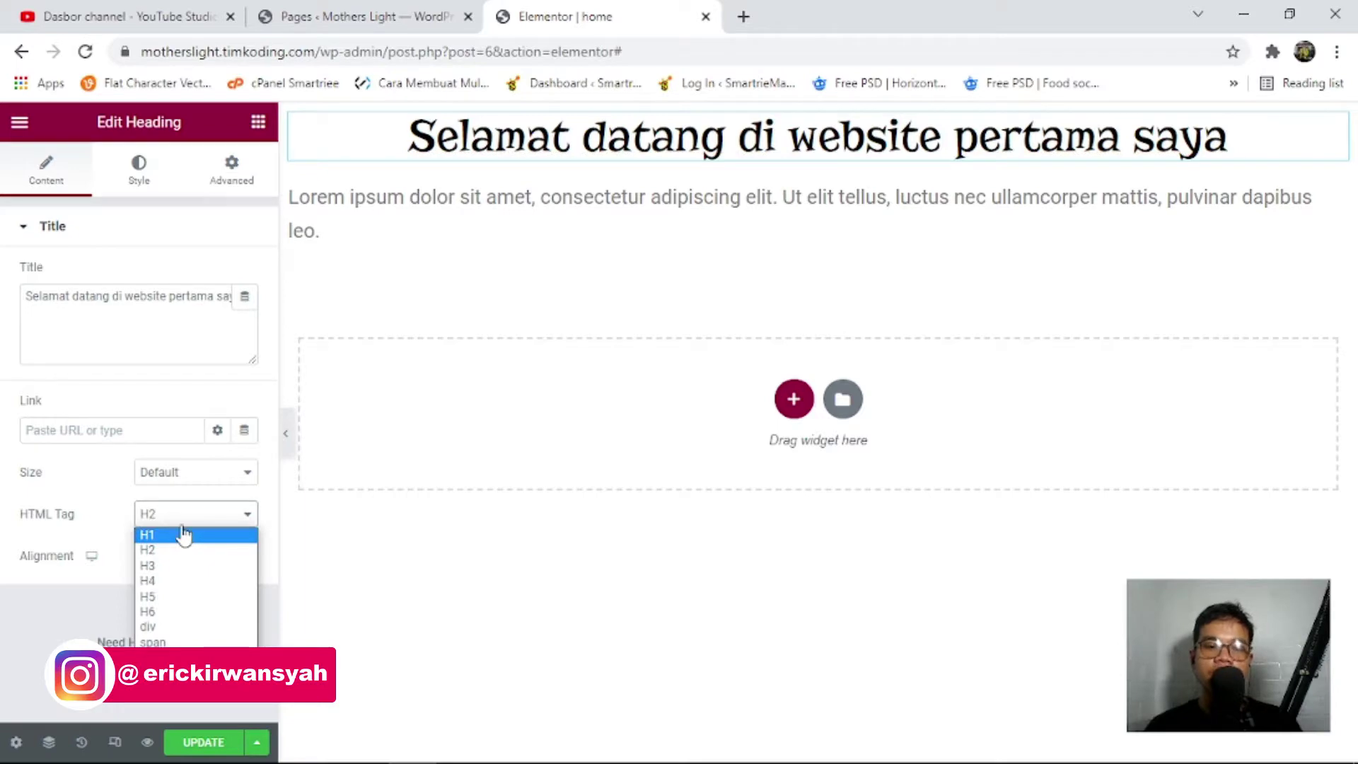
Try the H5 and H1 HTML tags on the heading and return it to H2.
{"action": "left_click", "coordinate": [182, 596]}
{"action": "left_click", "coordinate": [182, 514]}
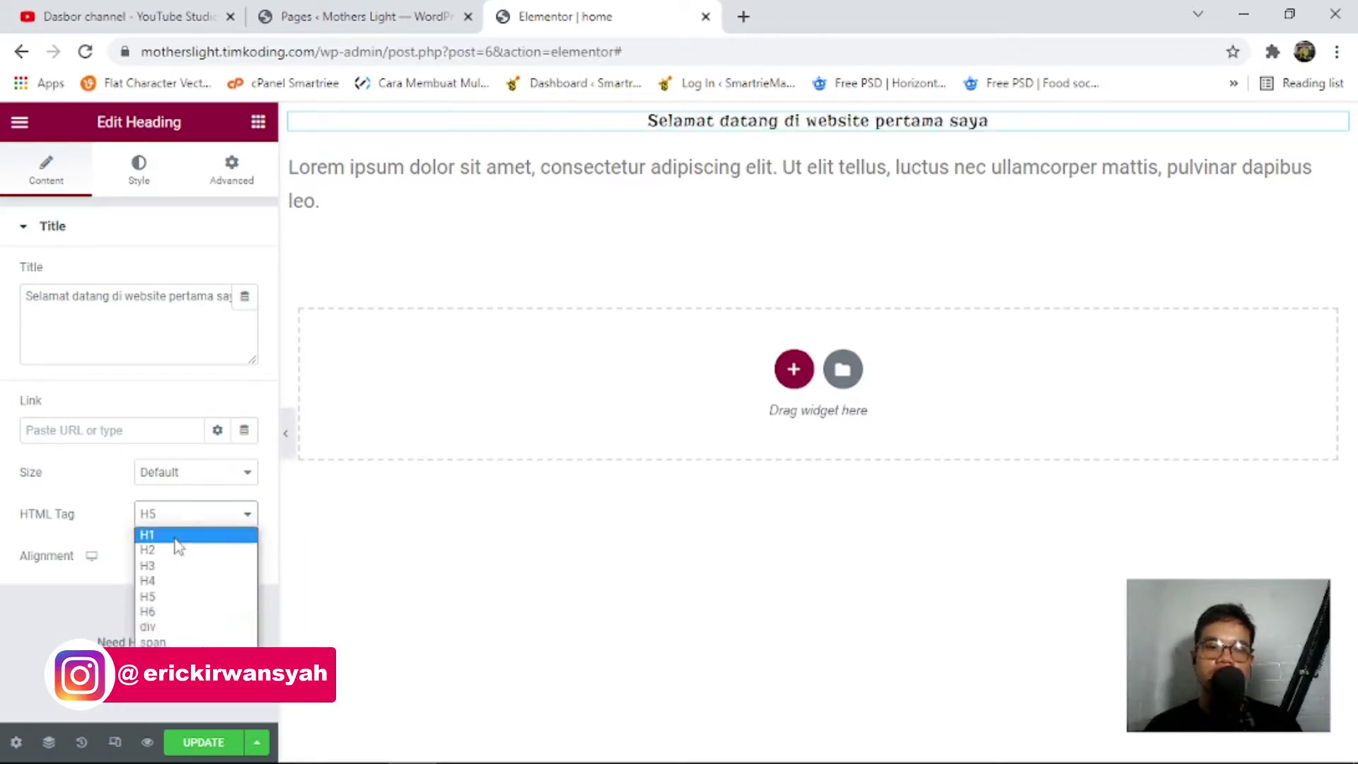
{"action": "left_click", "coordinate": [176, 536]}
{"action": "left_click", "coordinate": [177, 516]}
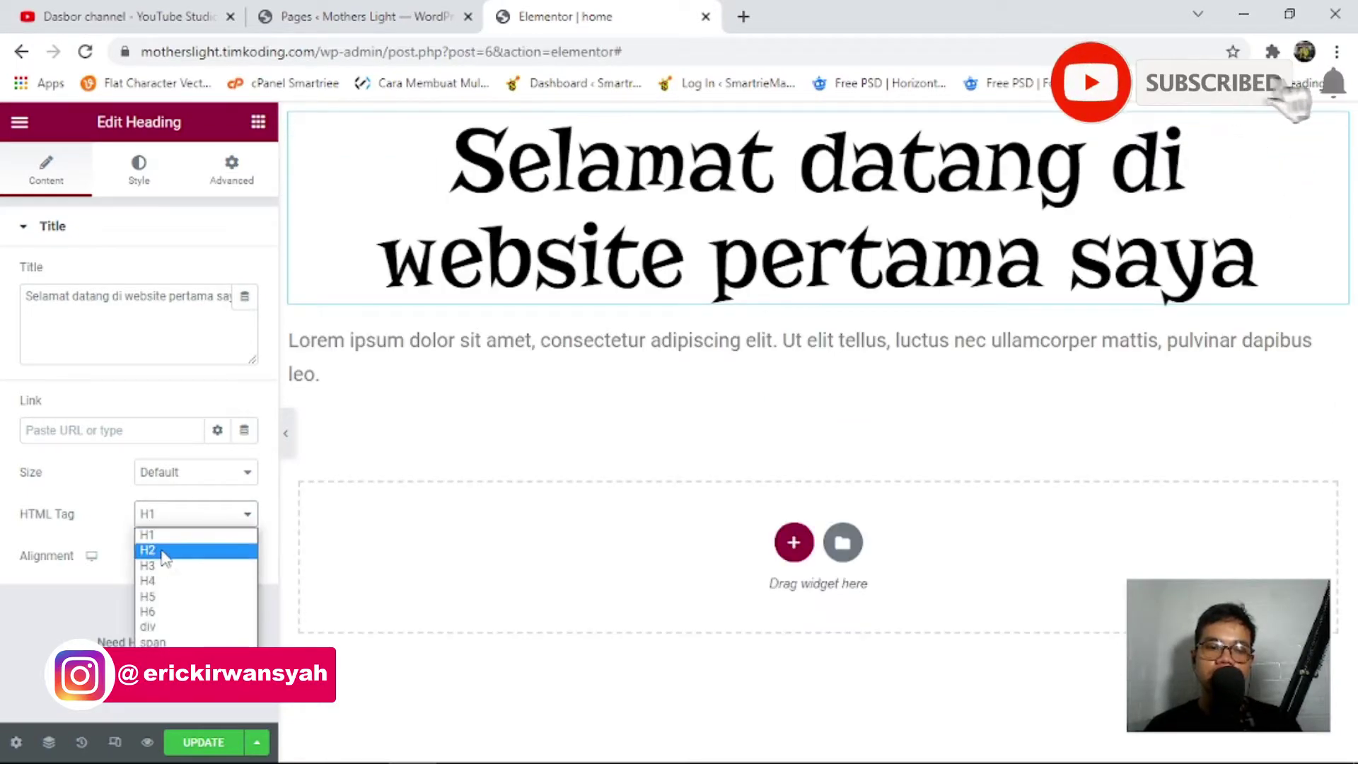
{"action": "left_click", "coordinate": [169, 565]}
Set the text colour of the Lorem ipsum paragraph below the heading to black, #000000.
{"action": "left_click", "coordinate": [678, 225]}
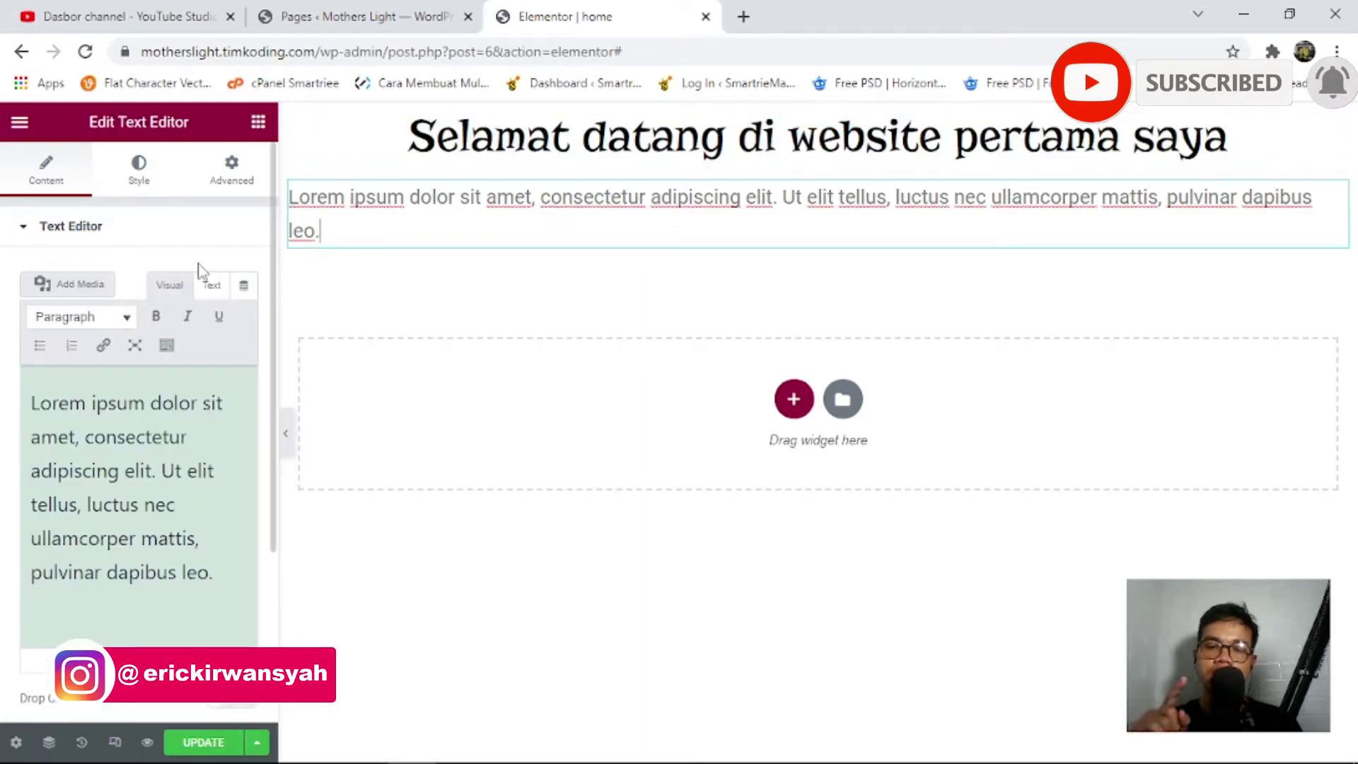
{"action": "left_click", "coordinate": [130, 176]}
{"action": "left_click", "coordinate": [245, 316]}
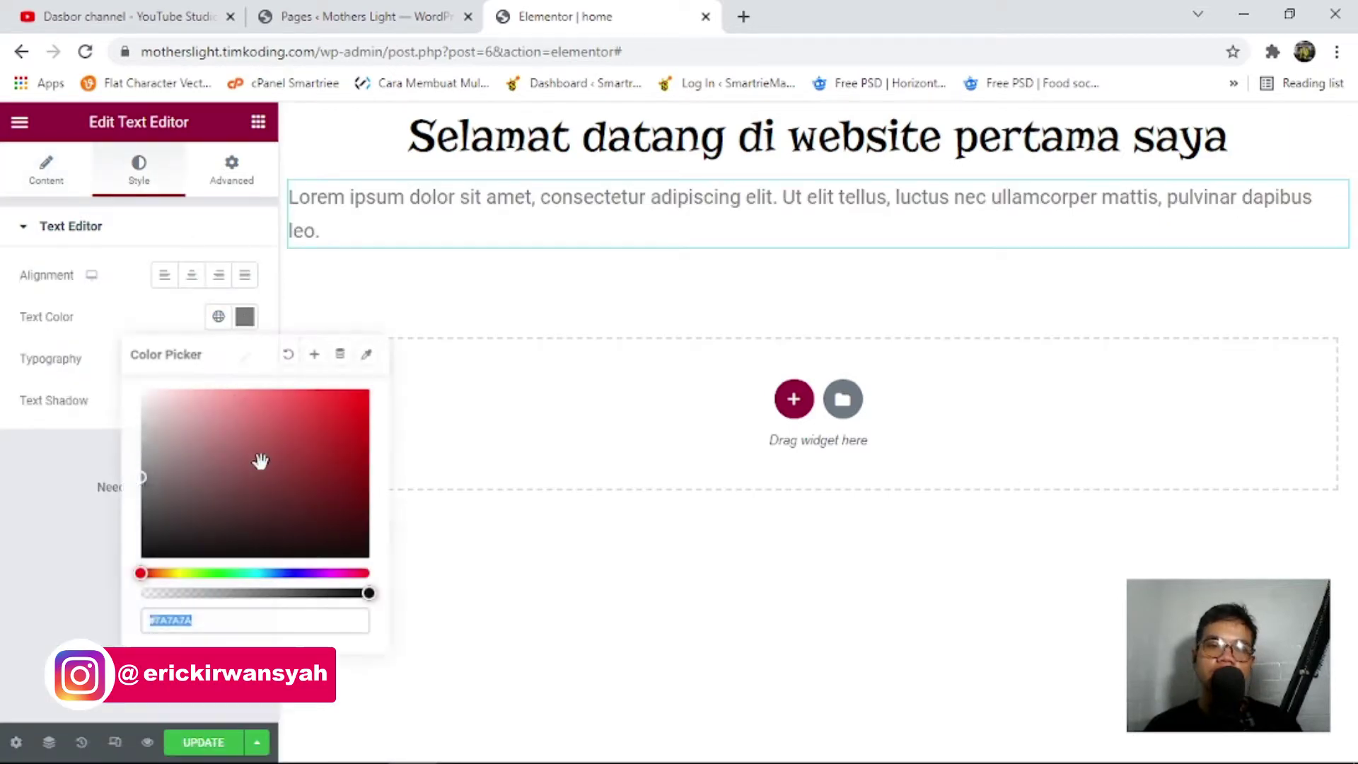
{"action": "left_click_drag", "start_coordinate": [260, 460], "coordinate": [120, 598]}
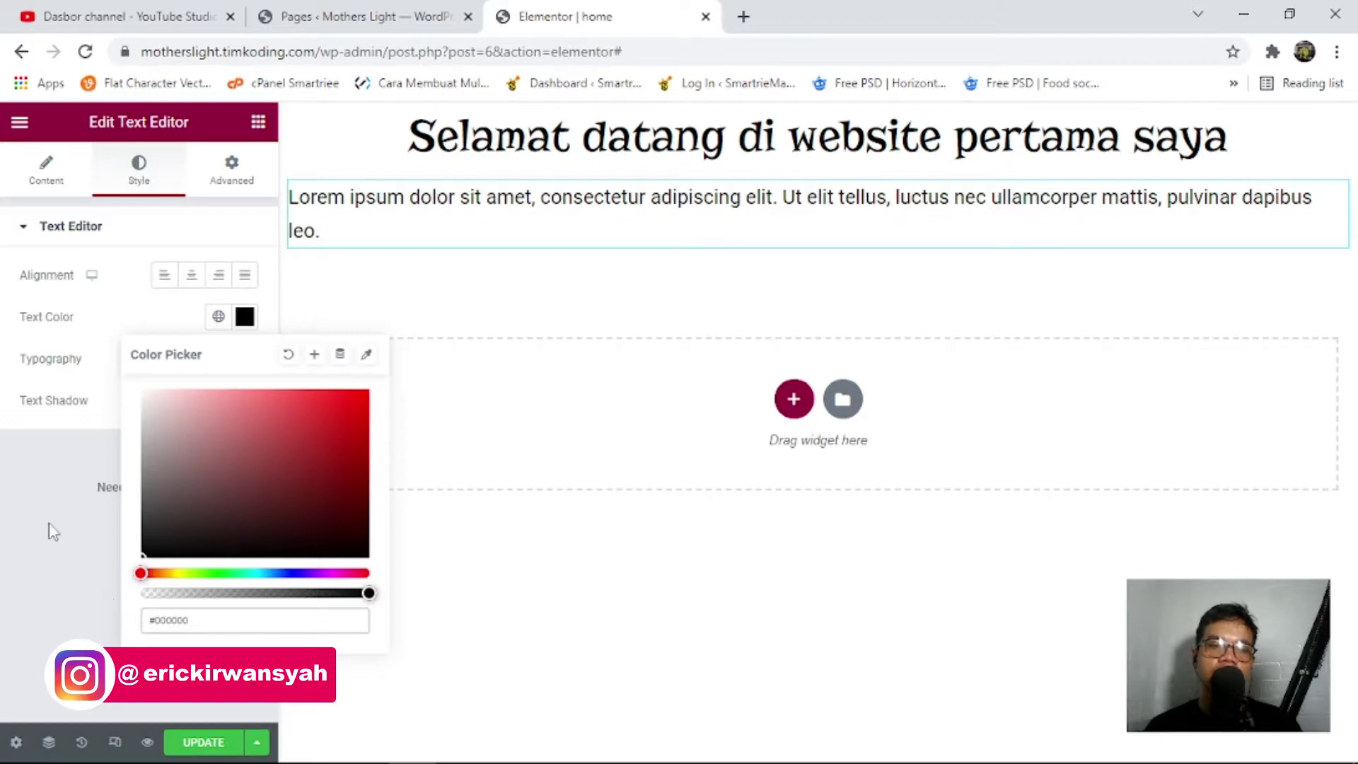
{"action": "left_click", "coordinate": [257, 332]}
Set the Lorem ipsum paragraph's font weight to 300 and its font size to 19 px.
{"action": "left_click", "coordinate": [246, 361]}
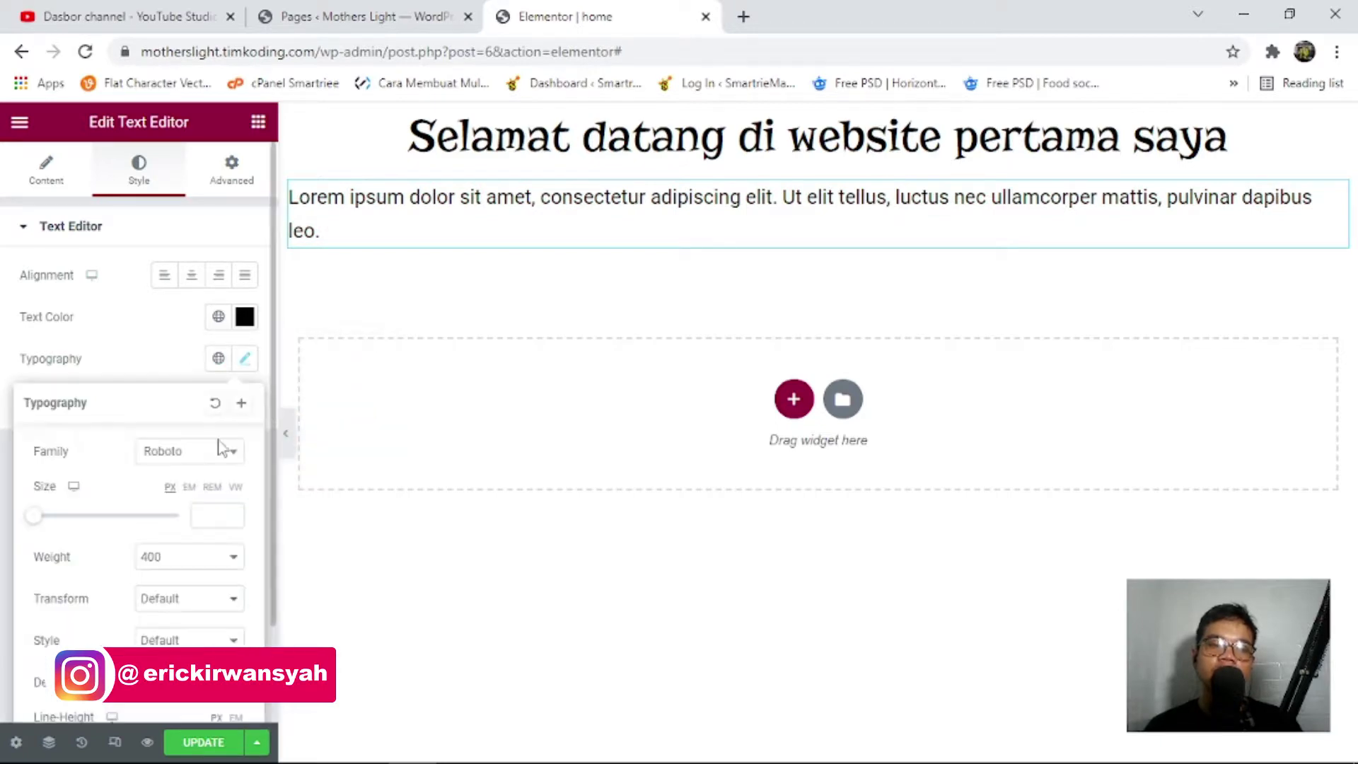
{"action": "left_click", "coordinate": [181, 558]}
{"action": "left_click", "coordinate": [166, 612]}
{"action": "scroll", "coordinate": [176, 587], "scroll_direction": "down", "scroll_amount": 2}
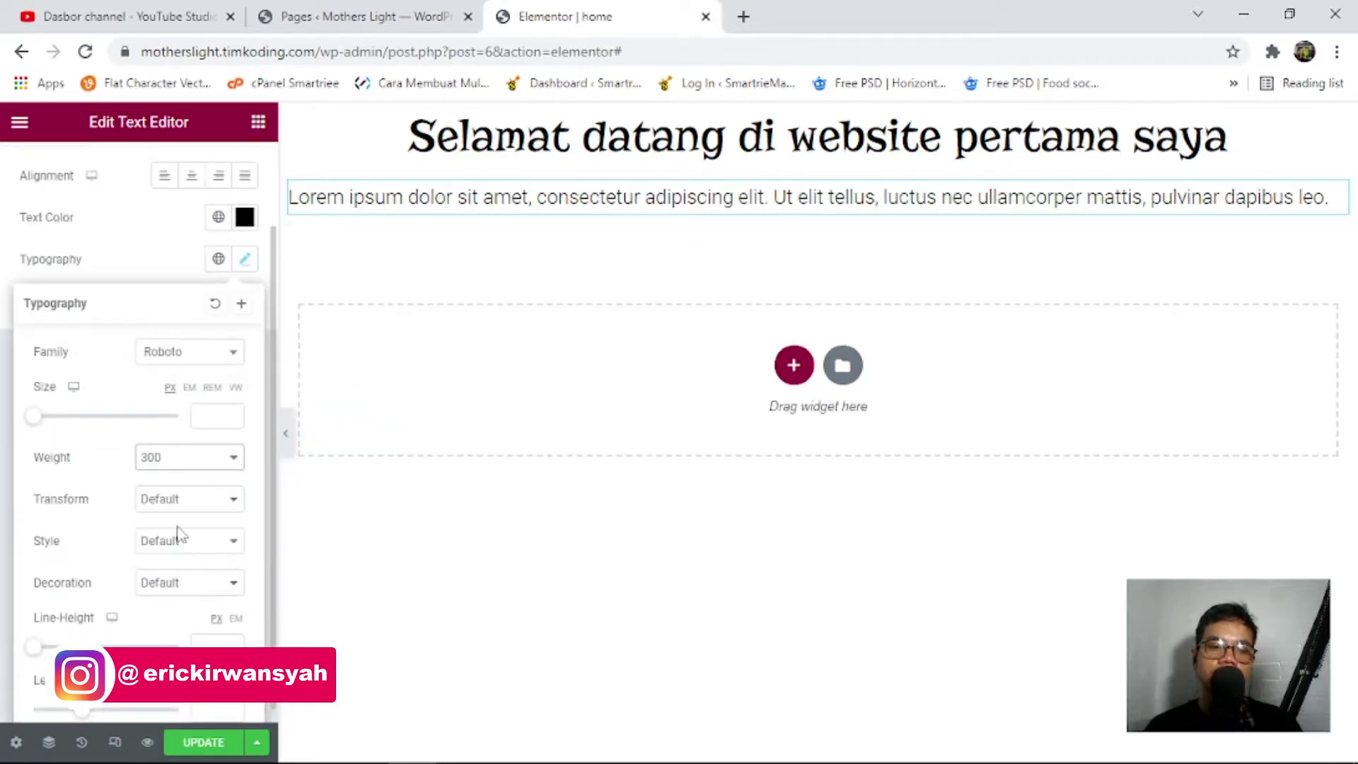
{"action": "left_click_drag", "start_coordinate": [34, 417], "coordinate": [43, 429]}
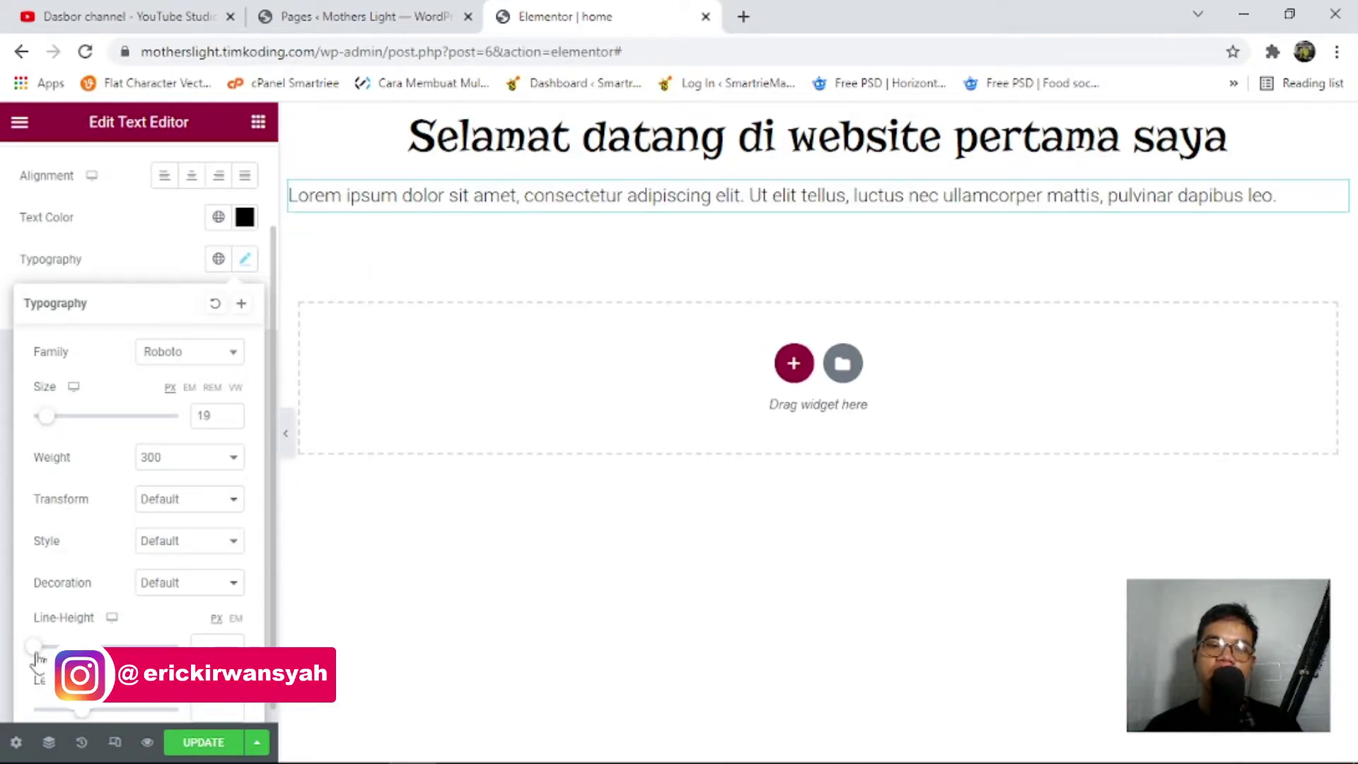
Copy the whole Lorem ipsum sentence and paste it as a second line directly beneath the original.
{"action": "left_click", "coordinate": [528, 210]}
{"action": "triple_click", "coordinate": [1182, 206]}
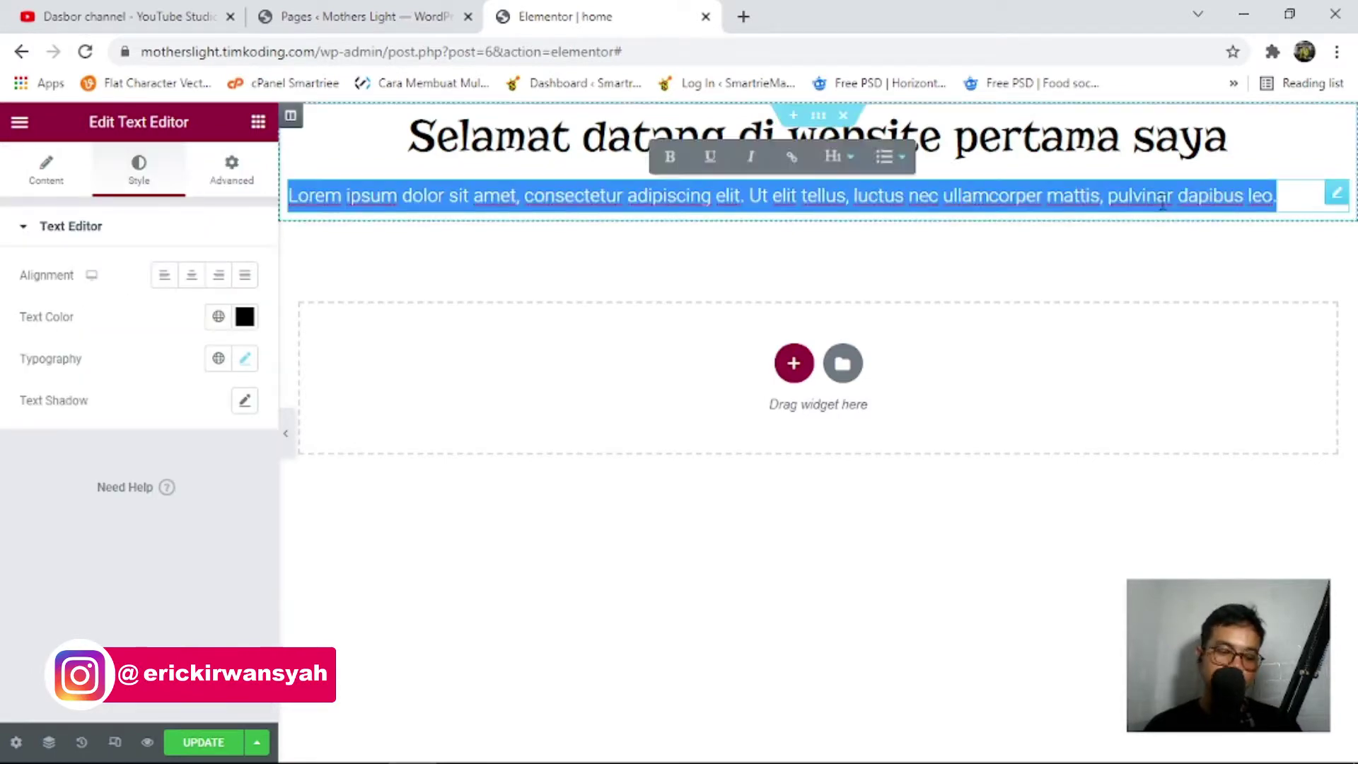
{"action": "left_click", "coordinate": [1275, 191]}
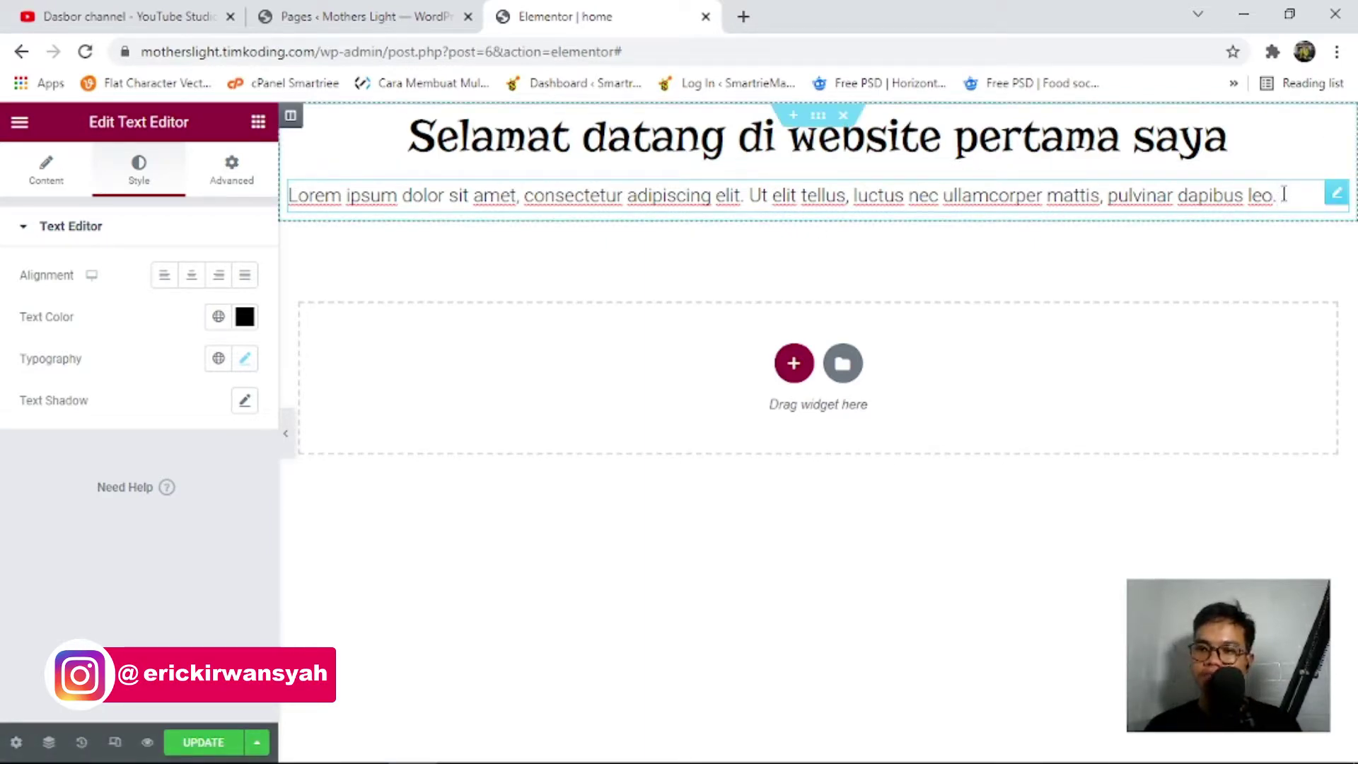
{"action": "left_click_drag", "start_coordinate": [1283, 195], "coordinate": [293, 230]}
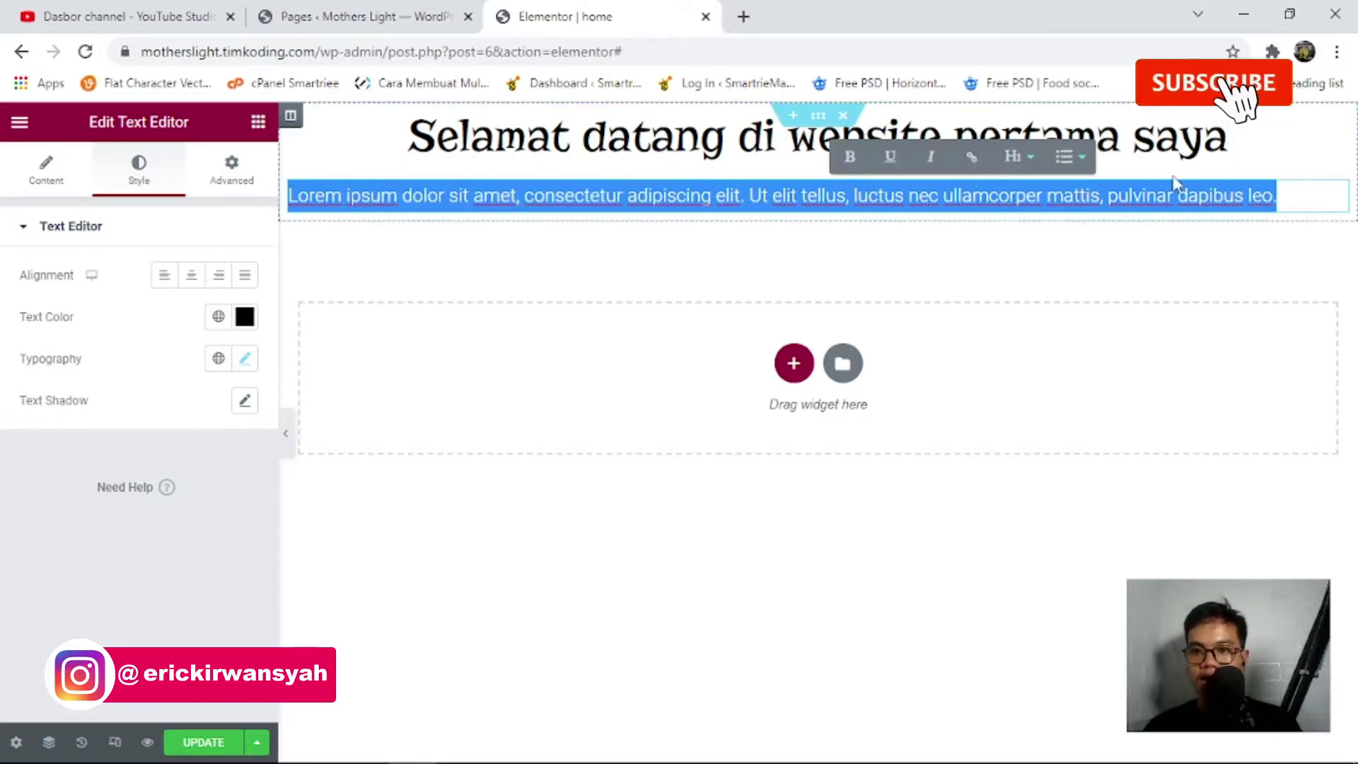
{"action": "key", "text": "ctrl+c"}
{"action": "key", "text": "Right"}
{"action": "key", "text": "Return"}
{"action": "key", "text": "ctrl+v"}
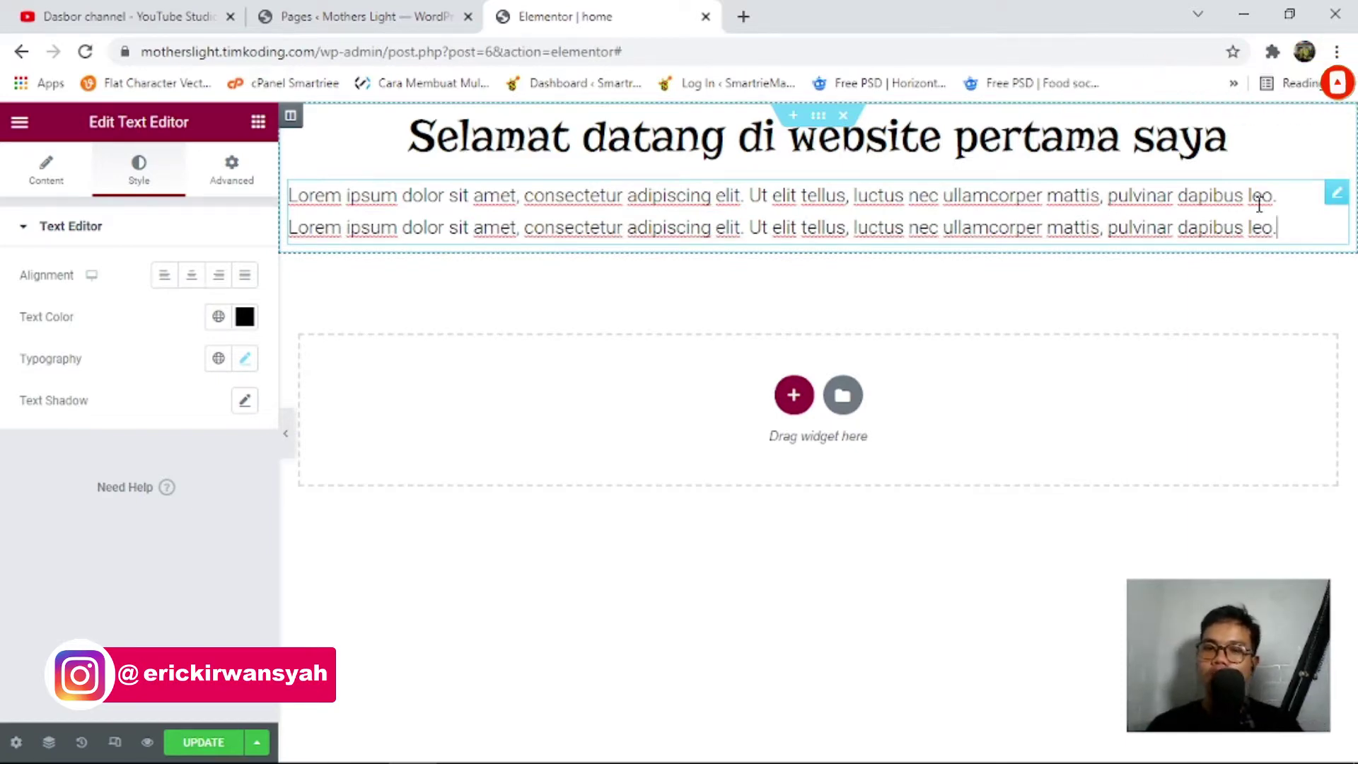
Join the two Lorem ipsum lines into one paragraph with a line height of 25 px and letter spacing of -0.2.
{"action": "left_click", "coordinate": [46, 168]}
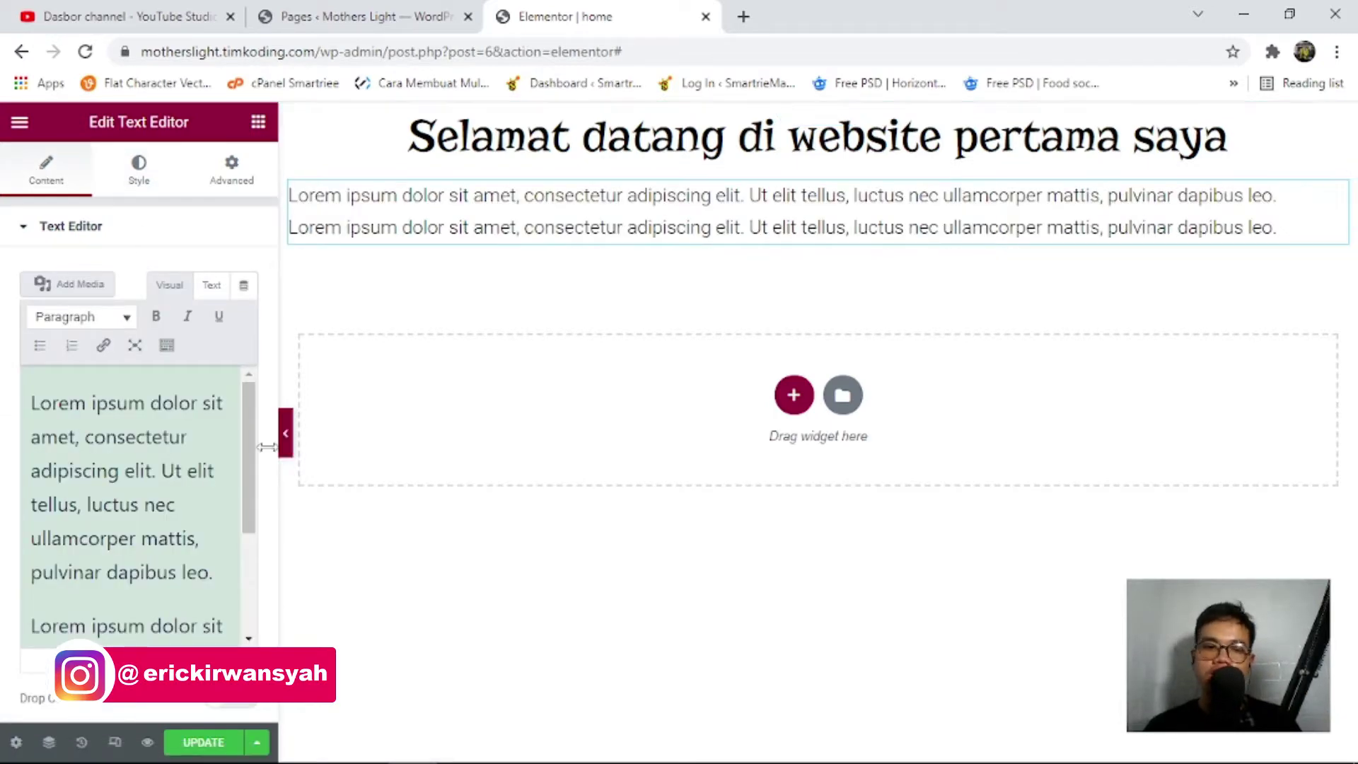
{"action": "left_click", "coordinate": [57, 457]}
{"action": "scroll", "coordinate": [94, 449], "scroll_direction": "down", "scroll_amount": 3}
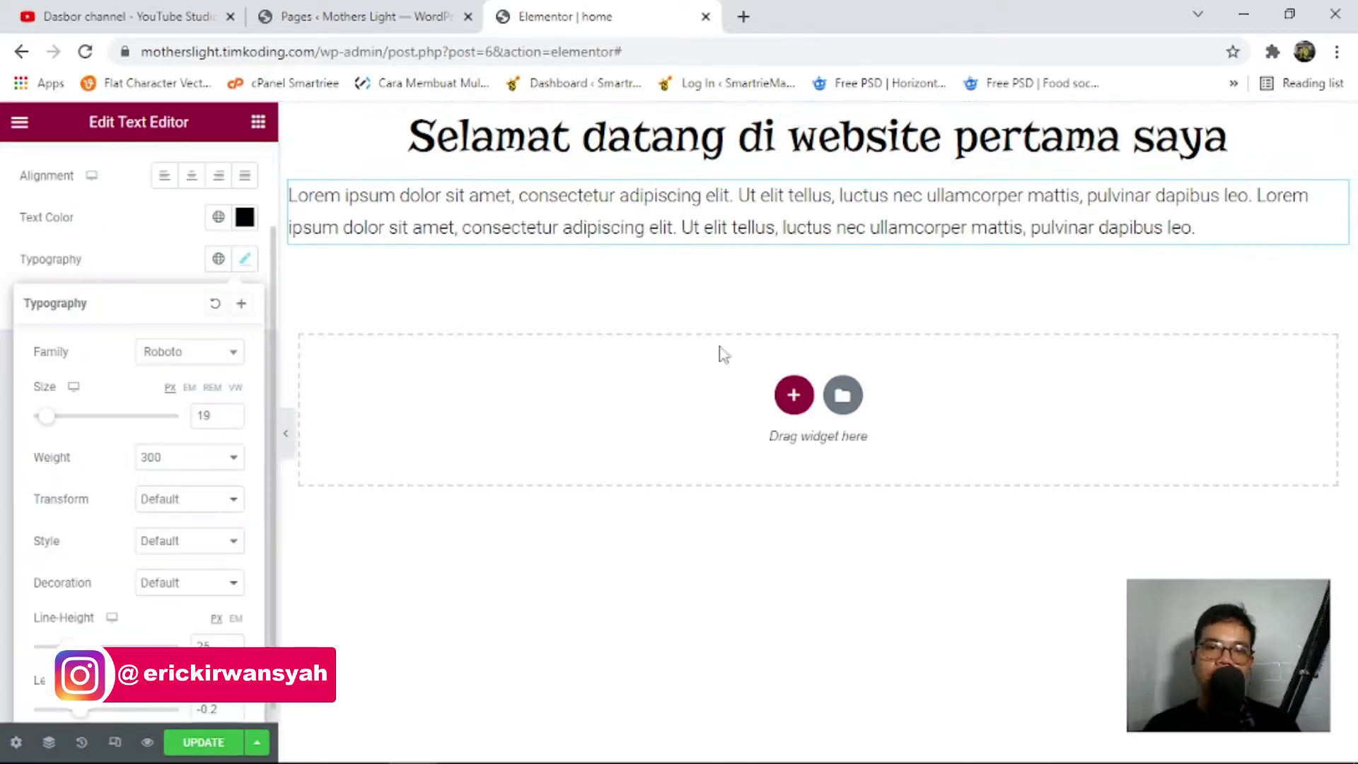
{"action": "left_click", "coordinate": [803, 218]}
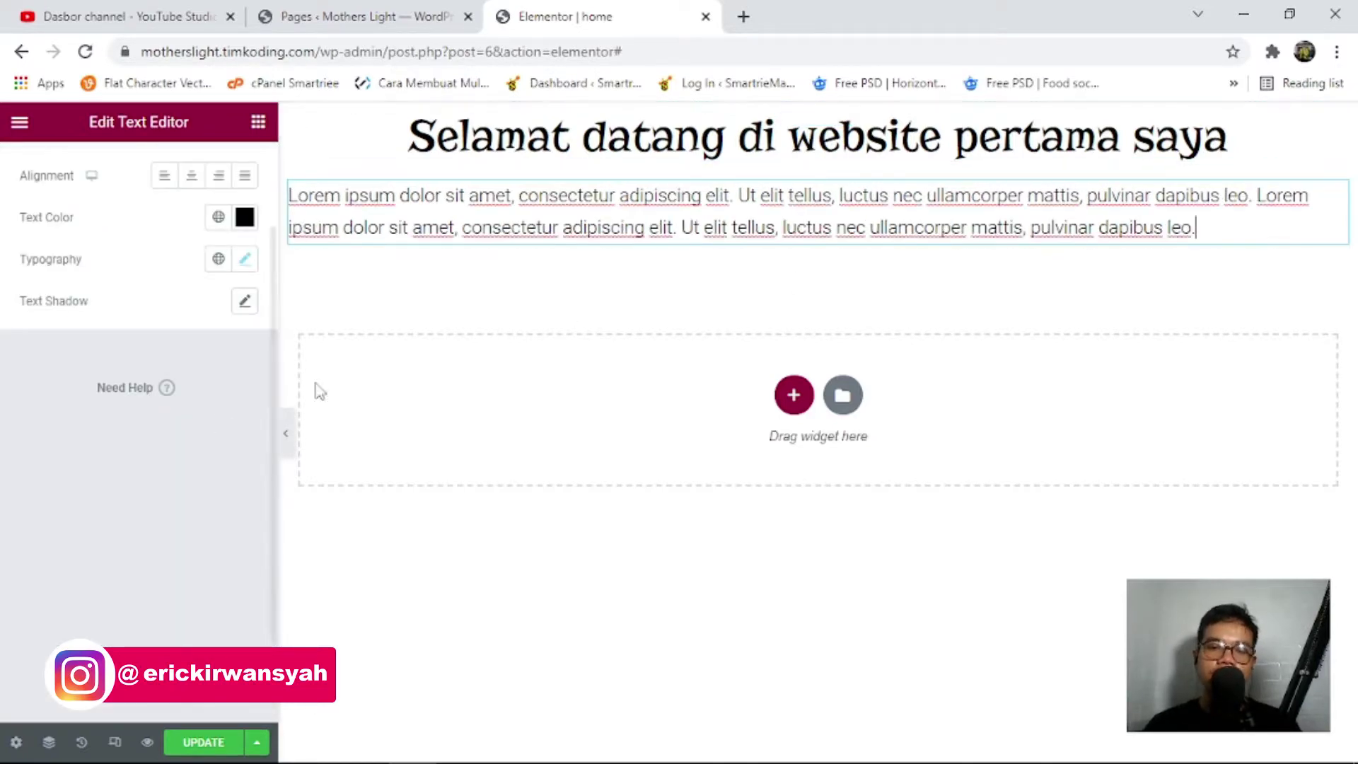
Duplicate the "Selamat datang di website pertama saya" heading widget.
{"action": "left_click", "coordinate": [1058, 153]}
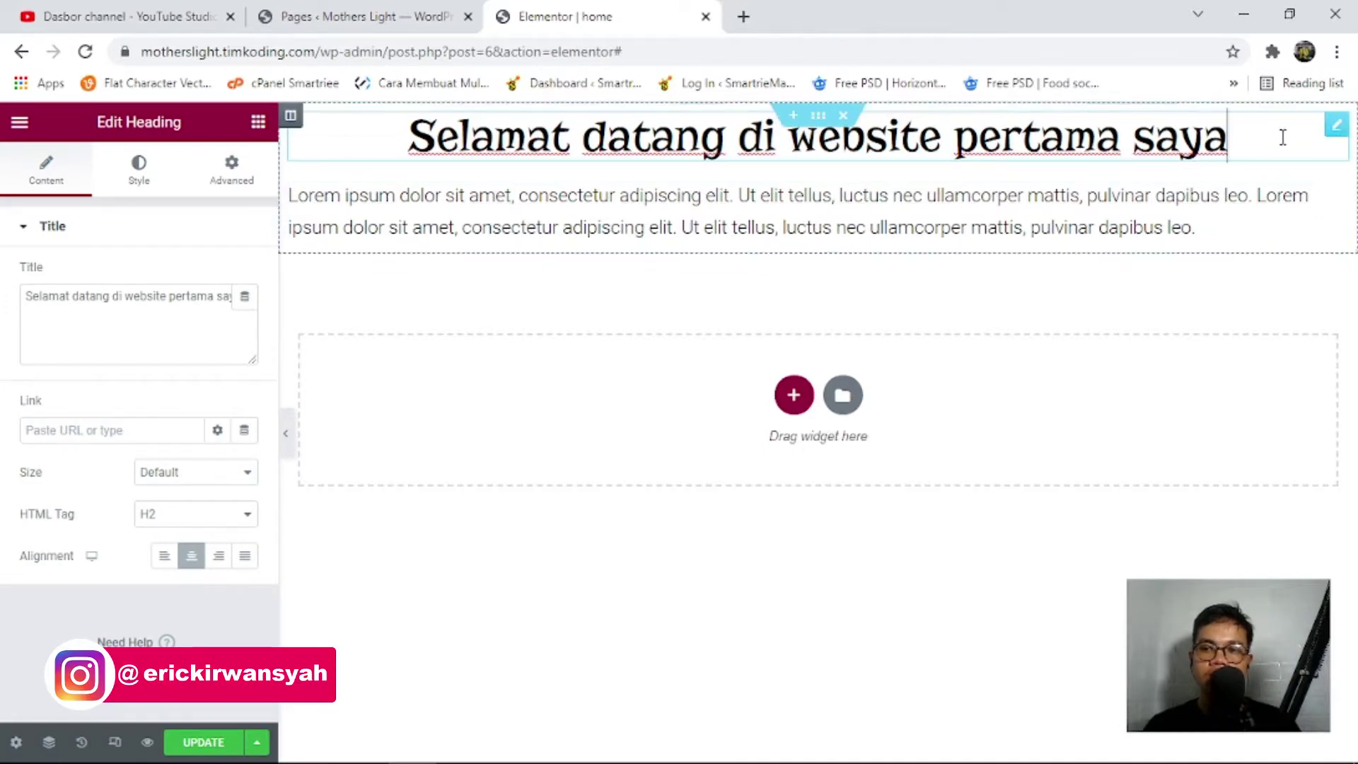
{"action": "right_click", "coordinate": [1328, 131]}
{"action": "left_click", "coordinate": [1283, 206]}
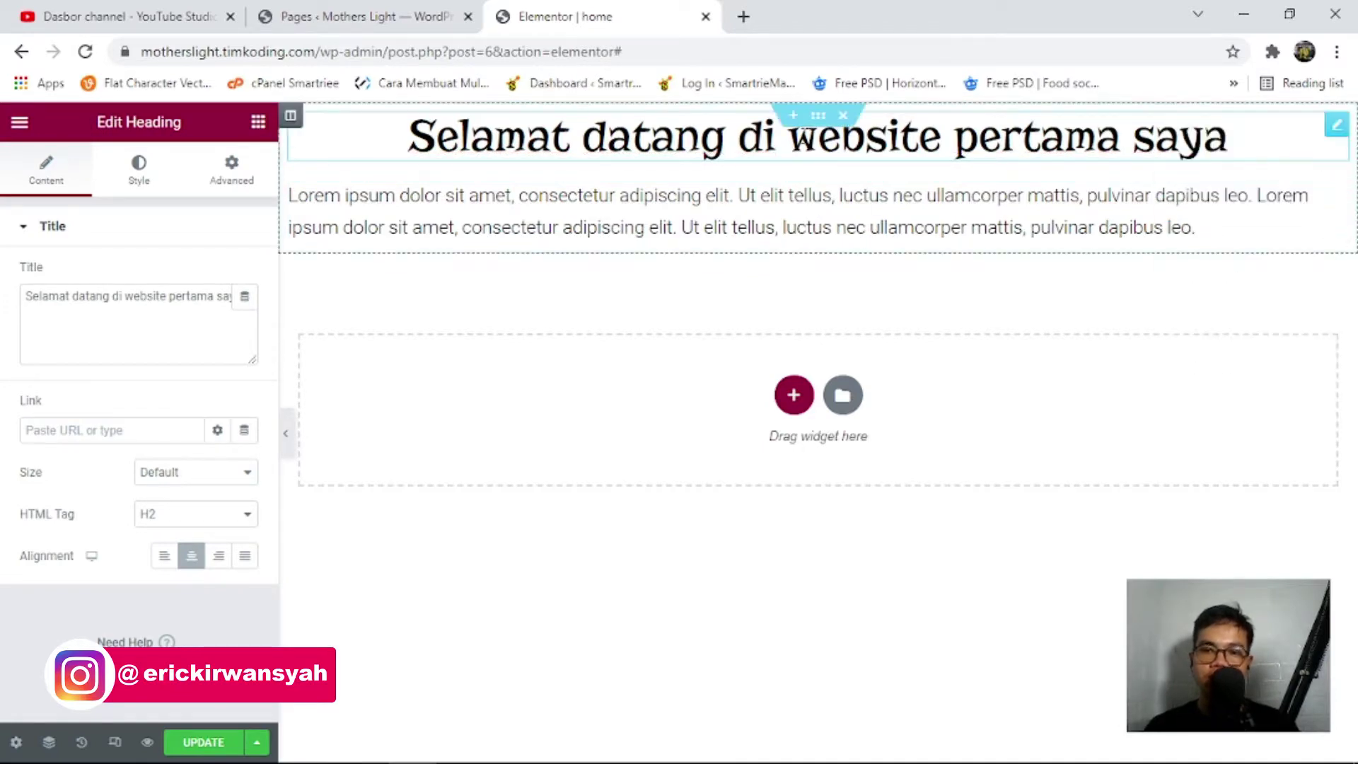
{"action": "right_click", "coordinate": [1340, 134]}
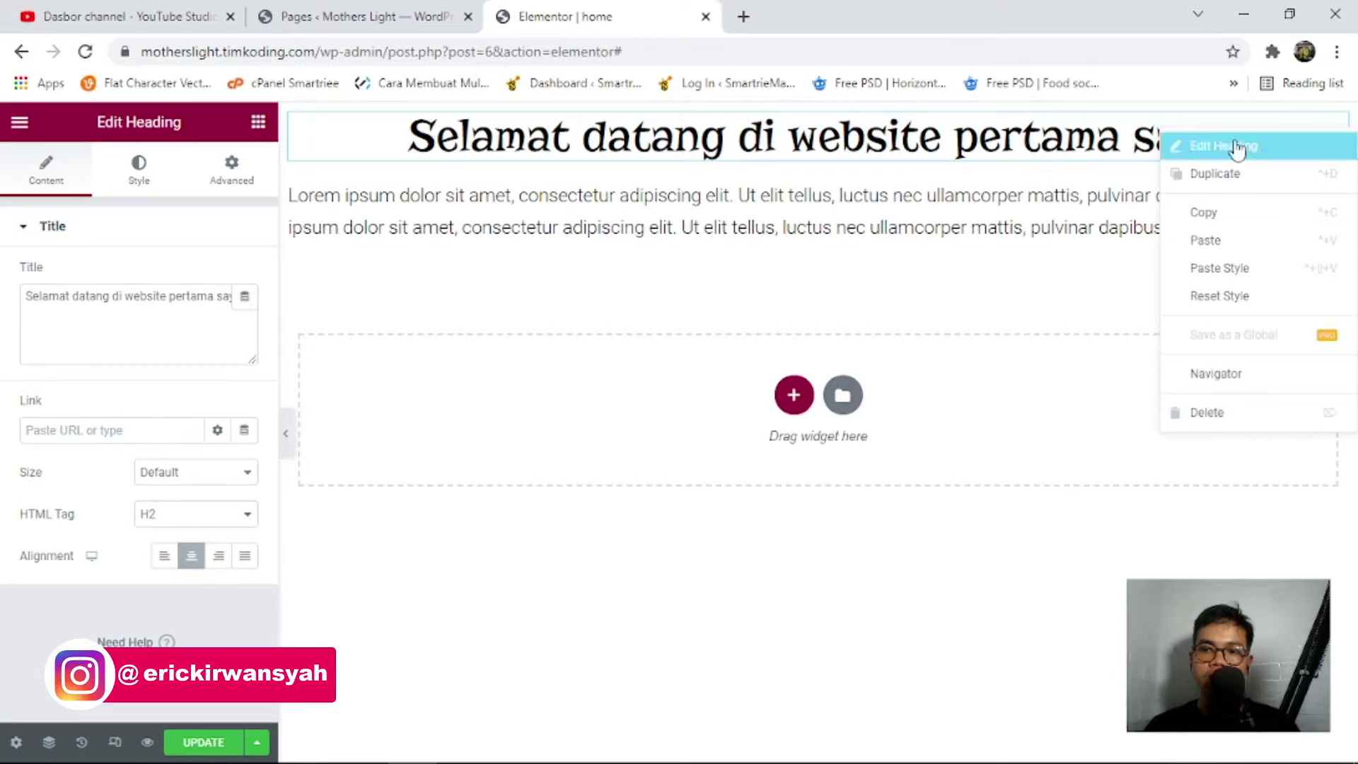
{"action": "left_click", "coordinate": [1258, 173]}
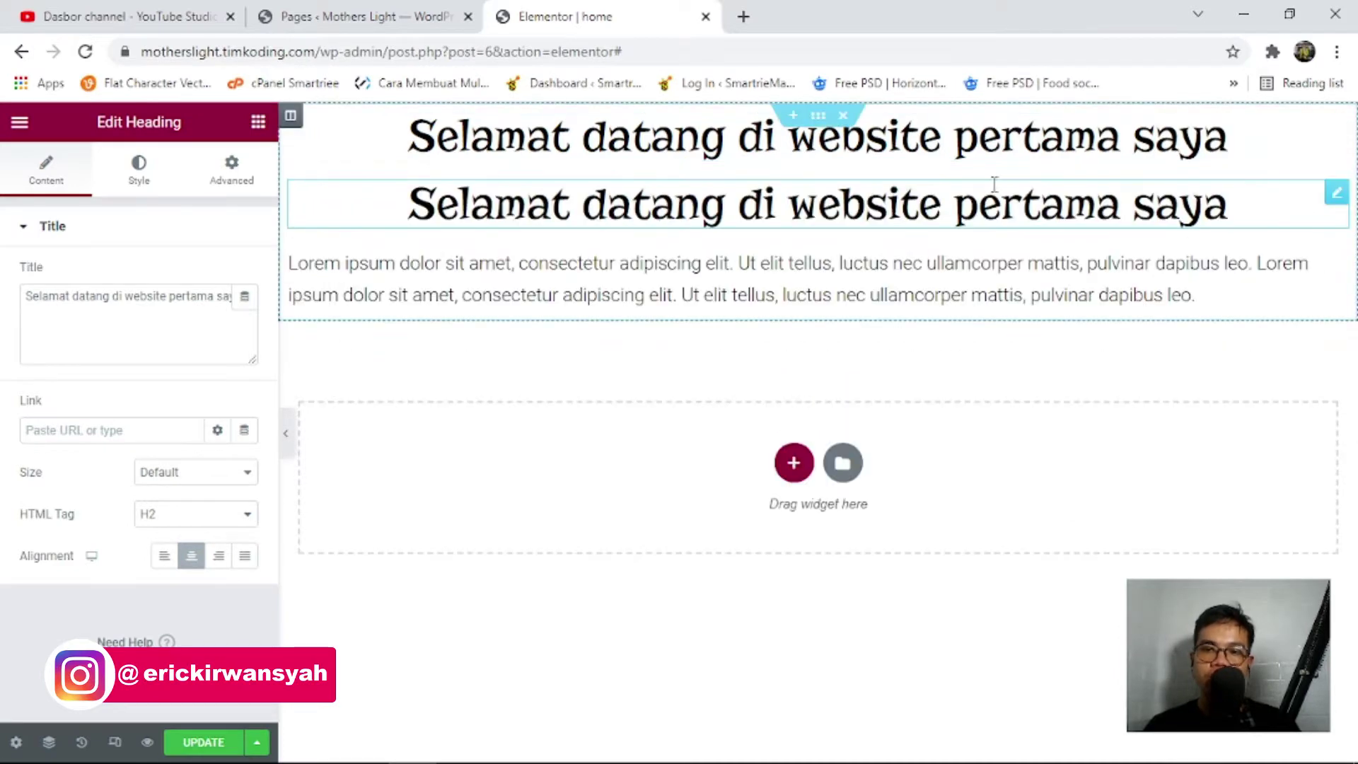
Extend the duplicated heading with a comma and a second copy of "Selamat datang di website pertama saya".
{"action": "left_click", "coordinate": [994, 185]}
{"action": "key", "text": "ctrl+a"}
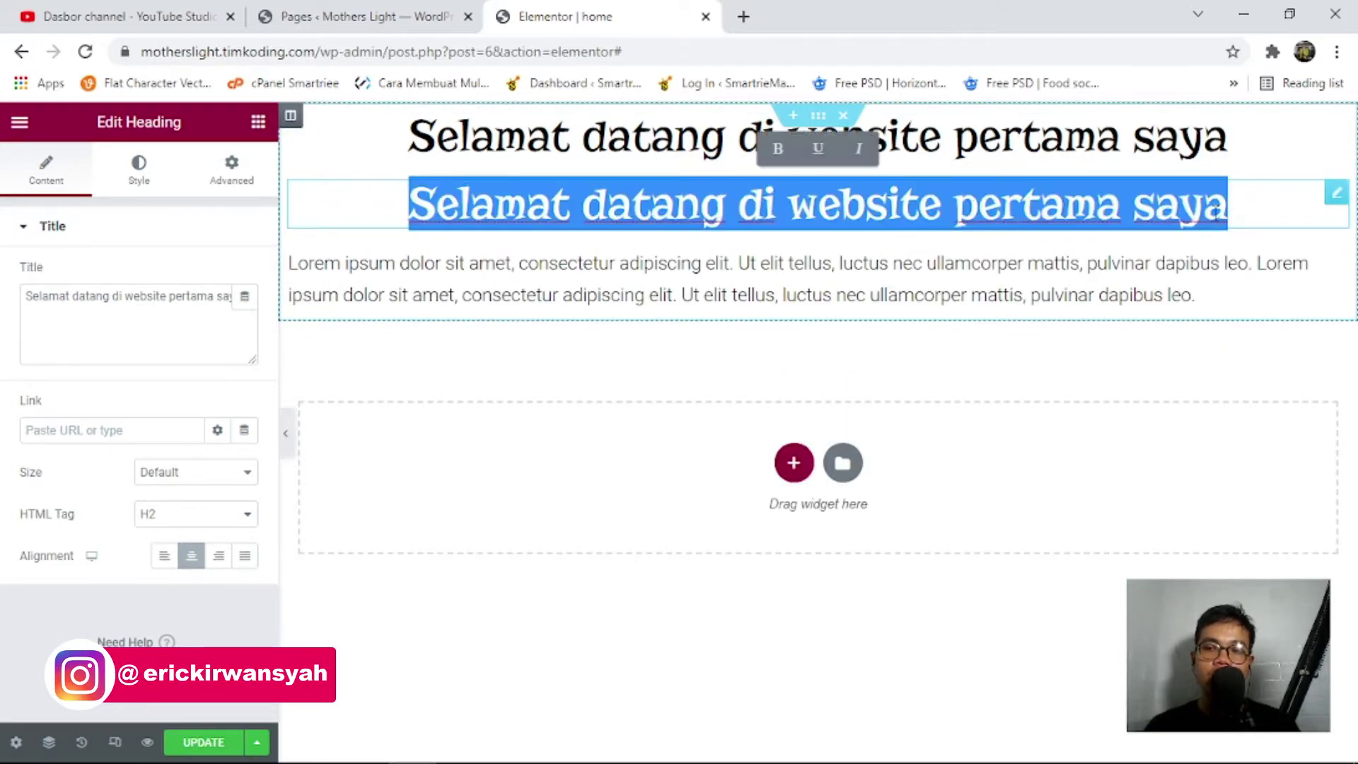
{"action": "left_click_drag", "start_coordinate": [1249, 205], "coordinate": [351, 200]}
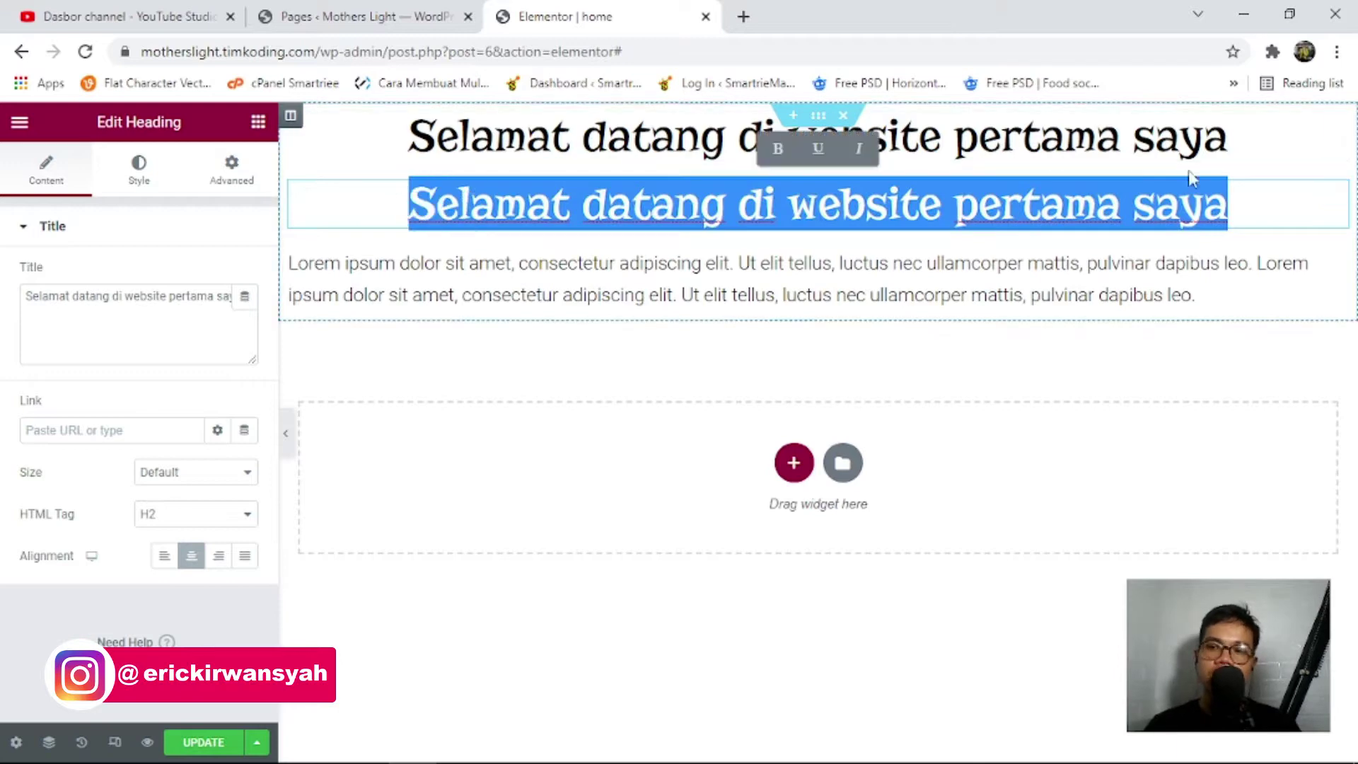
{"action": "left_click", "coordinate": [1254, 200]}
{"action": "type", "text": "."}
{"action": "key", "text": "ctrl+v"}
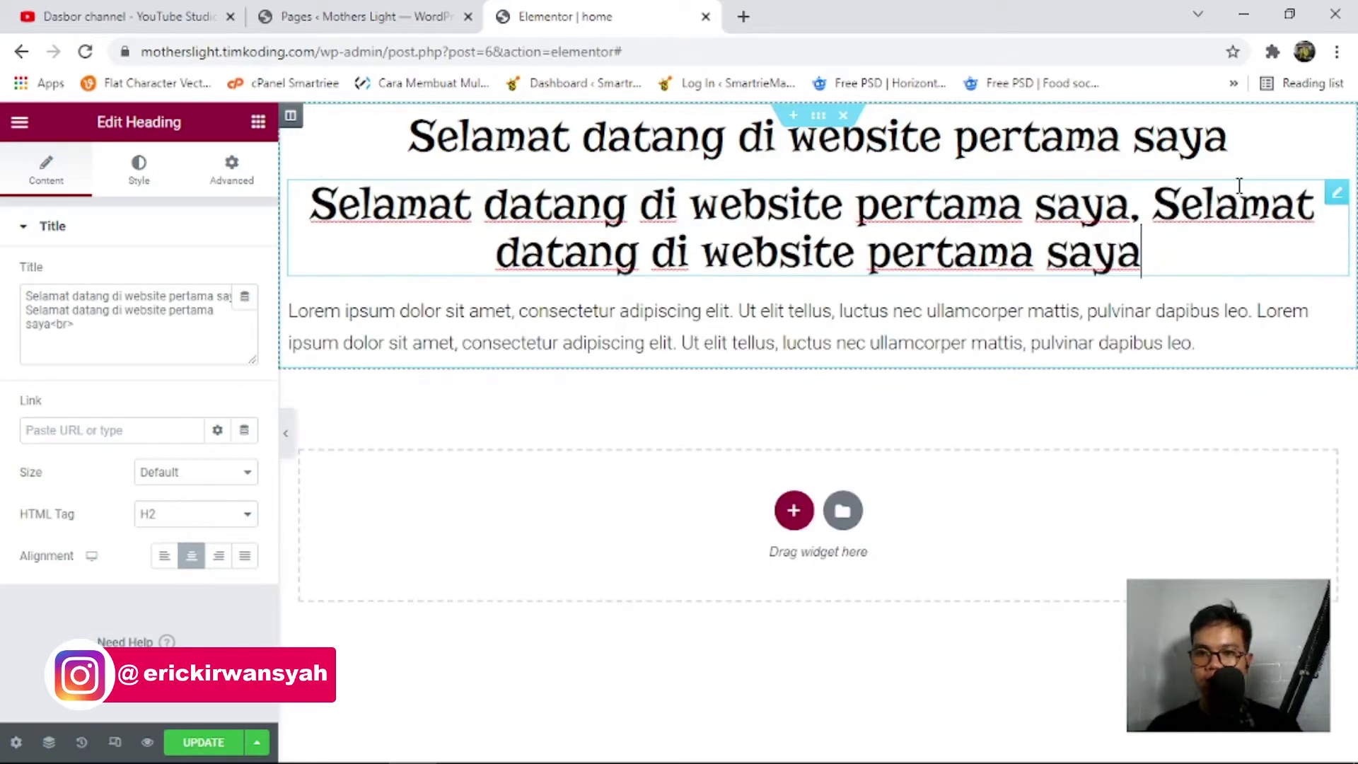
Reduce the duplicated heading's typography line height so its two text lines sit closer together.
{"action": "left_click", "coordinate": [138, 168]}
{"action": "left_click", "coordinate": [245, 318]}
{"action": "scroll", "coordinate": [141, 502], "scroll_direction": "down", "scroll_amount": 1}
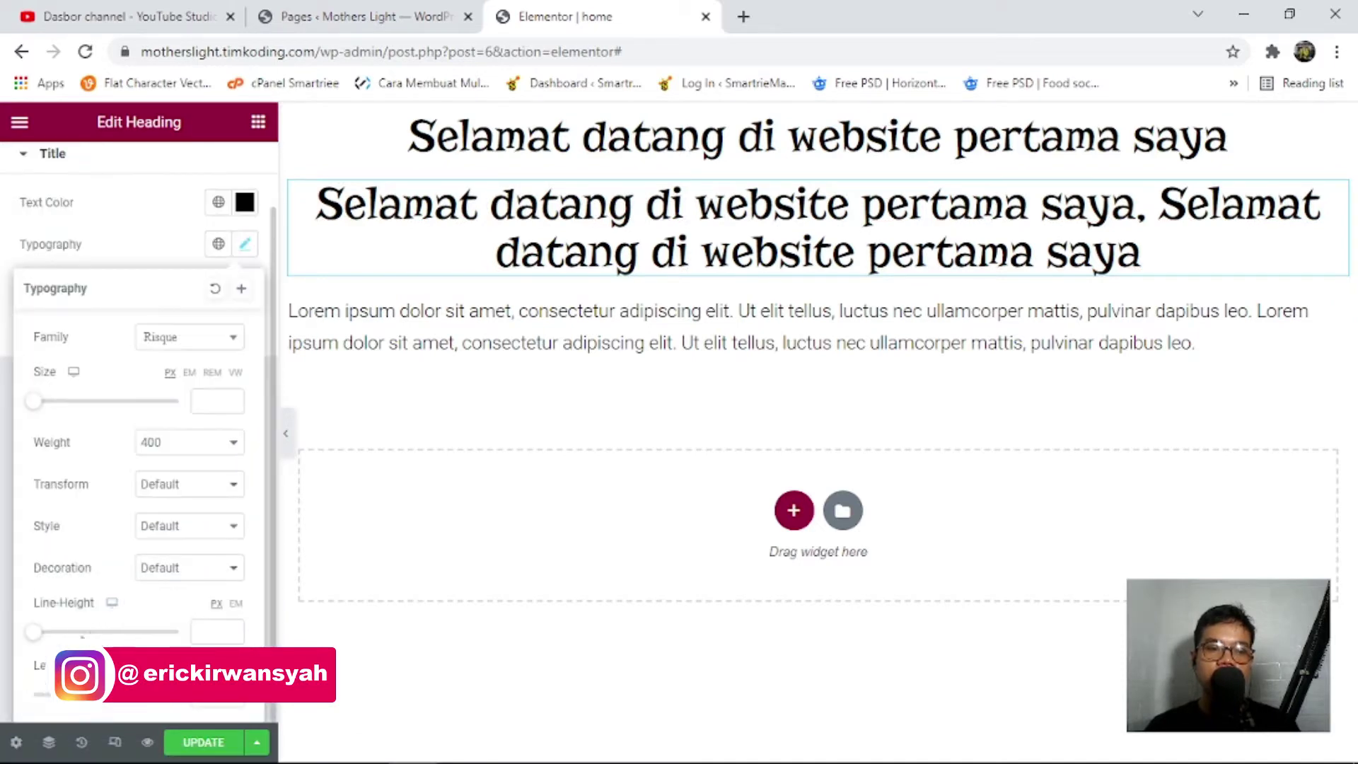
{"action": "left_click_drag", "start_coordinate": [33, 632], "coordinate": [81, 632]}
Try line heights of 41, 53 and 22 px on the Lorem ipsum paragraph and set its decoration to None.
{"action": "left_click", "coordinate": [718, 300]}
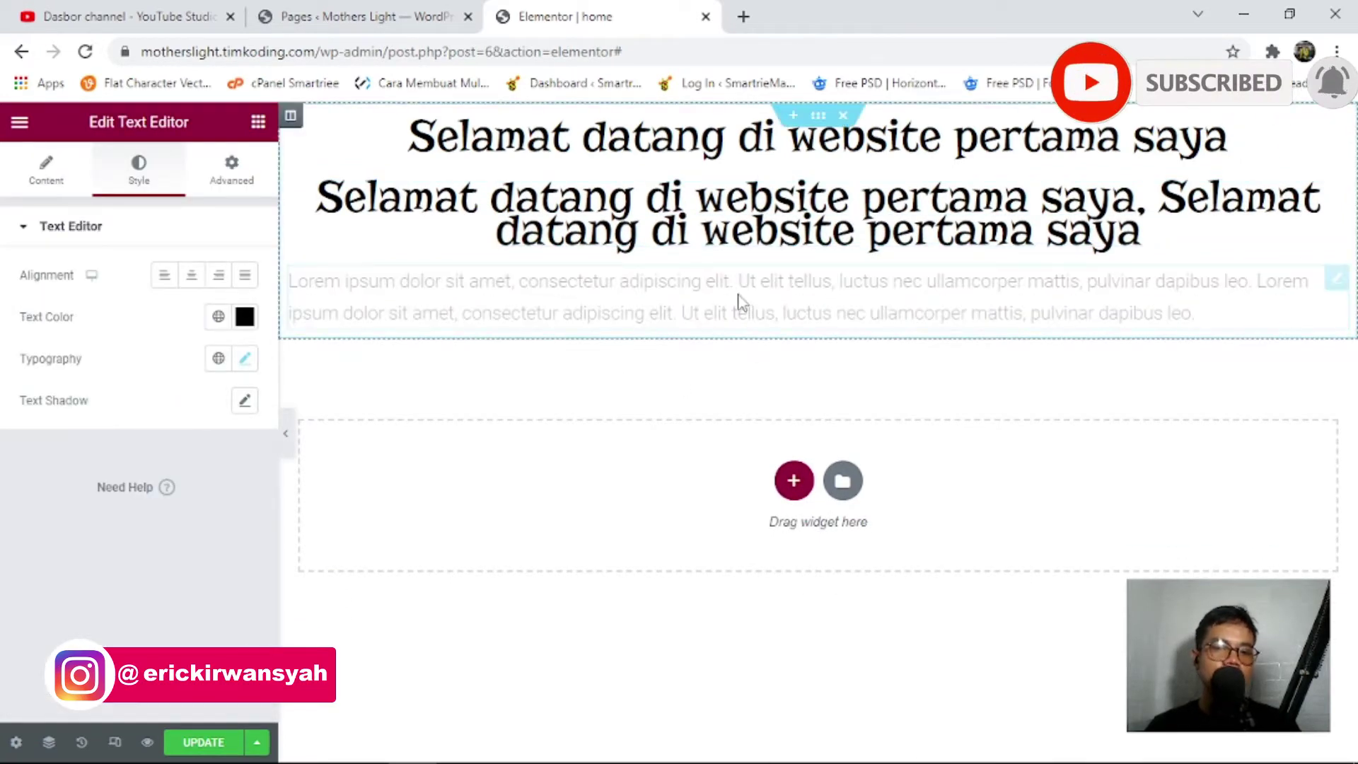
{"action": "left_click", "coordinate": [245, 359]}
{"action": "scroll", "coordinate": [158, 559], "scroll_direction": "down", "scroll_amount": 2}
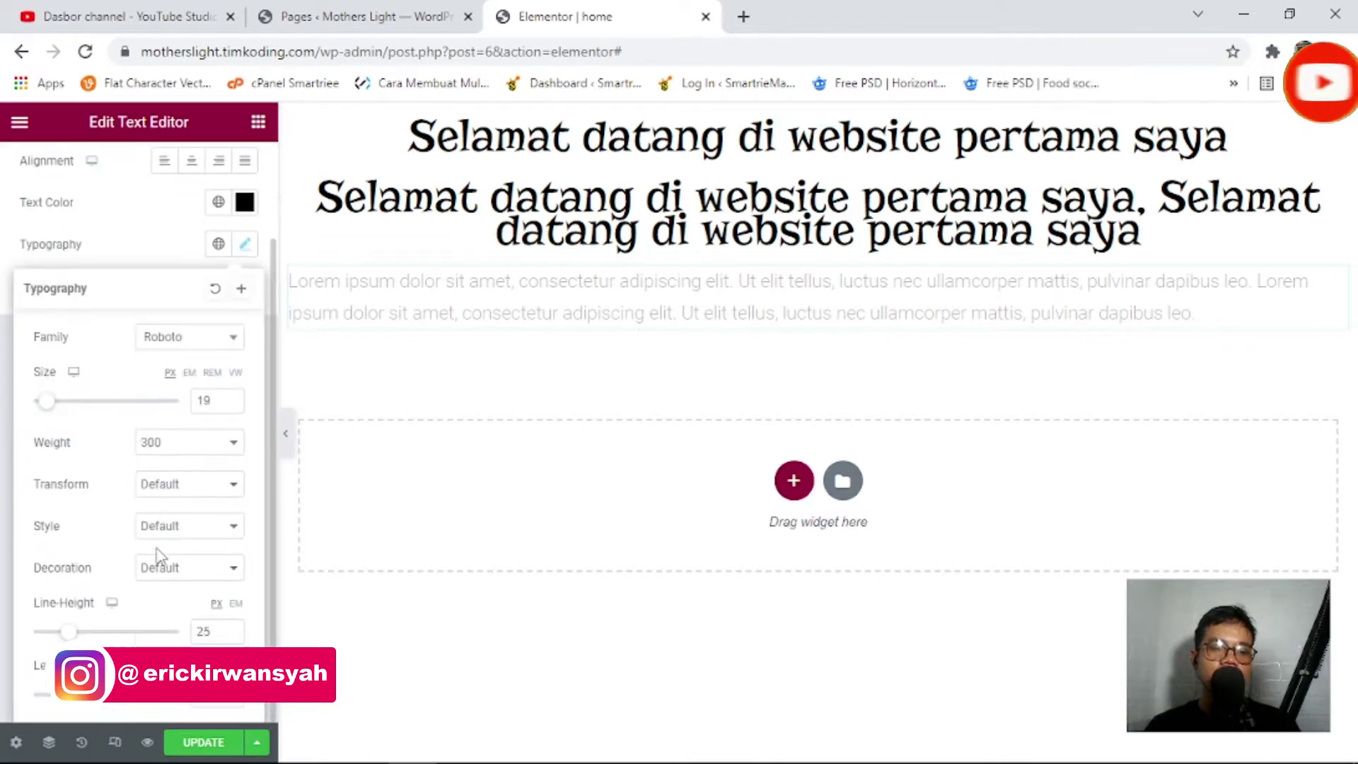
{"action": "left_click_drag", "start_coordinate": [72, 634], "coordinate": [111, 636]}
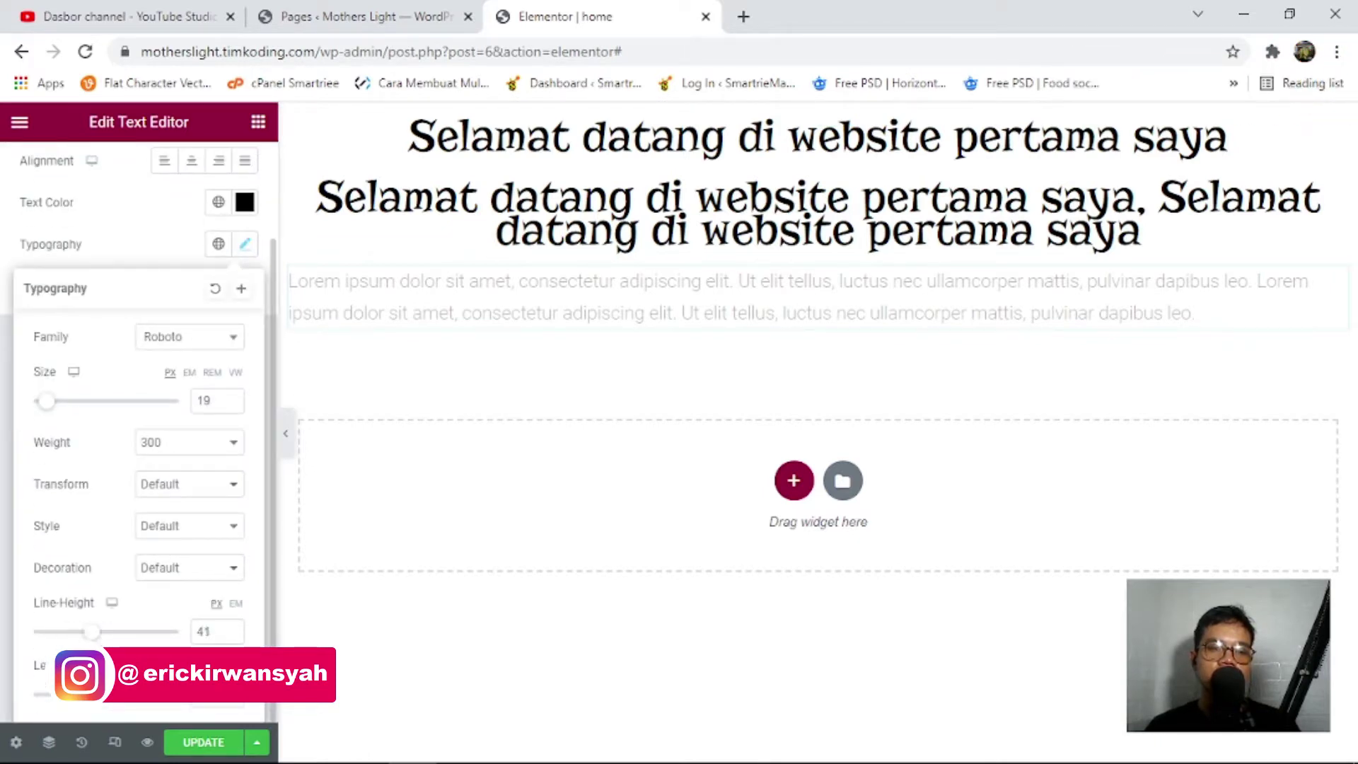
{"action": "left_click", "coordinate": [743, 306]}
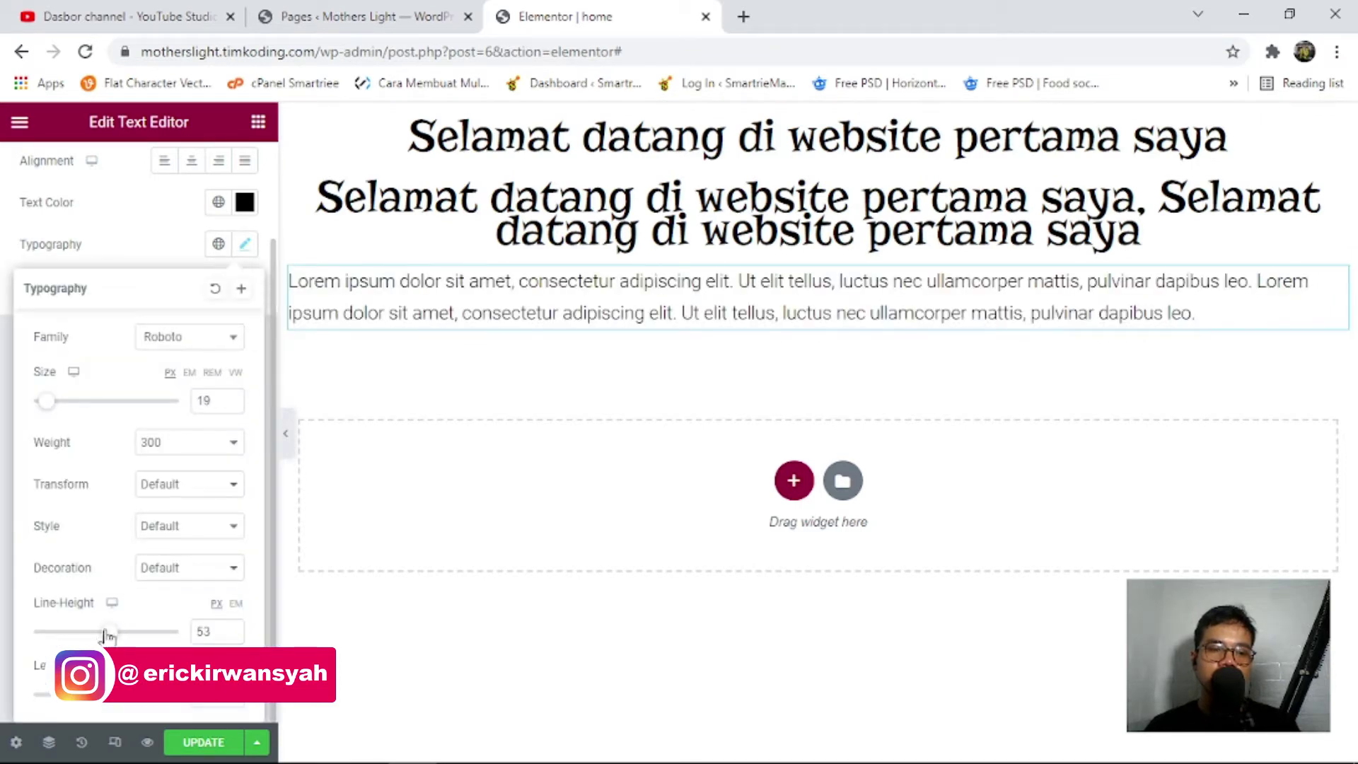
{"action": "left_click_drag", "start_coordinate": [106, 635], "coordinate": [116, 640]}
{"action": "left_click", "coordinate": [188, 567]}
{"action": "left_click", "coordinate": [159, 639]}
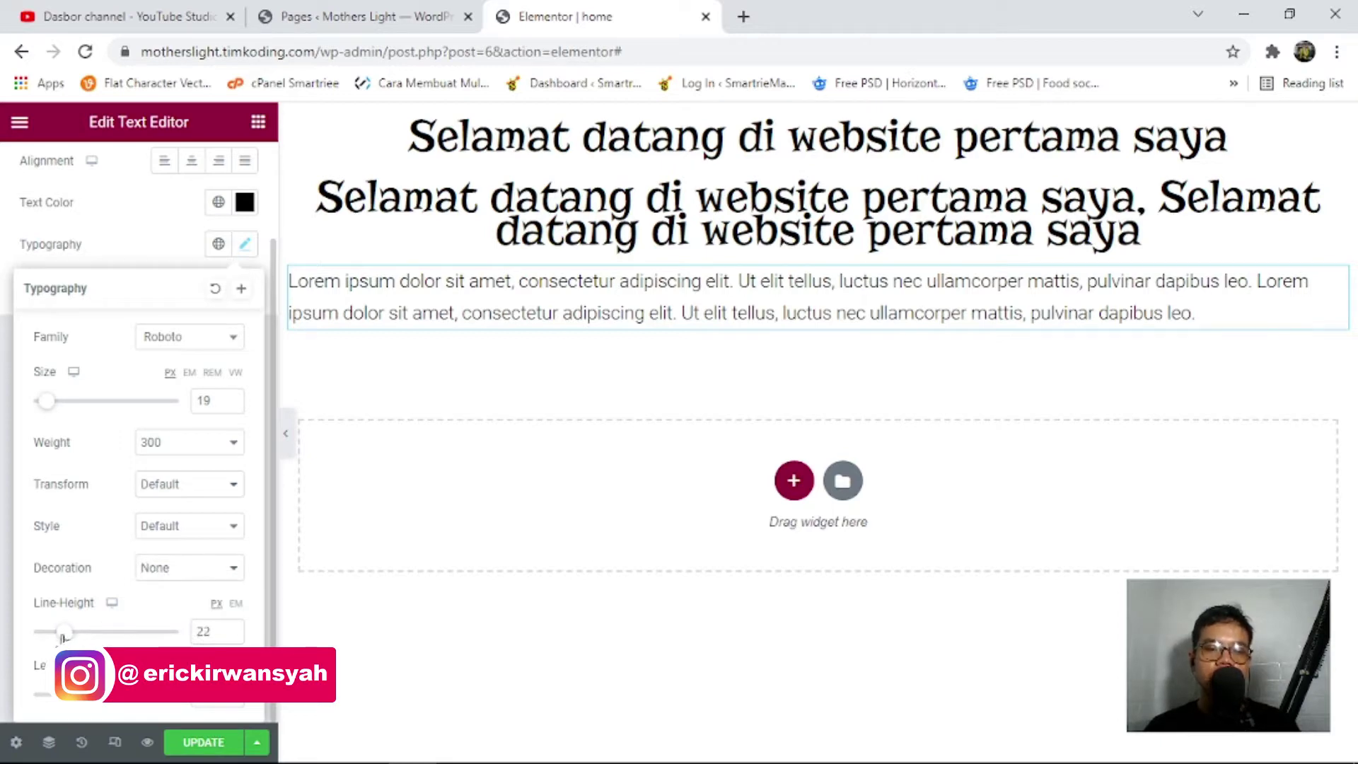
{"action": "left_click", "coordinate": [162, 236]}
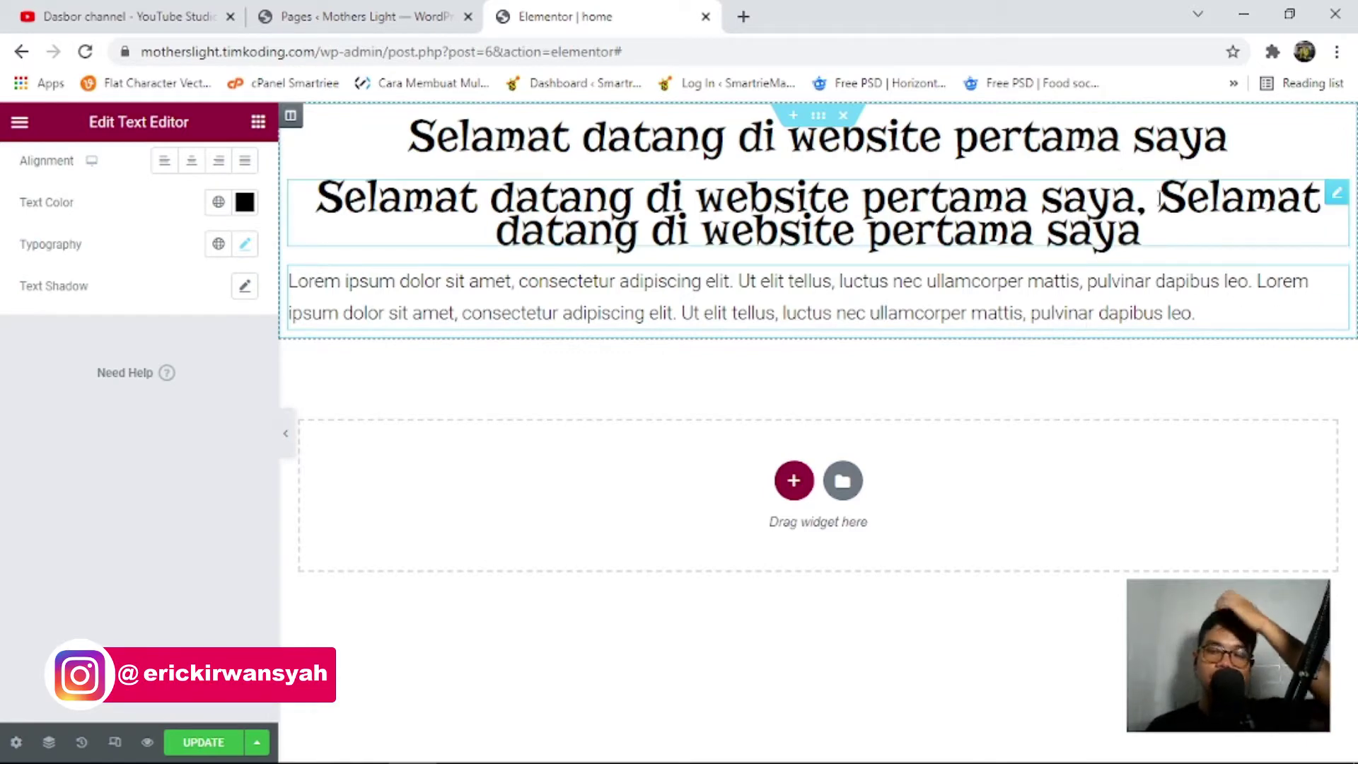
Delete the duplicated two-line heading and the Lorem ipsum text widget, keeping only the original heading.
{"action": "right_click", "coordinate": [1335, 192]}
{"action": "left_click", "coordinate": [1208, 480]}
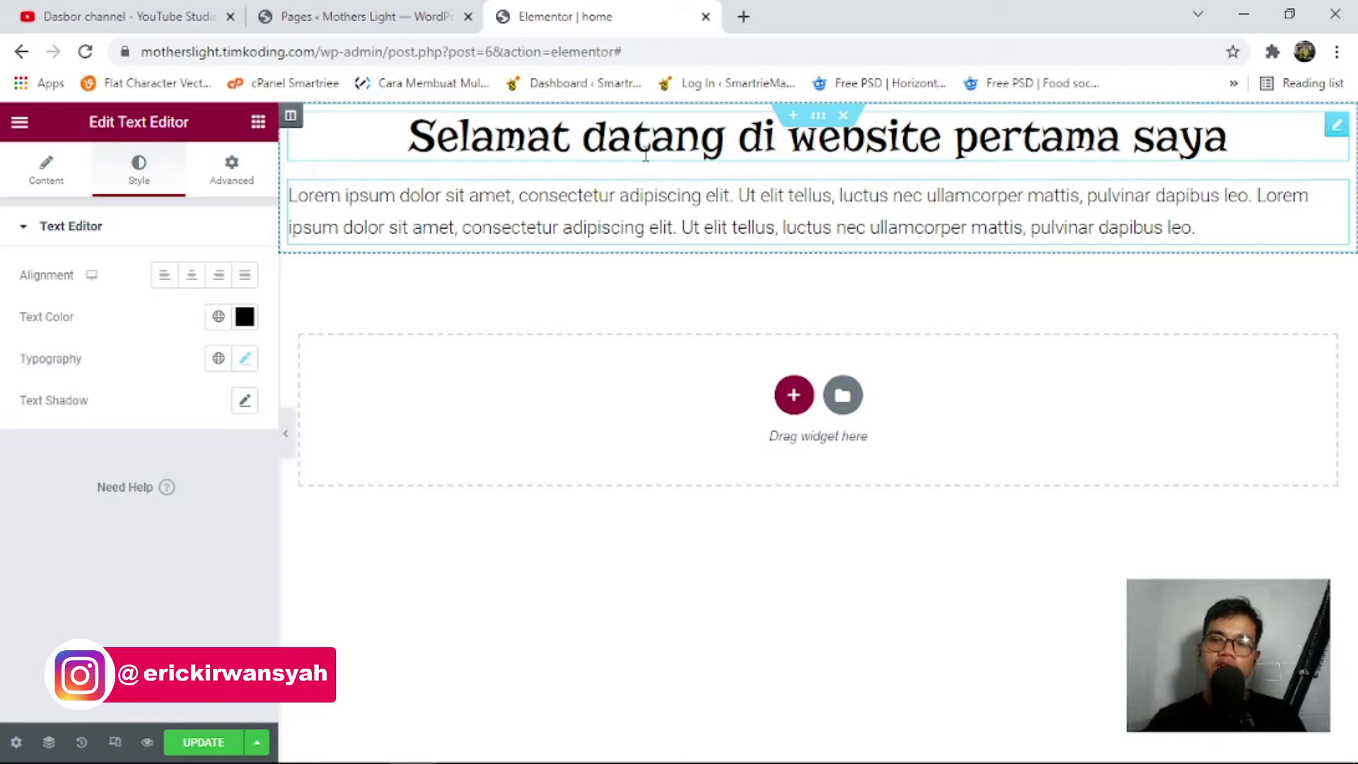
{"action": "left_click", "coordinate": [764, 223]}
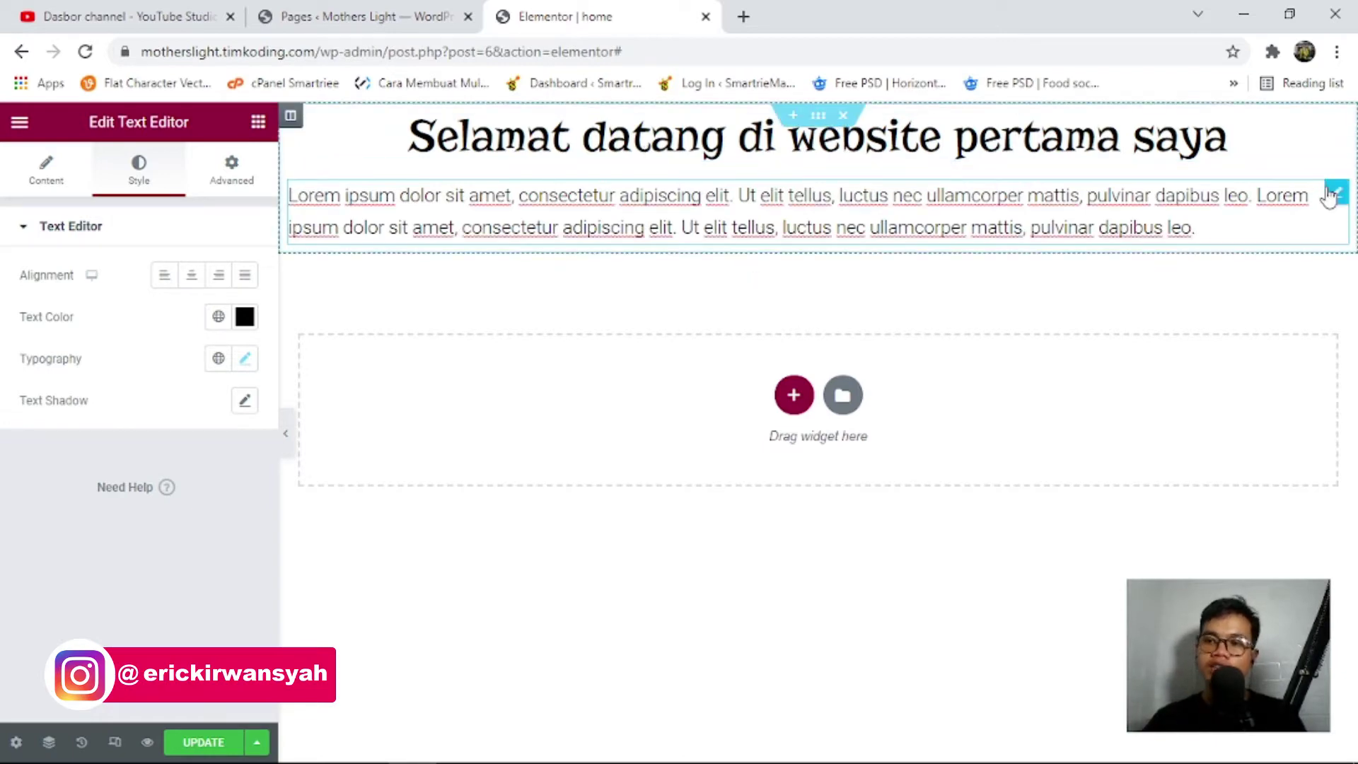
{"action": "right_click", "coordinate": [1336, 192]}
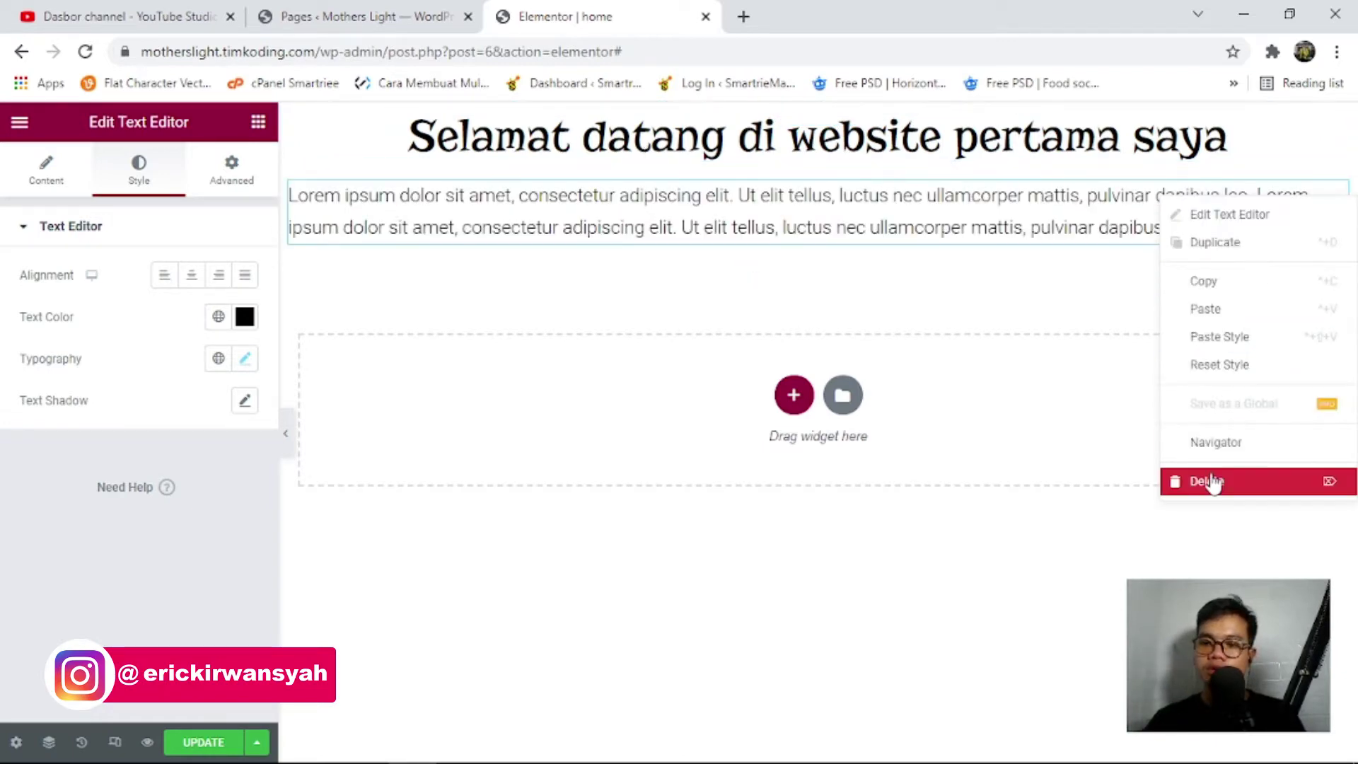
{"action": "left_click", "coordinate": [1206, 479]}
Look over the list of available widgets and the remaining heading's content settings.
{"action": "scroll", "coordinate": [167, 363], "scroll_direction": "down", "scroll_amount": 2}
{"action": "scroll", "coordinate": [255, 336], "scroll_direction": "up", "scroll_amount": 2}
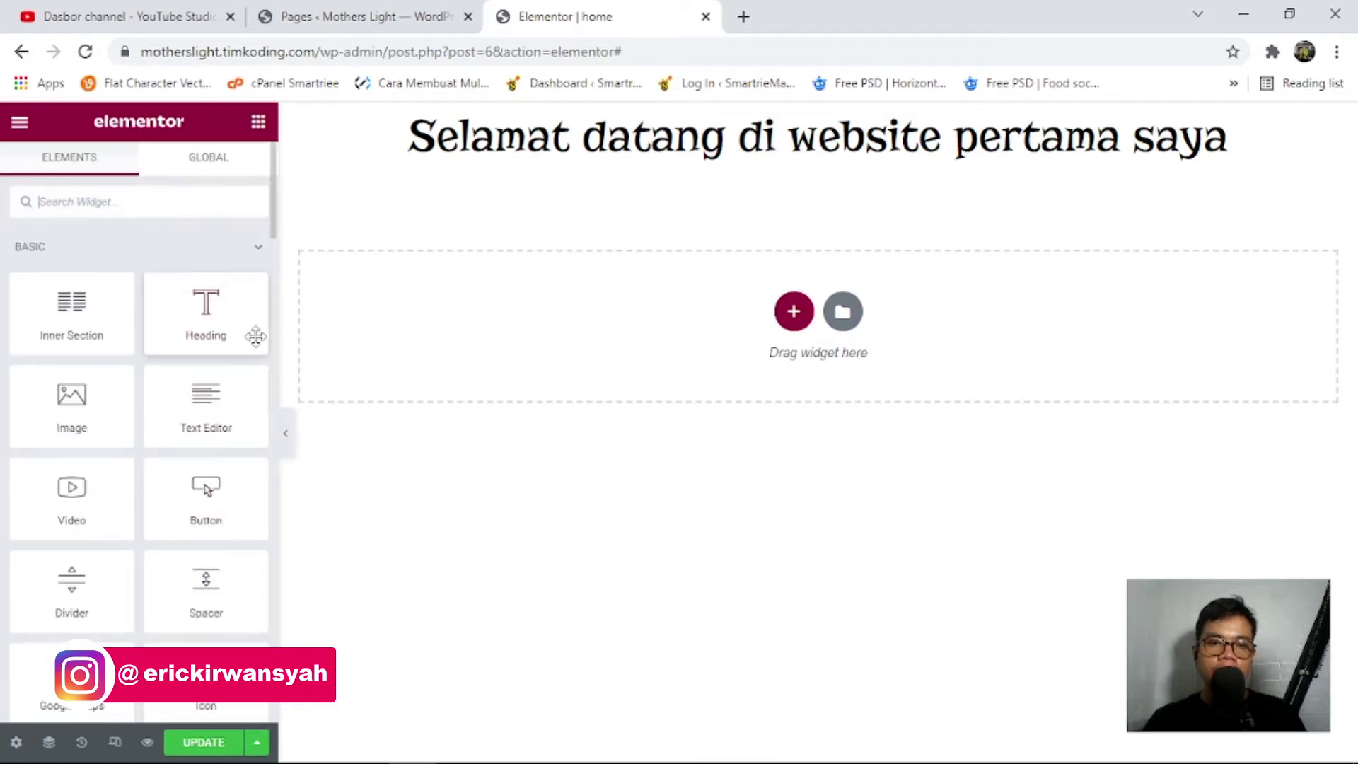
{"action": "left_click", "coordinate": [674, 136]}
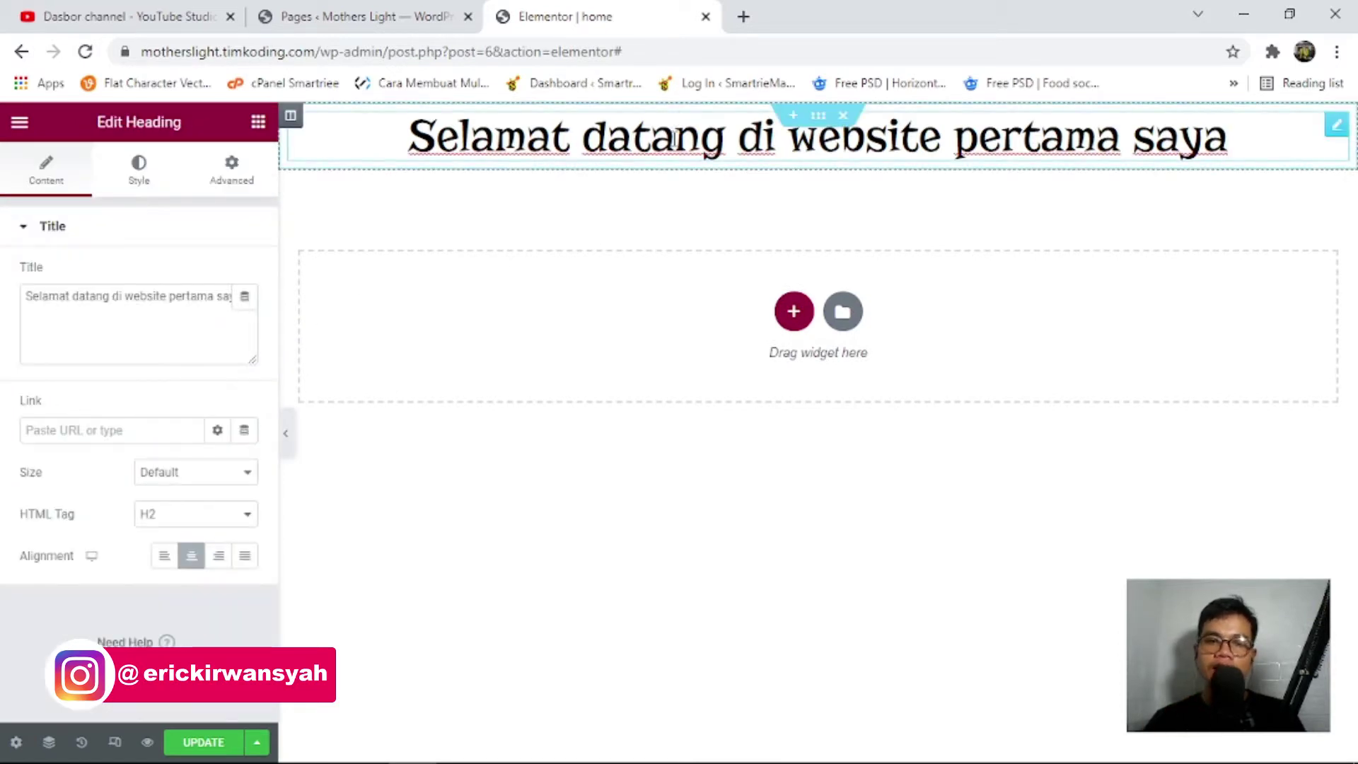
{"action": "left_click", "coordinate": [260, 123]}
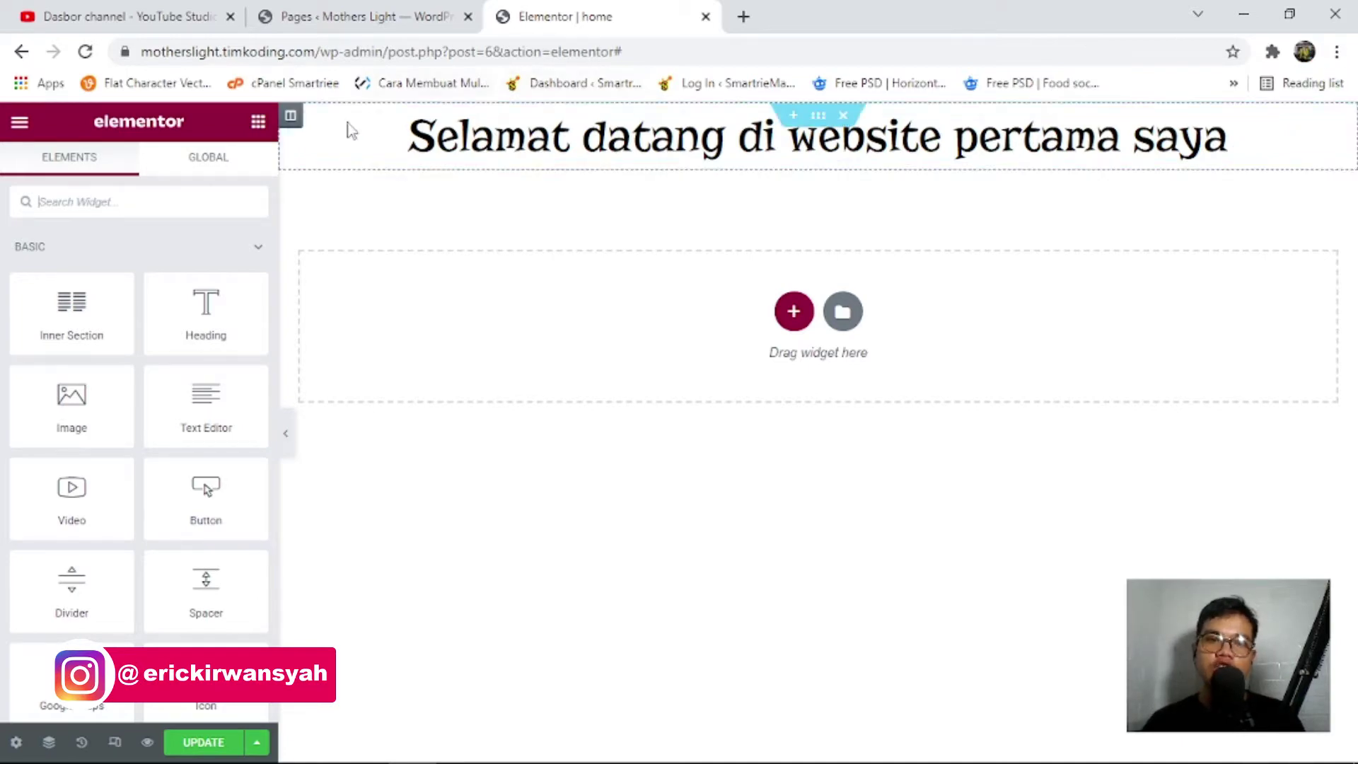
{"action": "right_click", "coordinate": [293, 120]}
{"action": "left_click", "coordinate": [799, 312]}
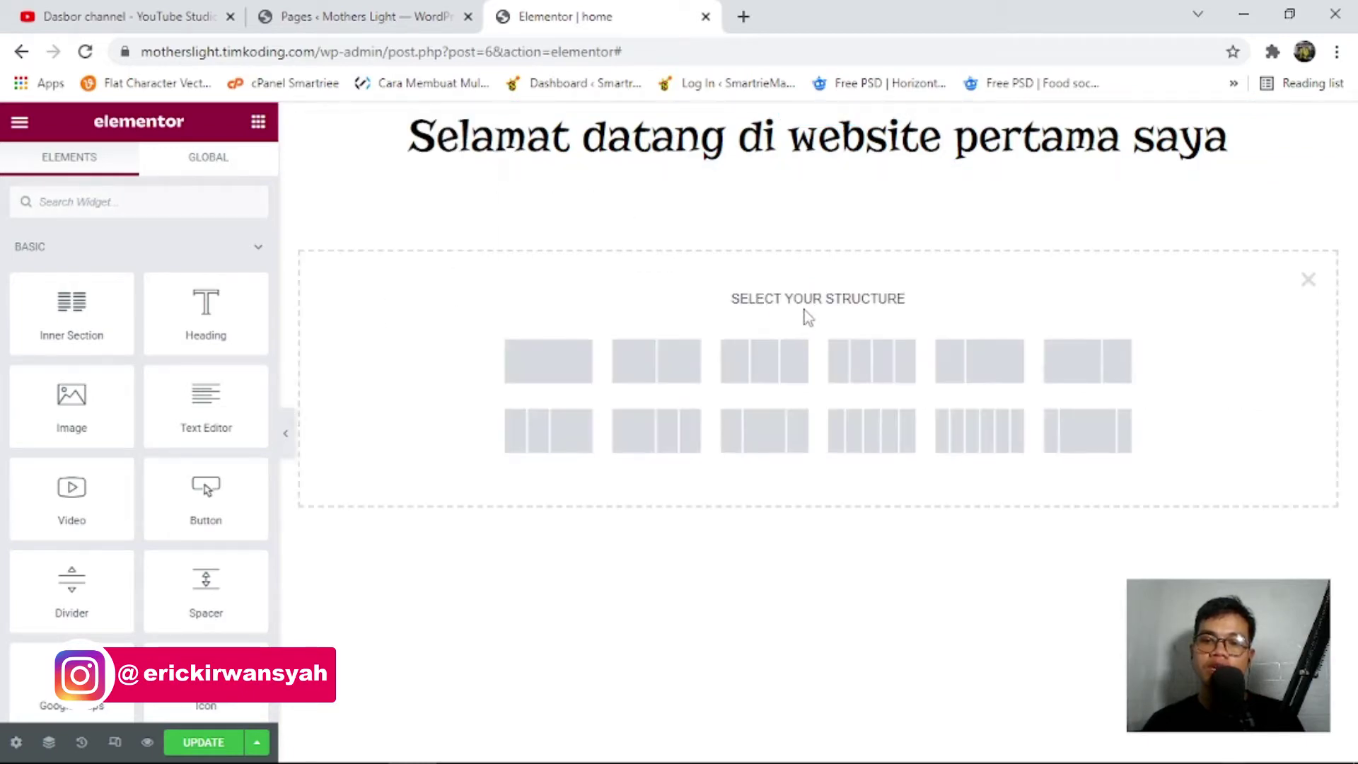
{"action": "left_click", "coordinate": [1308, 280]}
Add a new column beside the heading's column, and move the heading into it and back to the first column.
{"action": "right_click", "coordinate": [292, 119]}
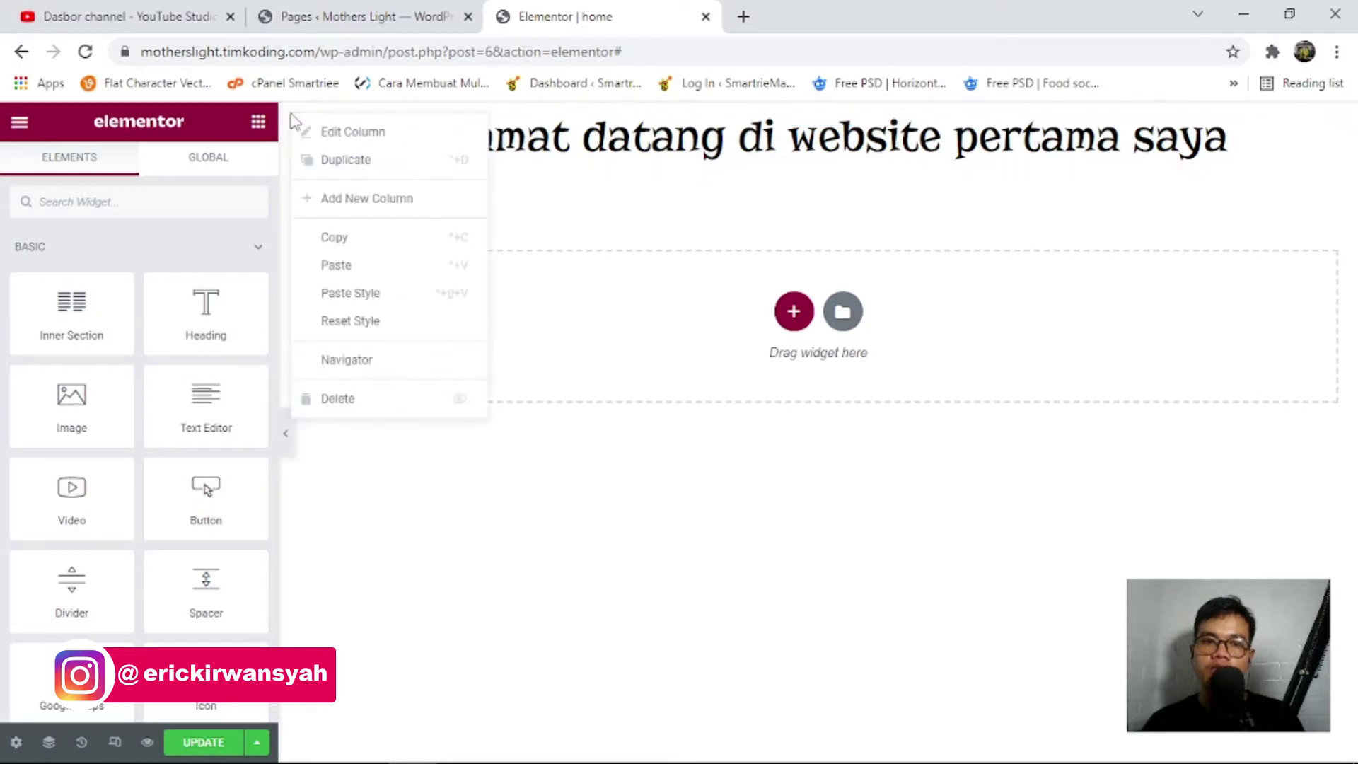
{"action": "left_click", "coordinate": [327, 200]}
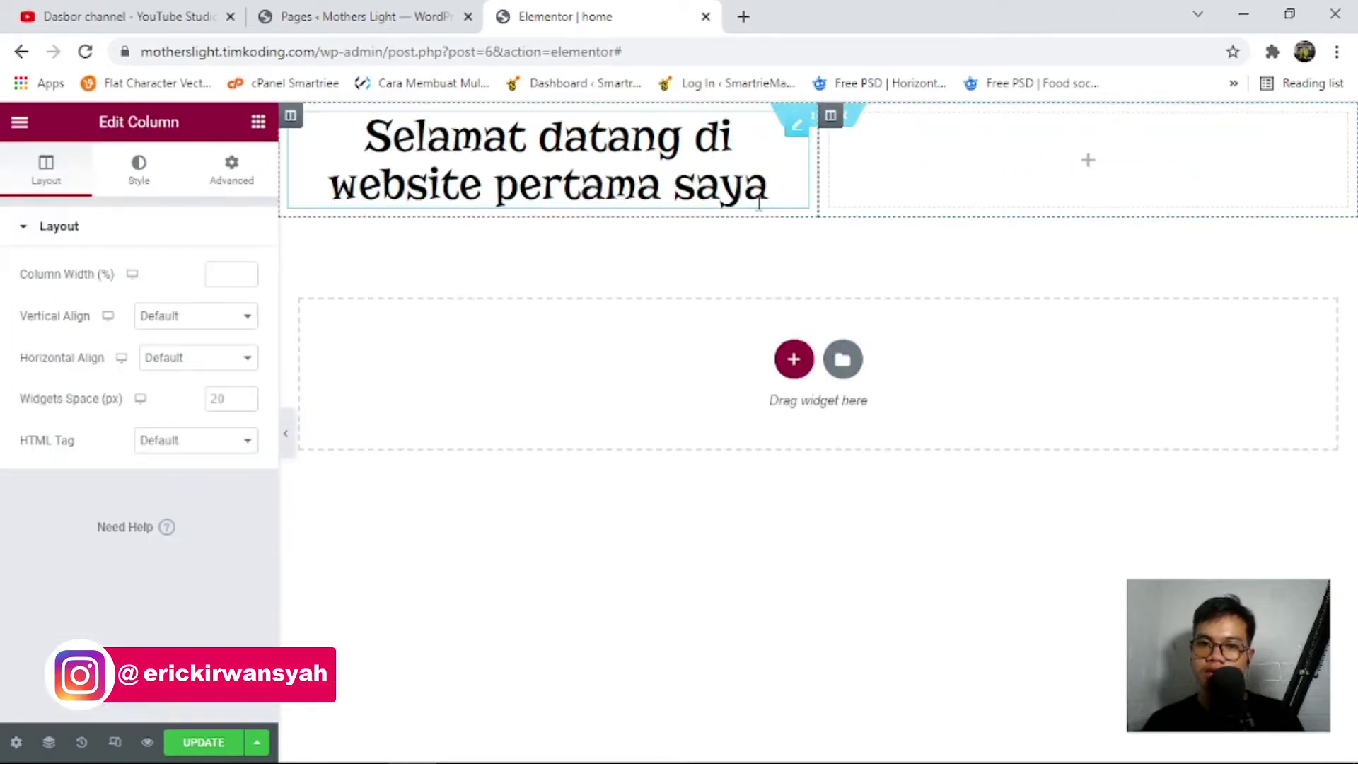
{"action": "left_click_drag", "start_coordinate": [796, 144], "coordinate": [994, 139]}
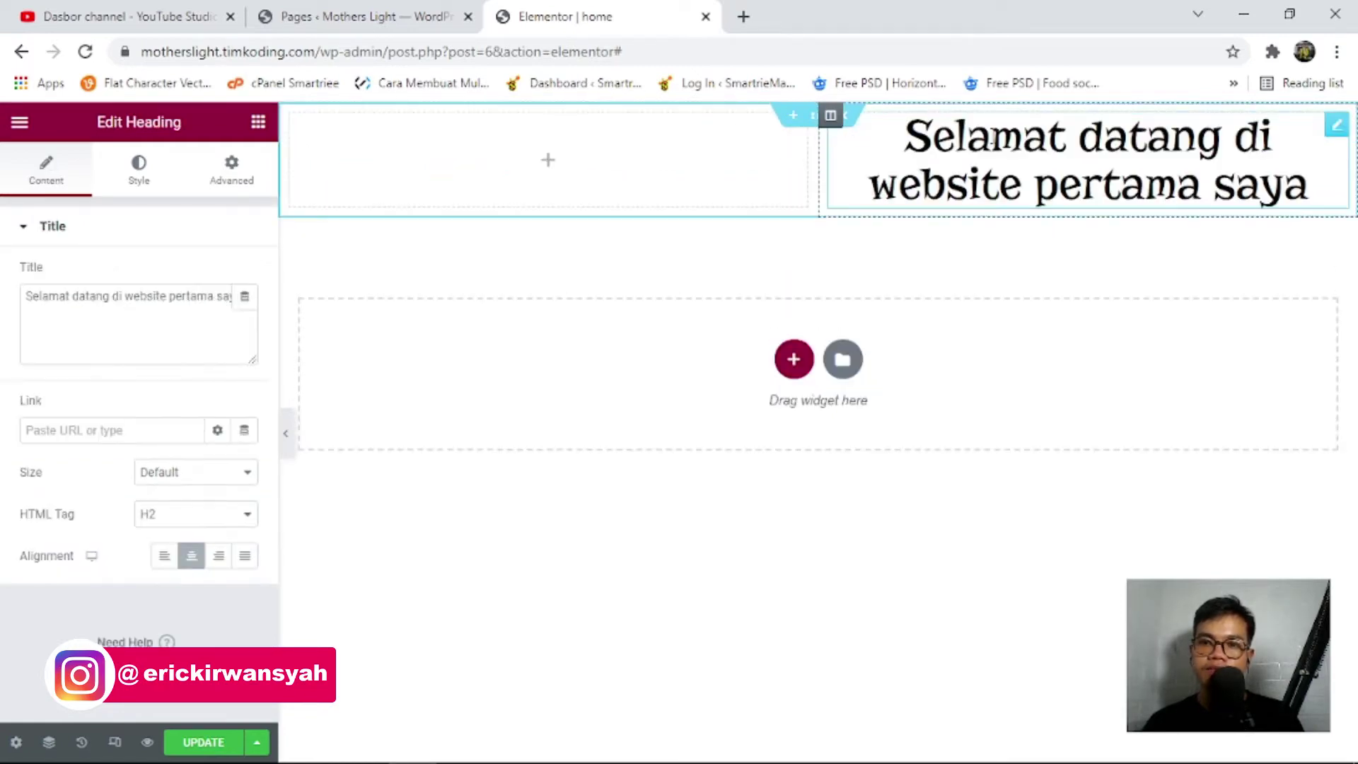
{"action": "left_click_drag", "start_coordinate": [1323, 142], "coordinate": [540, 123]}
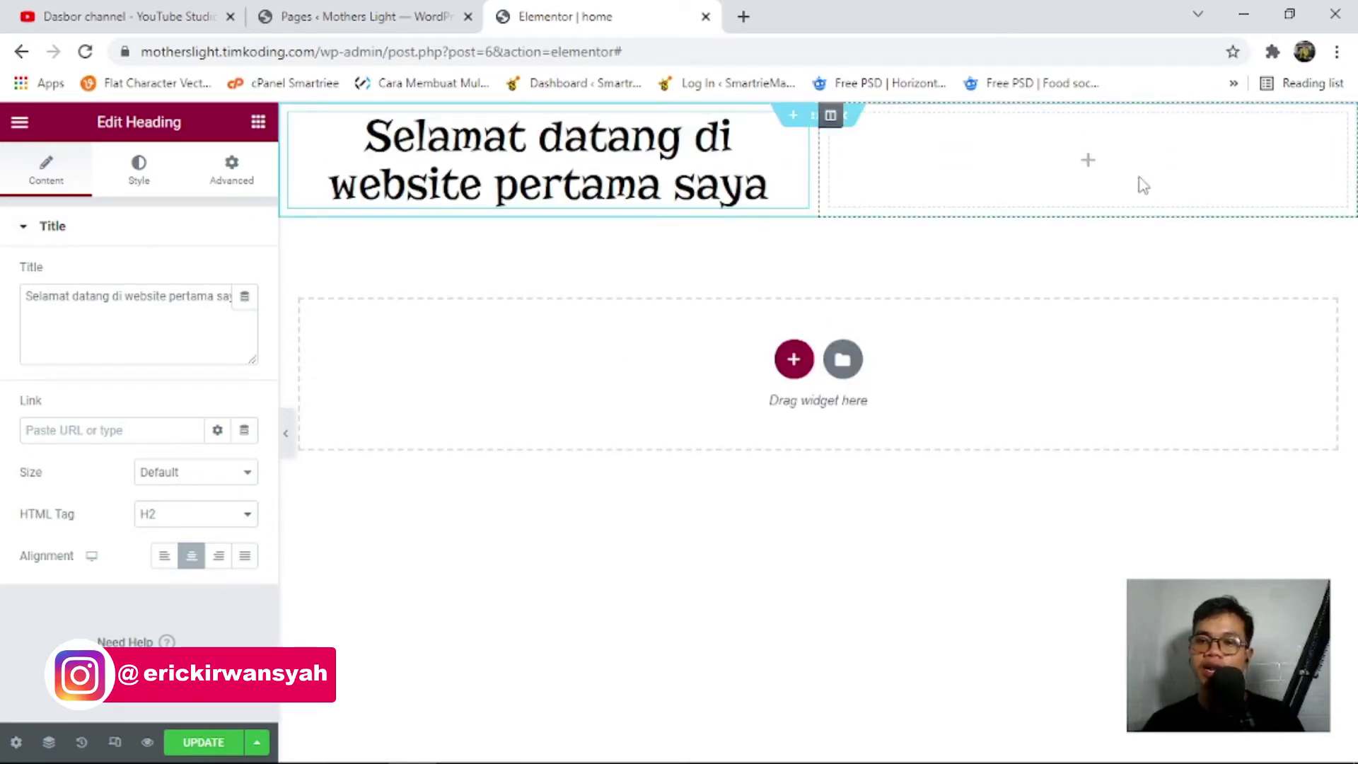
Add an Image widget to the empty second column and insert the first Mother's Light logo from the media library.
{"action": "left_click", "coordinate": [257, 123]}
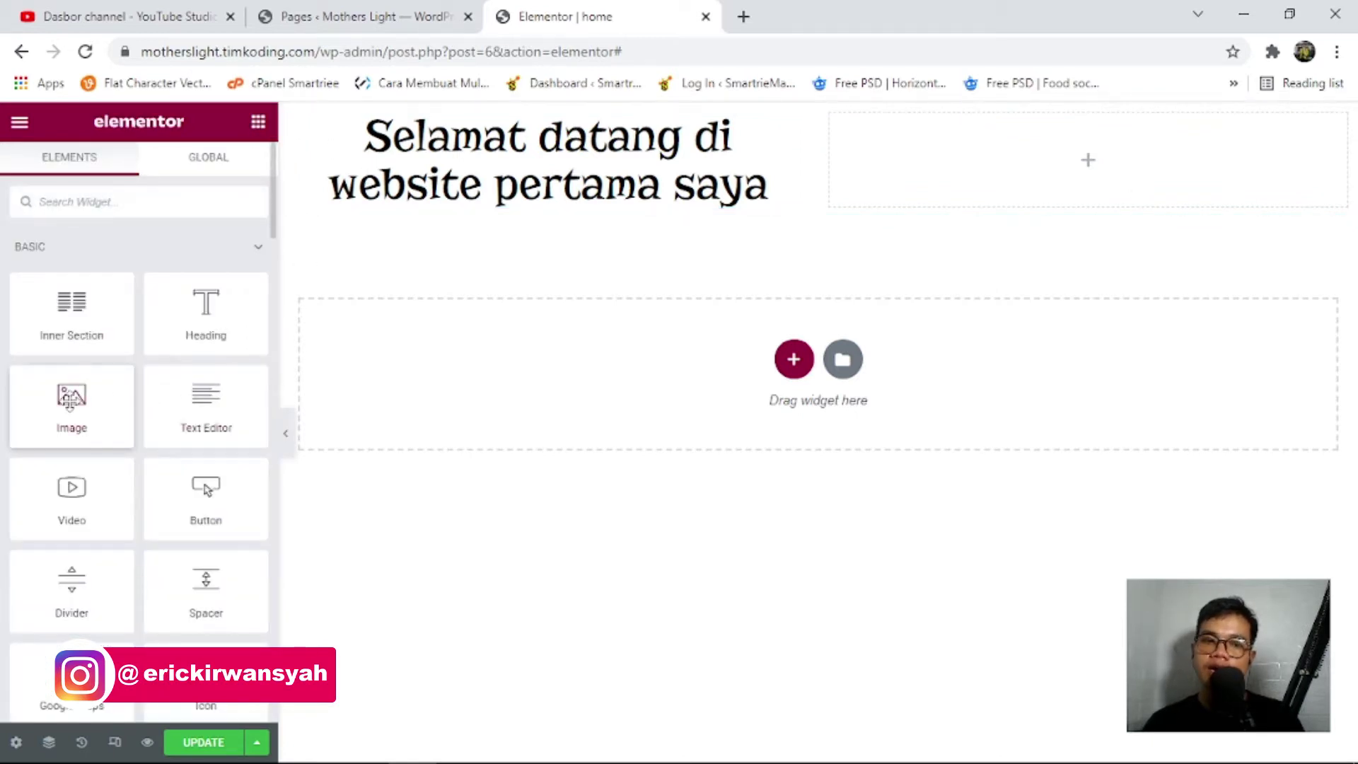
{"action": "left_click_drag", "start_coordinate": [70, 400], "coordinate": [1127, 148]}
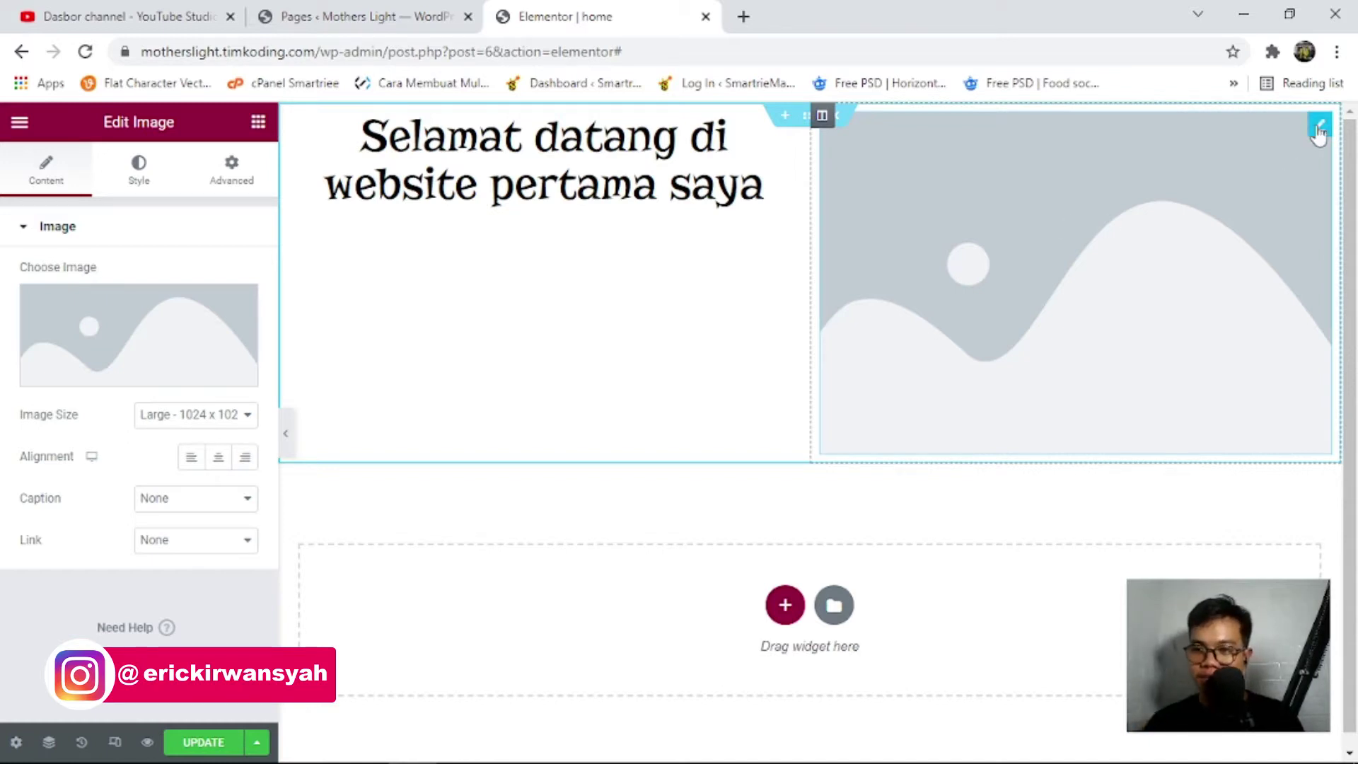
{"action": "mouse_move", "coordinate": [138, 351]}
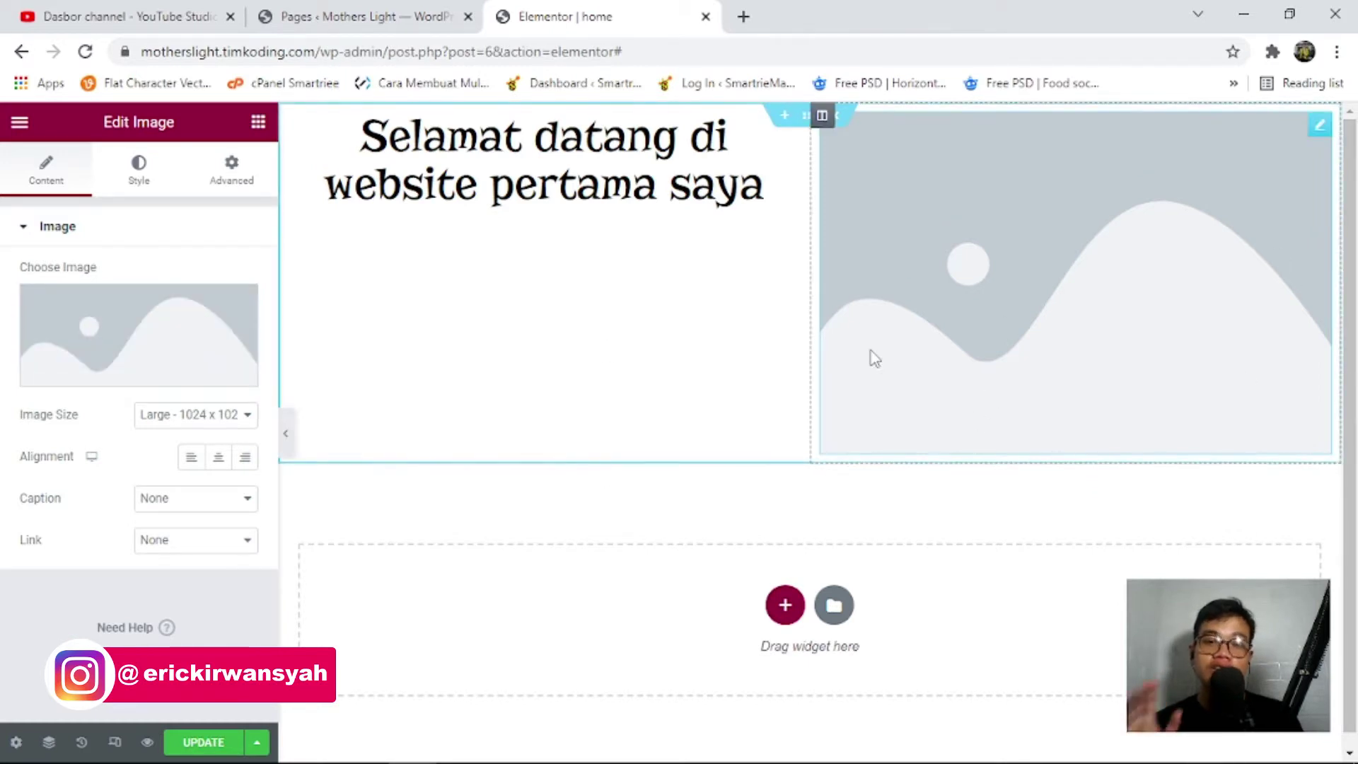
{"action": "left_click", "coordinate": [89, 328]}
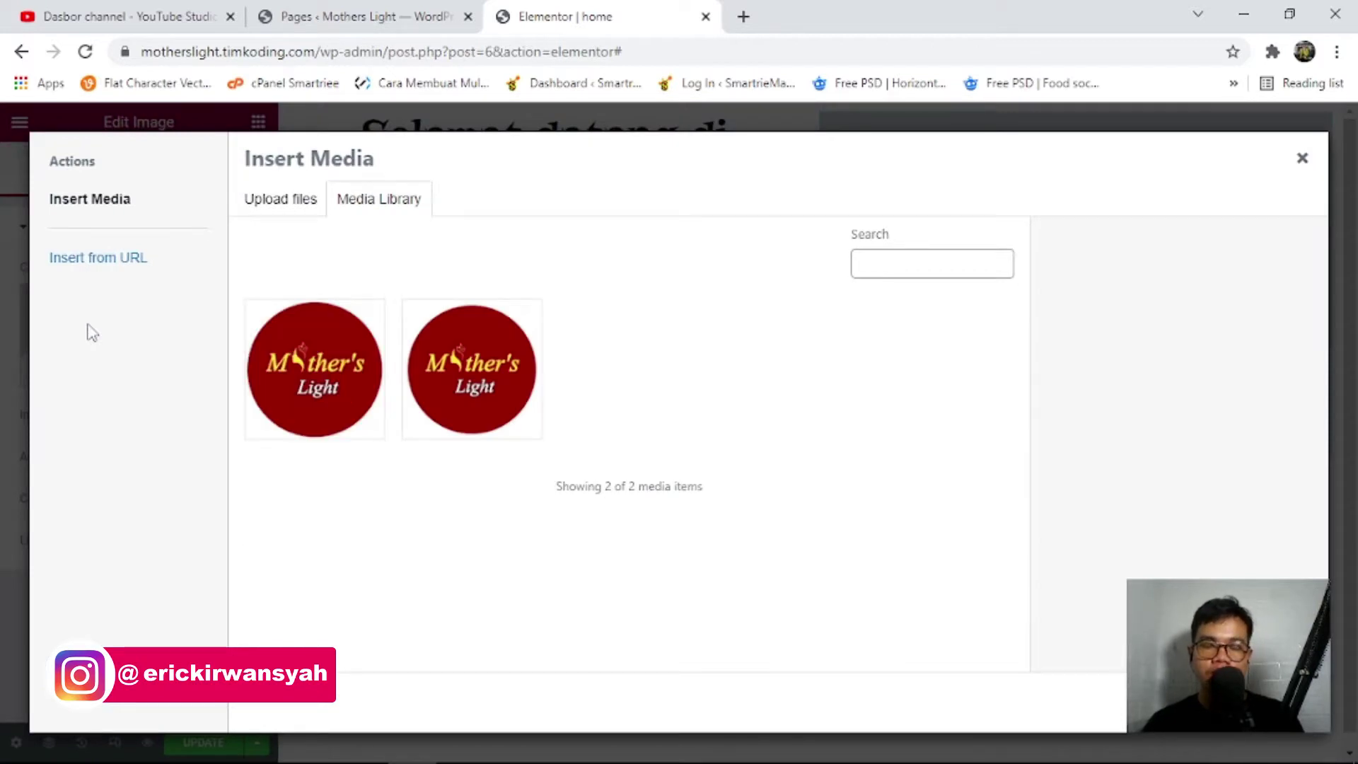
{"action": "left_click", "coordinate": [350, 399]}
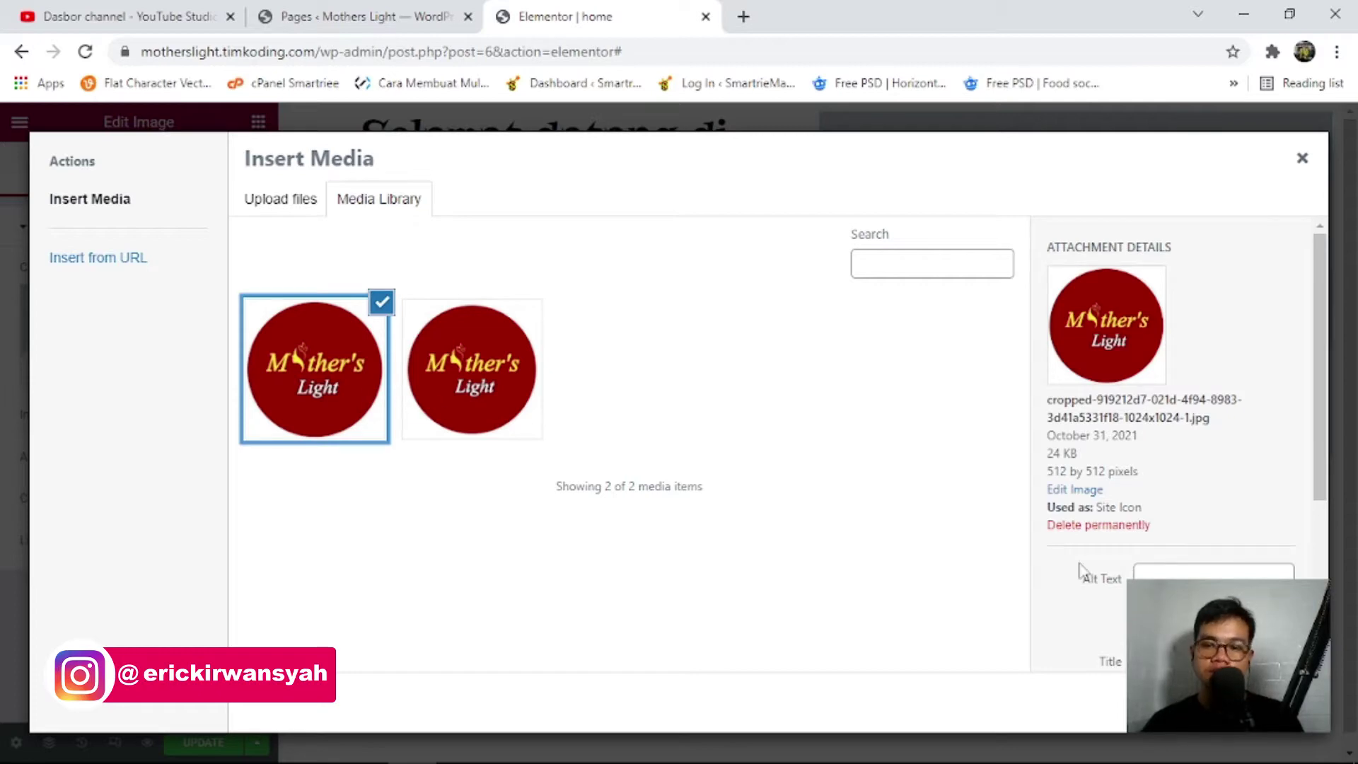
{"action": "left_click", "coordinate": [1266, 702]}
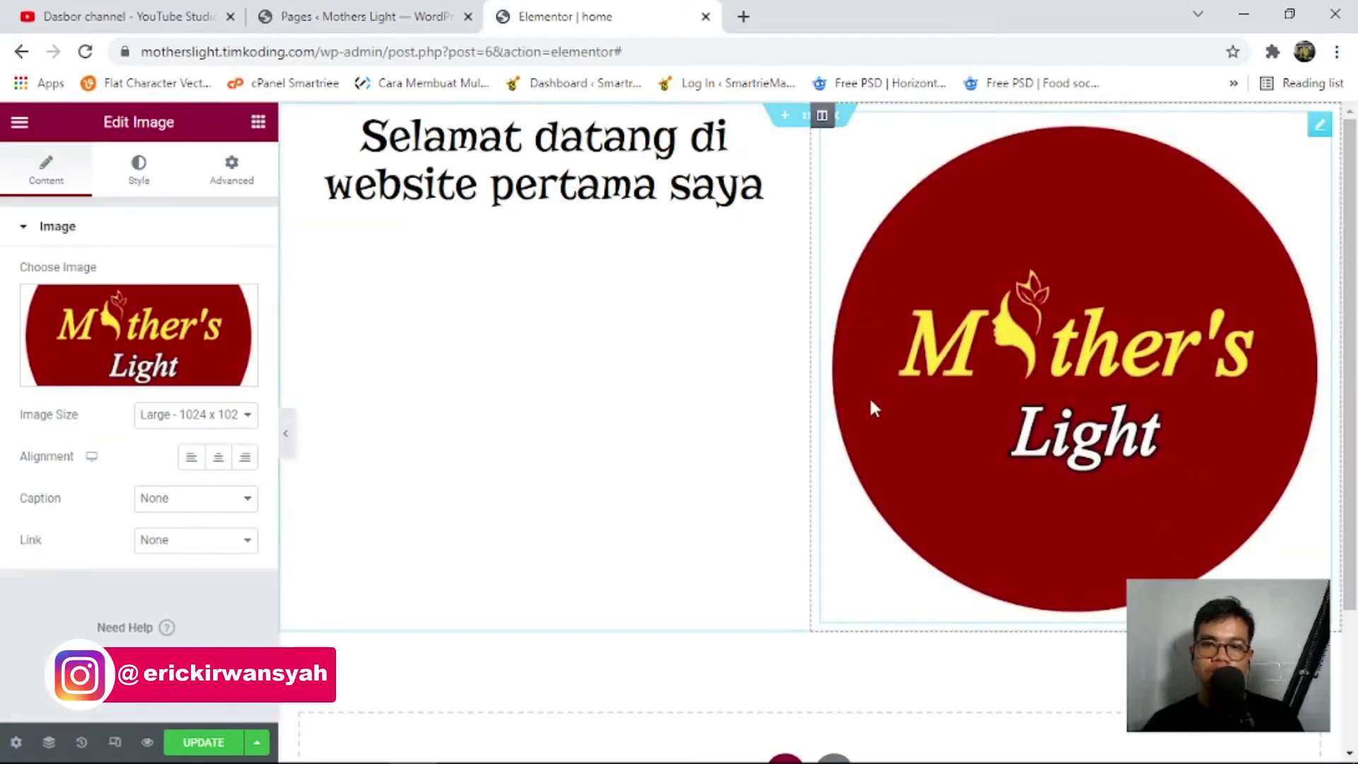
Try a custom image size of 12 x 12 on the logo.
{"action": "left_click", "coordinate": [216, 424]}
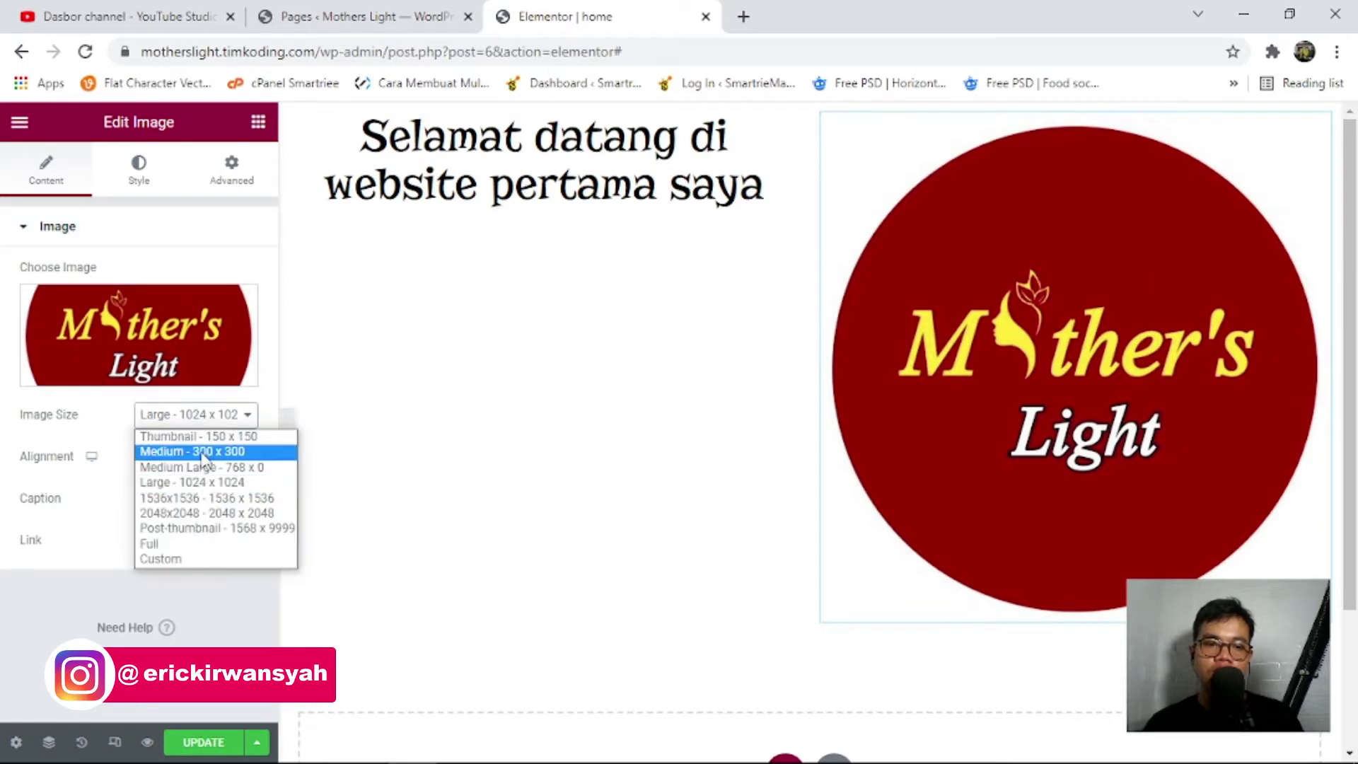
{"action": "left_click", "coordinate": [228, 449]}
{"action": "left_click", "coordinate": [217, 435]}
{"action": "left_click", "coordinate": [205, 559]}
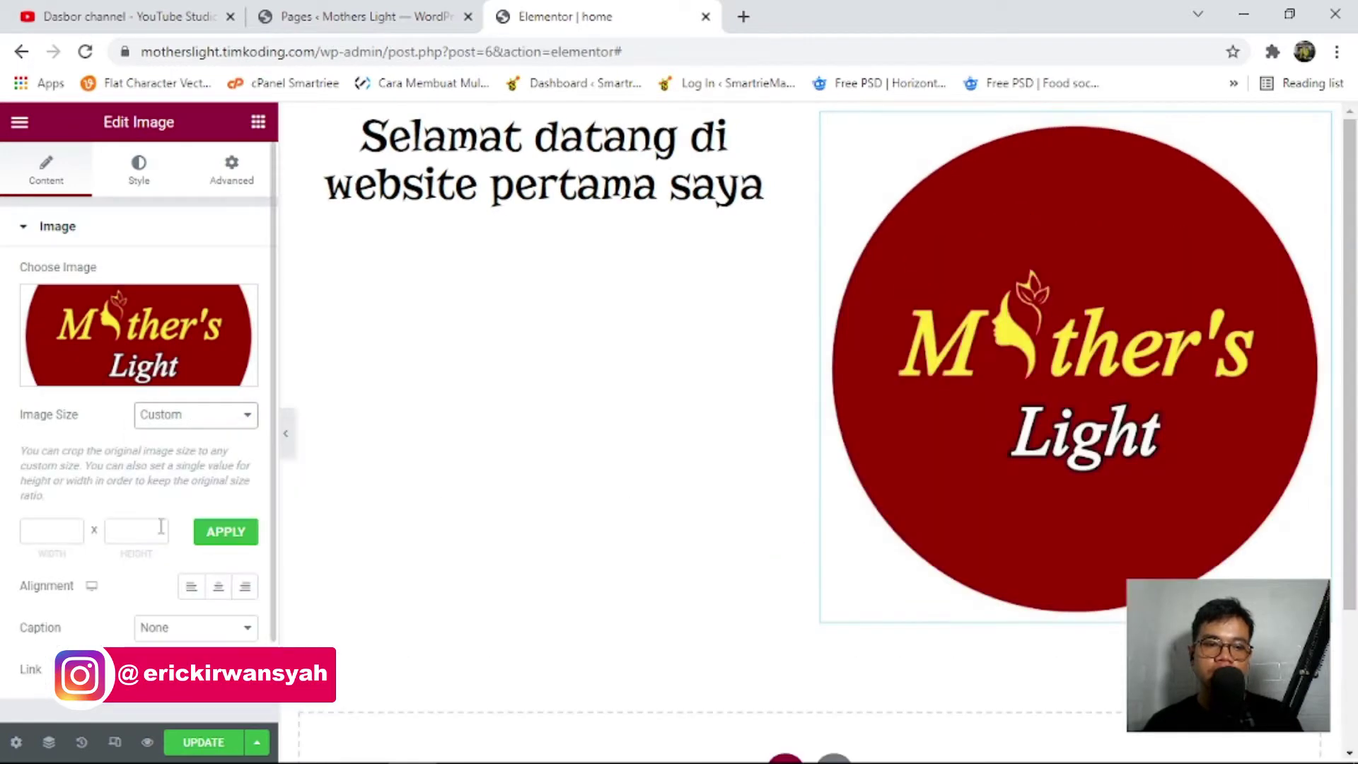
{"action": "left_click", "coordinate": [57, 534]}
{"action": "type", "text": "12"}
{"action": "left_click", "coordinate": [142, 531]}
{"action": "type", "text": "12"}
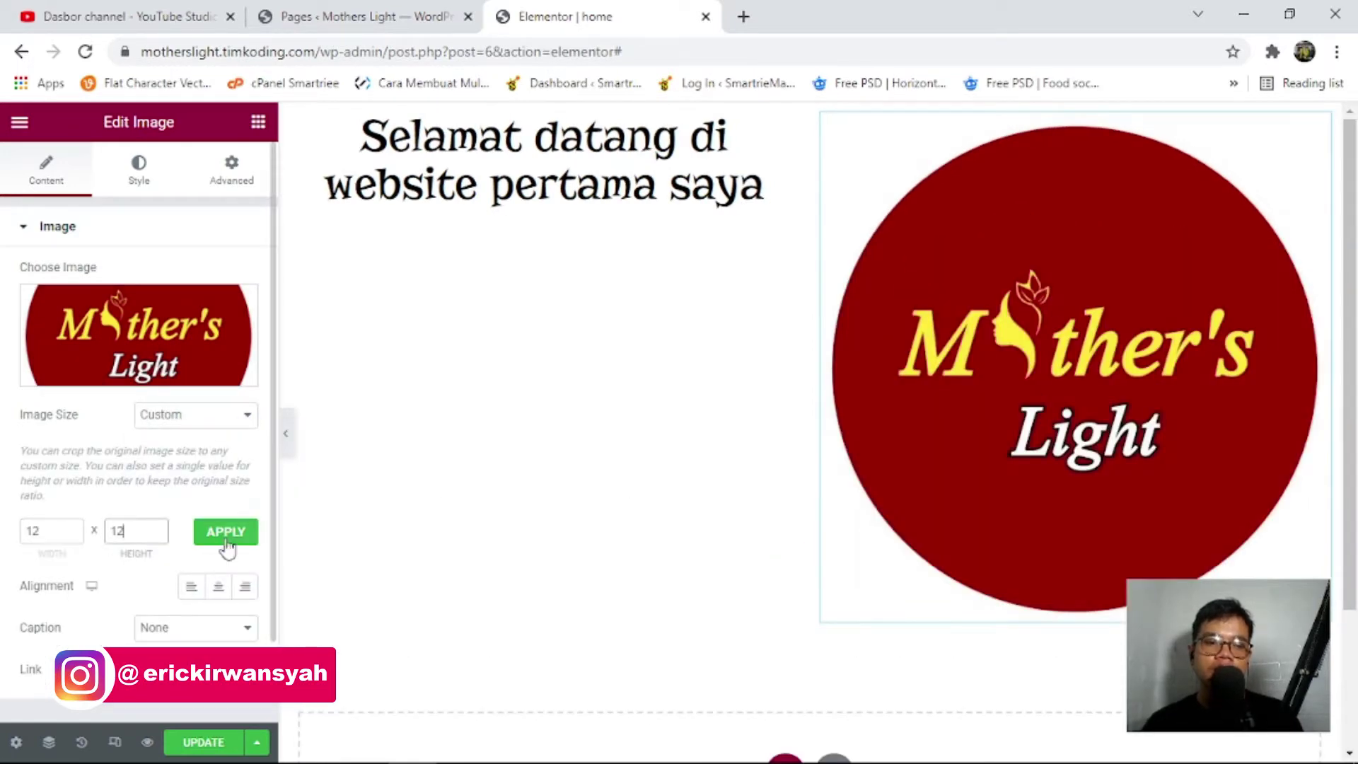
{"action": "left_click", "coordinate": [225, 532]}
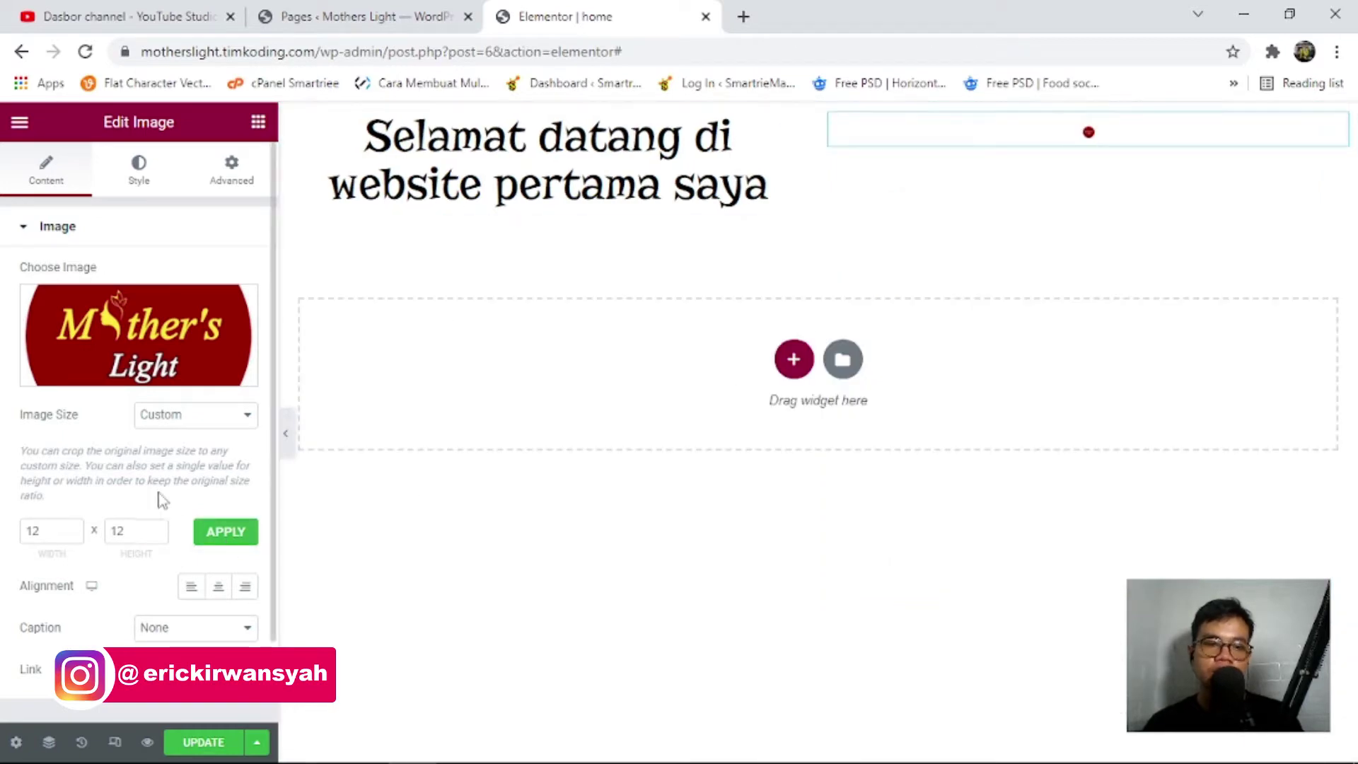
Set the logo's image size to Medium - 300 x 300 and align the heading left.
{"action": "left_click", "coordinate": [196, 415]}
{"action": "left_click", "coordinate": [169, 448]}
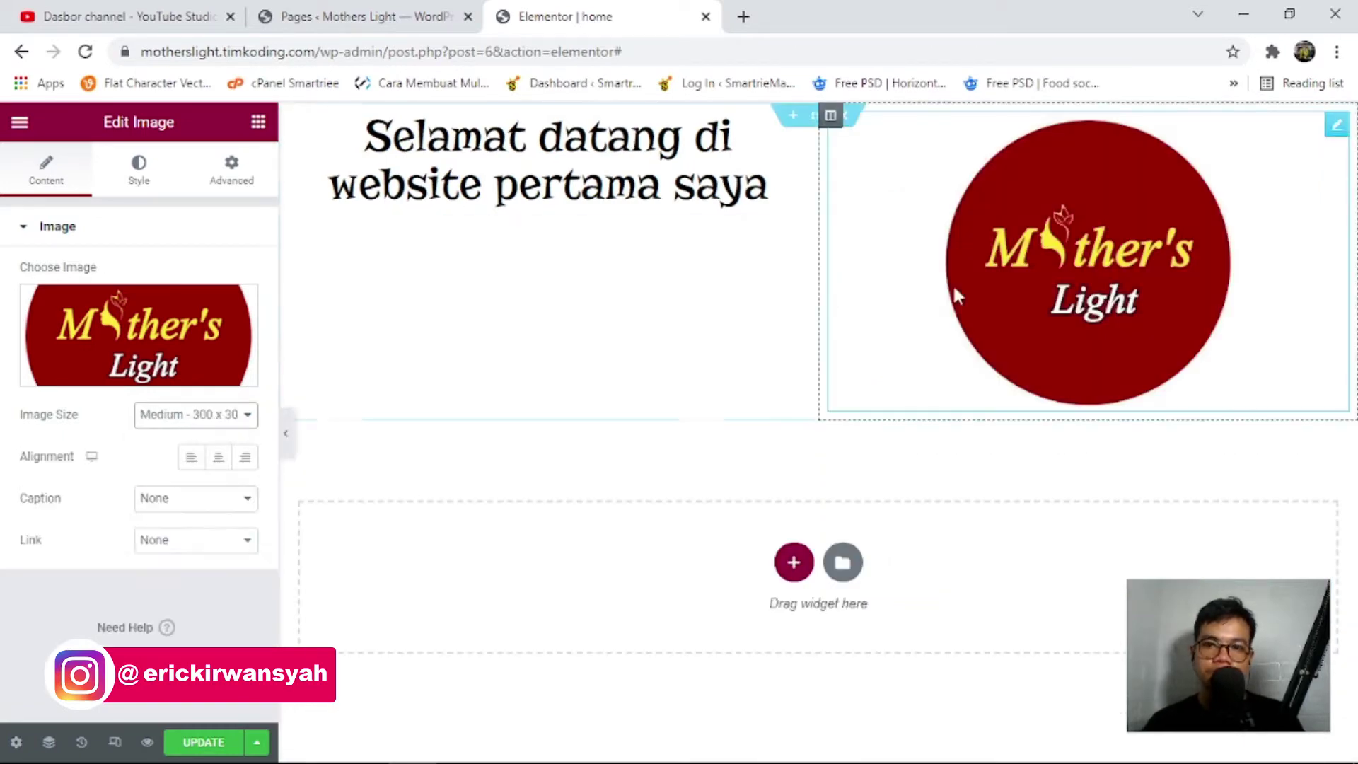
{"action": "left_click", "coordinate": [636, 174]}
{"action": "left_click", "coordinate": [164, 556]}
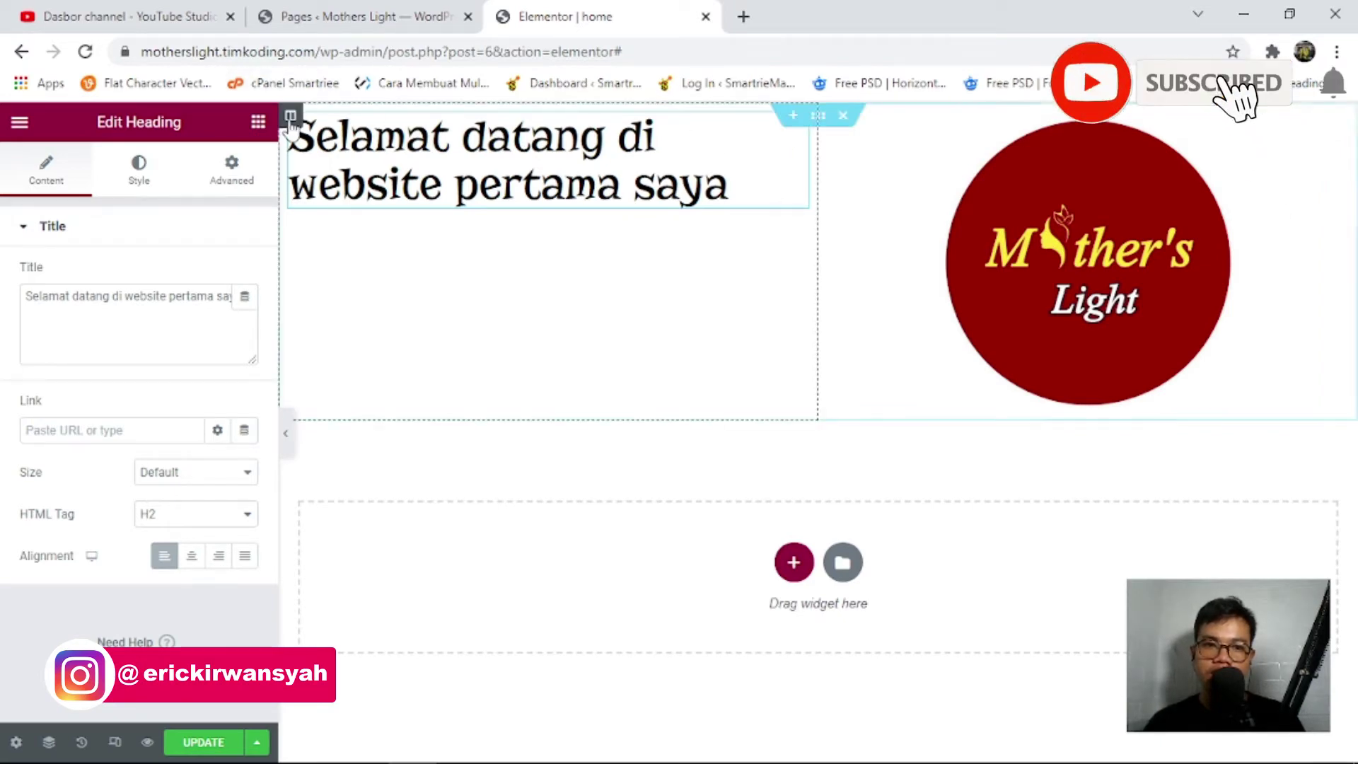
Try a width of 12 % on the heading's column and set the column width to 50 %.
{"action": "left_click", "coordinate": [290, 117]}
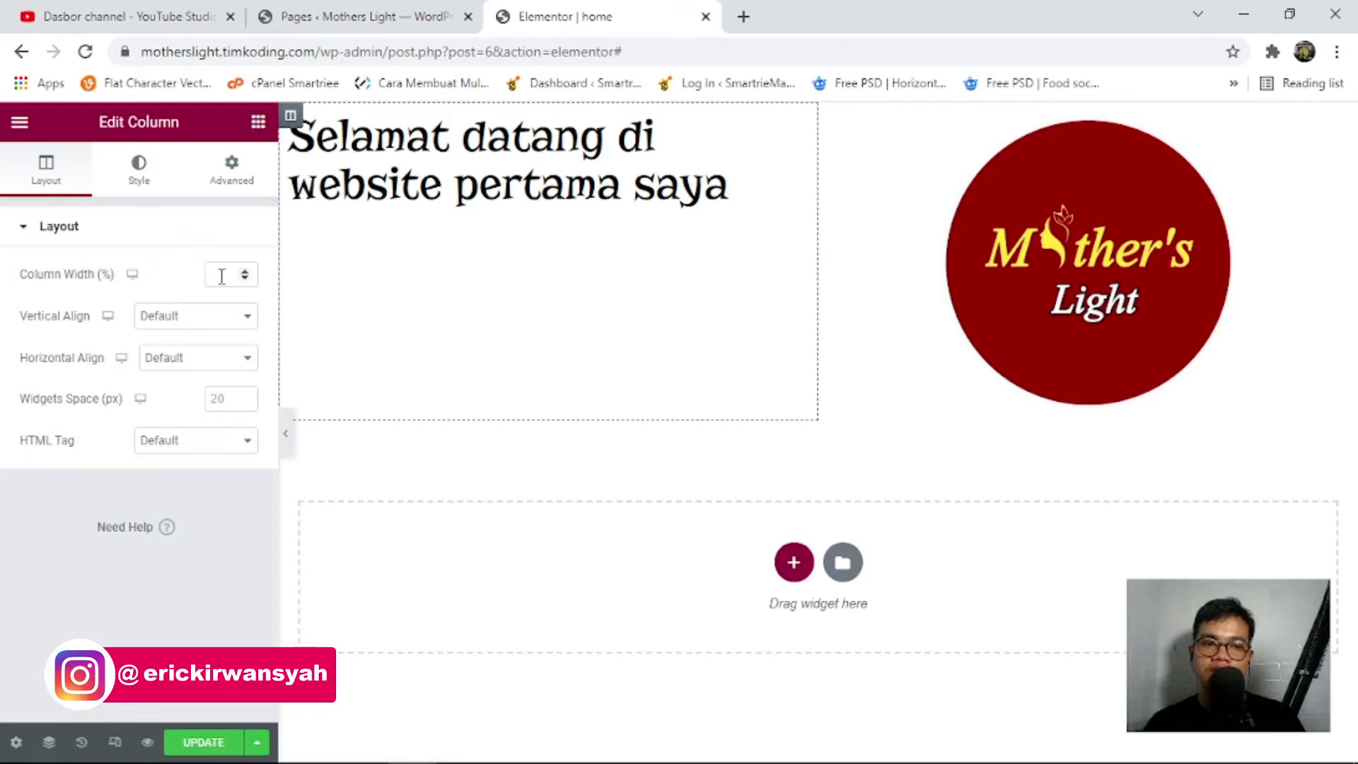
{"action": "type", "text": "12"}
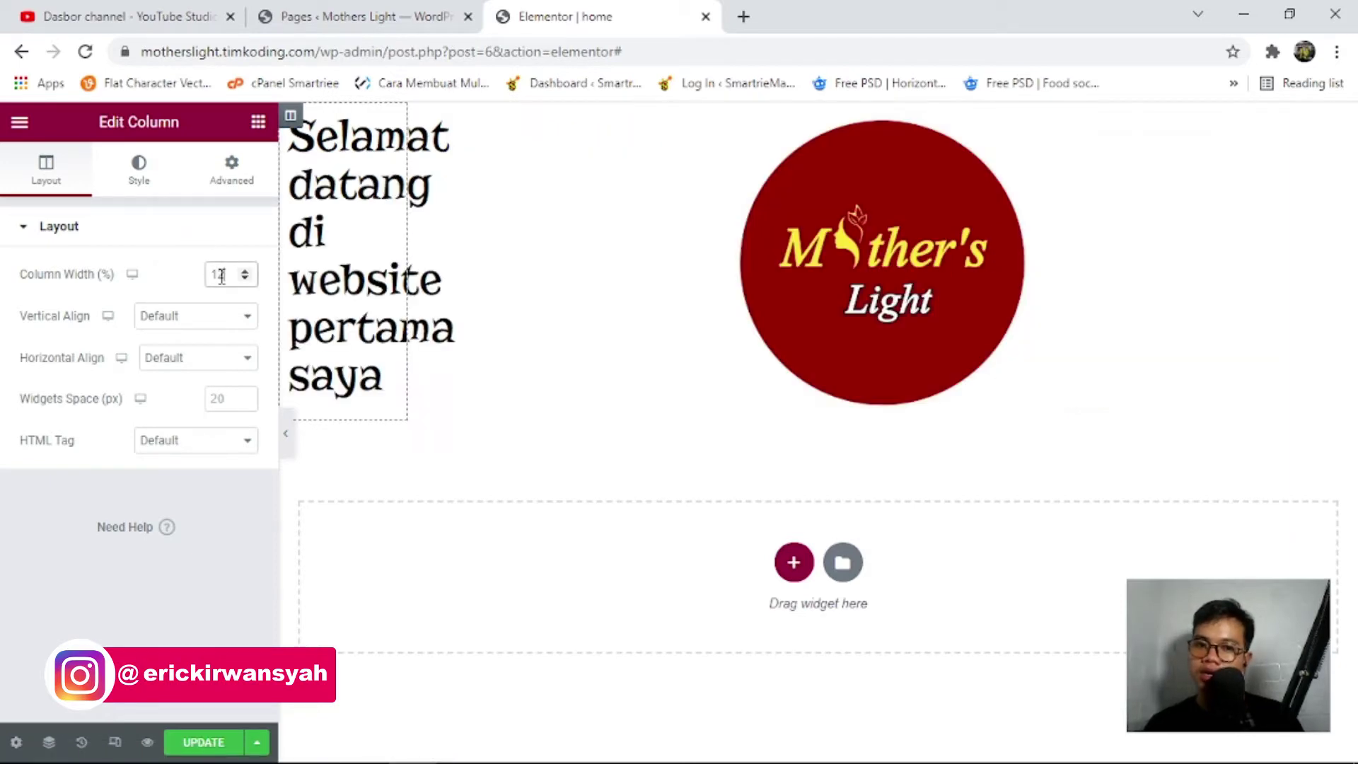
{"action": "left_click_drag", "start_coordinate": [225, 276], "coordinate": [207, 275]}
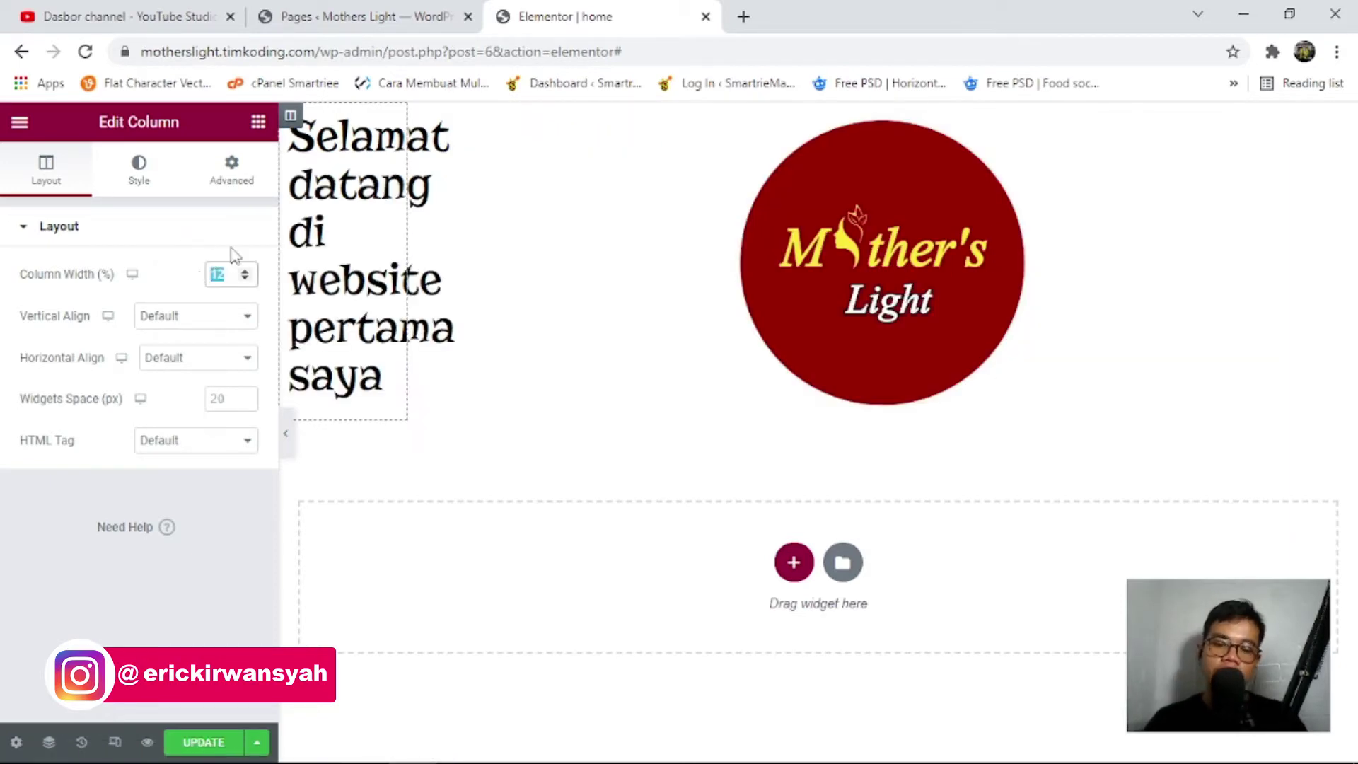
{"action": "type", "text": "50"}
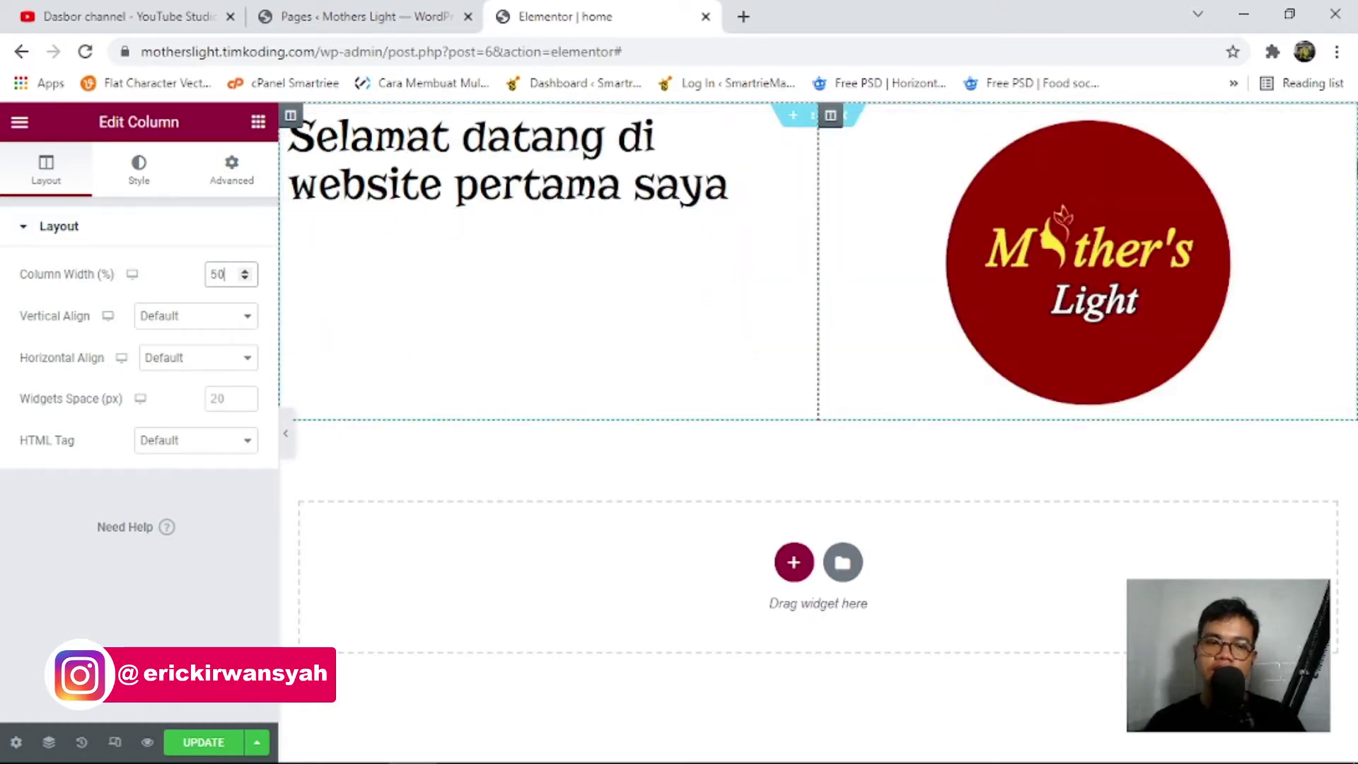
{"action": "left_click_drag", "start_coordinate": [223, 272], "coordinate": [207, 270]}
{"action": "type", "text": "1"}
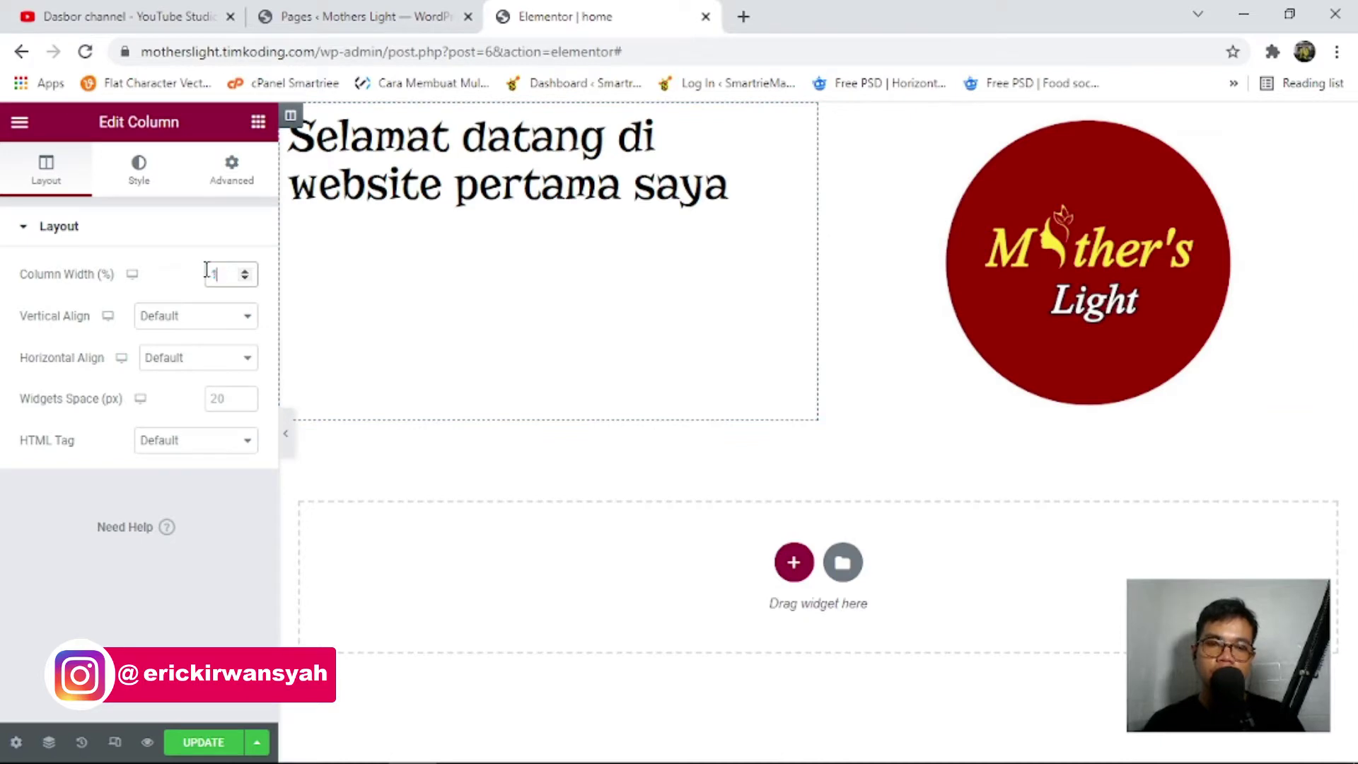
{"action": "type", "text": "2"}
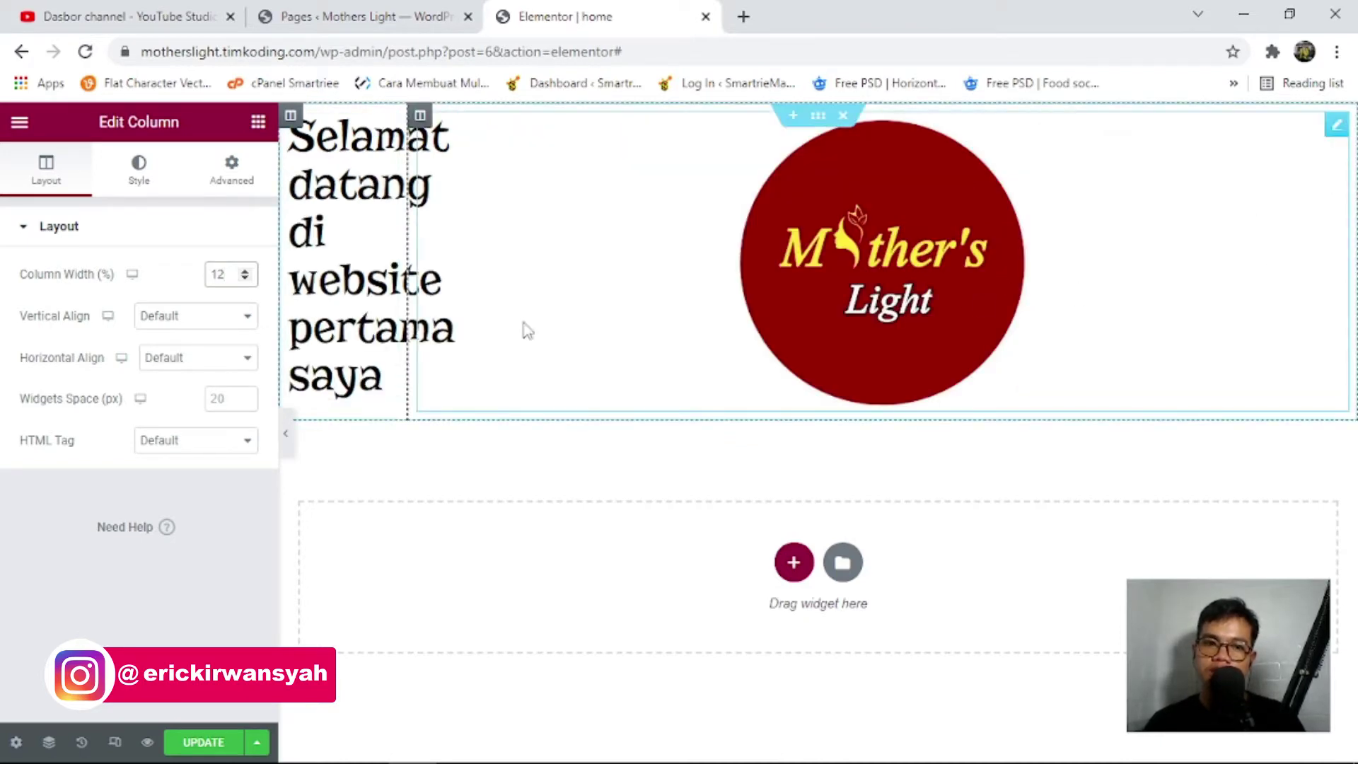
{"action": "key", "text": "BackSpace"}
{"action": "key", "text": "BackSpace"}
{"action": "type", "text": "5"}
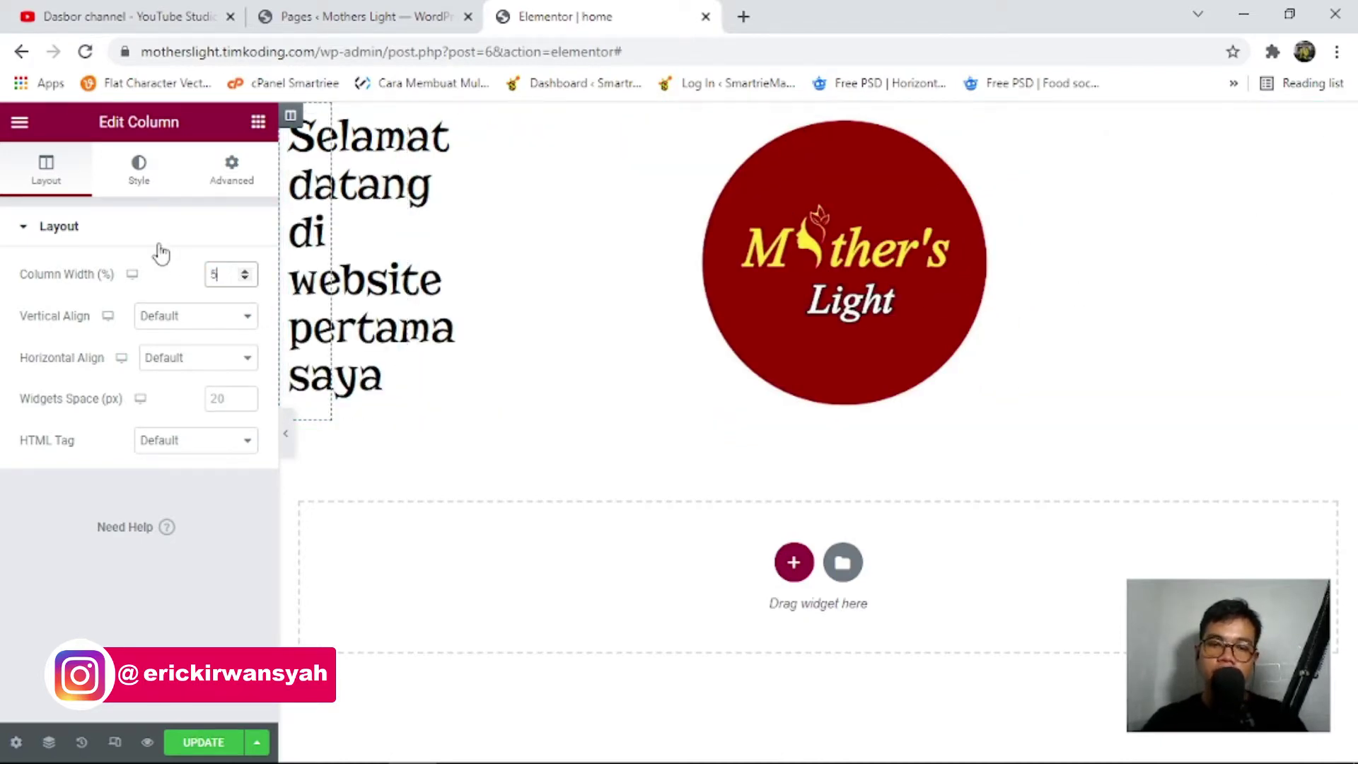
{"action": "type", "text": "0"}
Set the vertical alignment of the heading's column to Middle.
{"action": "left_click", "coordinate": [236, 513]}
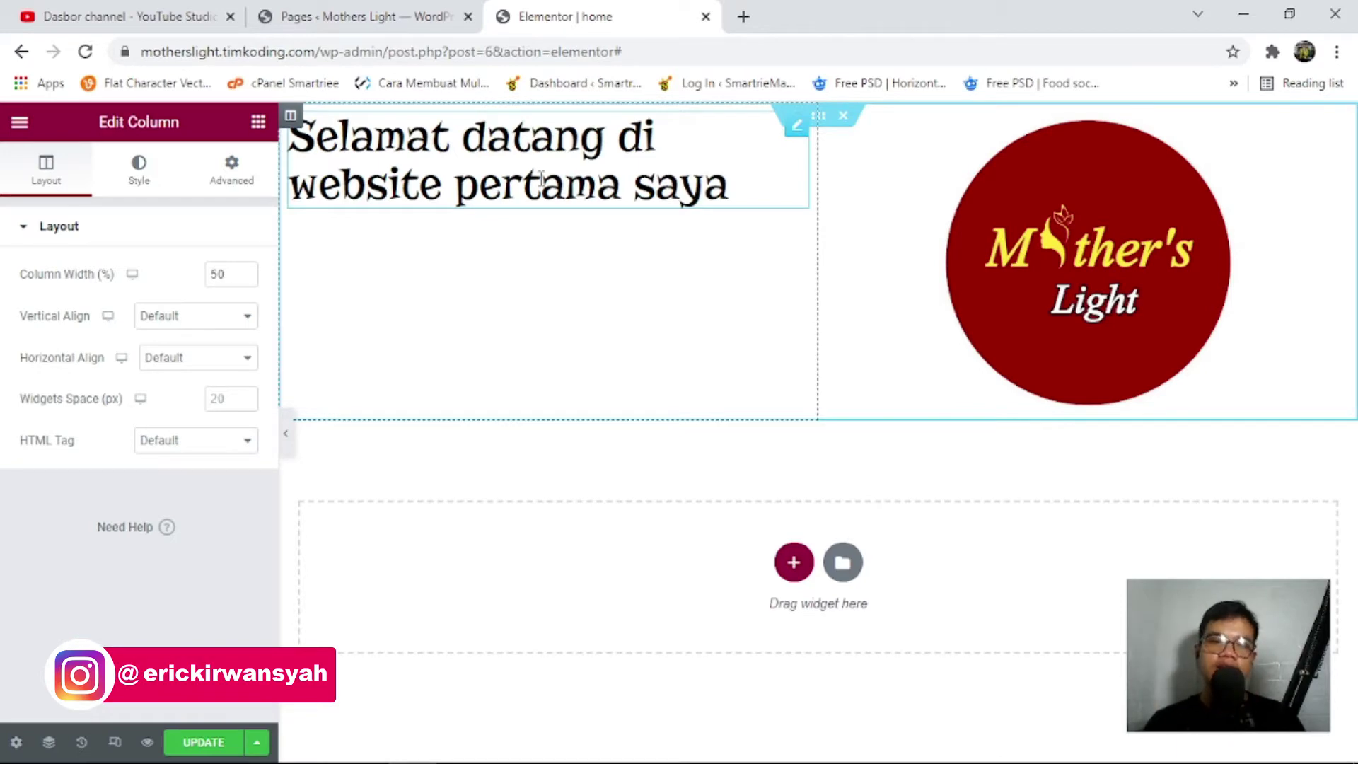
{"action": "left_click", "coordinate": [157, 316]}
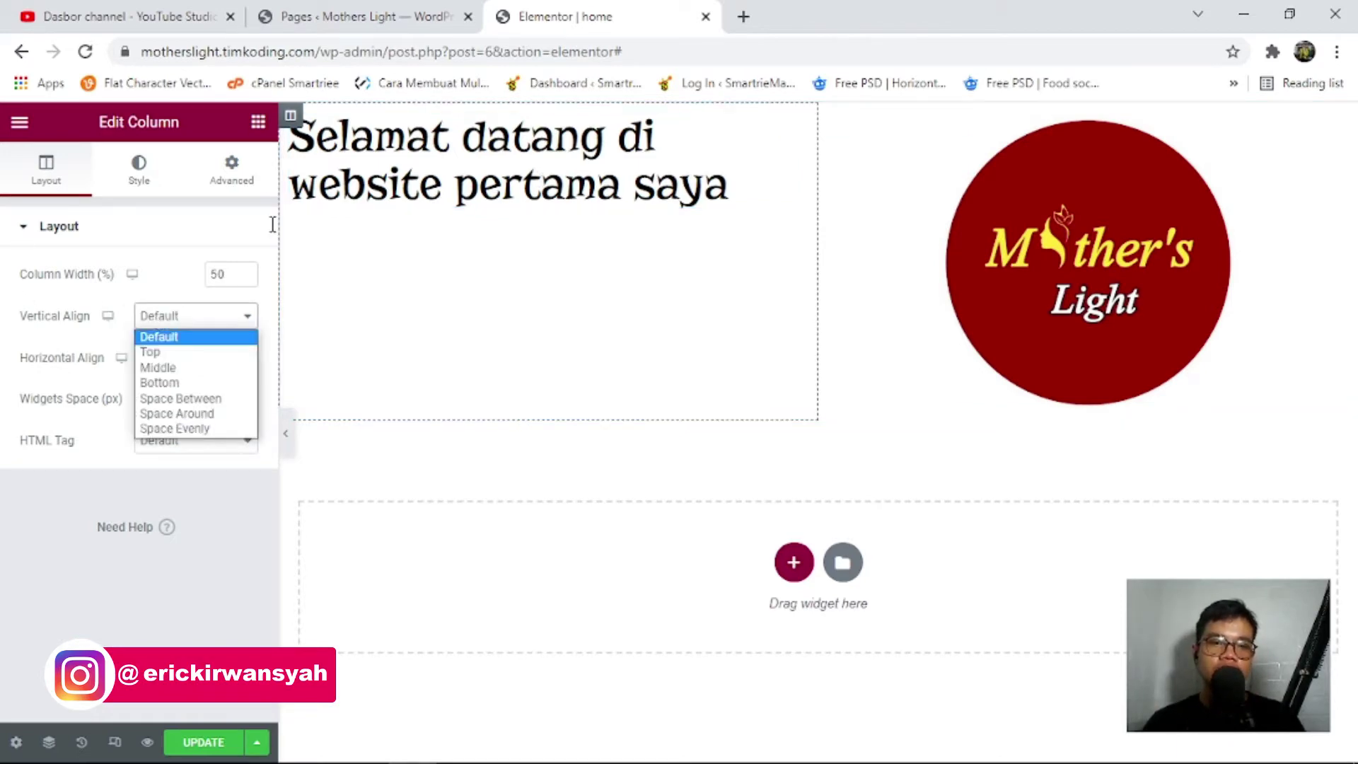
{"action": "left_click", "coordinate": [176, 368]}
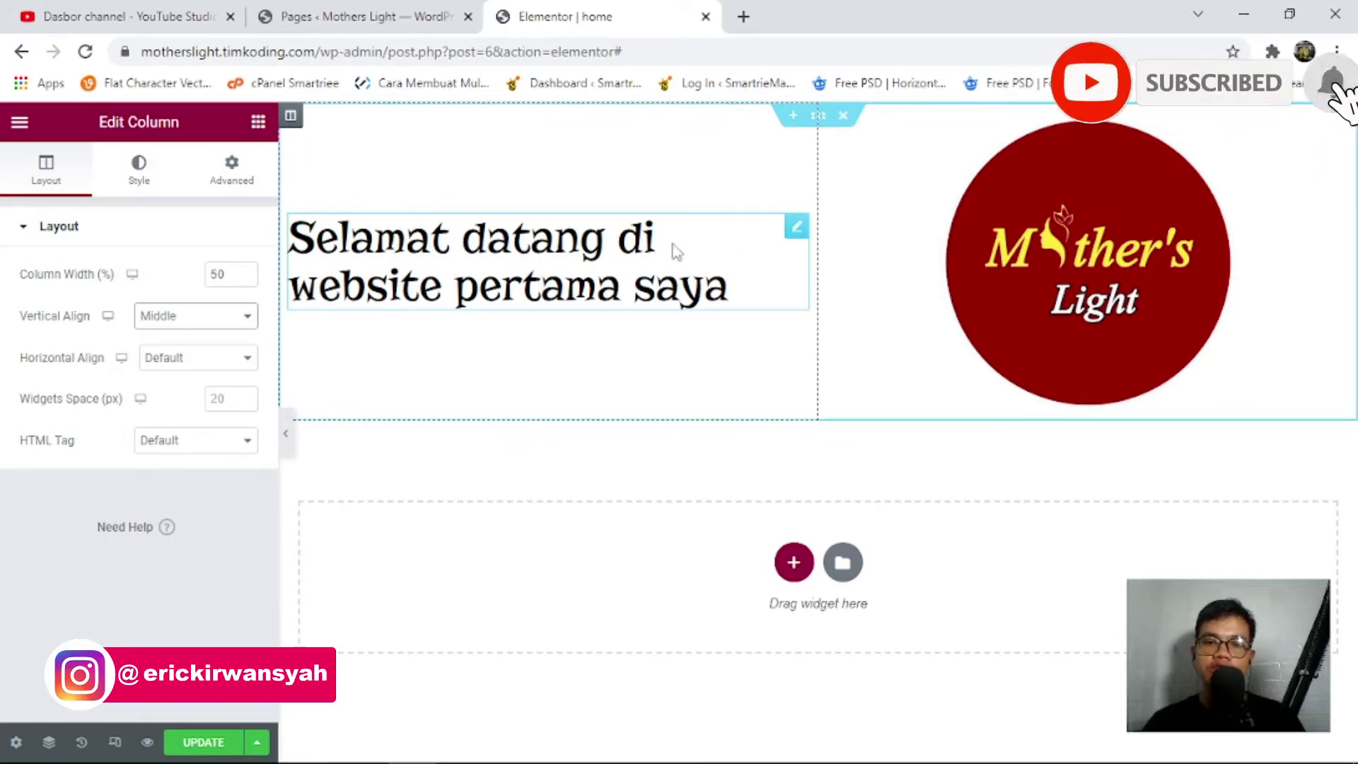
Try Center as the heading column's horizontal alignment and return it to Default.
{"action": "left_click", "coordinate": [226, 360]}
{"action": "left_click", "coordinate": [221, 411]}
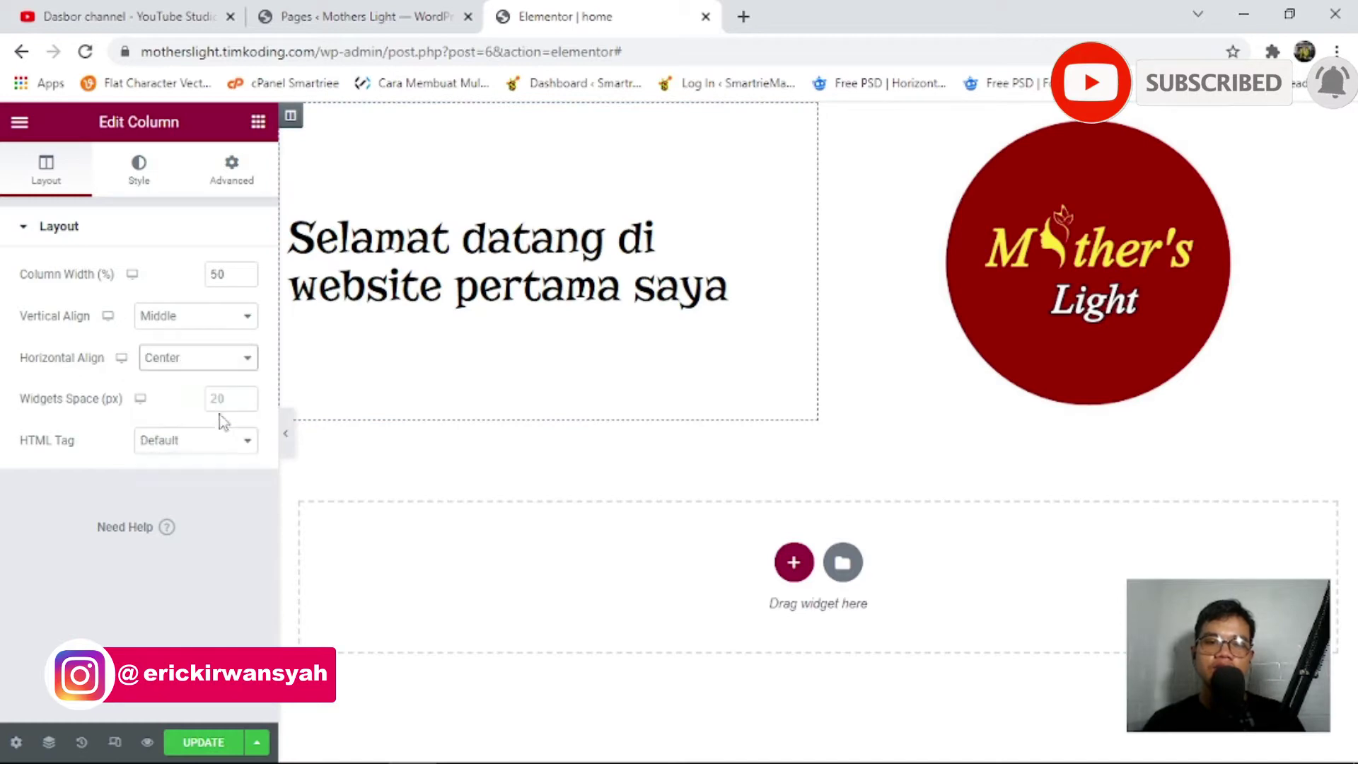
{"action": "left_click", "coordinate": [188, 360]}
{"action": "left_click", "coordinate": [202, 378]}
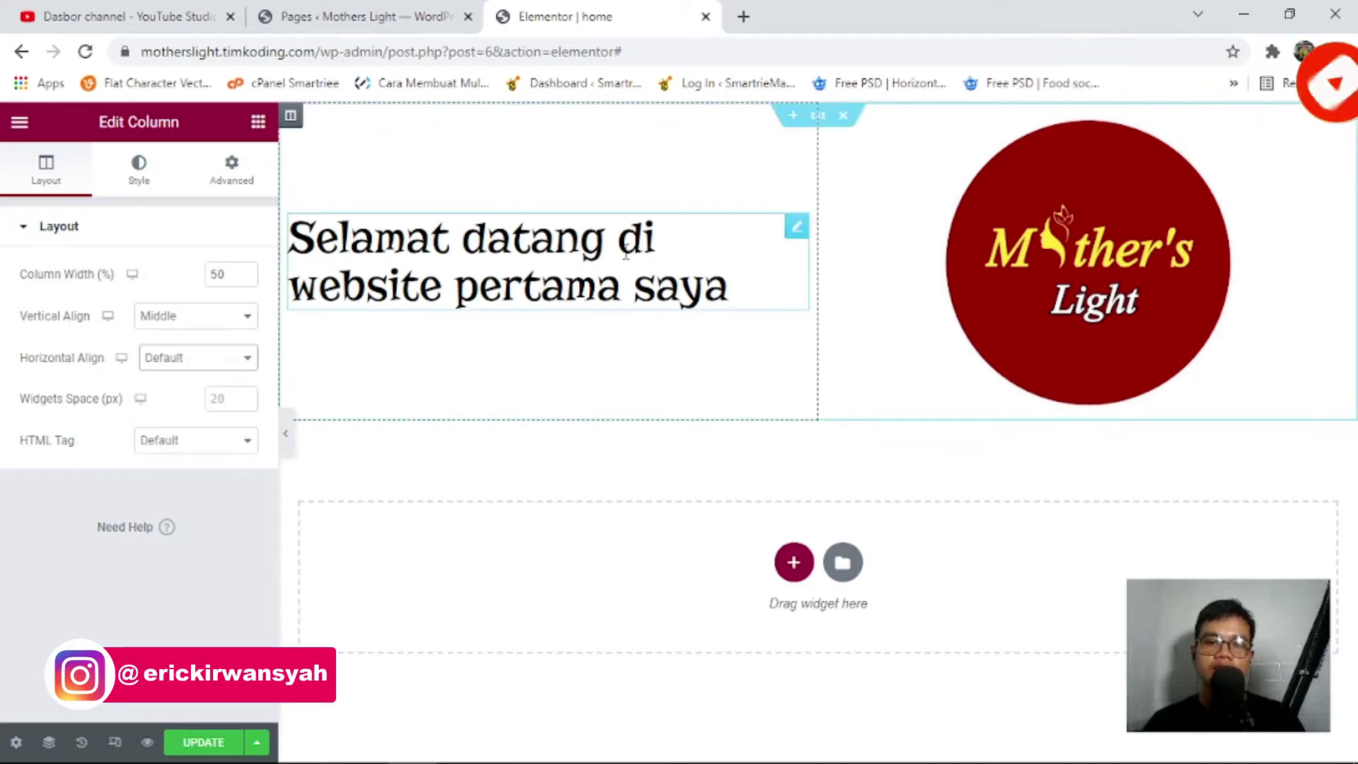
Try centre alignment on the heading text and return it to left alignment.
{"action": "left_click", "coordinate": [736, 253]}
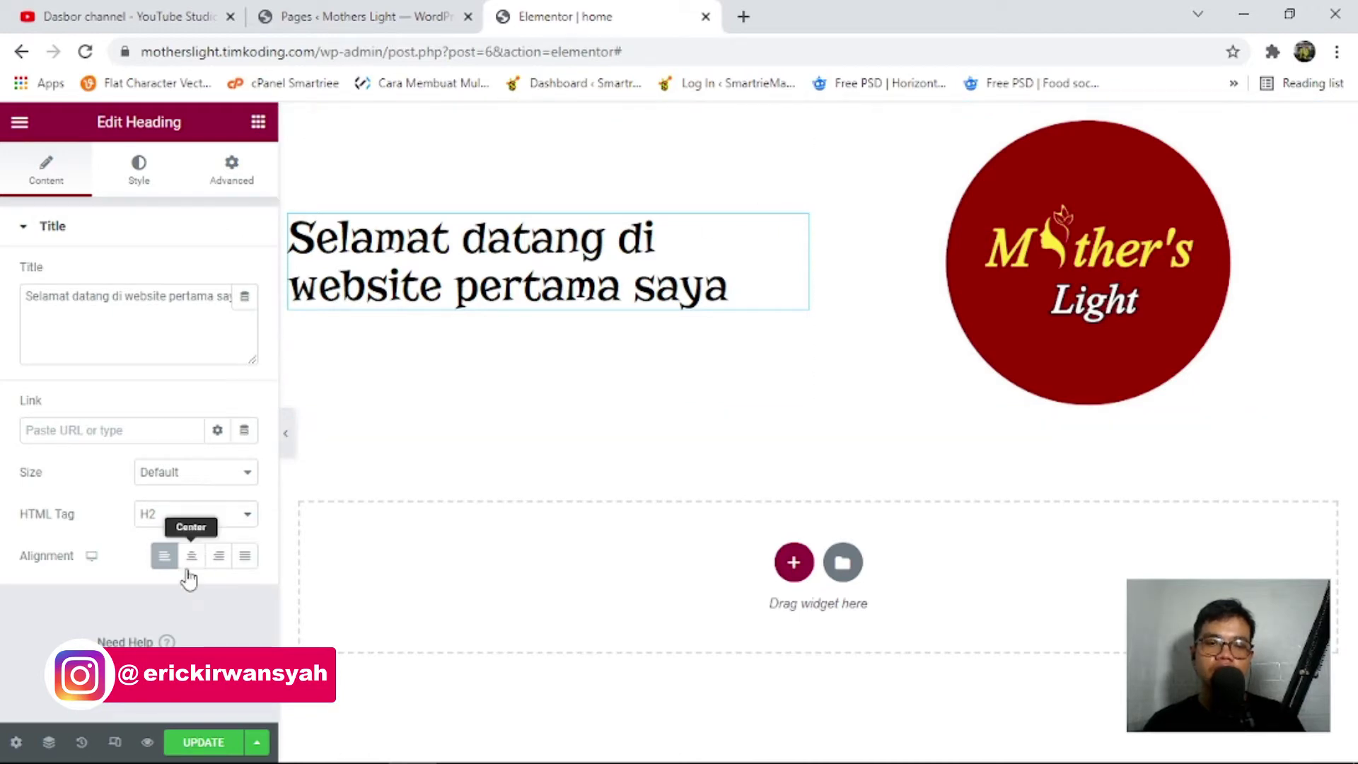
{"action": "left_click", "coordinate": [190, 560]}
{"action": "left_click", "coordinate": [164, 563]}
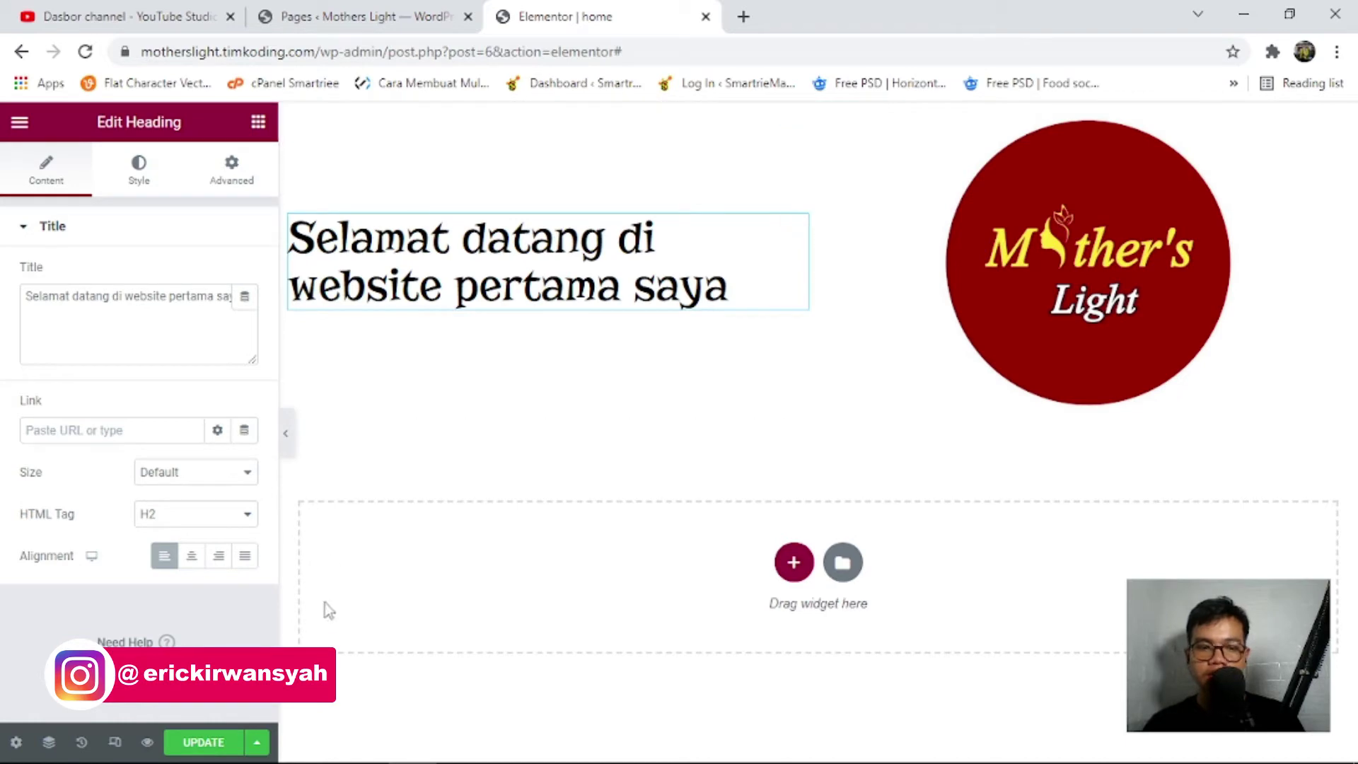
Update the home page and view its preview in a new browser tab.
{"action": "left_click", "coordinate": [203, 743]}
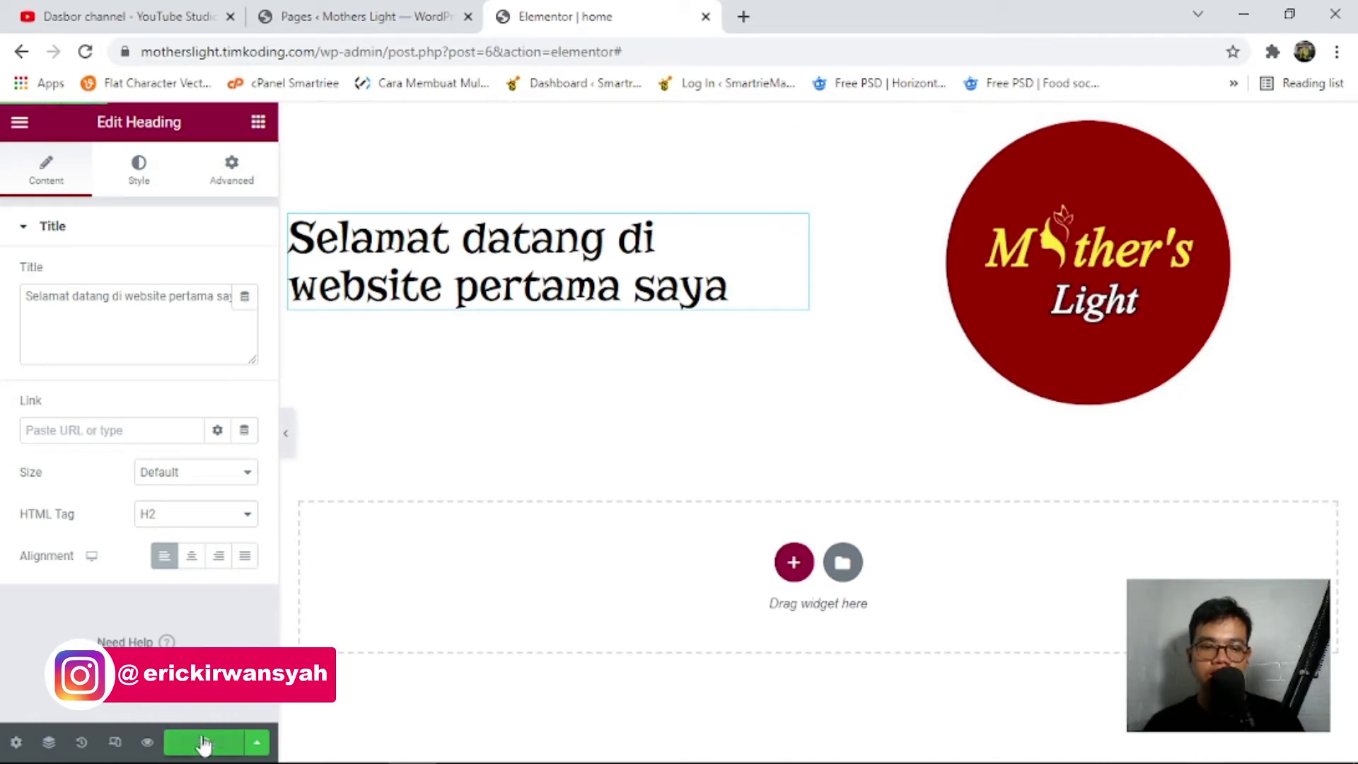
{"action": "left_click", "coordinate": [147, 743]}
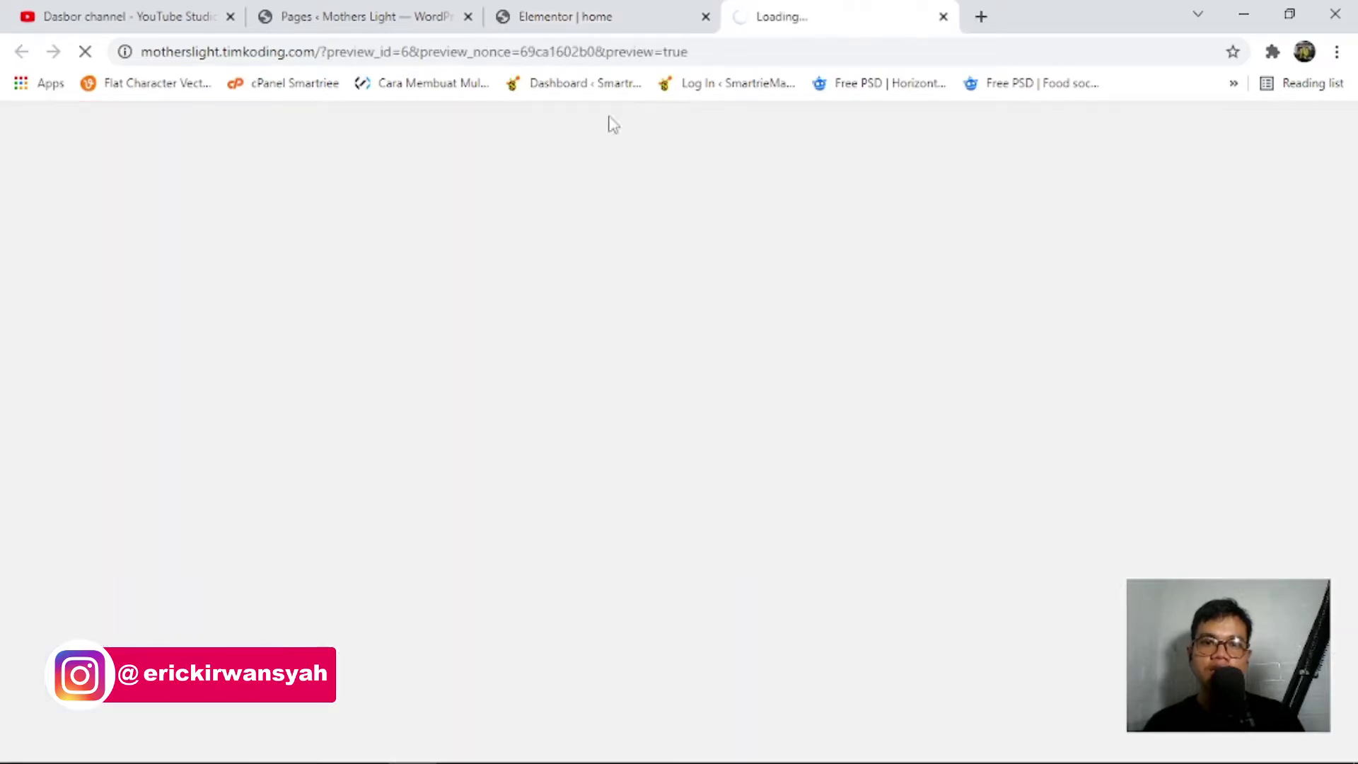
{"action": "left_click", "coordinate": [614, 18]}
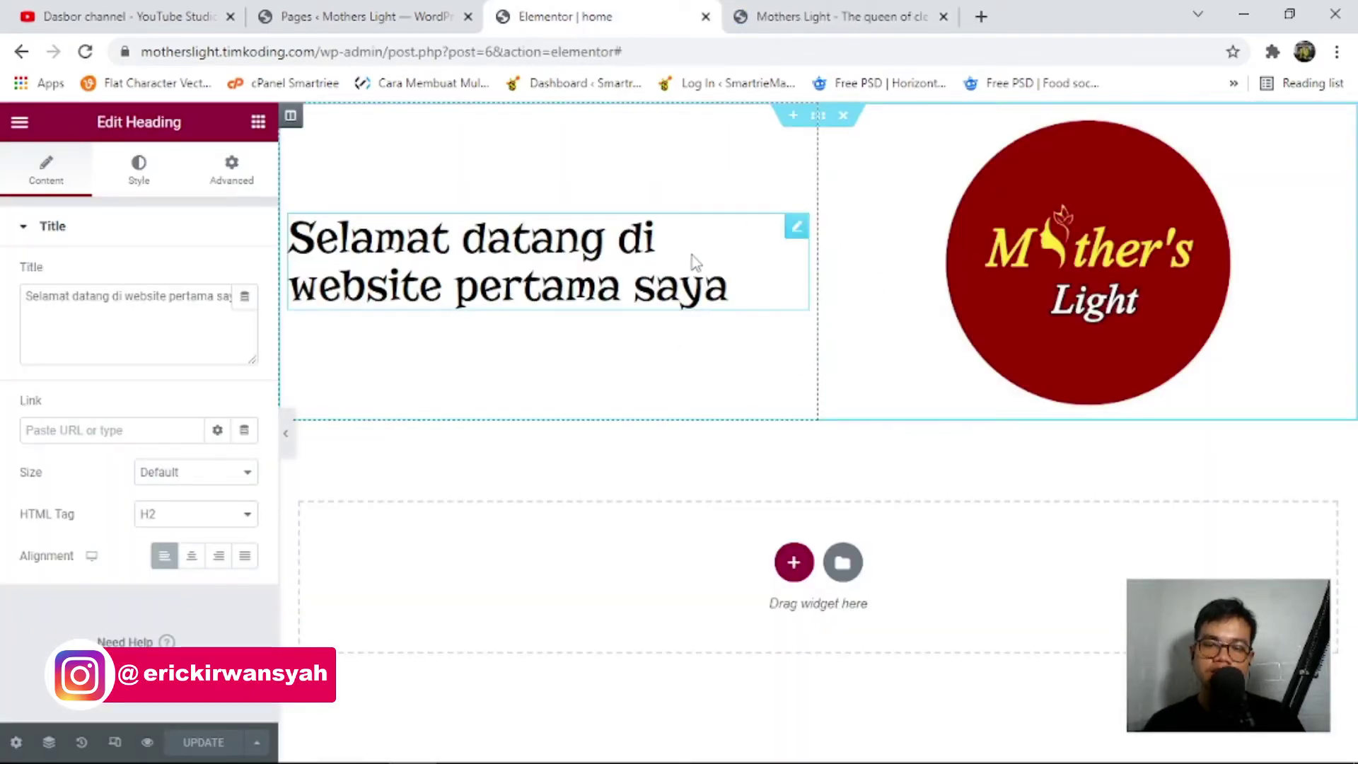
{"action": "left_click", "coordinate": [834, 16]}
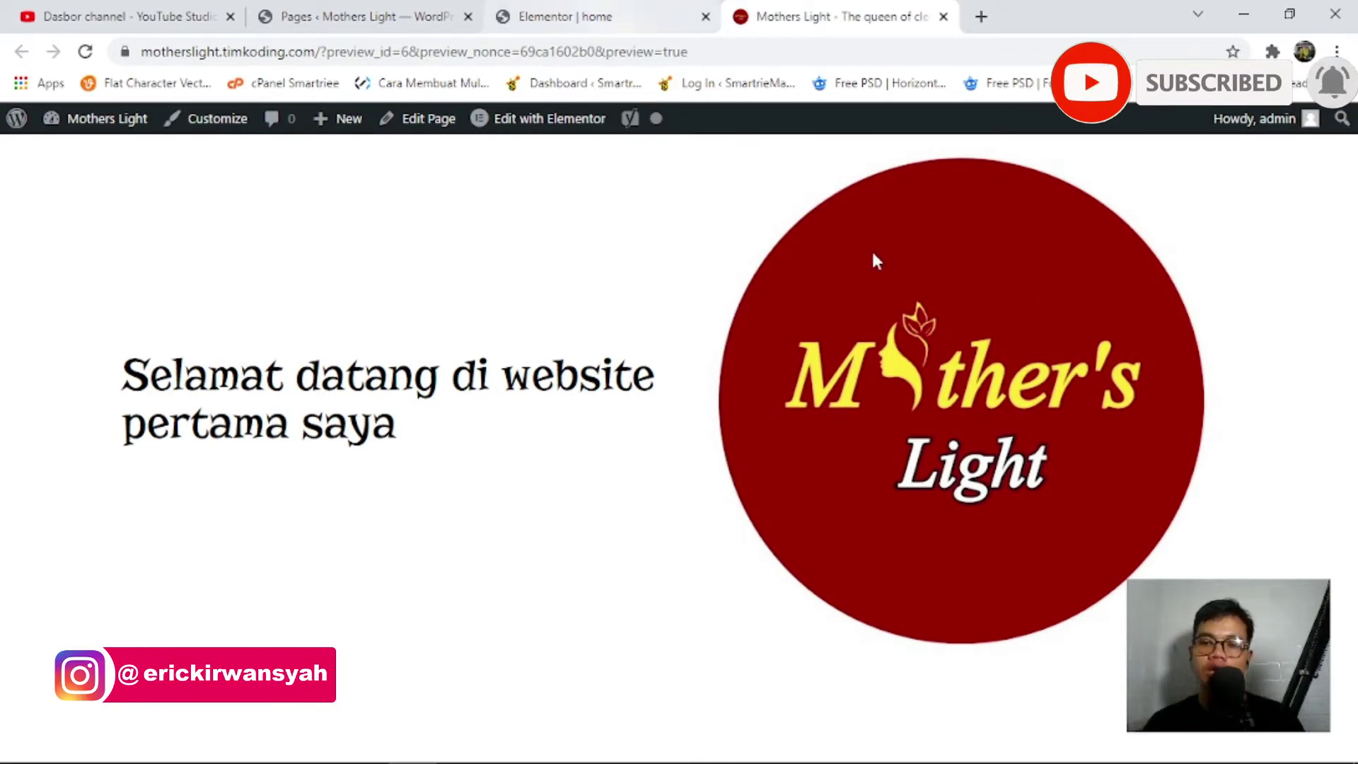
Return to the Elementor editor, select the logo image and view the page with the editing panel collapsed.
{"action": "left_click", "coordinate": [594, 16]}
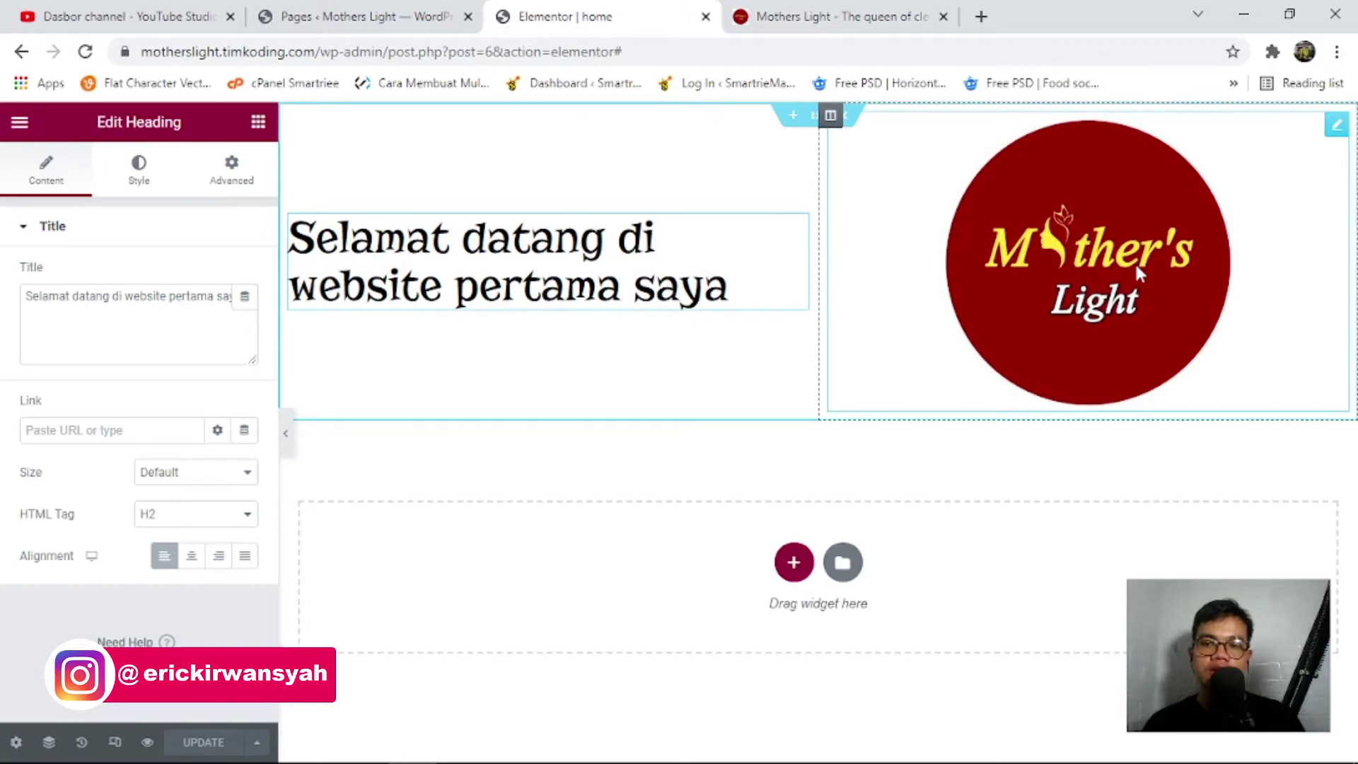
{"action": "left_click", "coordinate": [1136, 266]}
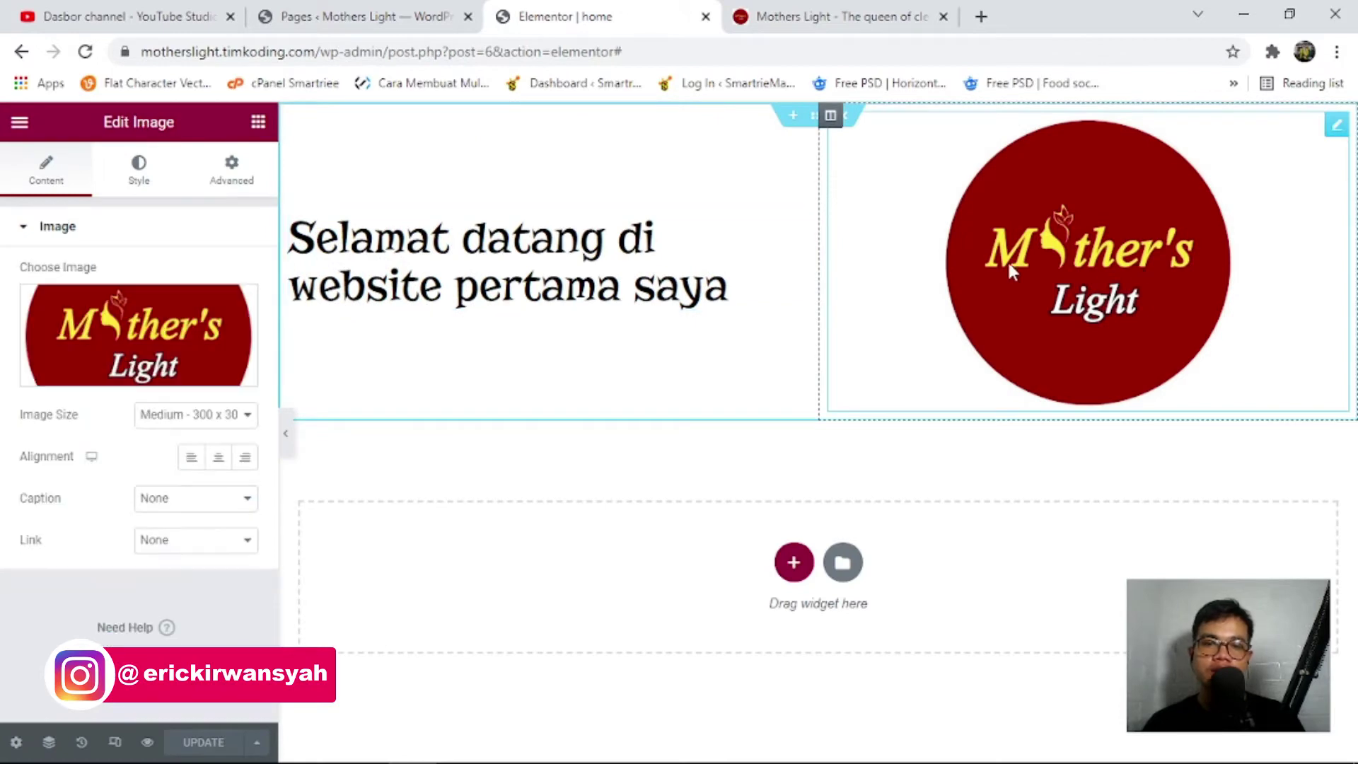
{"action": "left_click", "coordinate": [286, 438]}
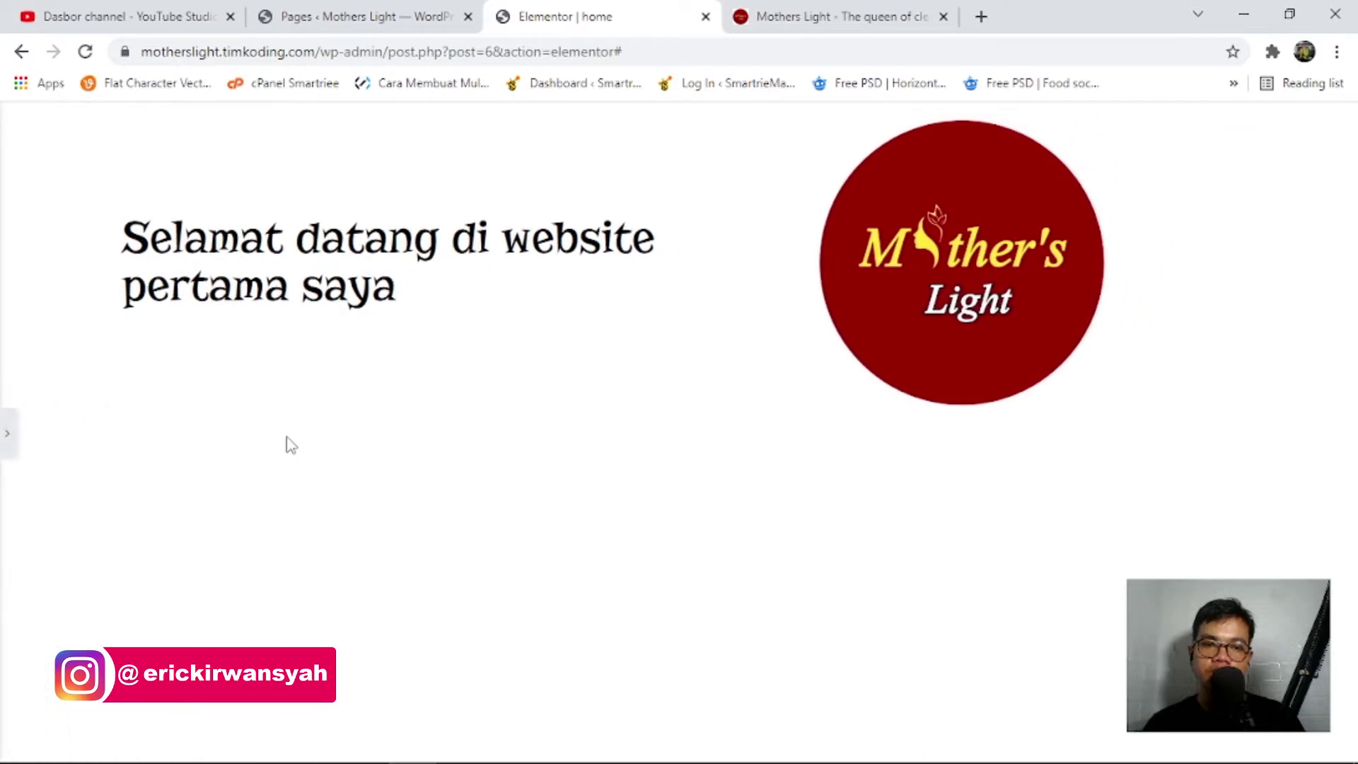
{"action": "left_click", "coordinate": [11, 446]}
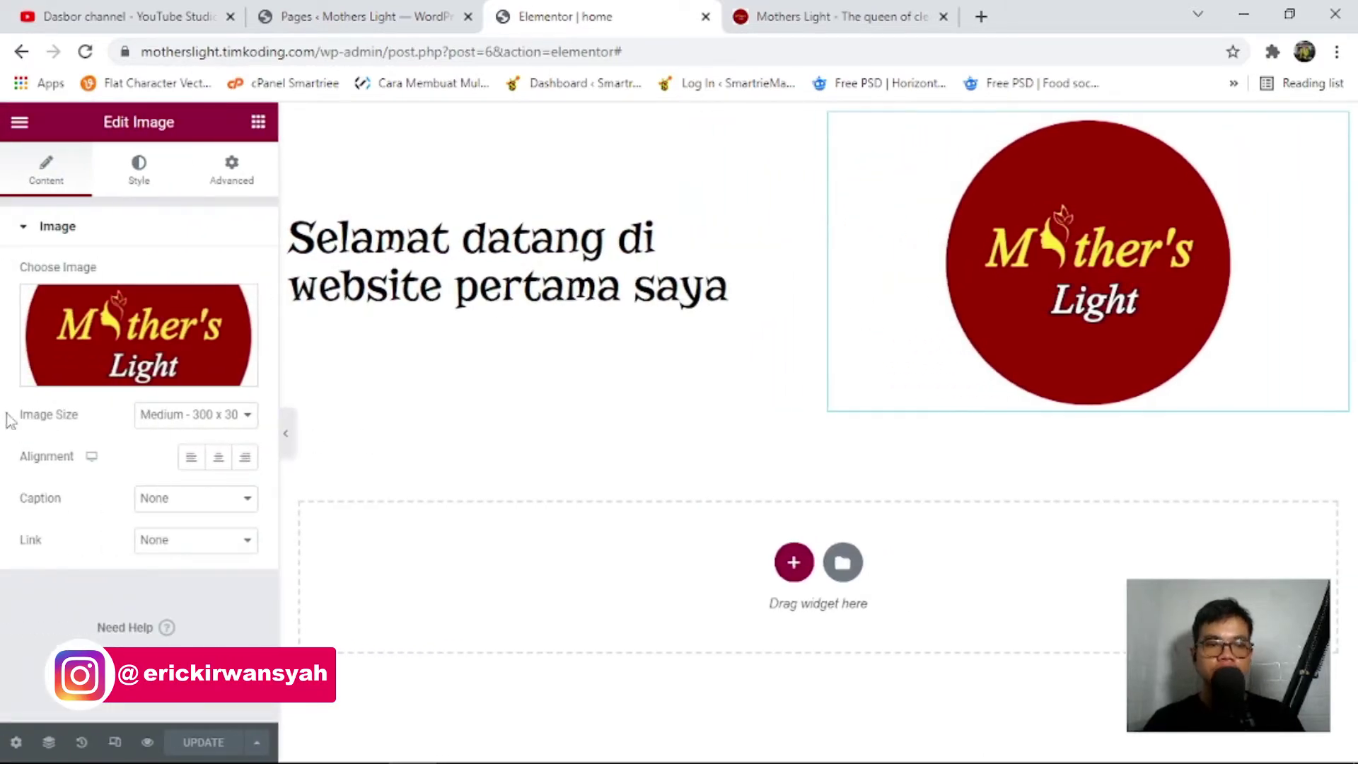
Try the Medium Large and Thumbnail image sizes on the logo and return it to Medium - 300 x 300.
{"action": "left_click", "coordinate": [199, 422]}
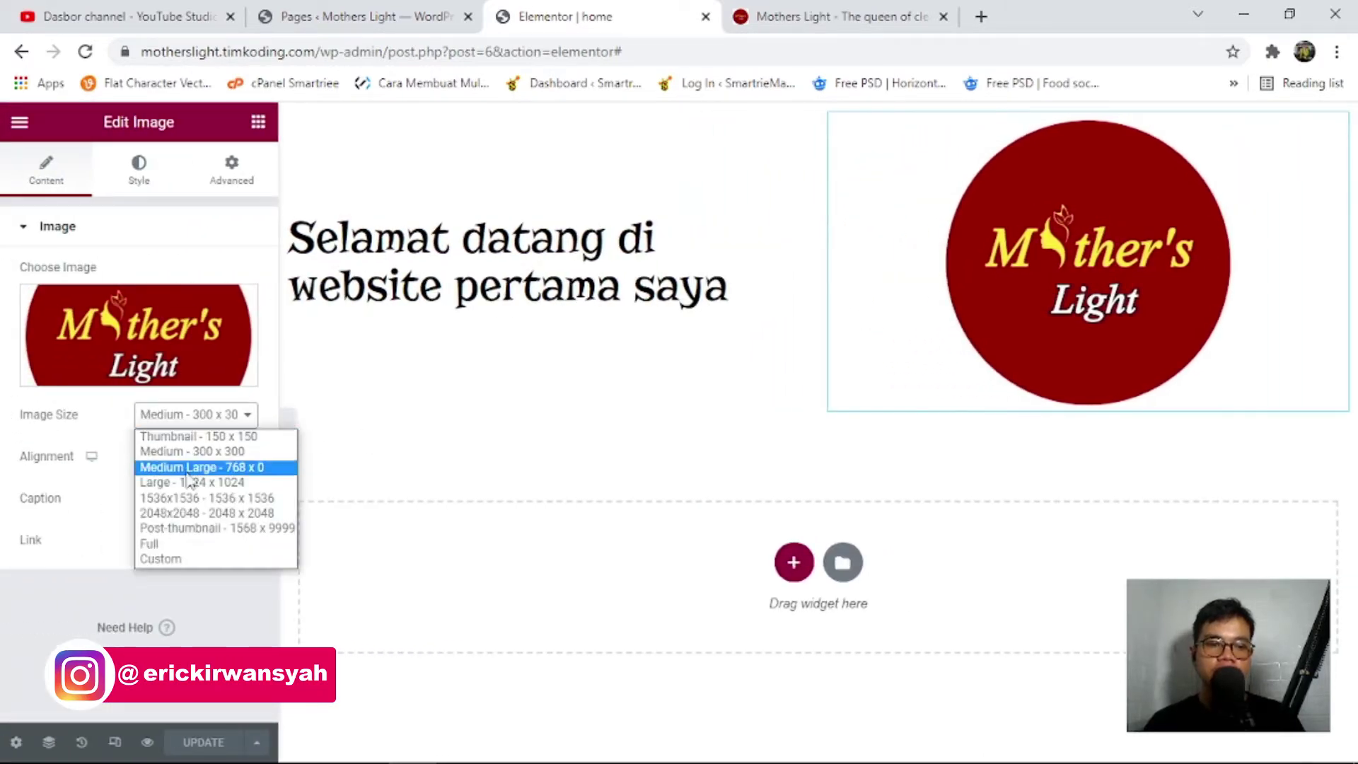
{"action": "left_click", "coordinate": [192, 464]}
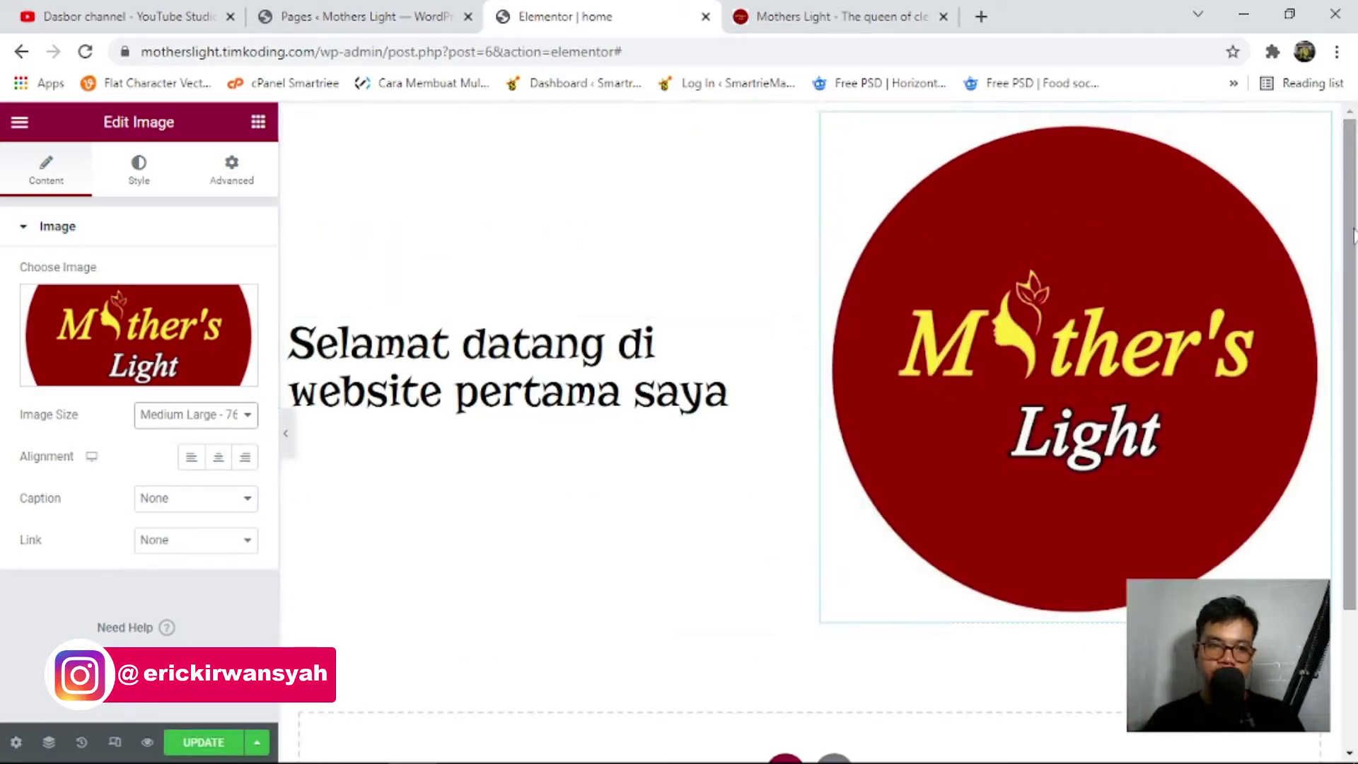
{"action": "left_click", "coordinate": [233, 418]}
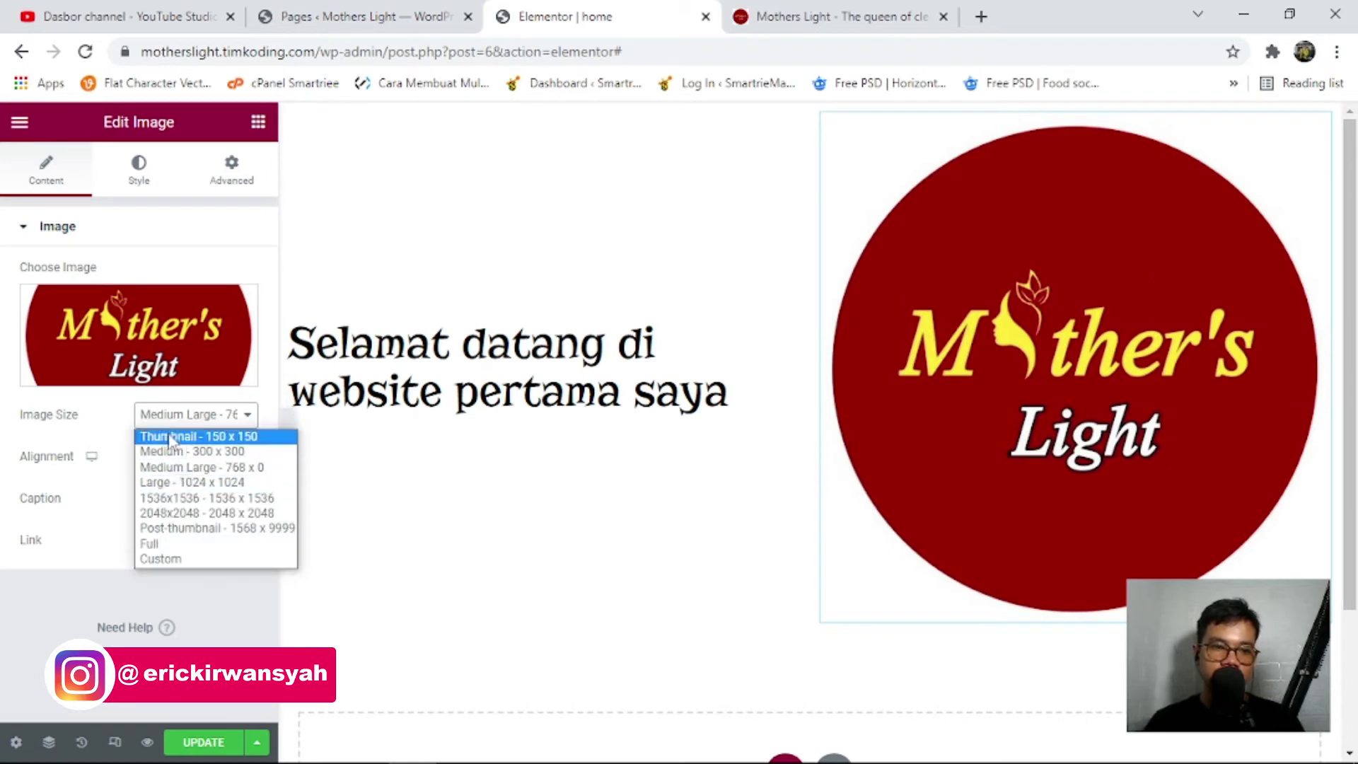
{"action": "left_click", "coordinate": [164, 437]}
{"action": "left_click", "coordinate": [172, 416]}
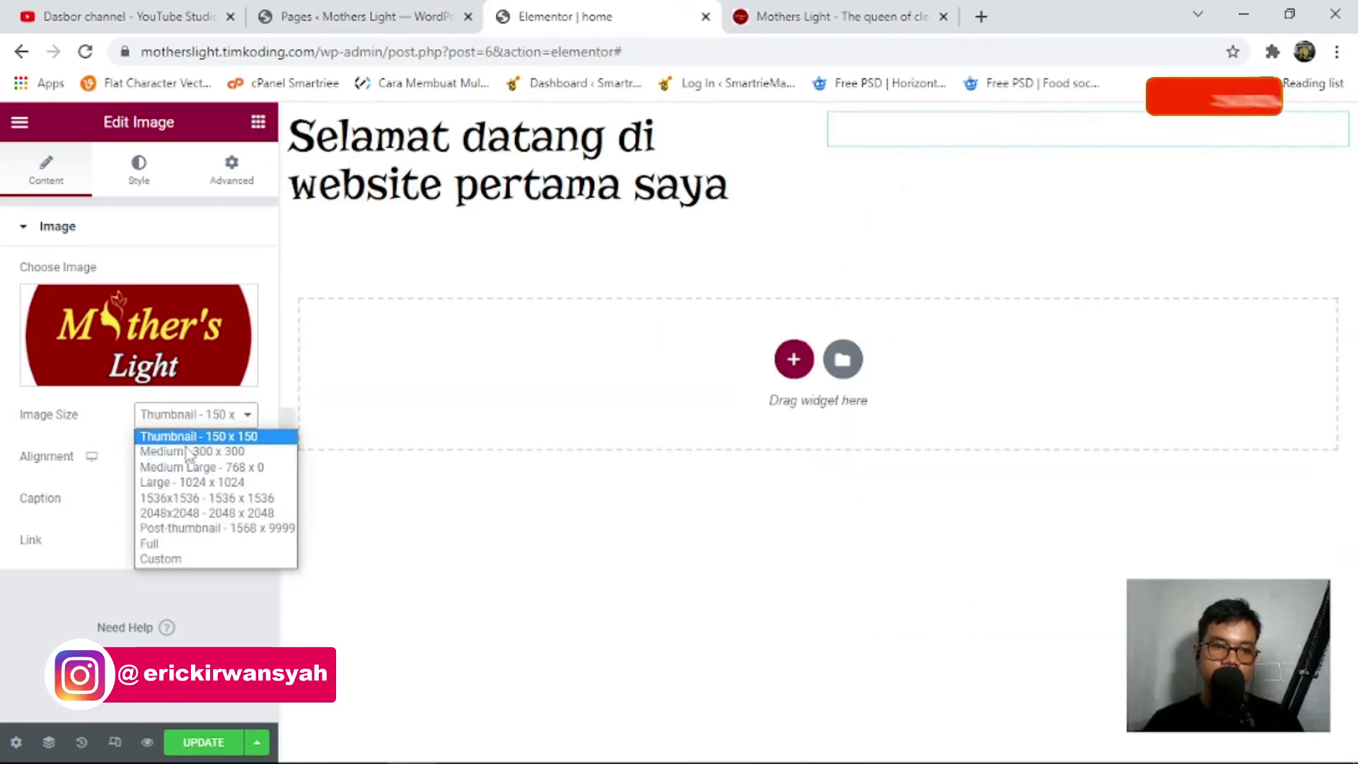
{"action": "left_click", "coordinate": [188, 456]}
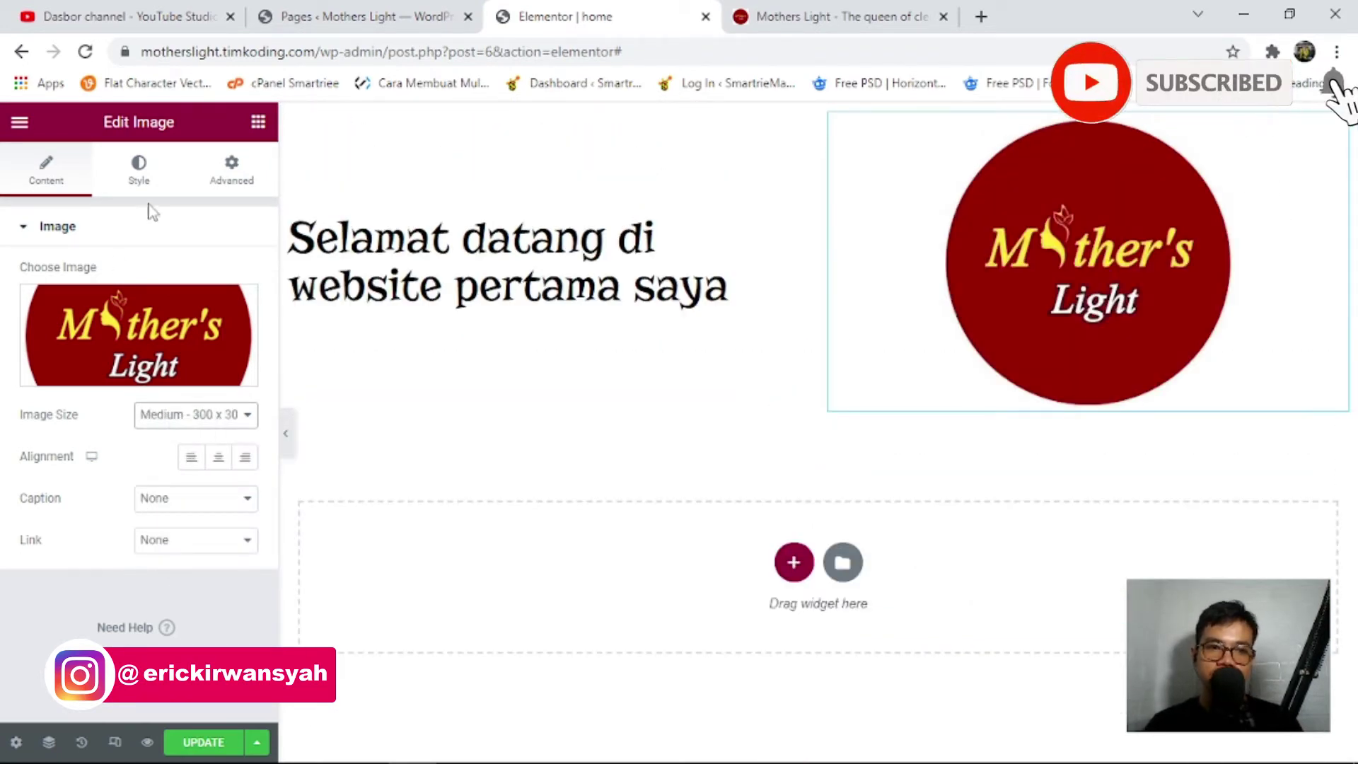
Set the logo image's width to 44% and reduce its max width to 13%.
{"action": "left_click", "coordinate": [139, 182]}
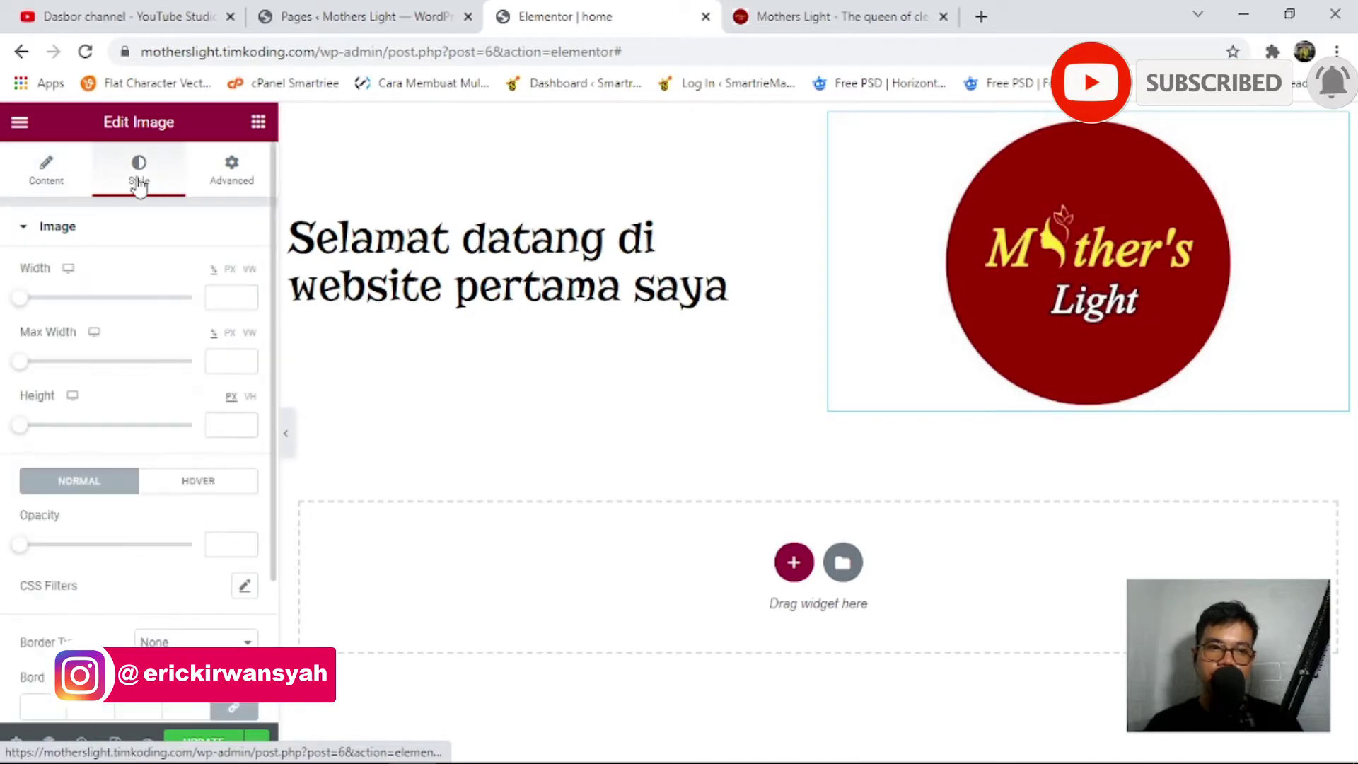
{"action": "left_click_drag", "start_coordinate": [29, 304], "coordinate": [103, 329]}
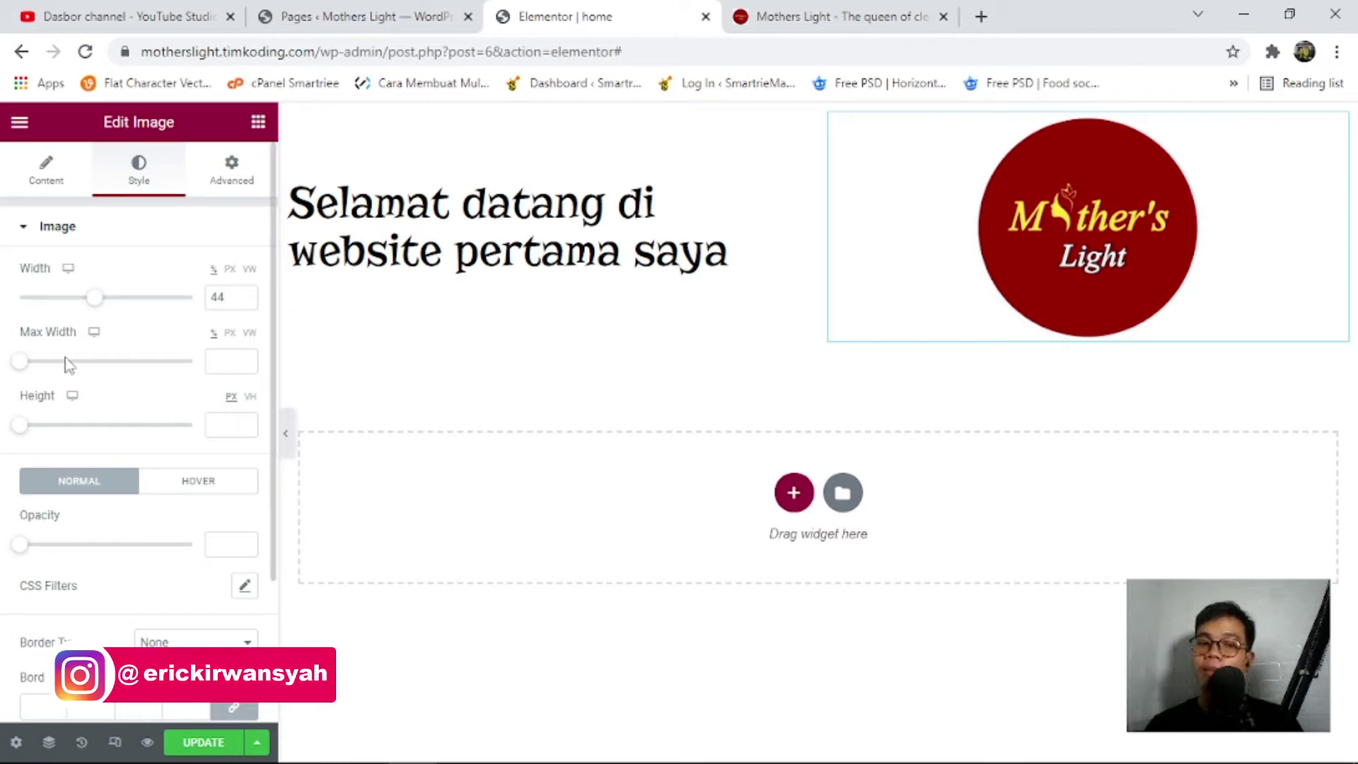
{"action": "left_click_drag", "start_coordinate": [22, 361], "coordinate": [66, 396]}
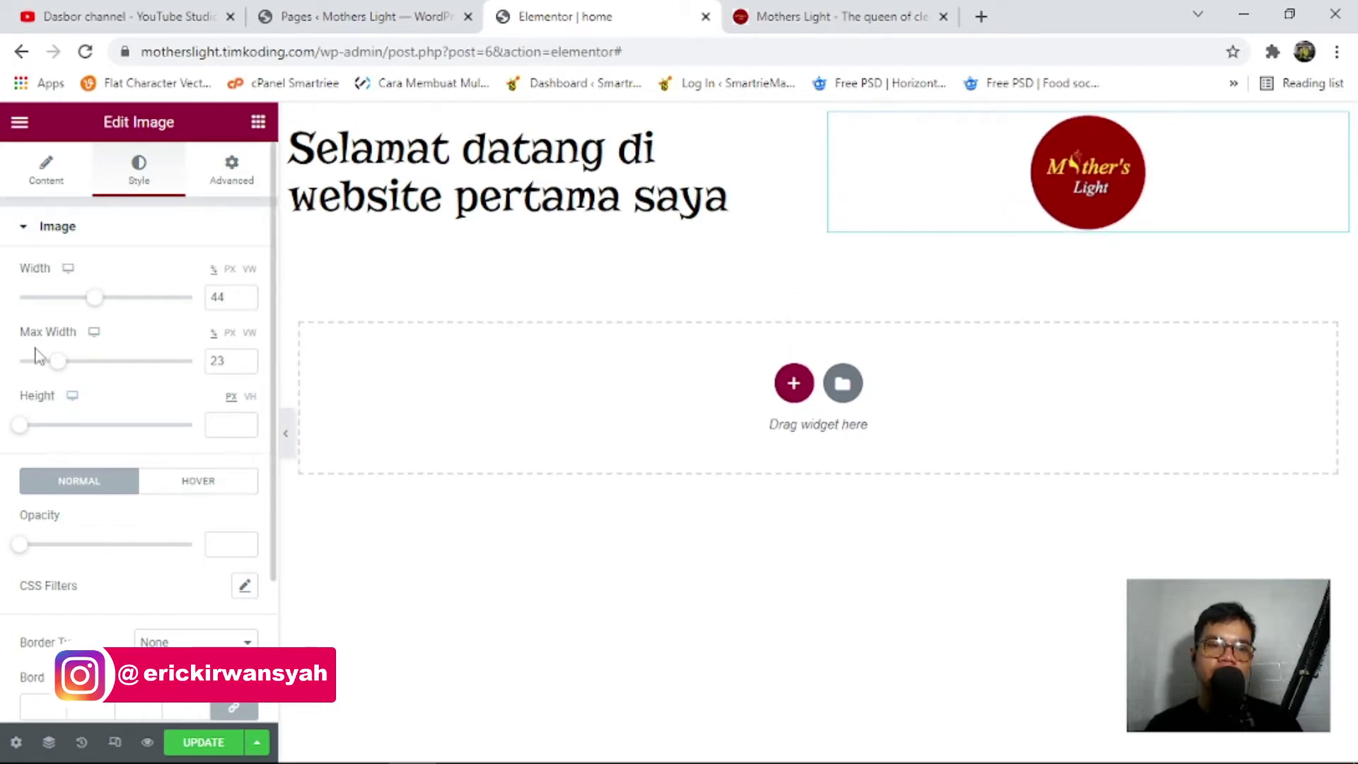
{"action": "left_click_drag", "start_coordinate": [62, 373], "coordinate": [53, 375]}
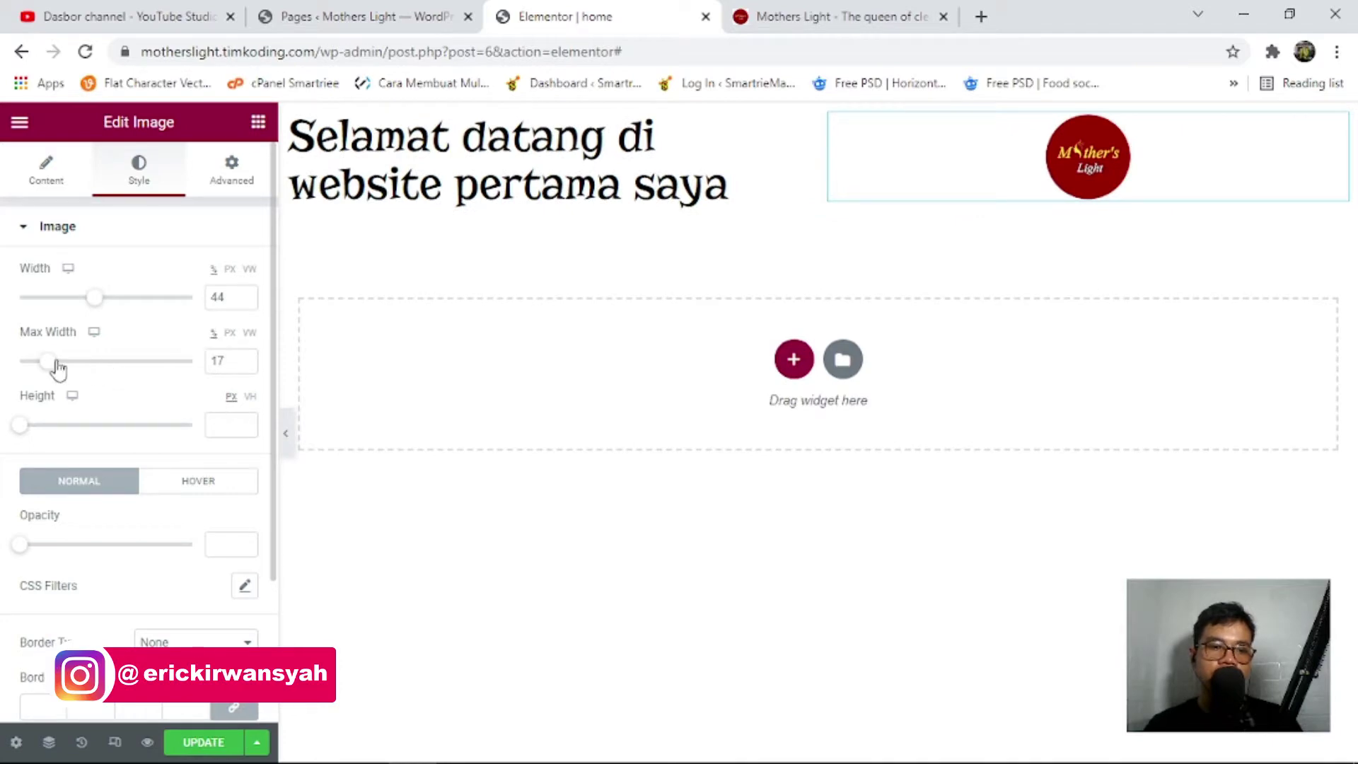
{"action": "left_click_drag", "start_coordinate": [54, 370], "coordinate": [46, 368]}
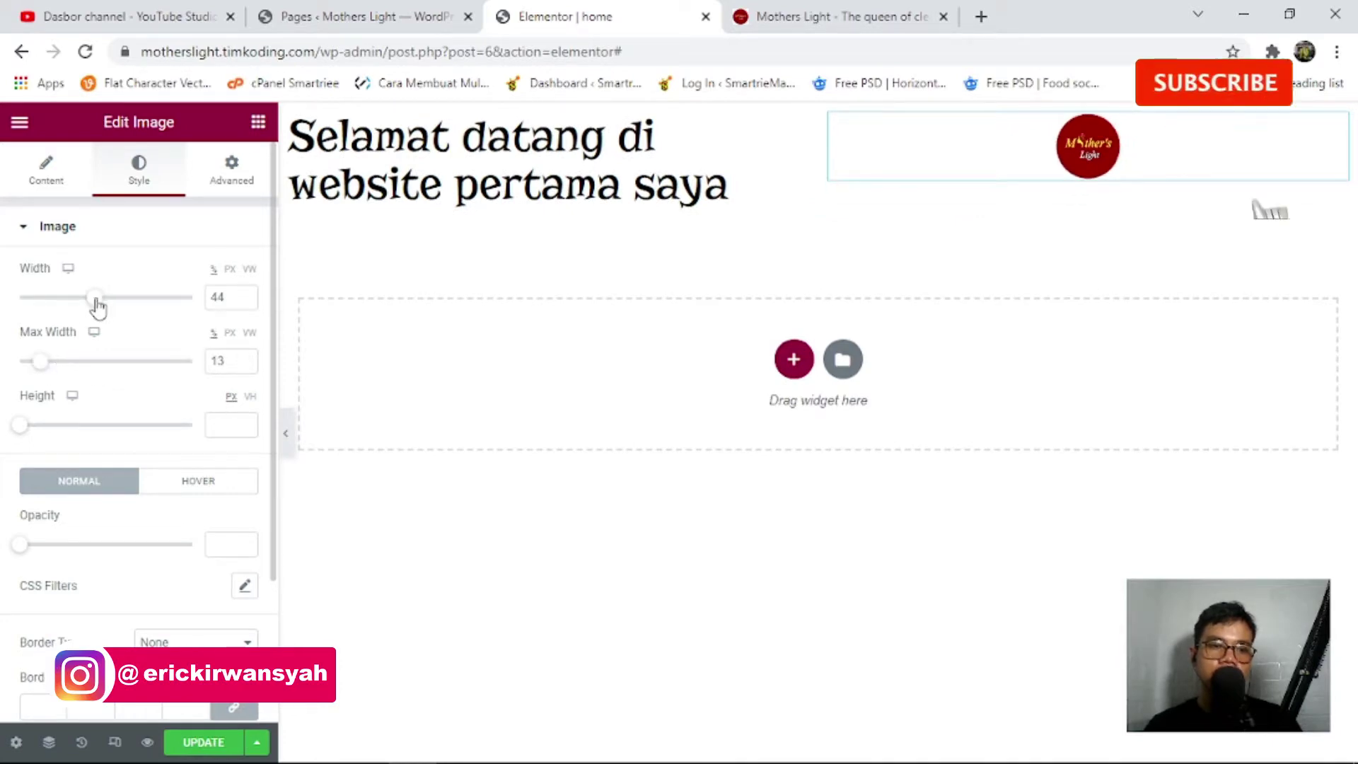
Set the logo image's width to 65% and its max width to 34%.
{"action": "left_click_drag", "start_coordinate": [97, 304], "coordinate": [130, 303]}
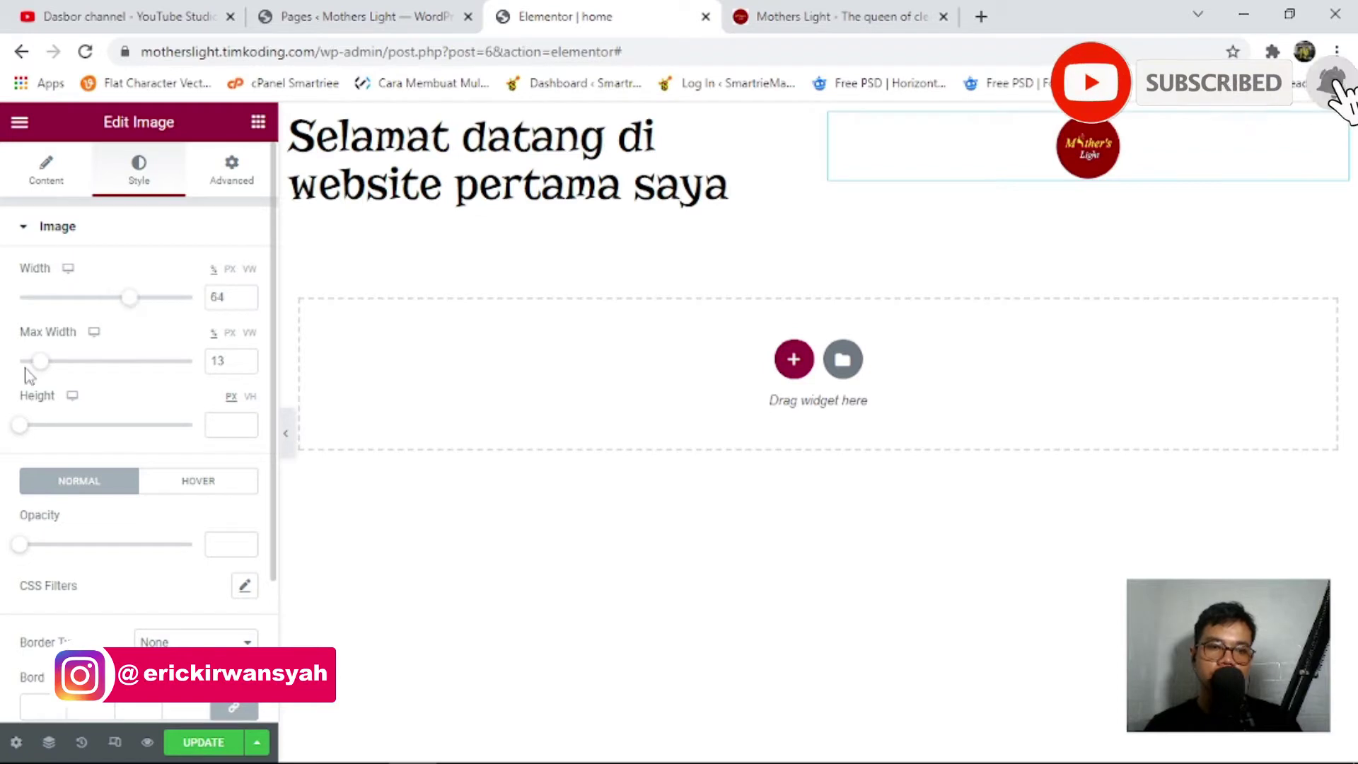
{"action": "left_click_drag", "start_coordinate": [43, 377], "coordinate": [61, 372]}
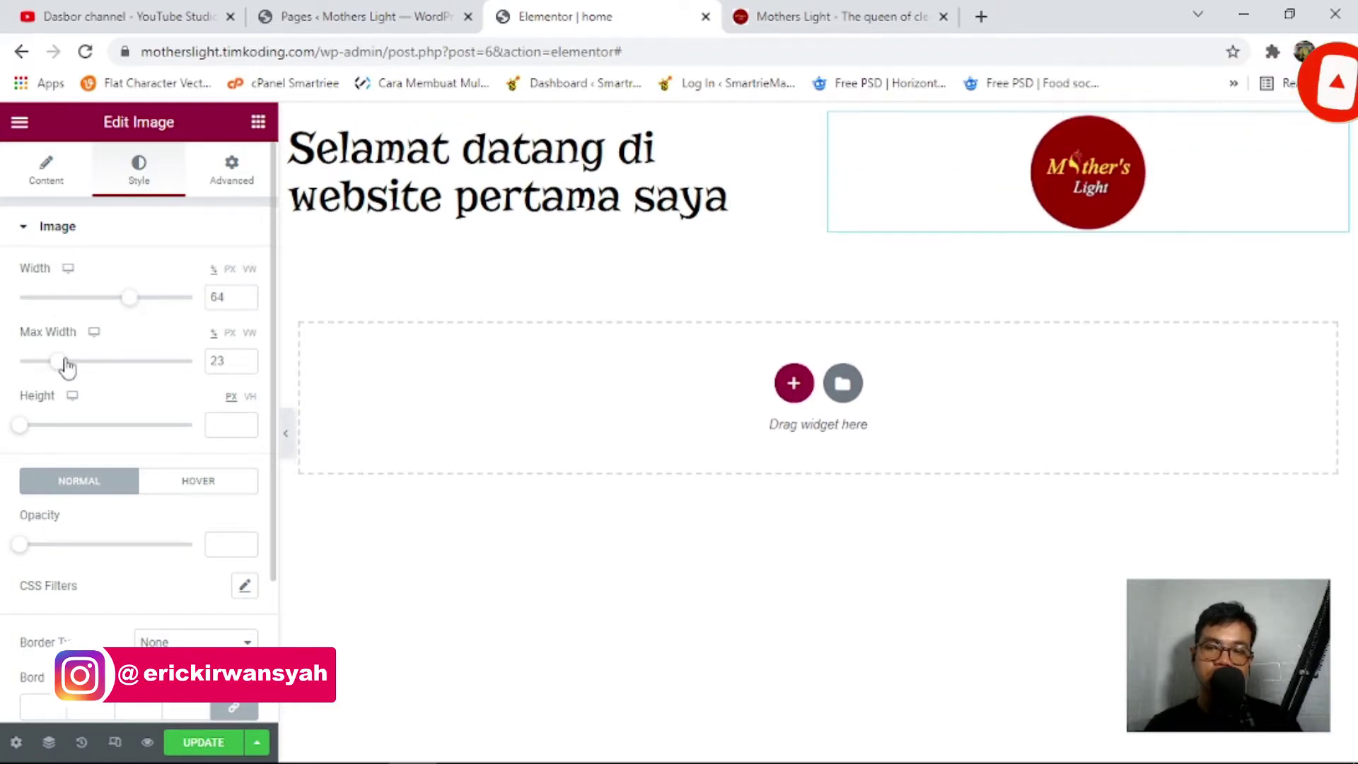
{"action": "left_click_drag", "start_coordinate": [64, 365], "coordinate": [60, 369]}
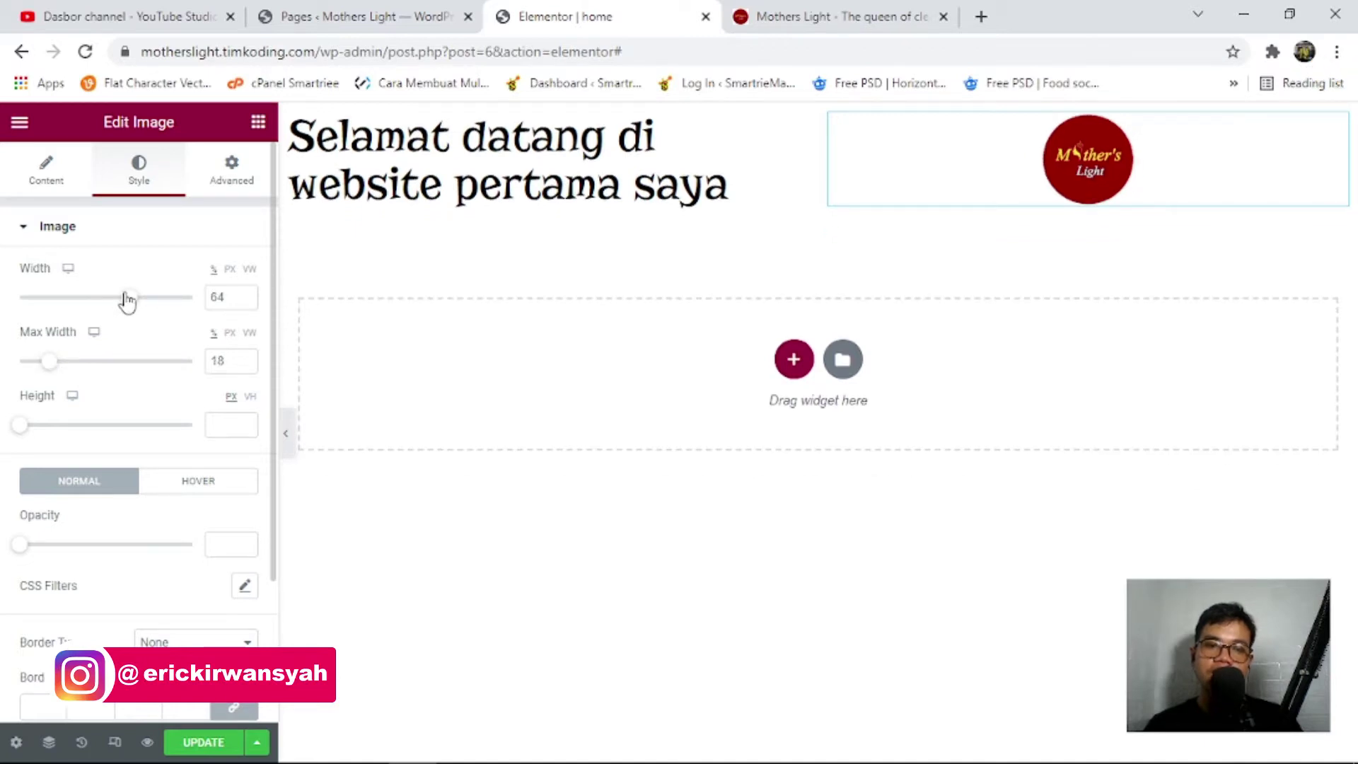
{"action": "mouse_move", "coordinate": [124, 309]}
{"action": "left_mouse_down"}
{"action": "mouse_move", "coordinate": [176, 309]}
{"action": "mouse_move", "coordinate": [126, 315]}
{"action": "left_mouse_up"}
{"action": "left_click_drag", "start_coordinate": [49, 369], "coordinate": [76, 372]}
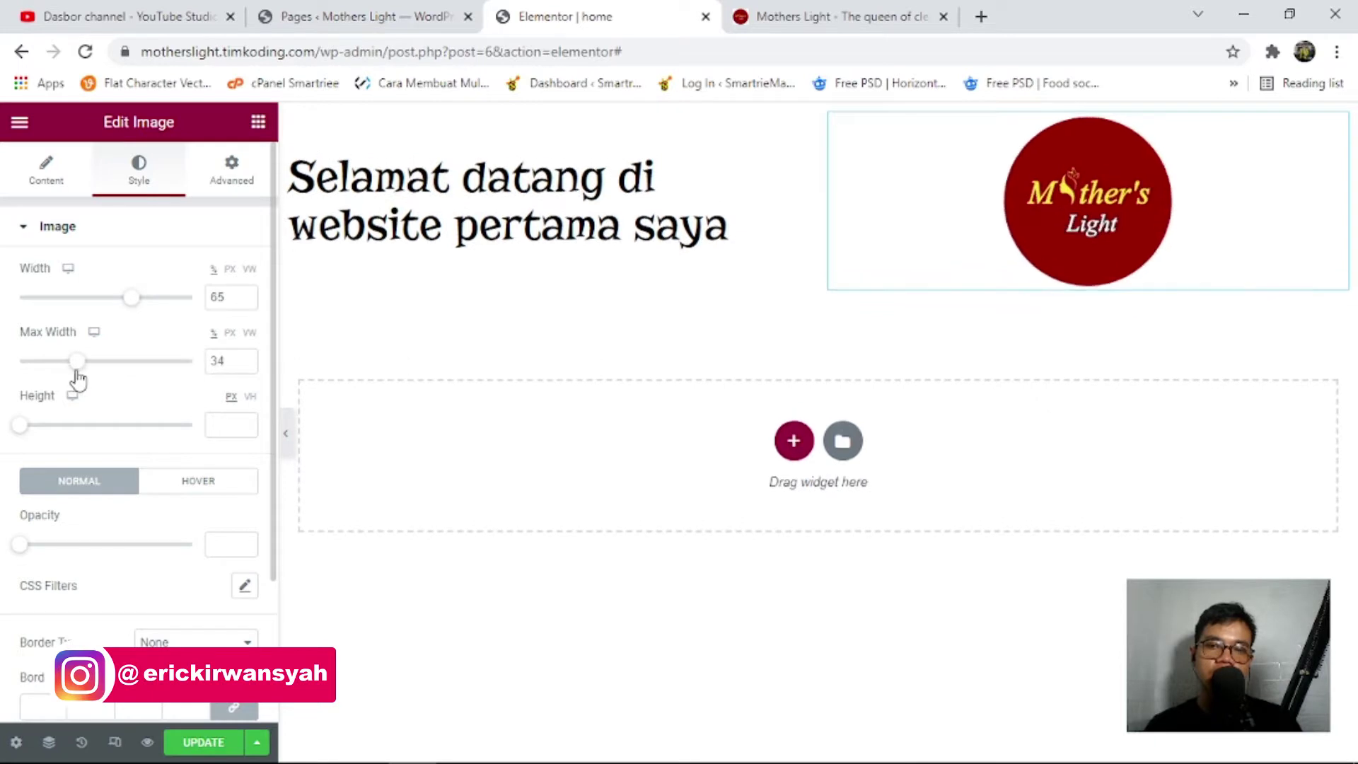
Set the logo image's width to 38% and its max width to 24%.
{"action": "mouse_move", "coordinate": [139, 302]}
{"action": "left_mouse_down"}
{"action": "mouse_move", "coordinate": [157, 305]}
{"action": "mouse_move", "coordinate": [117, 312]}
{"action": "left_mouse_up"}
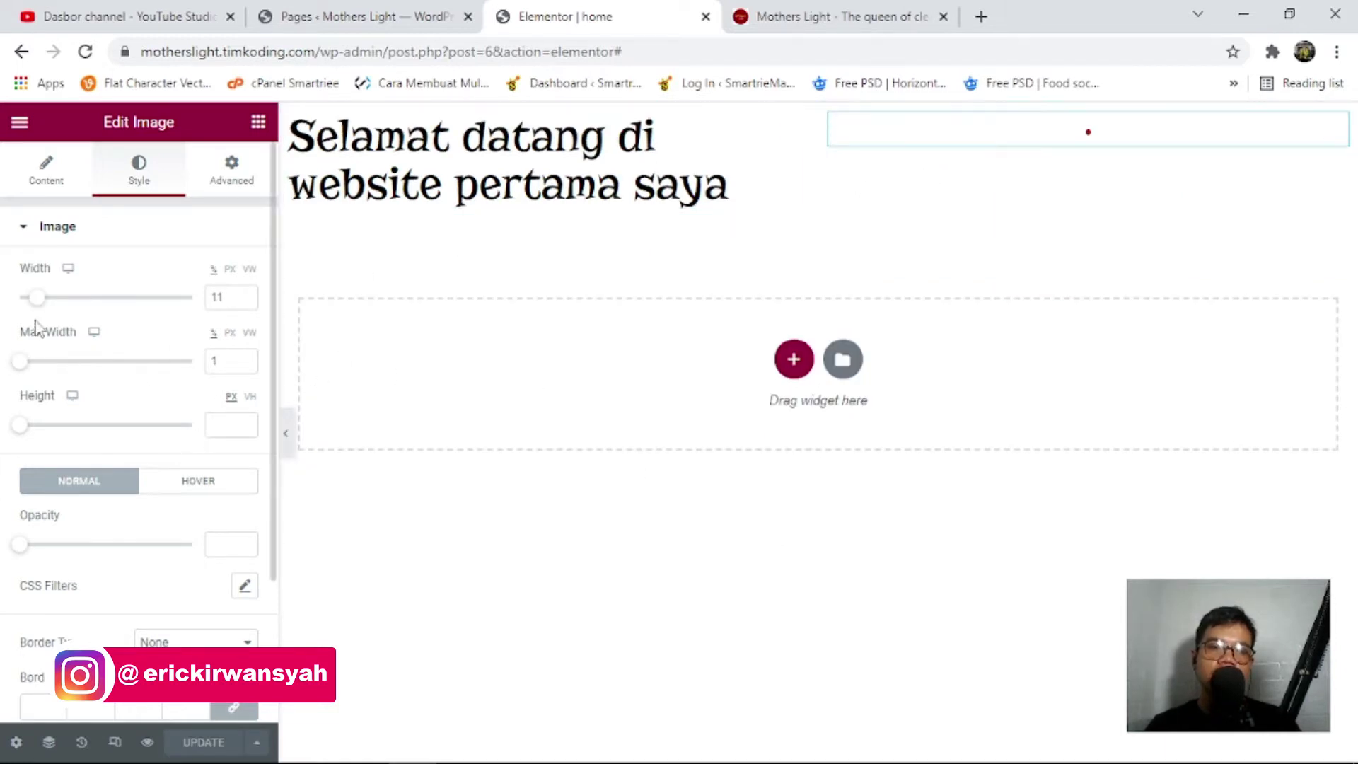
{"action": "left_click_drag", "start_coordinate": [39, 301], "coordinate": [64, 297]}
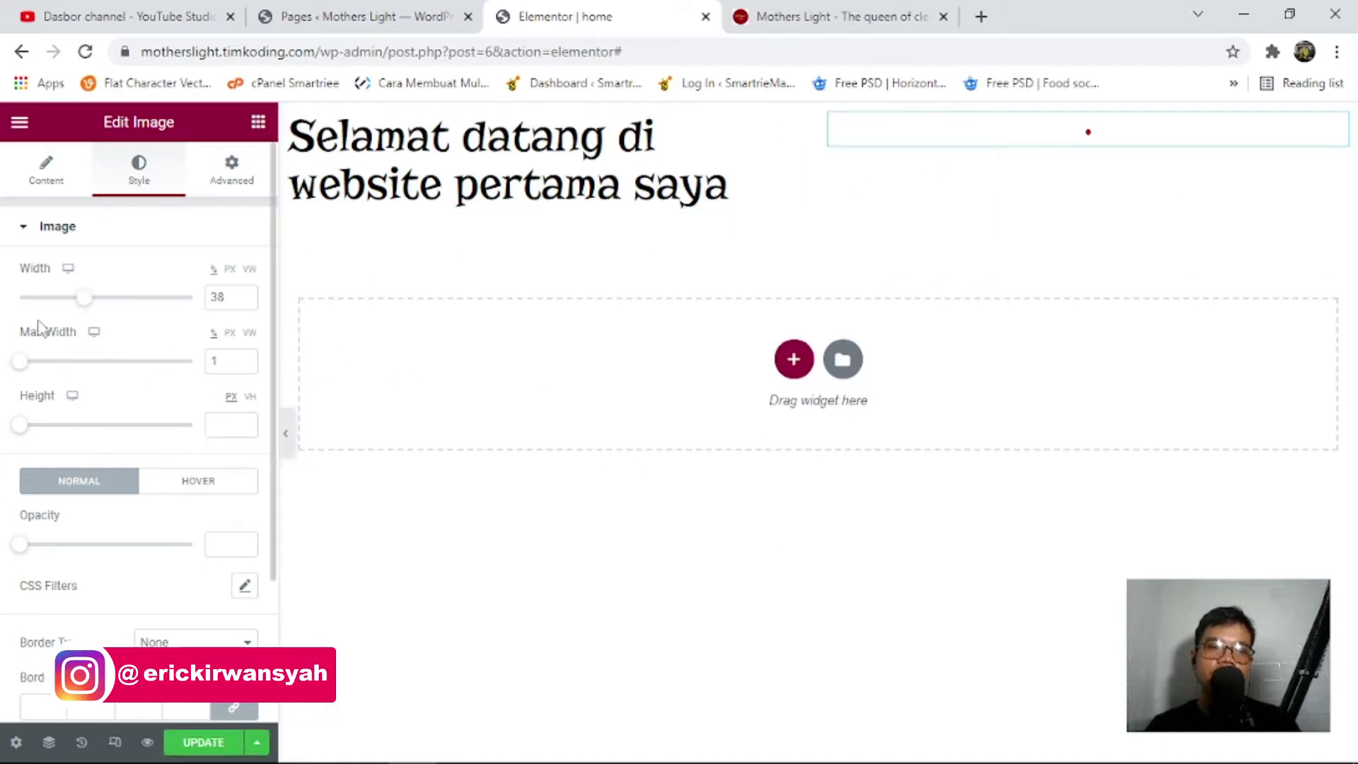
{"action": "left_click_drag", "start_coordinate": [22, 369], "coordinate": [59, 367]}
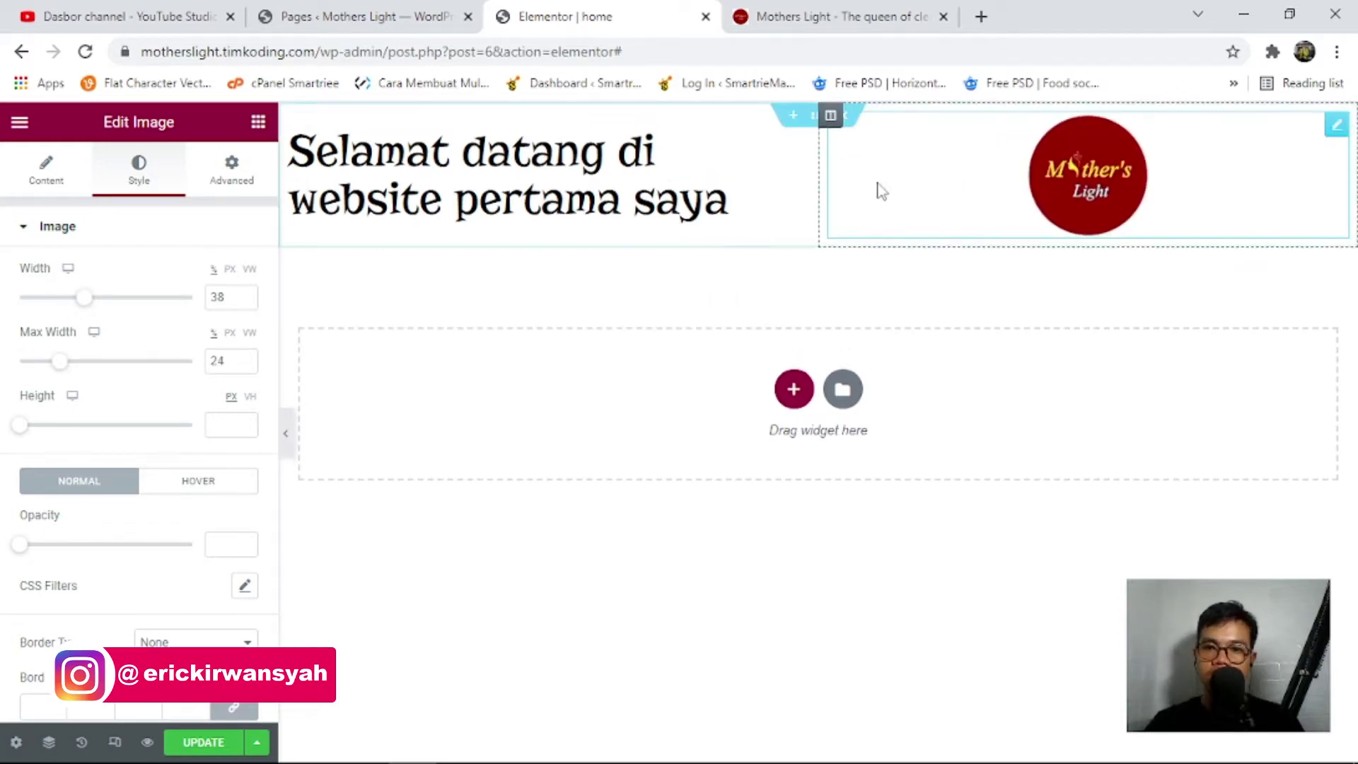
Delete the logo image and place an Inner Section widget in its emptied column.
{"action": "right_click", "coordinate": [1334, 135]}
{"action": "left_click", "coordinate": [1207, 416]}
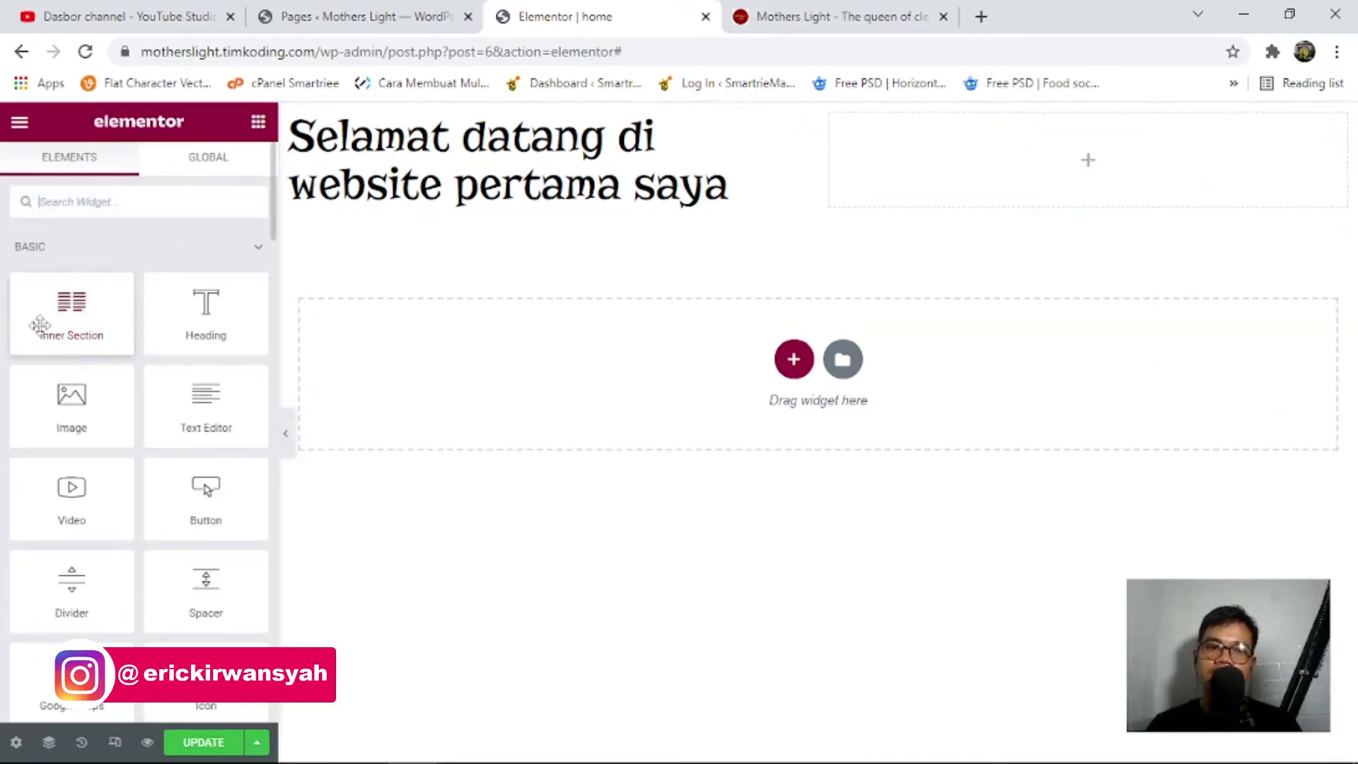
{"action": "left_click_drag", "start_coordinate": [71, 312], "coordinate": [1118, 177]}
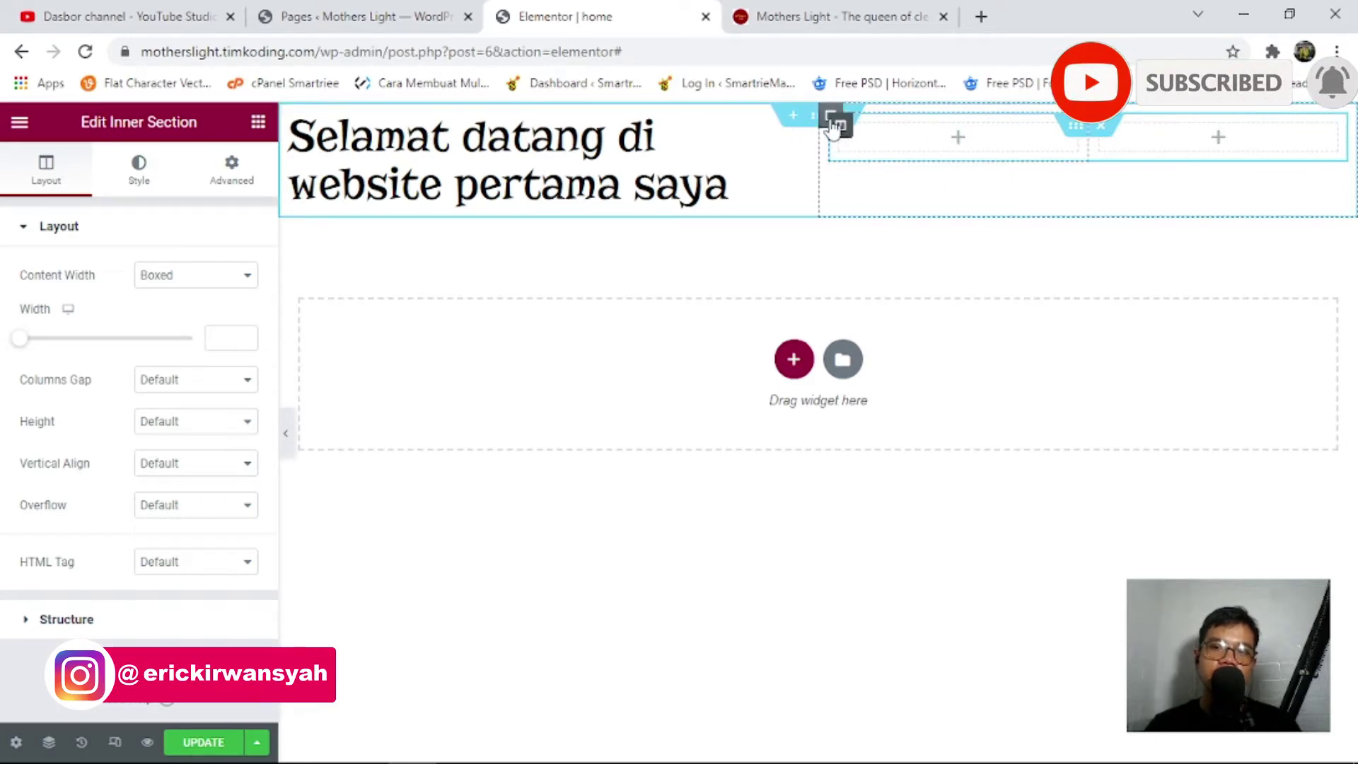
Set the vertical alignment of the outer column holding the inner section to Middle.
{"action": "left_click", "coordinate": [830, 120]}
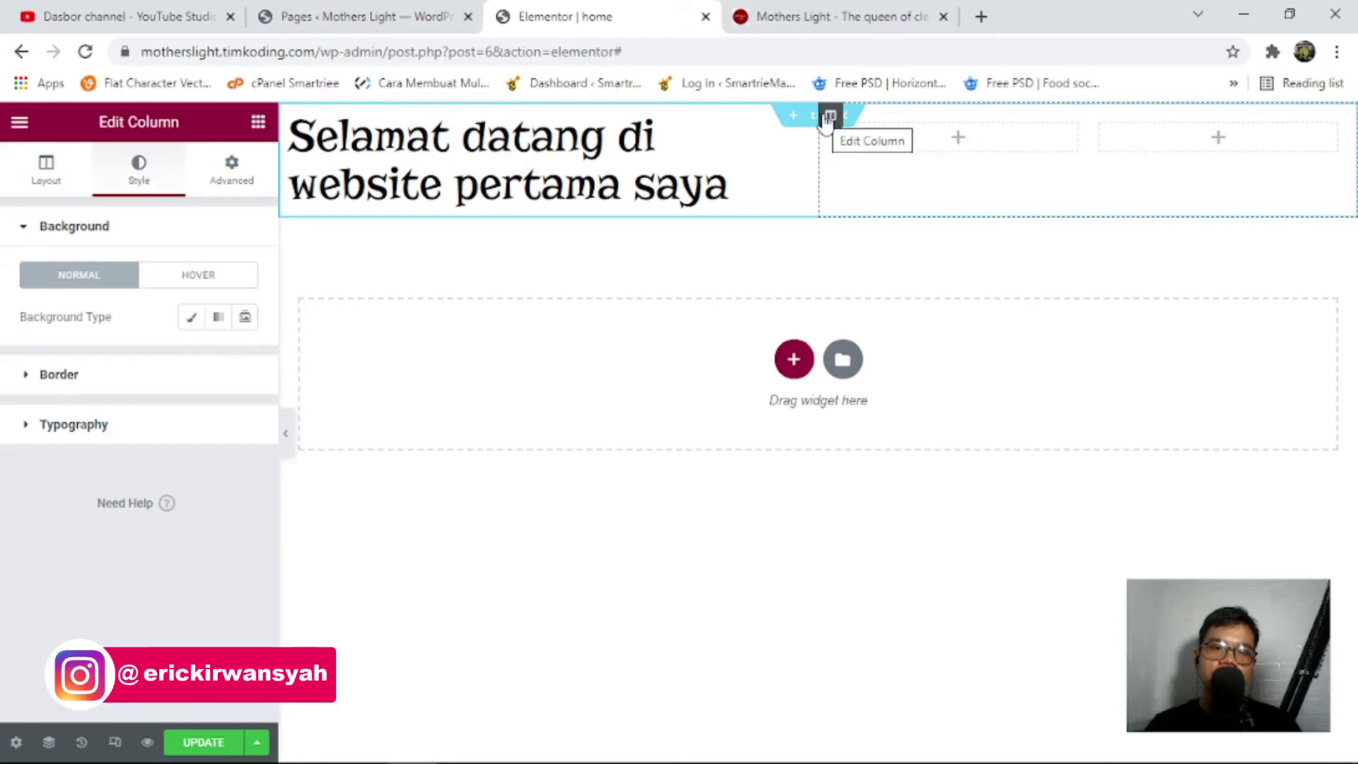
{"action": "left_click", "coordinate": [58, 180]}
{"action": "left_click", "coordinate": [212, 316]}
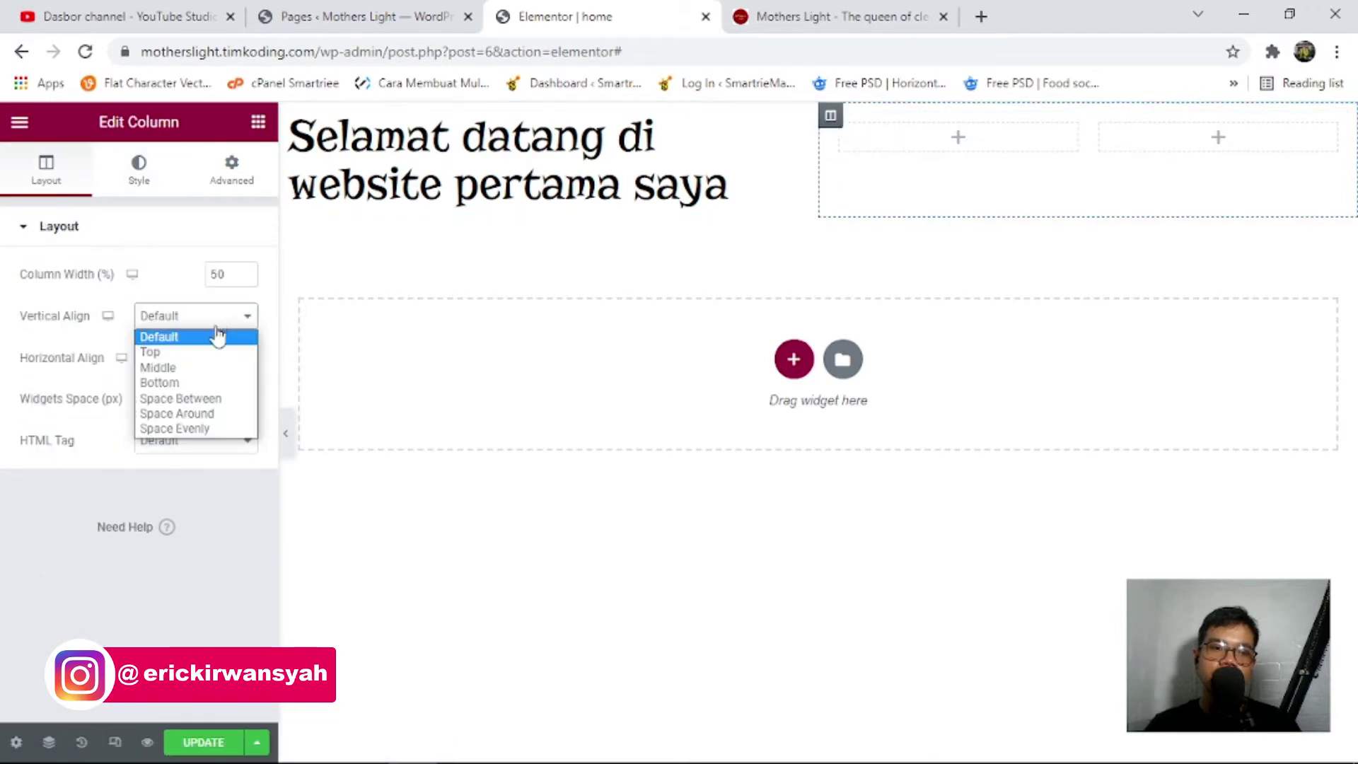
{"action": "left_click", "coordinate": [196, 367]}
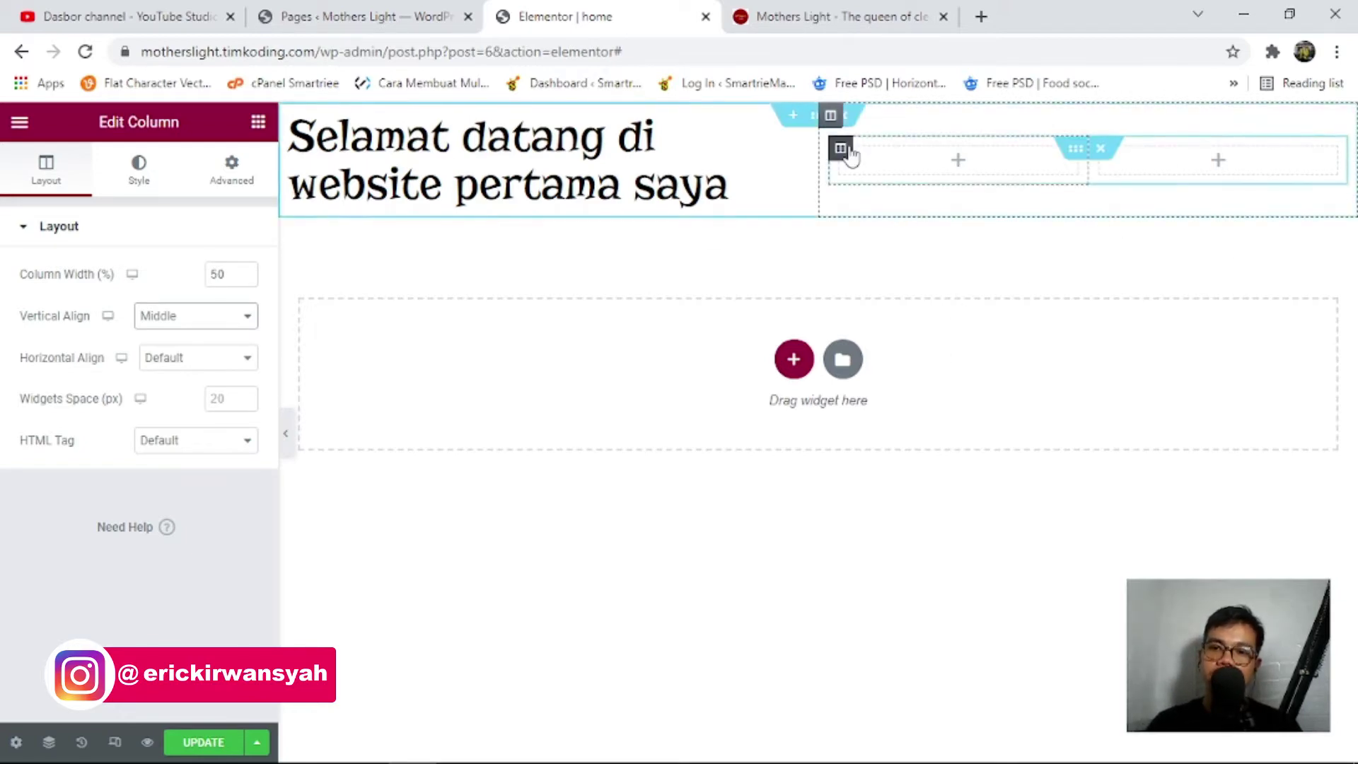
Add a third column to the inner section and place an Image widget in its middle column.
{"action": "right_click", "coordinate": [847, 151]}
{"action": "left_click", "coordinate": [884, 235]}
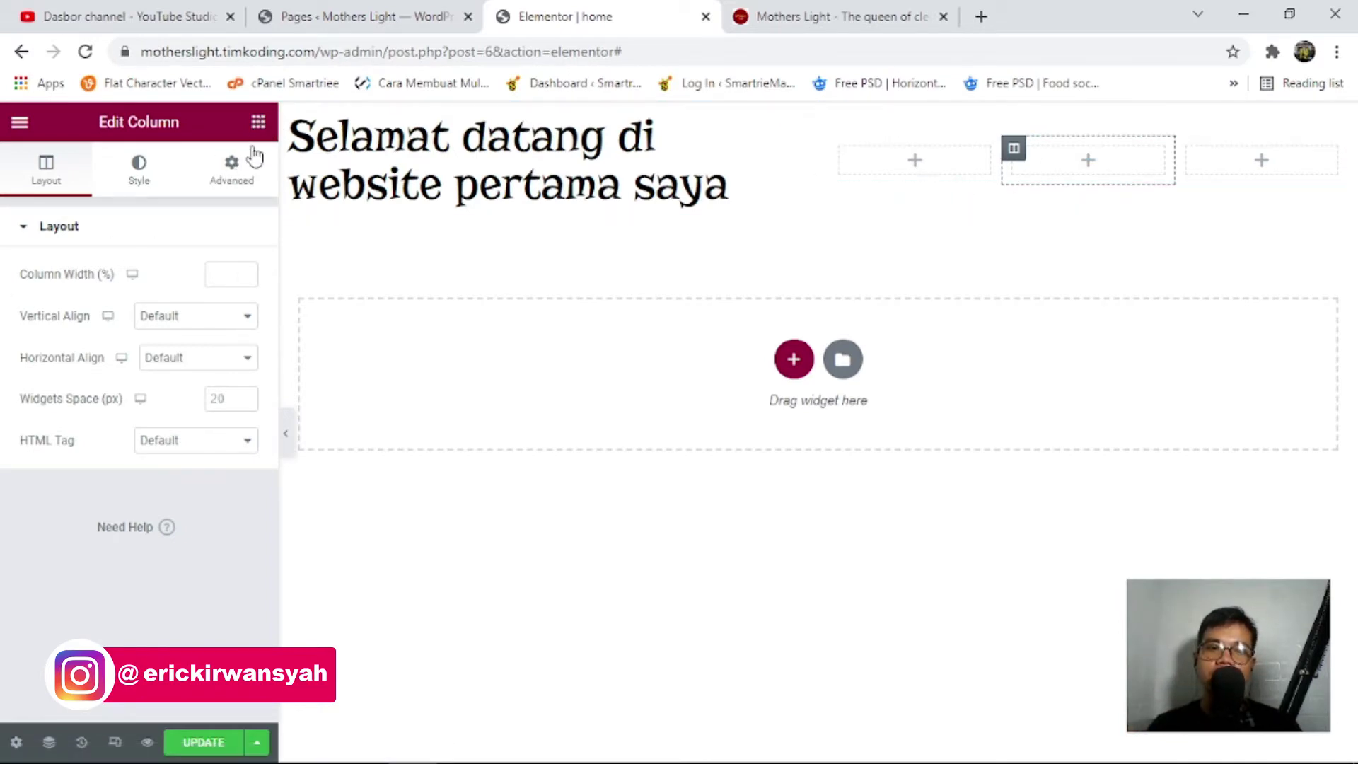
{"action": "left_click", "coordinate": [258, 122]}
{"action": "left_click_drag", "start_coordinate": [82, 403], "coordinate": [1122, 162]}
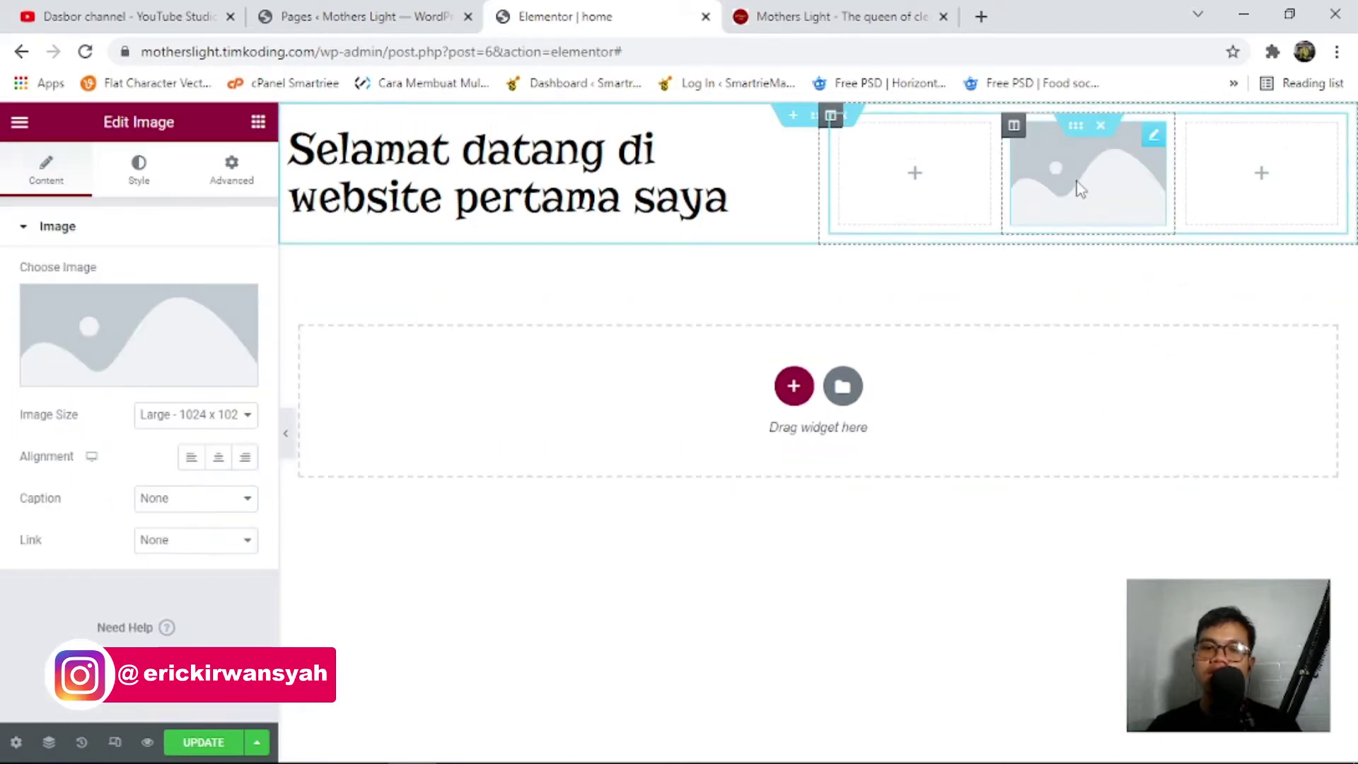
Choose the Mother's Light logo from the media library for the new image widget.
{"action": "left_click", "coordinate": [107, 328]}
{"action": "left_click", "coordinate": [308, 350]}
{"action": "left_click", "coordinate": [1266, 703]}
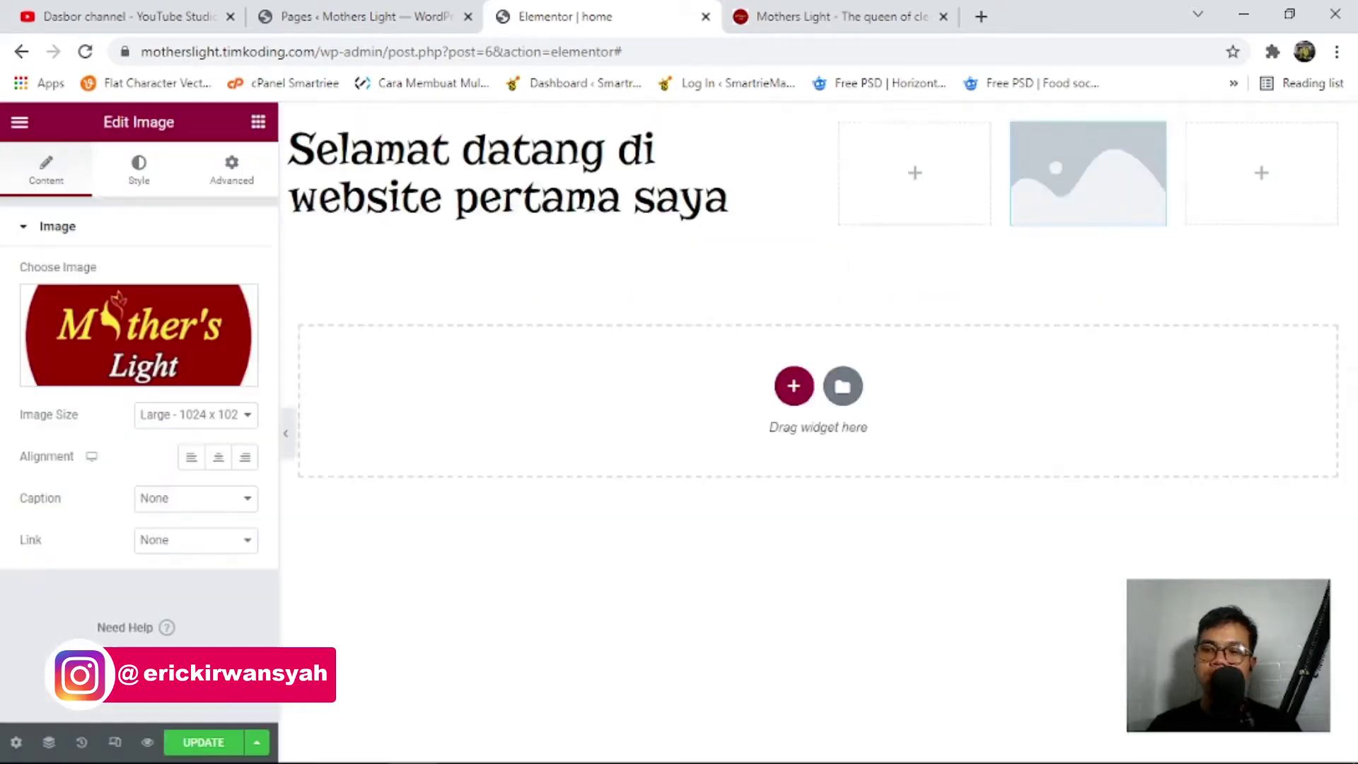
Update the home page and compare its preview with the layout in the editor.
{"action": "left_click", "coordinate": [203, 744]}
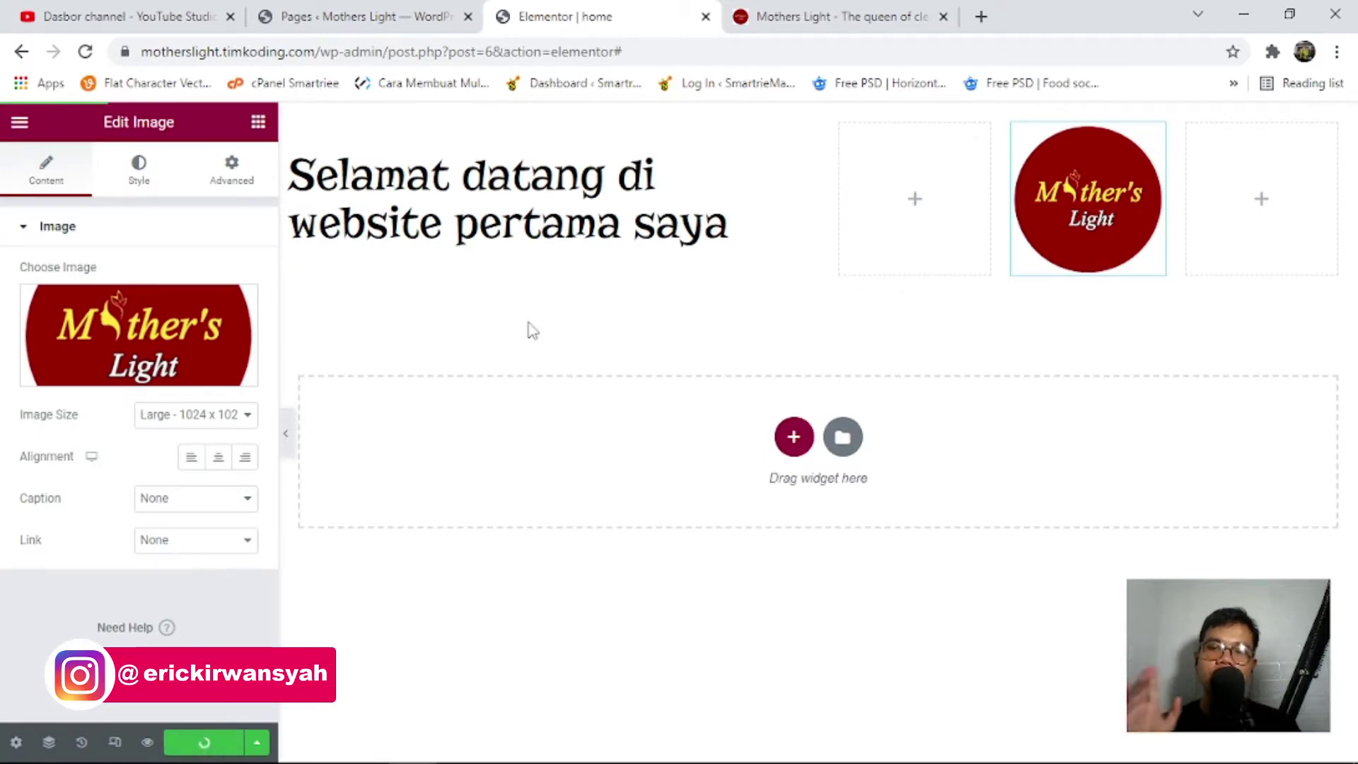
{"action": "left_click", "coordinate": [911, 10]}
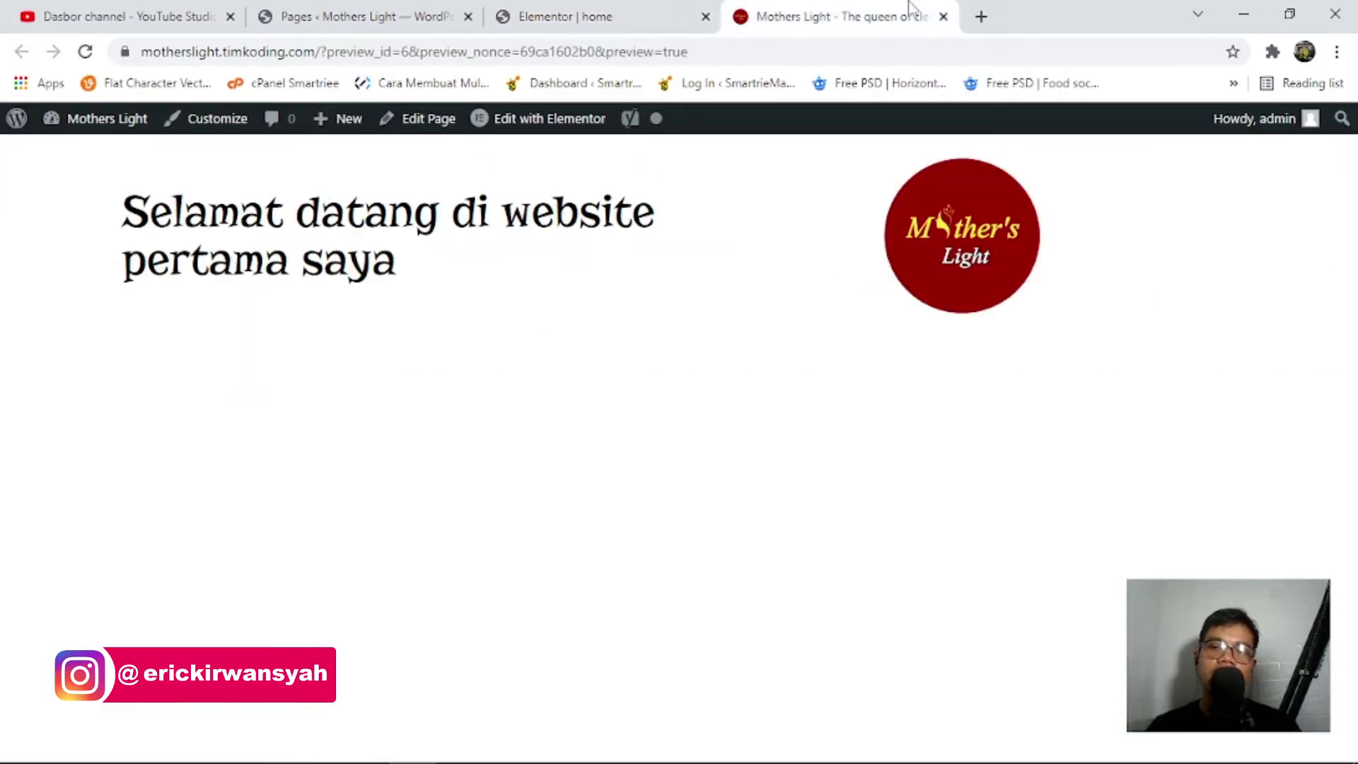
{"action": "left_click", "coordinate": [619, 14]}
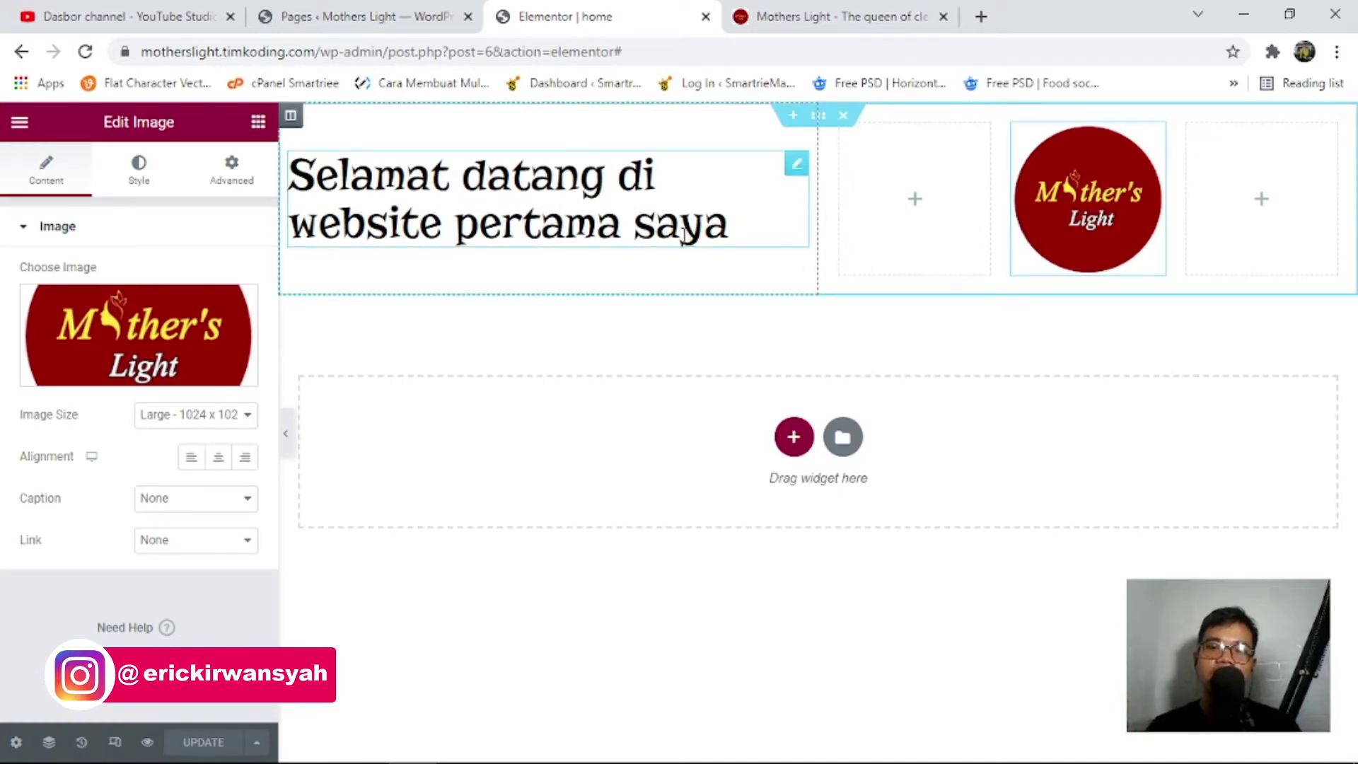
{"action": "left_click", "coordinate": [835, 10]}
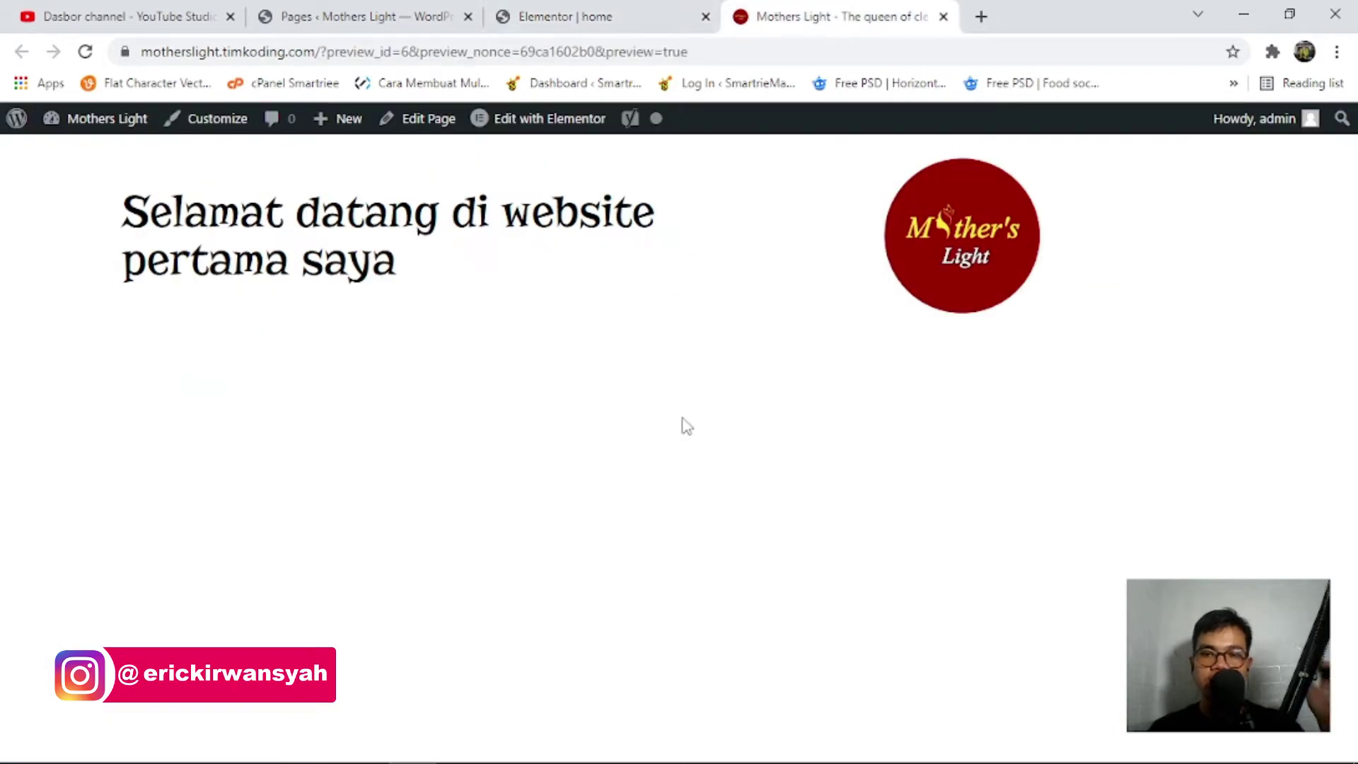
{"action": "mouse_move", "coordinate": [621, 139]}
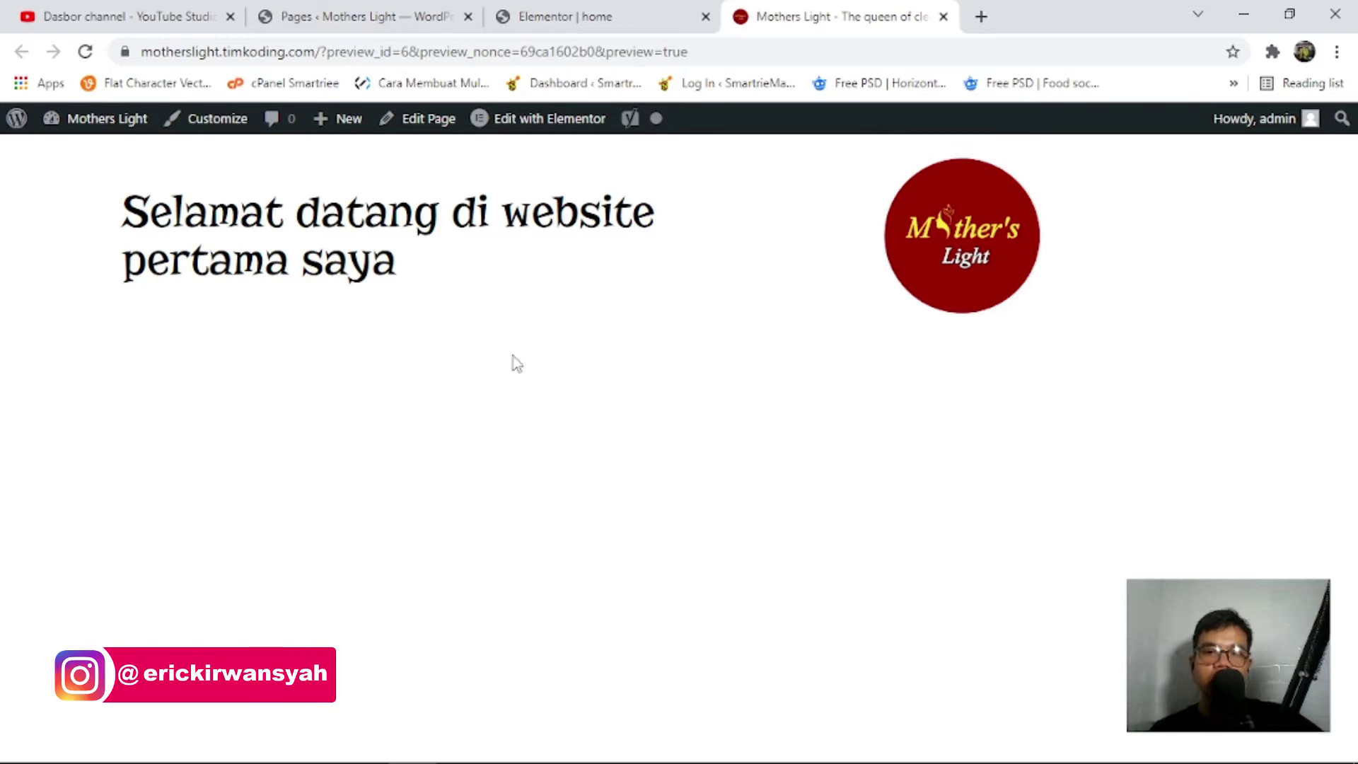
{"action": "left_click", "coordinate": [597, 12]}
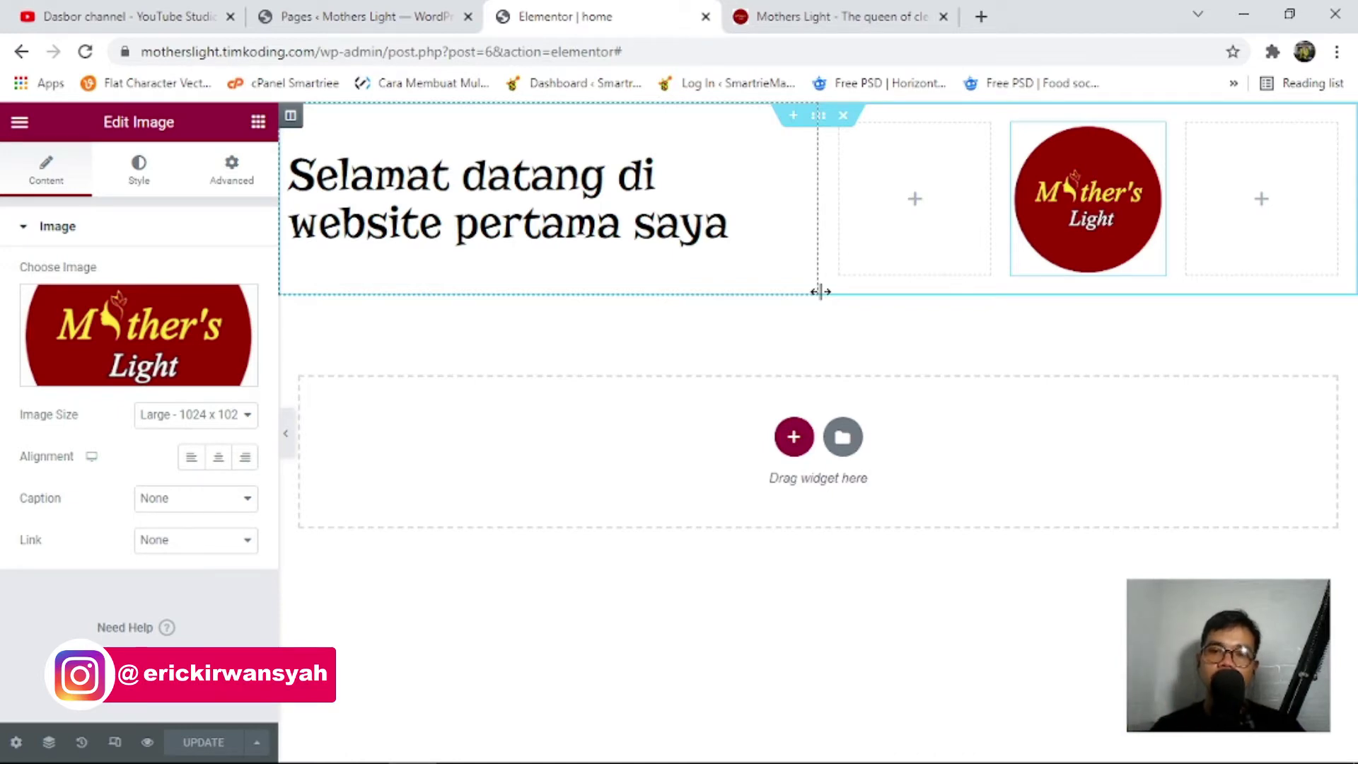
Set the outer section's height to Min Height, update the page and check its preview.
{"action": "left_click", "coordinate": [819, 117]}
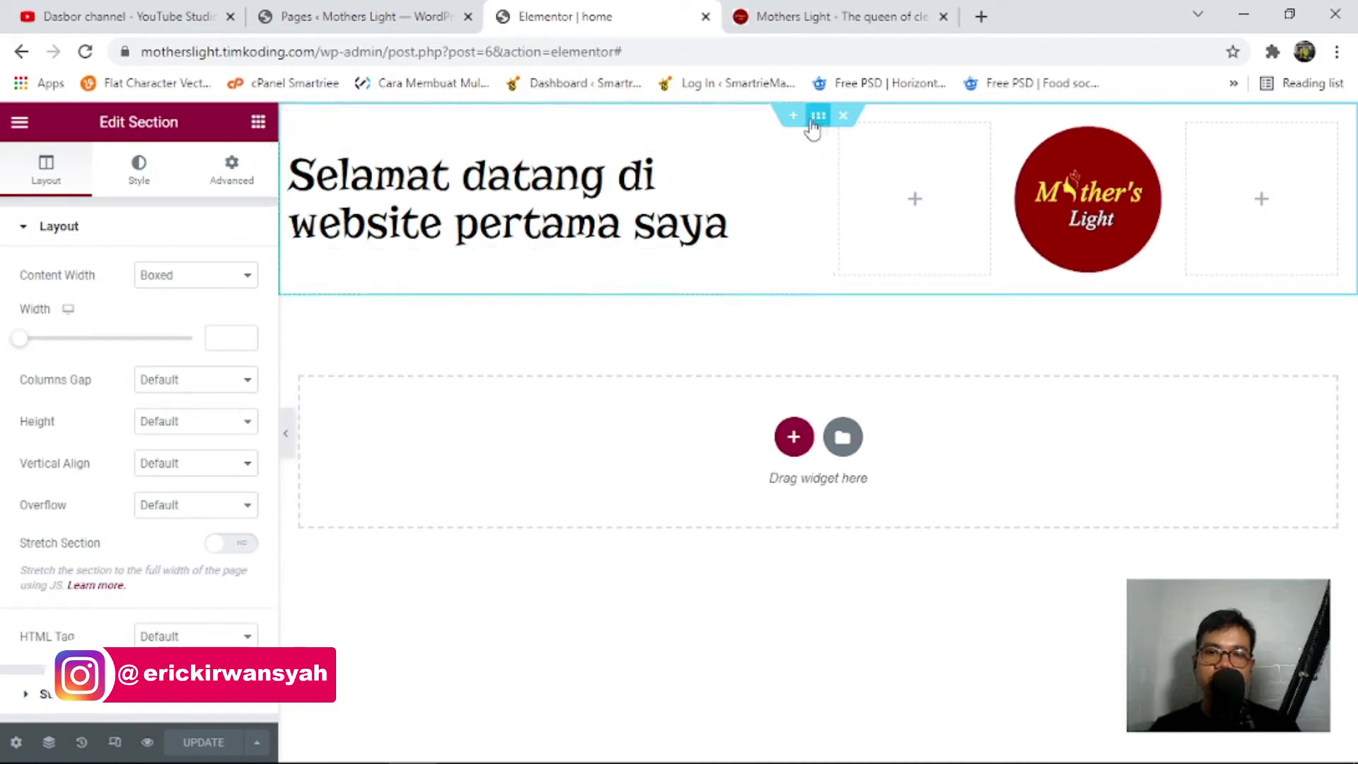
{"action": "left_click", "coordinate": [194, 421]}
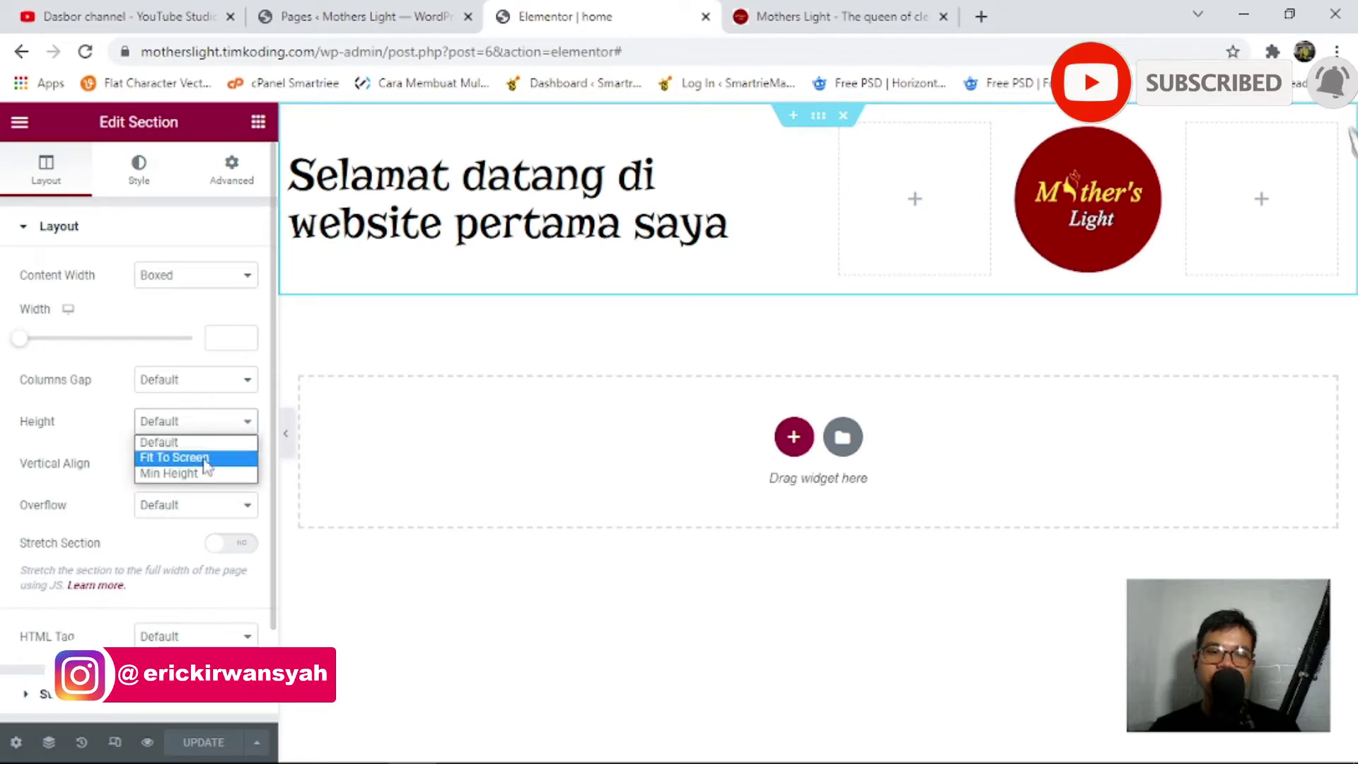
{"action": "left_click", "coordinate": [201, 474]}
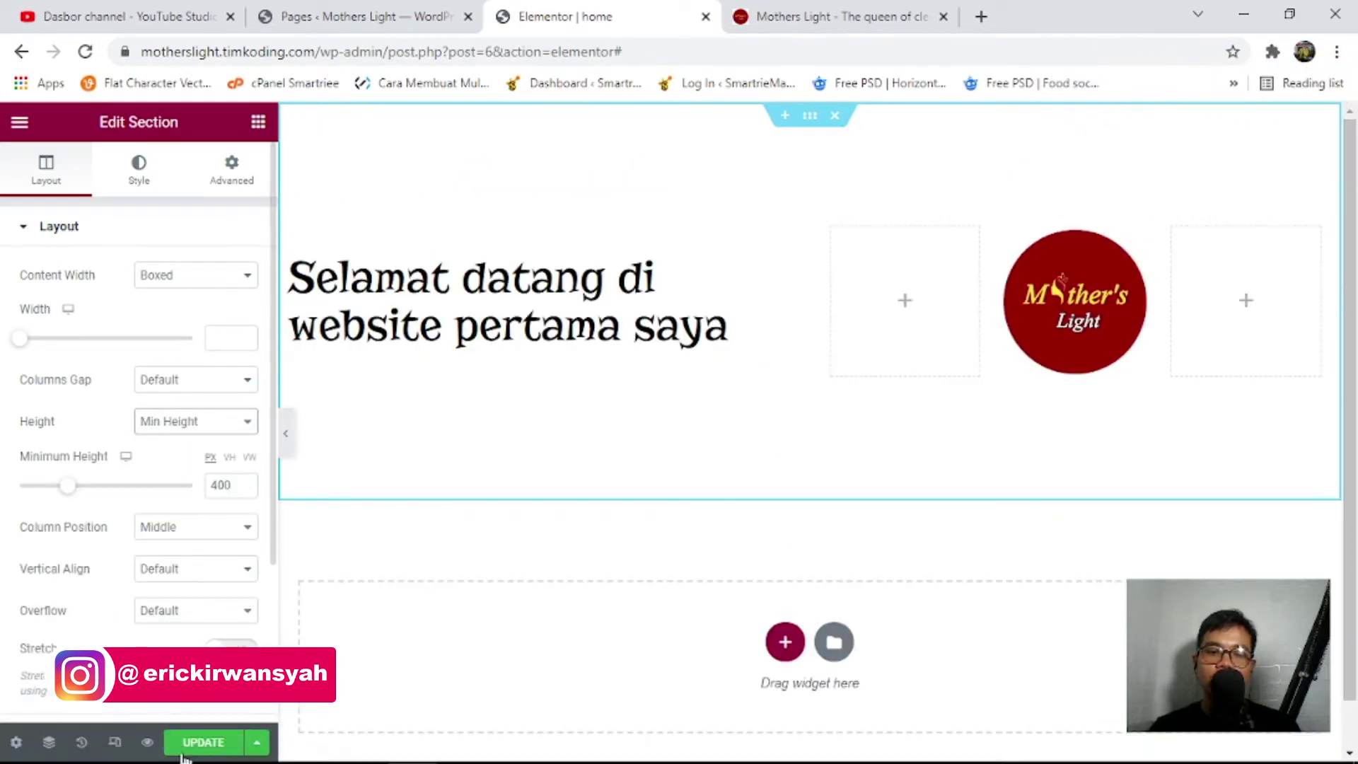
{"action": "left_click", "coordinate": [801, 15]}
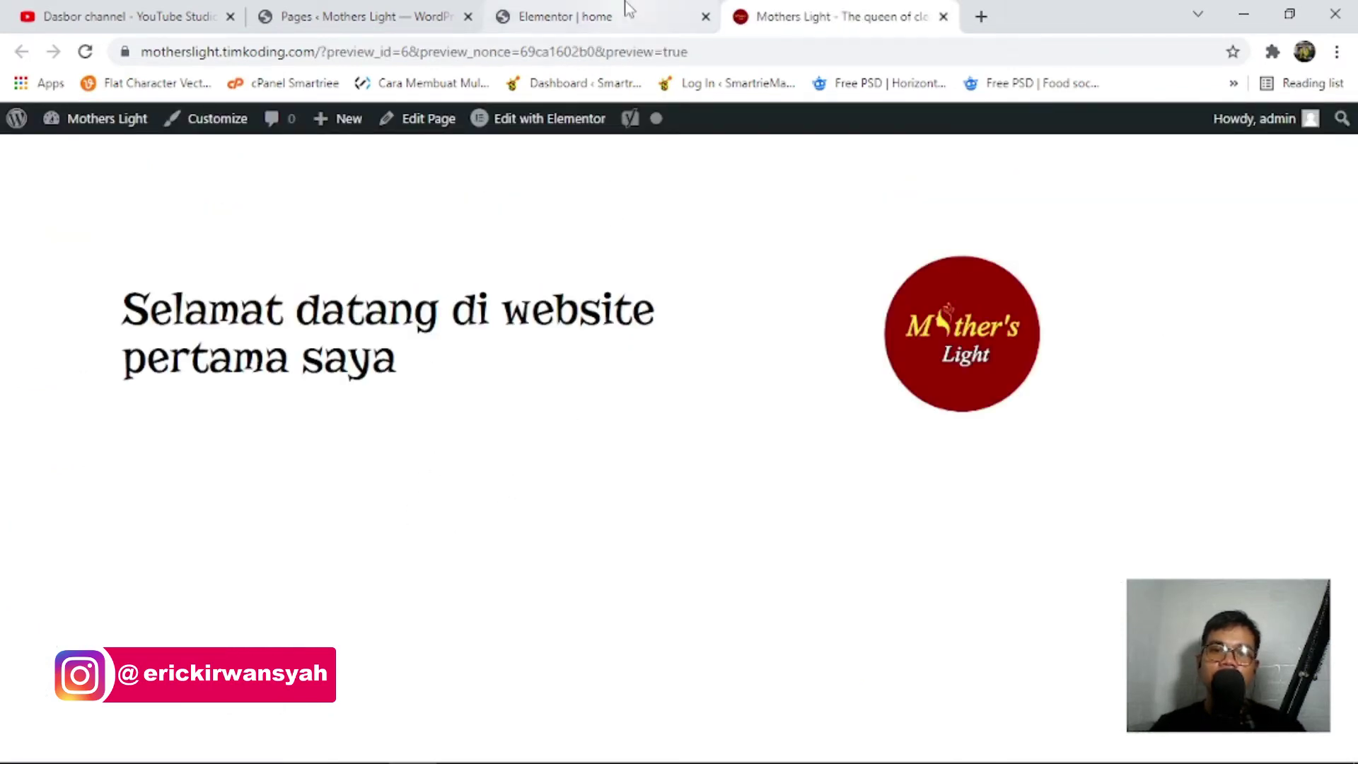
{"action": "left_click", "coordinate": [609, 15]}
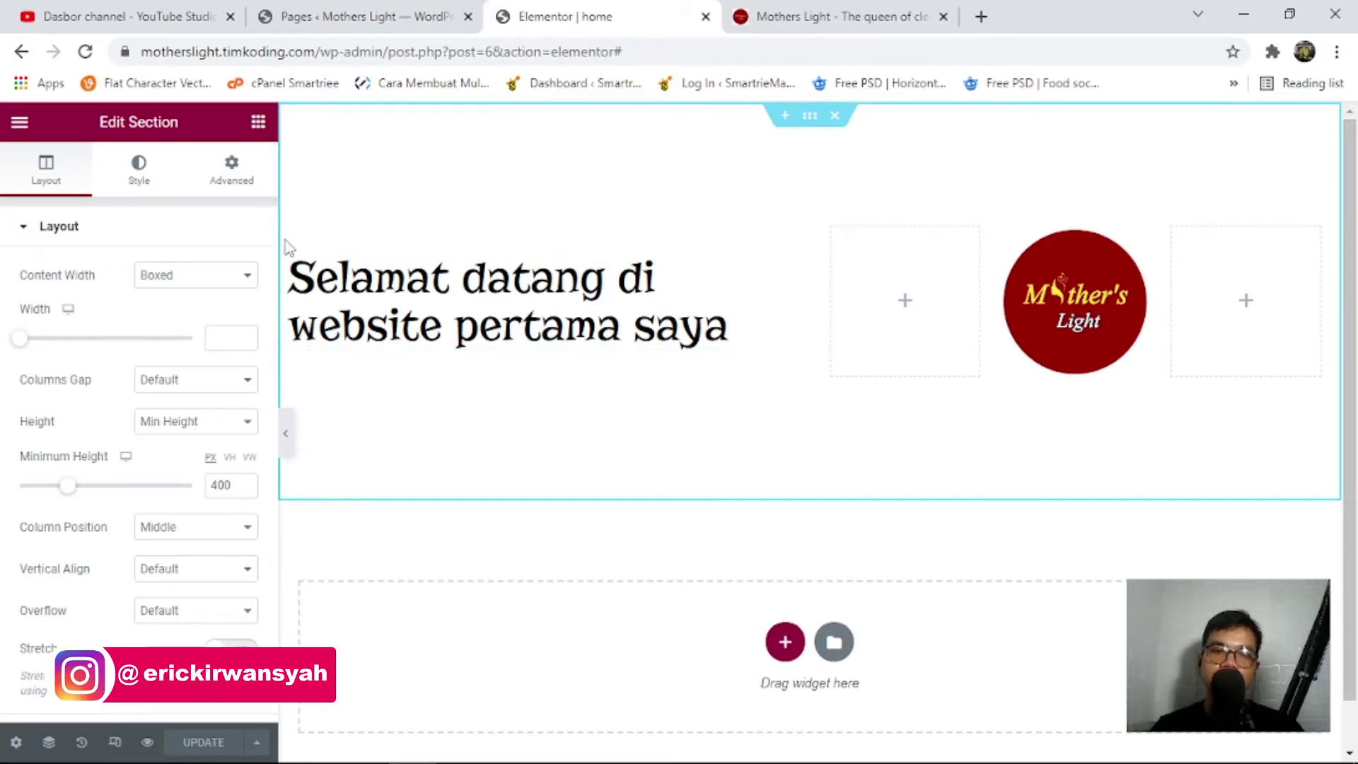
Try Top for the outer section's vertical alignment and column position, returning the vertical alignment to Default.
{"action": "scroll", "coordinate": [193, 394], "scroll_direction": "down", "scroll_amount": 2}
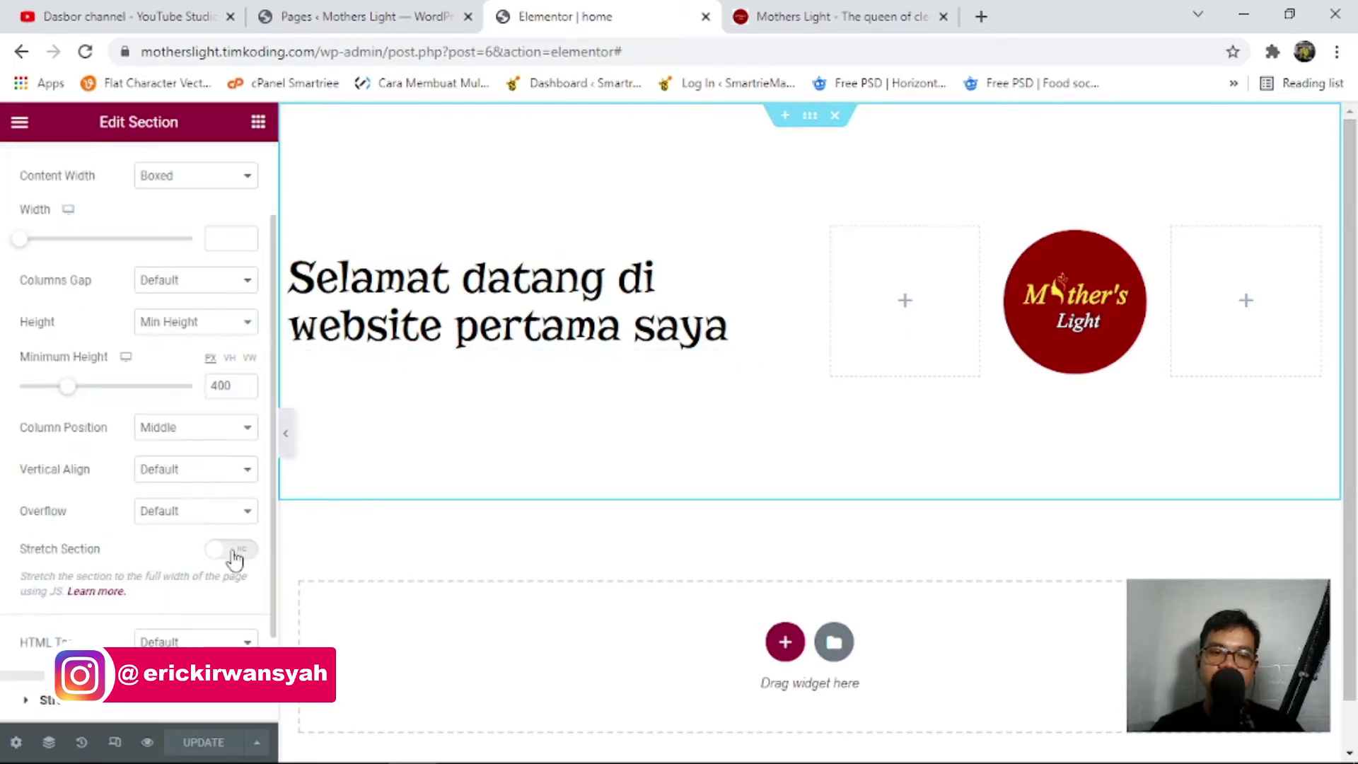
{"action": "left_click", "coordinate": [196, 471]}
{"action": "left_click", "coordinate": [186, 505]}
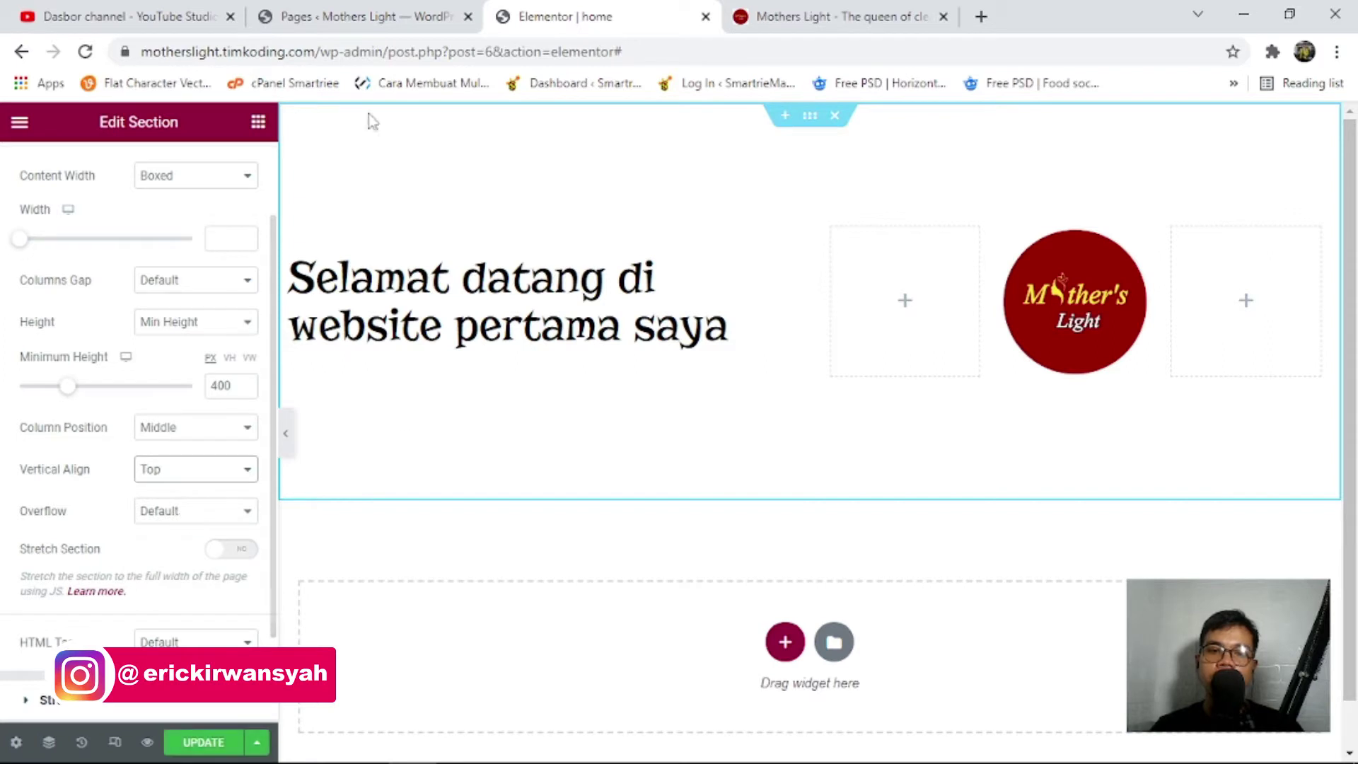
{"action": "left_click", "coordinate": [242, 433]}
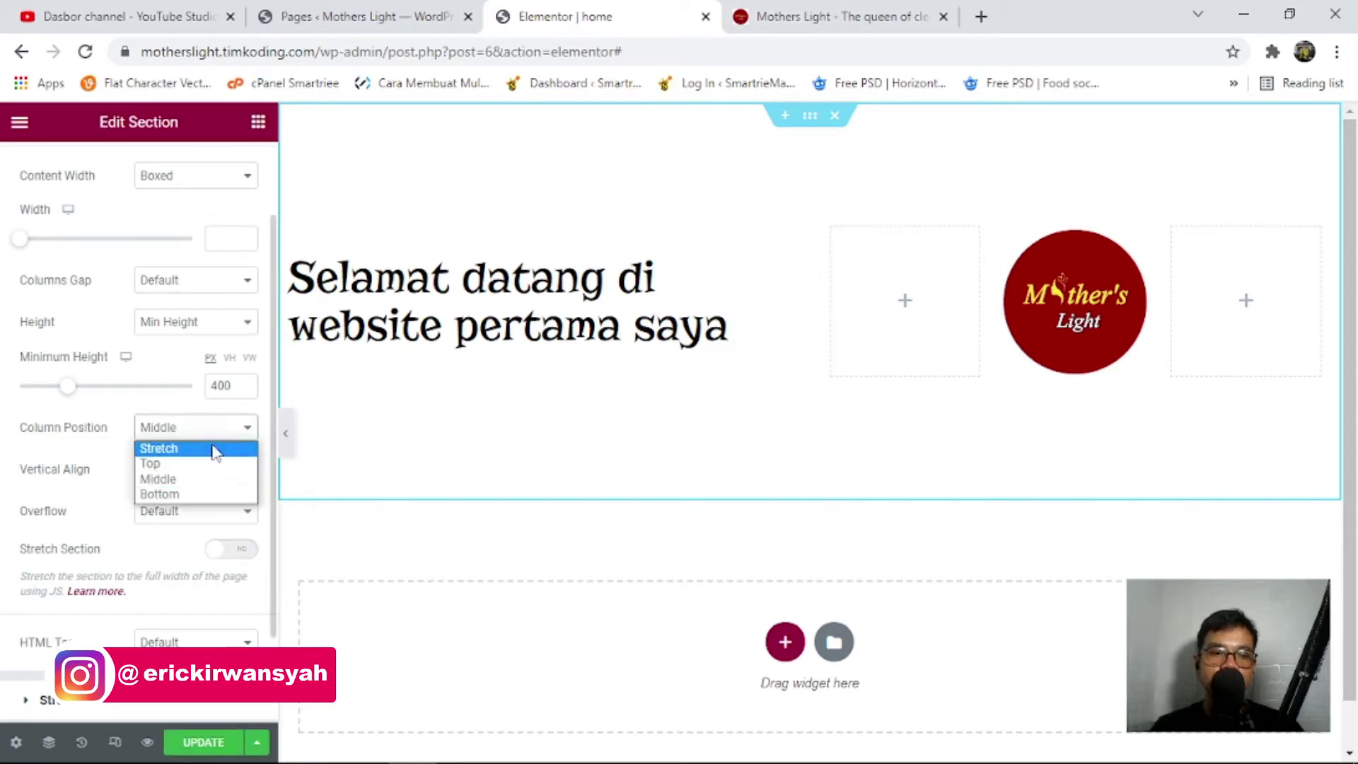
{"action": "left_click", "coordinate": [209, 460]}
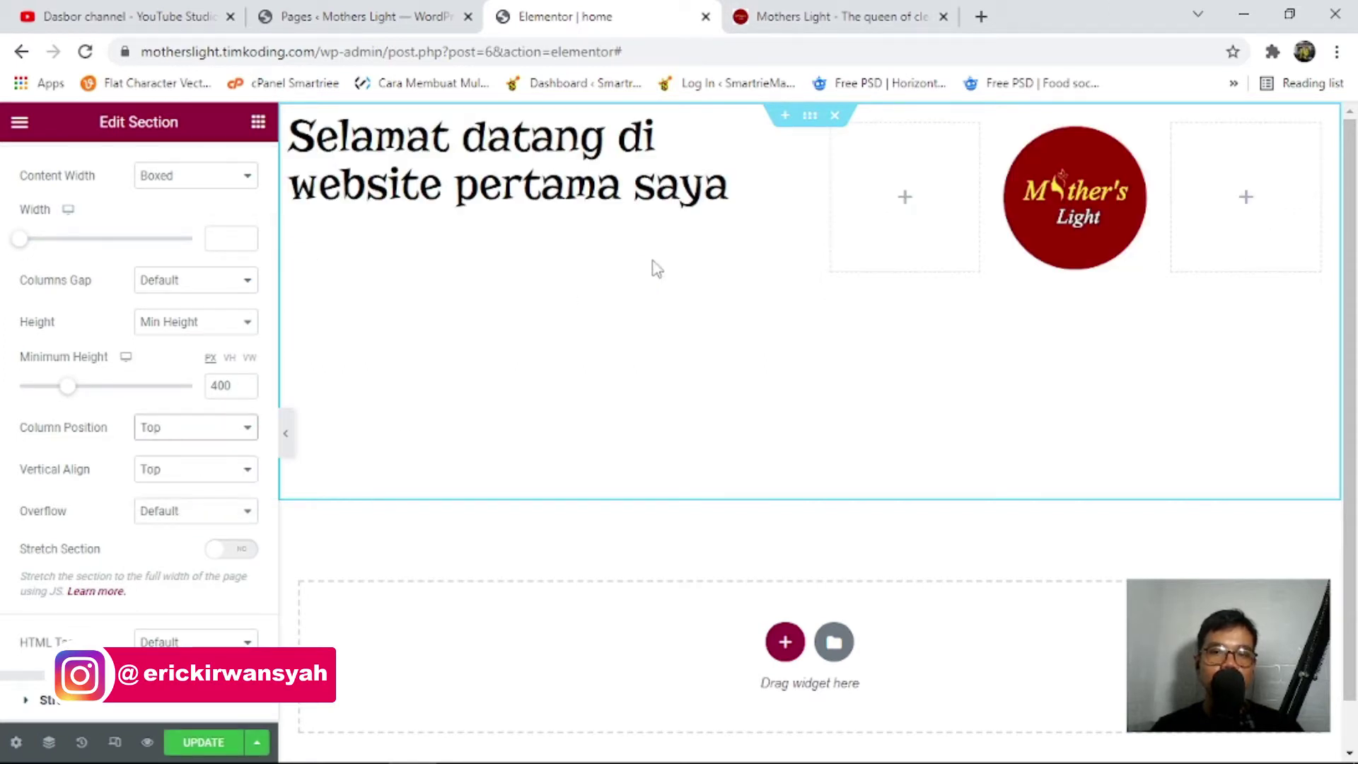
{"action": "left_click", "coordinate": [180, 470]}
{"action": "left_click", "coordinate": [183, 495]}
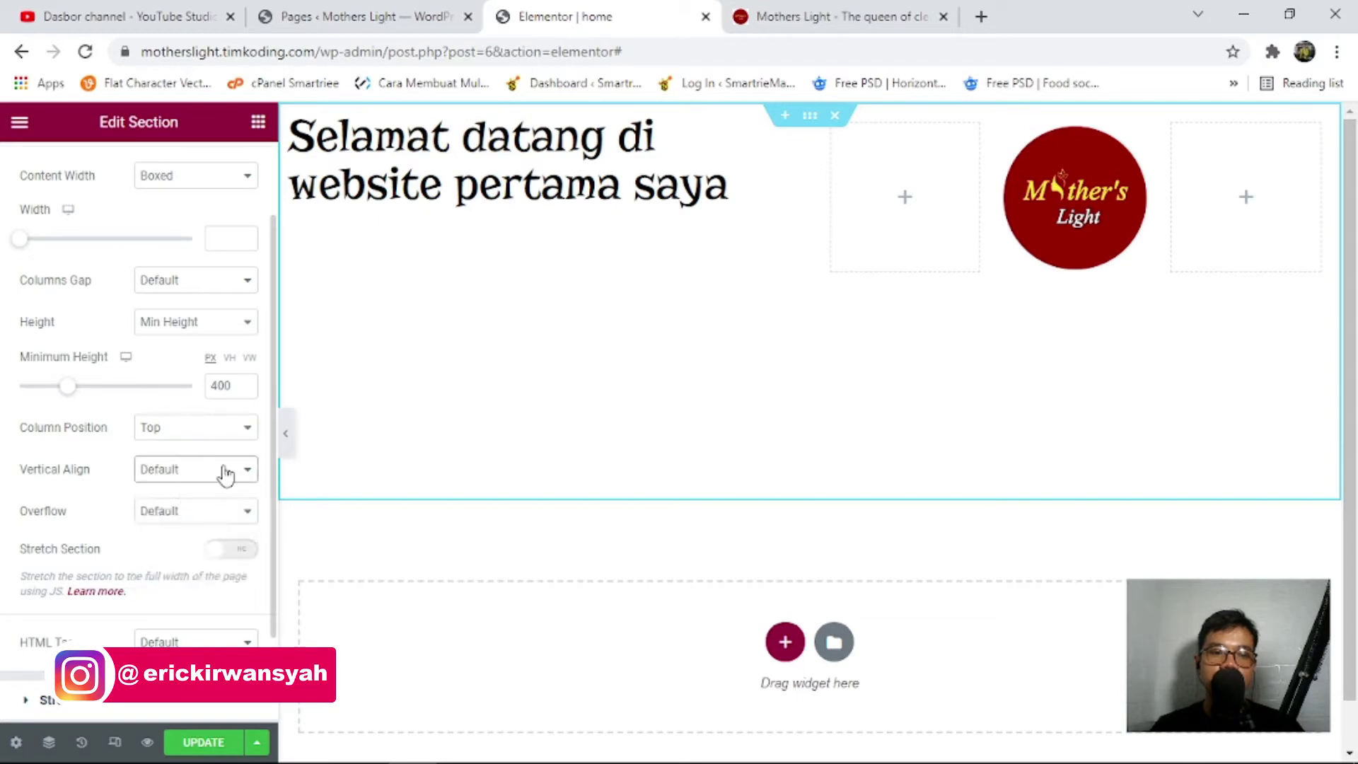
Update and preview the page, and return the outer section's column position to Middle.
{"action": "left_click", "coordinate": [212, 739]}
{"action": "left_click", "coordinate": [841, 9]}
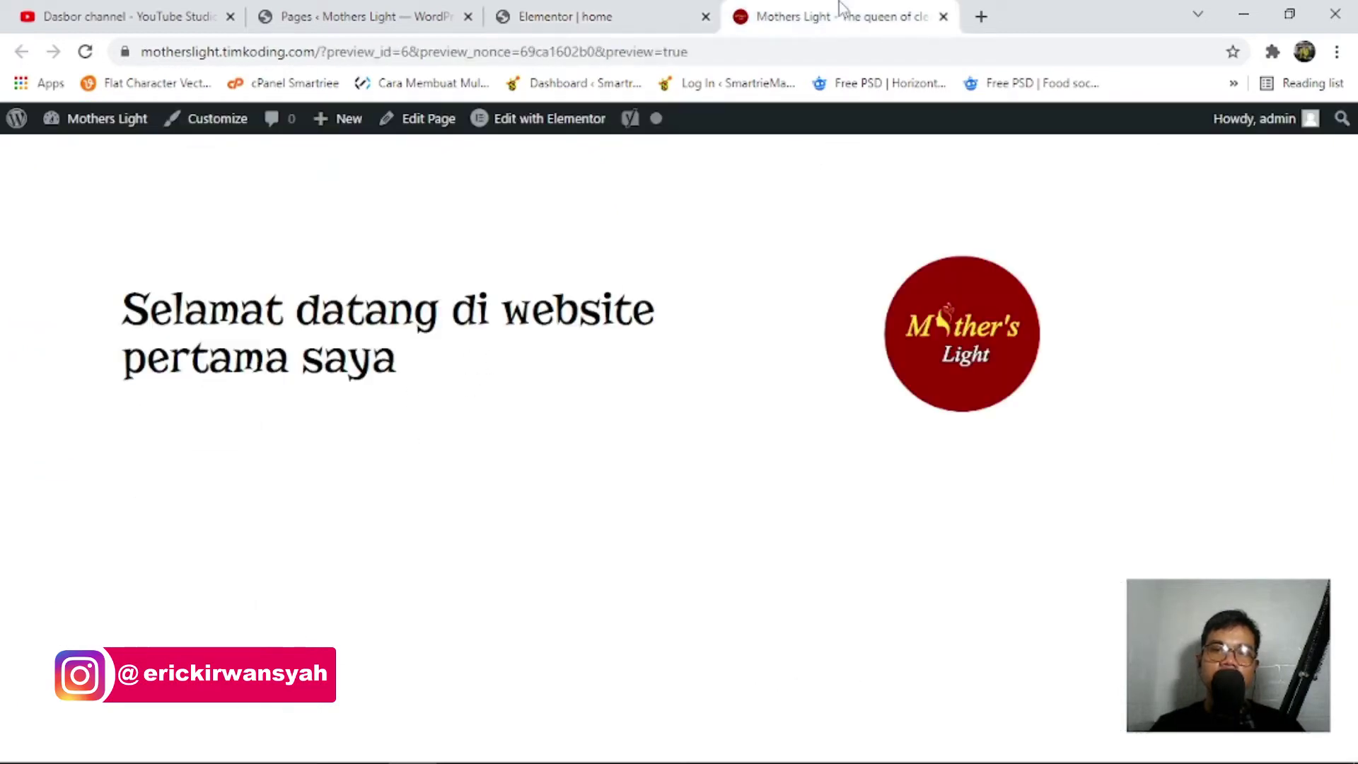
{"action": "left_click", "coordinate": [566, 17]}
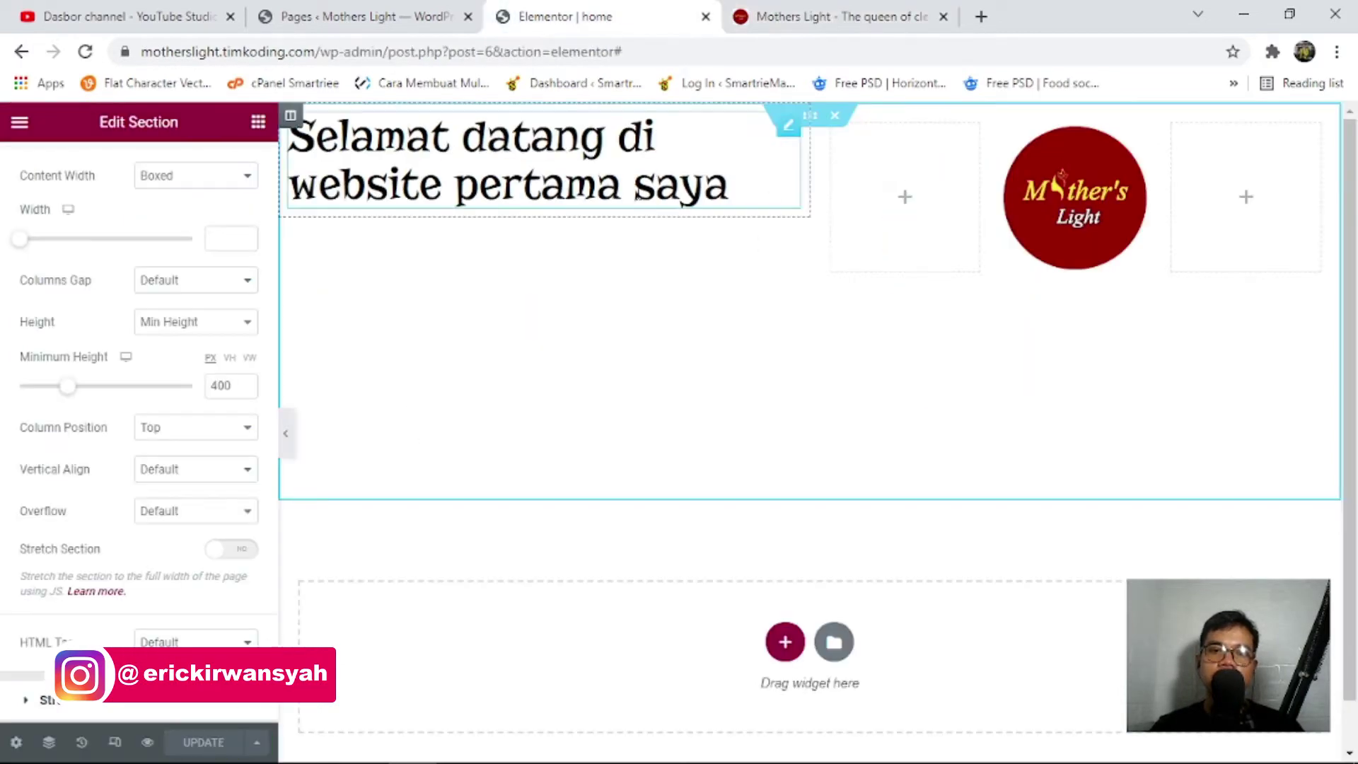
{"action": "left_click", "coordinate": [159, 433]}
{"action": "left_click", "coordinate": [170, 475]}
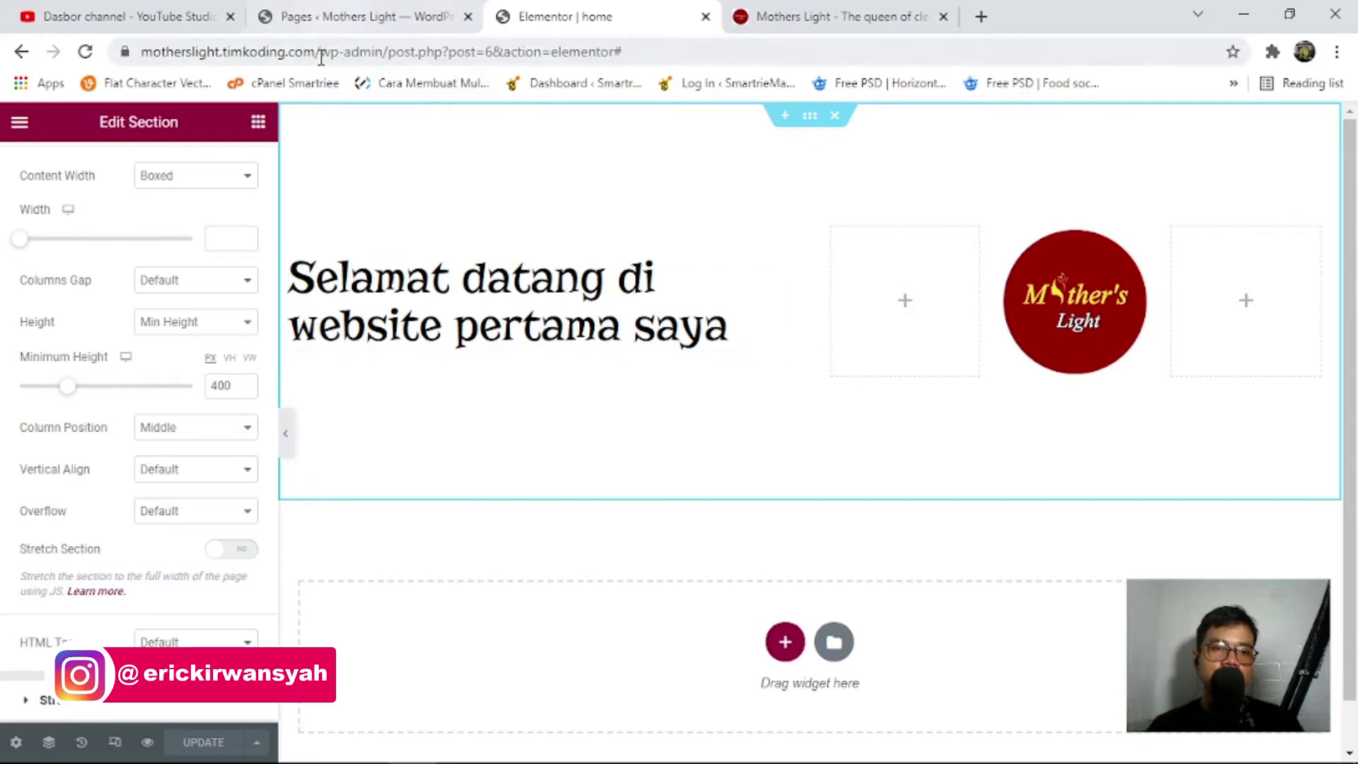
Browse the basic widgets and compare the heading and logo placement in the page preview with the editor.
{"action": "left_click", "coordinate": [258, 122]}
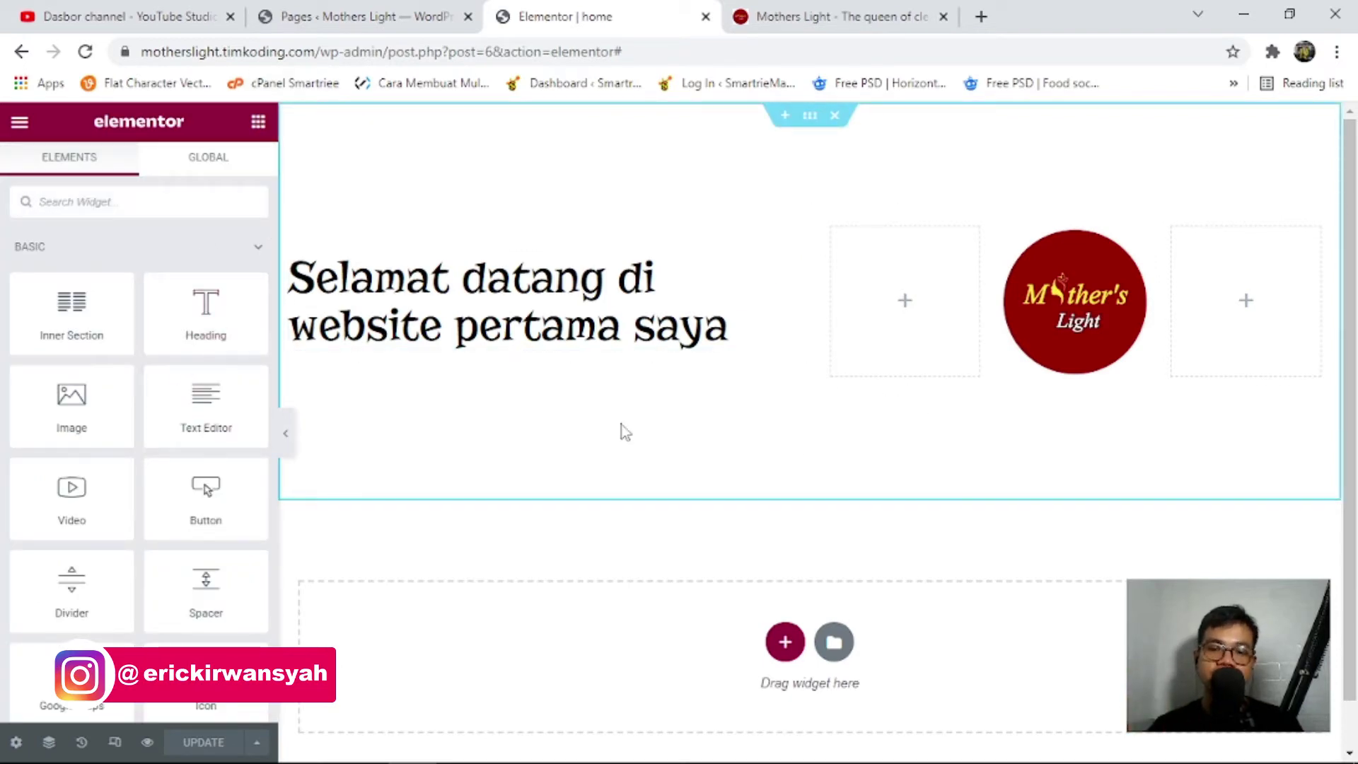
{"action": "scroll", "coordinate": [247, 425], "scroll_direction": "down", "scroll_amount": 3}
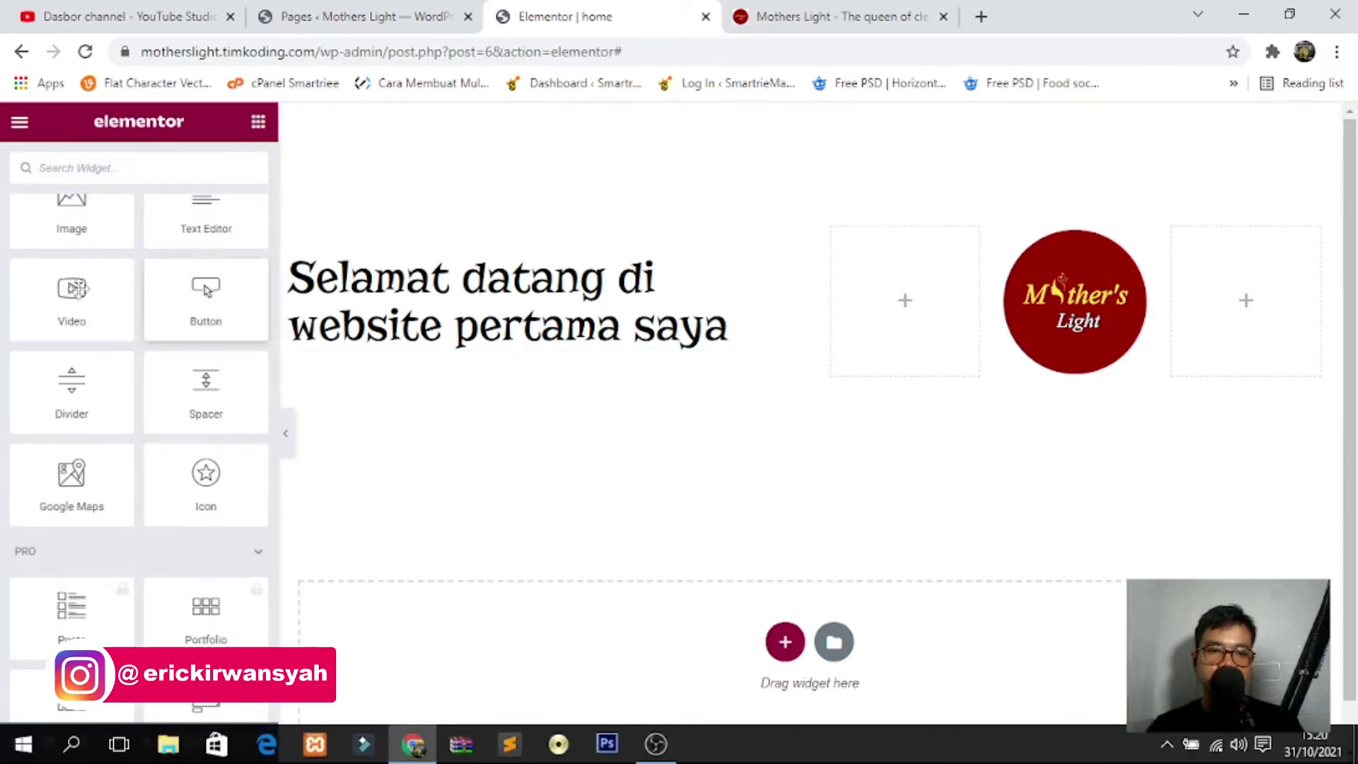
{"action": "scroll", "coordinate": [195, 416], "scroll_direction": "up", "scroll_amount": 3}
{"action": "scroll", "coordinate": [192, 419], "scroll_direction": "down", "scroll_amount": 1}
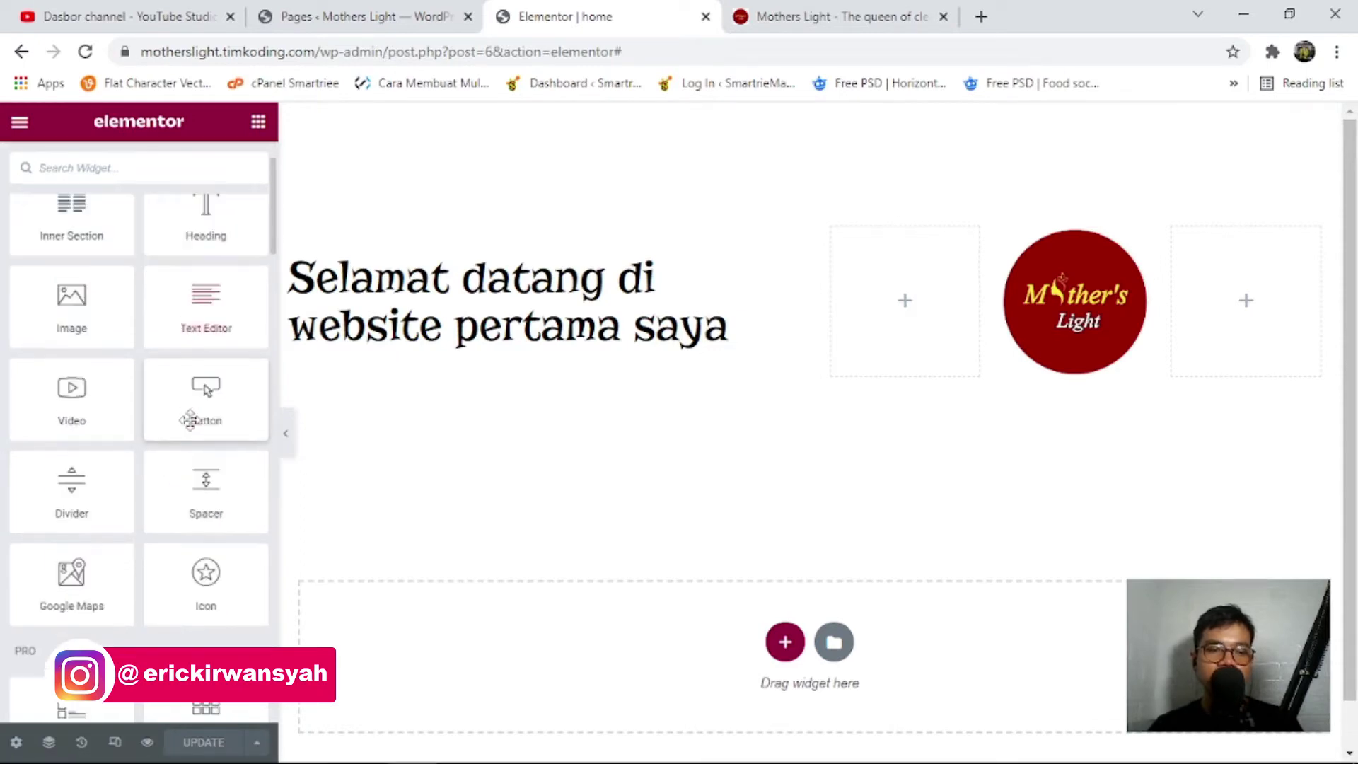
{"action": "key", "text": "ctrl+Tab"}
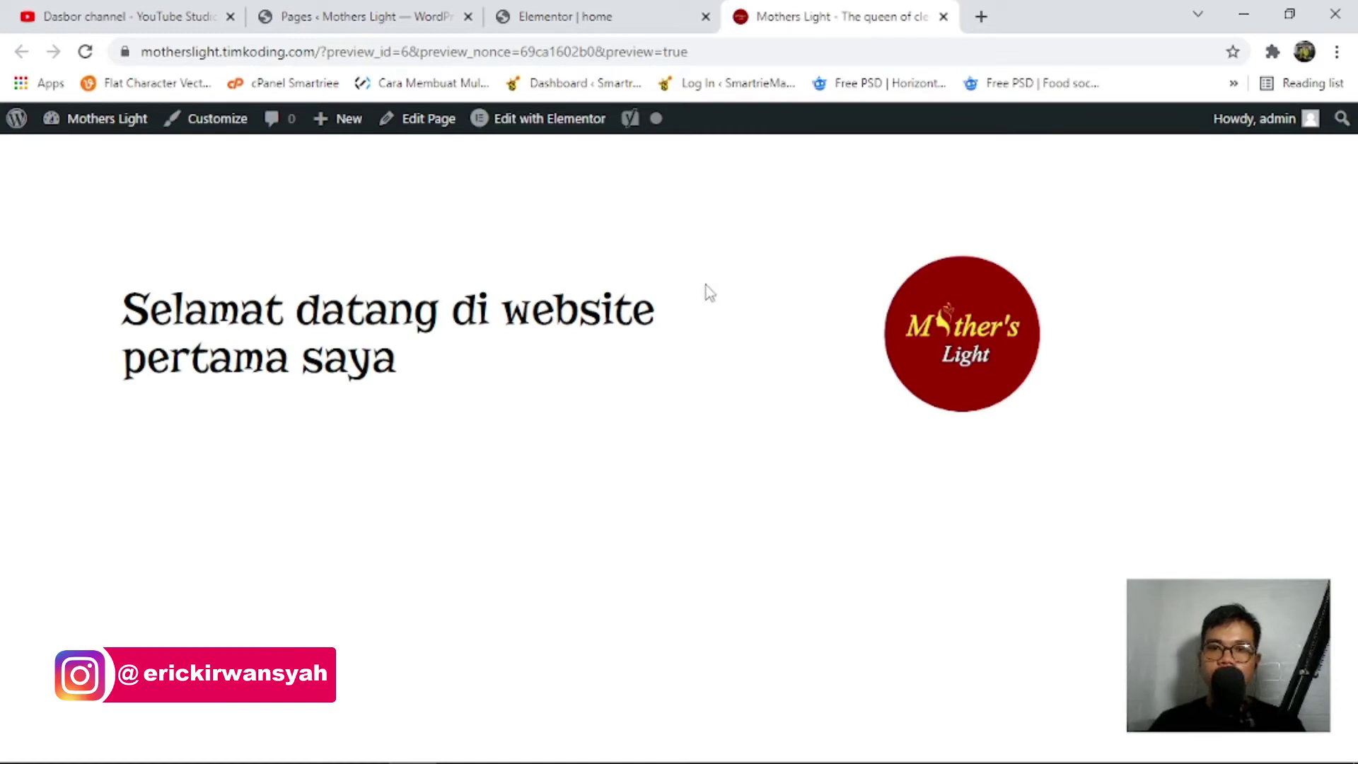
{"action": "left_click", "coordinate": [660, 13]}
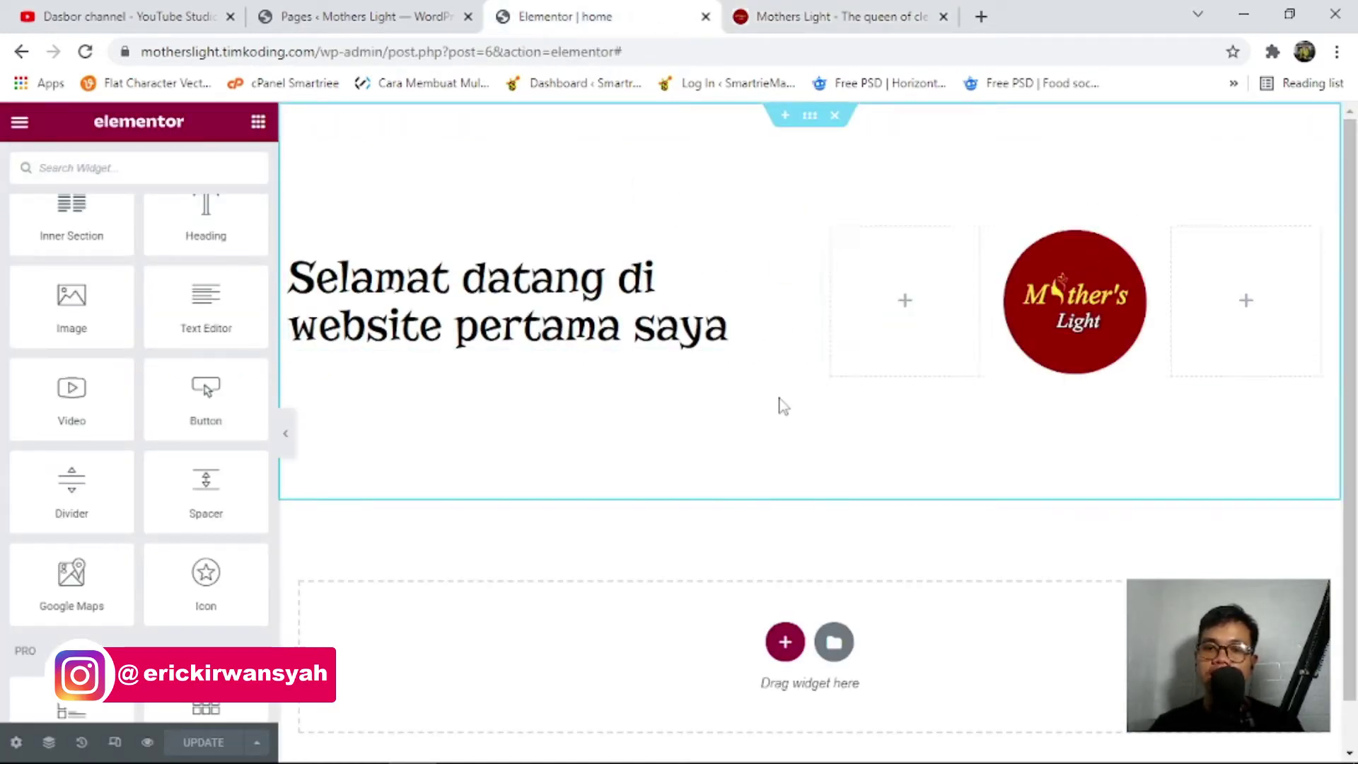
{"action": "key", "text": "ctrl+Tab"}
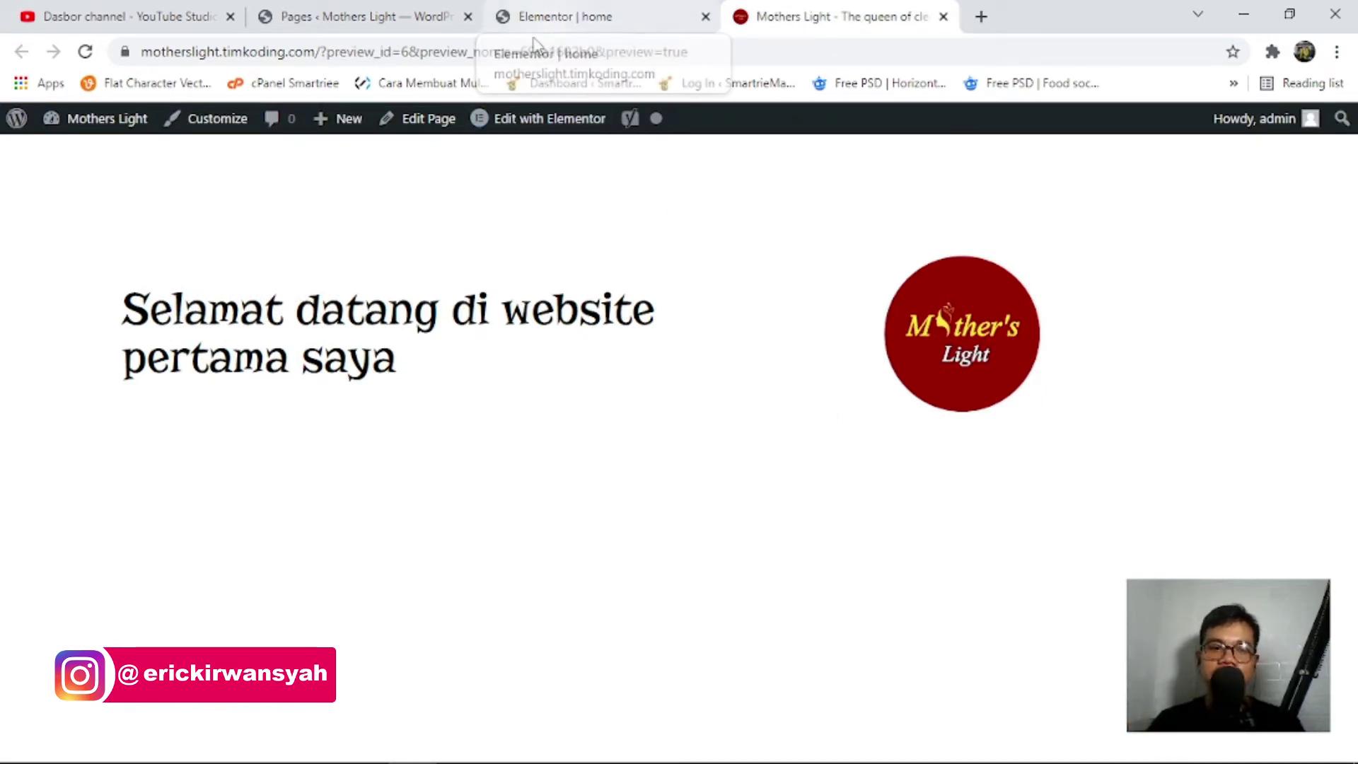
{"action": "left_click_drag", "start_coordinate": [162, 301], "coordinate": [1139, 413]}
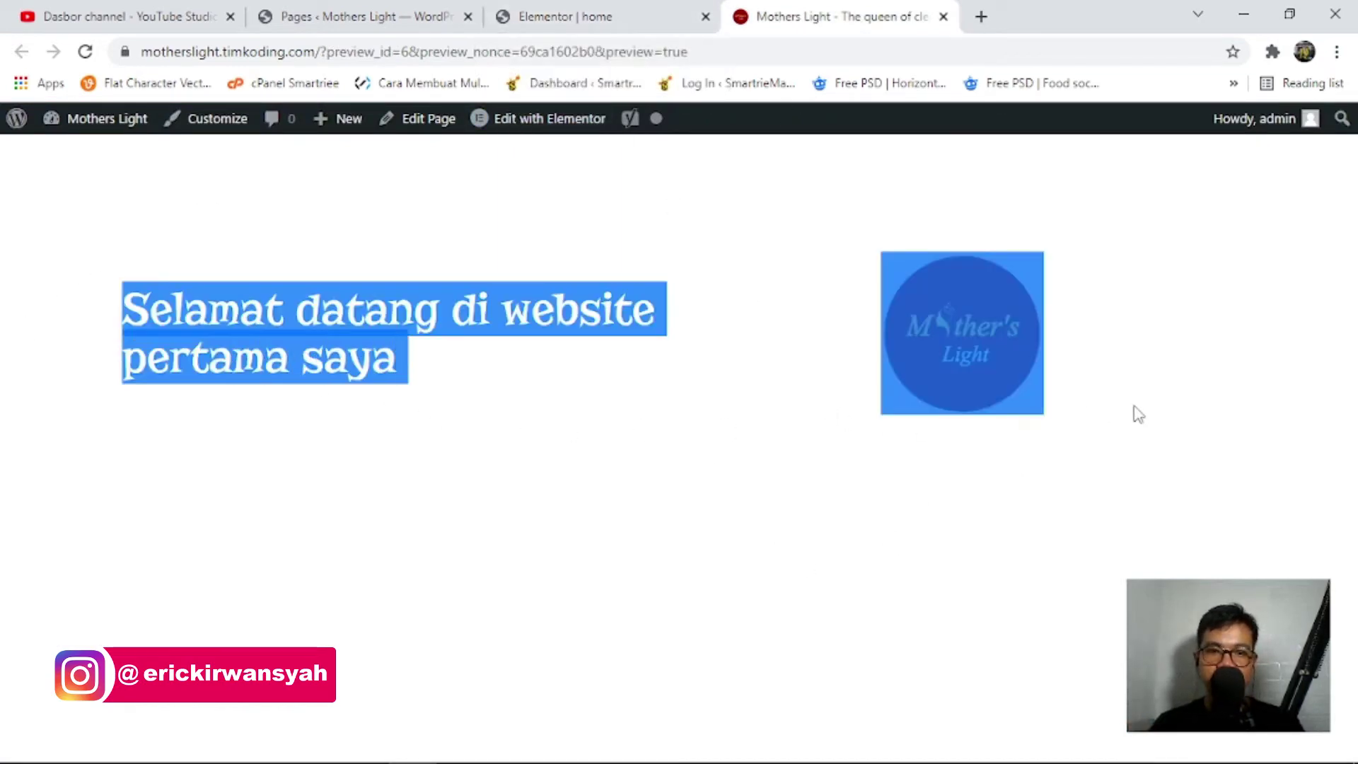
{"action": "left_click", "coordinate": [434, 553]}
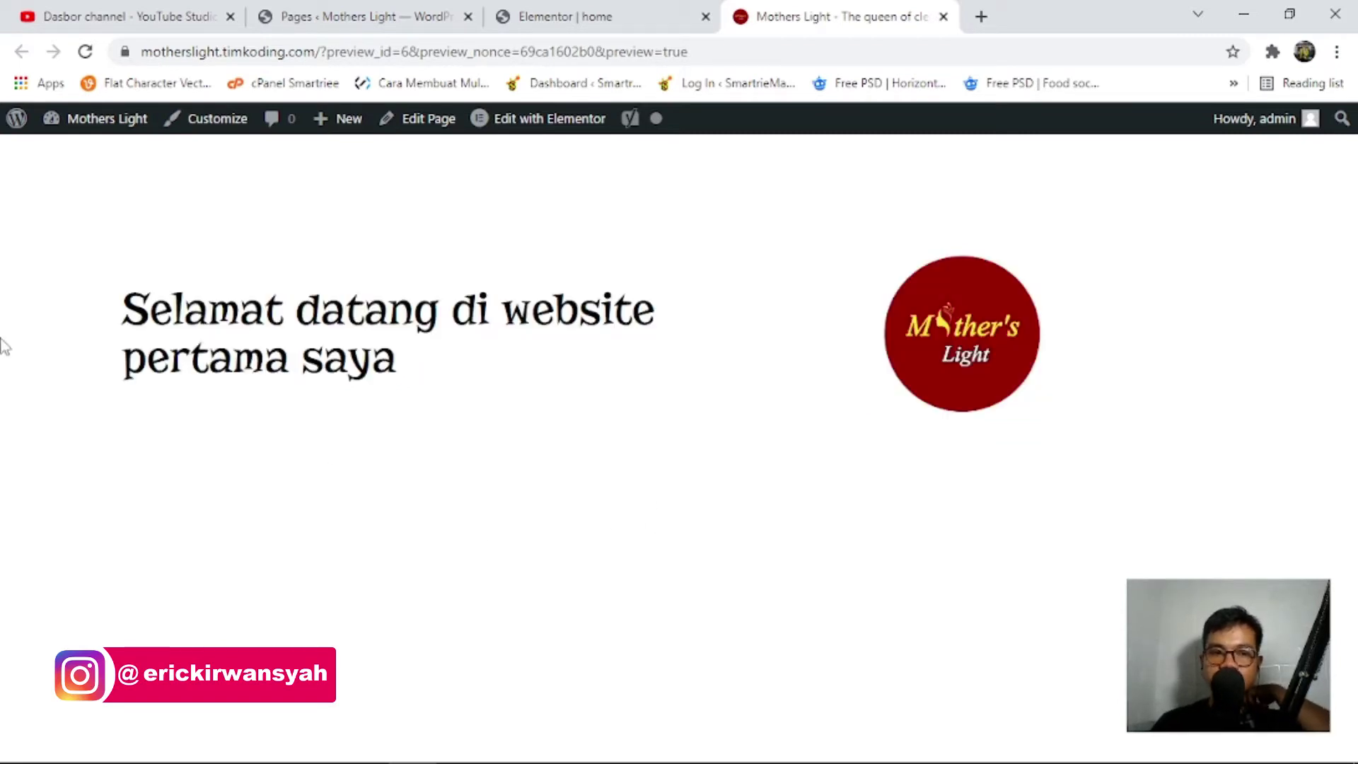
{"action": "left_click", "coordinate": [569, 15]}
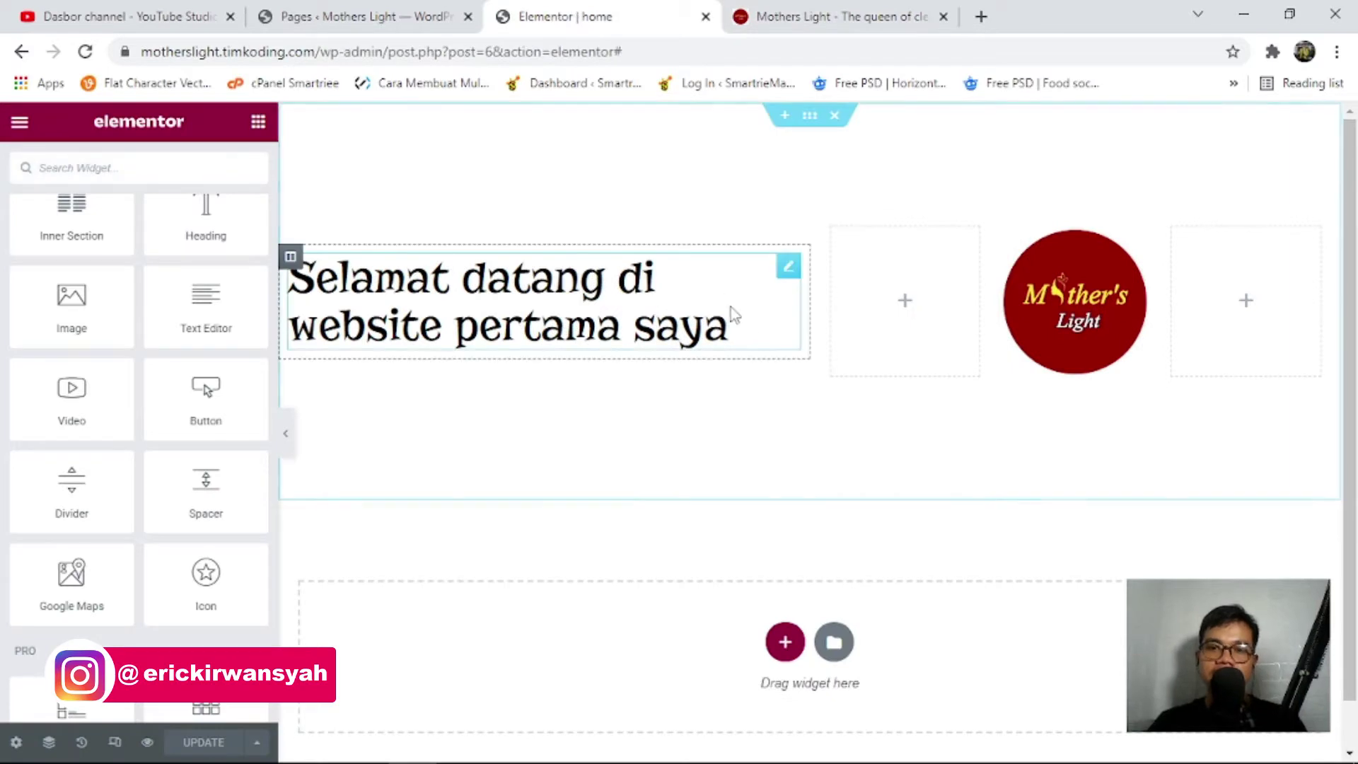
Try Full Width as the outer section's content width and update the page.
{"action": "left_click", "coordinate": [810, 117]}
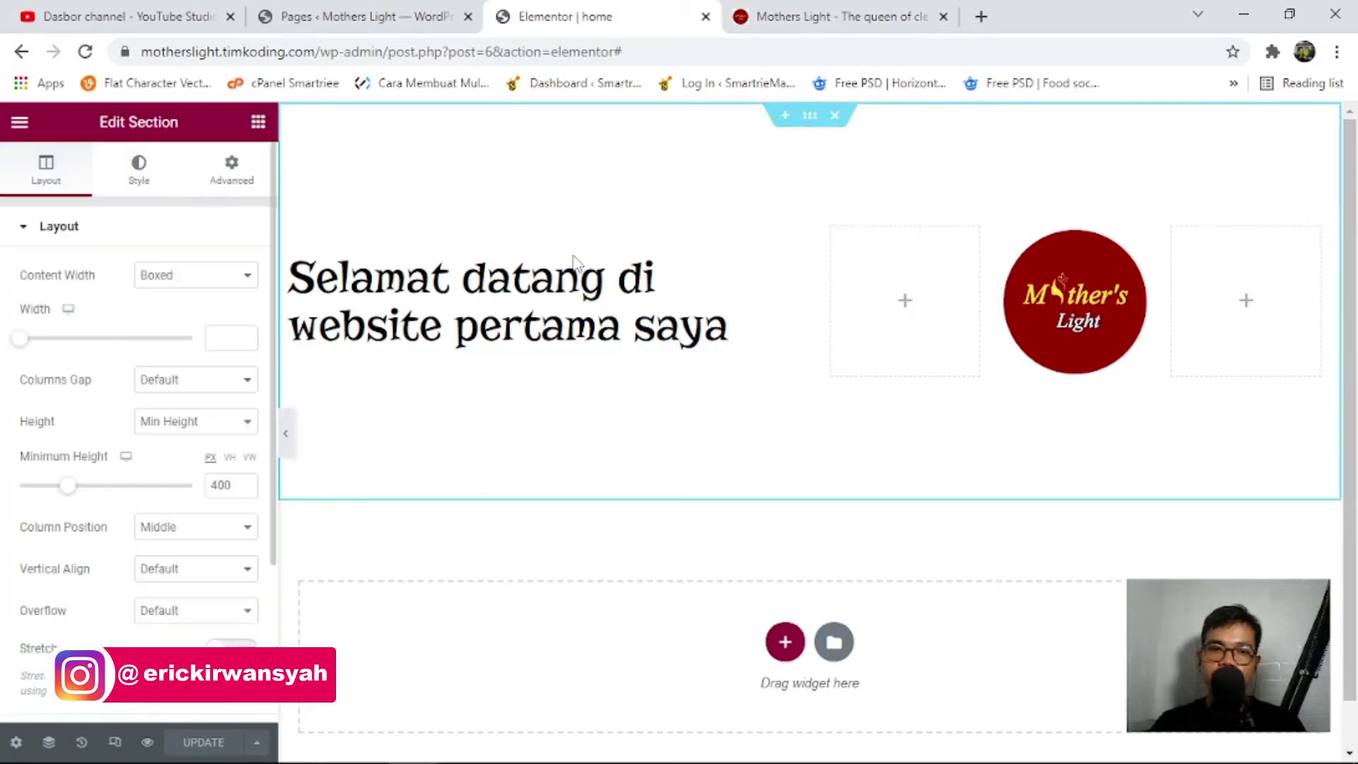
{"action": "left_click", "coordinate": [212, 275]}
{"action": "left_click", "coordinate": [206, 309]}
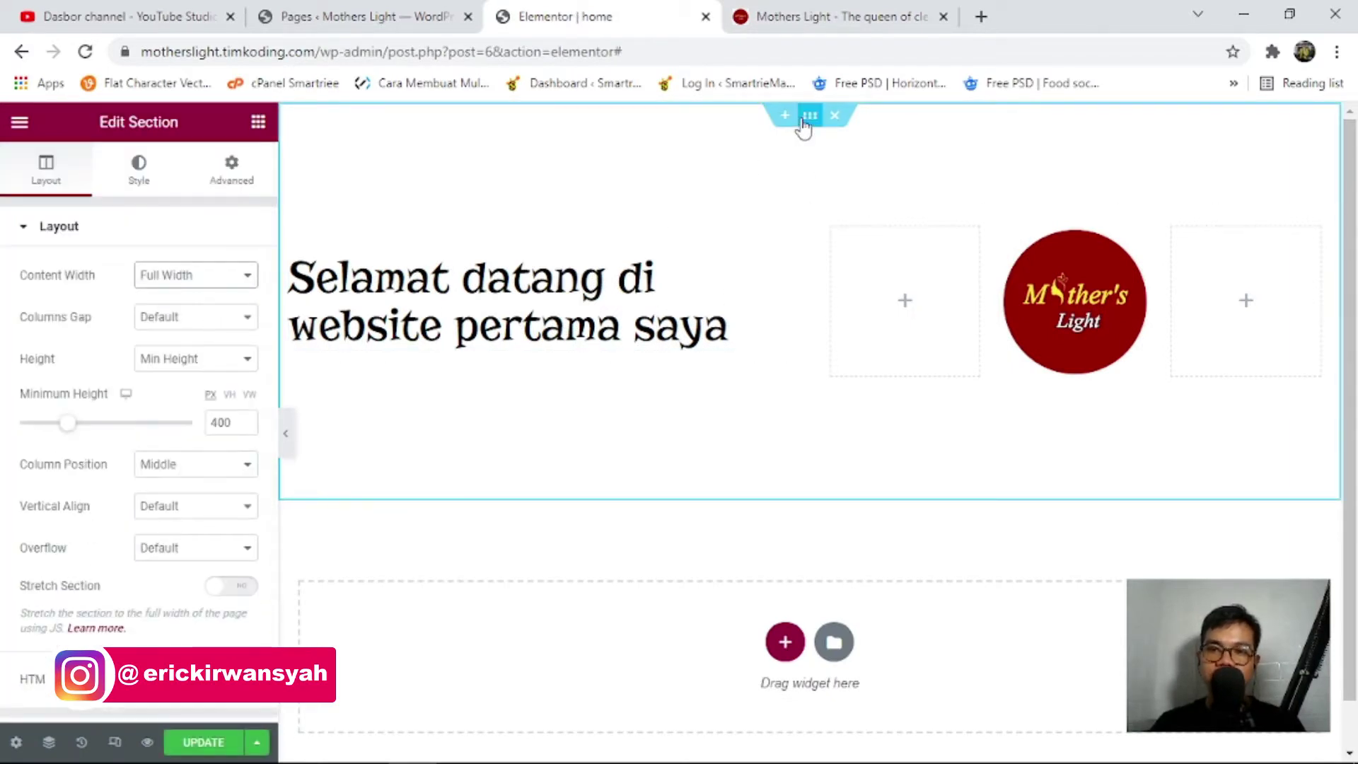
{"action": "left_click", "coordinate": [174, 275]}
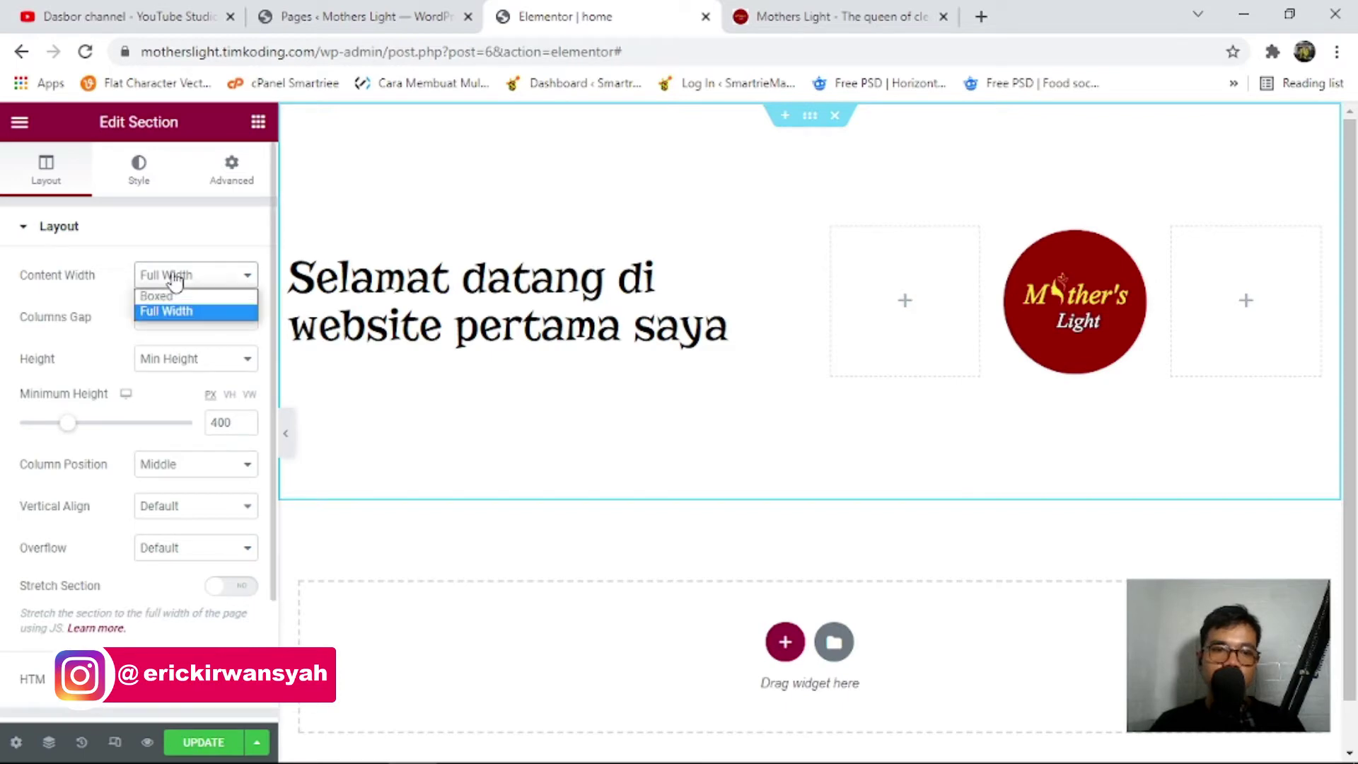
{"action": "left_click", "coordinate": [185, 310]}
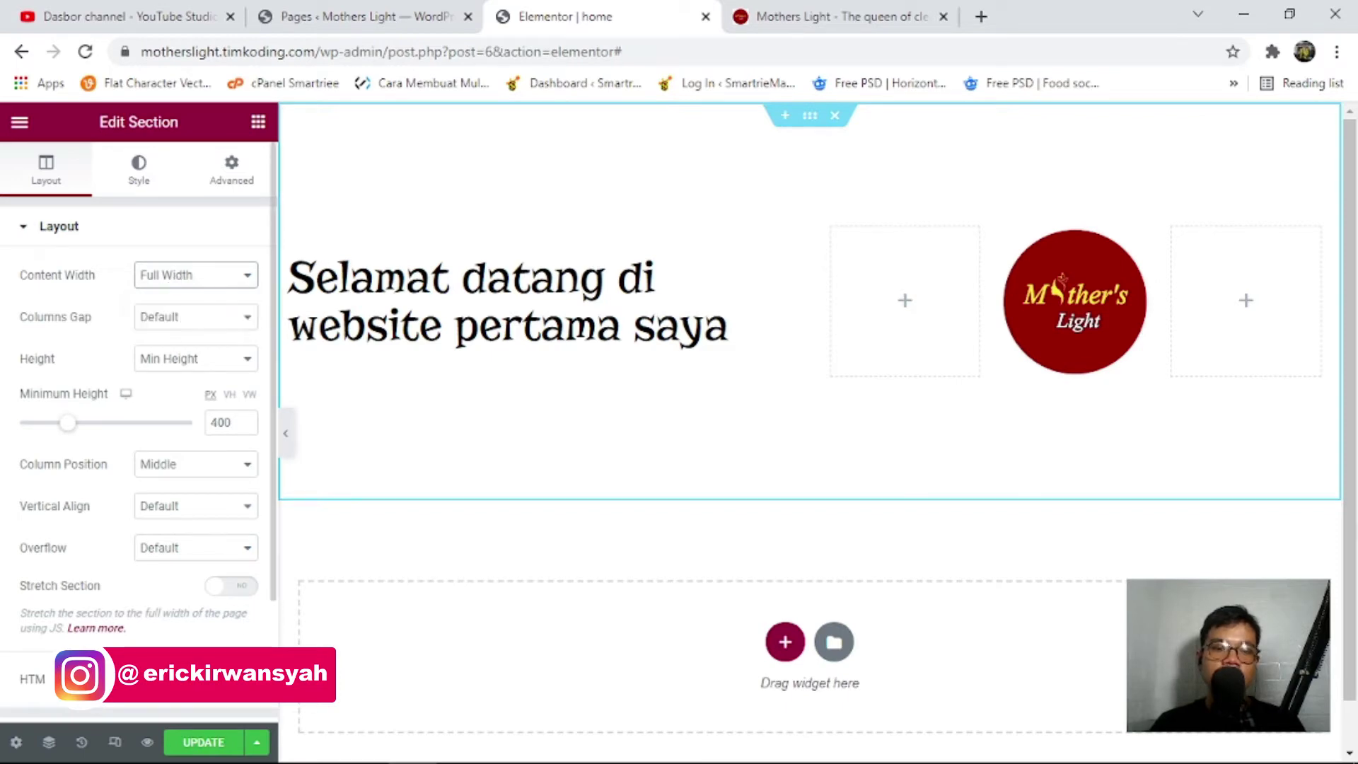
{"action": "left_click", "coordinate": [203, 742]}
Examine the heading's distance from the page edge and the logo's size in the updated page preview.
{"action": "left_click", "coordinate": [790, 9]}
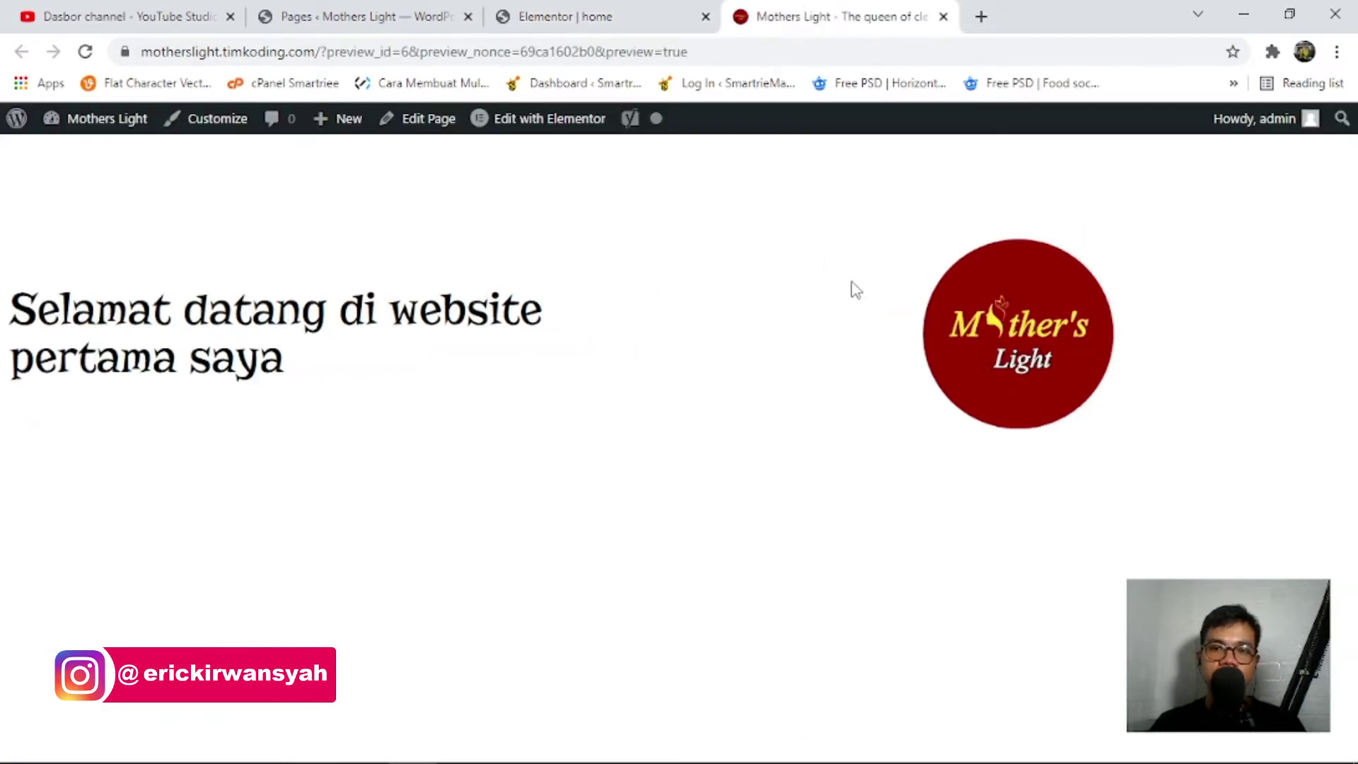
{"action": "left_click_drag", "start_coordinate": [2, 310], "coordinate": [1049, 500]}
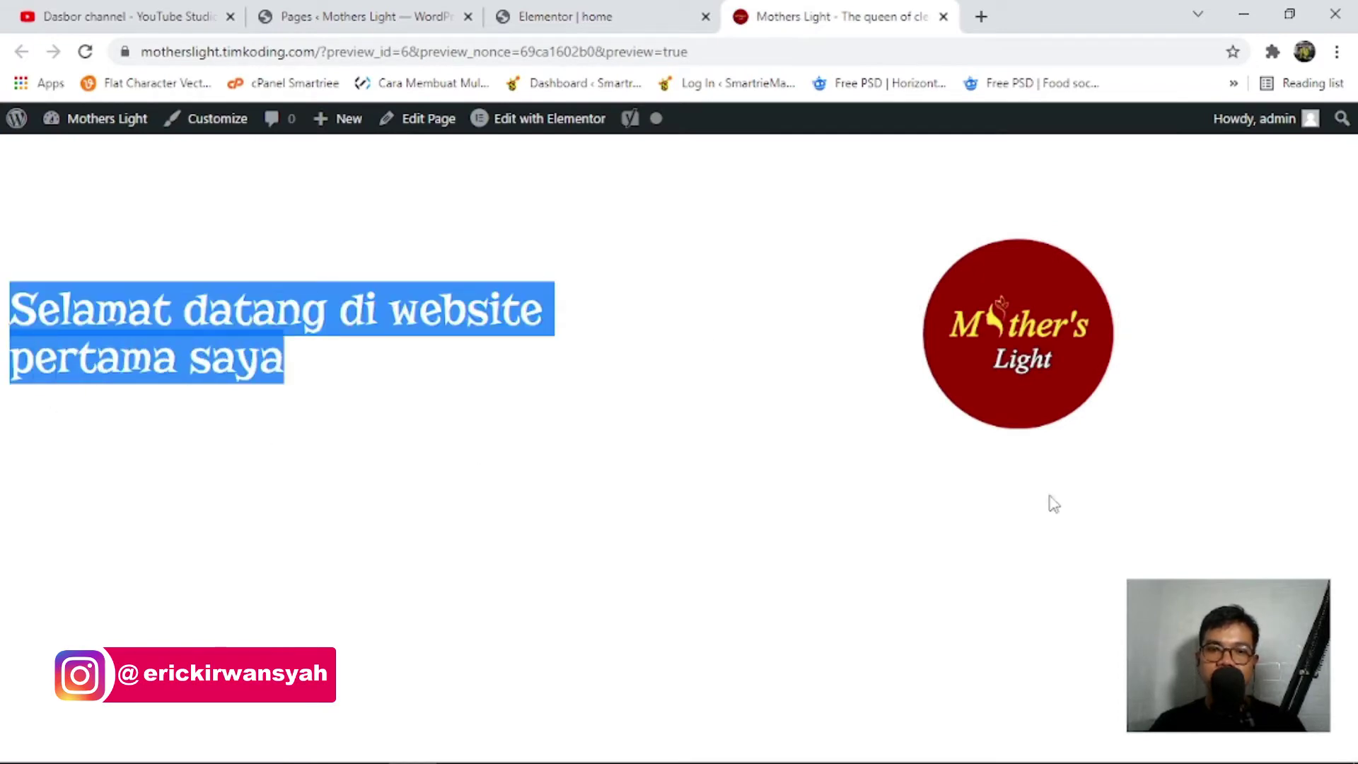
{"action": "left_click", "coordinate": [599, 429]}
{"action": "left_click_drag", "start_coordinate": [2, 283], "coordinate": [3, 466]}
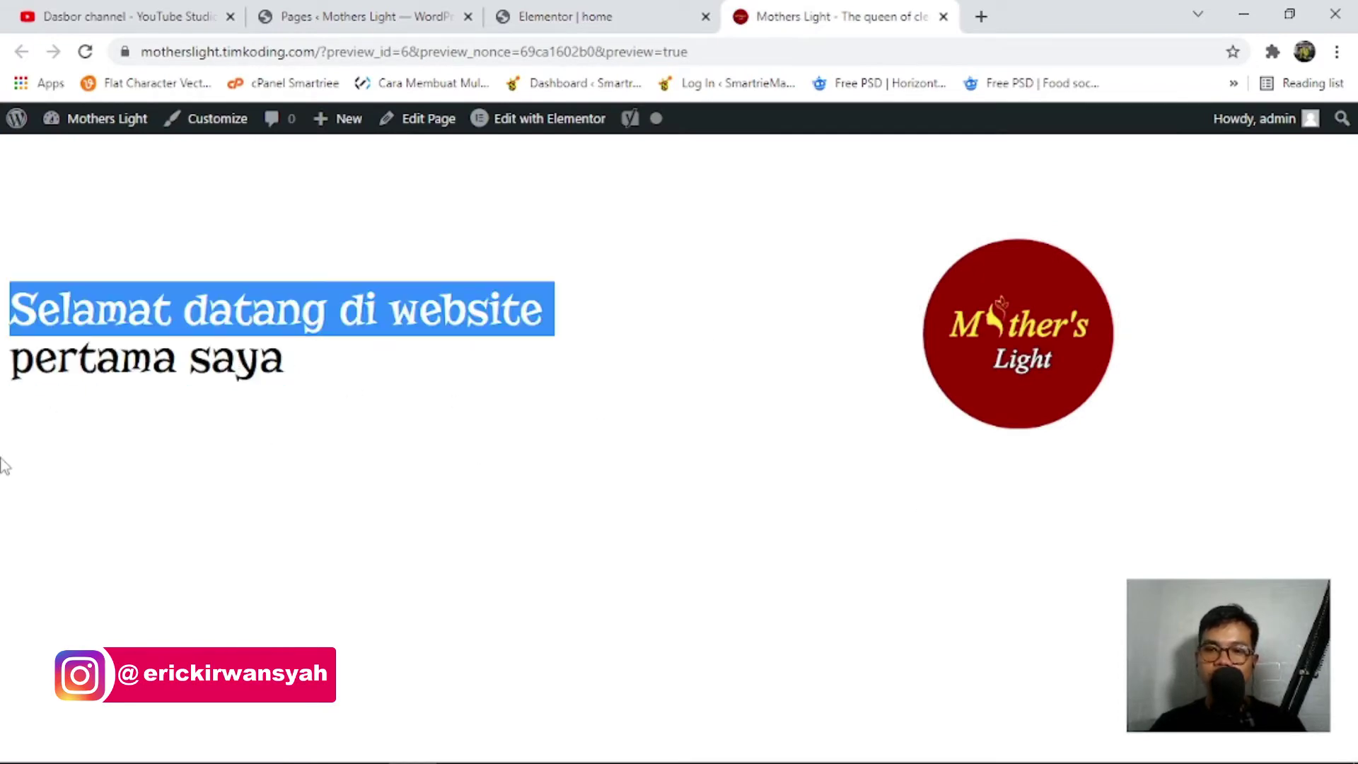
{"action": "left_click", "coordinate": [116, 298]}
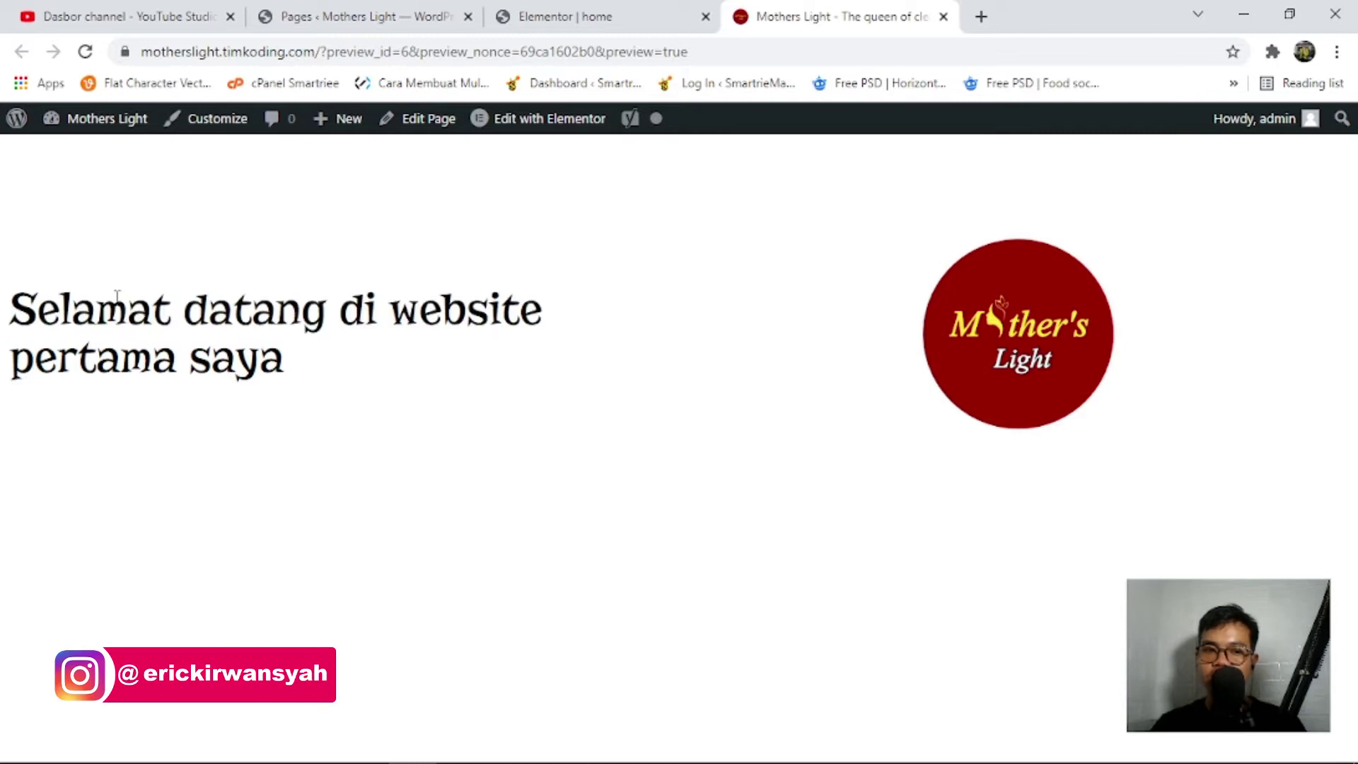
{"action": "left_click_drag", "start_coordinate": [117, 298], "coordinate": [144, 514]}
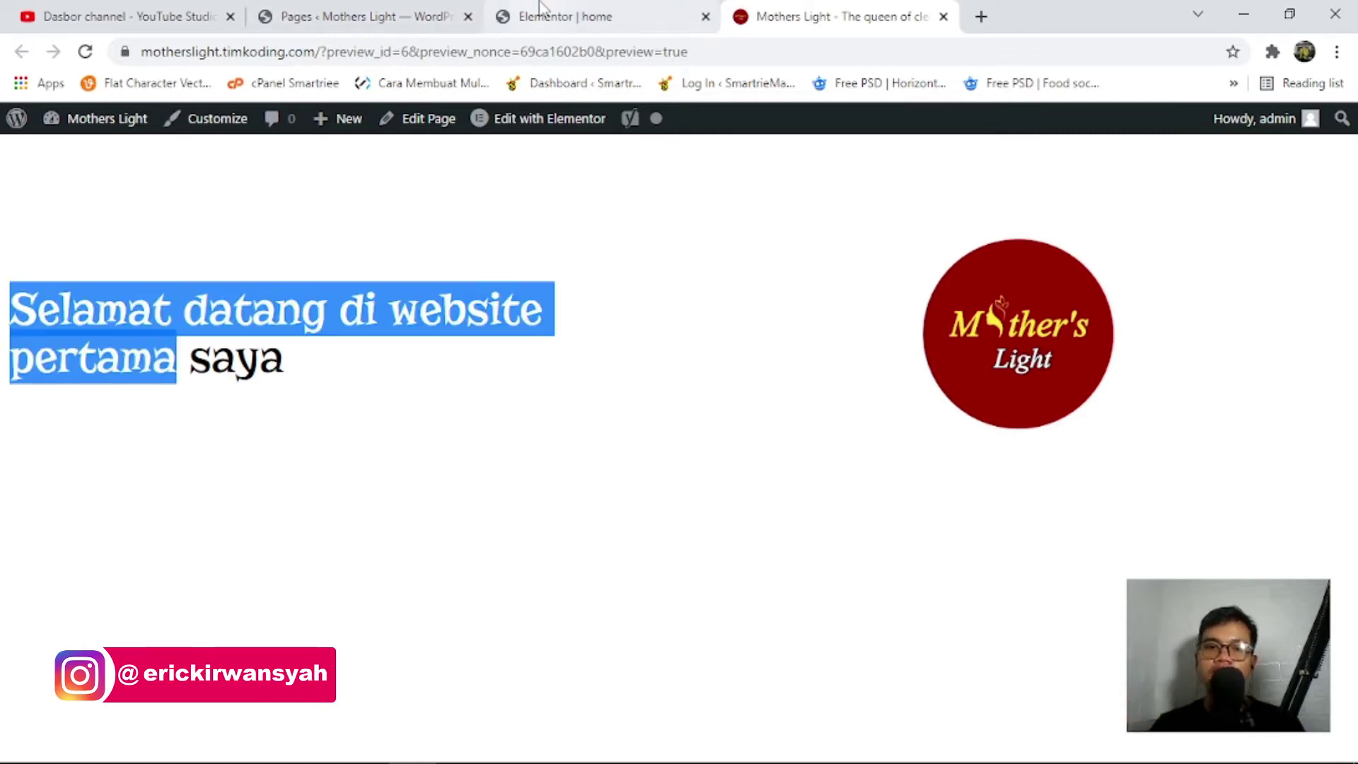
{"action": "left_click", "coordinate": [421, 373]}
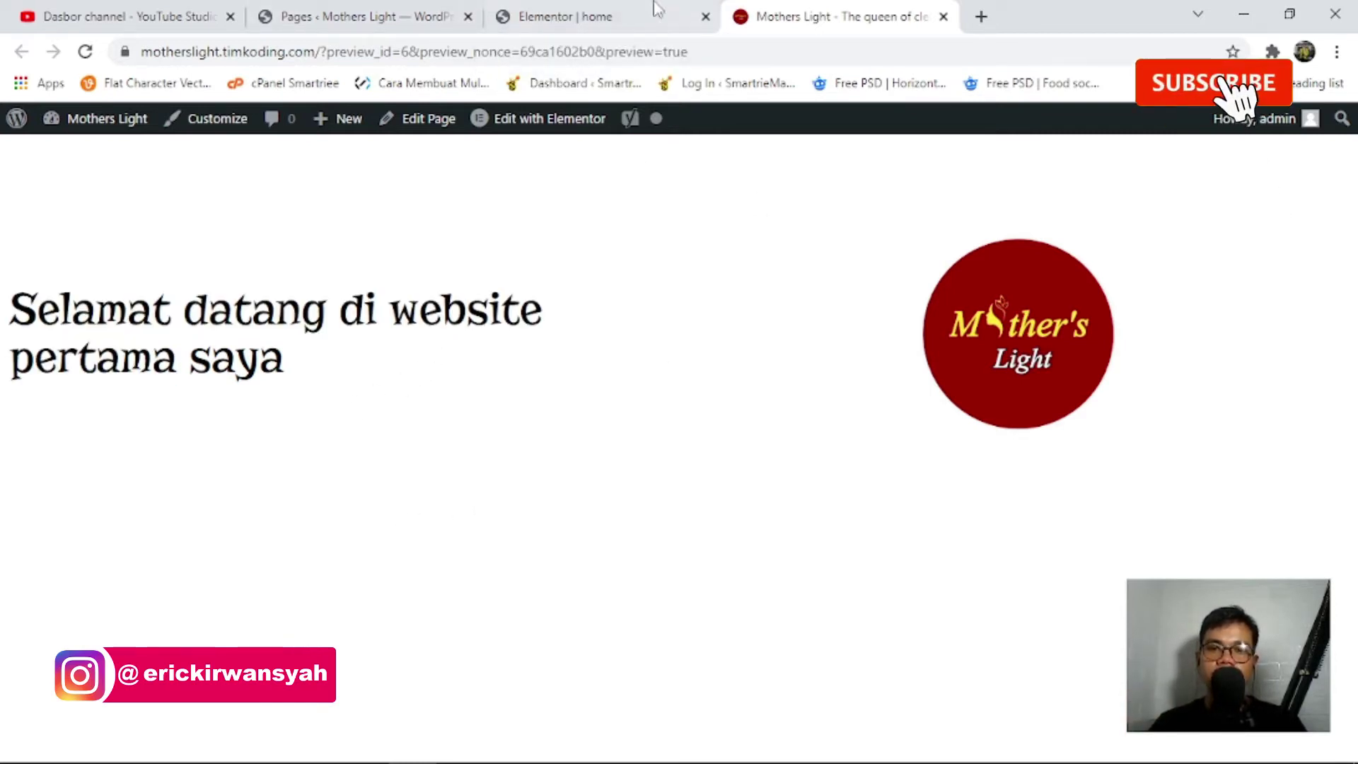
Return the outer section's content width to Boxed.
{"action": "left_click", "coordinate": [612, 10]}
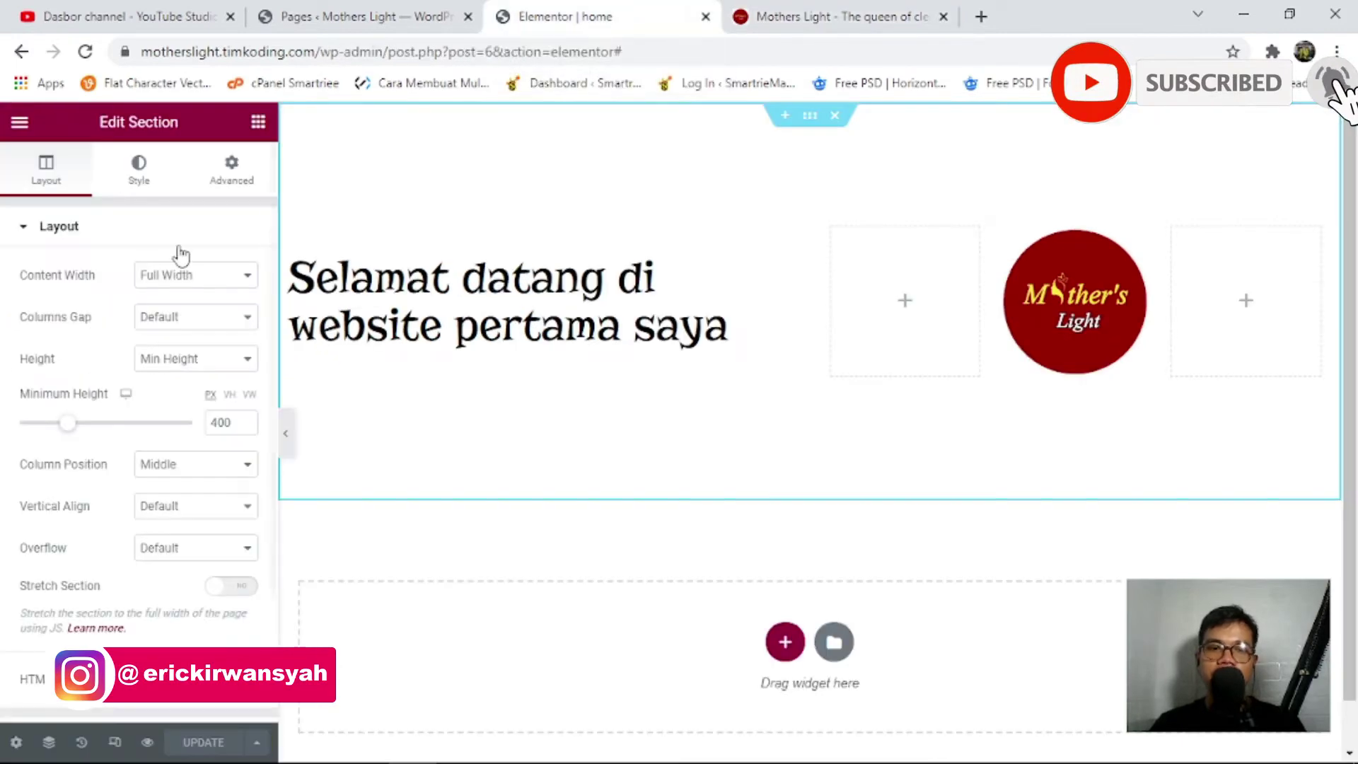
{"action": "left_click", "coordinate": [148, 279]}
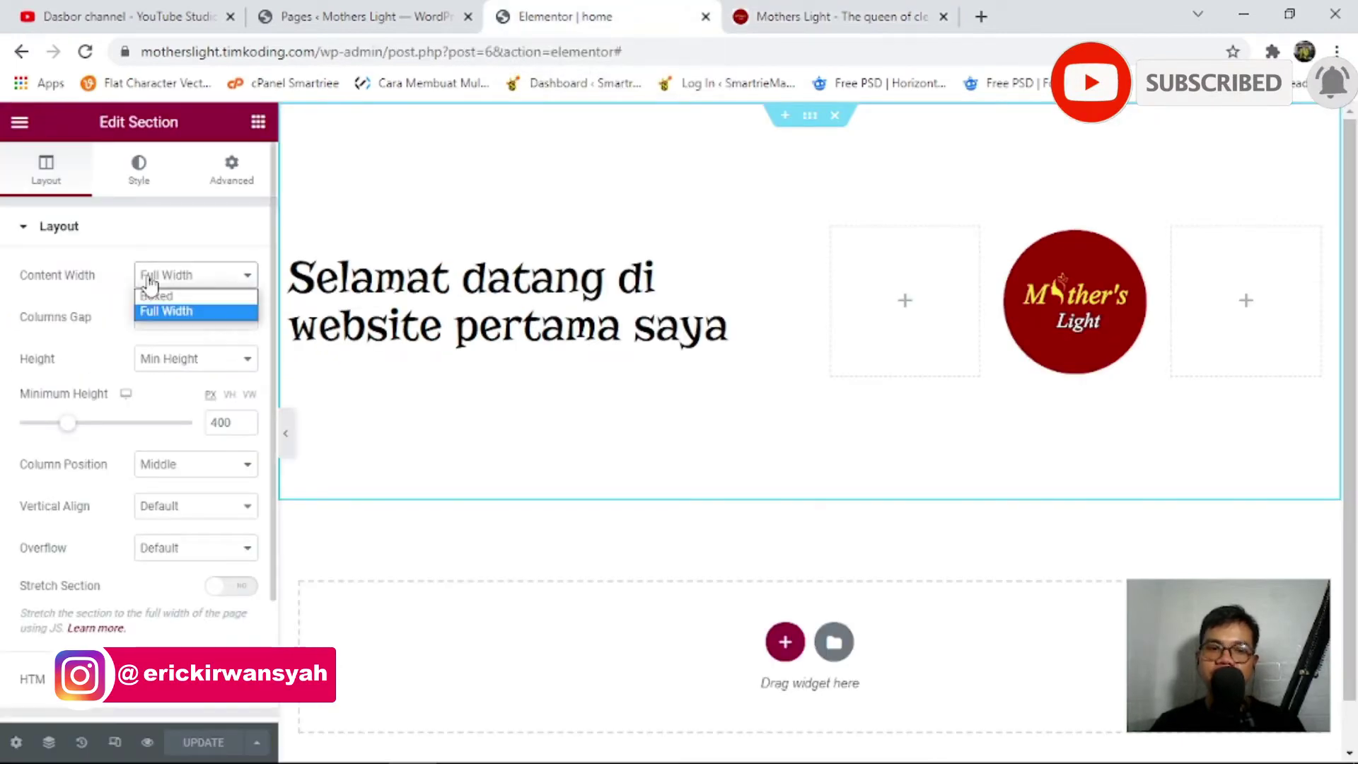
{"action": "left_click", "coordinate": [197, 296]}
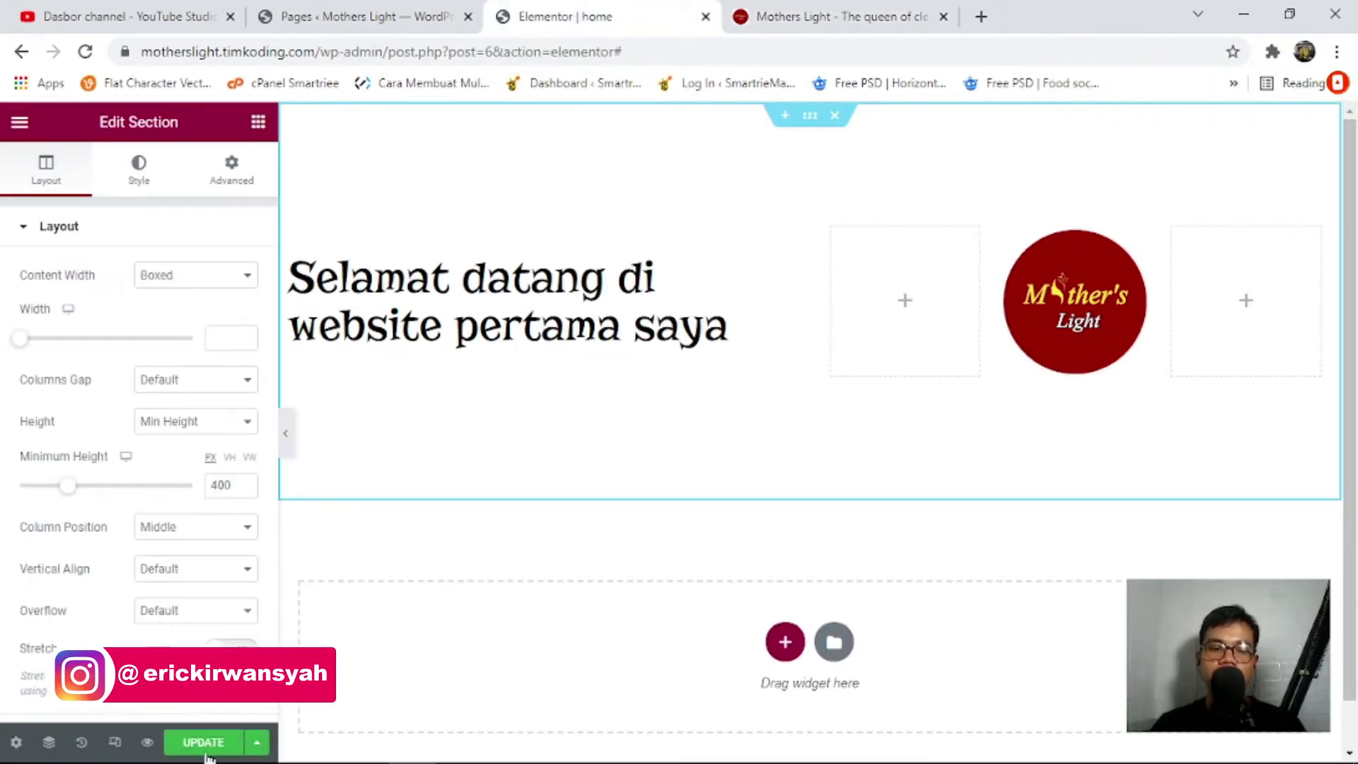
Reload the page preview and compare the boxed heading and logo placement with the editor's layout.
{"action": "left_click", "coordinate": [804, 15]}
{"action": "key", "text": "F5"}
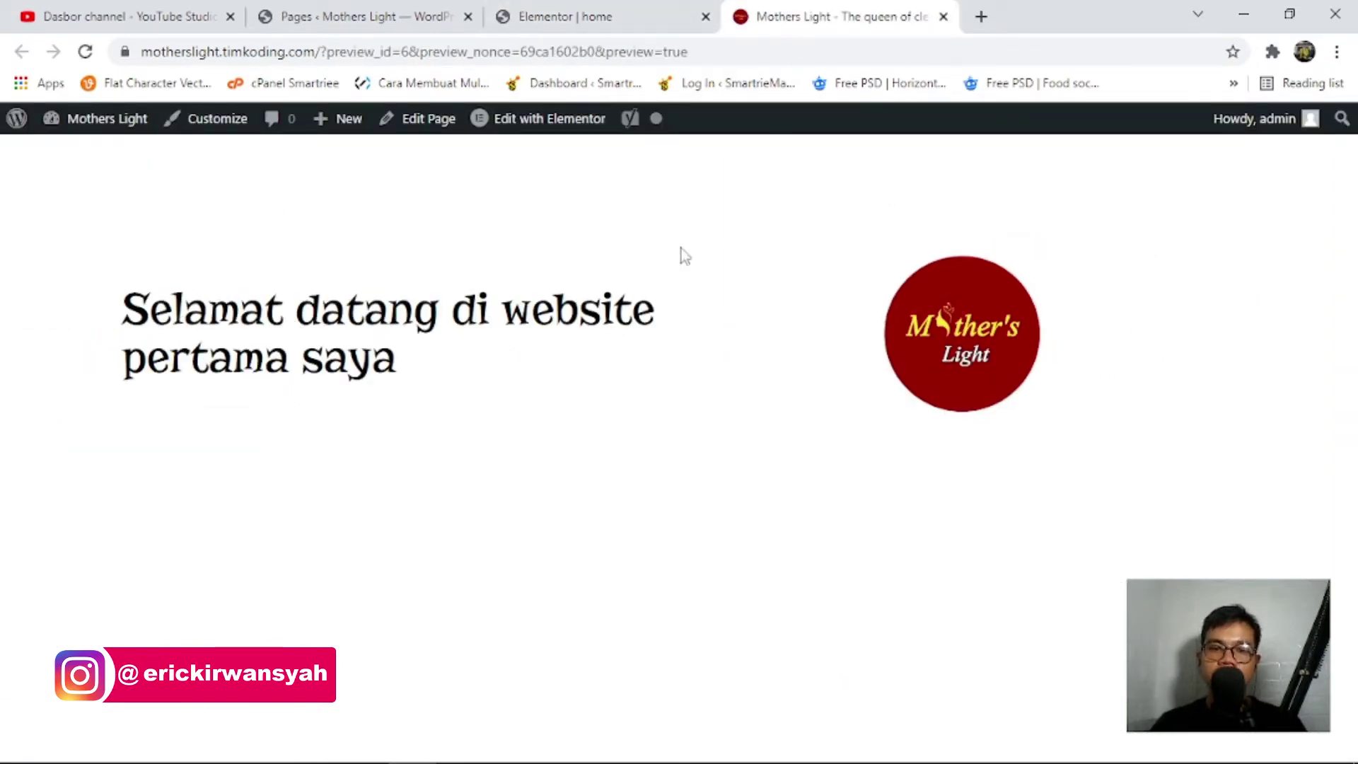
{"action": "left_click_drag", "start_coordinate": [115, 304], "coordinate": [538, 470]}
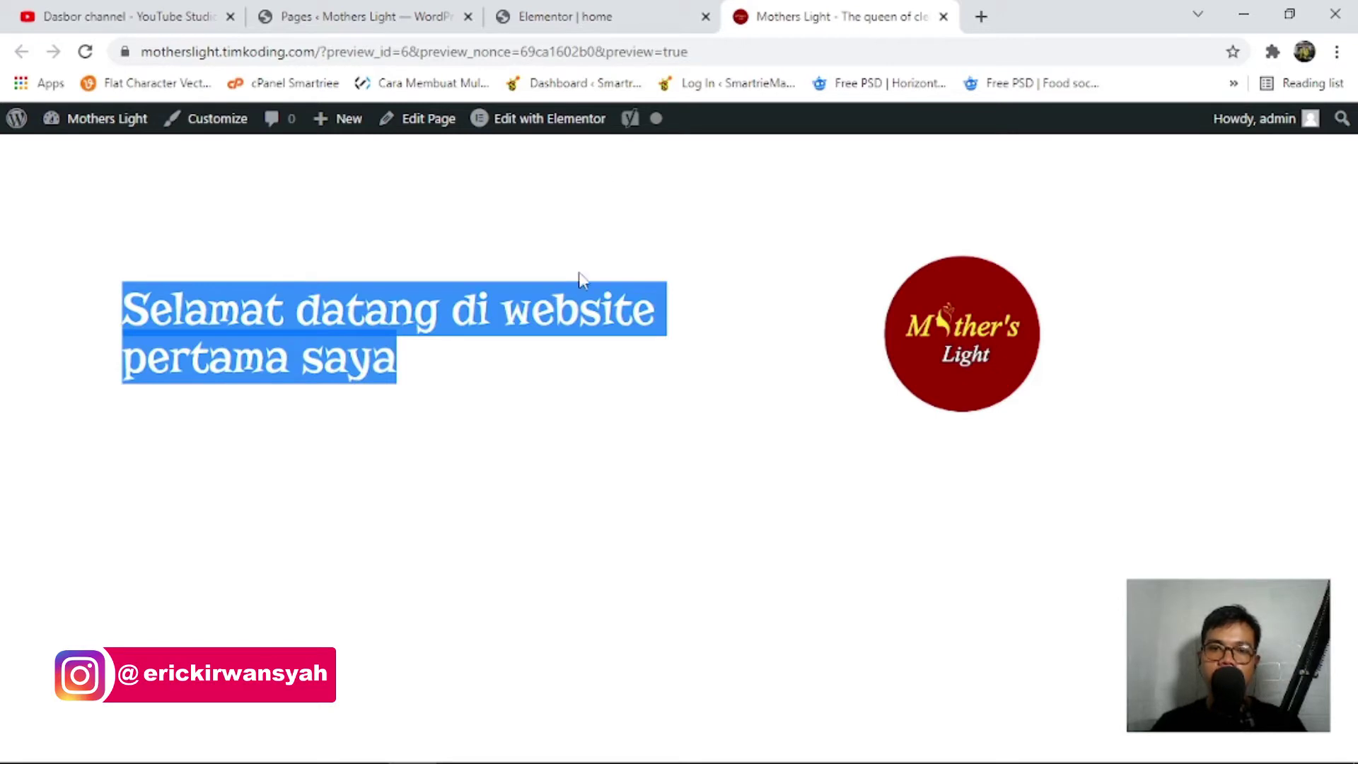
{"action": "left_click", "coordinate": [640, 13]}
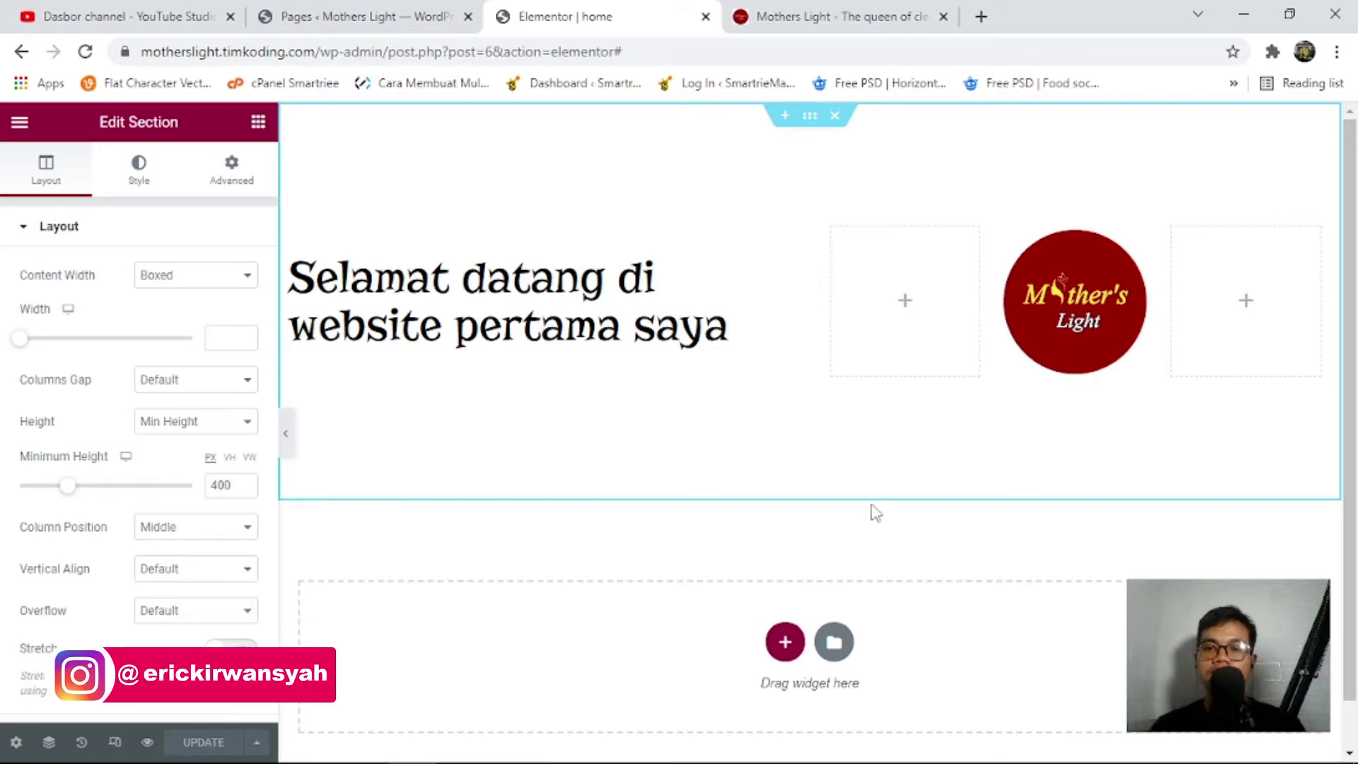
{"action": "left_click", "coordinate": [764, 14]}
{"action": "left_click", "coordinate": [718, 500]}
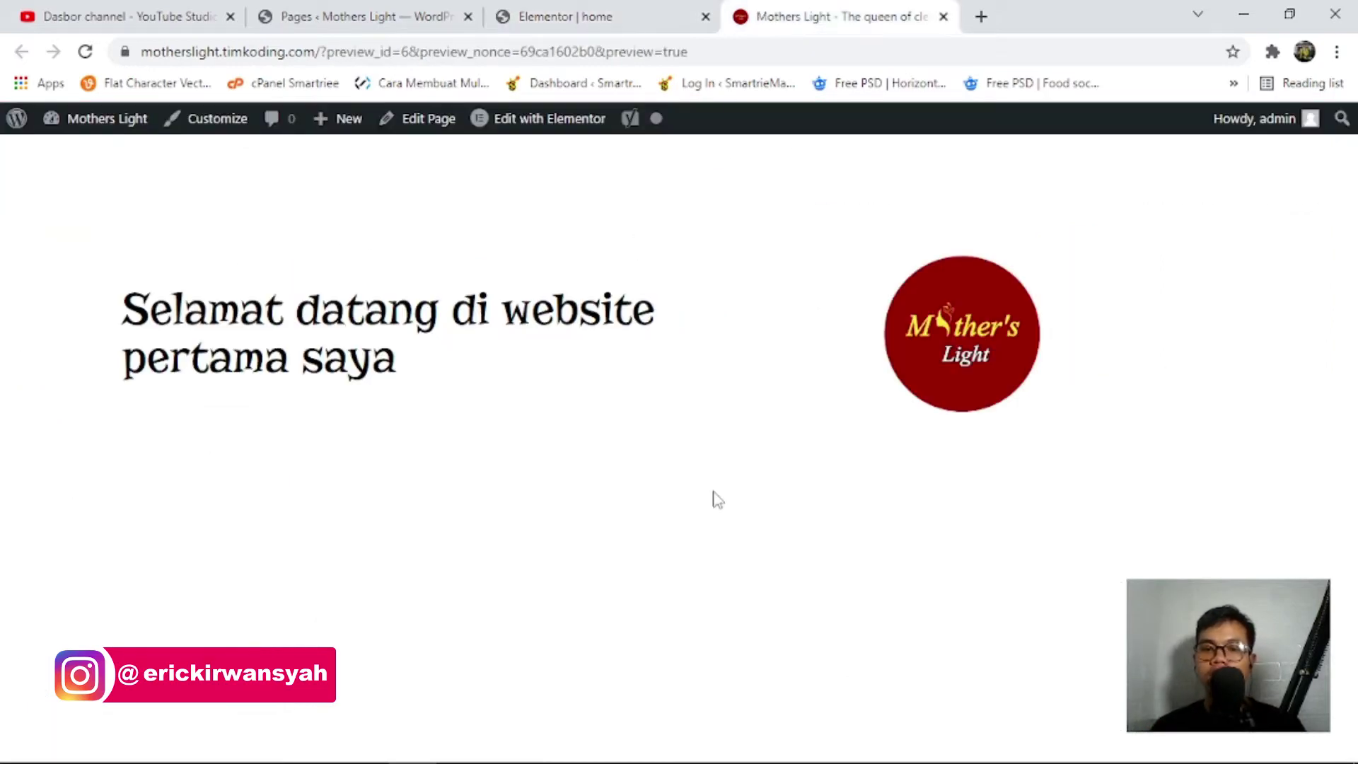
{"action": "left_click_drag", "start_coordinate": [114, 357], "coordinate": [1218, 382]}
{"action": "left_click", "coordinate": [564, 498]}
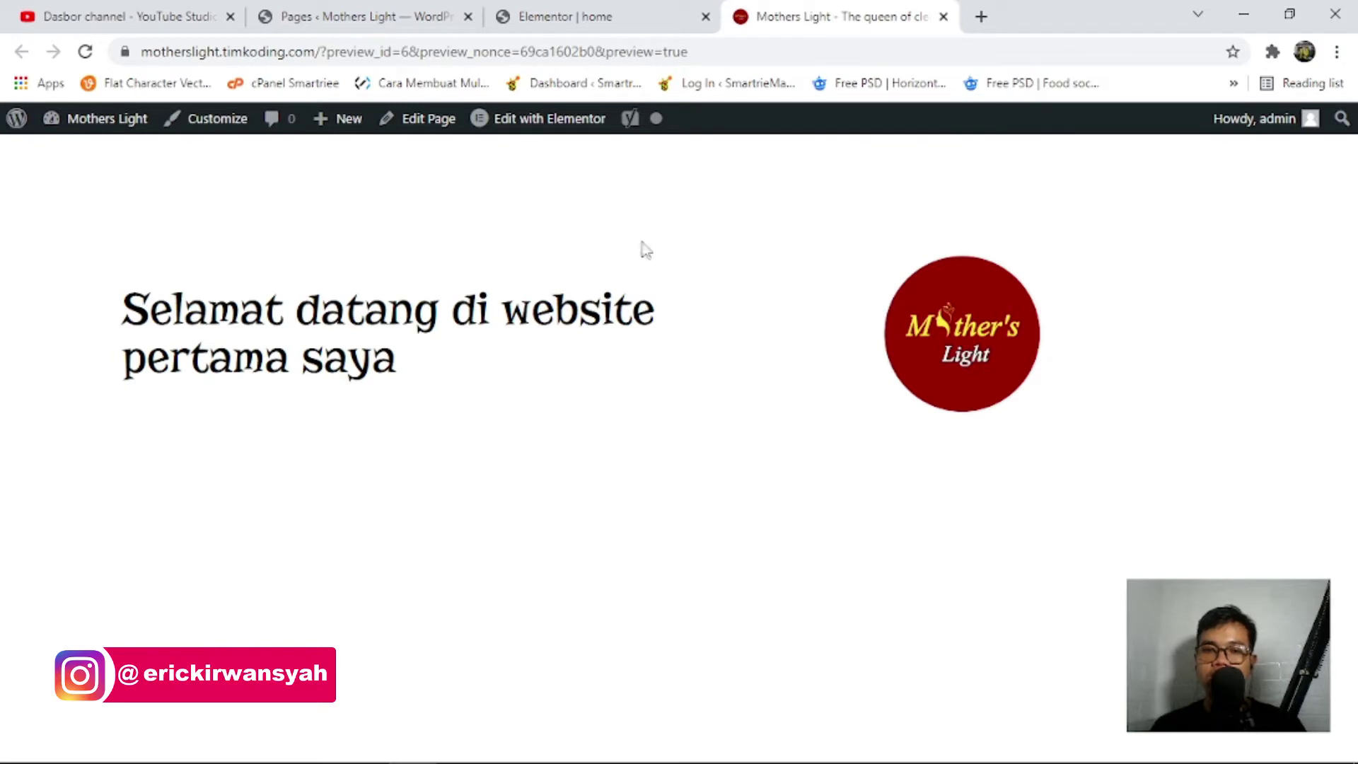
{"action": "left_click_drag", "start_coordinate": [113, 277], "coordinate": [1037, 536]}
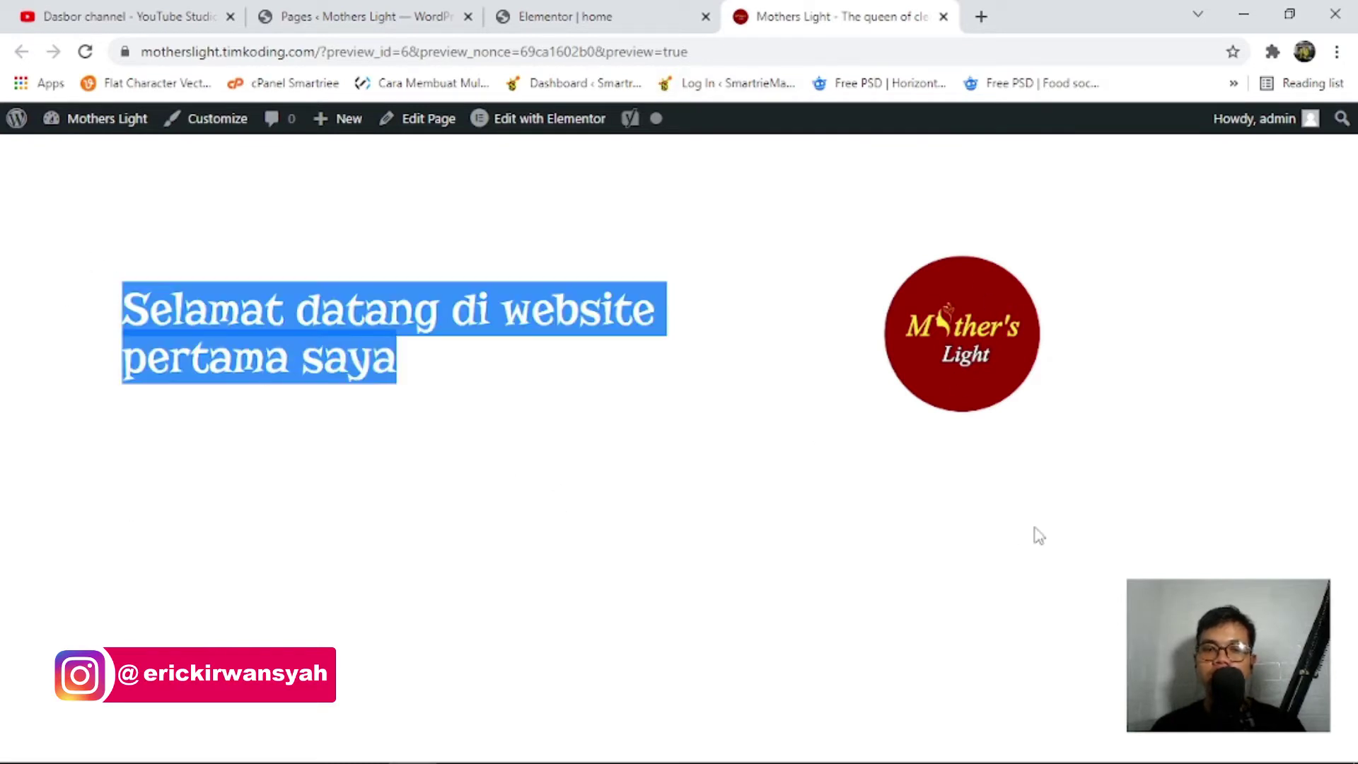
{"action": "left_click", "coordinate": [845, 386]}
{"action": "left_click", "coordinate": [556, 14]}
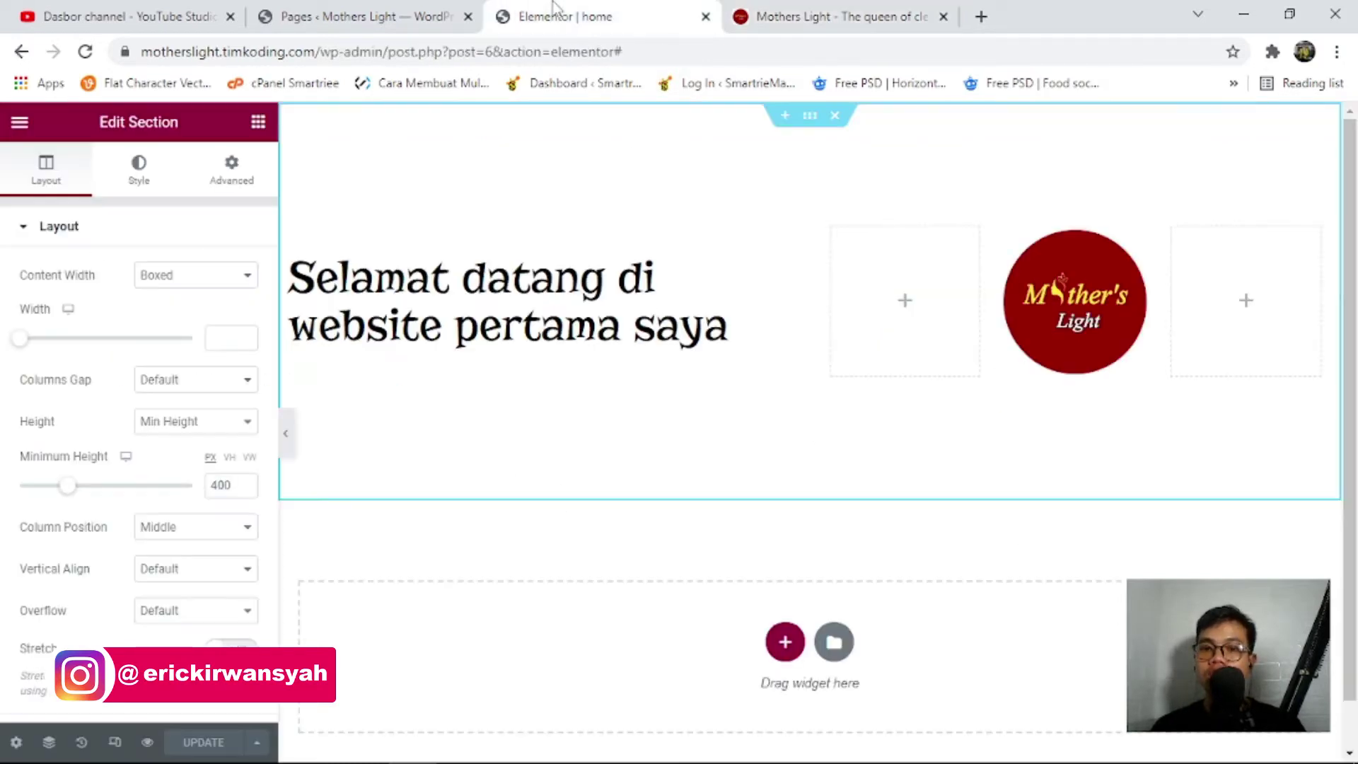
{"action": "left_click", "coordinate": [744, 23]}
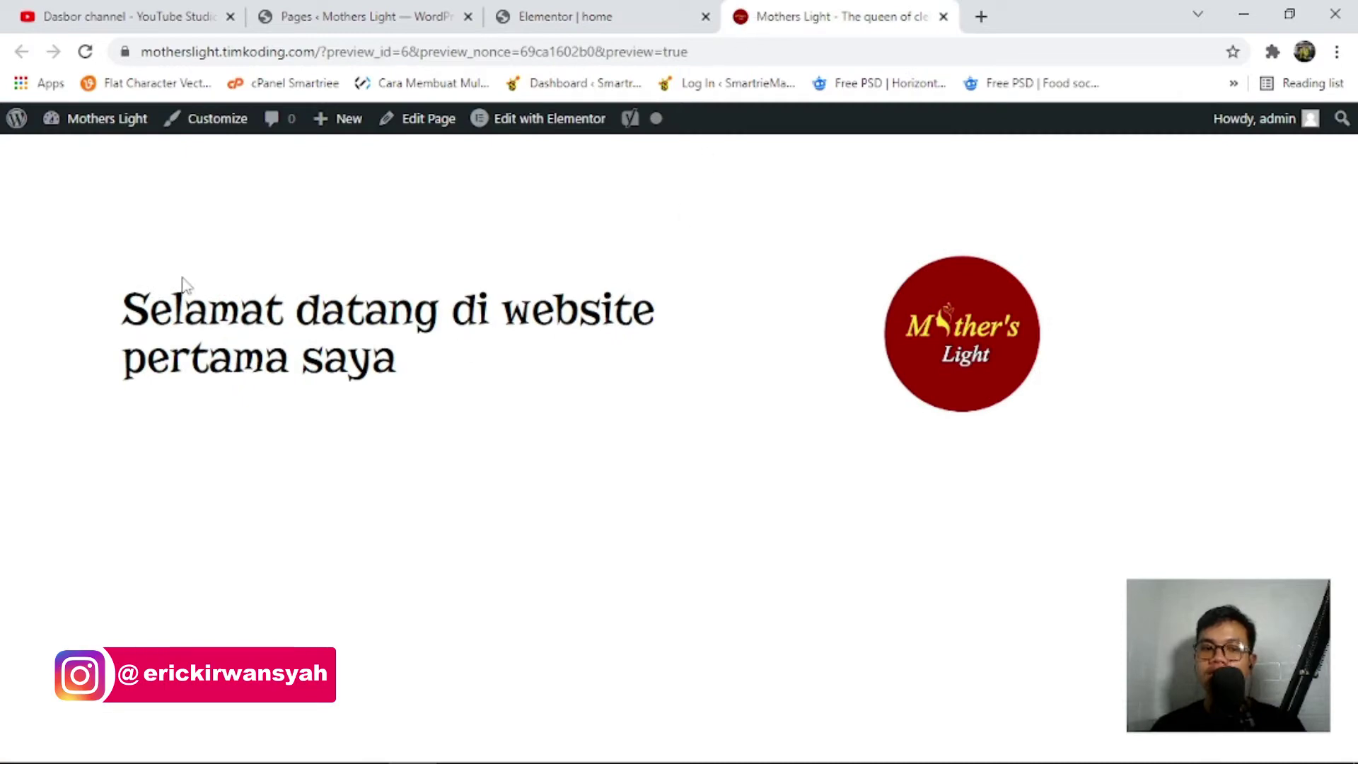
{"action": "left_click_drag", "start_coordinate": [126, 283], "coordinate": [473, 453]}
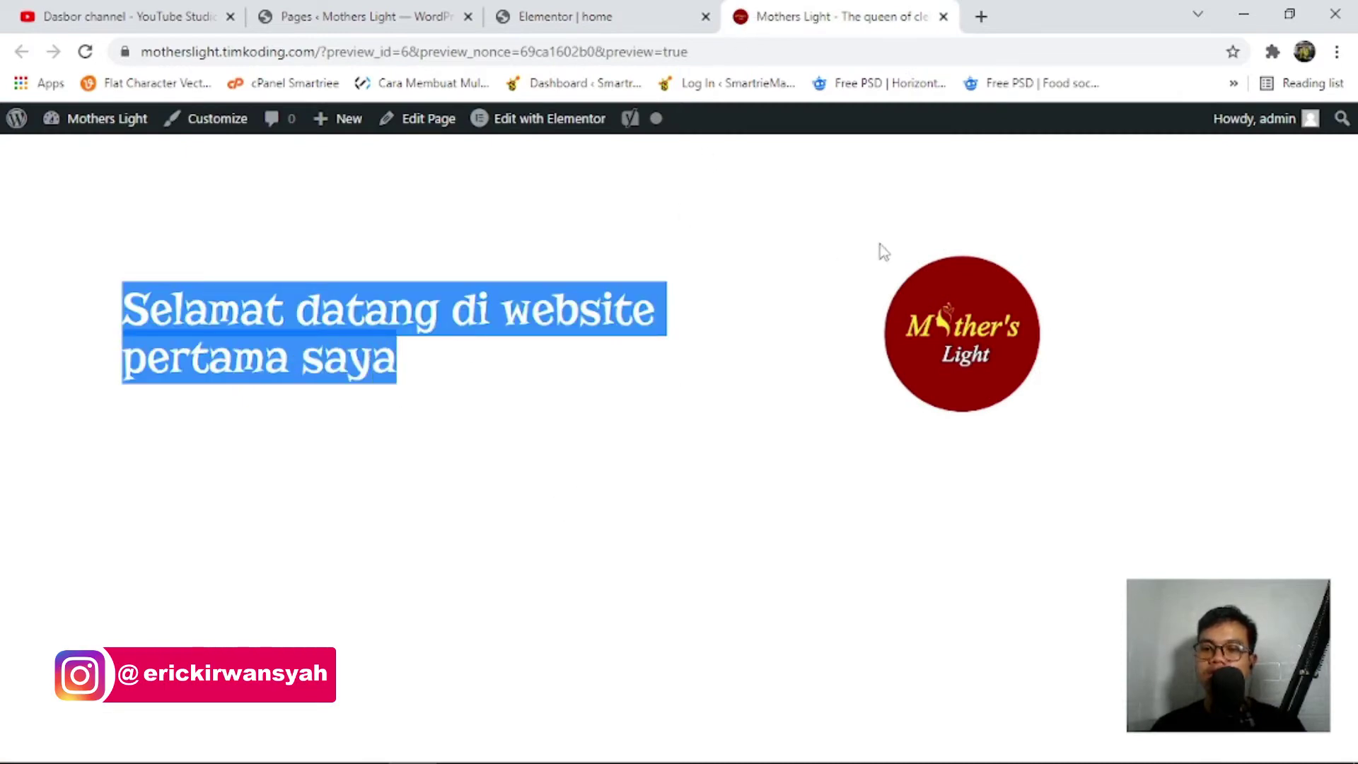
{"action": "left_click_drag", "start_coordinate": [879, 248], "coordinate": [1346, 595]}
{"action": "left_click", "coordinate": [1105, 583]}
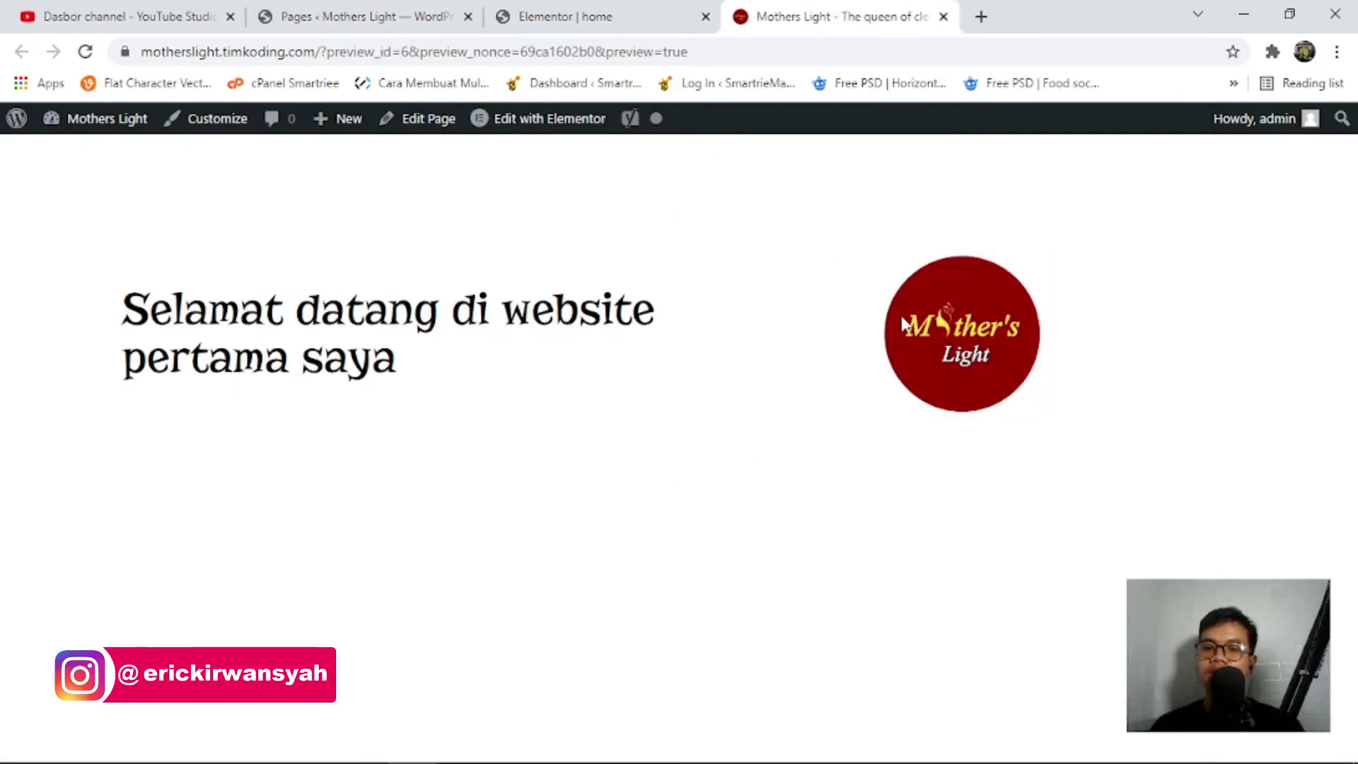
{"action": "left_click", "coordinate": [566, 17]}
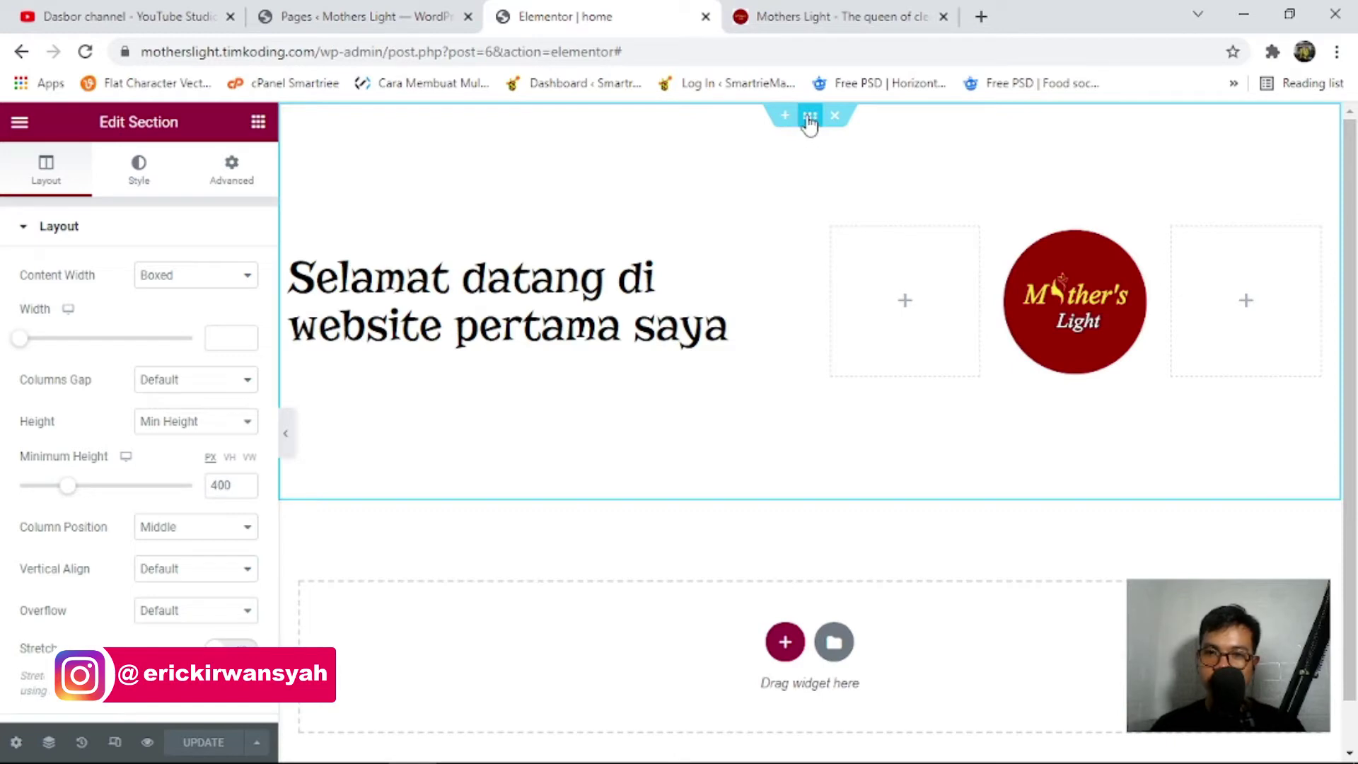
Give the outer section a classic background in bright green.
{"action": "left_click", "coordinate": [136, 173]}
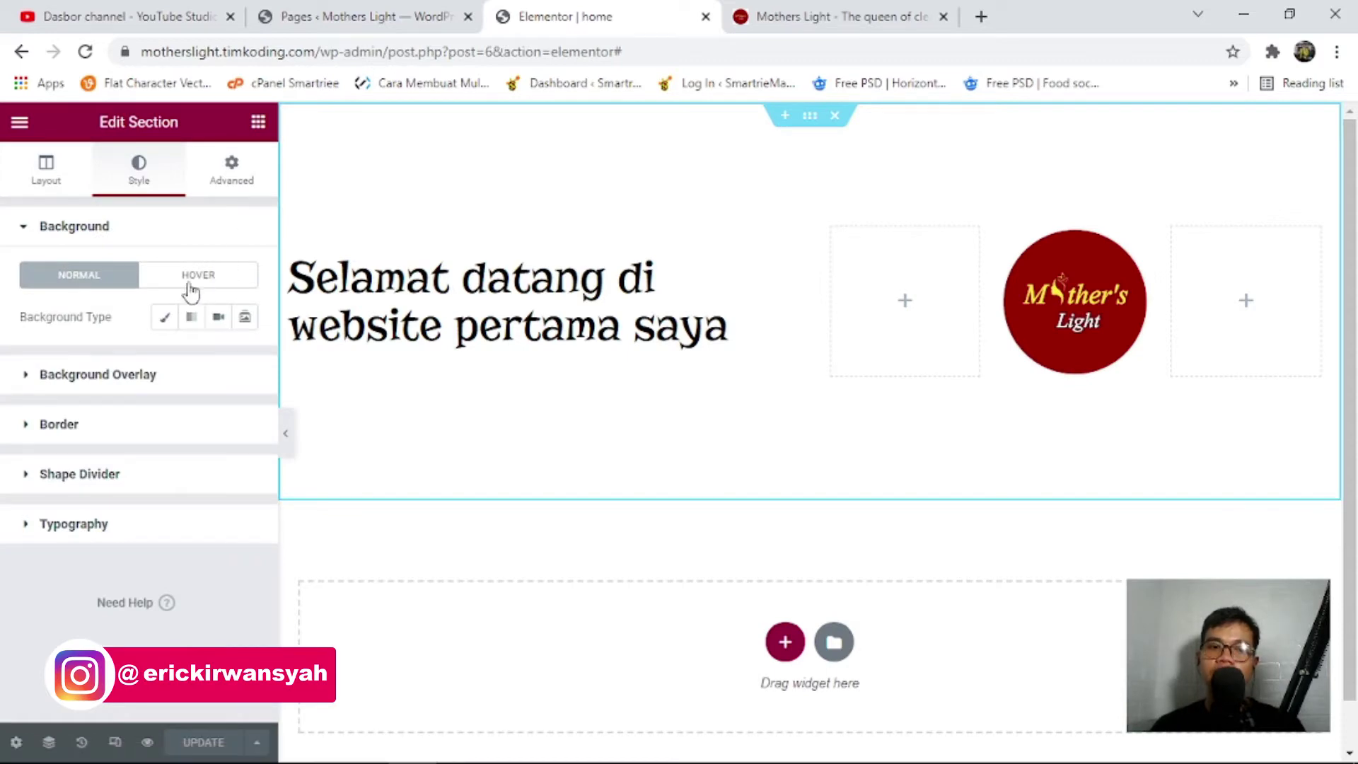
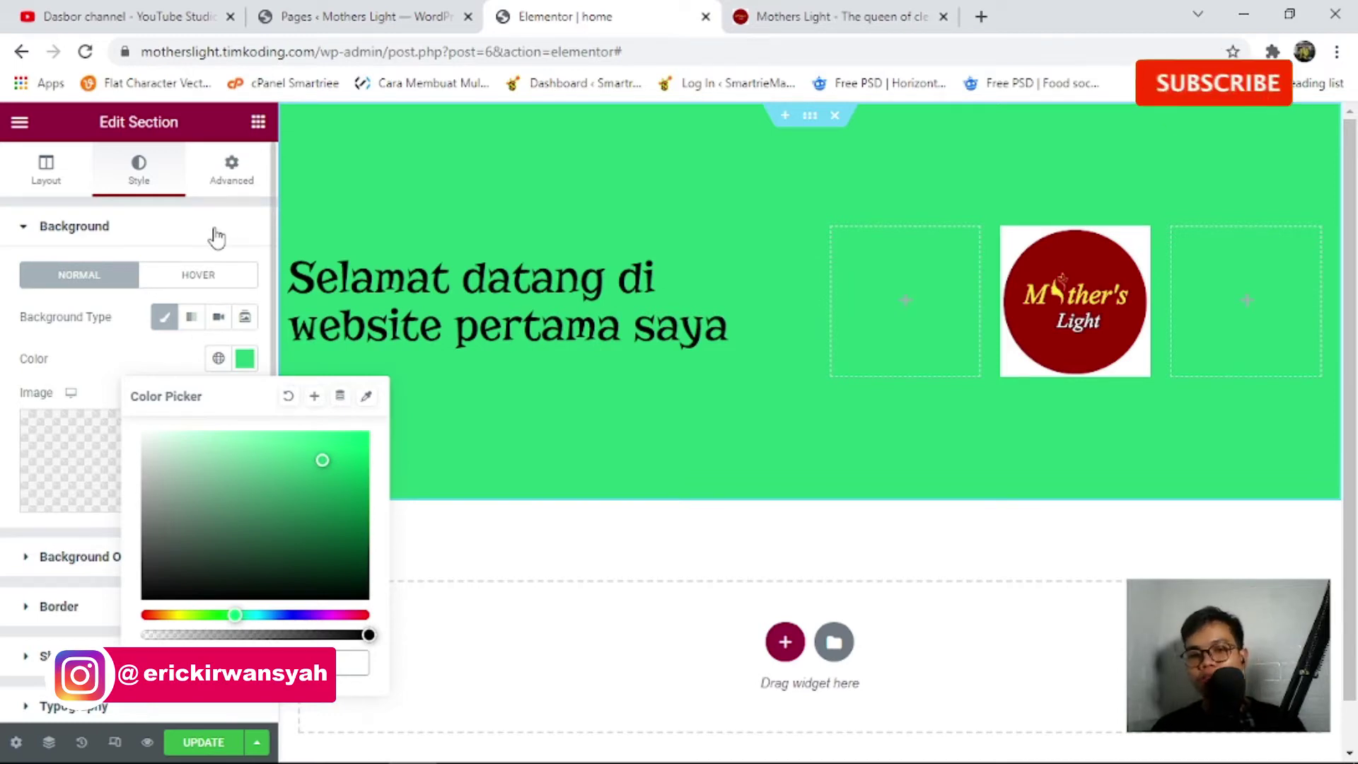
{"action": "left_click", "coordinate": [215, 234]}
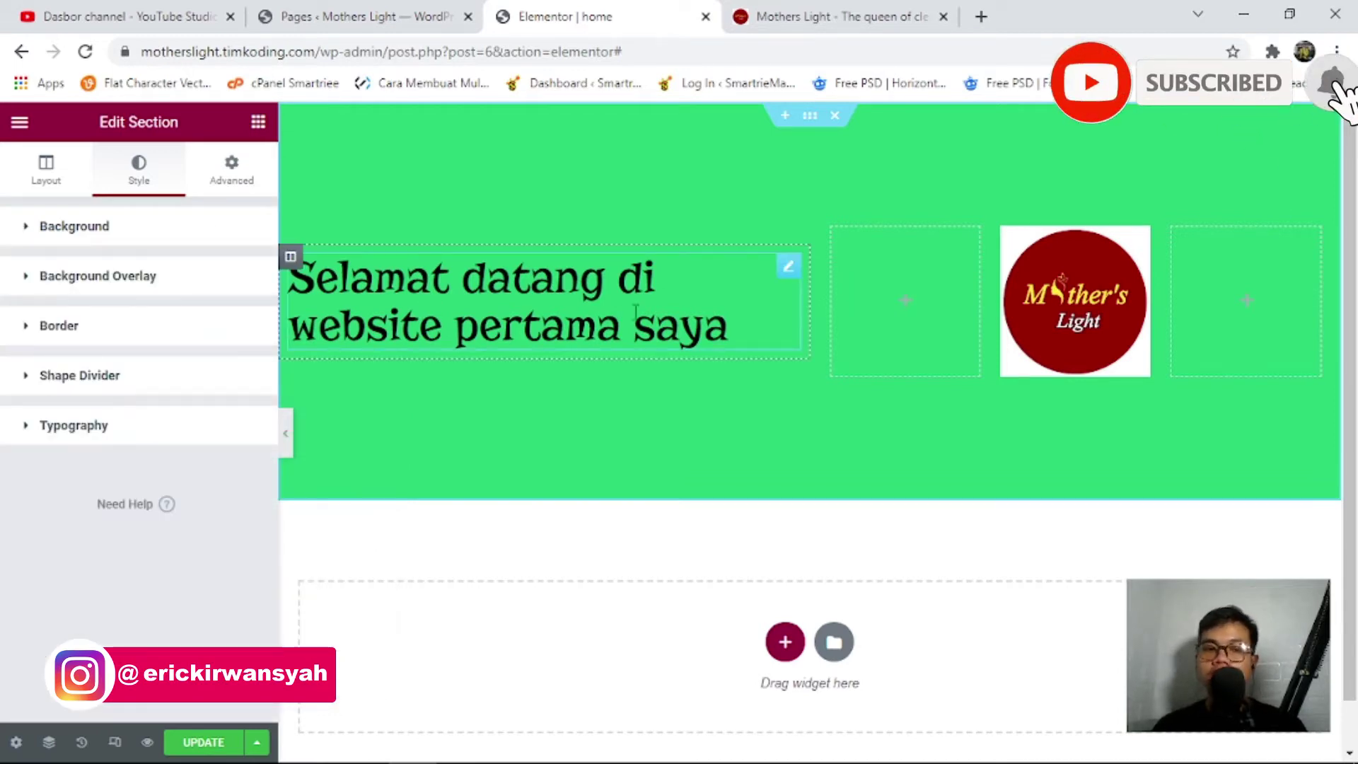
{"action": "left_click", "coordinate": [145, 237]}
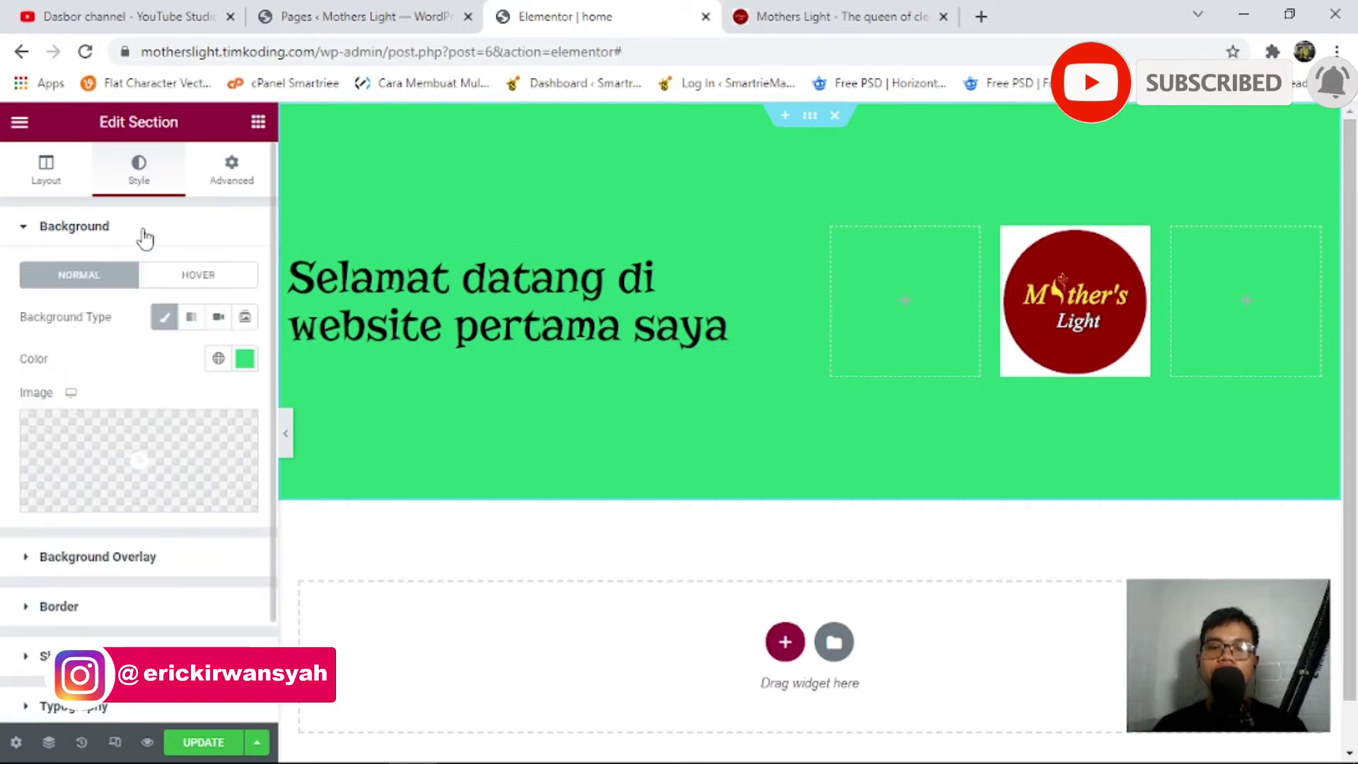
Set the heading's text color to white, #FFFFFF.
{"action": "left_click", "coordinate": [785, 270]}
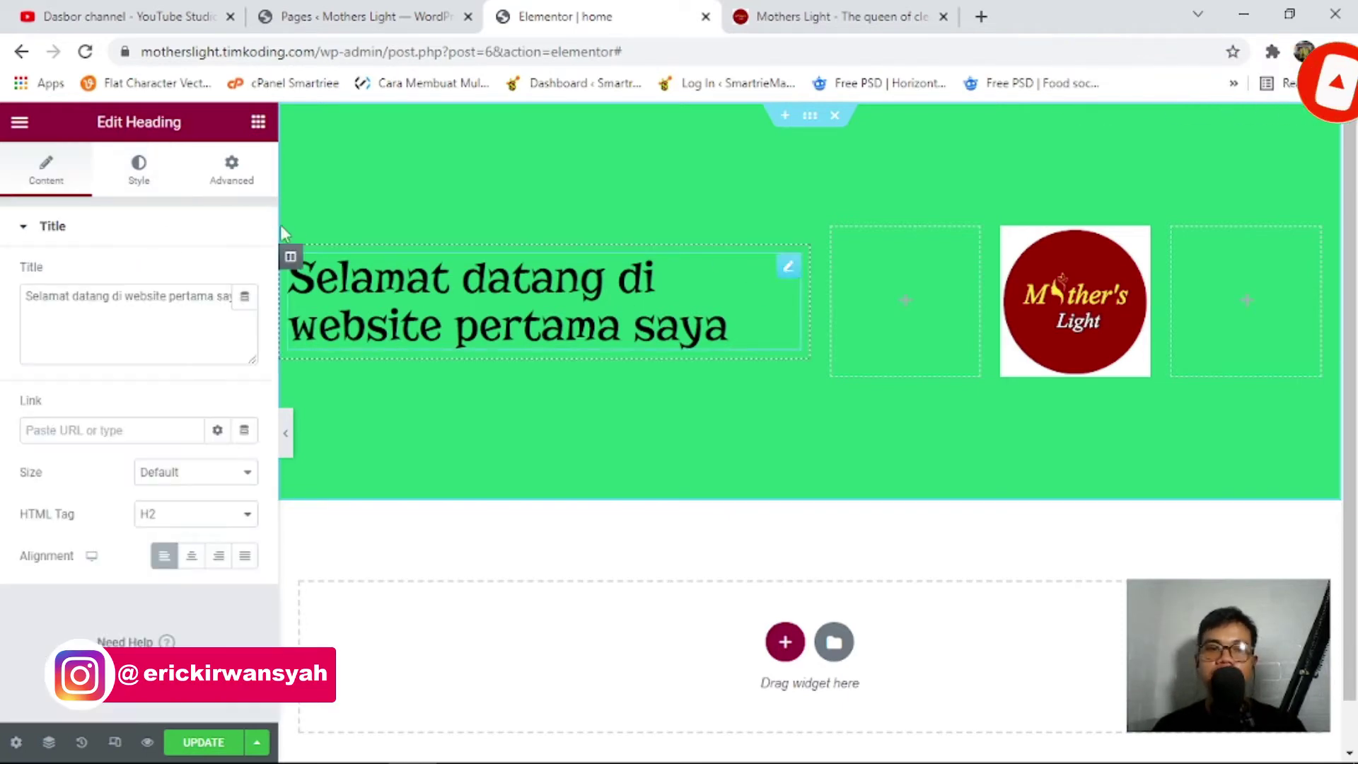
{"action": "left_click", "coordinate": [139, 170]}
{"action": "left_click", "coordinate": [220, 275]}
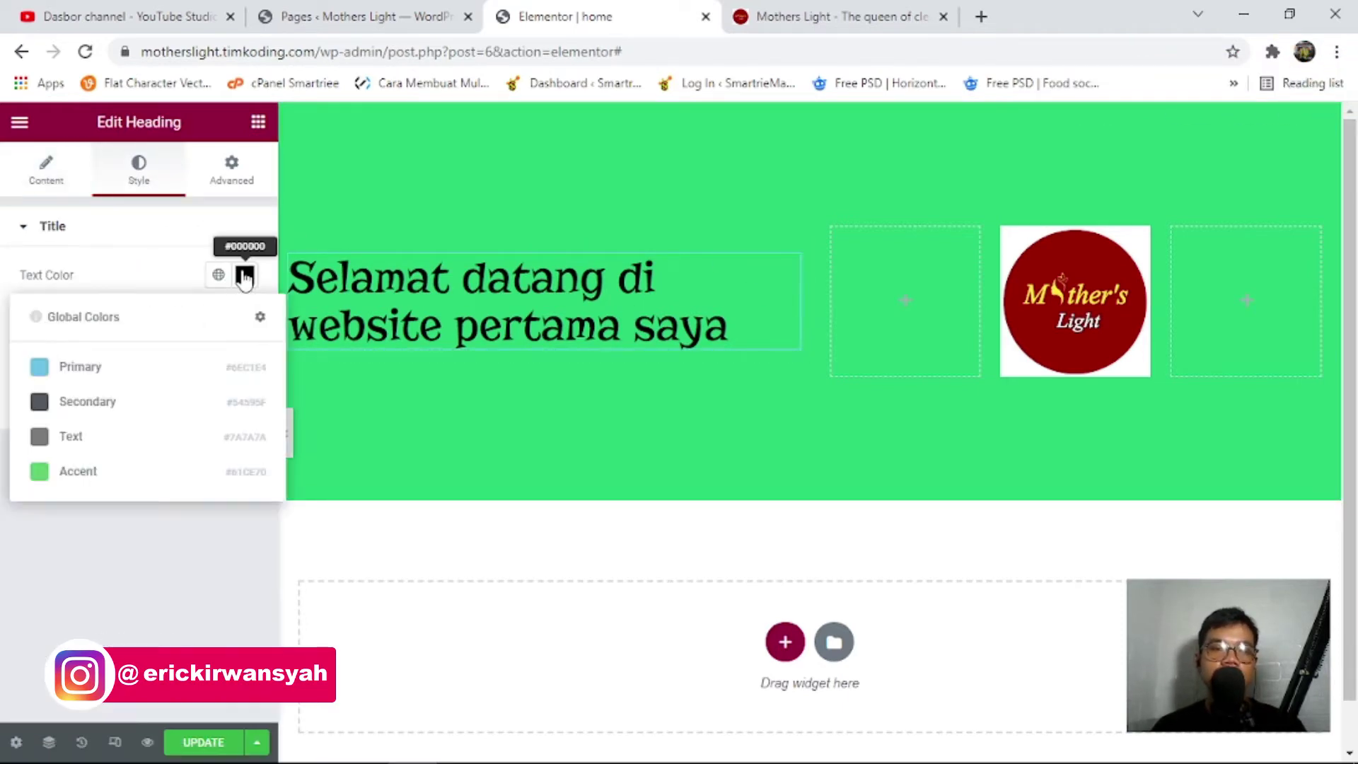
{"action": "left_click", "coordinate": [244, 274]}
{"action": "left_click_drag", "start_coordinate": [222, 378], "coordinate": [137, 348]}
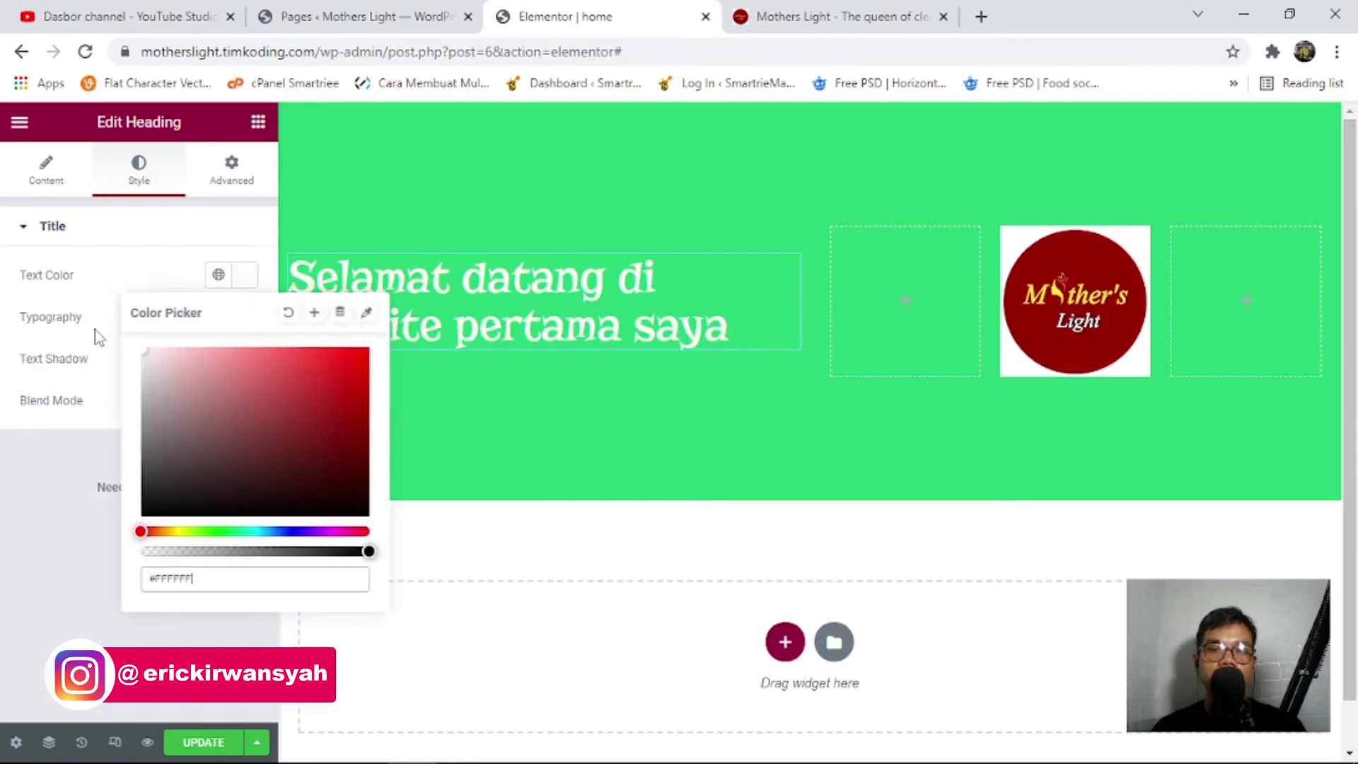
{"action": "left_click", "coordinate": [49, 488]}
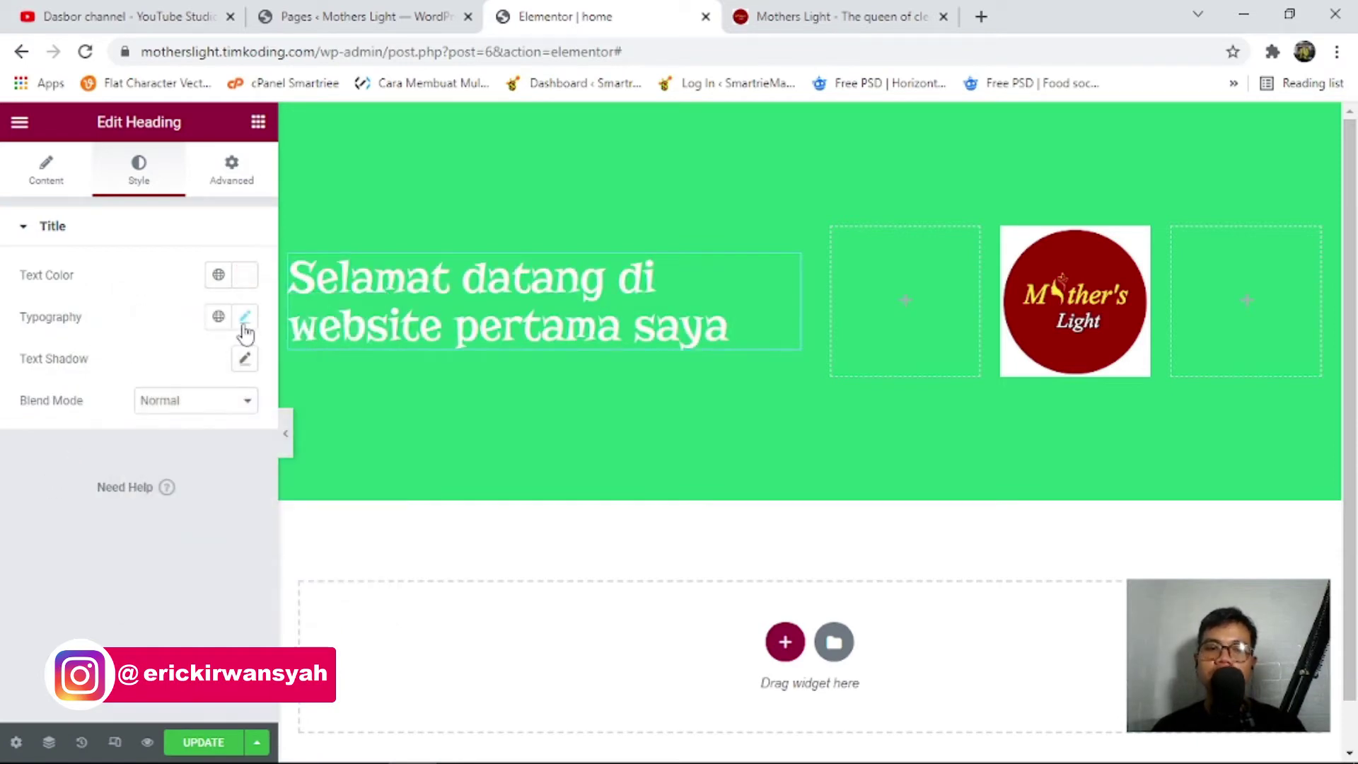
Set the heading's typography to the Roboto font family with a weight of 700.
{"action": "left_click", "coordinate": [245, 318]}
{"action": "left_click", "coordinate": [189, 417]}
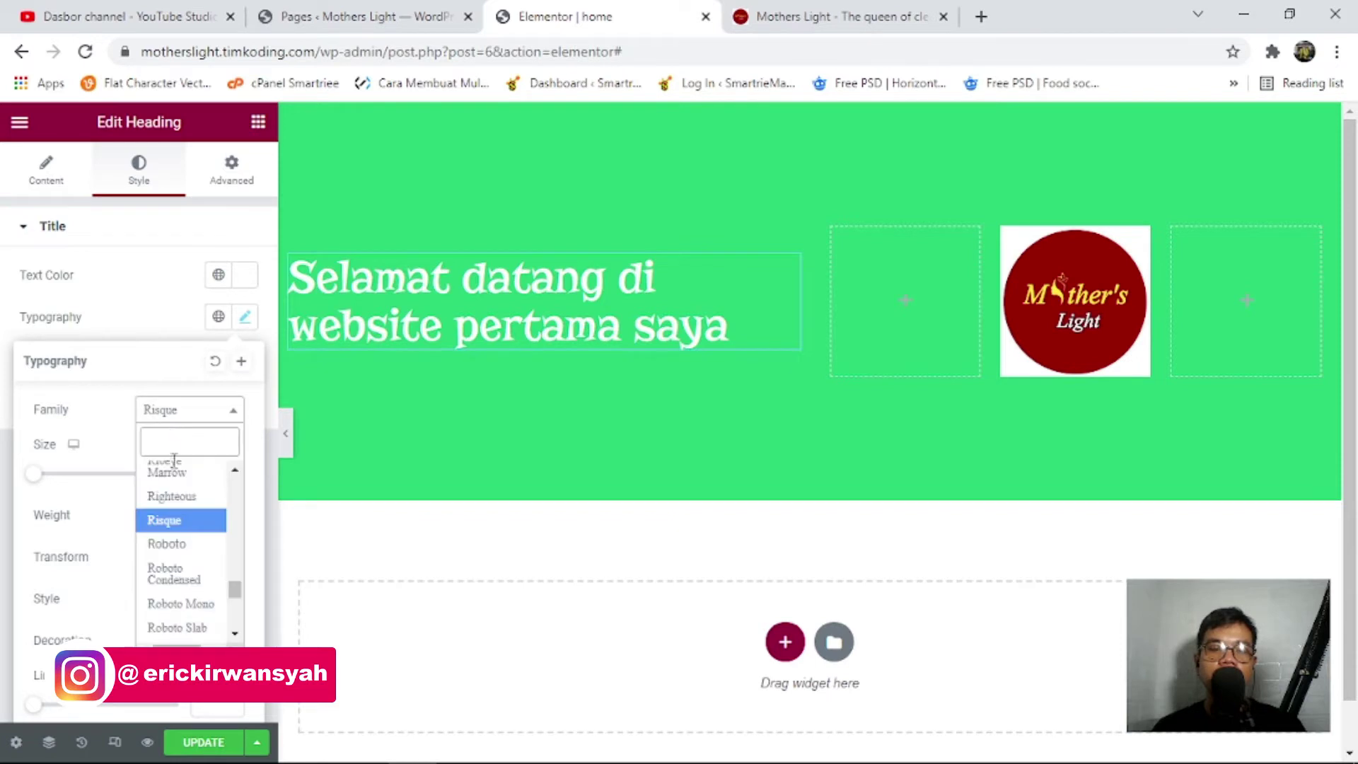
{"action": "left_click", "coordinate": [185, 549]}
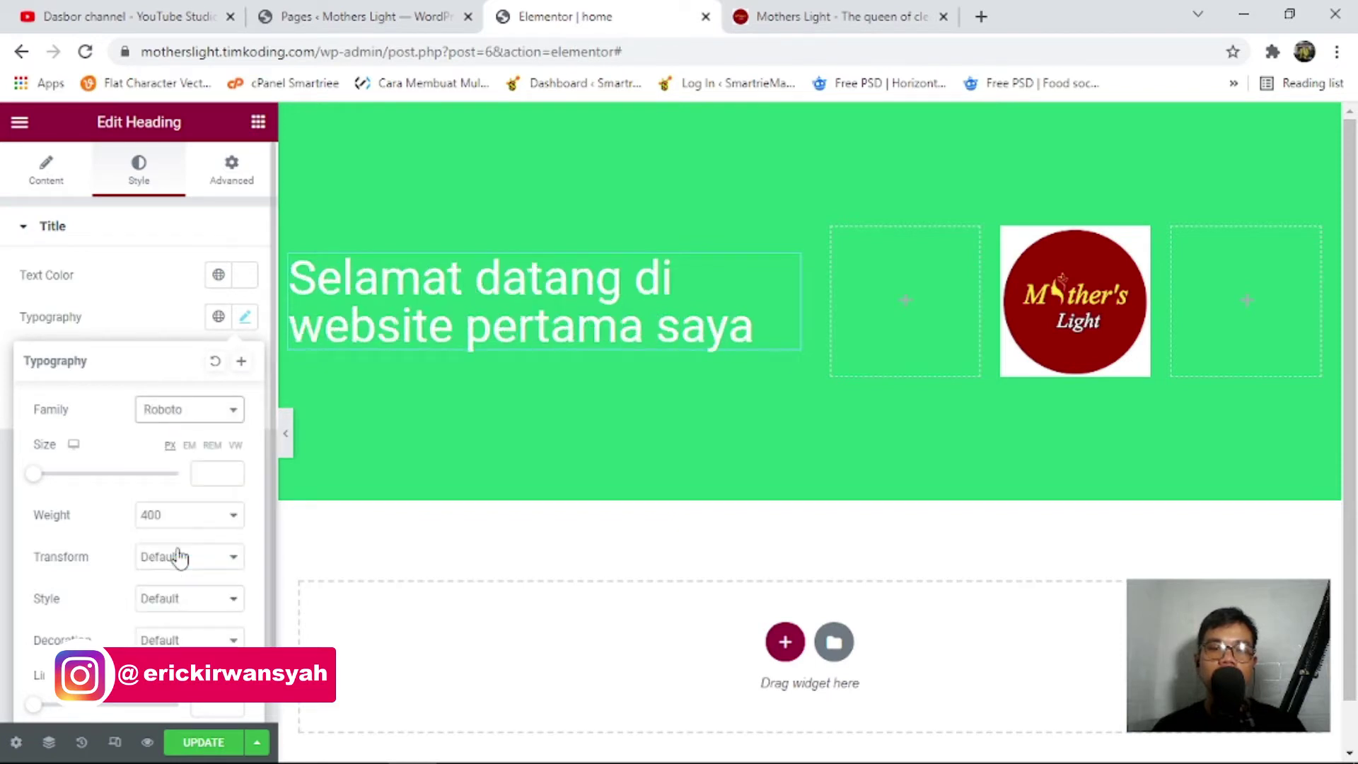
{"action": "left_click", "coordinate": [157, 314]}
{"action": "left_click", "coordinate": [245, 316]}
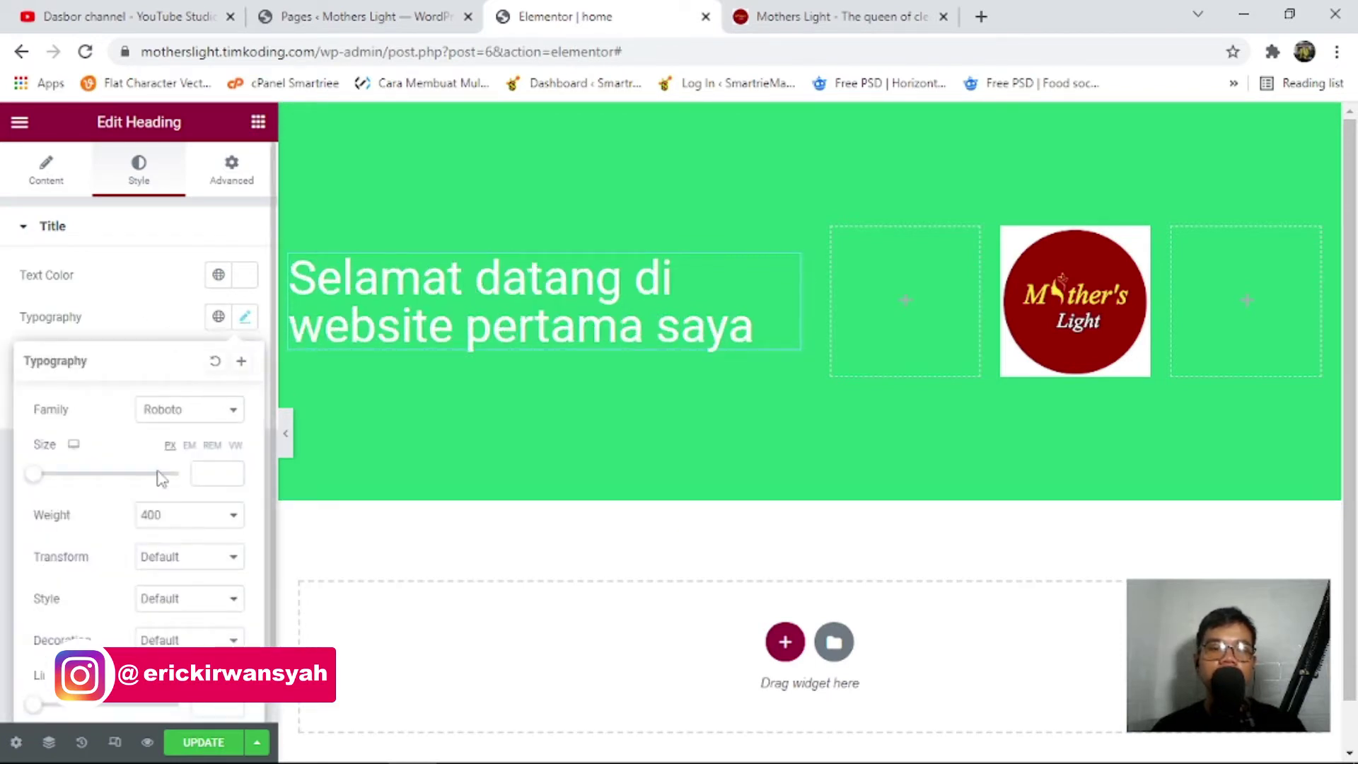
{"action": "left_click", "coordinate": [159, 517]}
{"action": "left_click", "coordinate": [155, 628]}
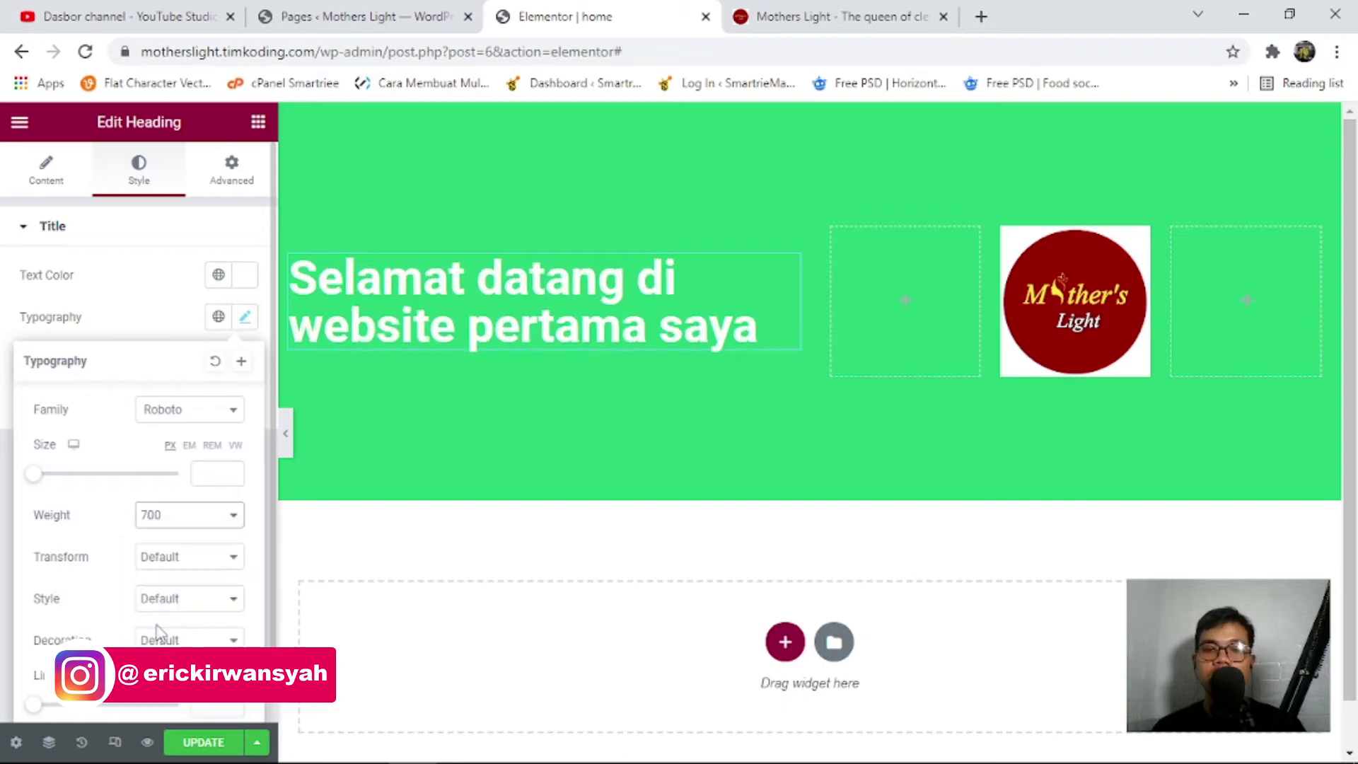
{"action": "left_click", "coordinate": [97, 295]}
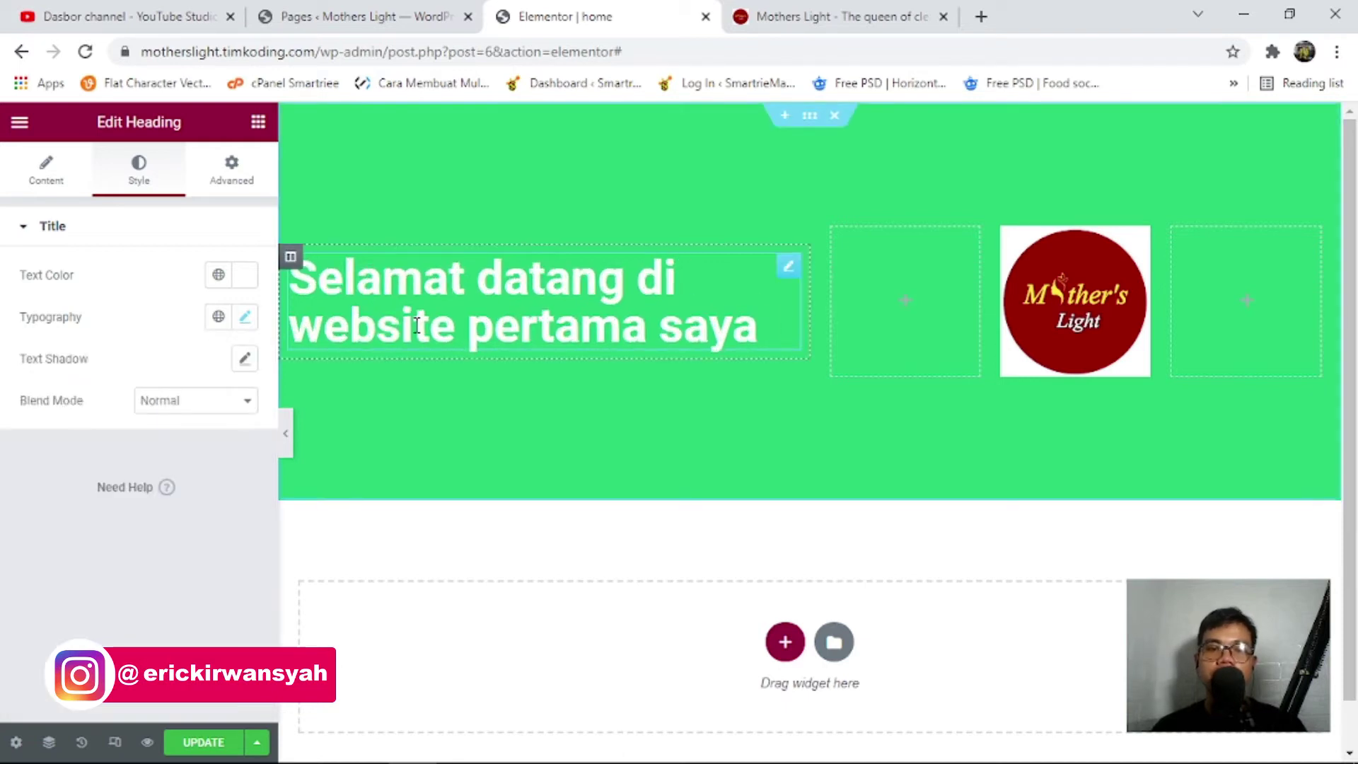
Set the heading's typography transform to Uppercase.
{"action": "left_click", "coordinate": [433, 306]}
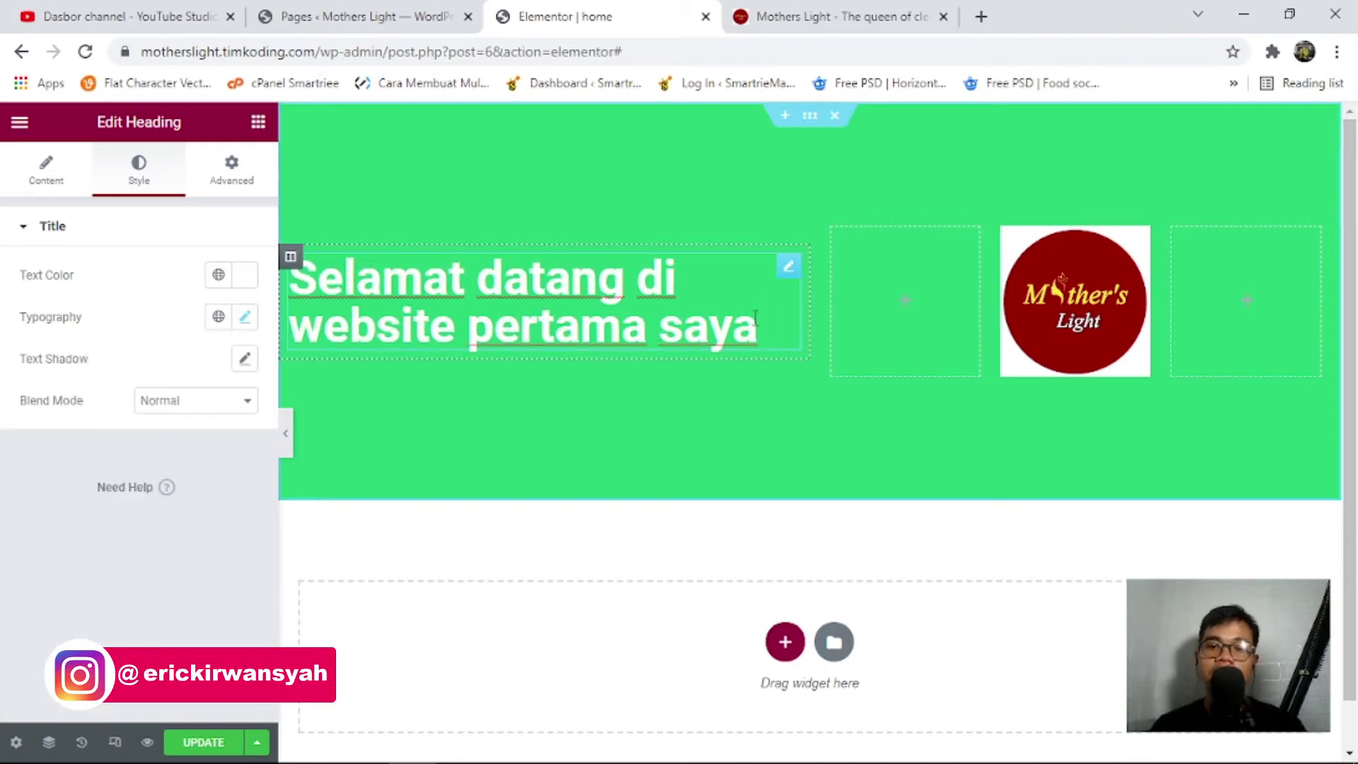
{"action": "left_click_drag", "start_coordinate": [761, 332], "coordinate": [321, 271]}
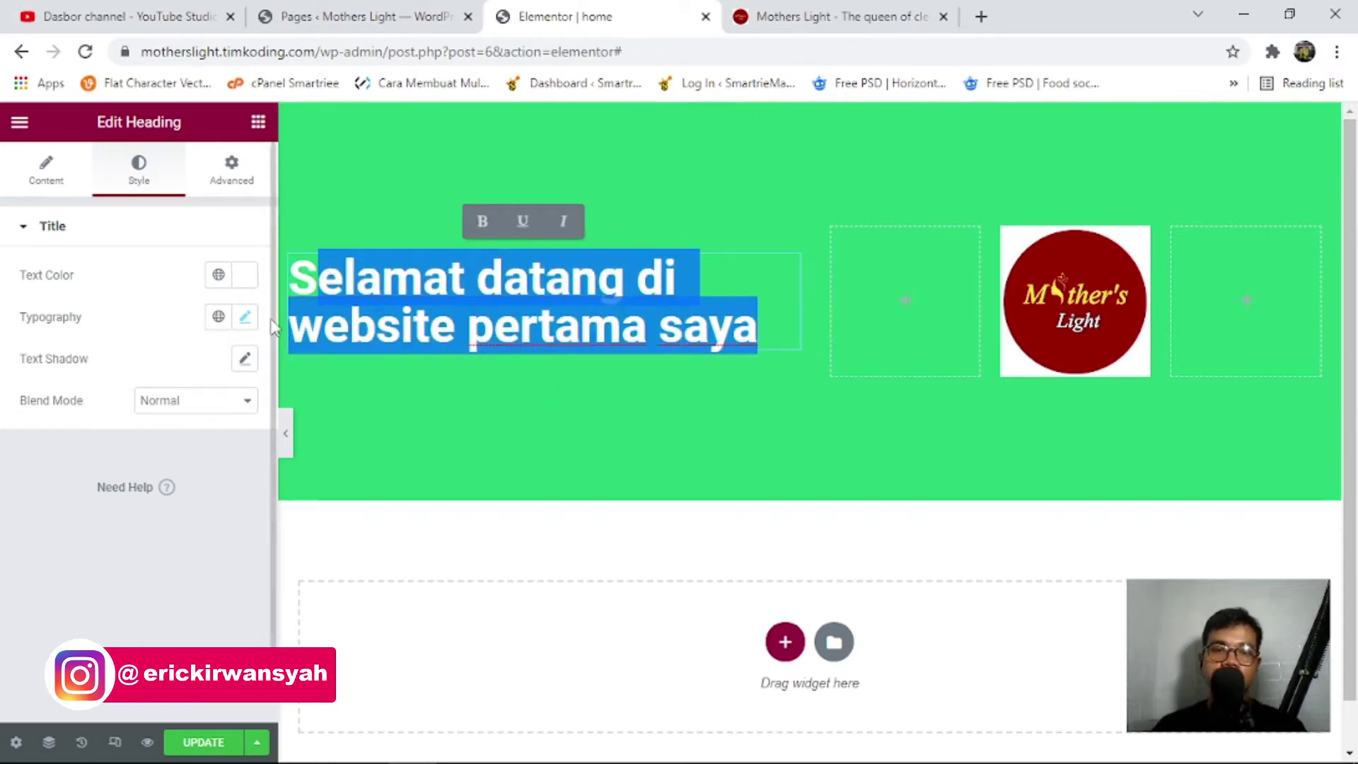
{"action": "left_click", "coordinate": [244, 316]}
{"action": "scroll", "coordinate": [145, 516], "scroll_direction": "down", "scroll_amount": 1}
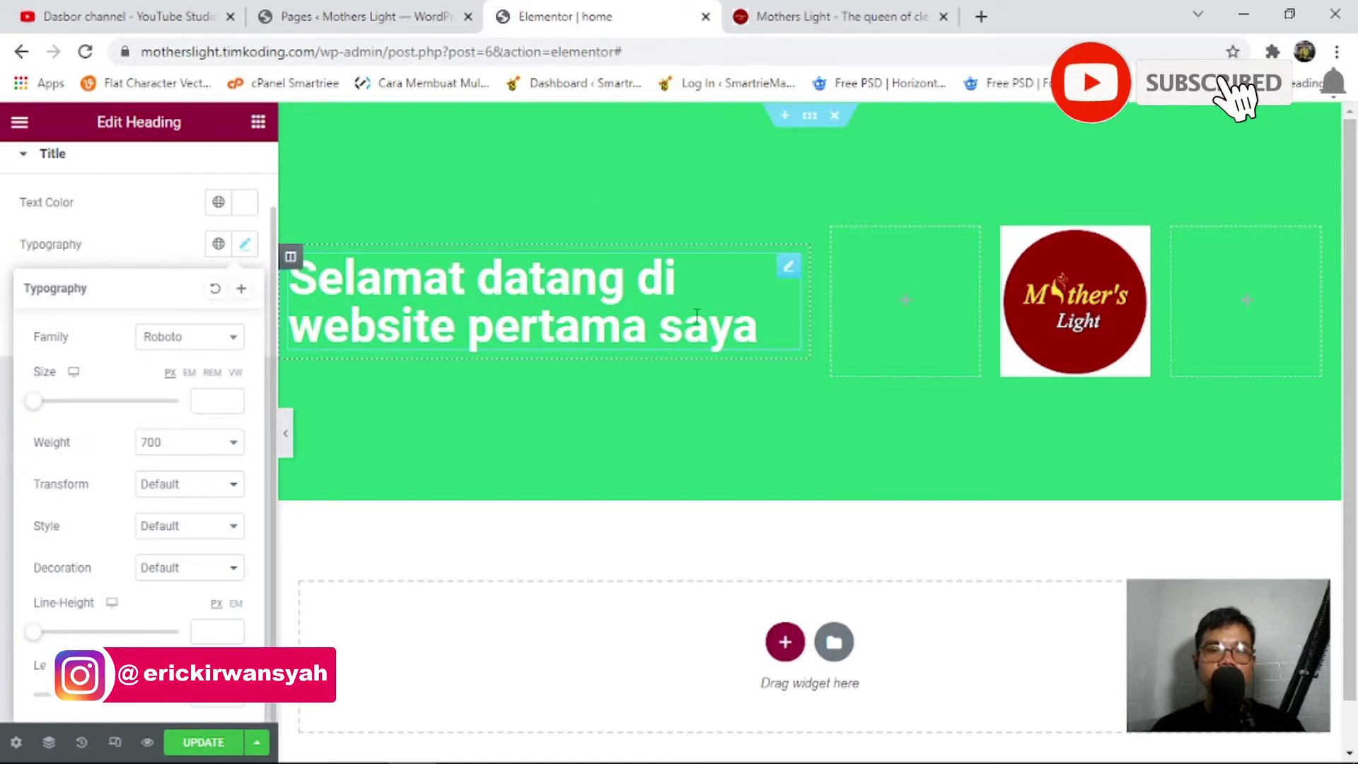
{"action": "left_click", "coordinate": [196, 486]}
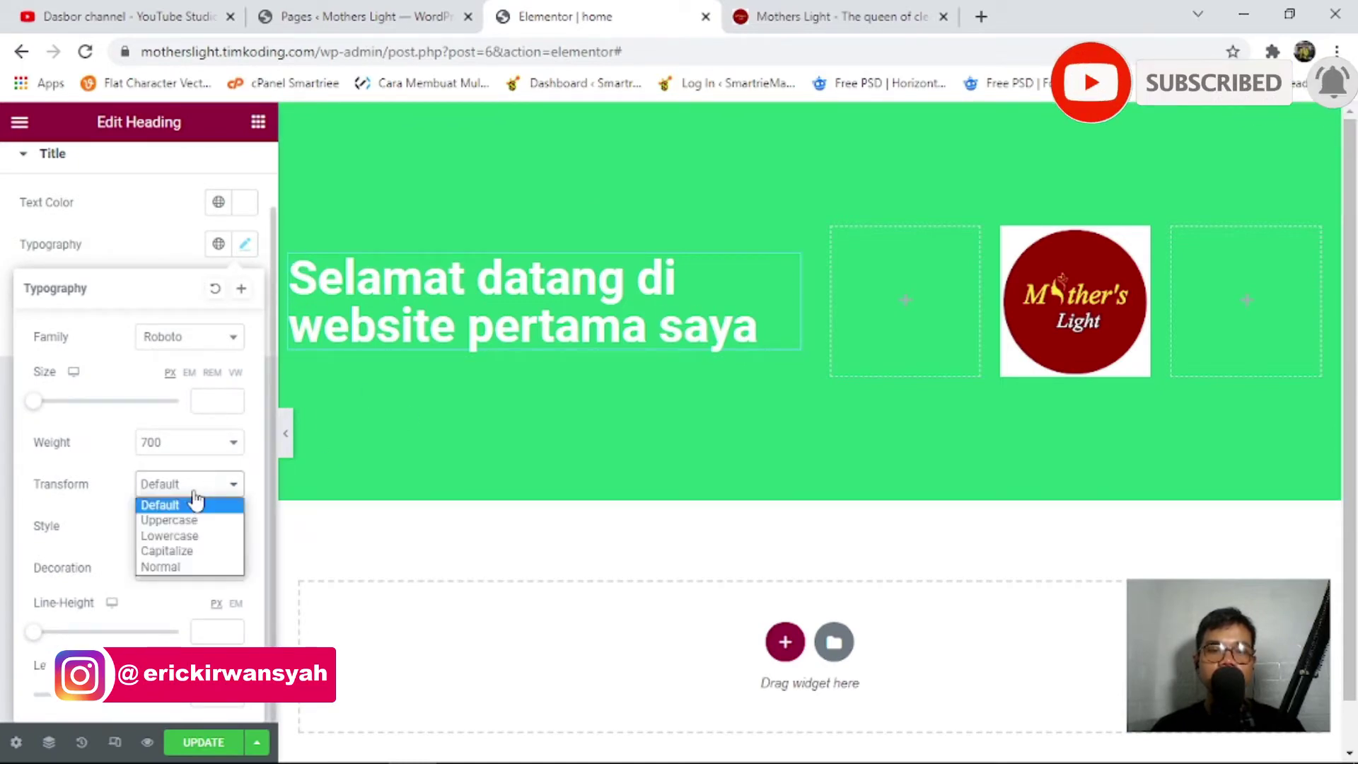
{"action": "left_click", "coordinate": [191, 521]}
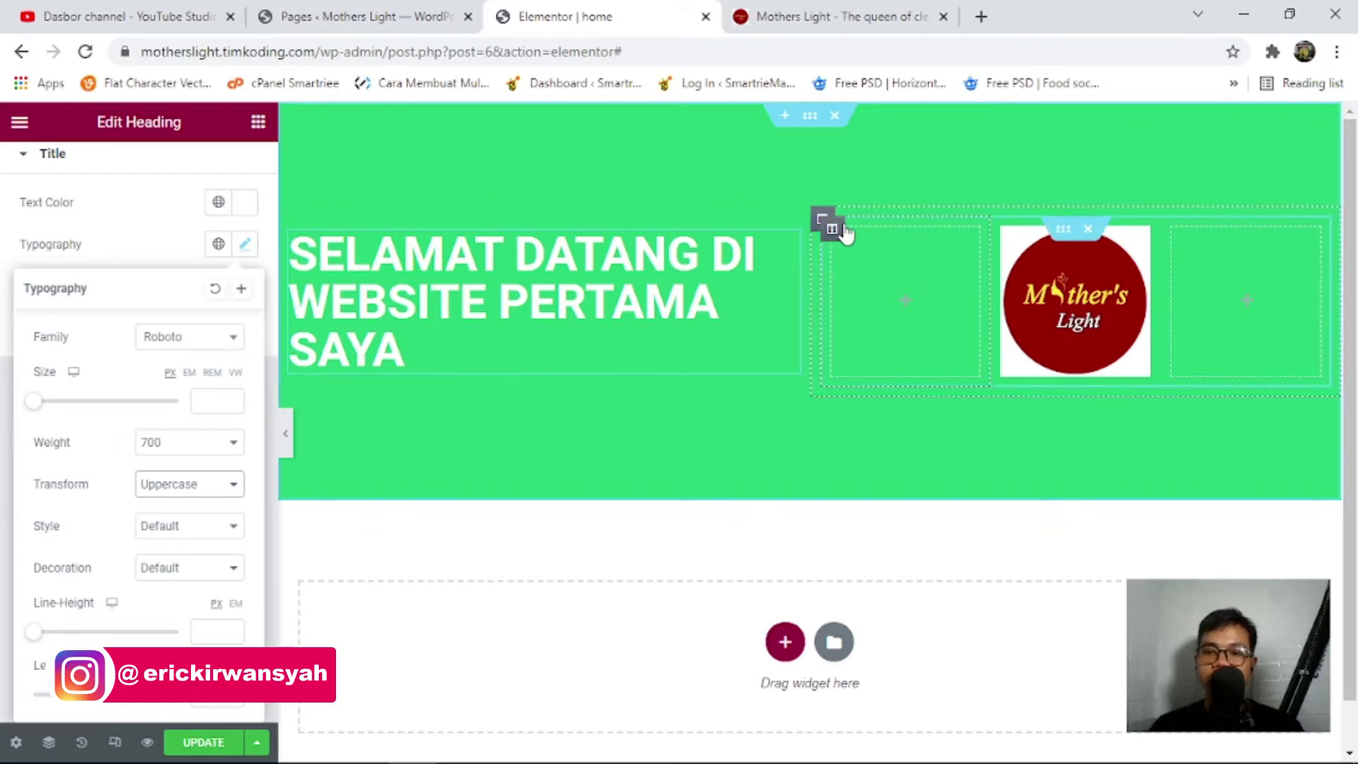
Delete the empty inner column before the logo and move the logo image into the last inner column.
{"action": "right_click", "coordinate": [841, 227]}
{"action": "right_click", "coordinate": [894, 499]}
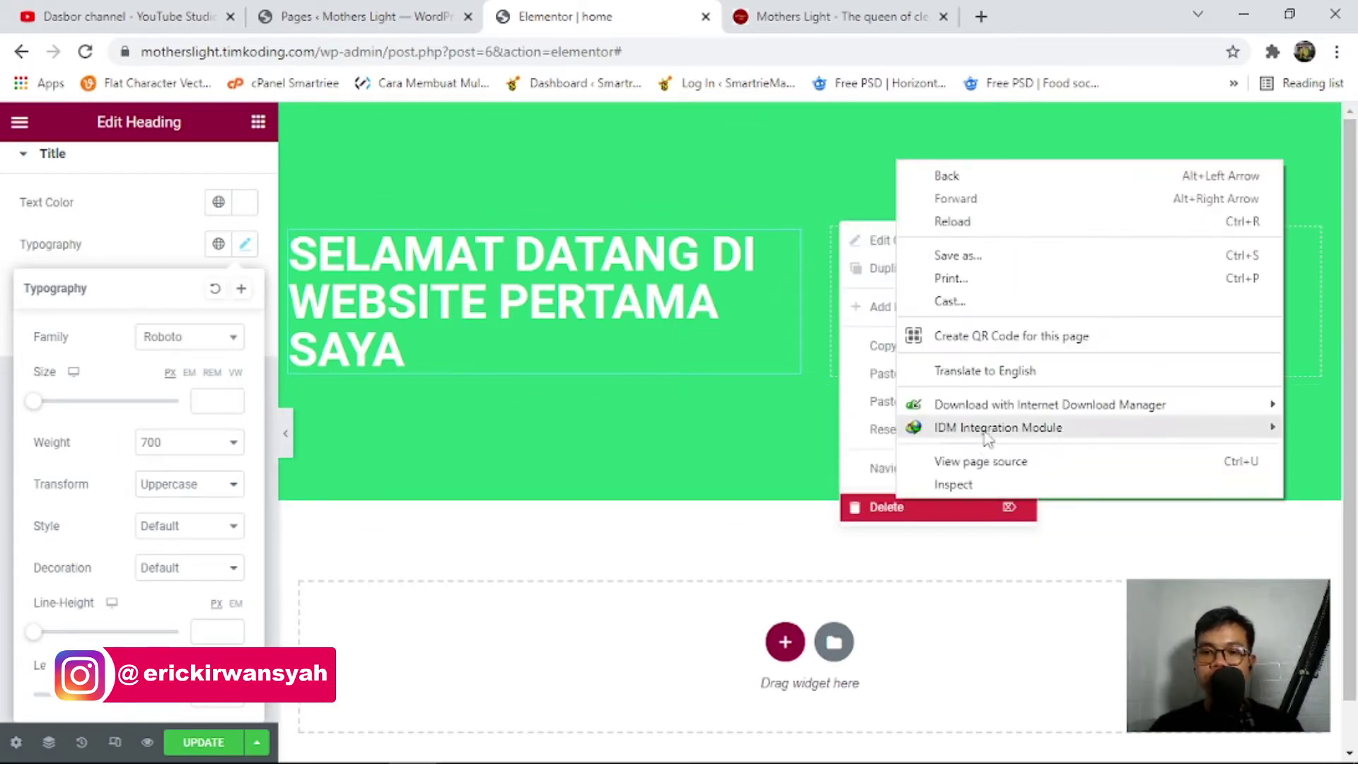
{"action": "left_click", "coordinate": [863, 520]}
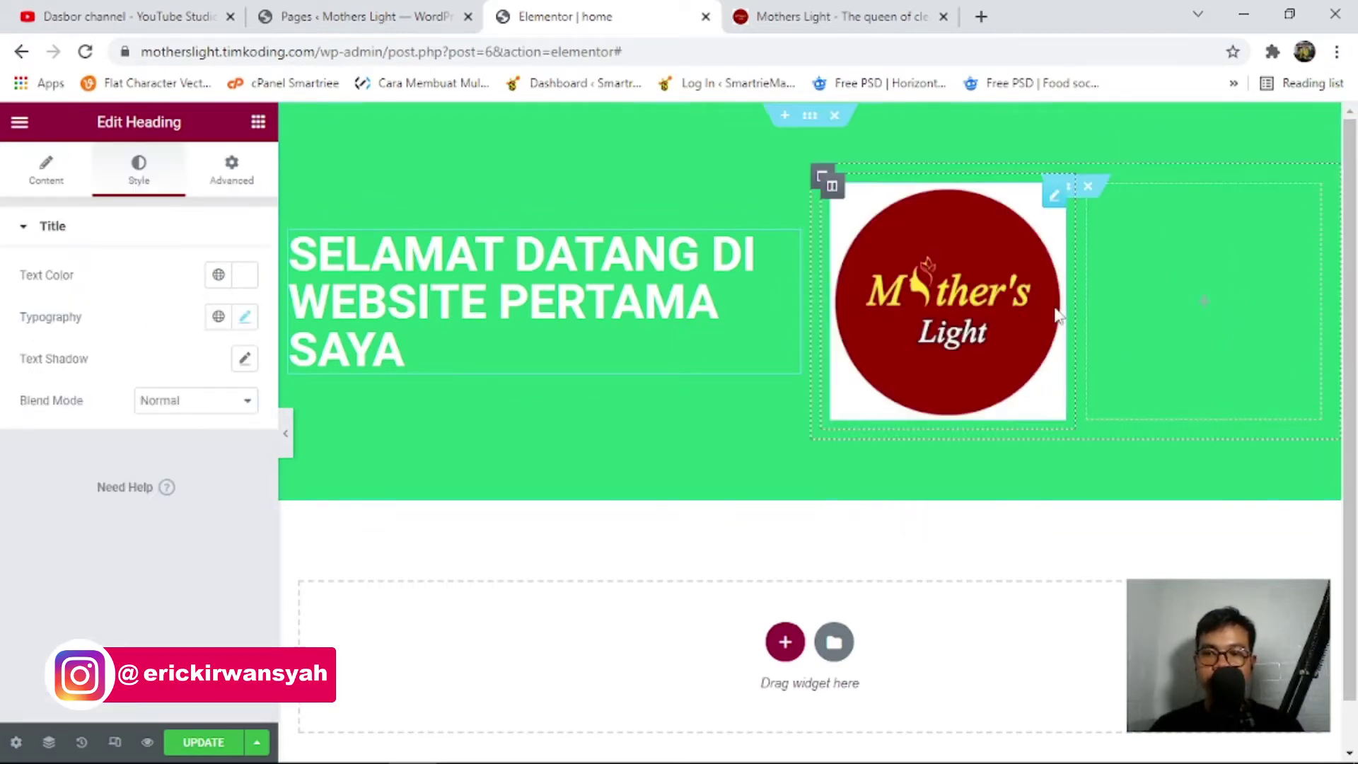
{"action": "left_click_drag", "start_coordinate": [1052, 198], "coordinate": [1139, 303]}
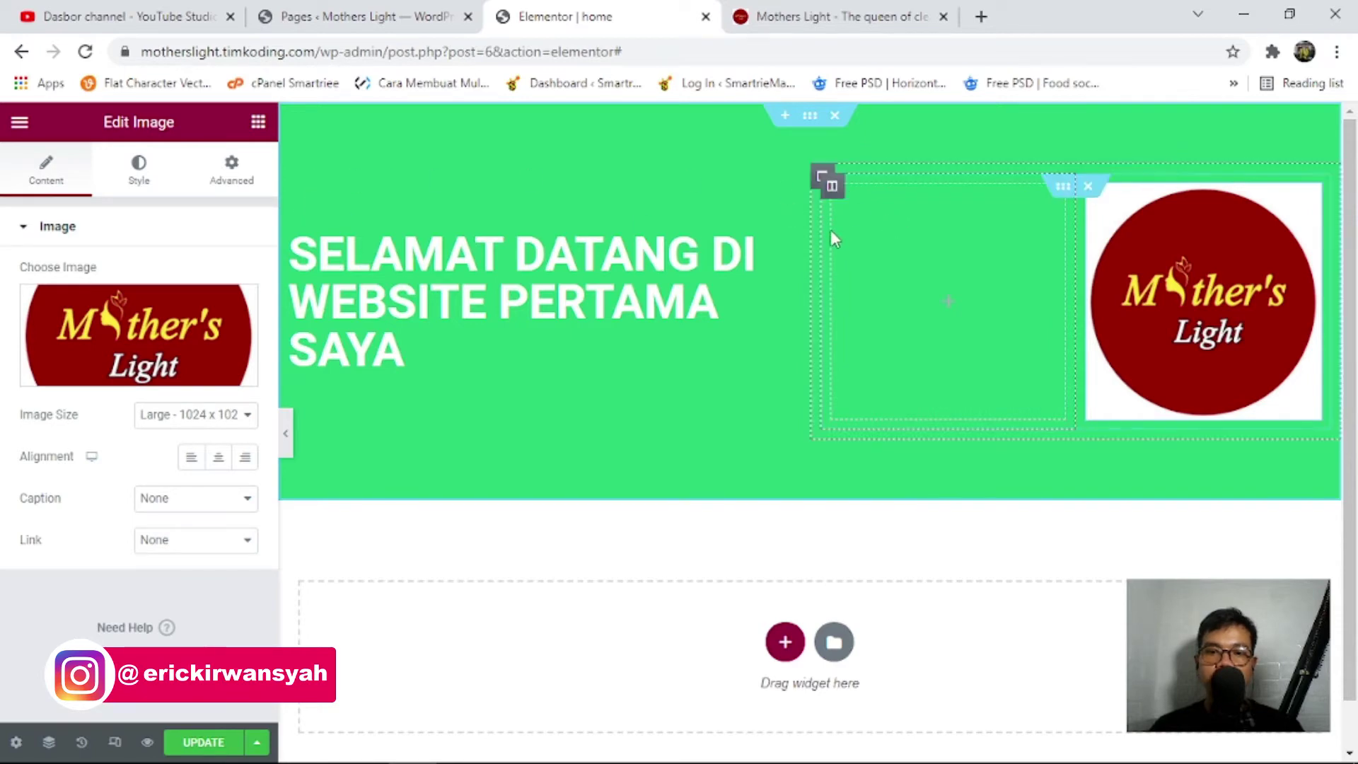
Set the width of the column holding the heading to 55%.
{"action": "left_click", "coordinate": [291, 232]}
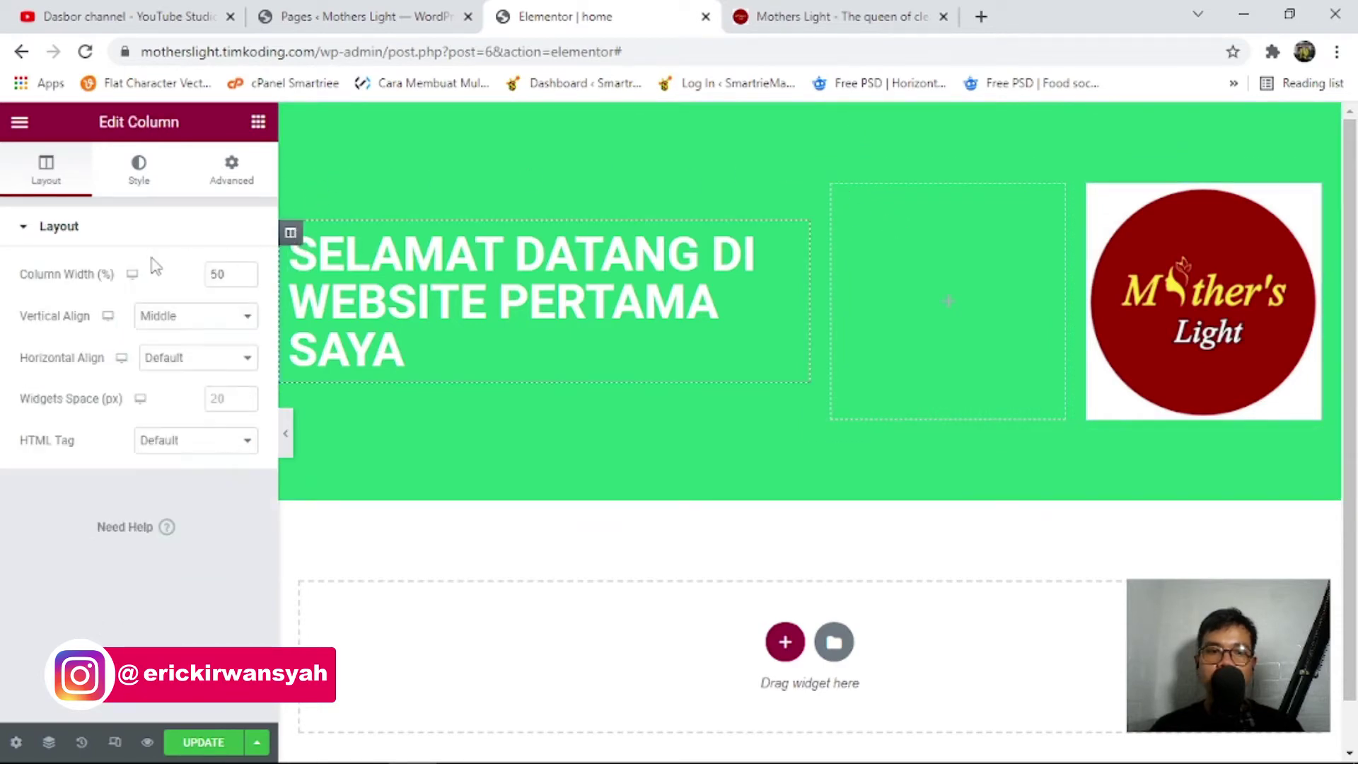
{"action": "left_click", "coordinate": [244, 270]}
{"action": "left_click", "coordinate": [244, 270]}
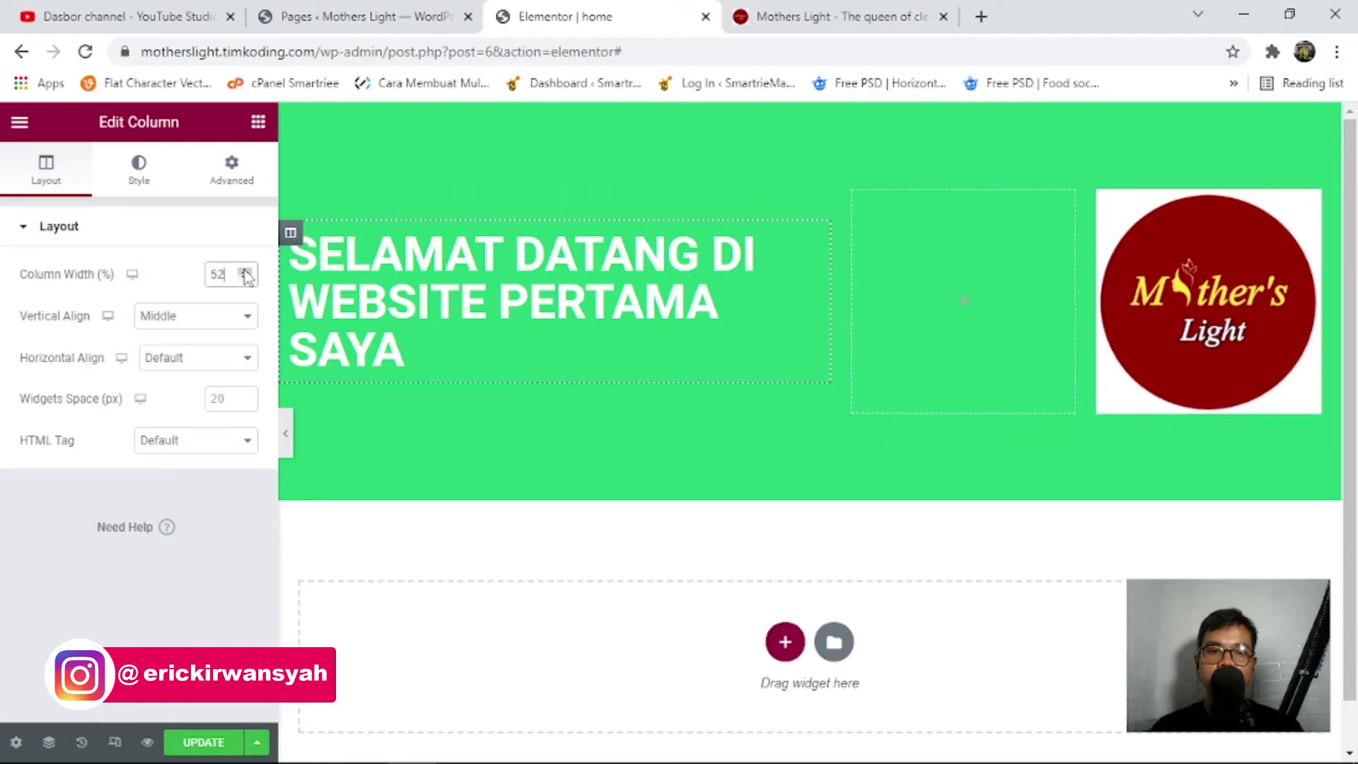
{"action": "left_click", "coordinate": [244, 270]}
{"action": "left_click", "coordinate": [244, 270]}
{"action": "left_click", "coordinate": [244, 270]}
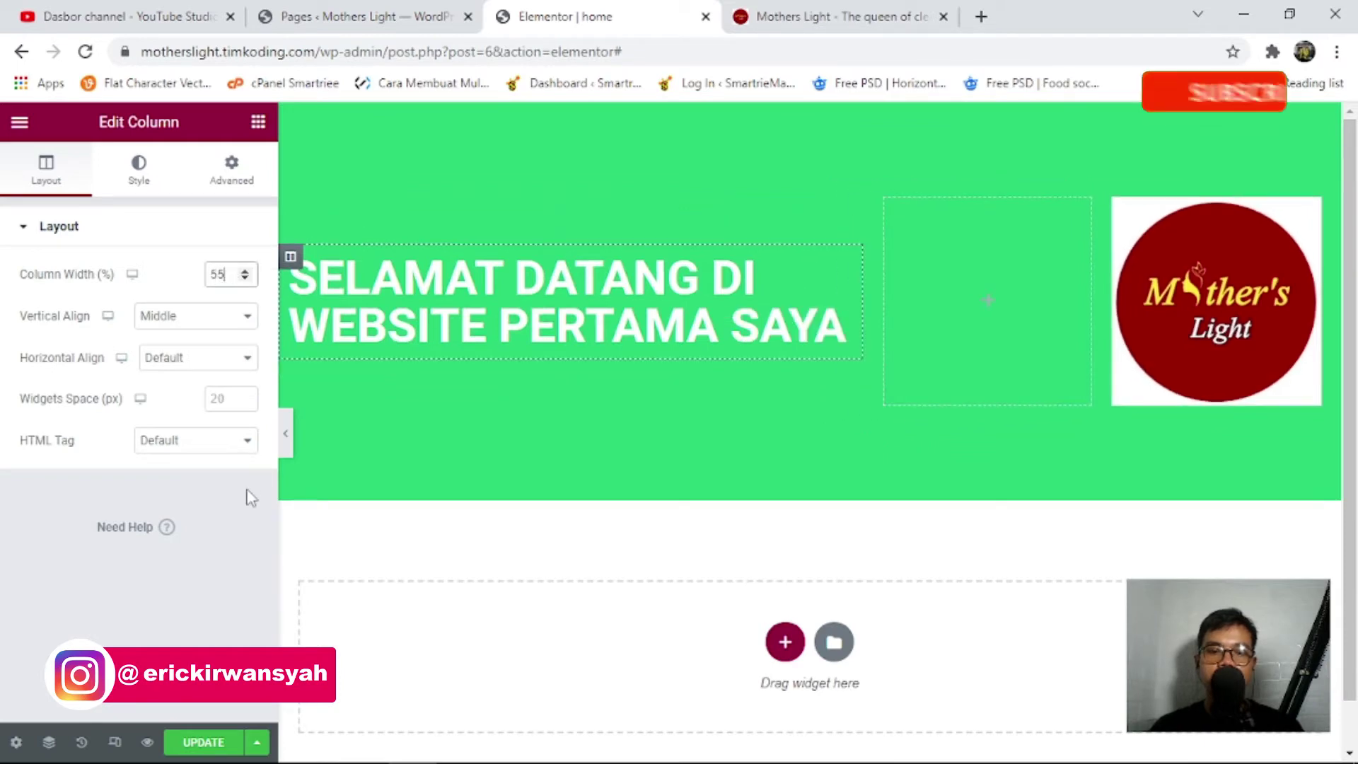
Update the page, check the section layout in the preview tab, and return to the editor.
{"action": "left_click", "coordinate": [205, 741]}
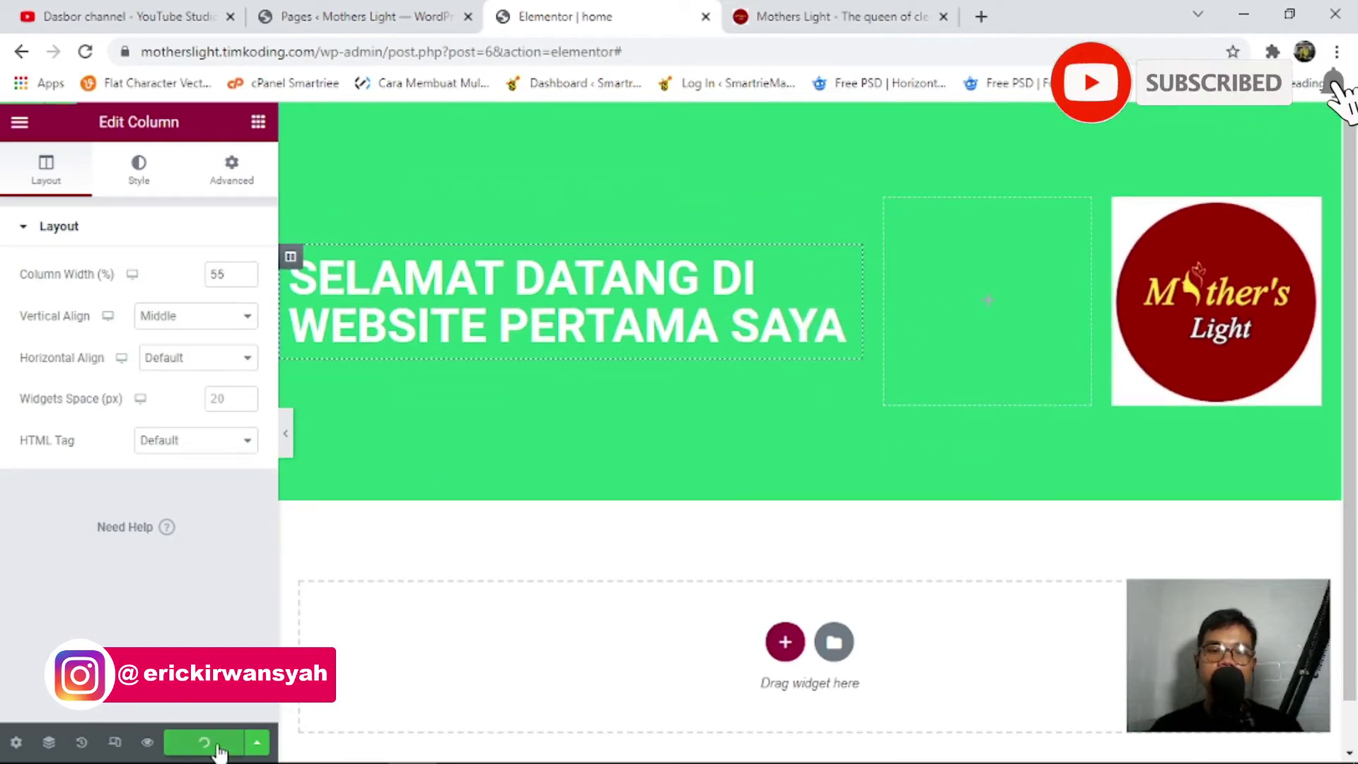
{"action": "left_click", "coordinate": [870, 9]}
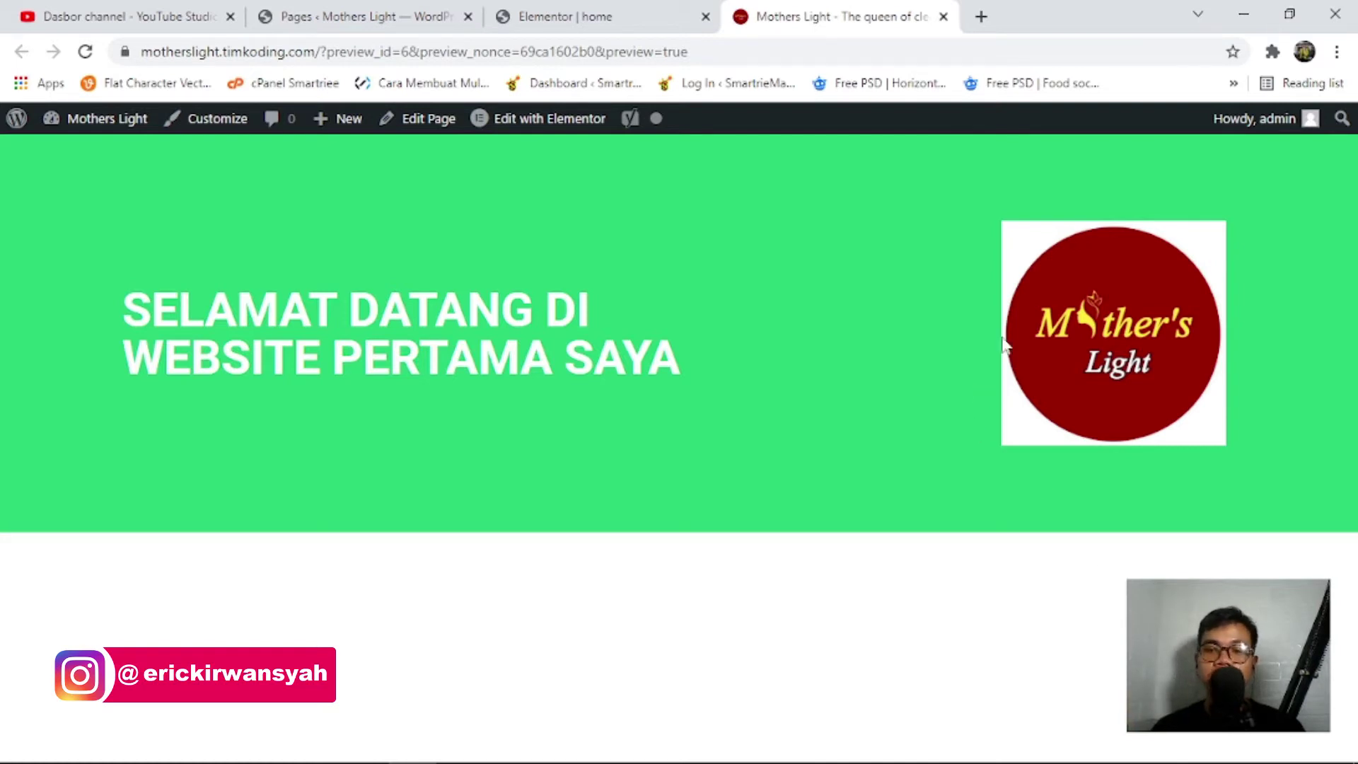
{"action": "left_click", "coordinate": [605, 7]}
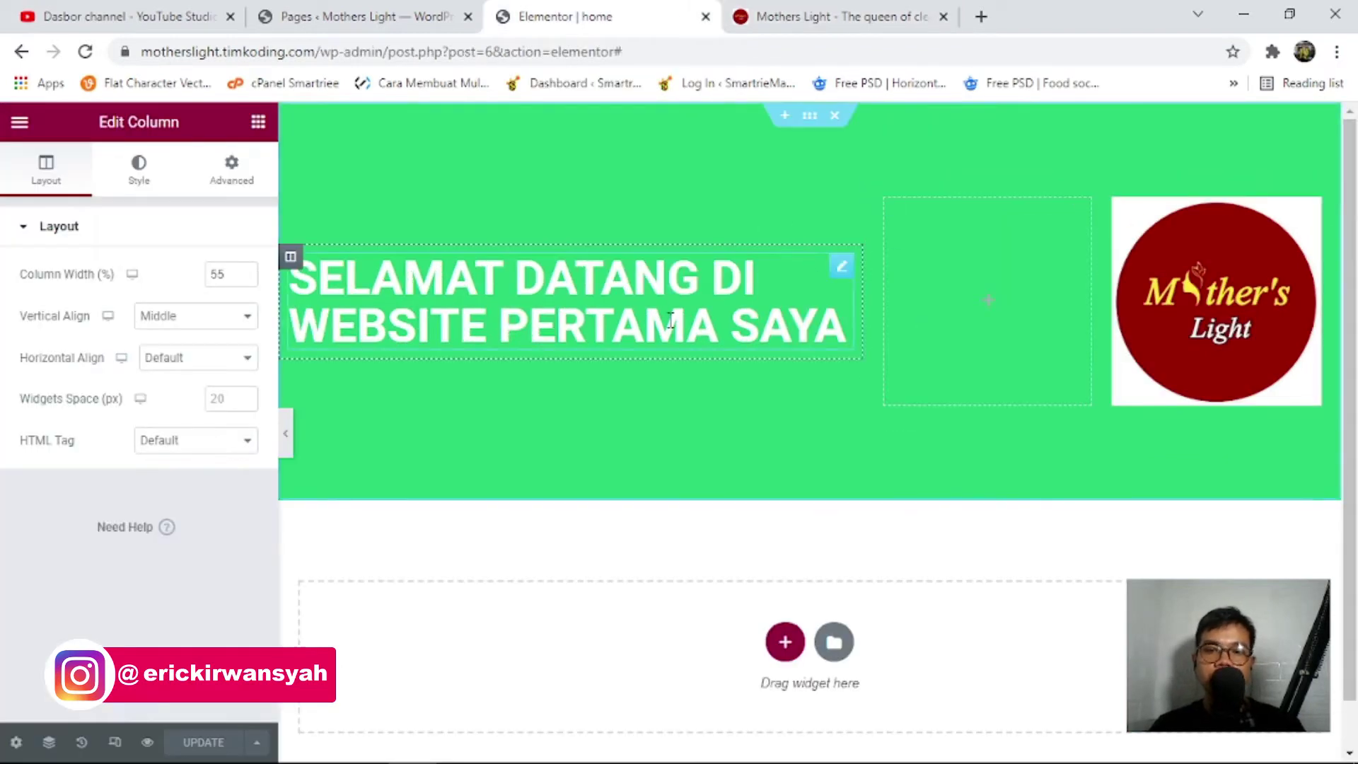
{"action": "scroll", "coordinate": [670, 319], "scroll_direction": "down", "scroll_amount": 1}
{"action": "scroll", "coordinate": [670, 320], "scroll_direction": "up", "scroll_amount": 1}
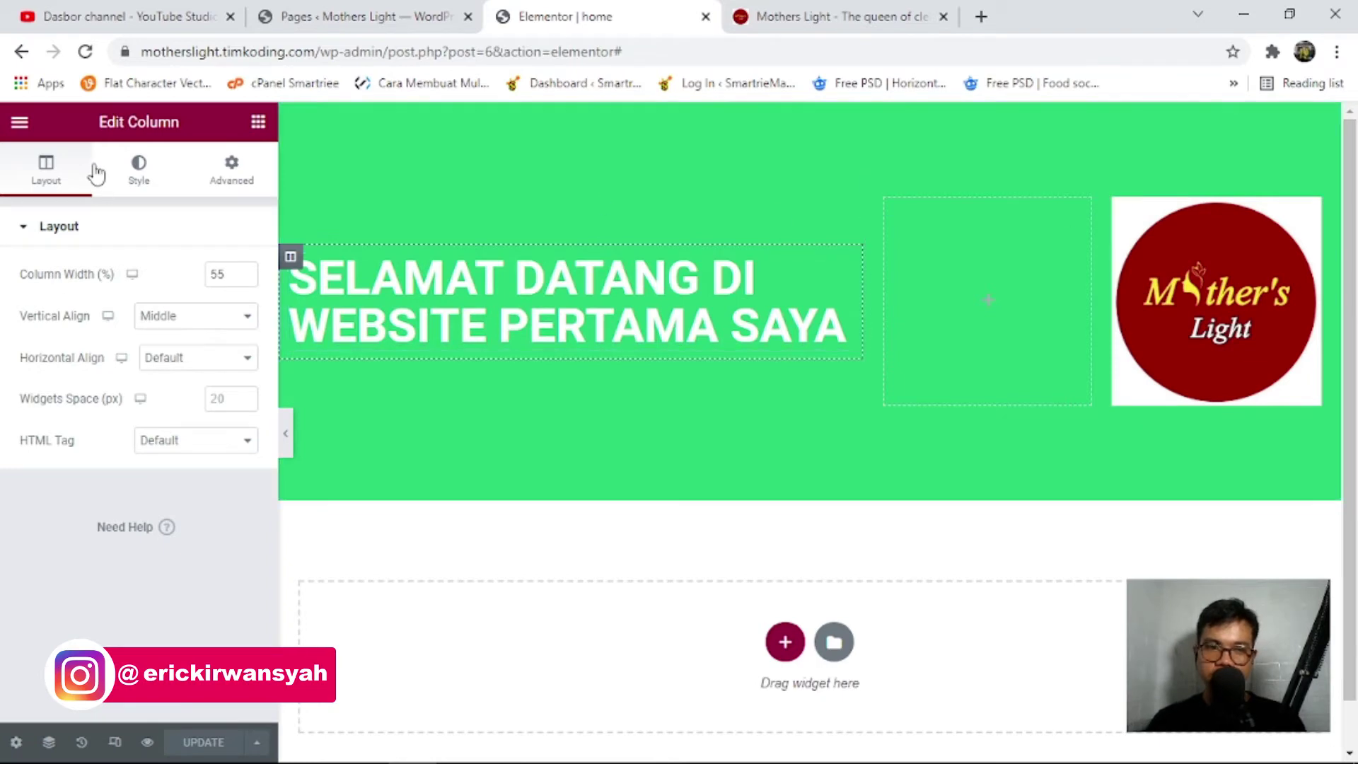
Add a Button widget directly below the heading in the first inner column.
{"action": "left_click", "coordinate": [258, 123]}
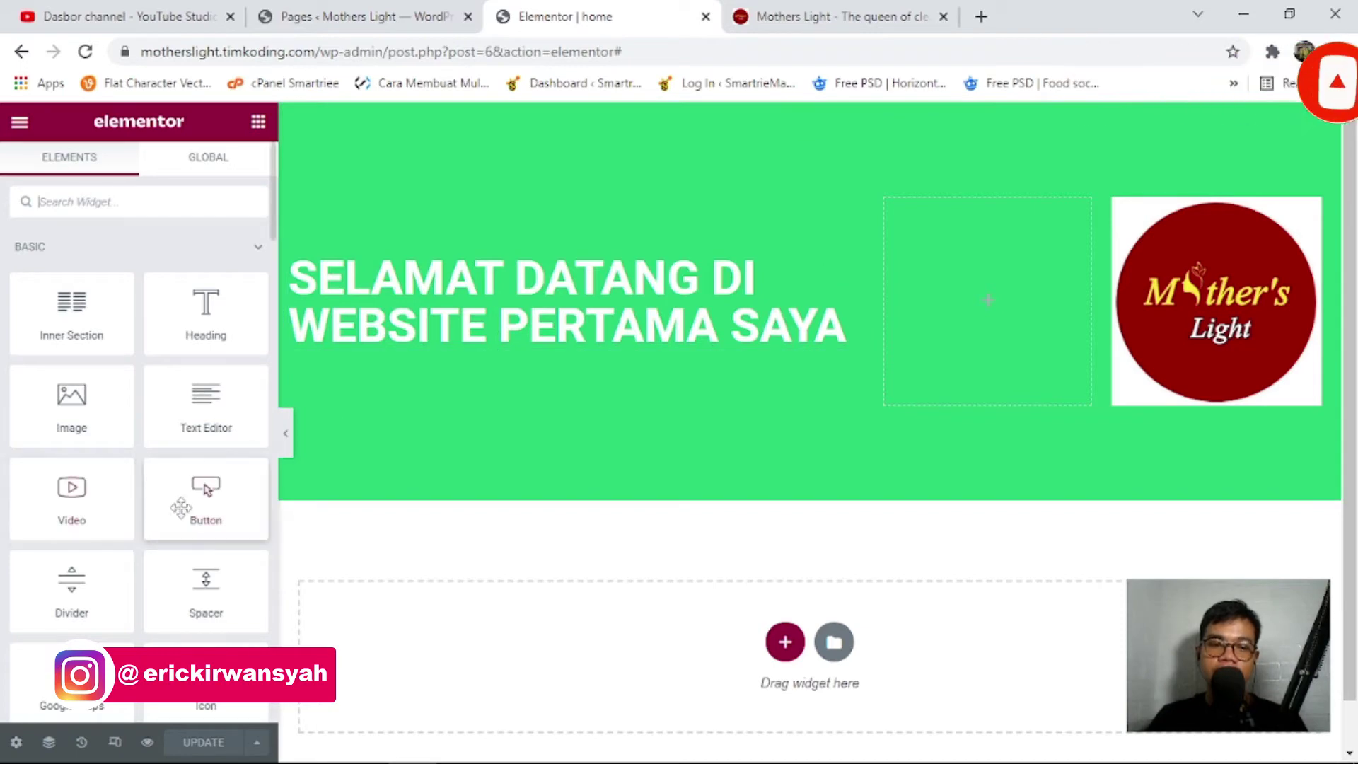
{"action": "left_click_drag", "start_coordinate": [206, 499], "coordinate": [430, 336]}
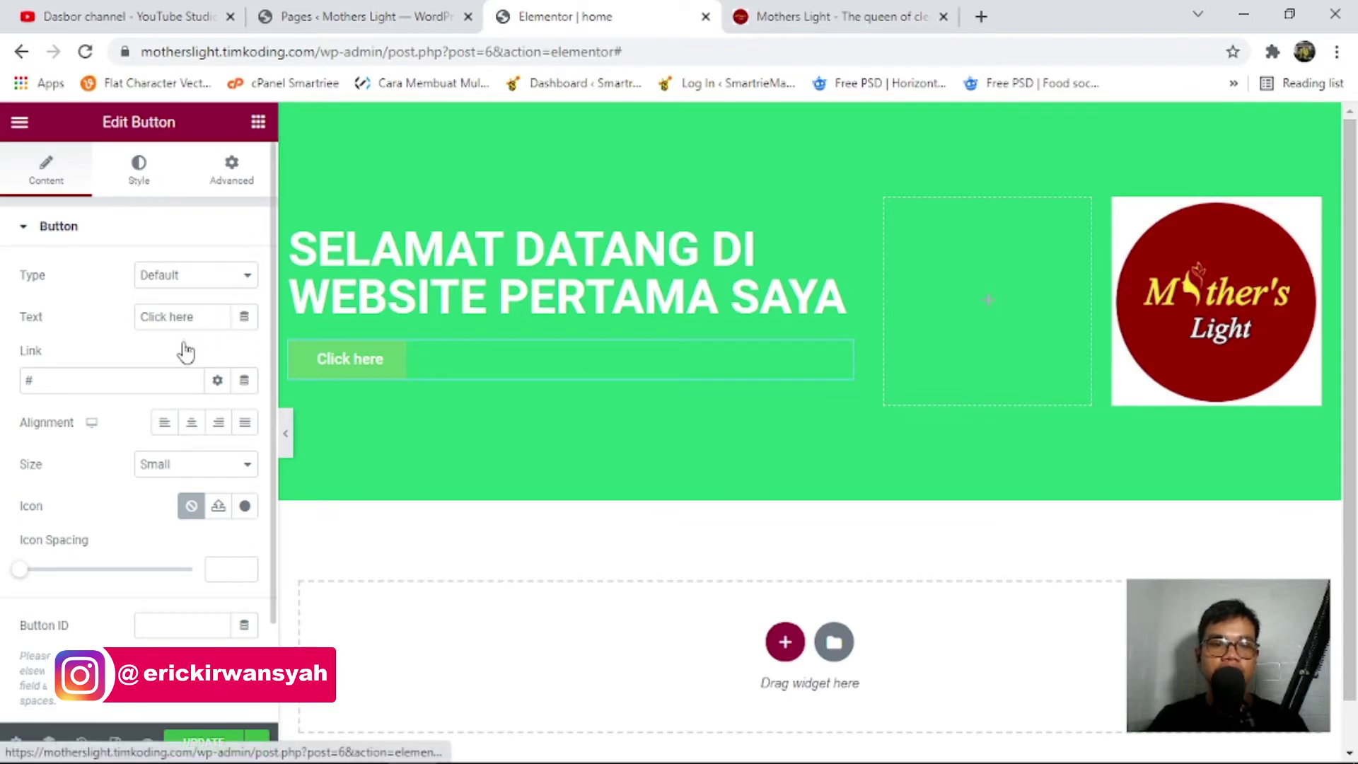
Set the button's hover text color to red and its hover background color to #E90000.
{"action": "left_click", "coordinate": [139, 169]}
{"action": "left_click", "coordinate": [186, 368]}
{"action": "left_click", "coordinate": [245, 402]}
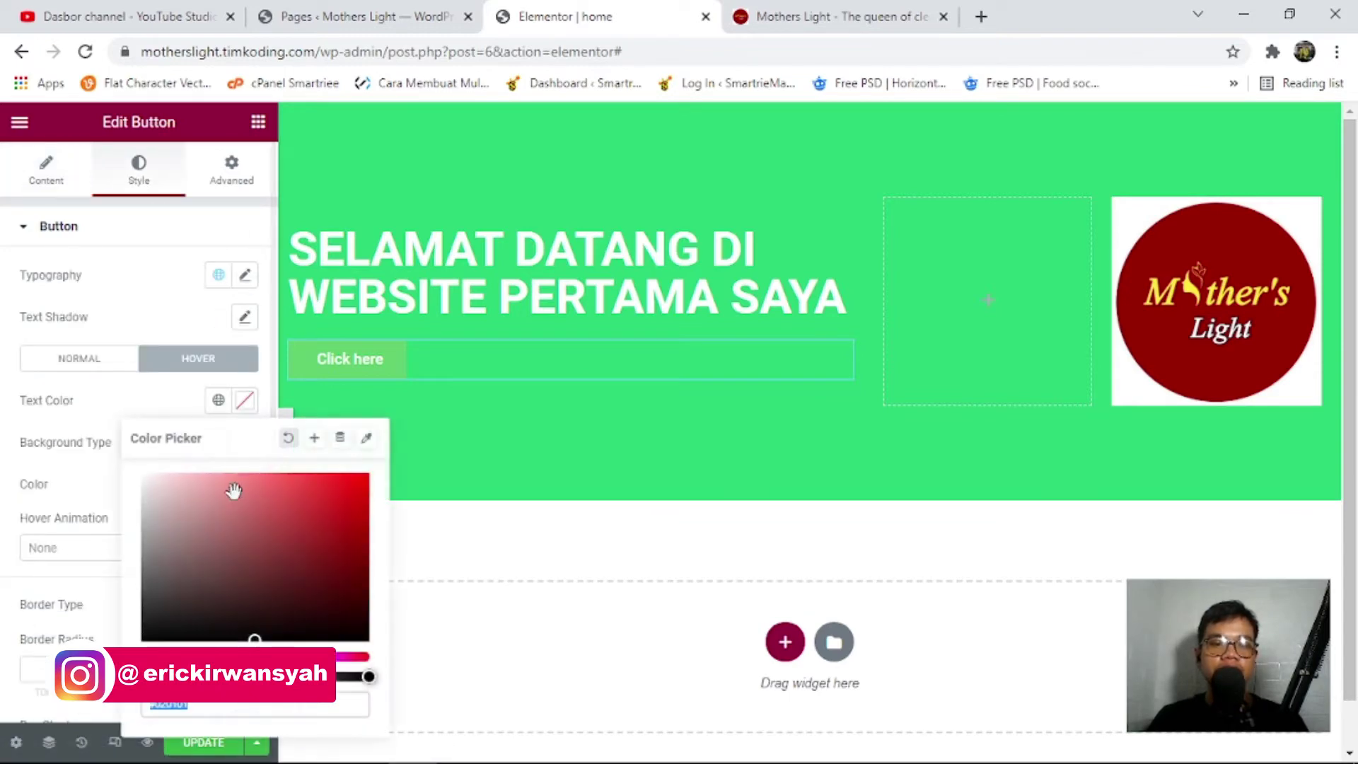
{"action": "left_click_drag", "start_coordinate": [234, 485], "coordinate": [365, 473]}
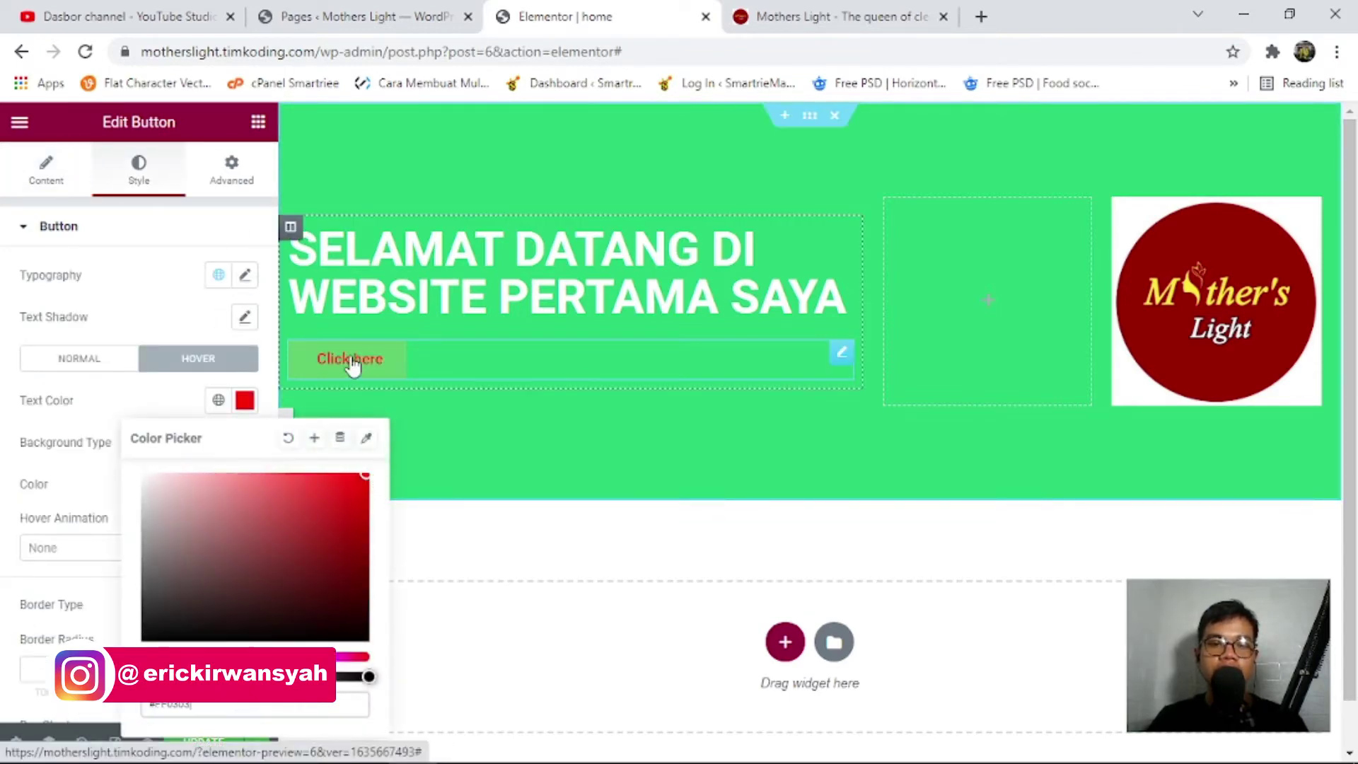
{"action": "left_click", "coordinate": [240, 438]}
{"action": "left_click", "coordinate": [245, 484]}
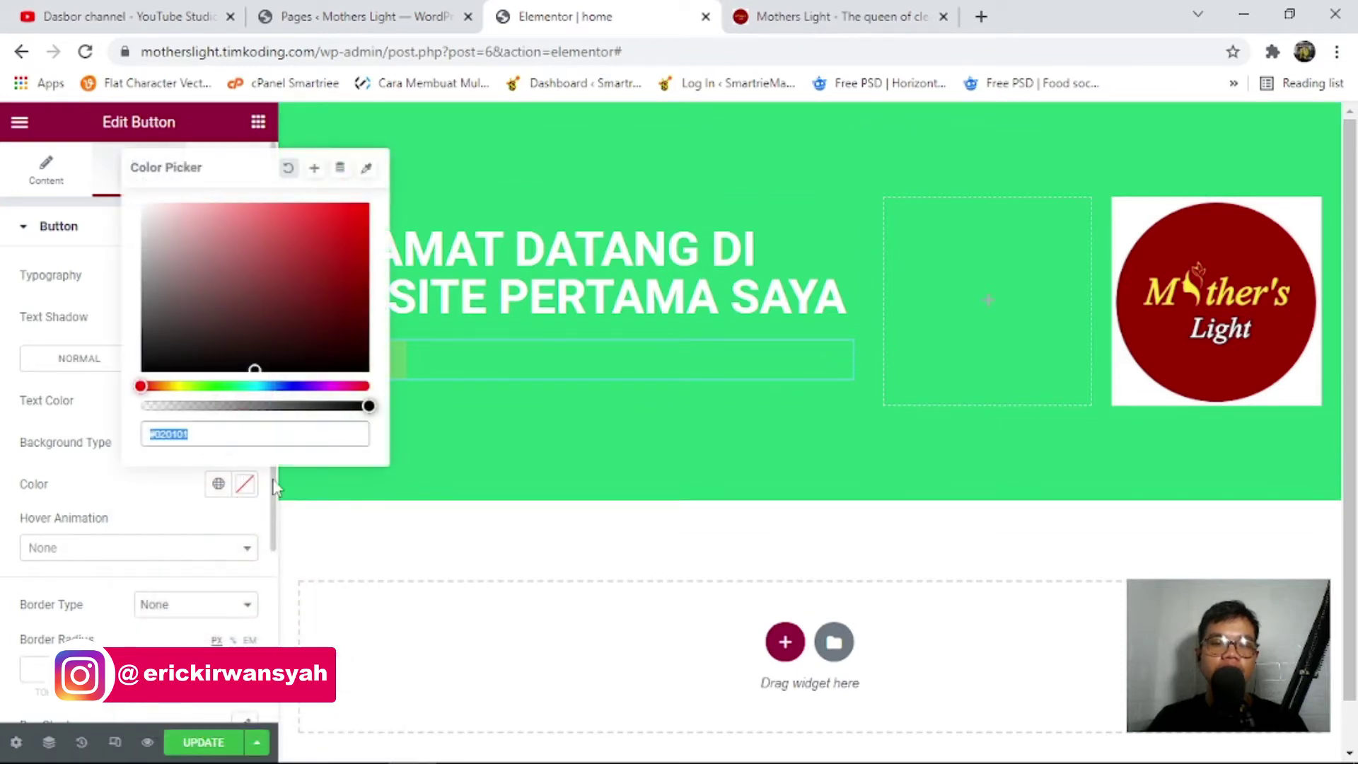
{"action": "left_click", "coordinate": [366, 216]}
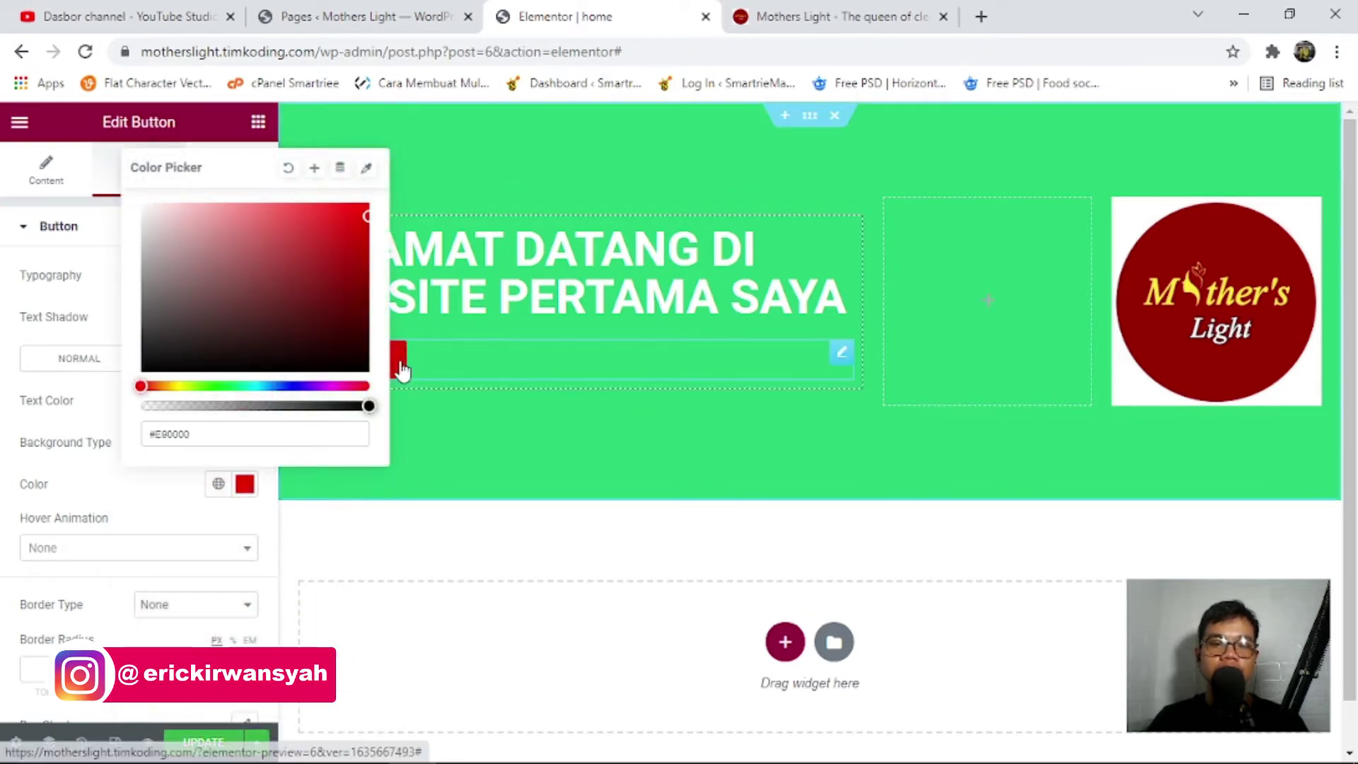
{"action": "left_click", "coordinate": [155, 499]}
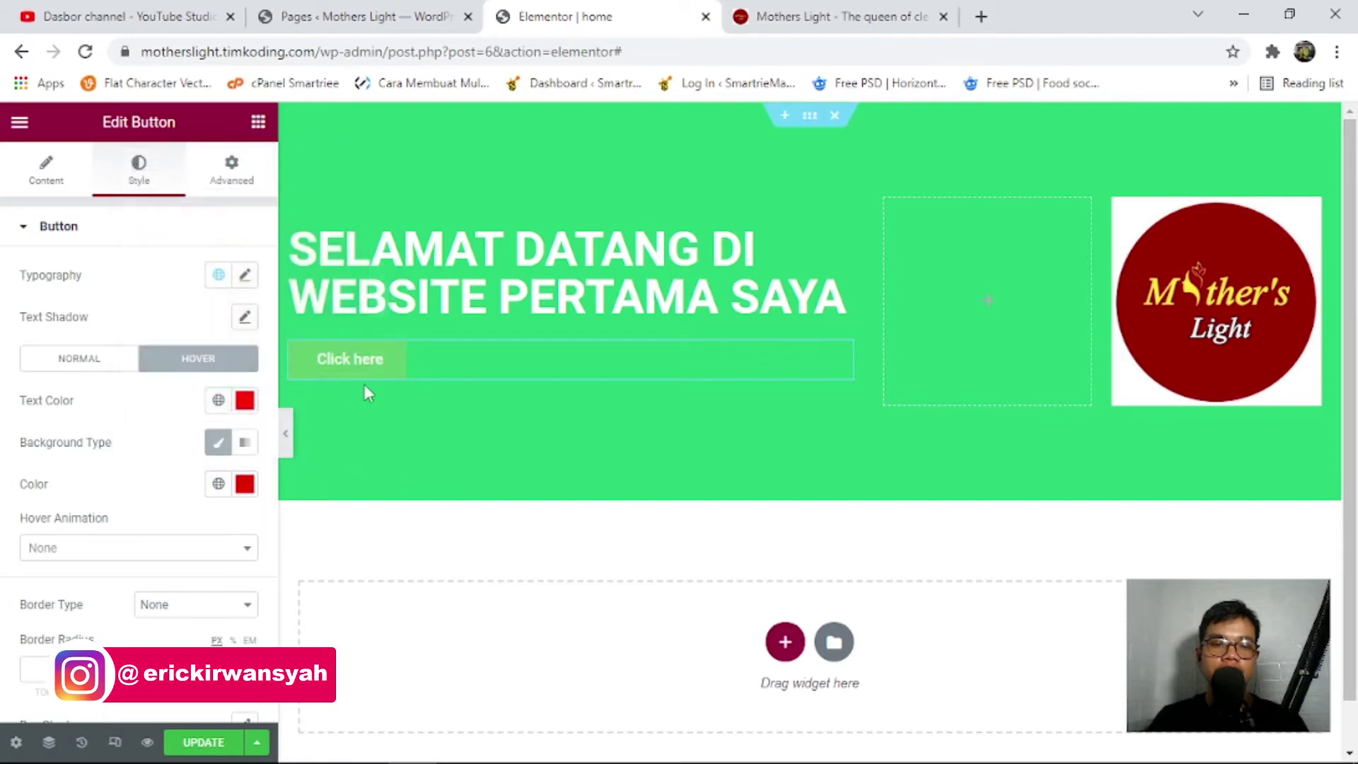
Set the button's hover text color to white.
{"action": "left_click", "coordinate": [245, 401]}
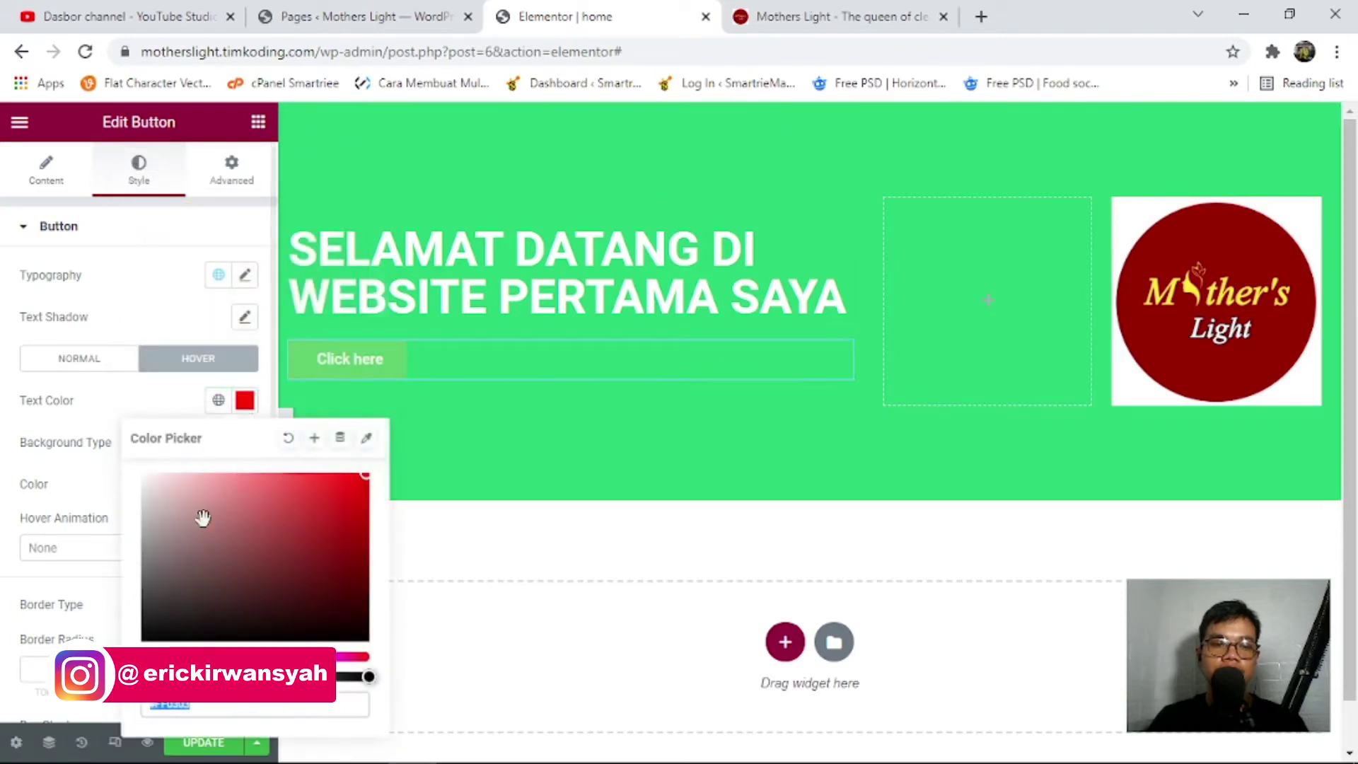
{"action": "left_click_drag", "start_coordinate": [203, 519], "coordinate": [46, 474]}
{"action": "left_click", "coordinate": [74, 474]}
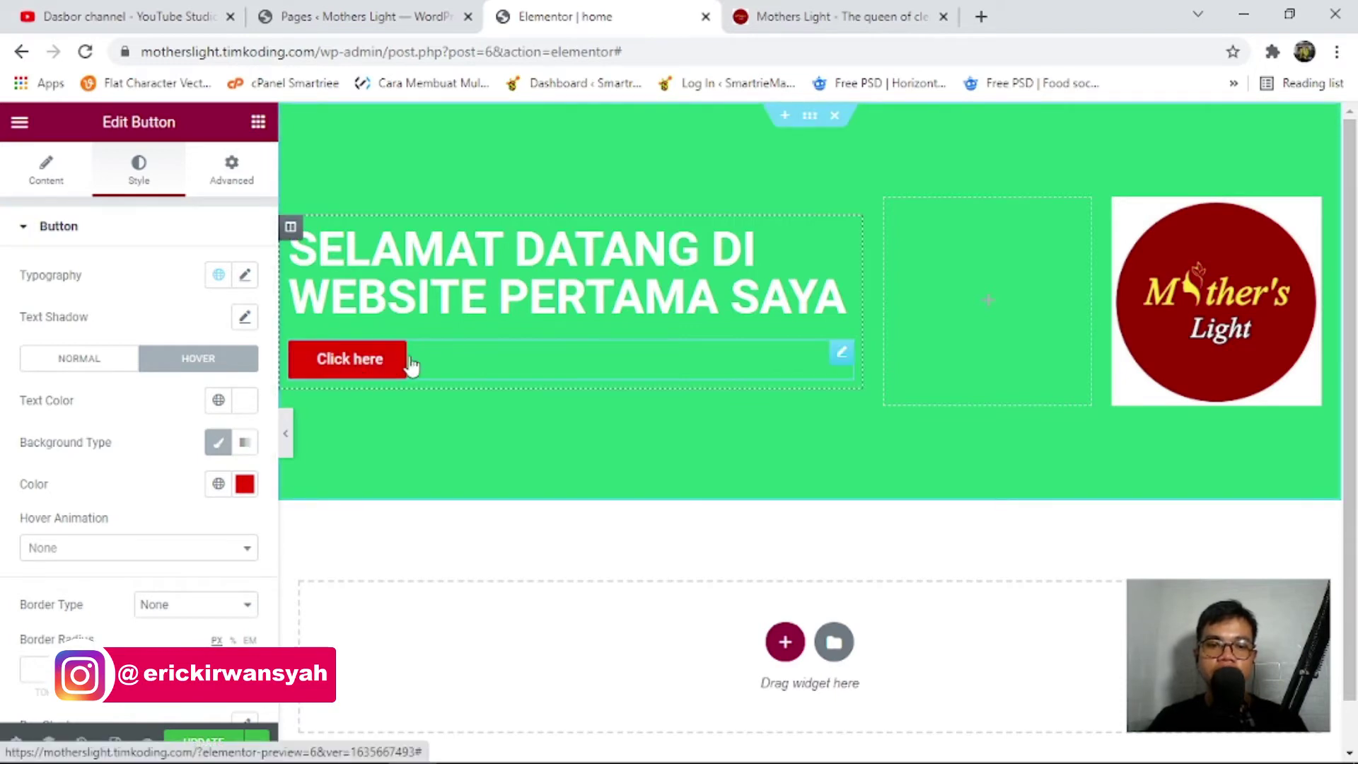
Change the button's text to "BELI SEKARANG" and its size to Large.
{"action": "left_click", "coordinate": [46, 173]}
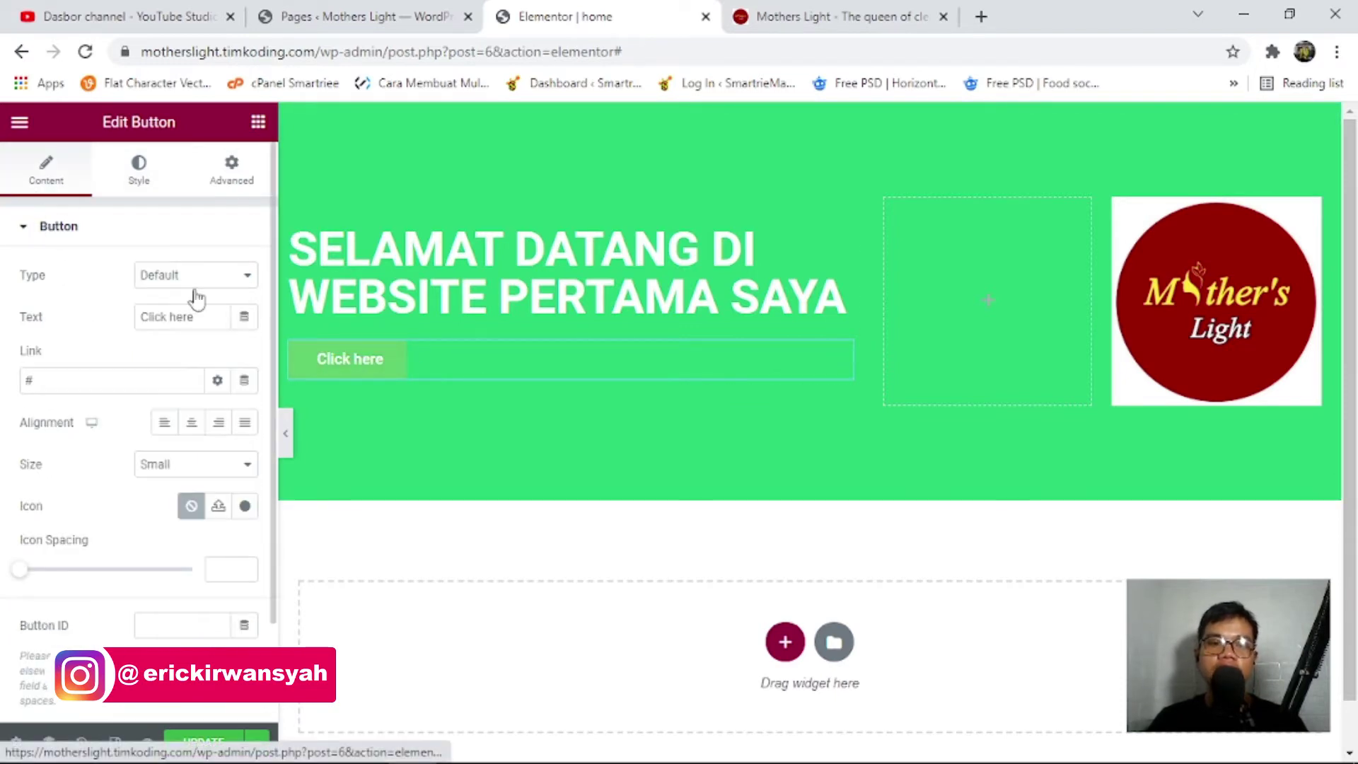
{"action": "left_click_drag", "start_coordinate": [197, 316], "coordinate": [17, 330]}
{"action": "type", "text": "B"}
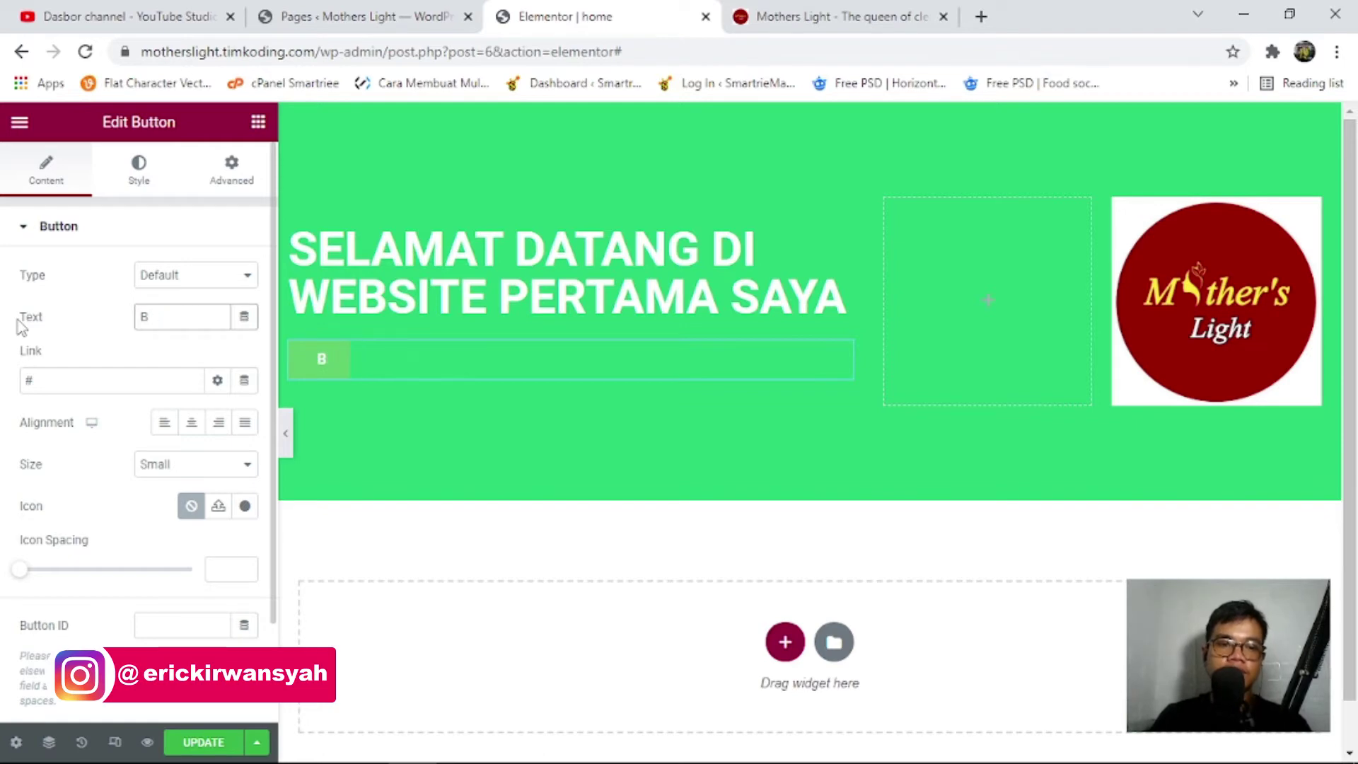
{"action": "type", "text": "ELI SEKARANG"}
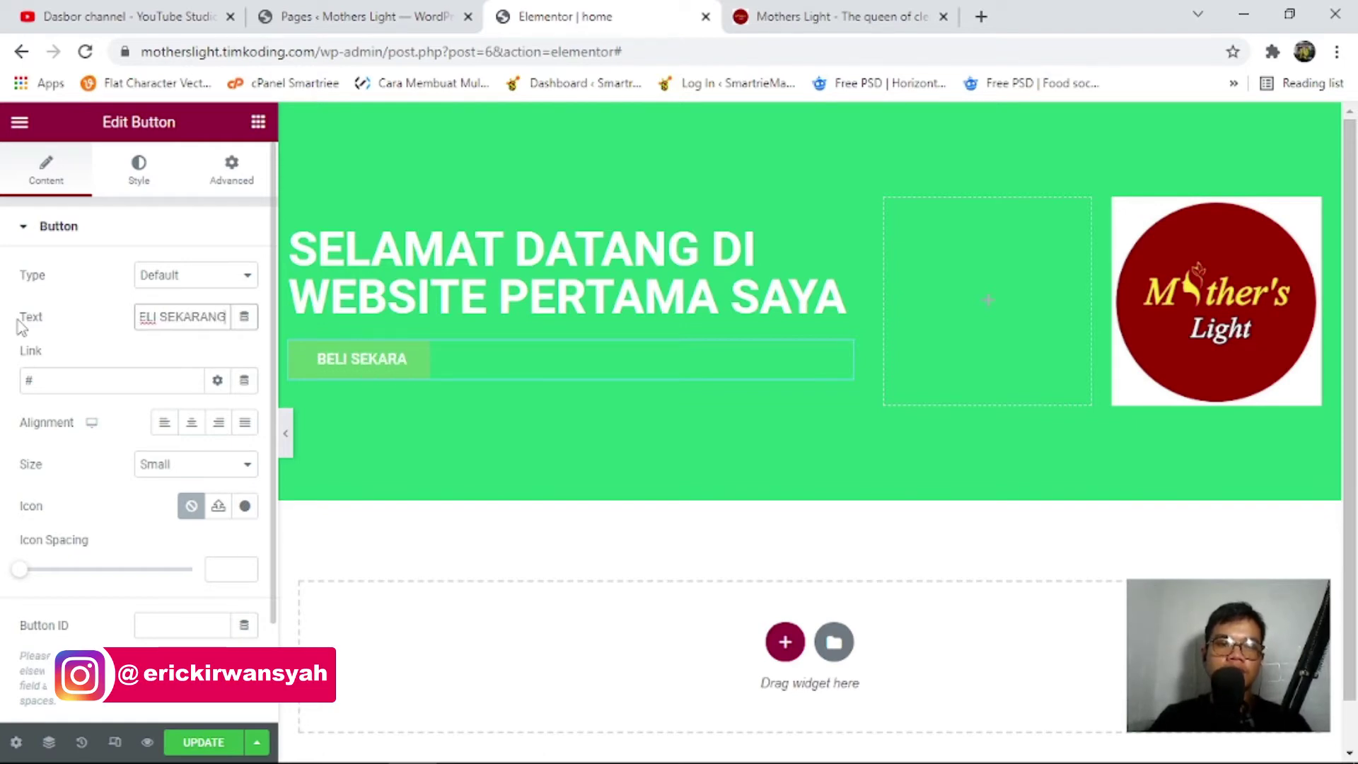
{"action": "left_click", "coordinate": [395, 376]}
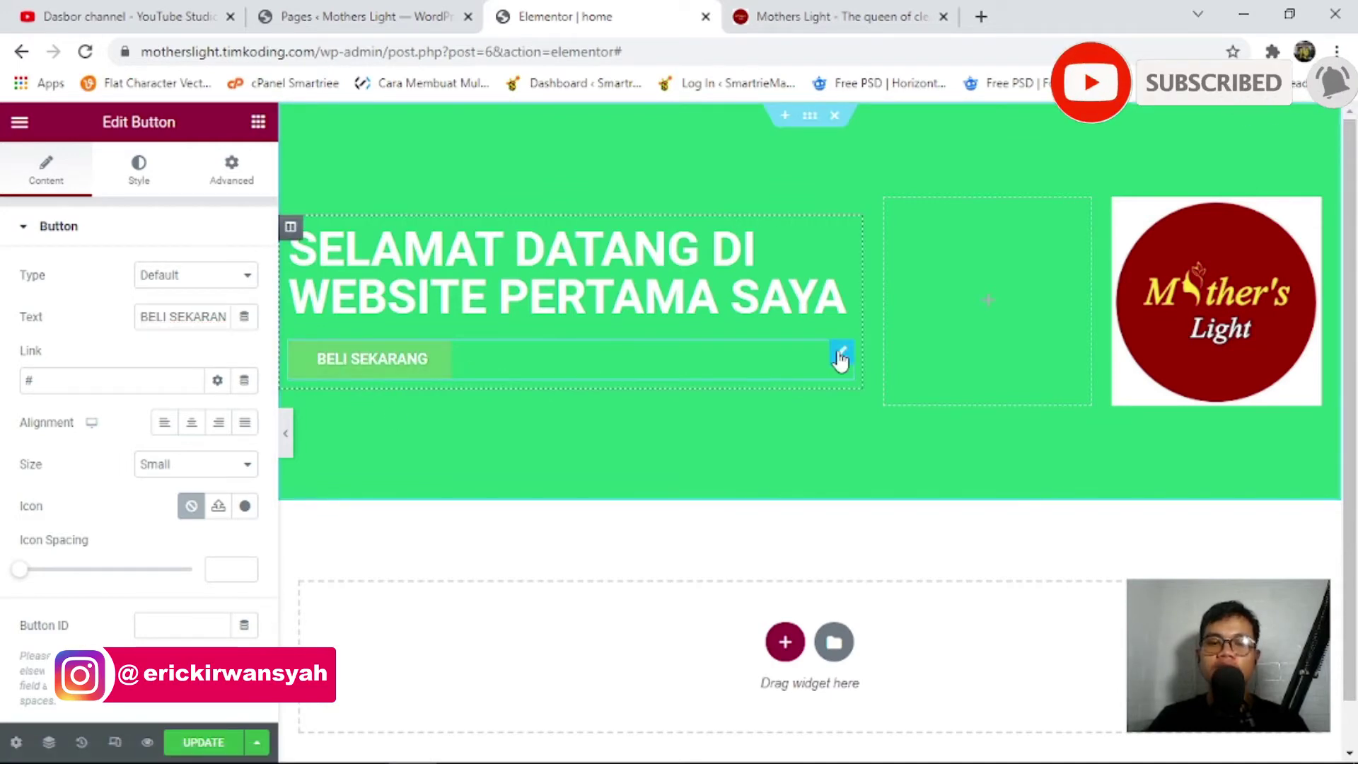
{"action": "left_click", "coordinate": [158, 464]}
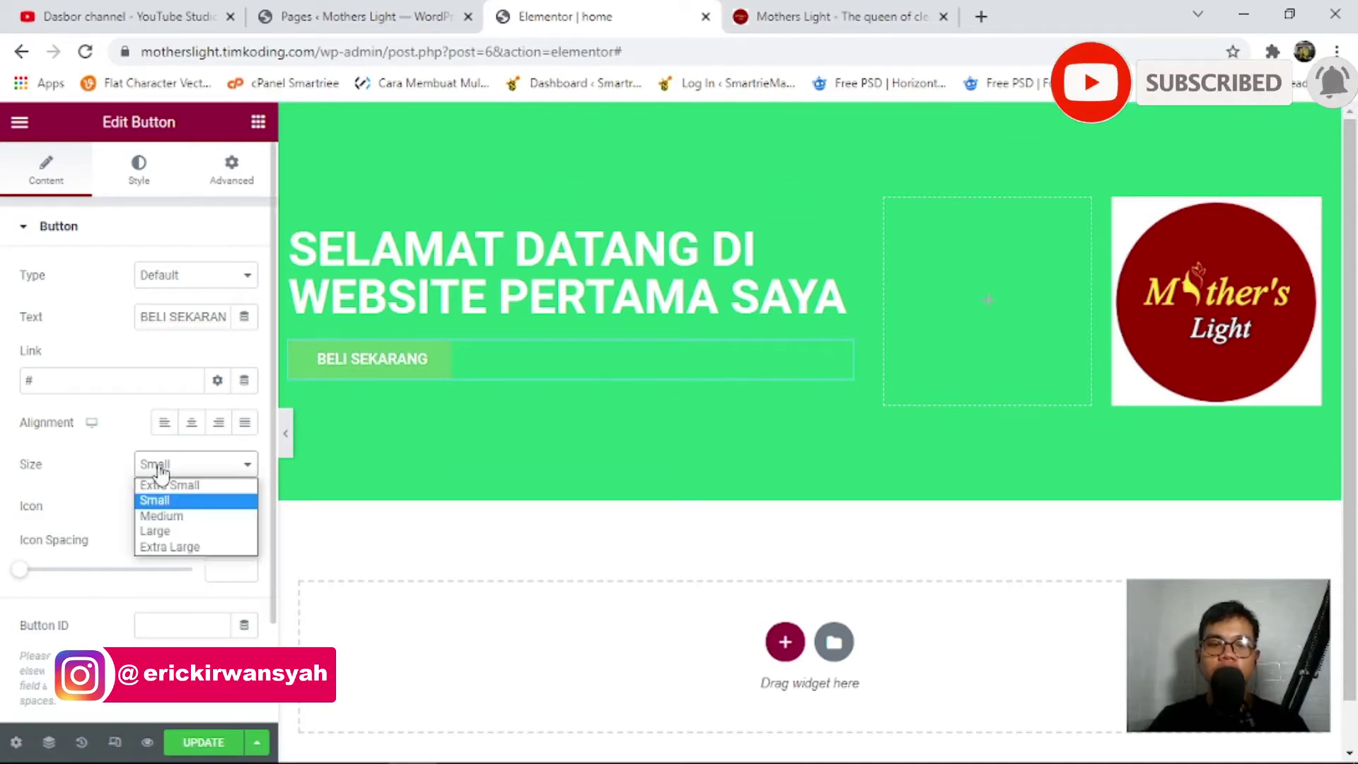
{"action": "left_click", "coordinate": [173, 531]}
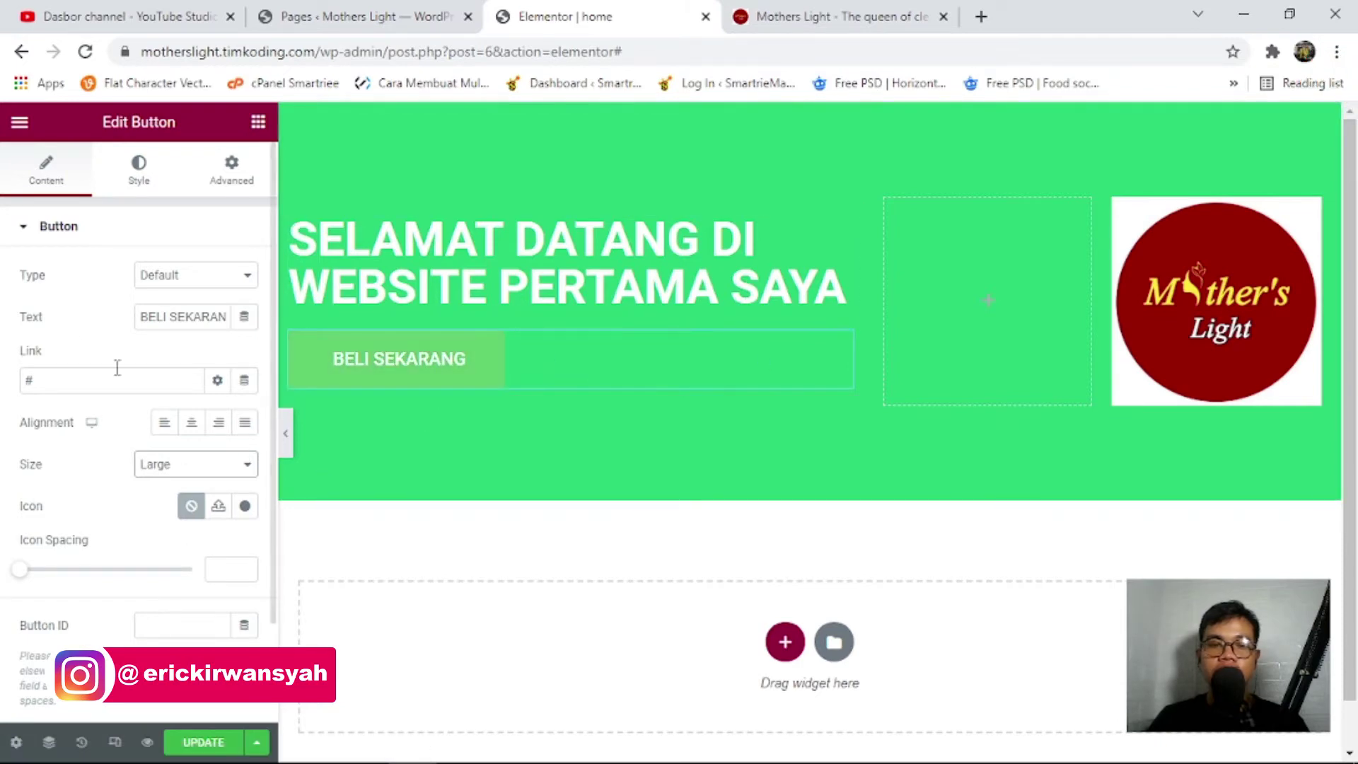
Set the button's background color in the normal state to white.
{"action": "left_click", "coordinate": [139, 170]}
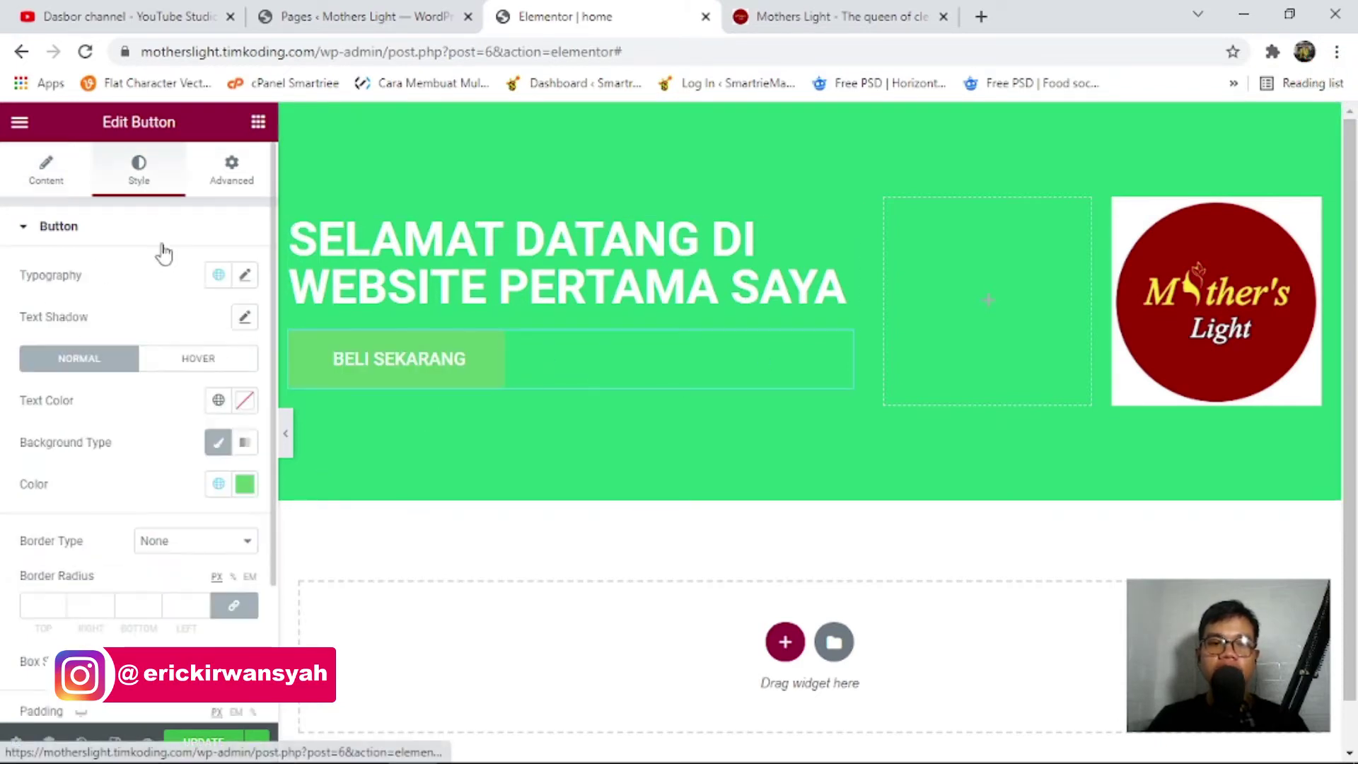
{"action": "left_click", "coordinate": [249, 485]}
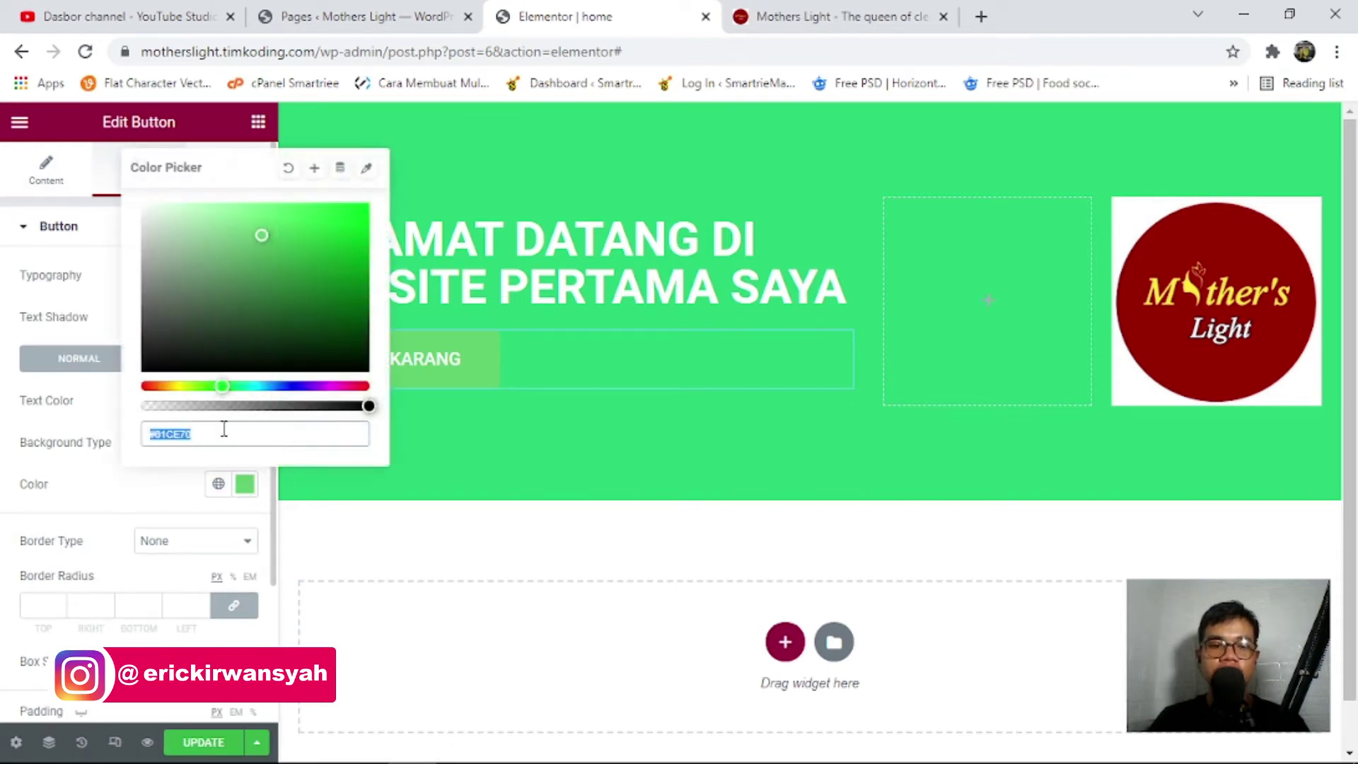
{"action": "left_click_drag", "start_coordinate": [188, 328], "coordinate": [85, 203]}
{"action": "left_click", "coordinate": [120, 500]}
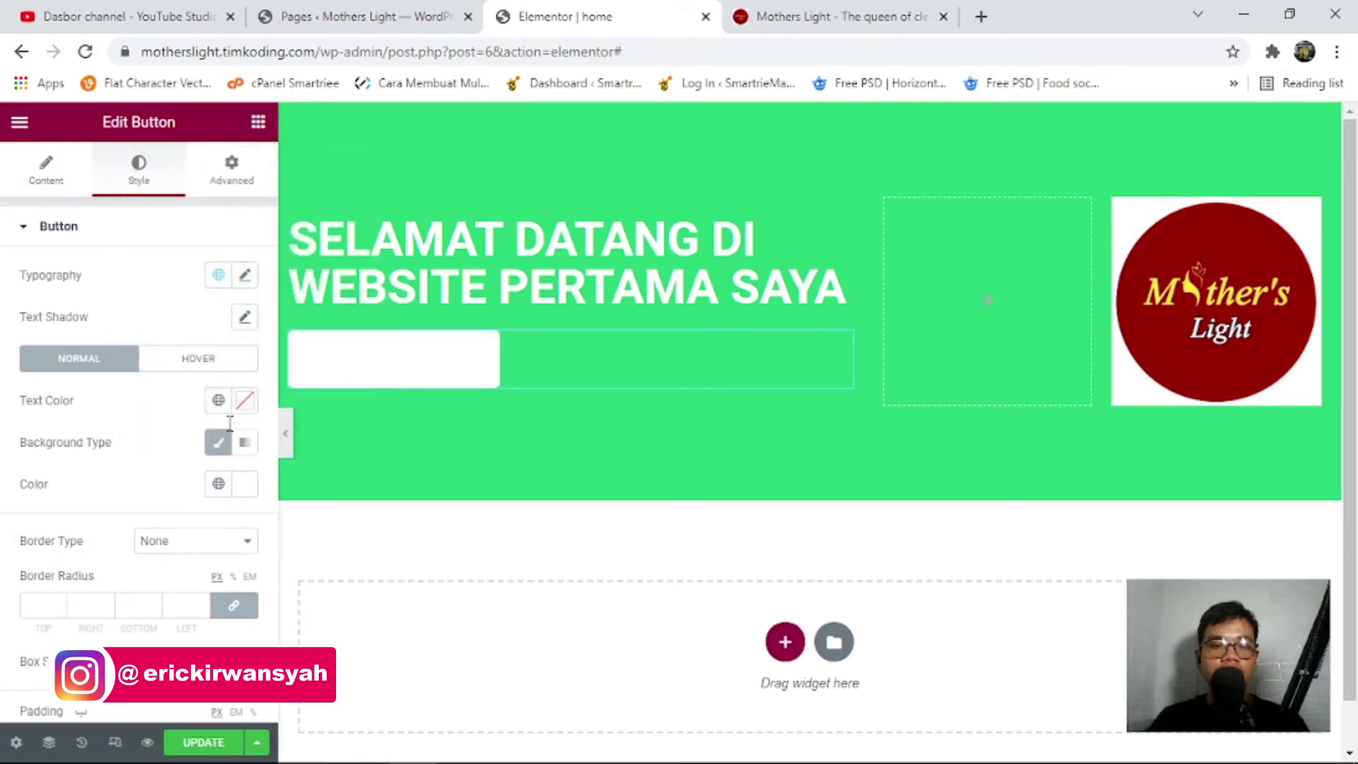
Set the button's text color in the normal state to black.
{"action": "left_click", "coordinate": [246, 402]}
{"action": "left_click_drag", "start_coordinate": [221, 444], "coordinate": [109, 679]}
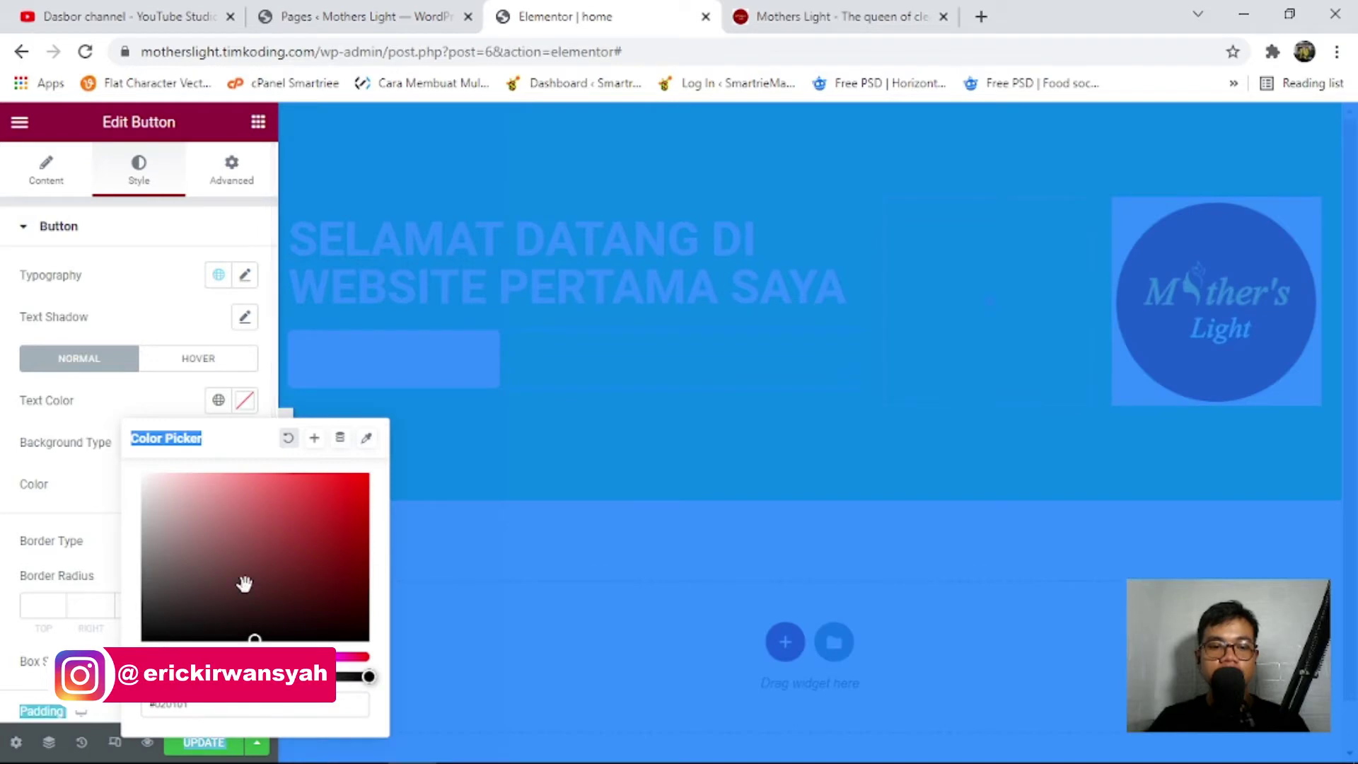
{"action": "left_click_drag", "start_coordinate": [245, 580], "coordinate": [122, 654]}
{"action": "left_click", "coordinate": [90, 525]}
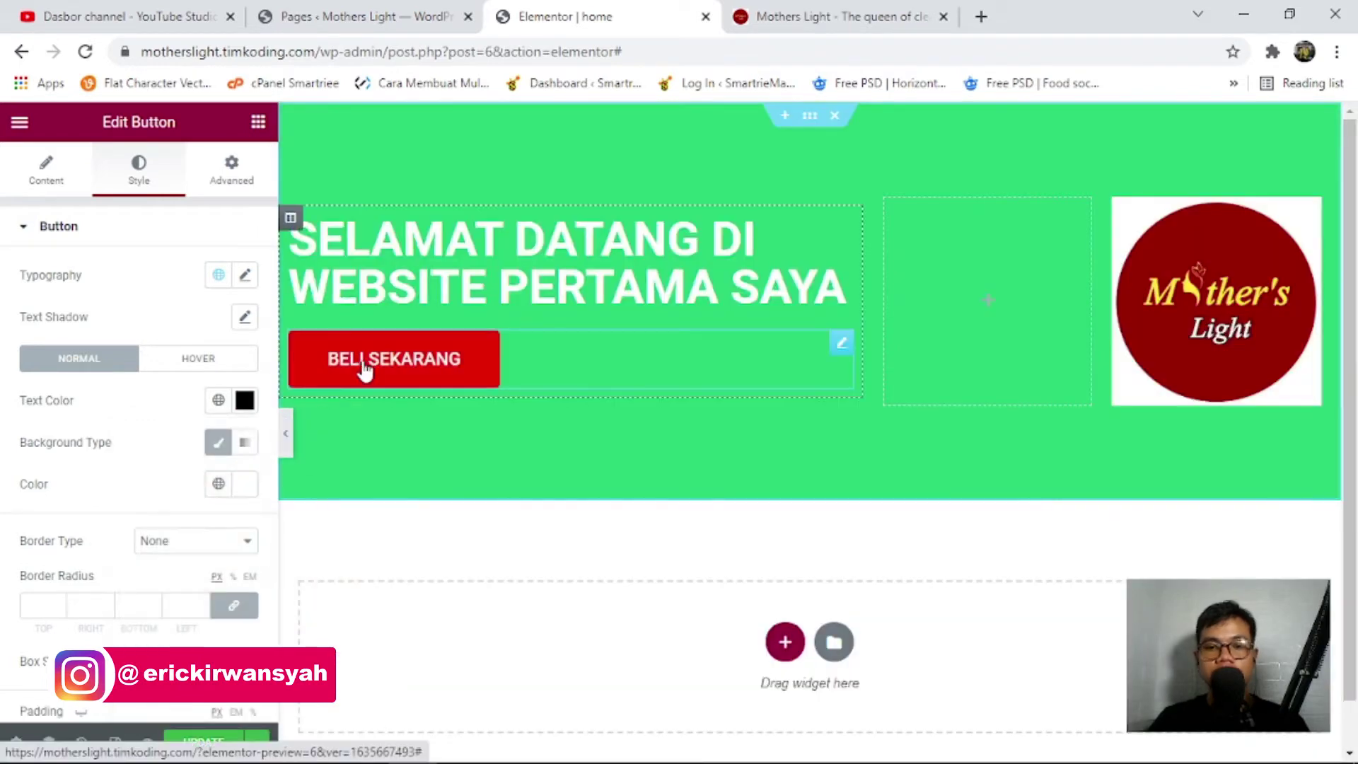
Update the page, check the button and its hover effect in the preview tab, and return to the editor.
{"action": "left_click", "coordinate": [206, 744]}
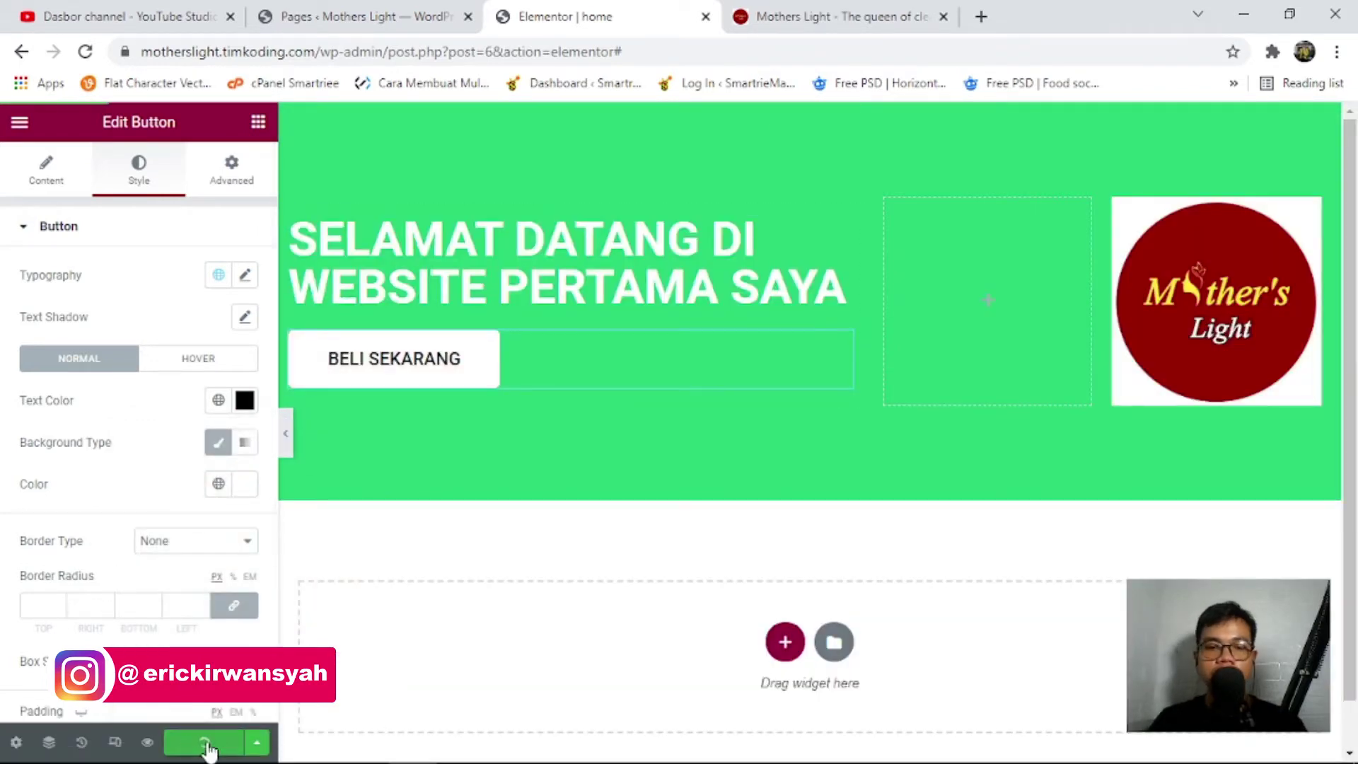
{"action": "left_click", "coordinate": [771, 11]}
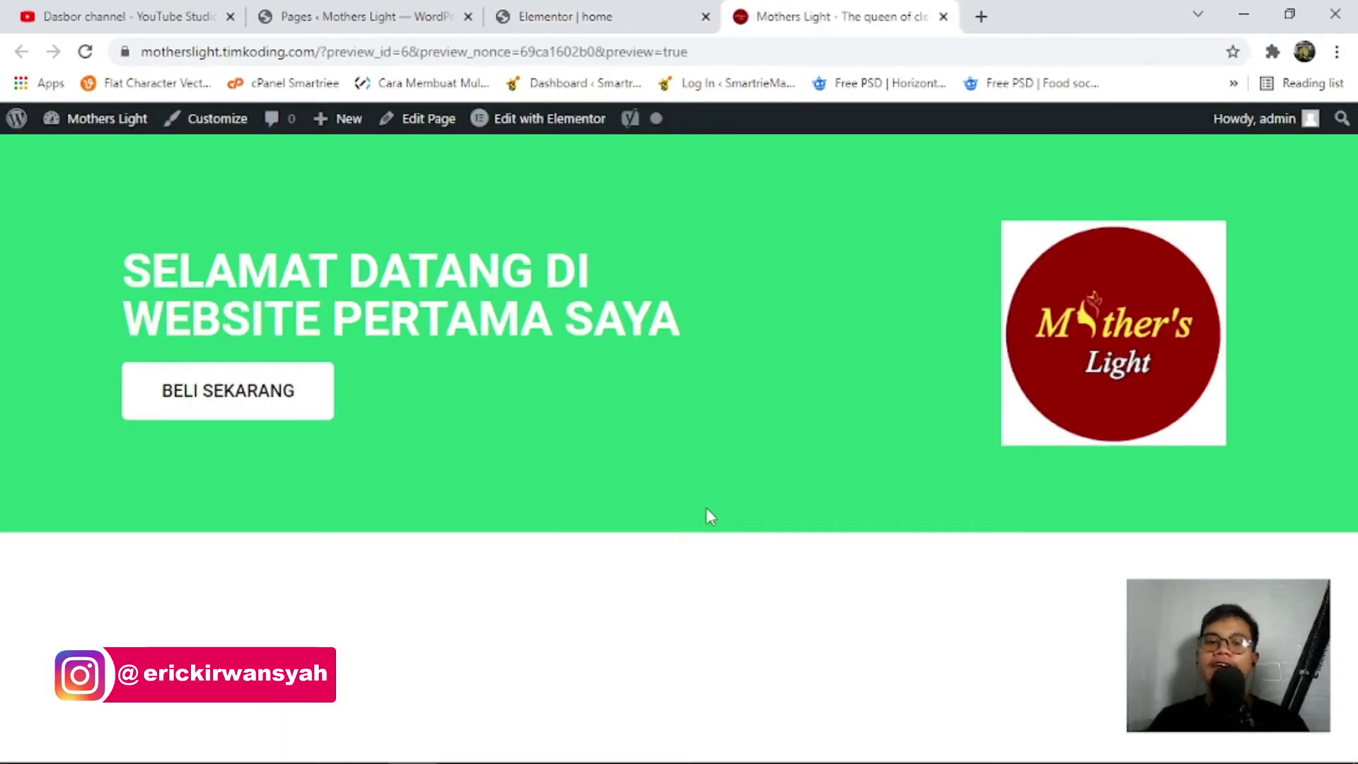
{"action": "left_click", "coordinate": [640, 12]}
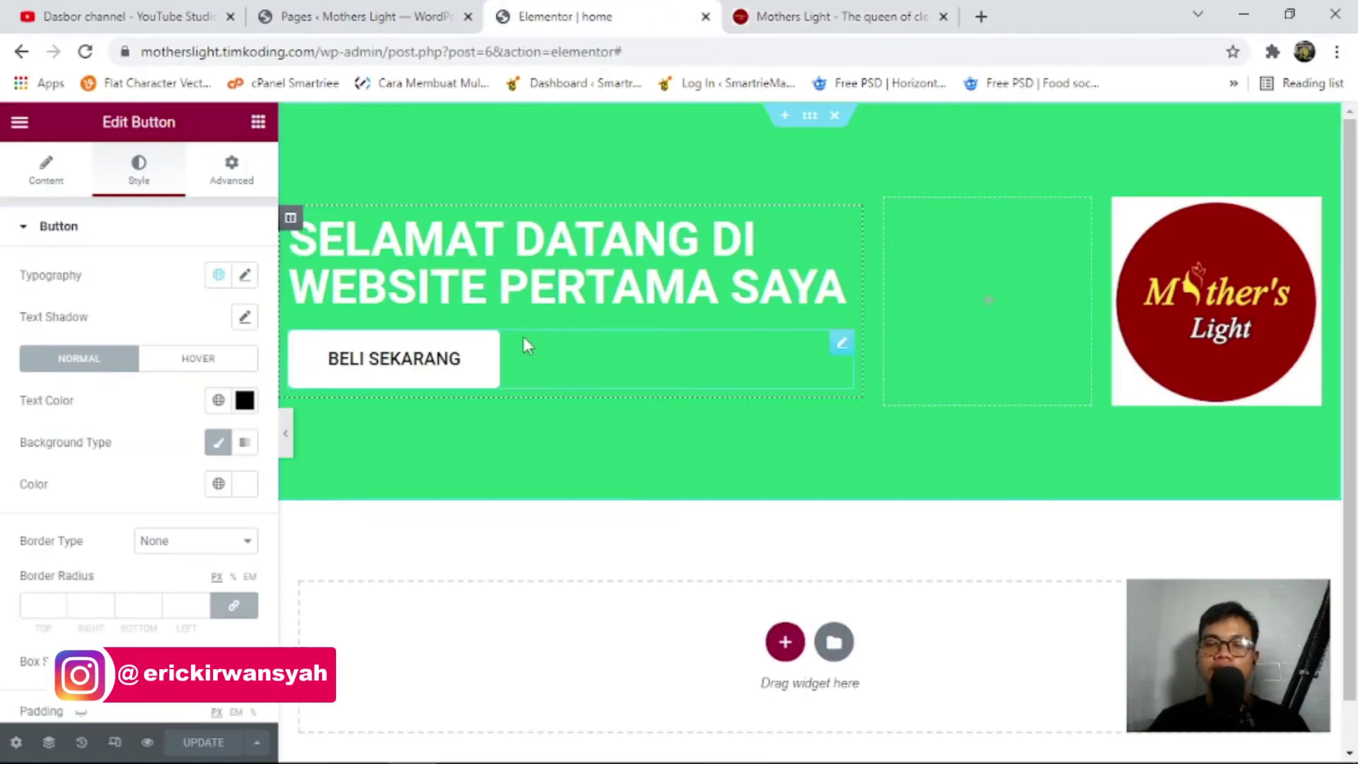
{"action": "left_click", "coordinate": [907, 13]}
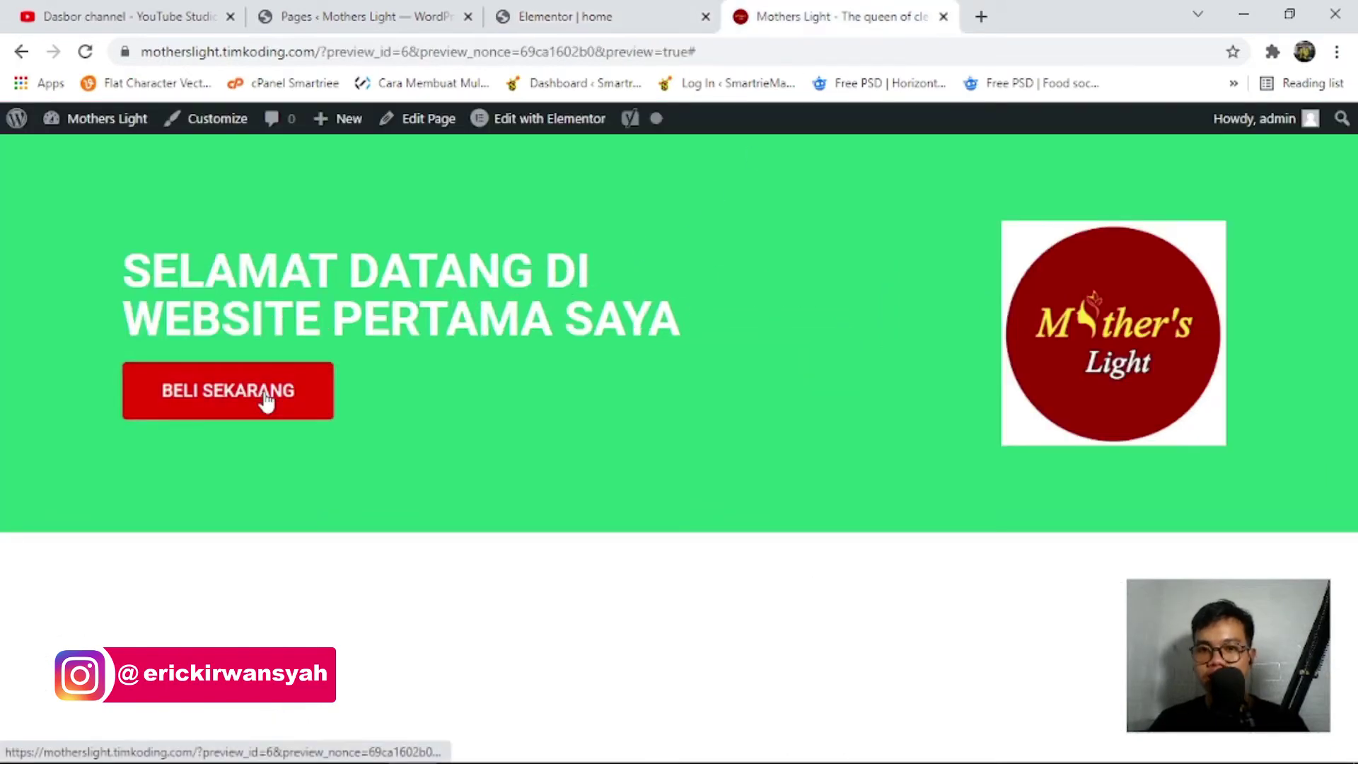
{"action": "left_click", "coordinate": [566, 15]}
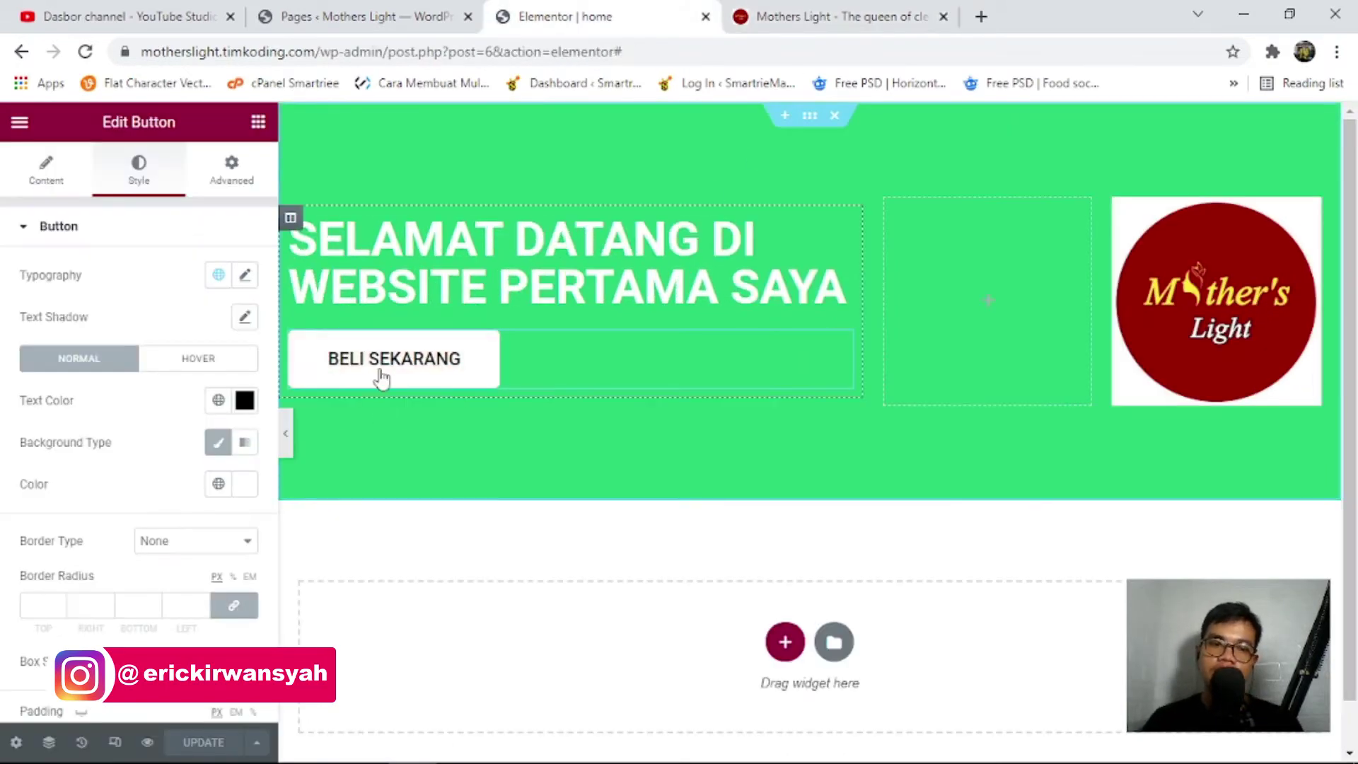
{"action": "left_click", "coordinate": [46, 170]}
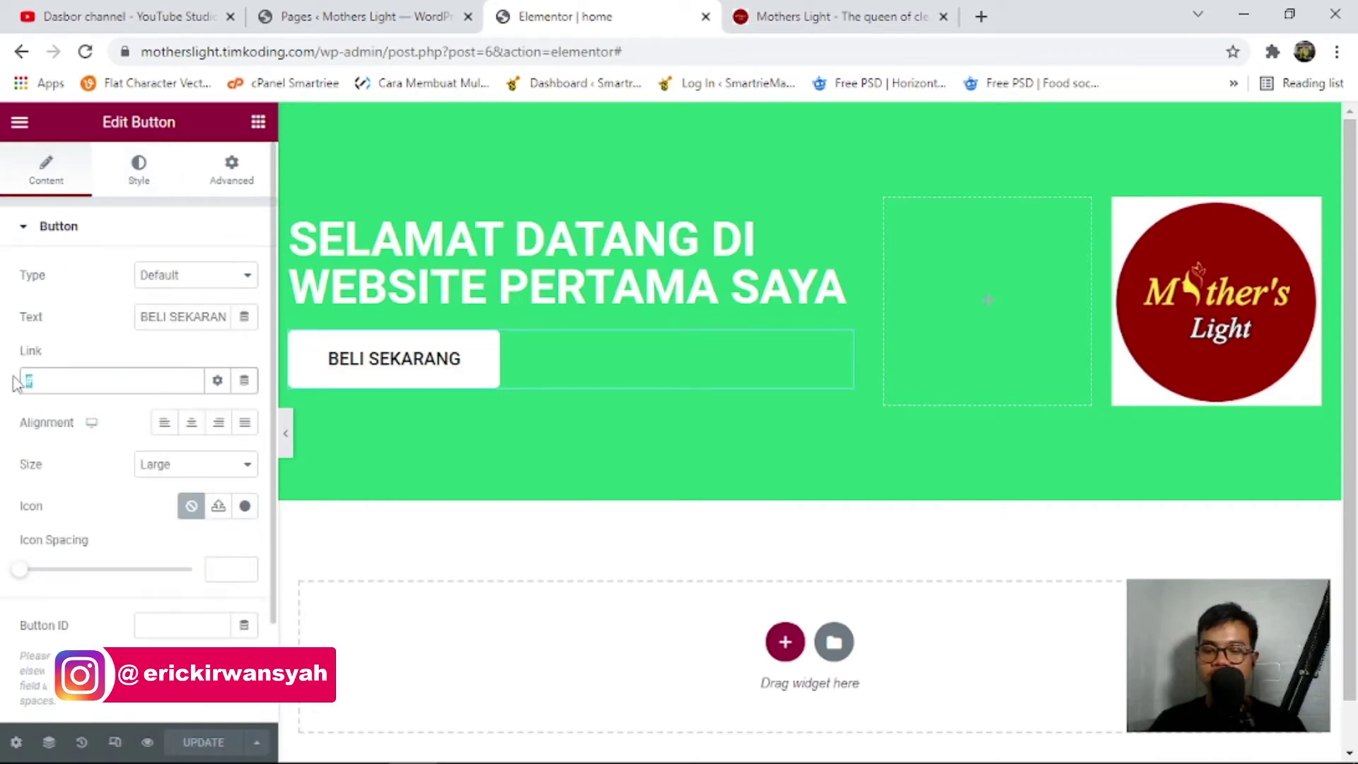
{"action": "key", "text": "BackSpace"}
{"action": "key", "text": "BackSpace"}
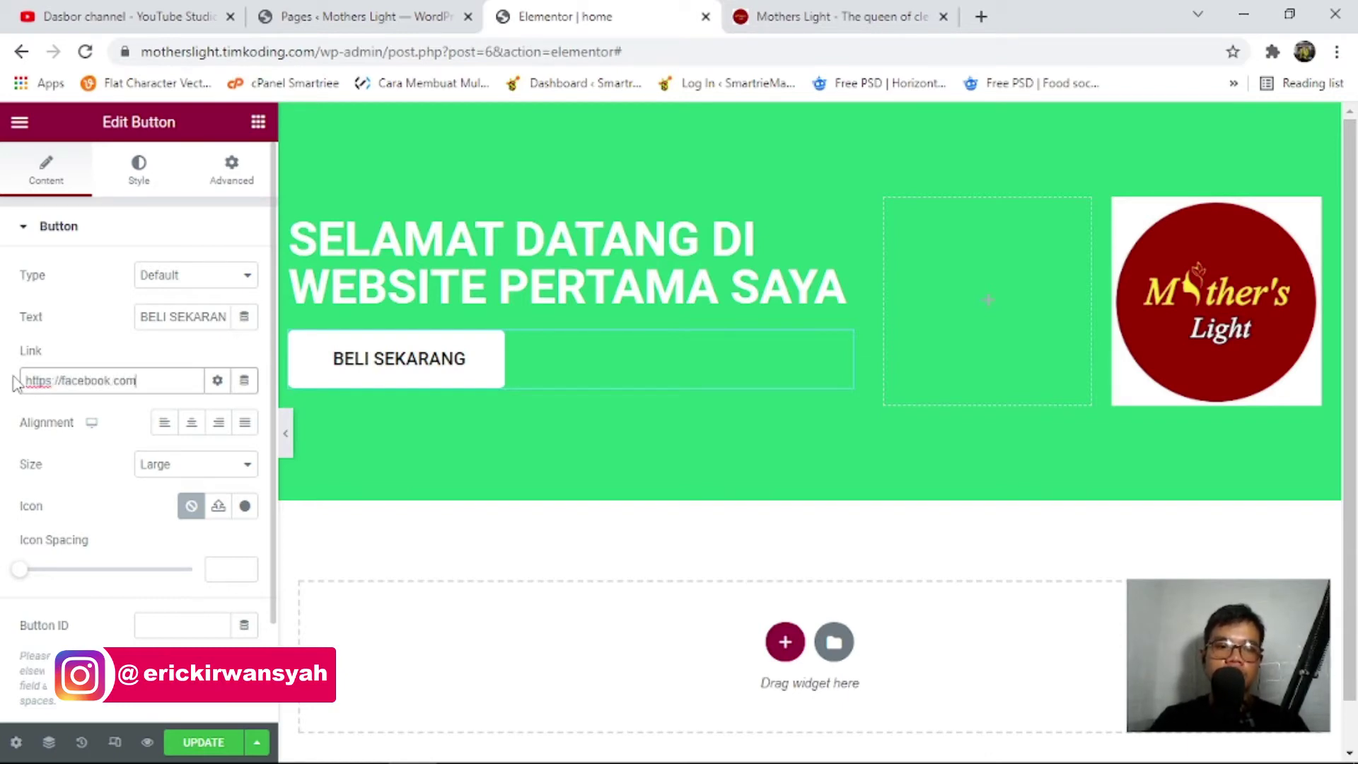
{"action": "left_click", "coordinate": [193, 744]}
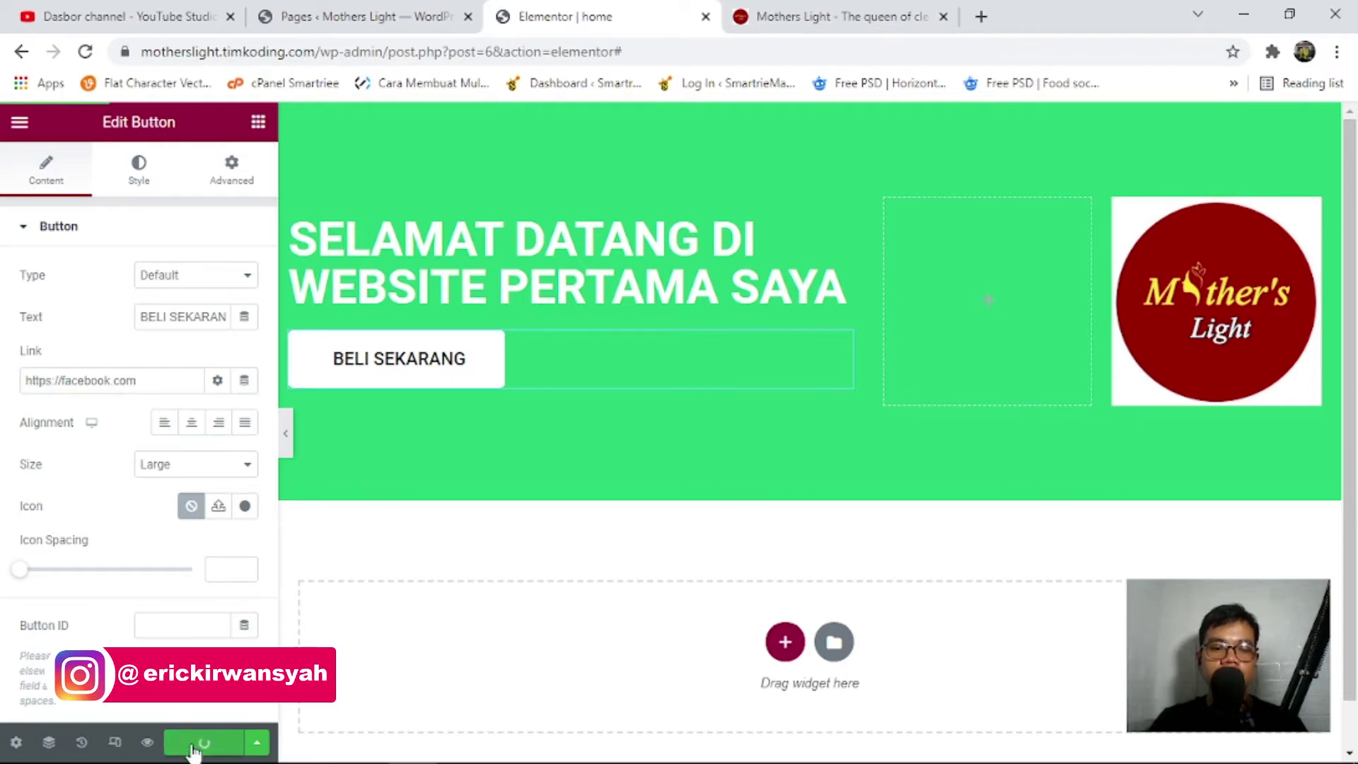
Test the BELI SEKARANG button's link on the preview page, go back to the page, and return to the editor.
{"action": "left_click", "coordinate": [797, 5]}
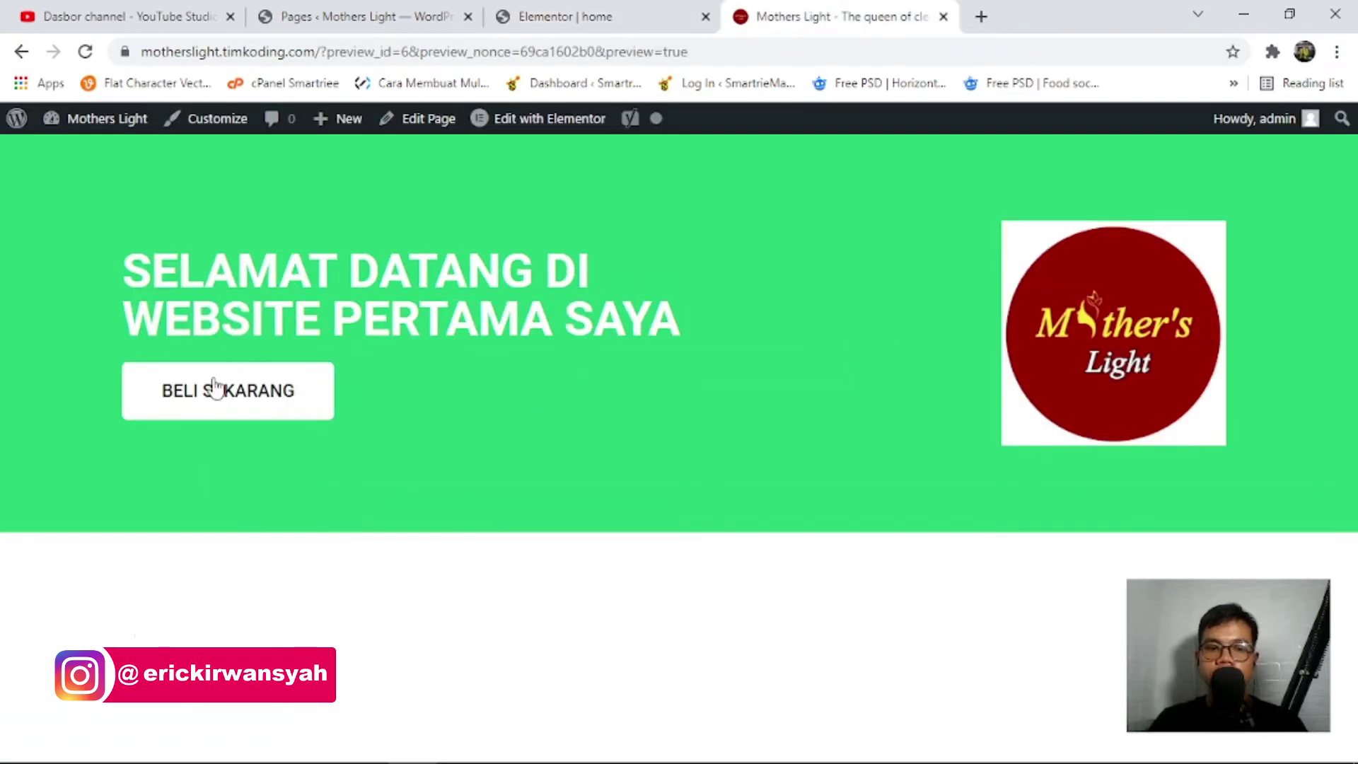
{"action": "left_click", "coordinate": [212, 406]}
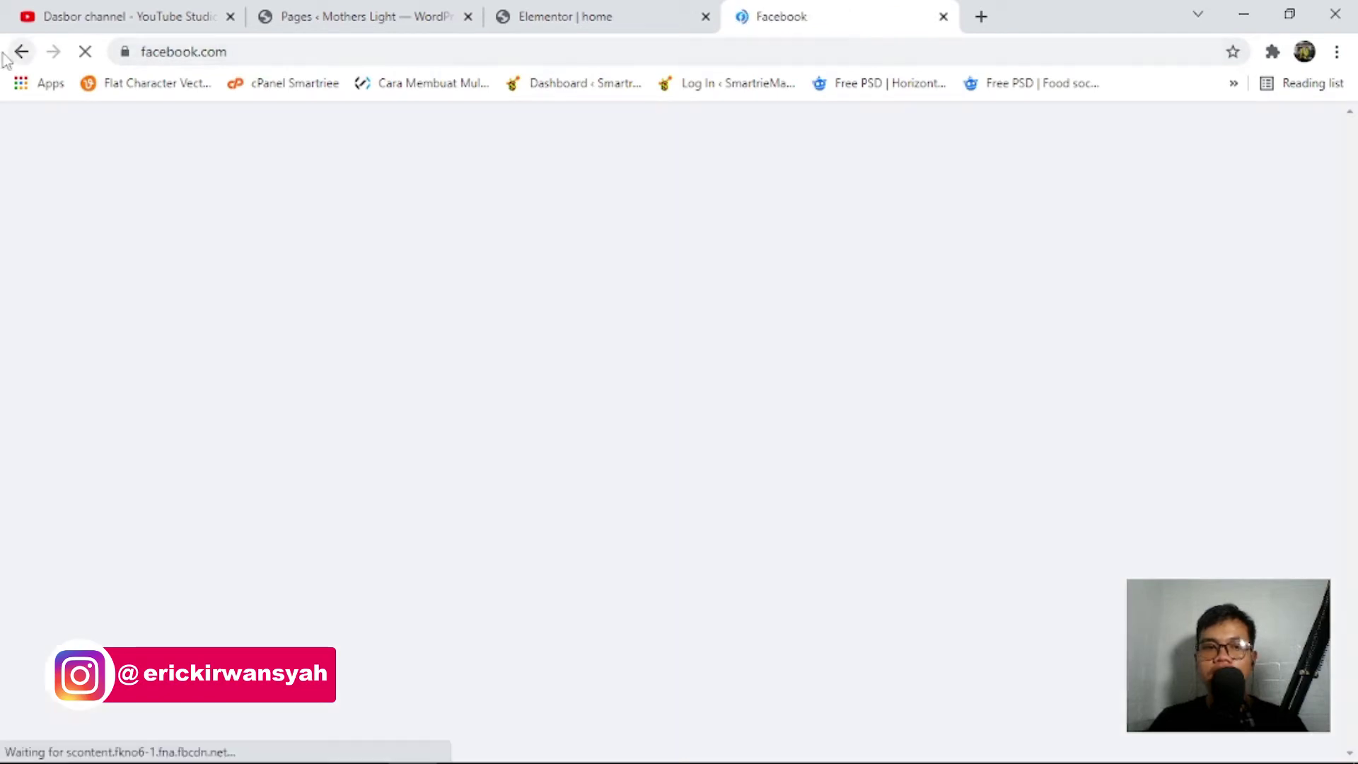
{"action": "left_click", "coordinate": [21, 53]}
{"action": "left_click", "coordinate": [555, 8]}
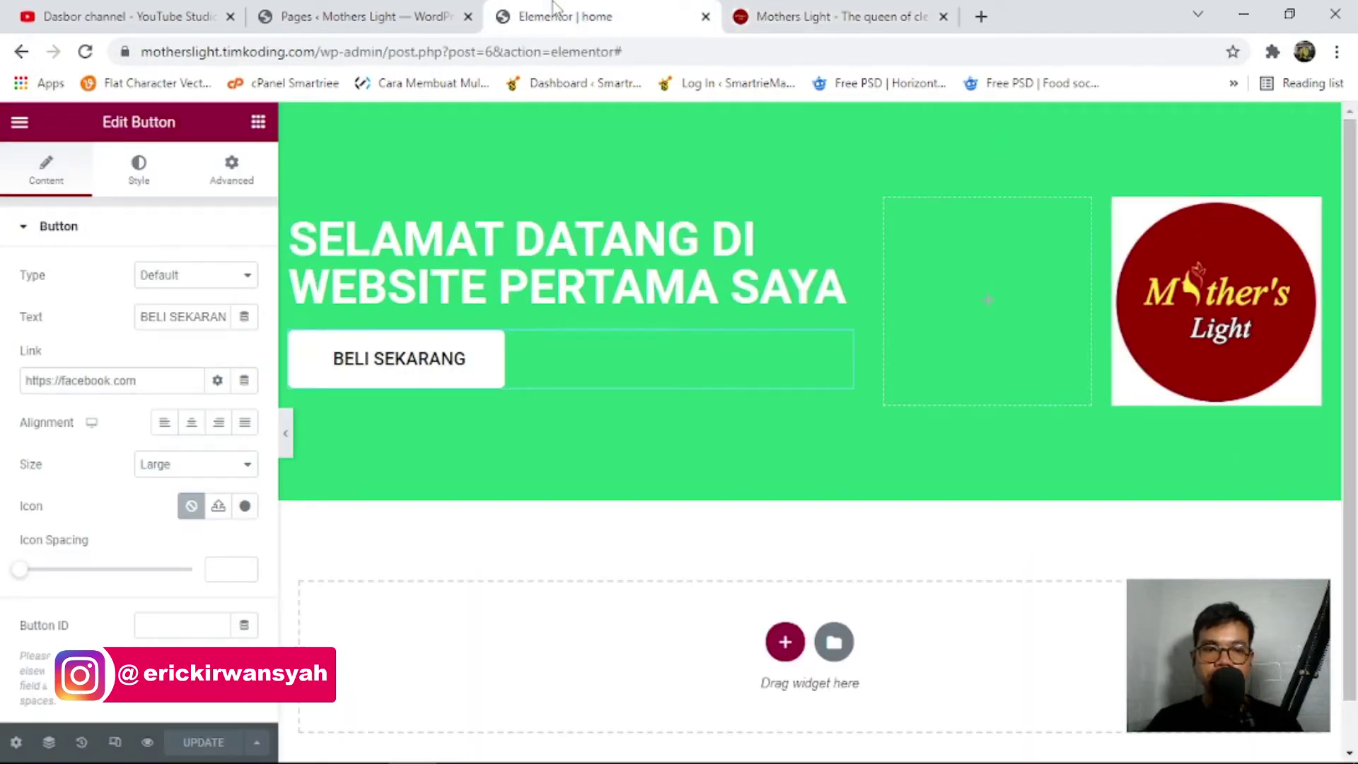
Set the BELI SEKARANG button's Facebook link to open in a new window and update the page.
{"action": "left_click", "coordinate": [218, 381]}
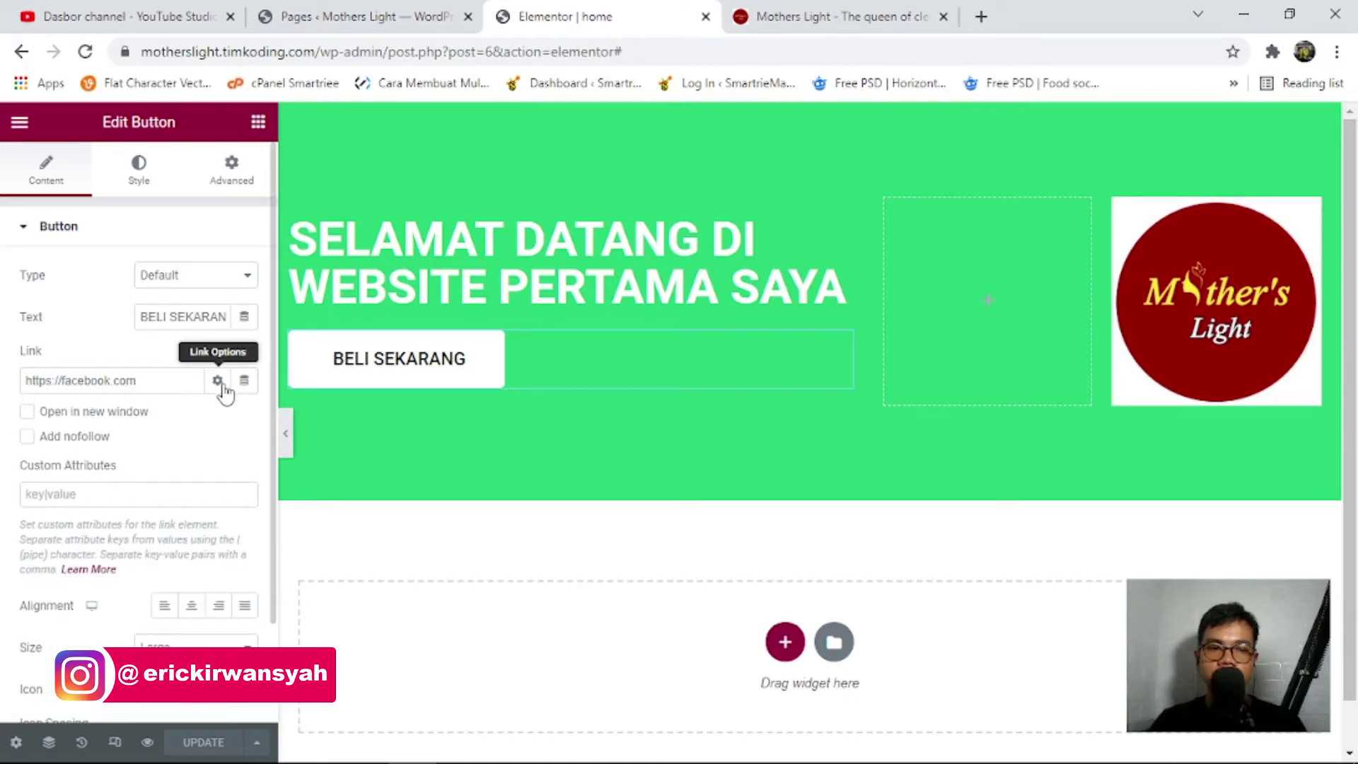
{"action": "left_click", "coordinate": [51, 416]}
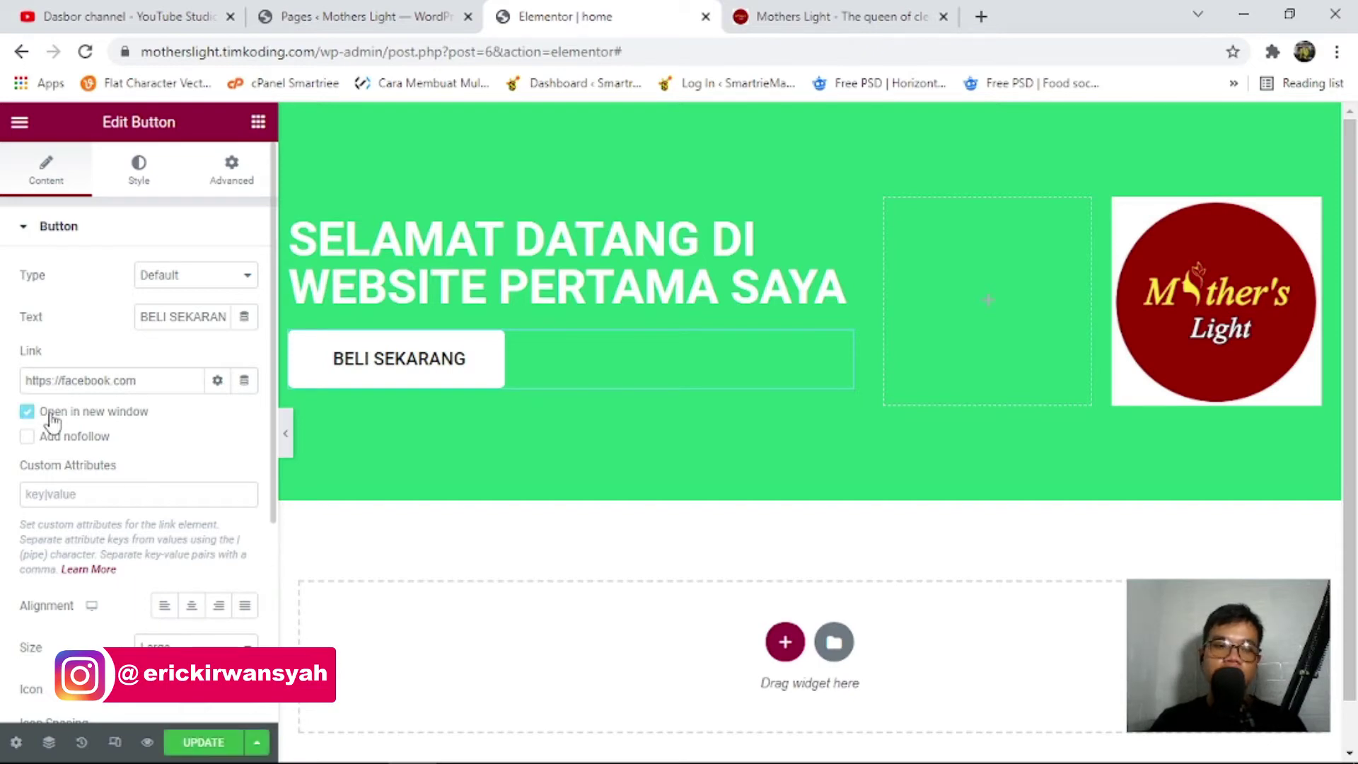
{"action": "left_click", "coordinate": [204, 742]}
Try the updated button link on the preview page, go back to the page, and return to the link options in the editor.
{"action": "left_click", "coordinate": [835, 17]}
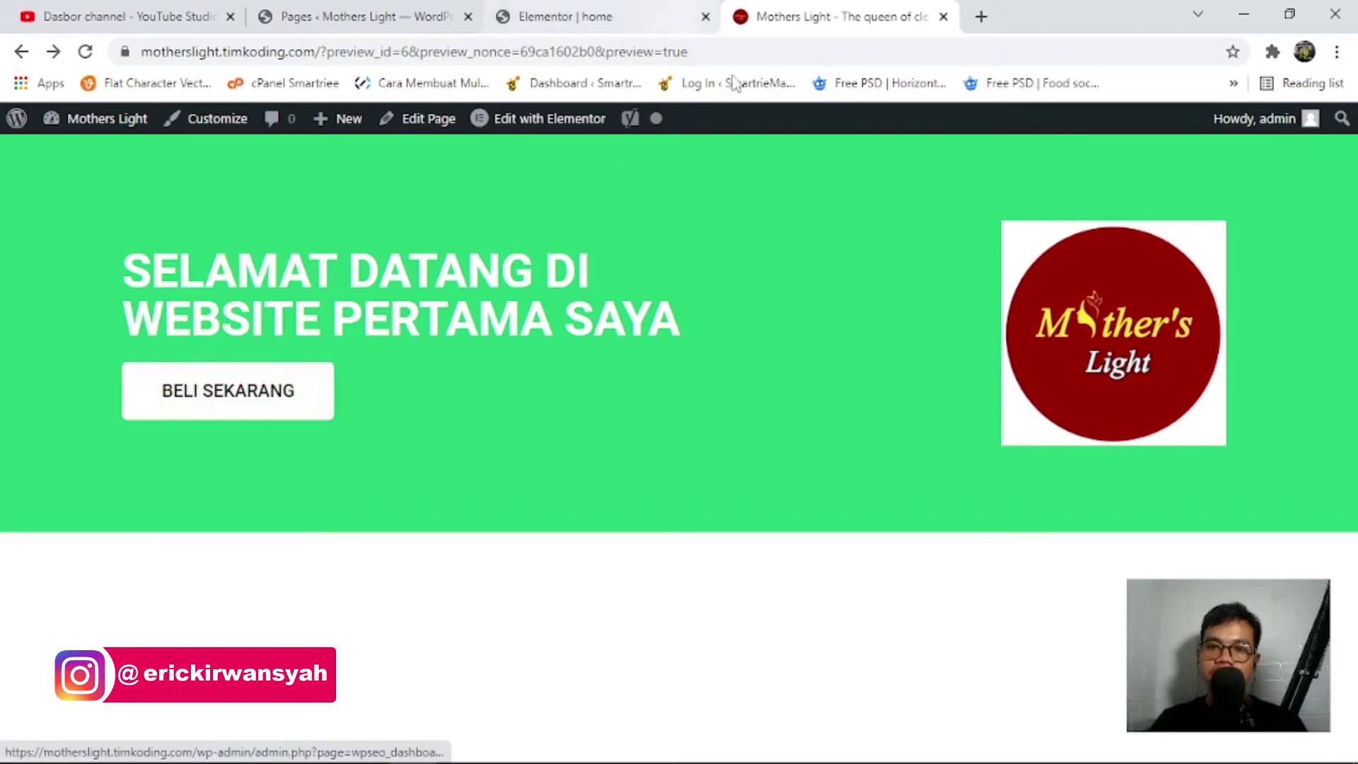
{"action": "left_click", "coordinate": [231, 380]}
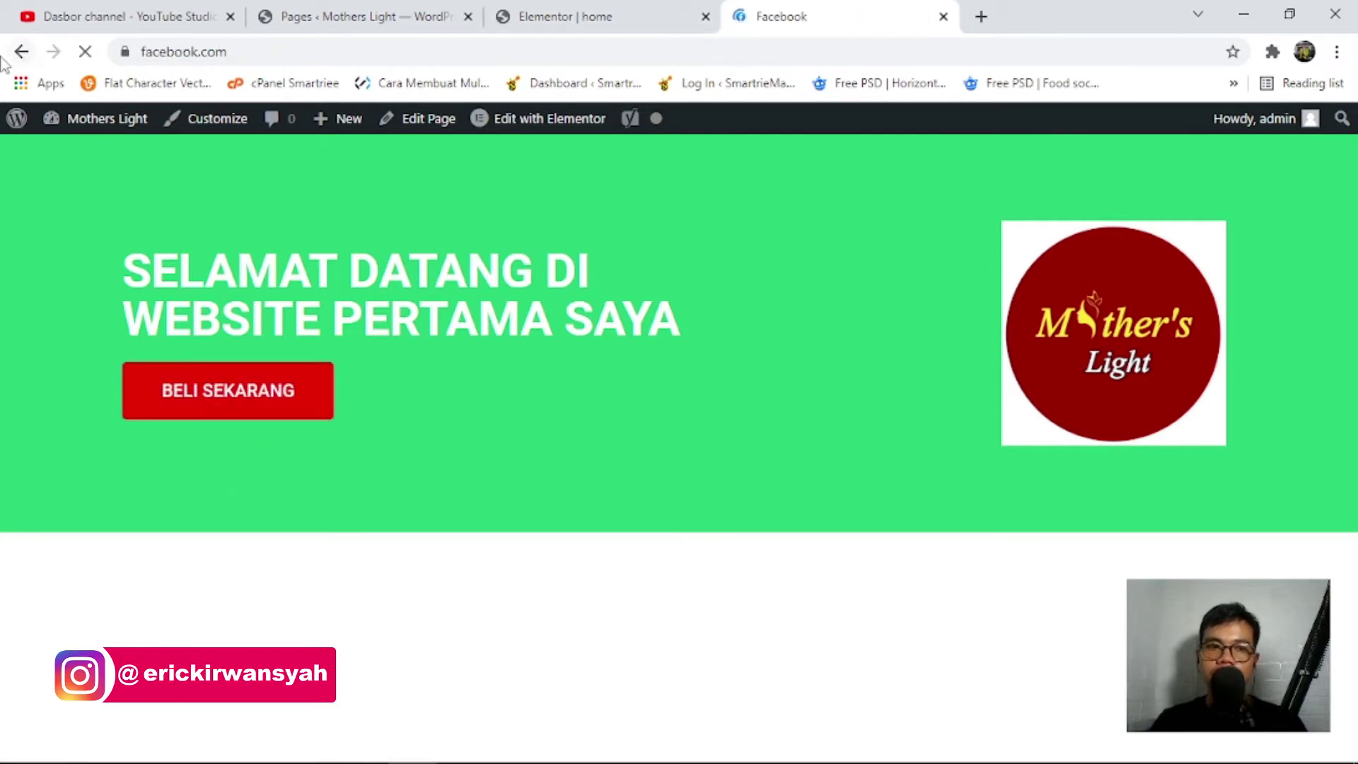
{"action": "left_click", "coordinate": [21, 52]}
{"action": "left_click", "coordinate": [545, 17]}
{"action": "left_click", "coordinate": [78, 413]}
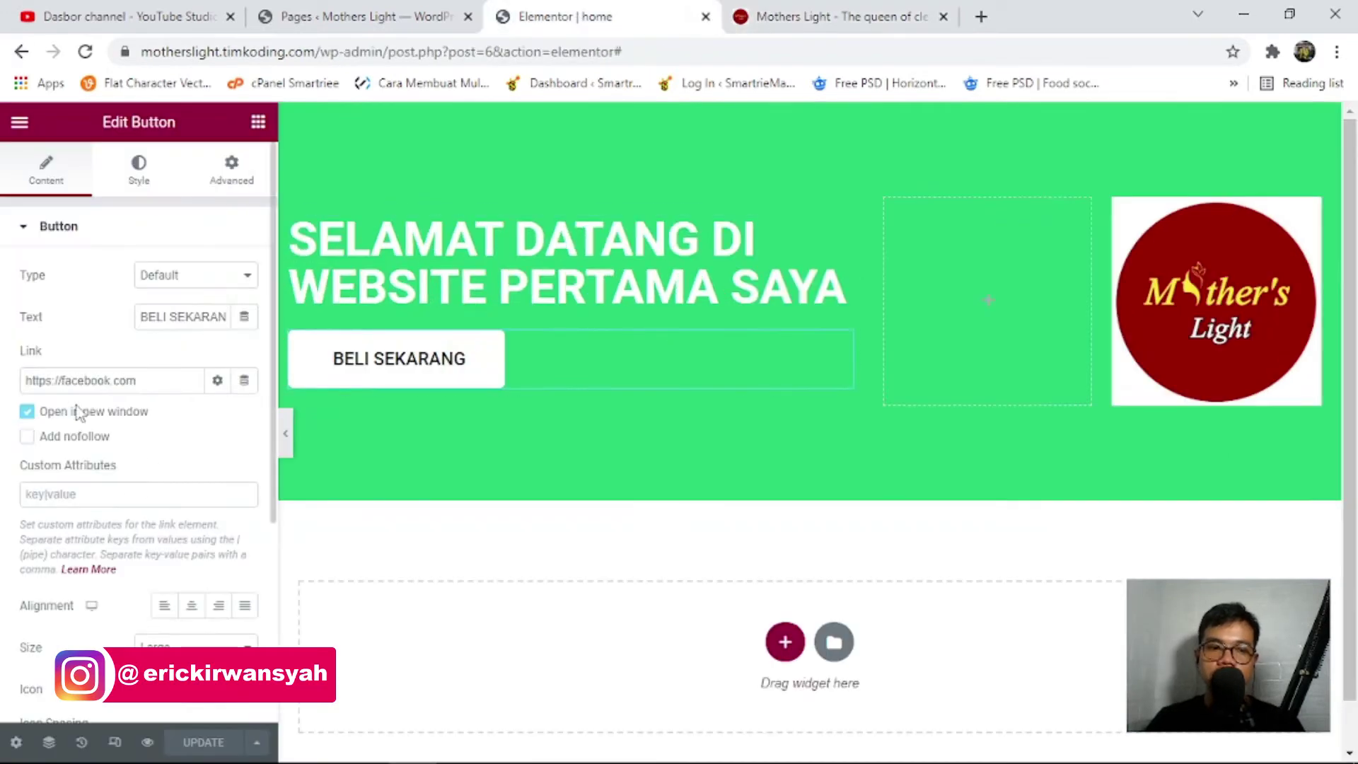
Reload the preview page, test the button's link again, close the opened Facebook tab, and return to the editor.
{"action": "left_click", "coordinate": [770, 16]}
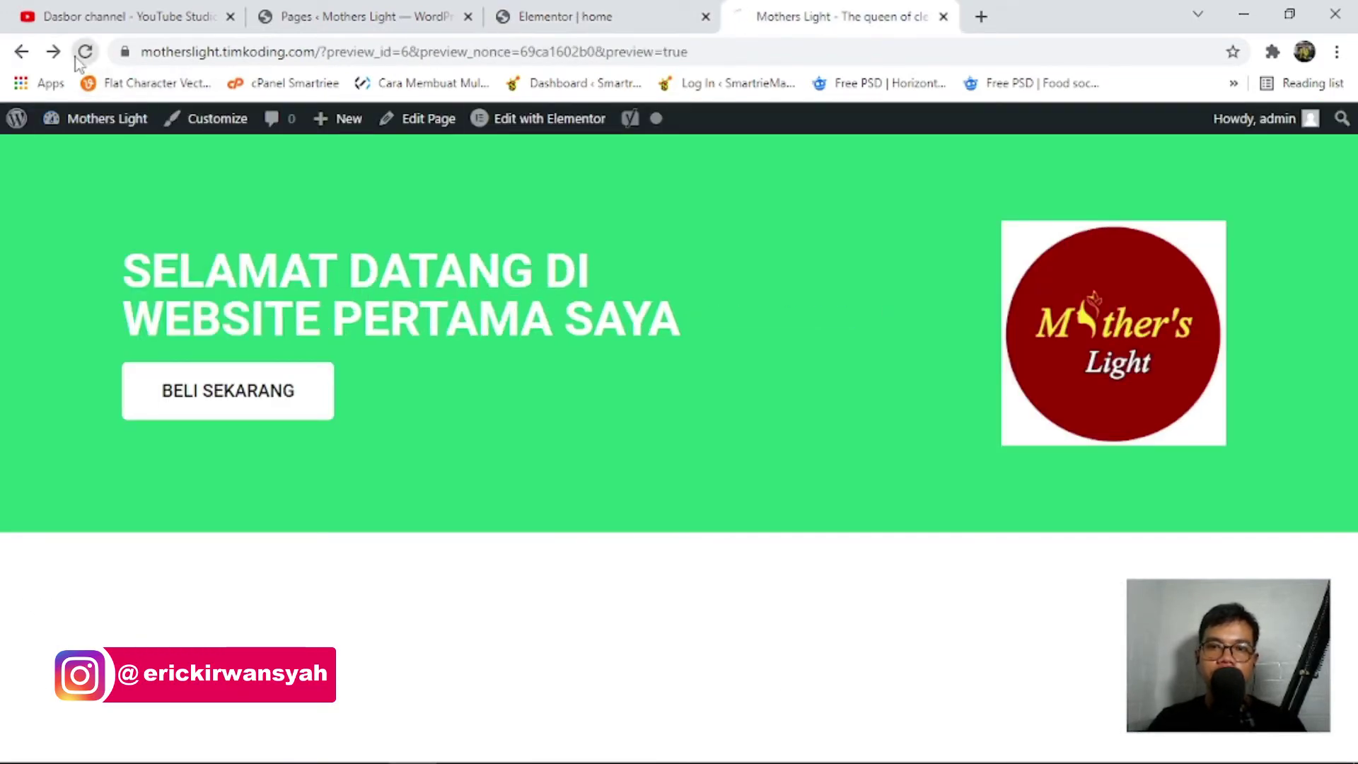
{"action": "left_click", "coordinate": [256, 393]}
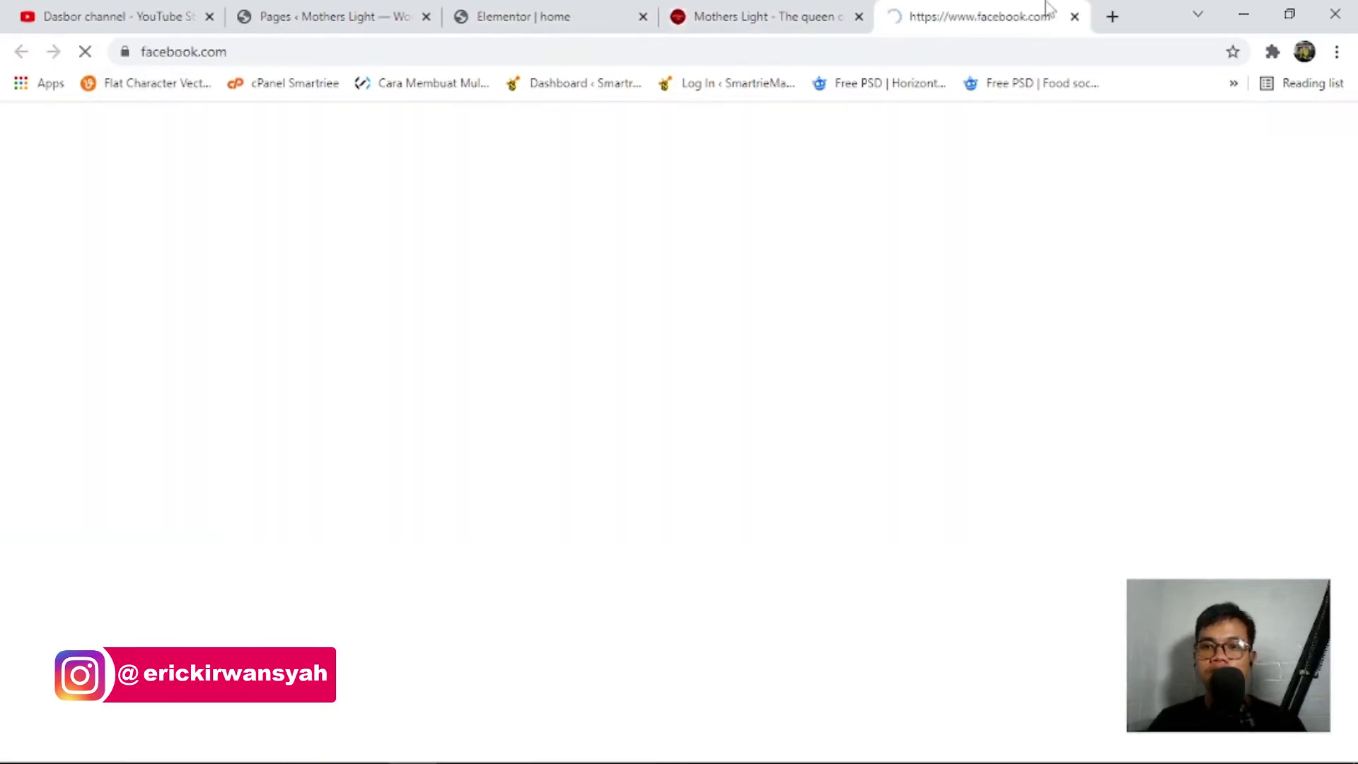
{"action": "left_click", "coordinate": [1073, 16]}
{"action": "left_click", "coordinate": [629, 9]}
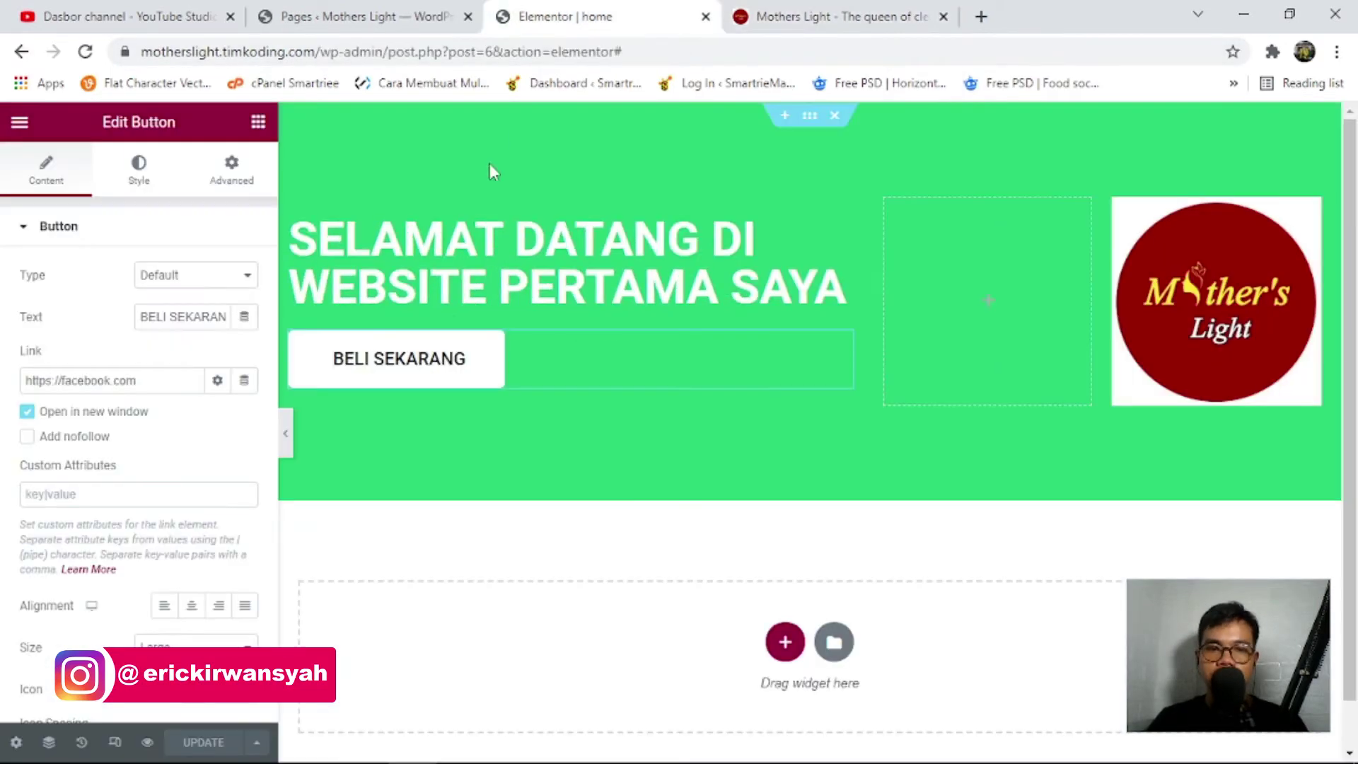
Try out the button's alignment options, set the alignment to justified, and update the page.
{"action": "scroll", "coordinate": [221, 494], "scroll_direction": "down", "scroll_amount": 3}
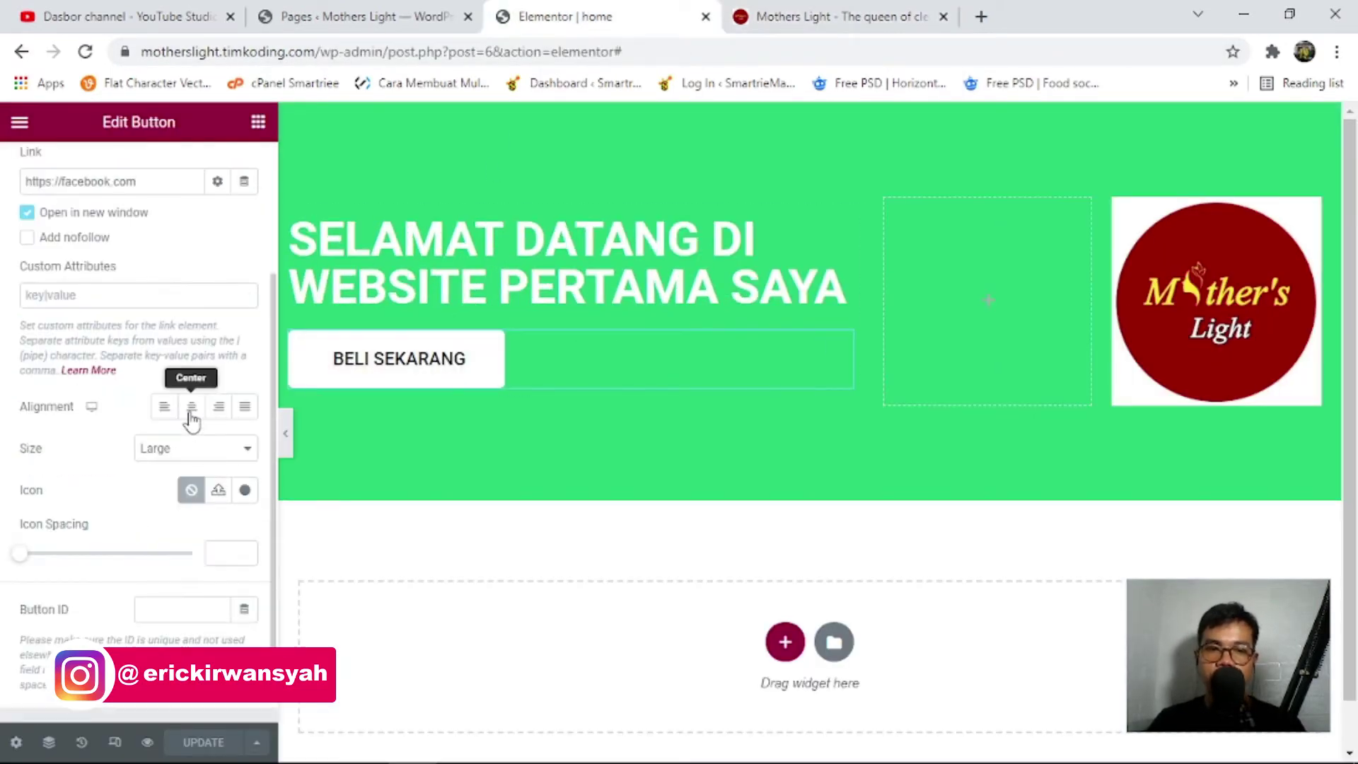
{"action": "left_click", "coordinate": [191, 409]}
{"action": "left_click", "coordinate": [244, 409]}
{"action": "left_click", "coordinate": [164, 408]}
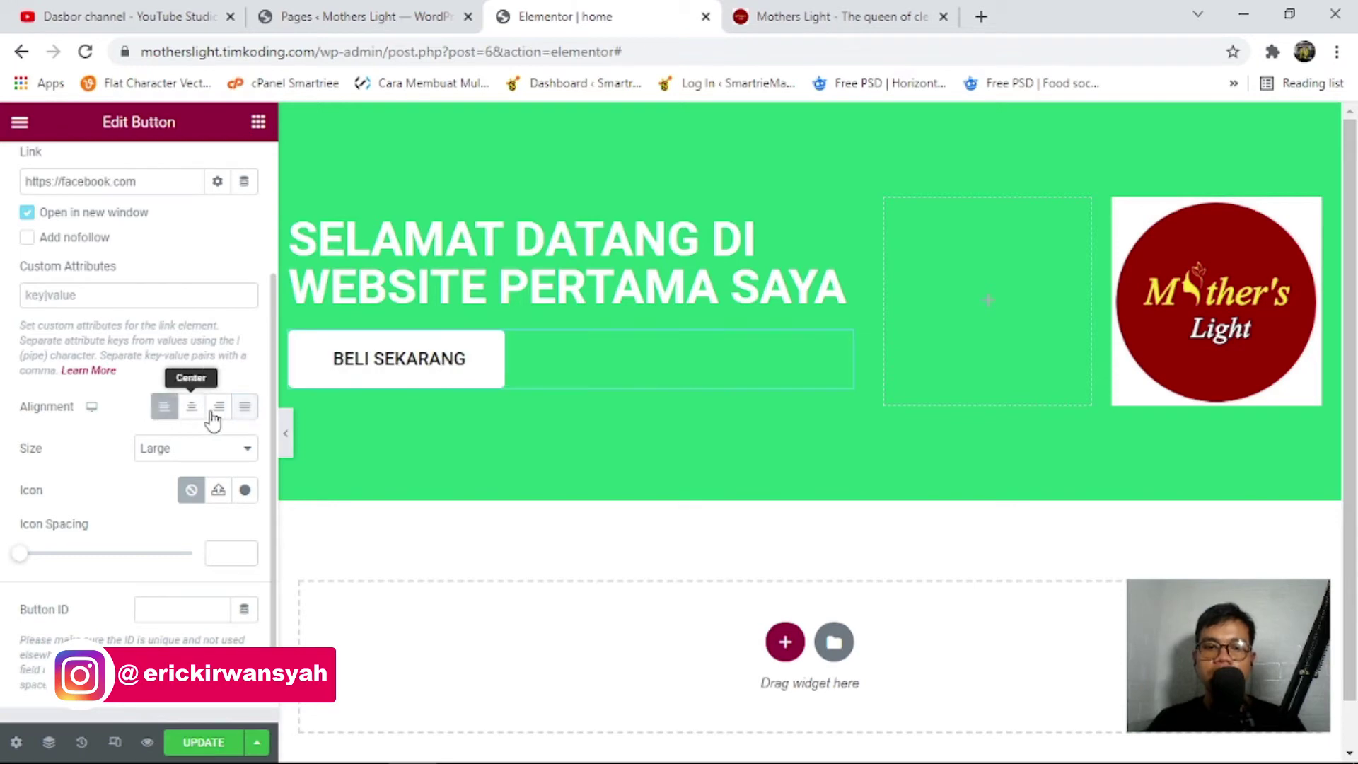
{"action": "left_click", "coordinate": [244, 409]}
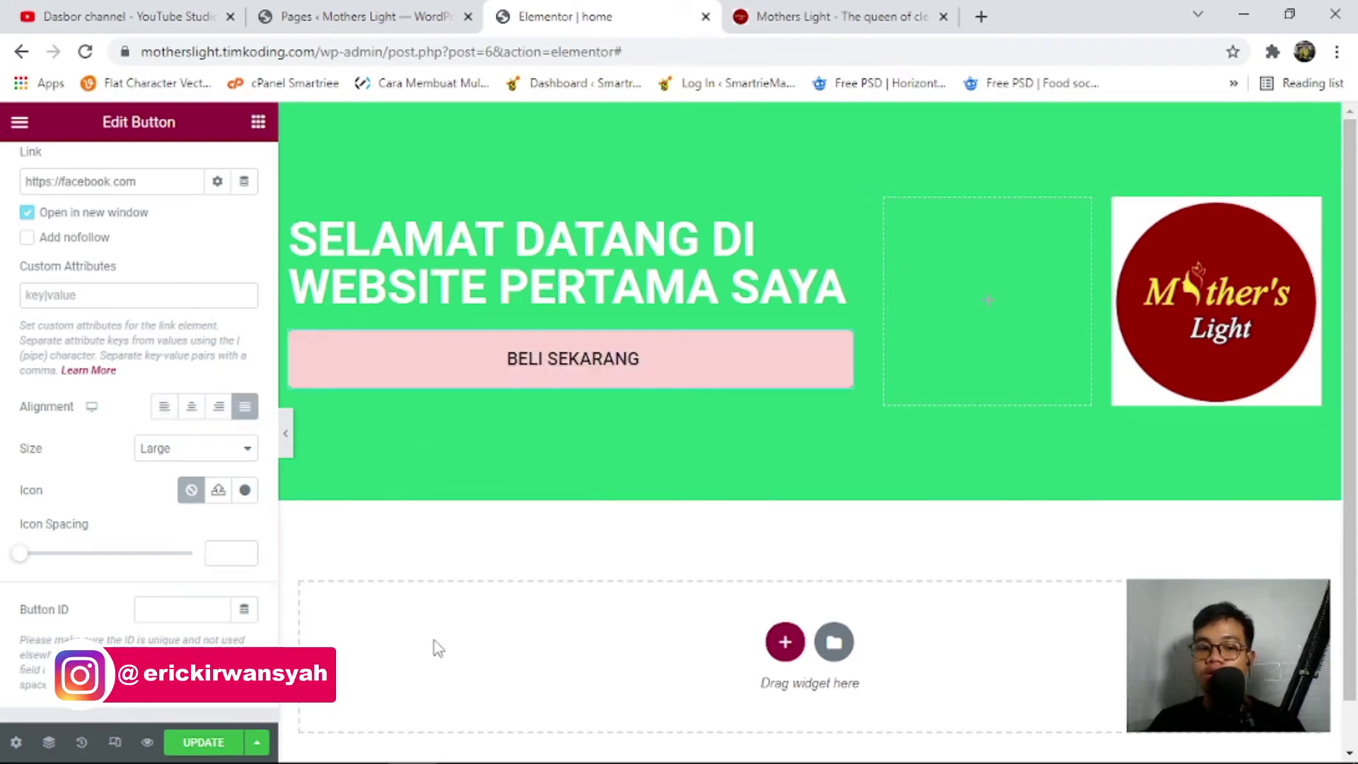
{"action": "left_click", "coordinate": [201, 741]}
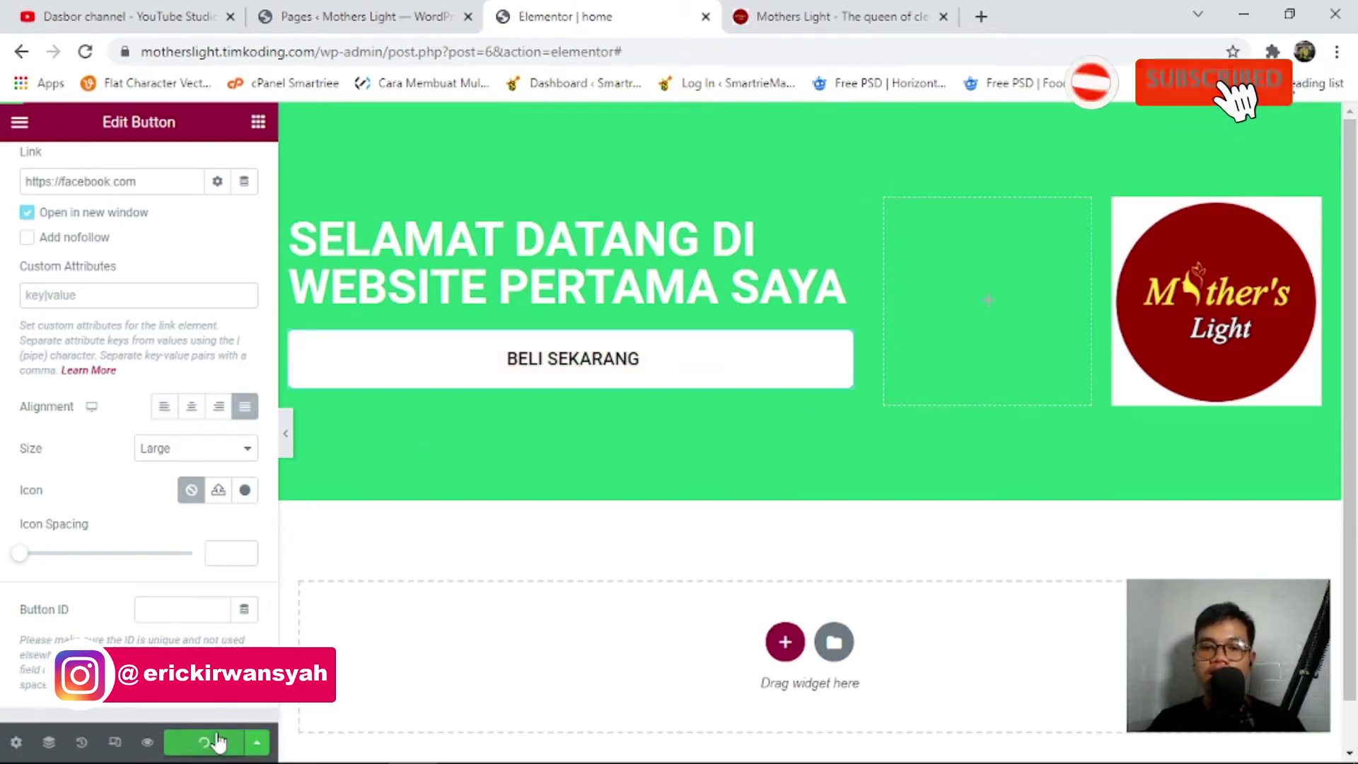
Reload the preview page to check the justified button, and return to the editor.
{"action": "left_click", "coordinate": [775, 9]}
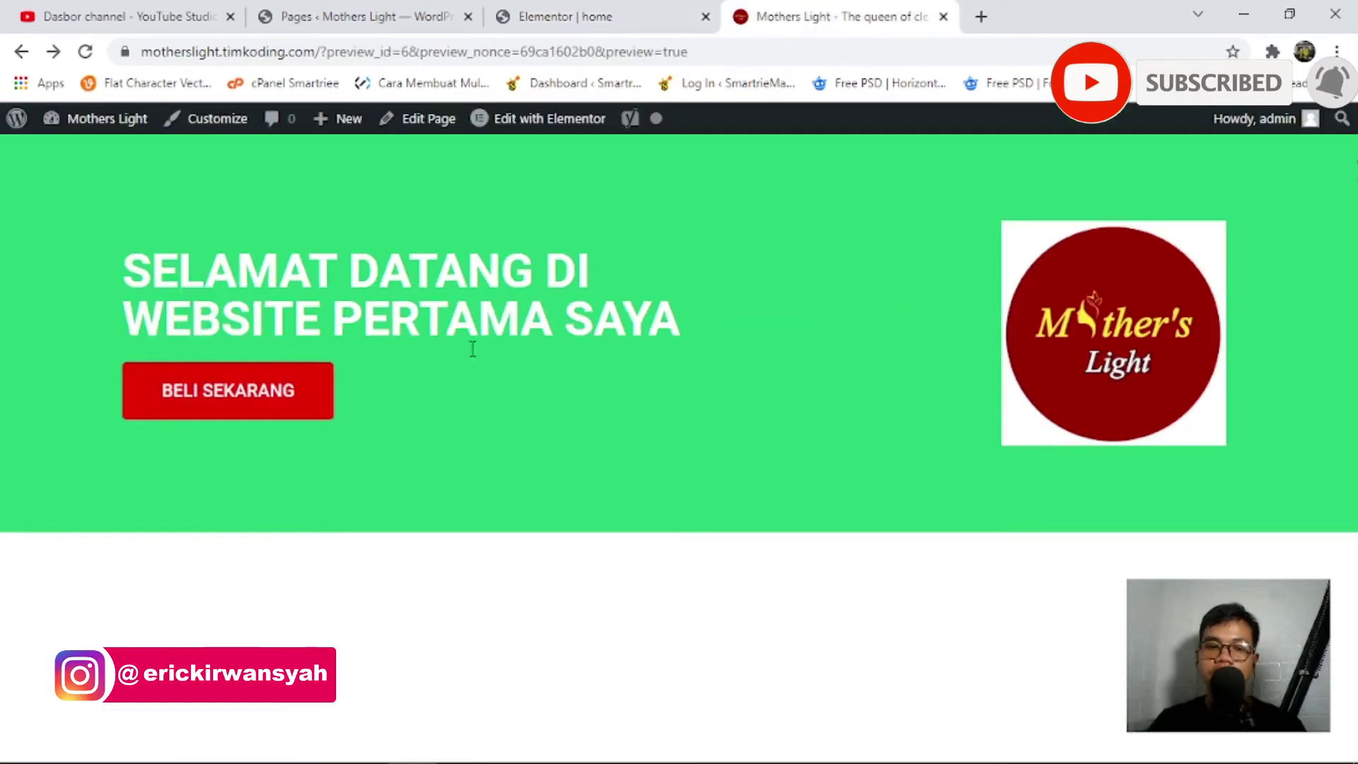
{"action": "left_click", "coordinate": [91, 53]}
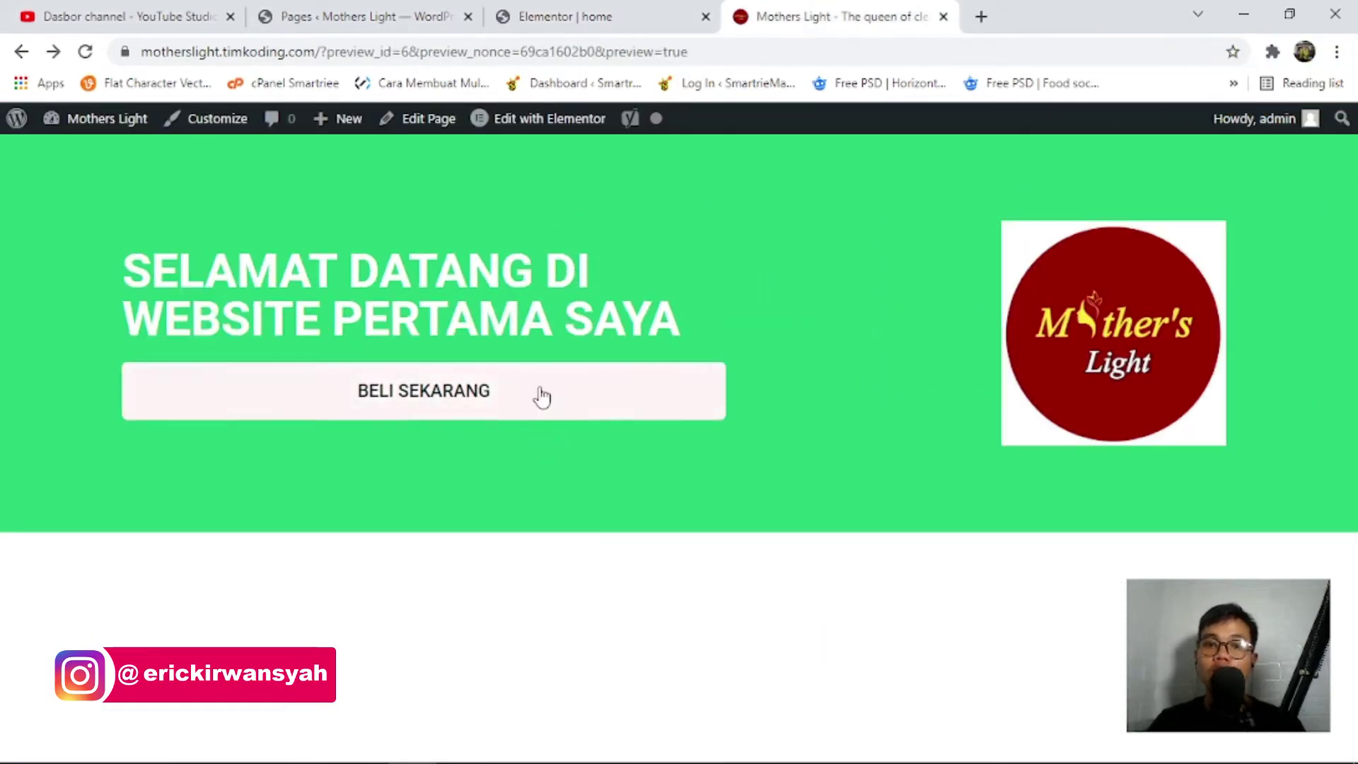
{"action": "left_click", "coordinate": [602, 15]}
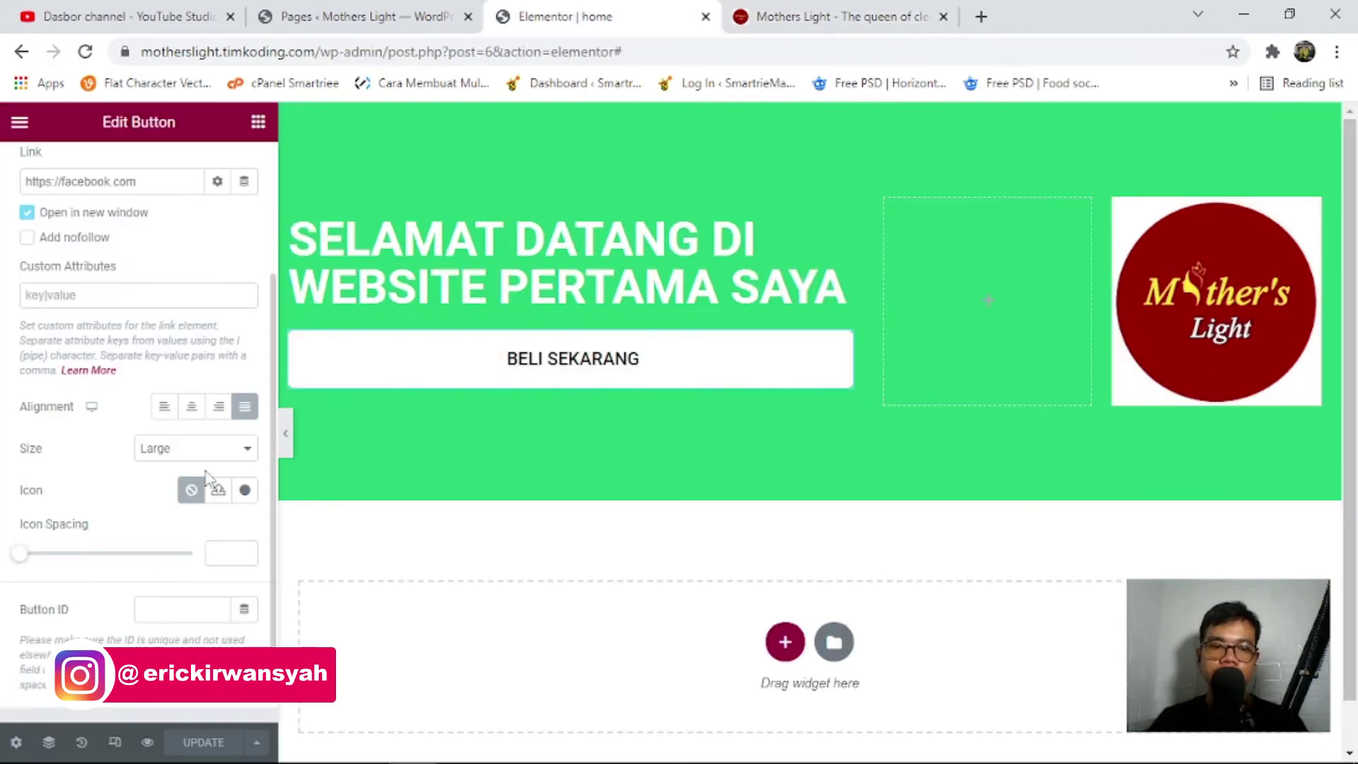
Set the button's alignment to left, update the page, and bring up the widget list.
{"action": "left_click", "coordinate": [164, 405]}
{"action": "left_click", "coordinate": [199, 742]}
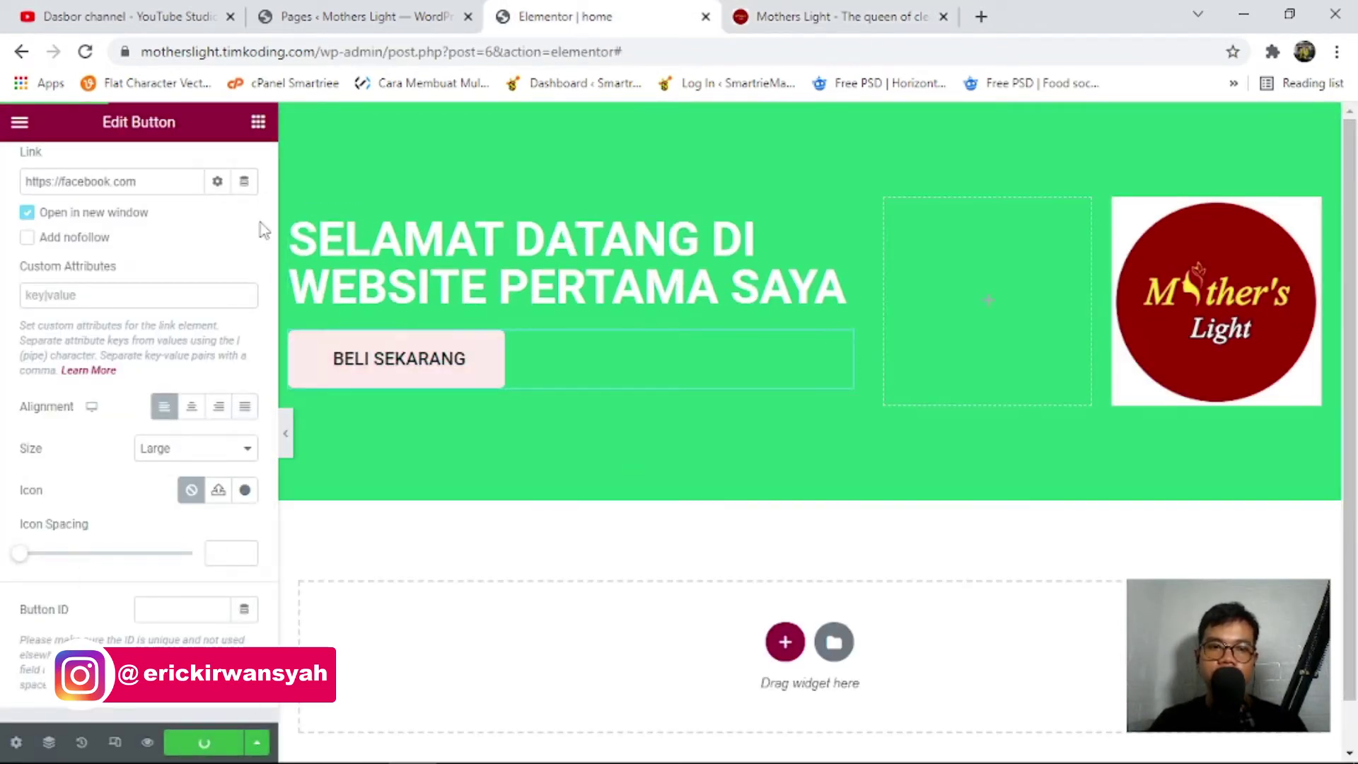
{"action": "scroll", "coordinate": [106, 348], "scroll_direction": "up", "scroll_amount": 3}
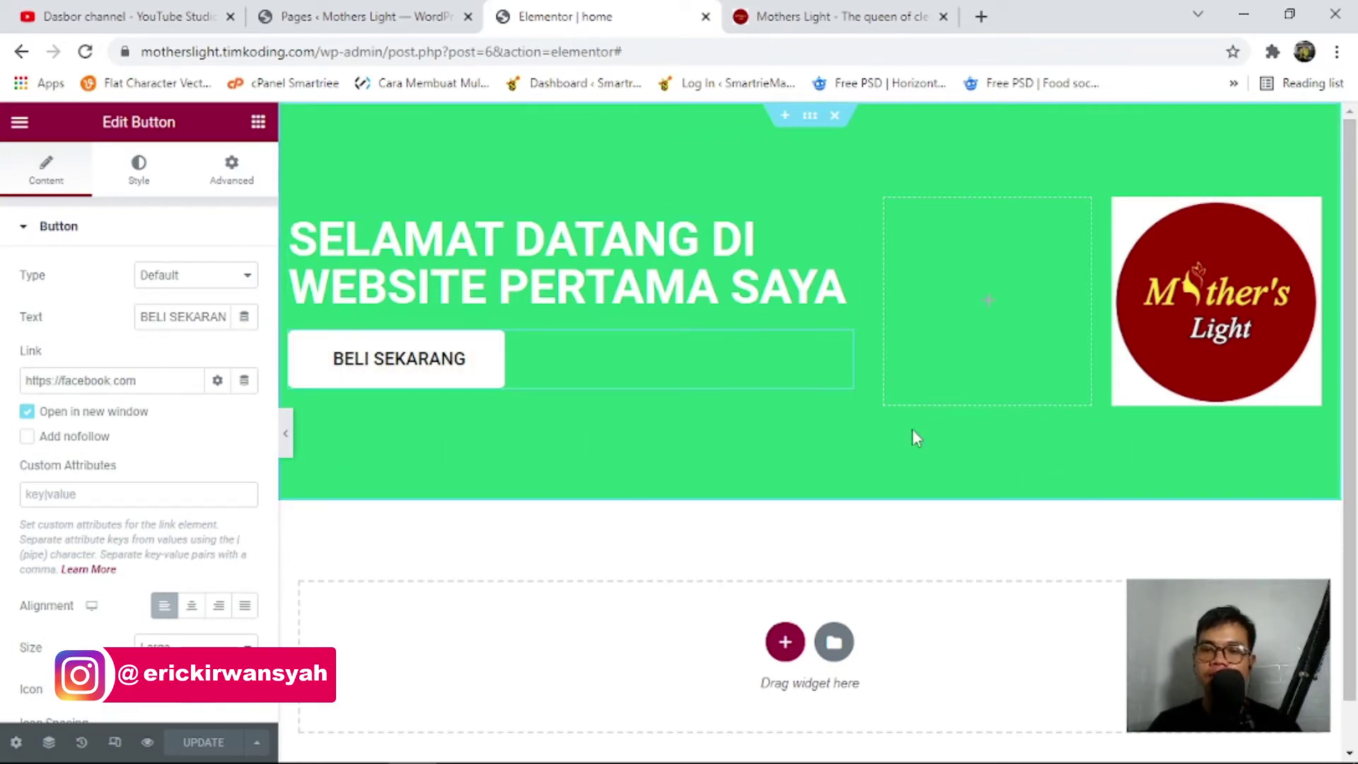
{"action": "left_click", "coordinate": [258, 125]}
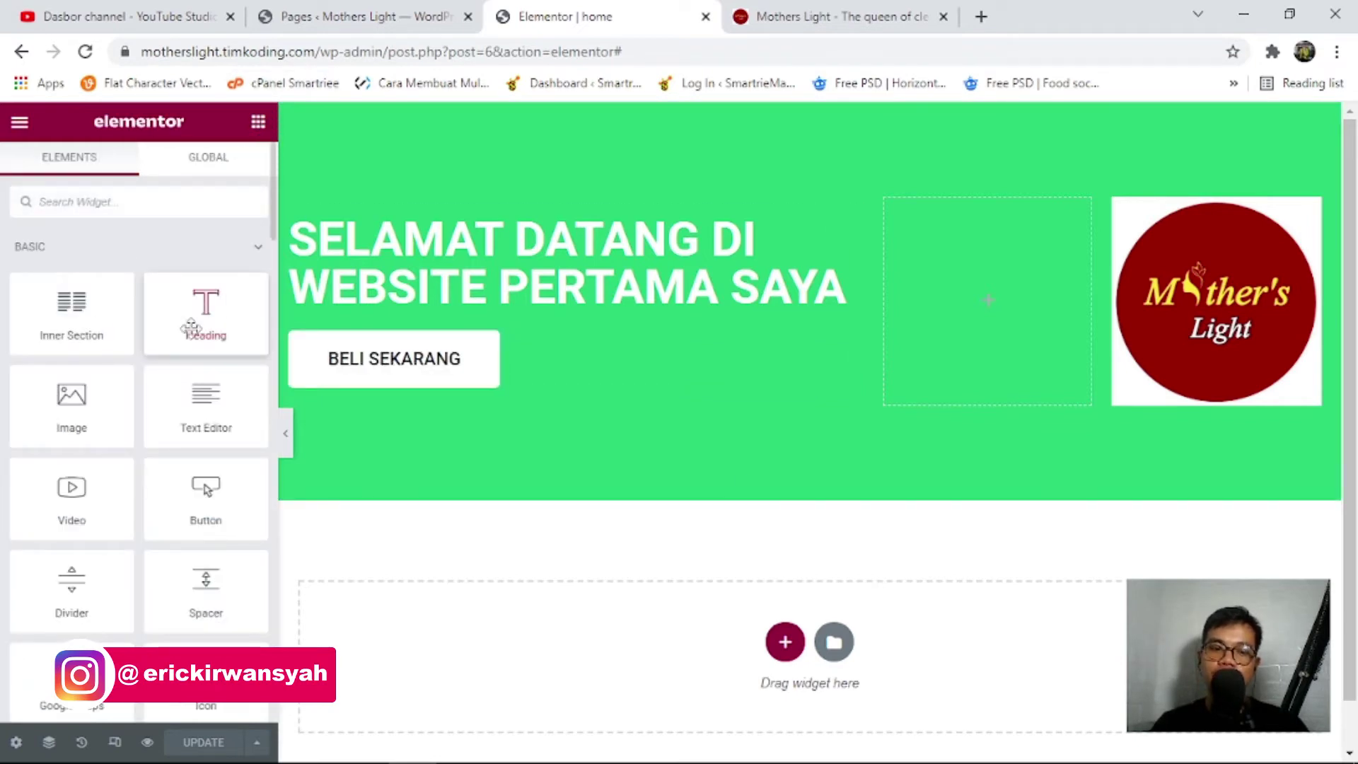
Look through the Pro widgets and view the Pro information for Price List, Slides, Form and Animated Headline.
{"action": "scroll", "coordinate": [191, 327], "scroll_direction": "down", "scroll_amount": 3}
{"action": "scroll", "coordinate": [193, 332], "scroll_direction": "down", "scroll_amount": 4}
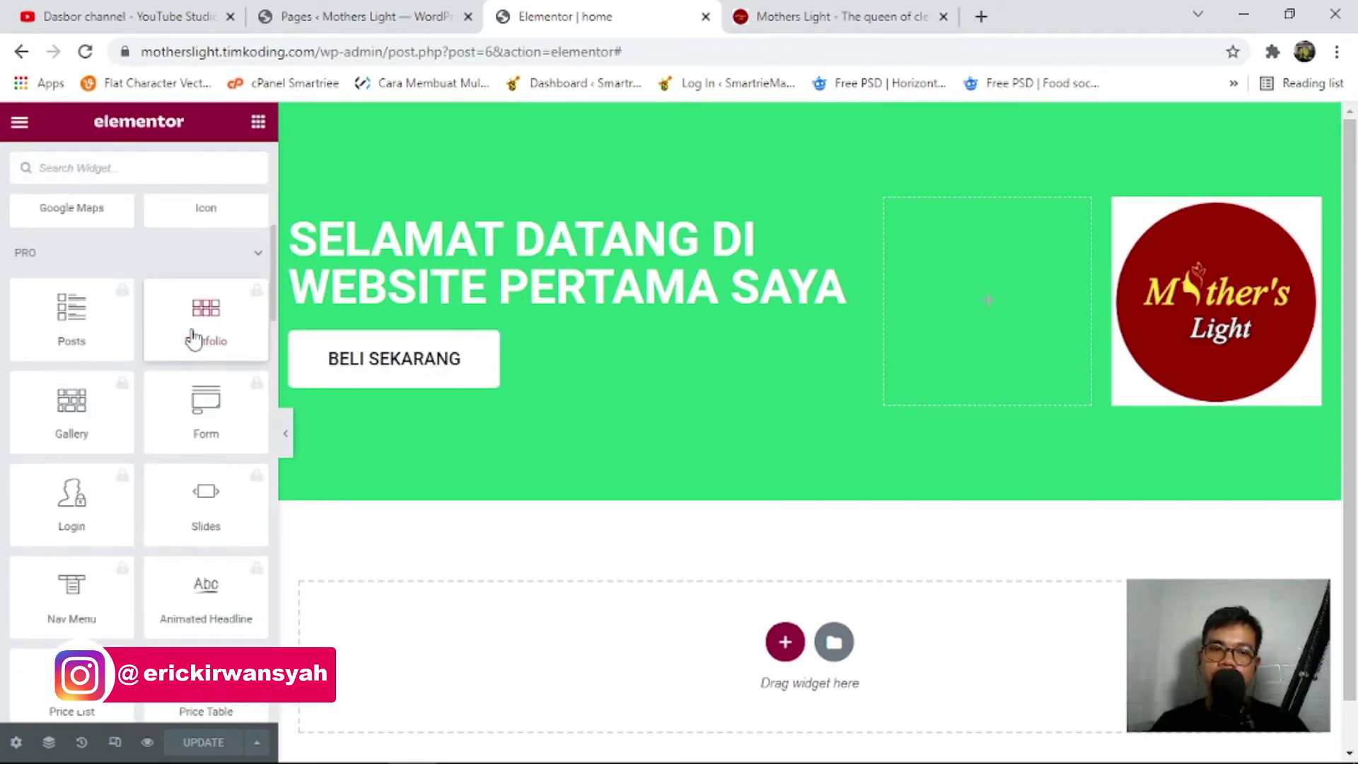
{"action": "scroll", "coordinate": [193, 338], "scroll_direction": "down", "scroll_amount": 3}
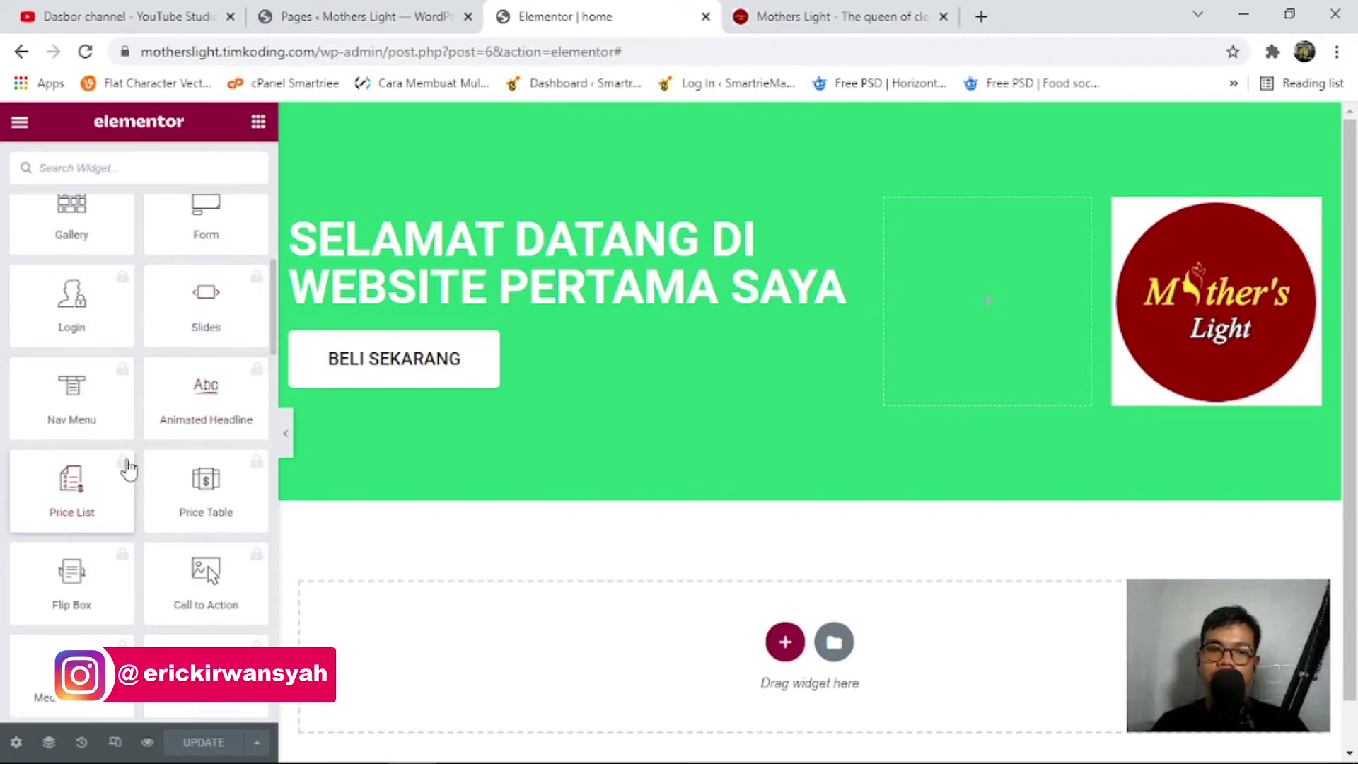
{"action": "left_click", "coordinate": [111, 481]}
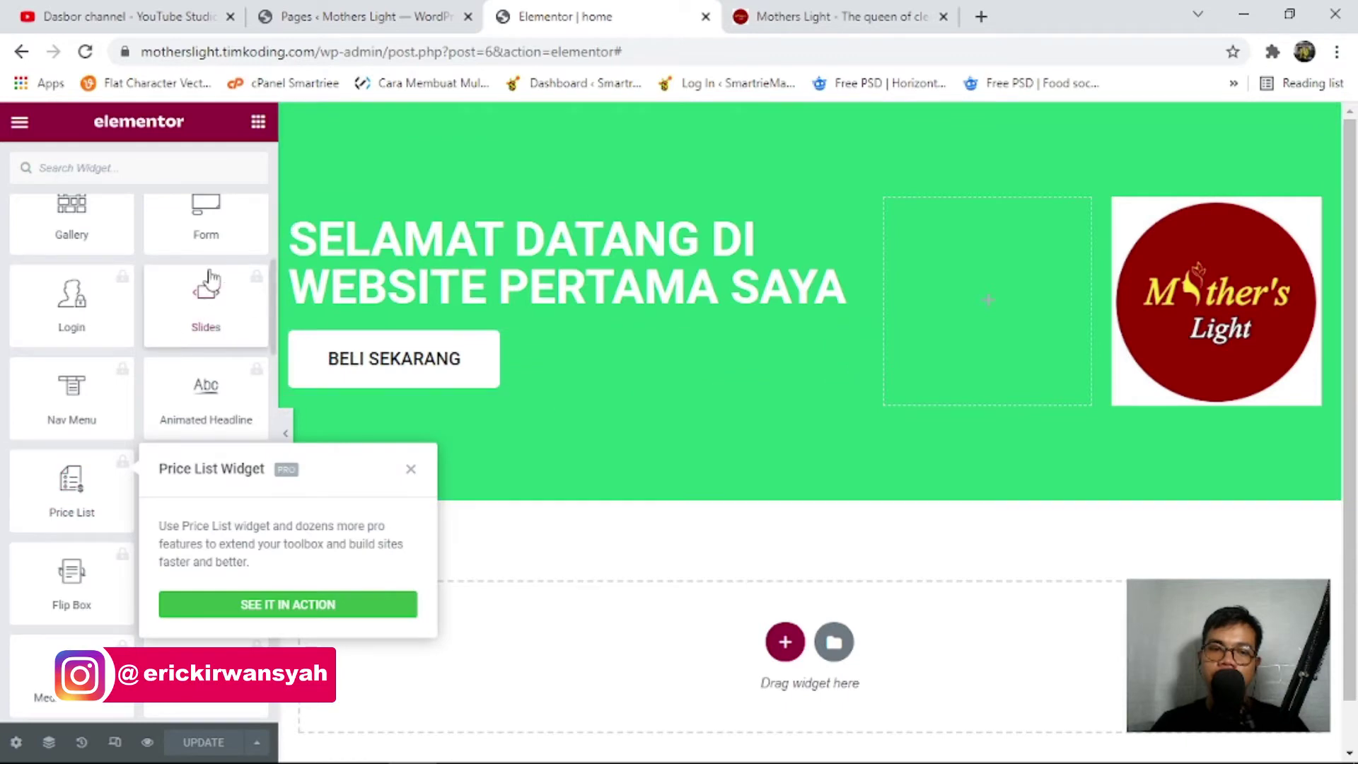
{"action": "left_click", "coordinate": [209, 304]}
{"action": "left_click", "coordinate": [546, 285]}
{"action": "left_click", "coordinate": [188, 218]}
{"action": "left_click", "coordinate": [546, 191]}
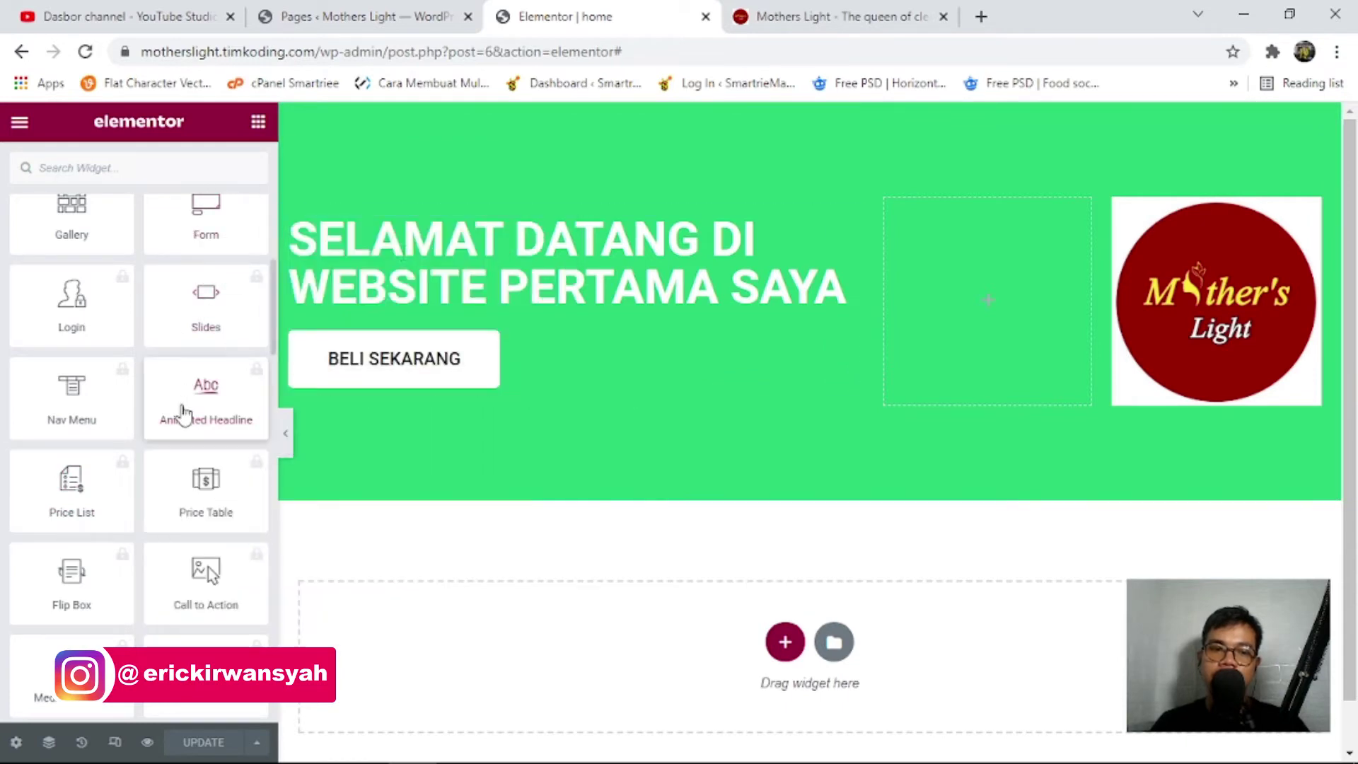
{"action": "left_click", "coordinate": [184, 405]}
{"action": "left_click", "coordinate": [546, 376]}
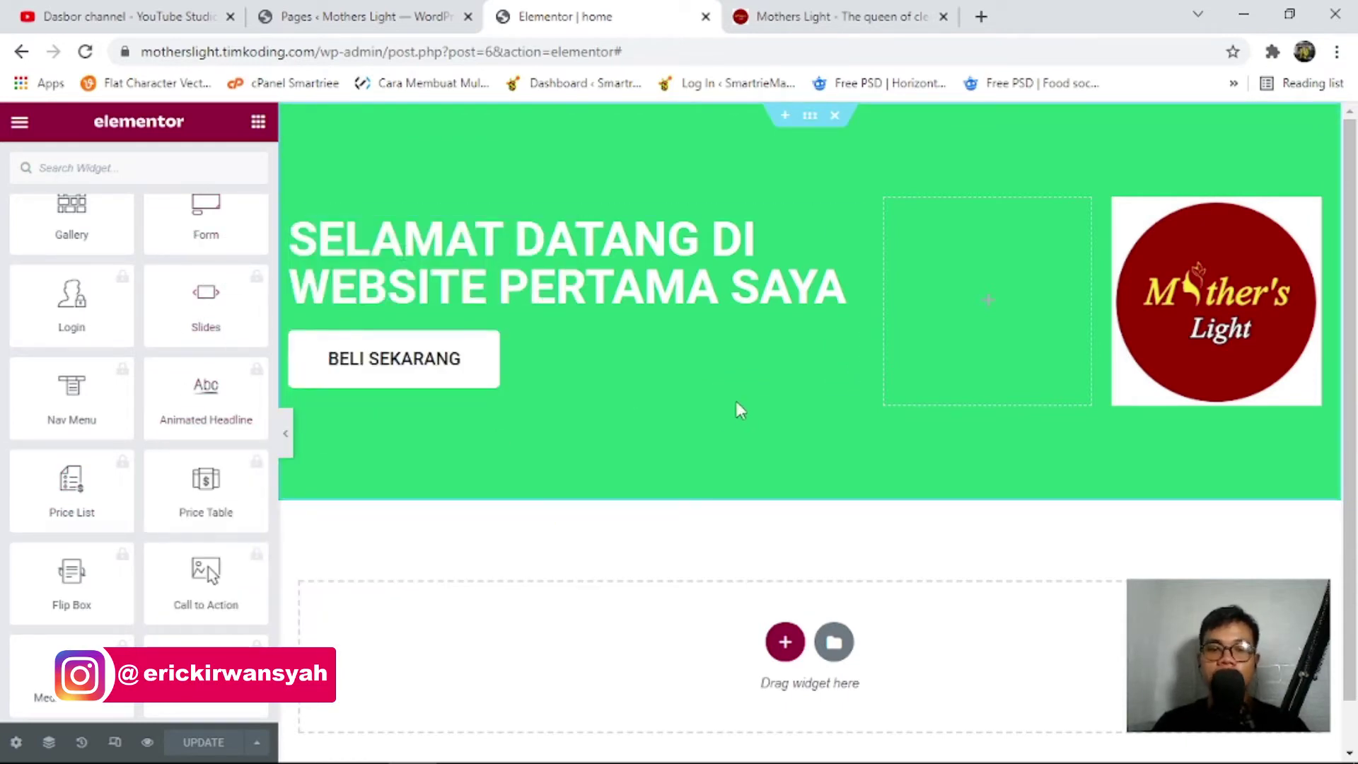
{"action": "scroll", "coordinate": [123, 414], "scroll_direction": "up", "scroll_amount": 8}
{"action": "scroll", "coordinate": [124, 410], "scroll_direction": "up", "scroll_amount": 2}
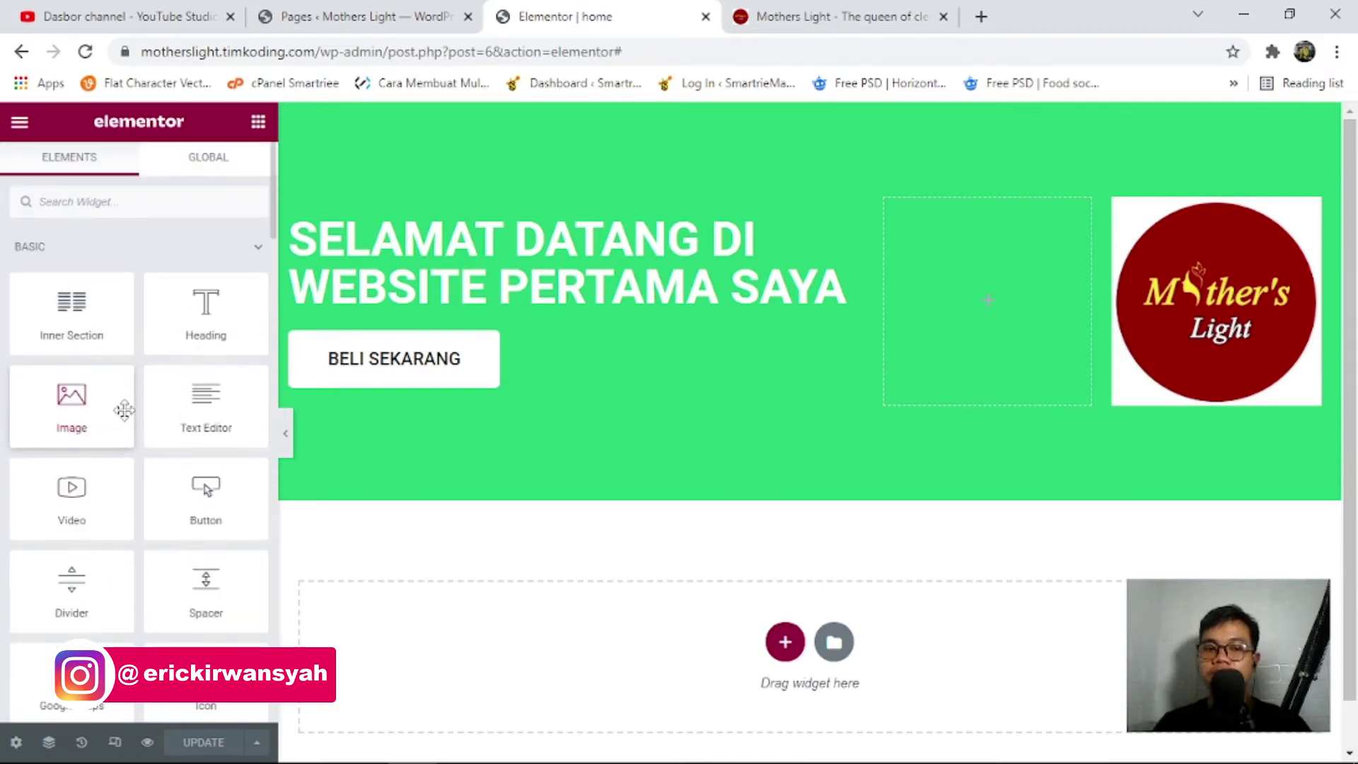
Examine the whole widget library, from Basic through Pro and General to the Site, WooCommerce and WordPress categories.
{"action": "scroll", "coordinate": [102, 345], "scroll_direction": "down", "scroll_amount": 3}
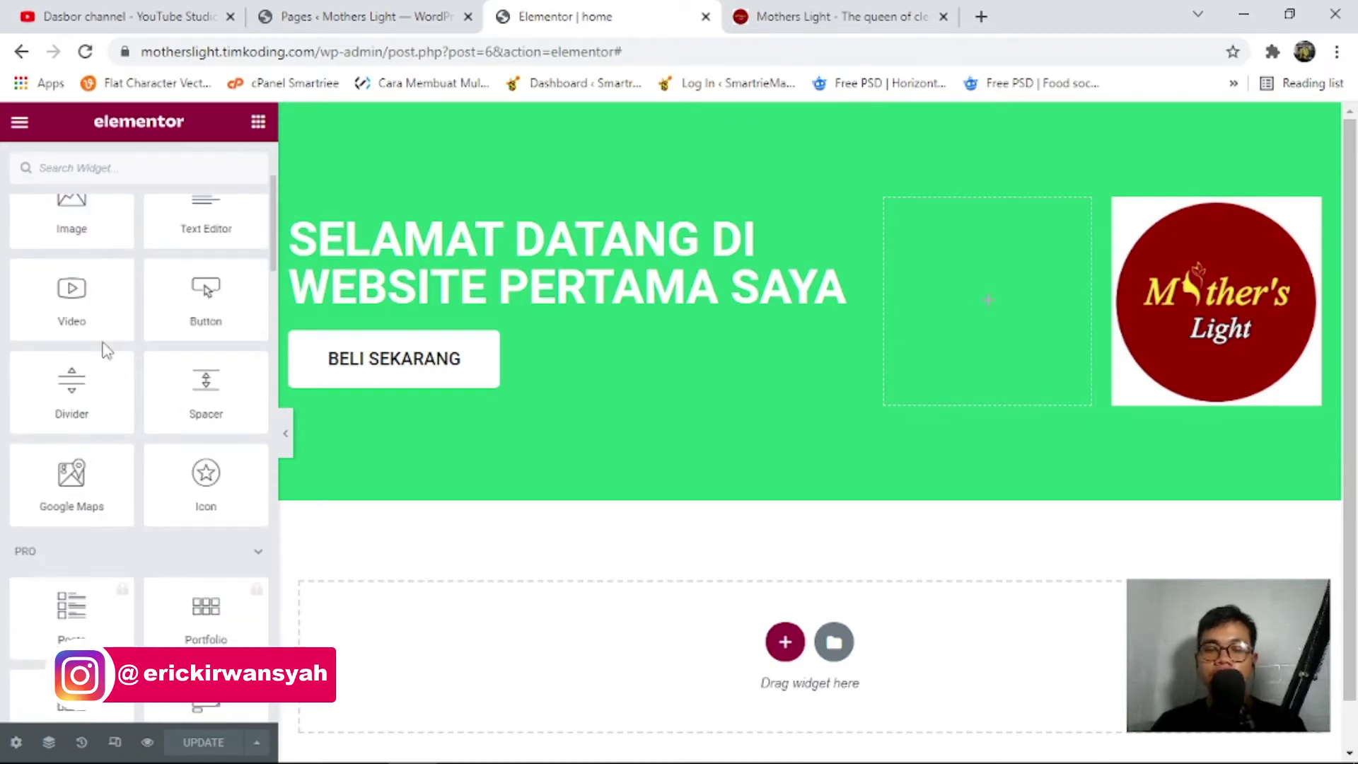
{"action": "scroll", "coordinate": [107, 333], "scroll_direction": "down", "scroll_amount": 10}
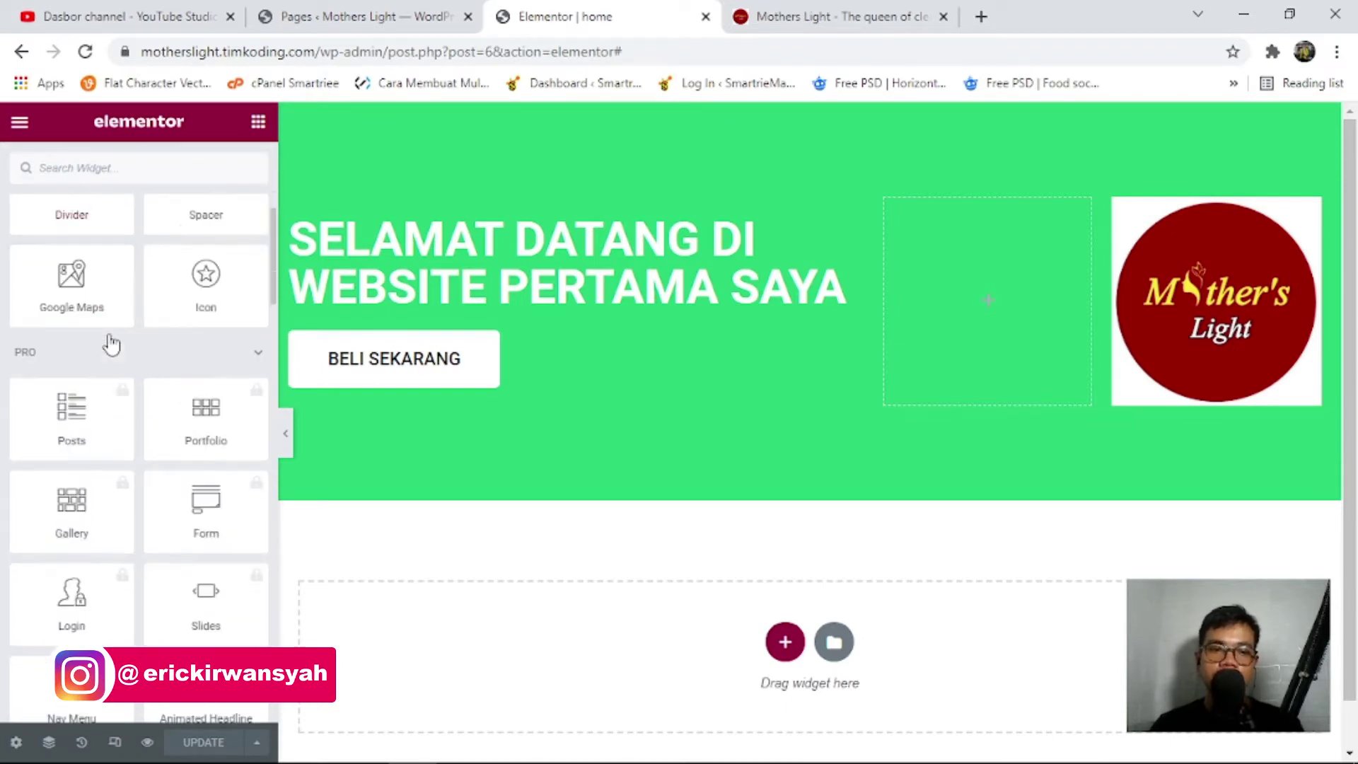
{"action": "scroll", "coordinate": [111, 344], "scroll_direction": "down", "scroll_amount": 7}
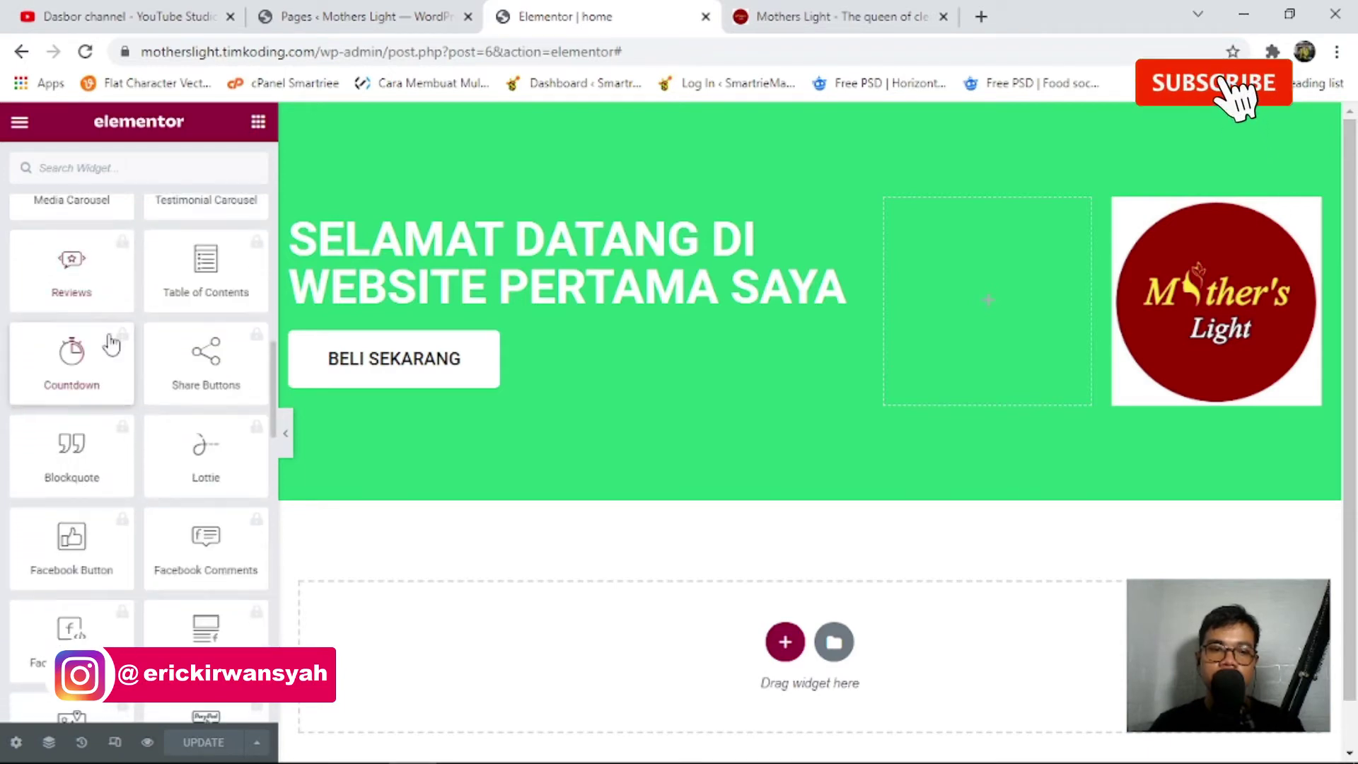
{"action": "scroll", "coordinate": [111, 345], "scroll_direction": "down", "scroll_amount": 1}
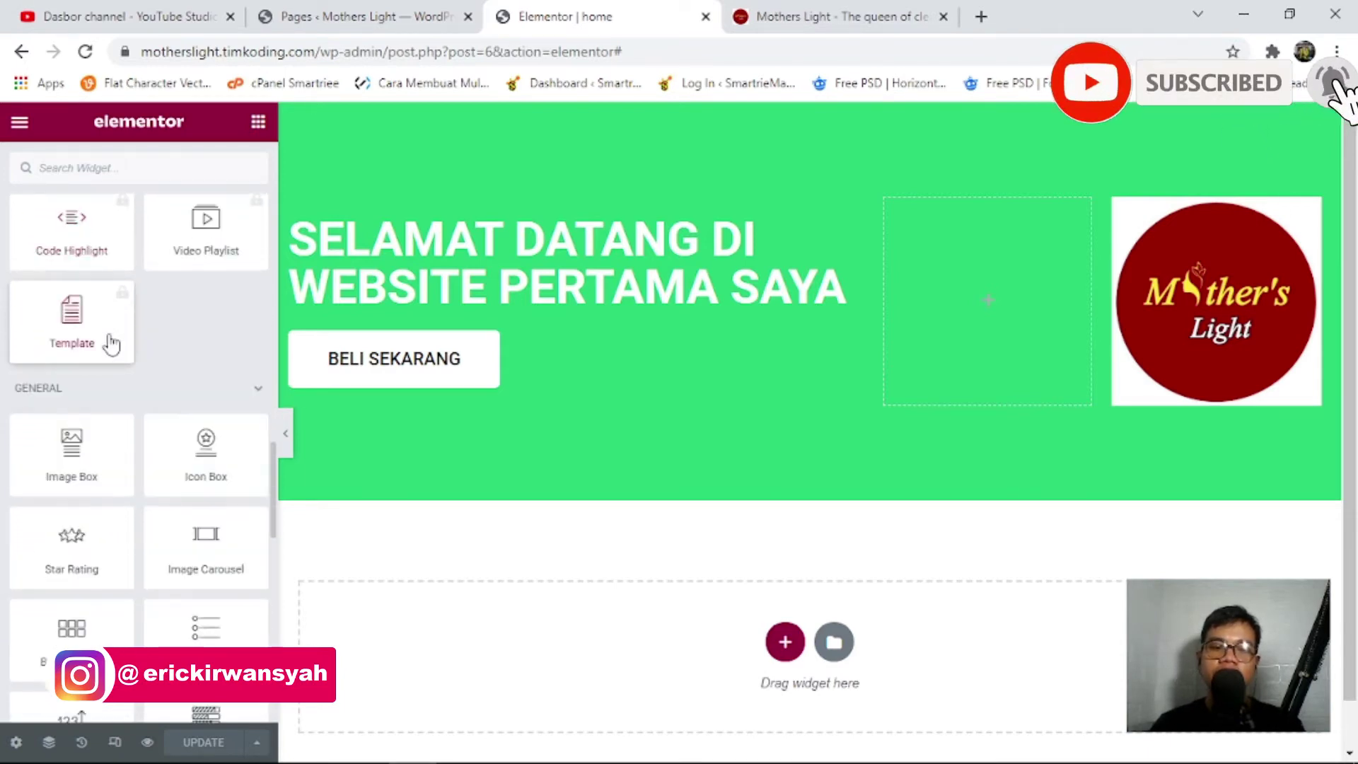
{"action": "scroll", "coordinate": [111, 345], "scroll_direction": "down", "scroll_amount": 9}
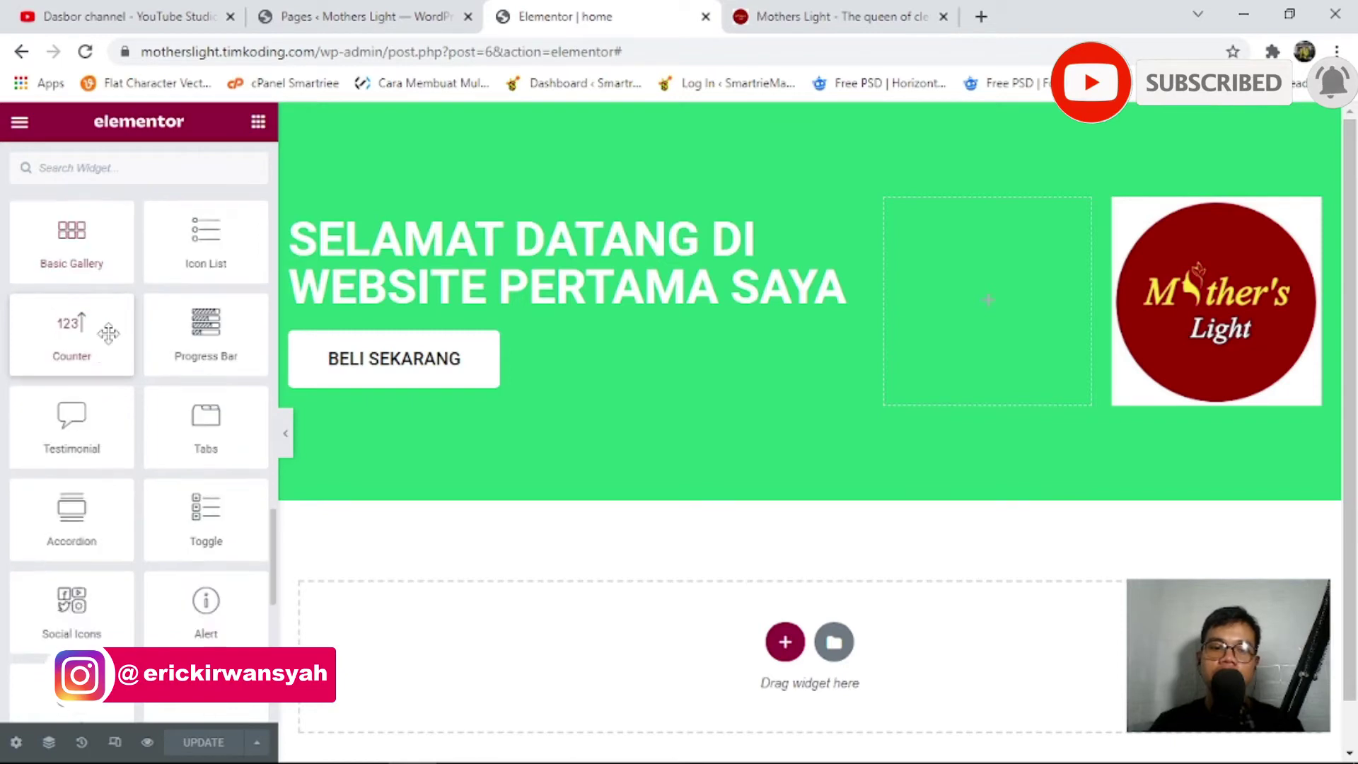
{"action": "scroll", "coordinate": [110, 338], "scroll_direction": "down", "scroll_amount": 2}
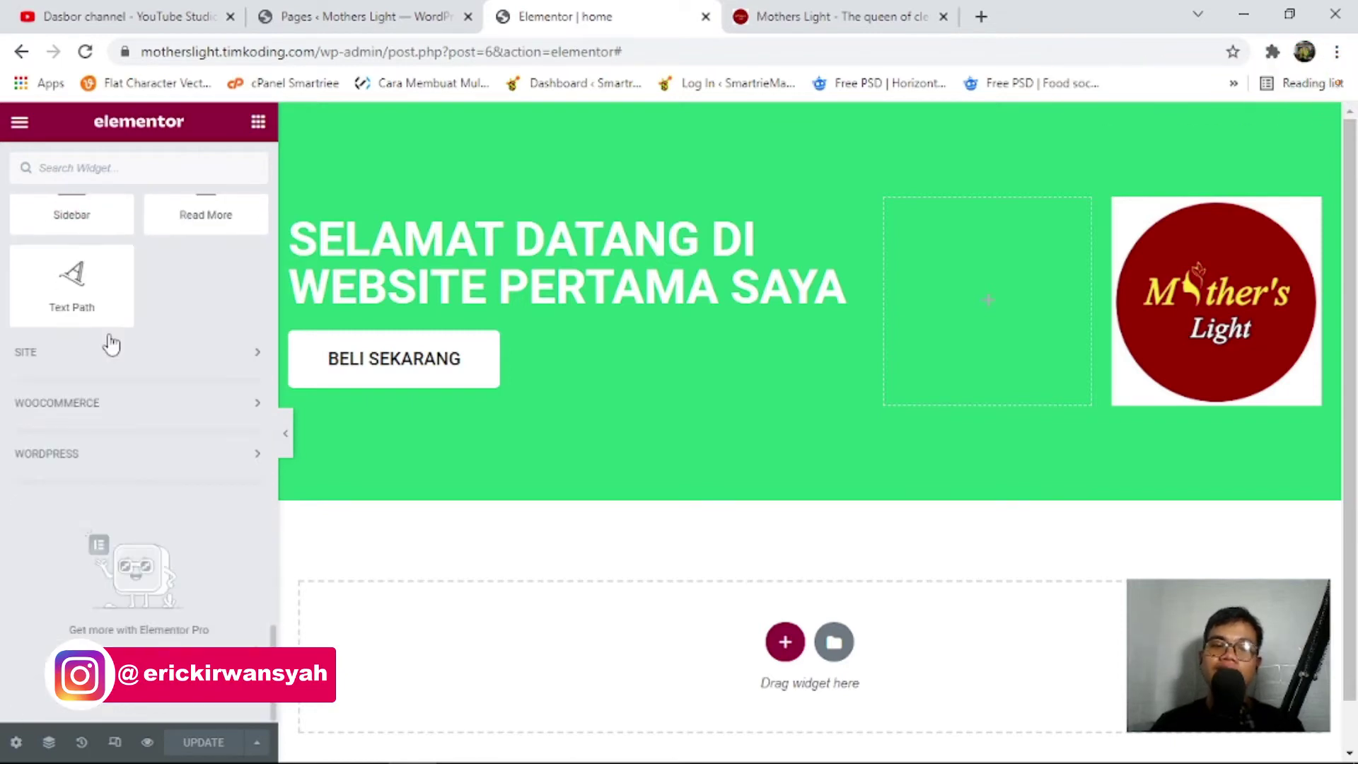
{"action": "scroll", "coordinate": [108, 391], "scroll_direction": "up", "scroll_amount": 5}
{"action": "scroll", "coordinate": [107, 386], "scroll_direction": "up", "scroll_amount": 1}
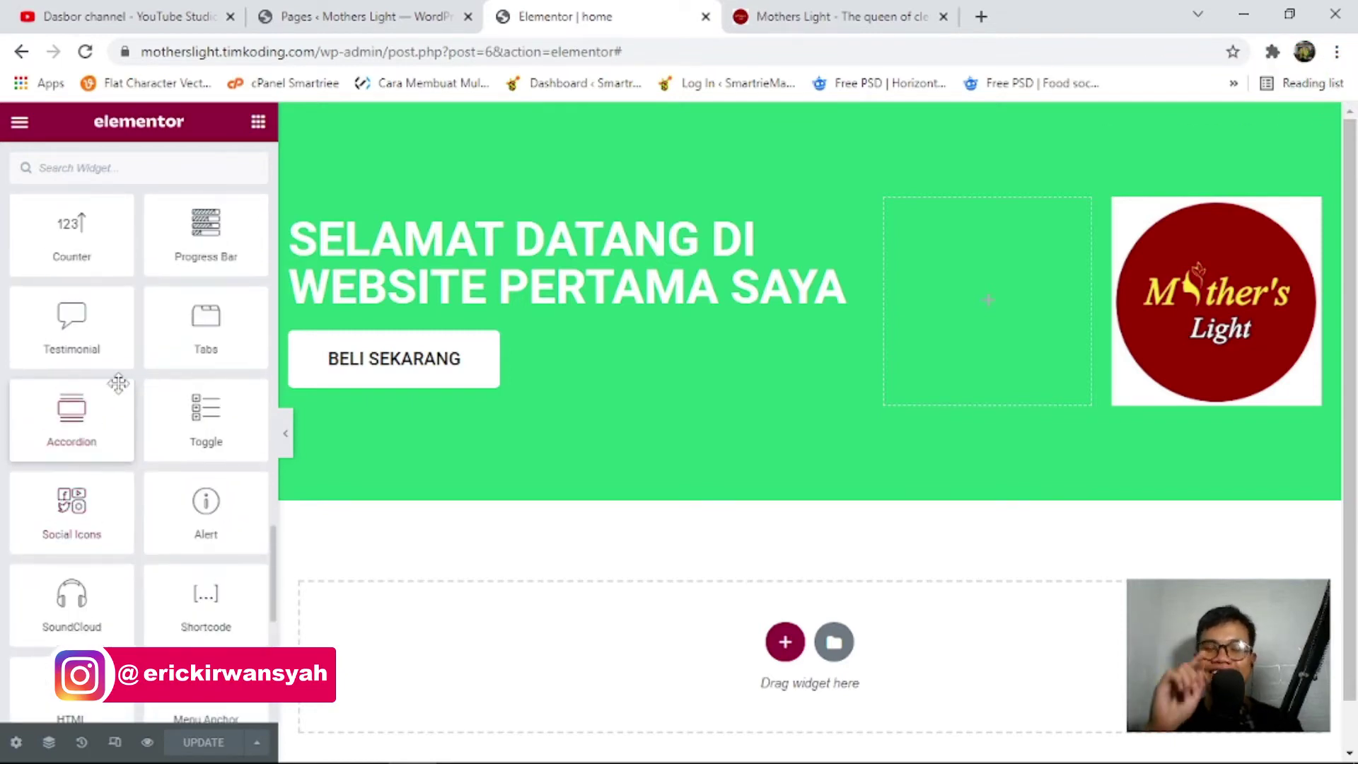
{"action": "scroll", "coordinate": [118, 383], "scroll_direction": "up", "scroll_amount": 4}
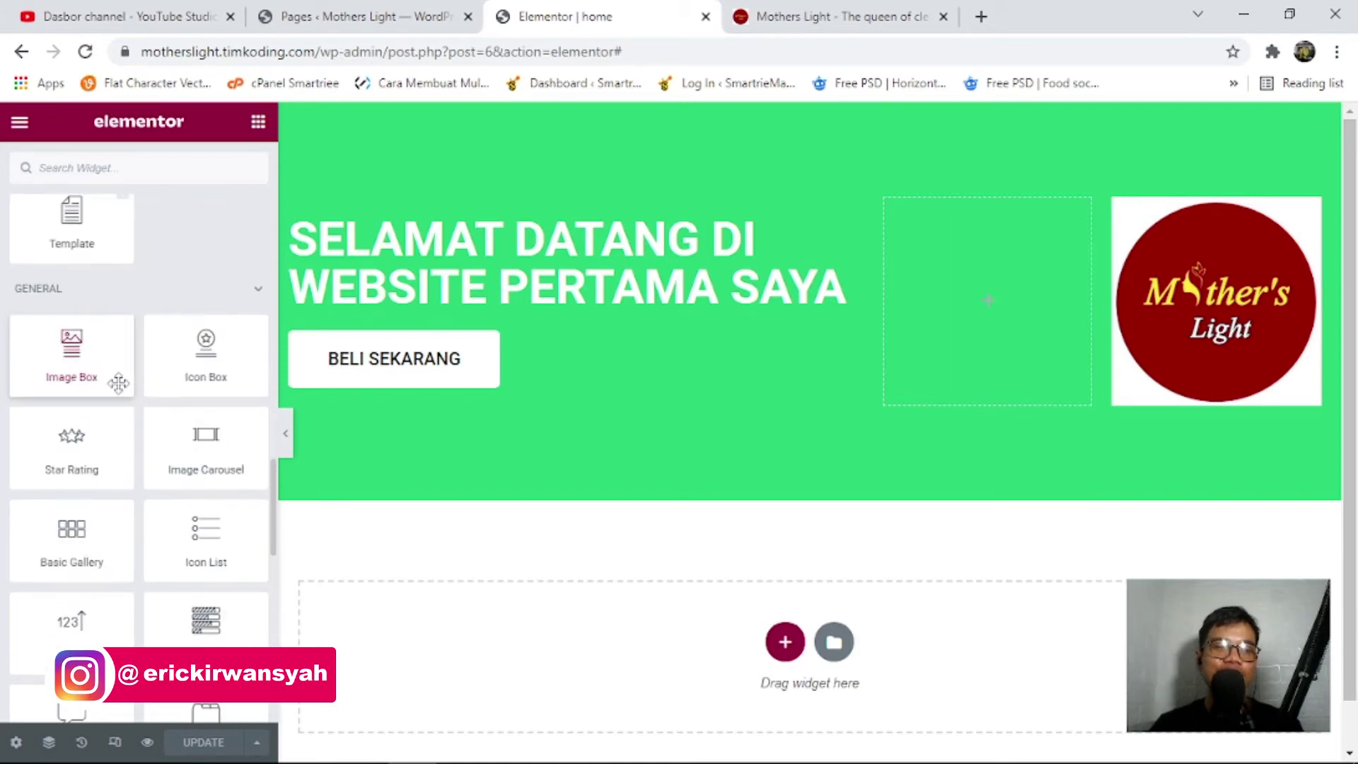
{"action": "scroll", "coordinate": [118, 382], "scroll_direction": "down", "scroll_amount": 20}
{"action": "scroll", "coordinate": [261, 370], "scroll_direction": "up", "scroll_amount": 3}
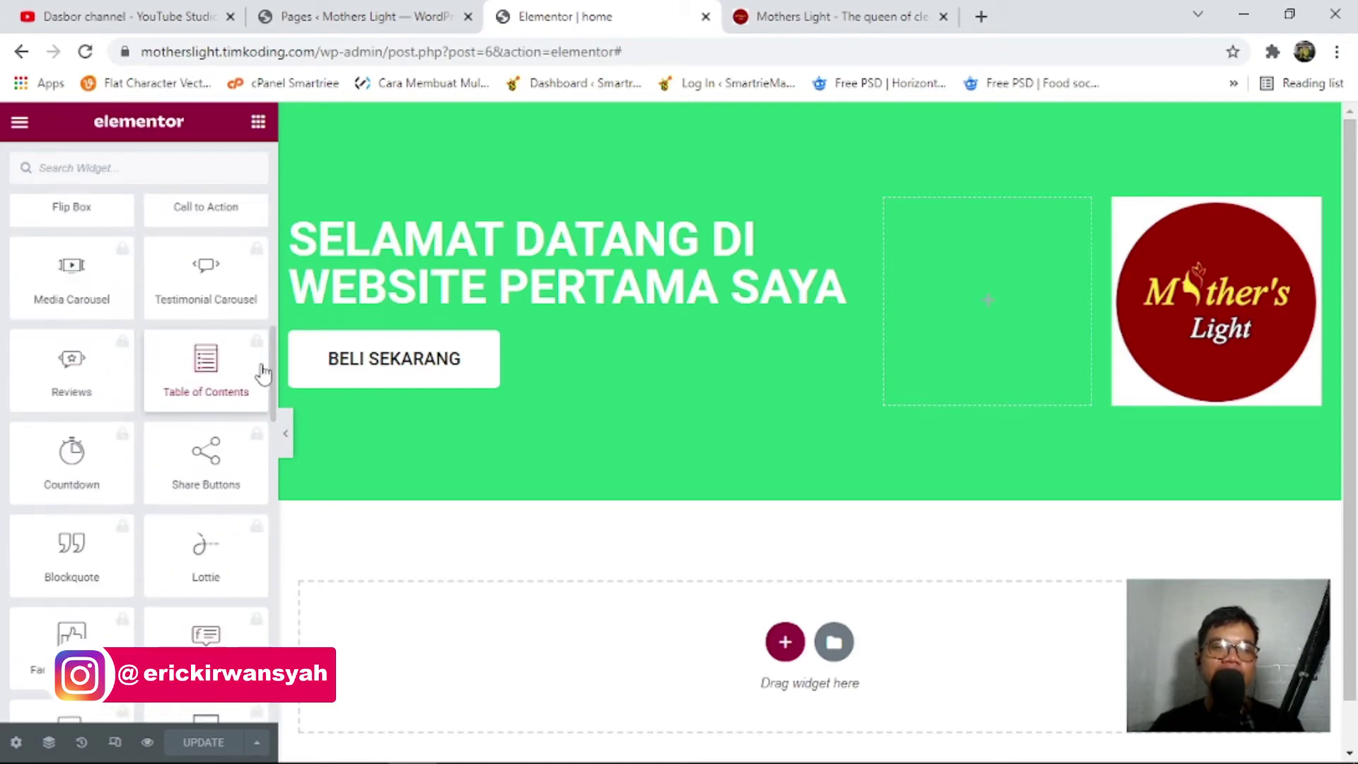
View the Pro information for the Testimonial Carousel and Flip Box widgets and dismiss it.
{"action": "left_click", "coordinate": [191, 303]}
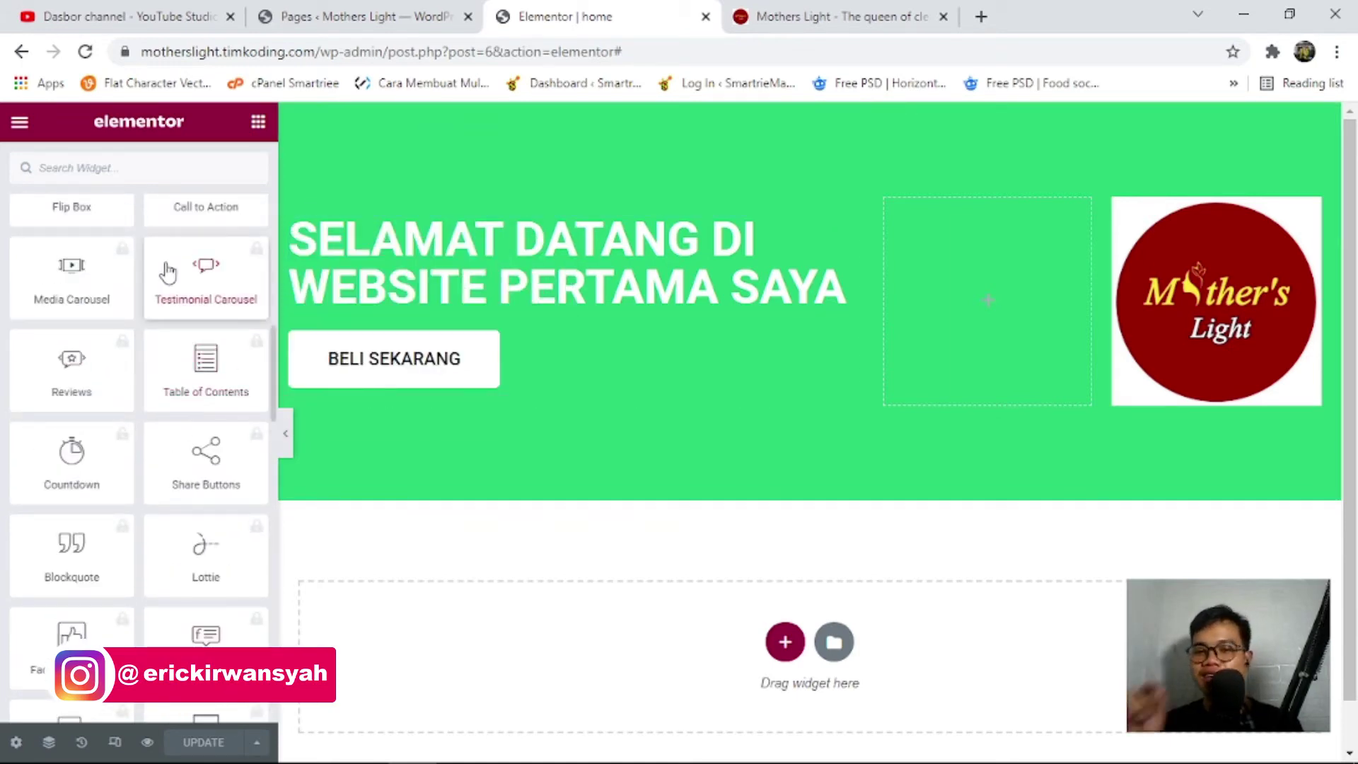
{"action": "scroll", "coordinate": [126, 370], "scroll_direction": "up", "scroll_amount": 1}
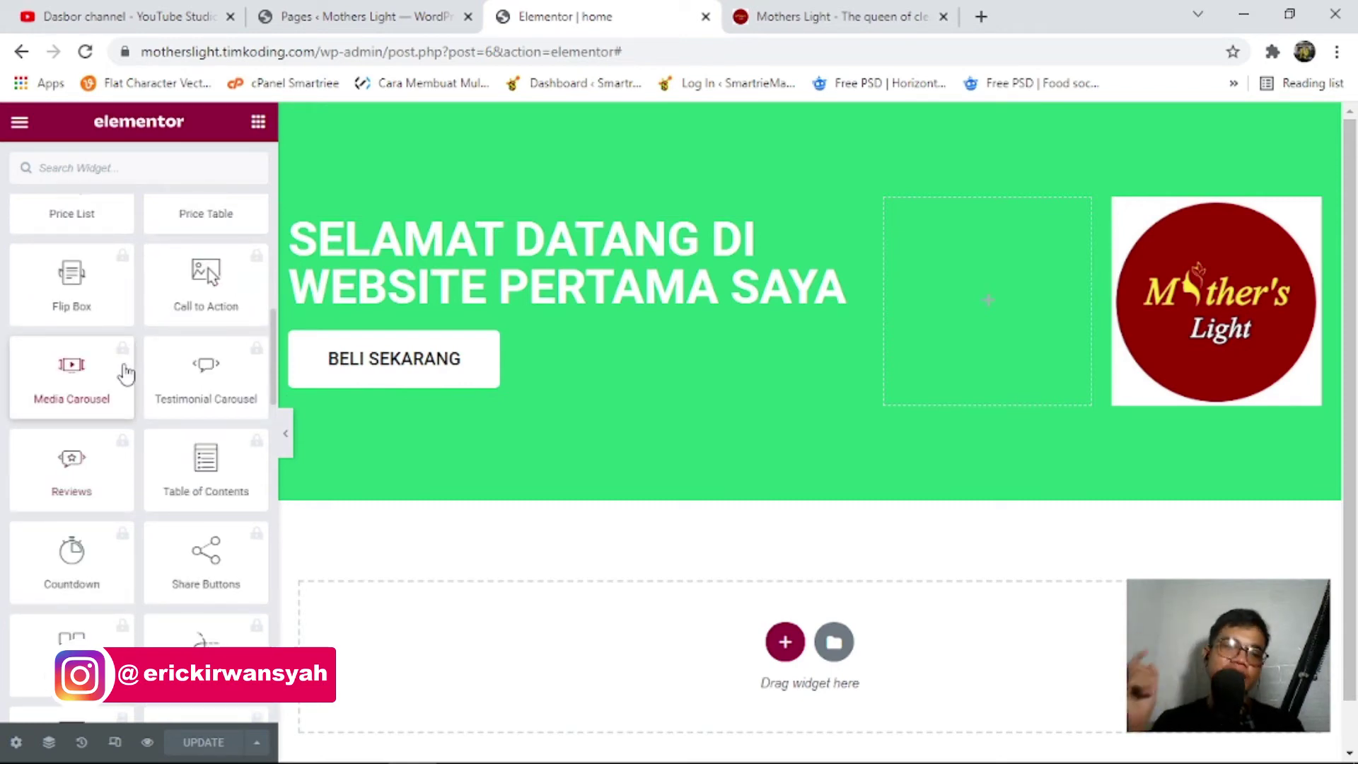
{"action": "left_click", "coordinate": [66, 270]}
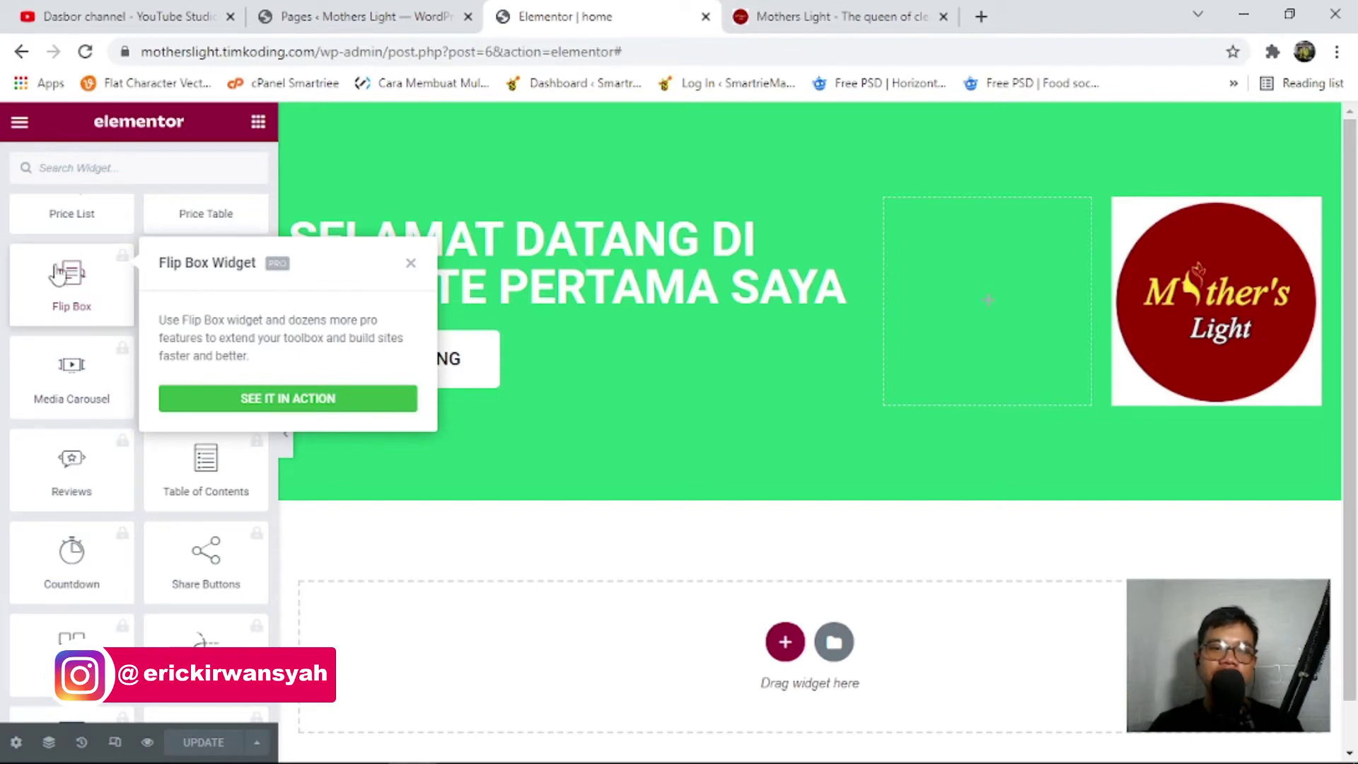
{"action": "scroll", "coordinate": [55, 262], "scroll_direction": "up", "scroll_amount": 3}
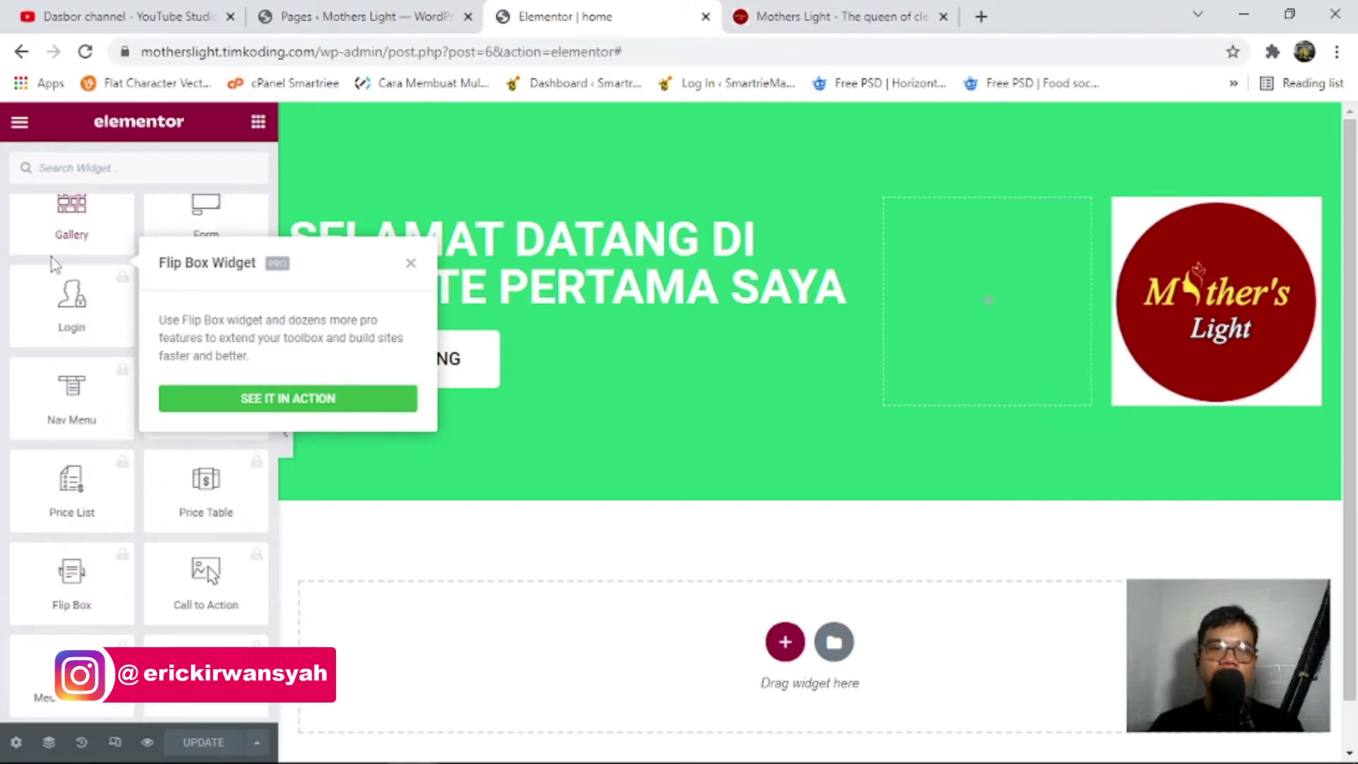
{"action": "left_click", "coordinate": [410, 263]}
{"action": "scroll", "coordinate": [120, 350], "scroll_direction": "up", "scroll_amount": 1}
{"action": "scroll", "coordinate": [121, 350], "scroll_direction": "up", "scroll_amount": 1}
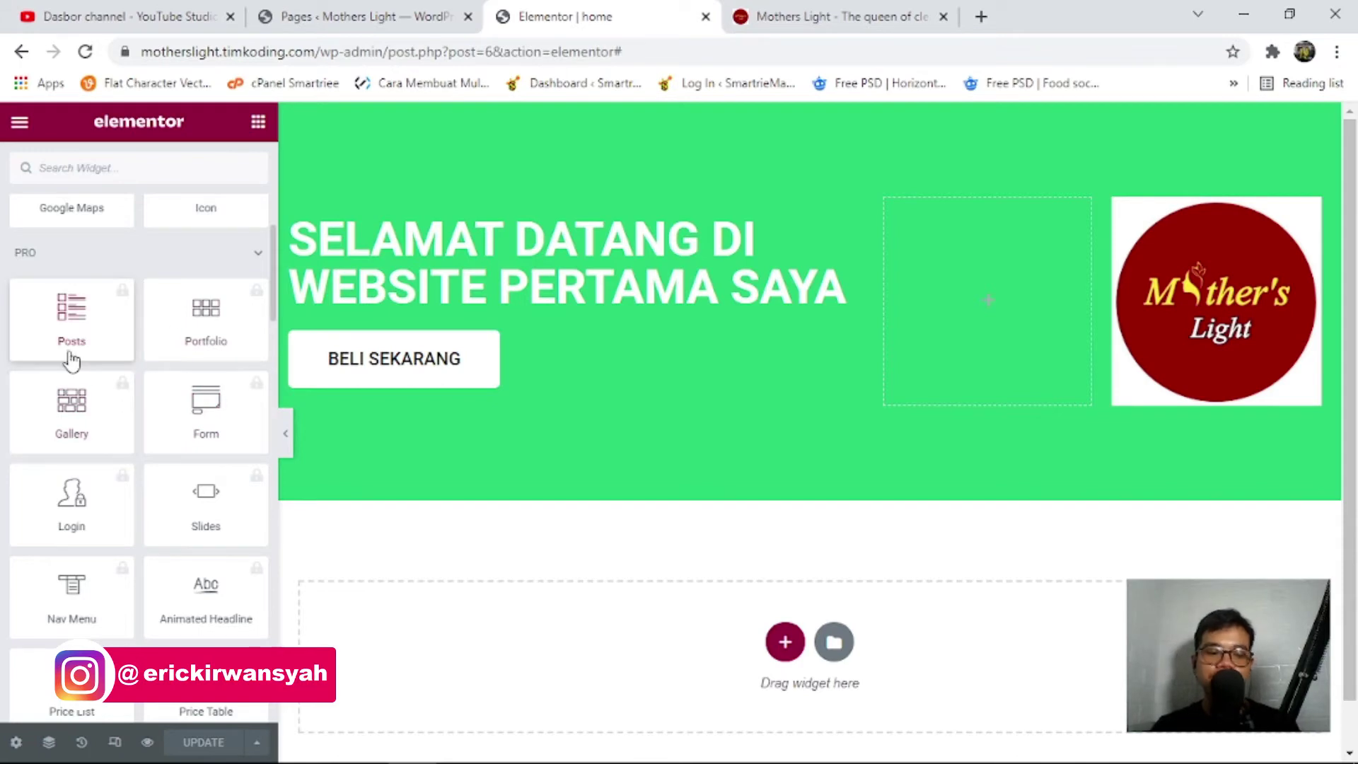
Review the Basic widgets, check the page's preview in its own browser tab, and return to the editor.
{"action": "scroll", "coordinate": [811, 365], "scroll_direction": "down", "scroll_amount": 1}
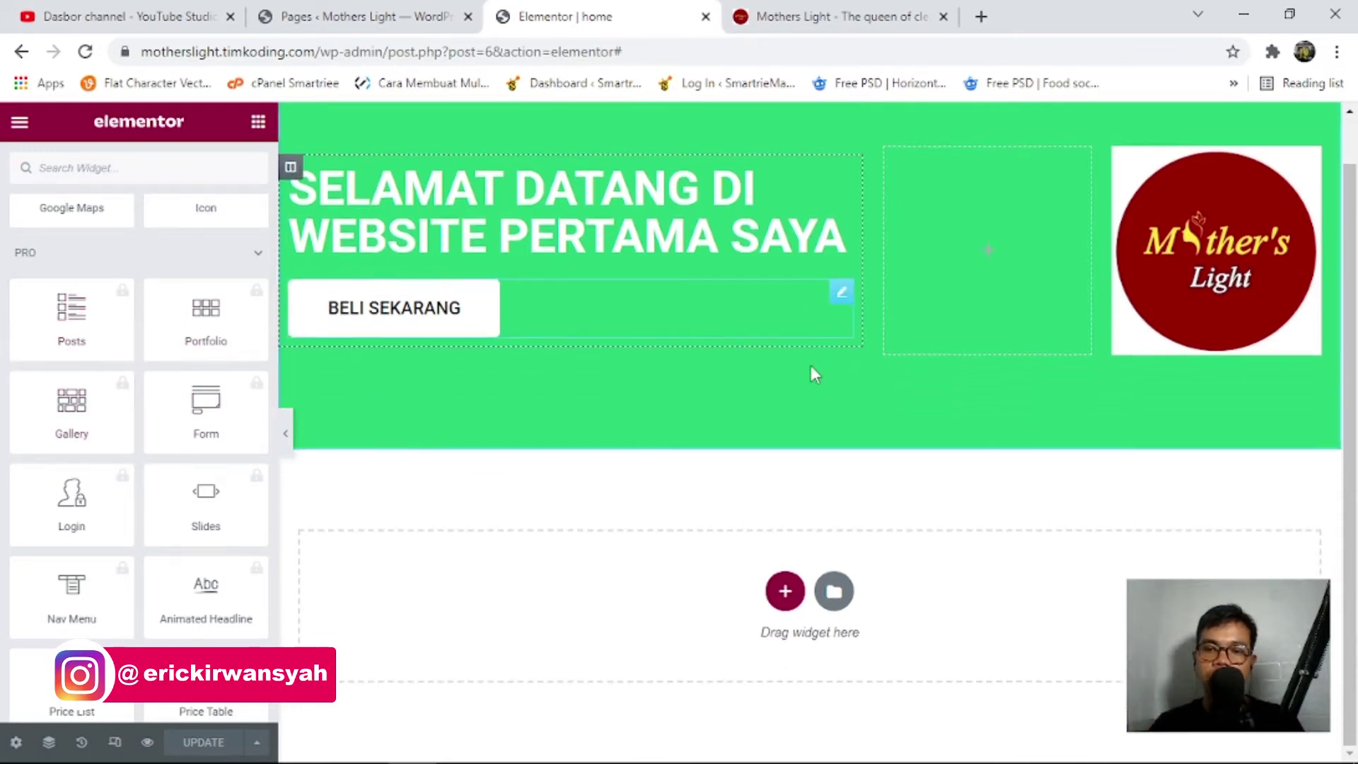
{"action": "scroll", "coordinate": [183, 322], "scroll_direction": "up", "scroll_amount": 4}
{"action": "scroll", "coordinate": [182, 321], "scroll_direction": "up", "scroll_amount": 1}
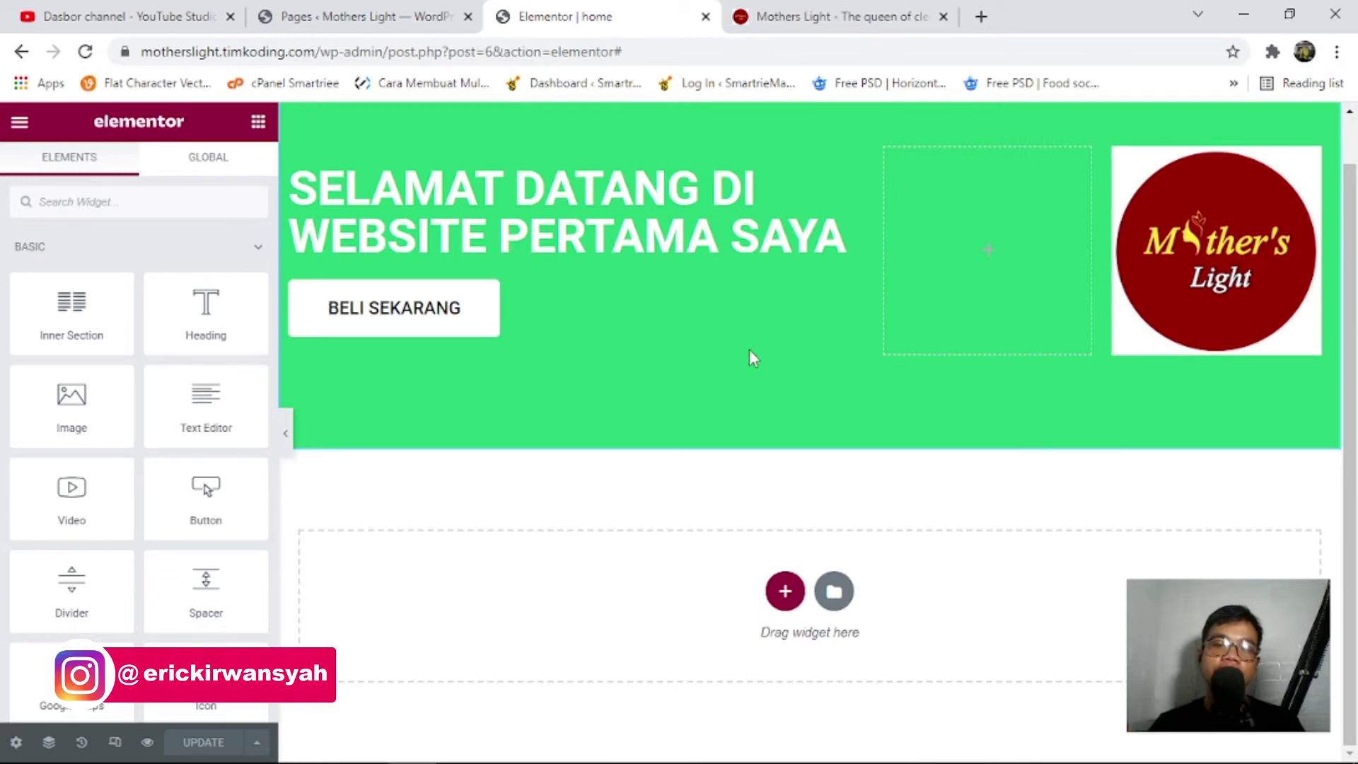
{"action": "scroll", "coordinate": [58, 585], "scroll_direction": "down", "scroll_amount": 1}
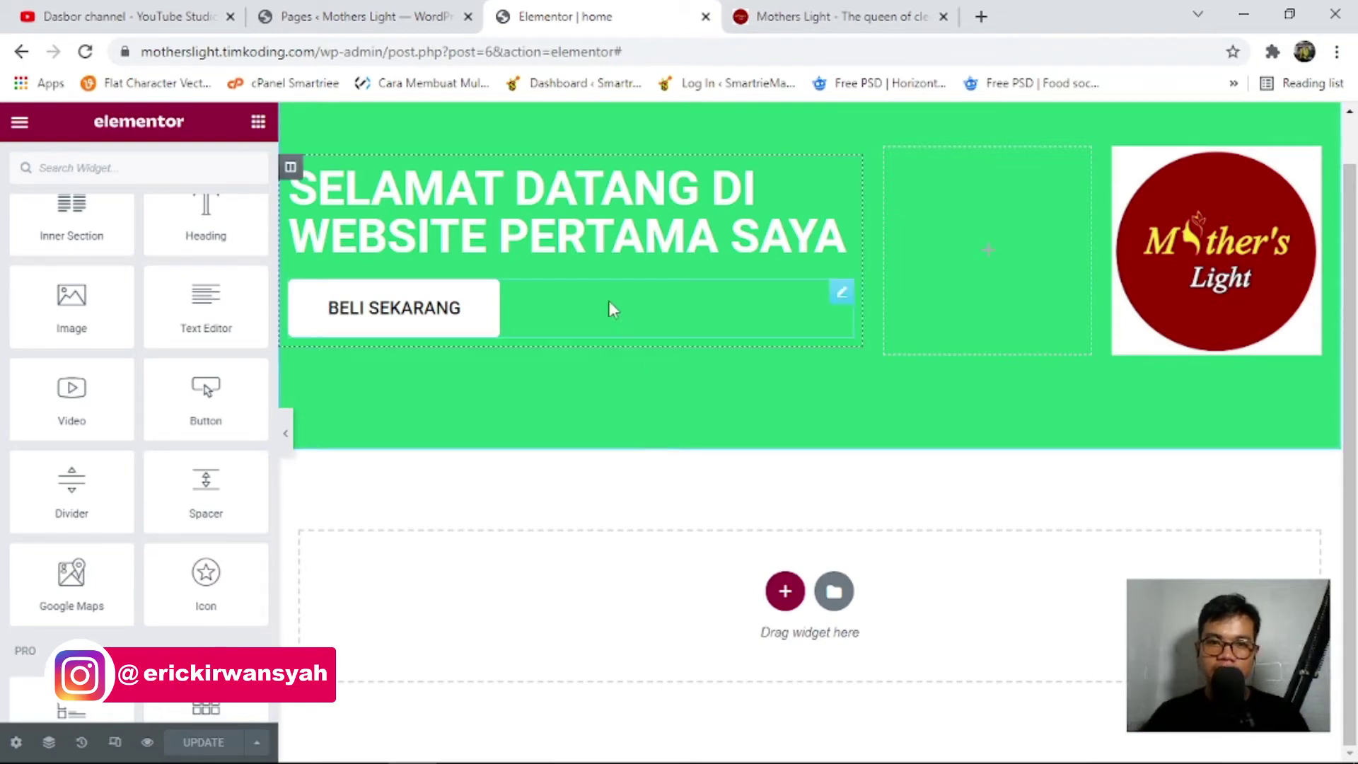
{"action": "left_click", "coordinate": [833, 10]}
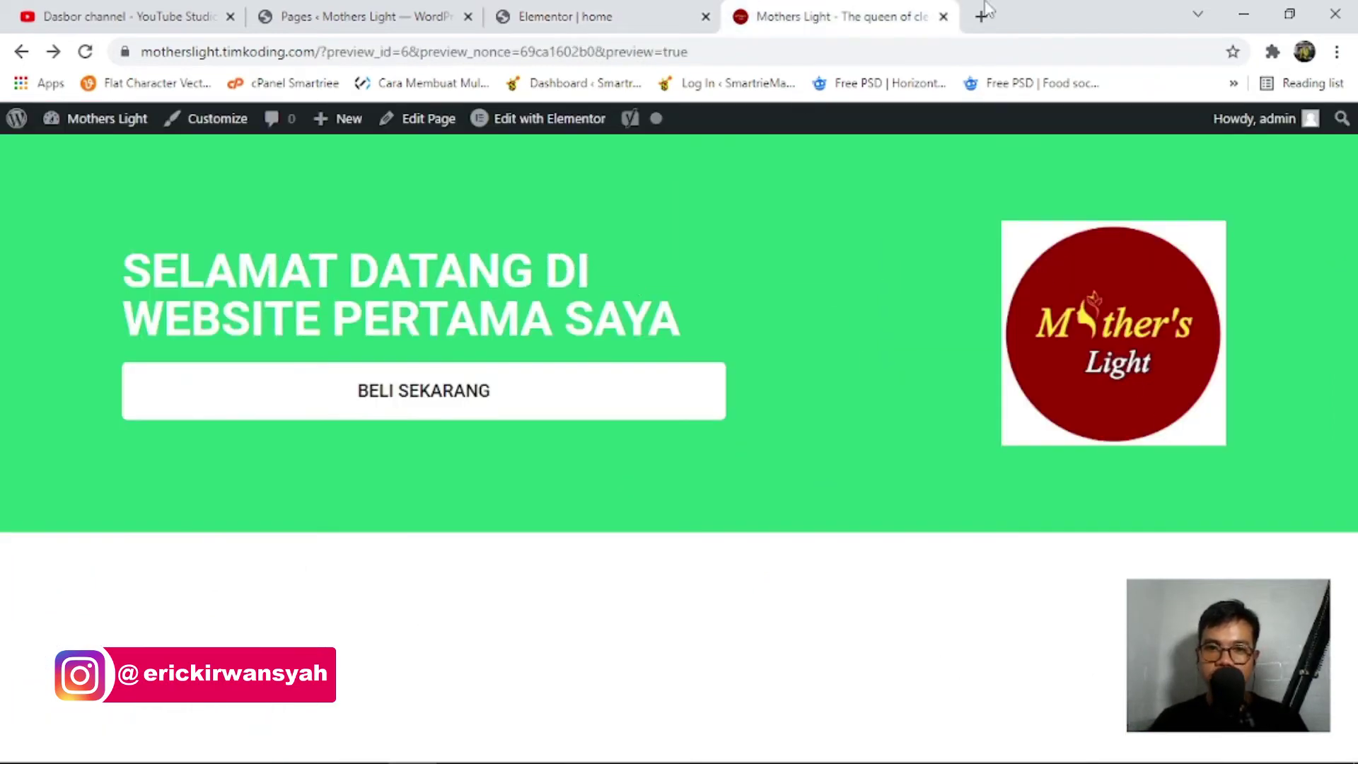
{"action": "left_click", "coordinate": [594, 16]}
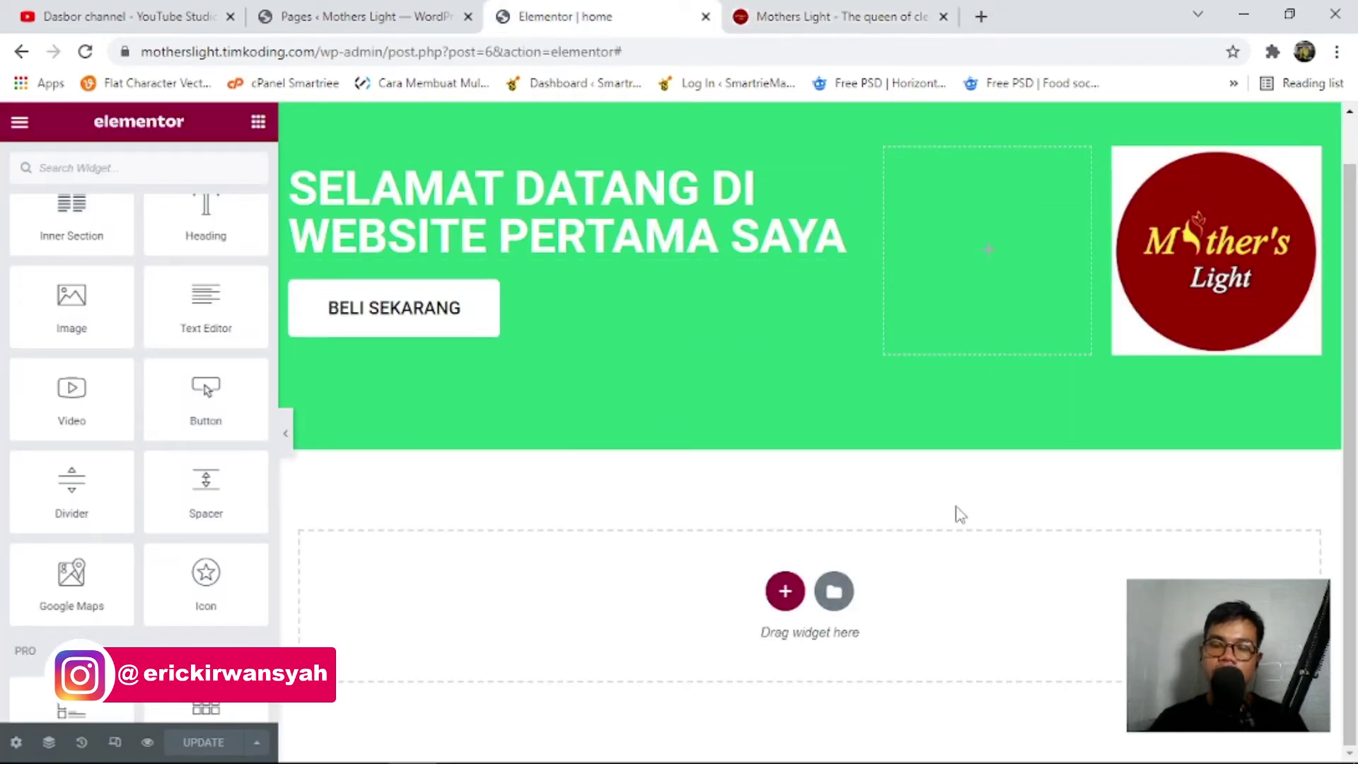
{"action": "left_click_drag", "start_coordinate": [71, 574], "coordinate": [1041, 584]}
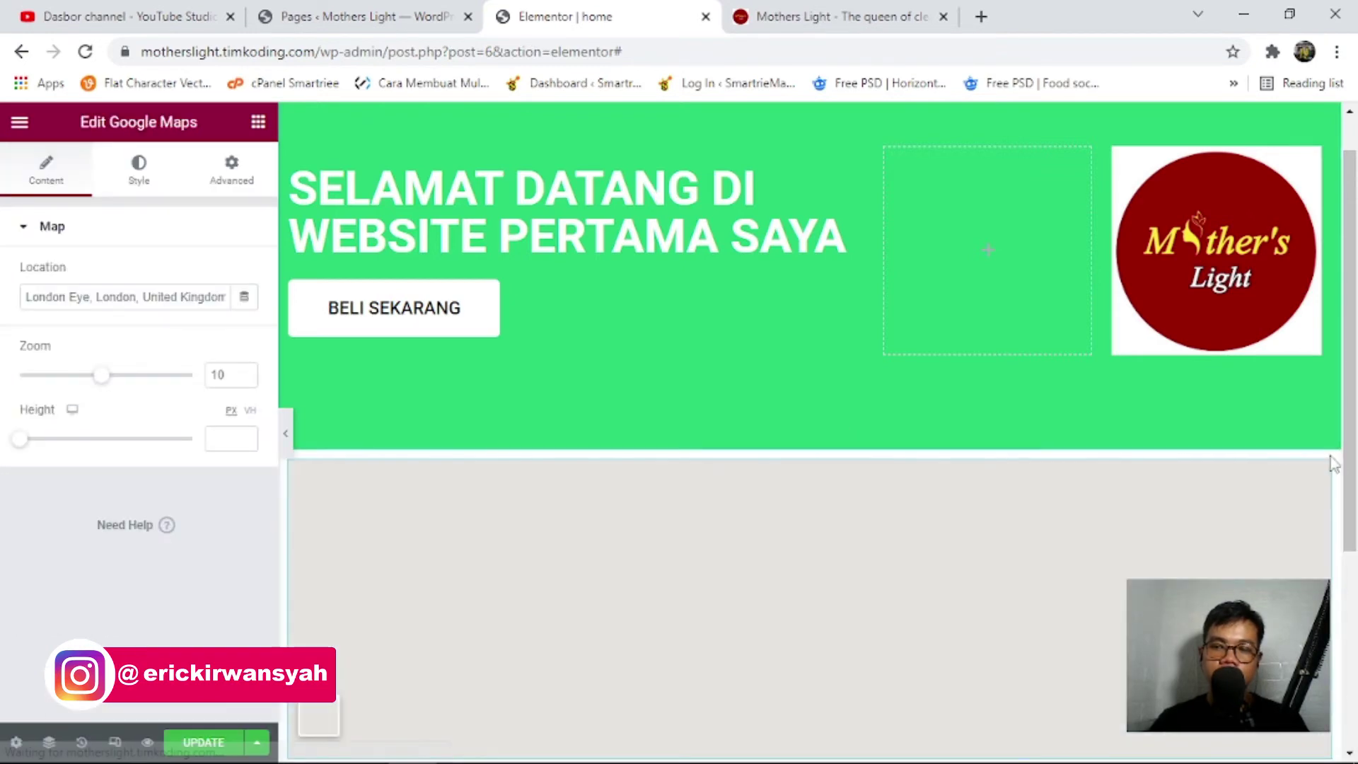
{"action": "right_click", "coordinate": [1333, 463]}
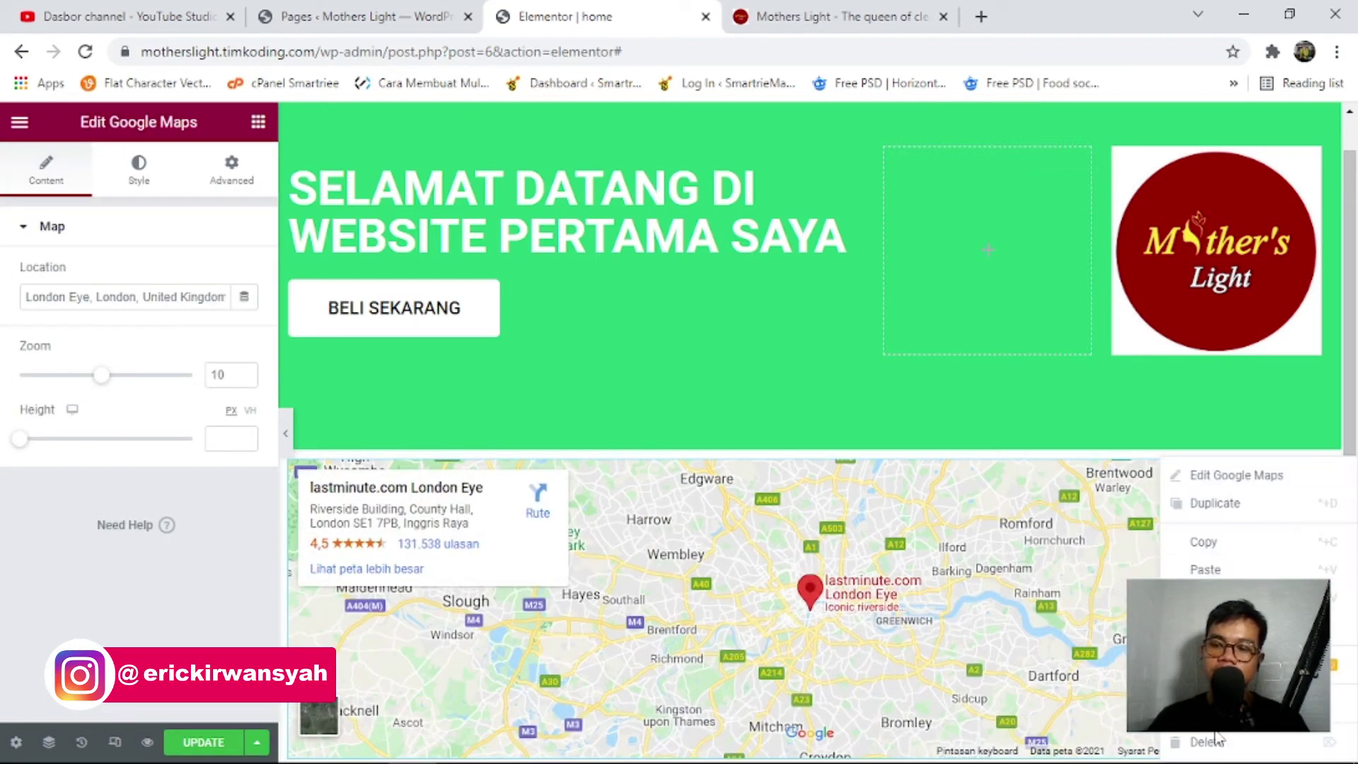
{"action": "left_click", "coordinate": [1211, 740]}
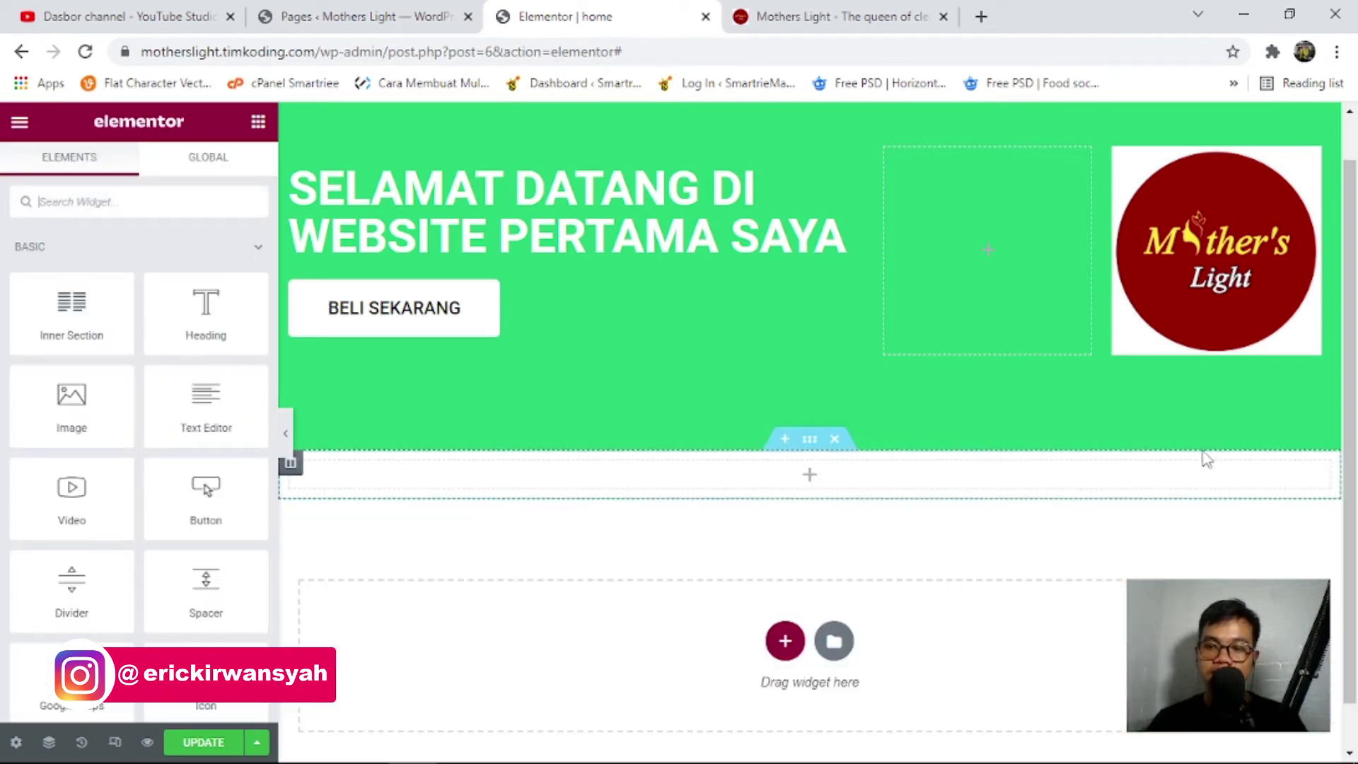
{"action": "left_click", "coordinate": [834, 439]}
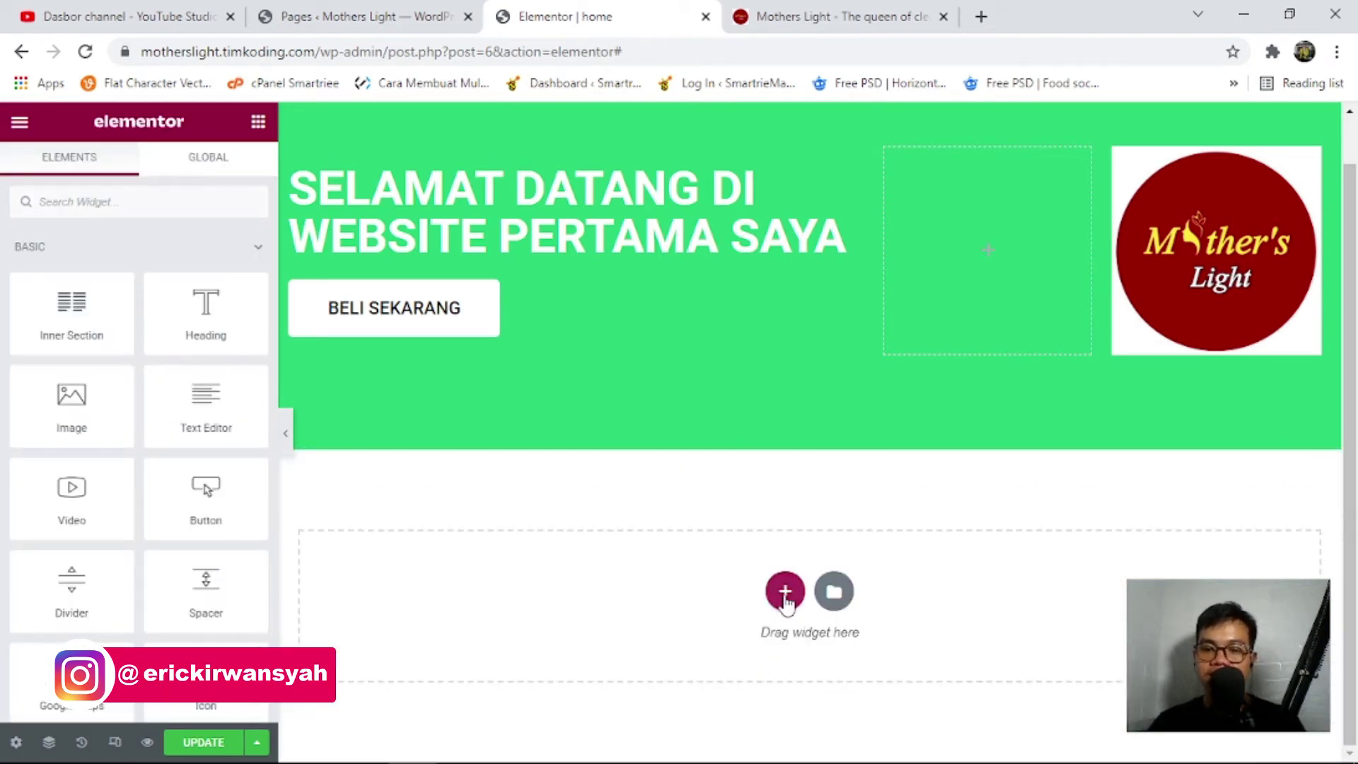
Add a section with two equal columns below the green banner, keep its content width Boxed, and return to the widget library.
{"action": "left_click", "coordinate": [786, 594]}
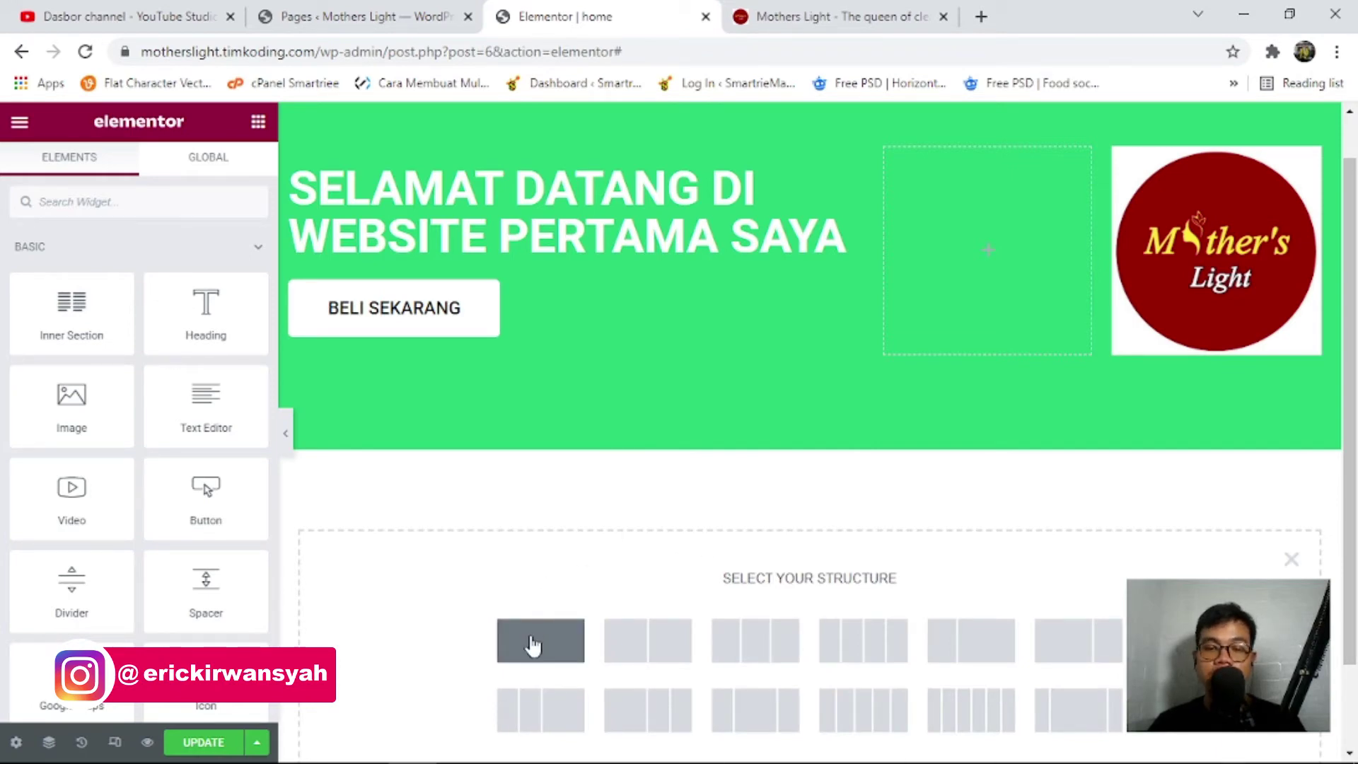
{"action": "left_click", "coordinate": [661, 666]}
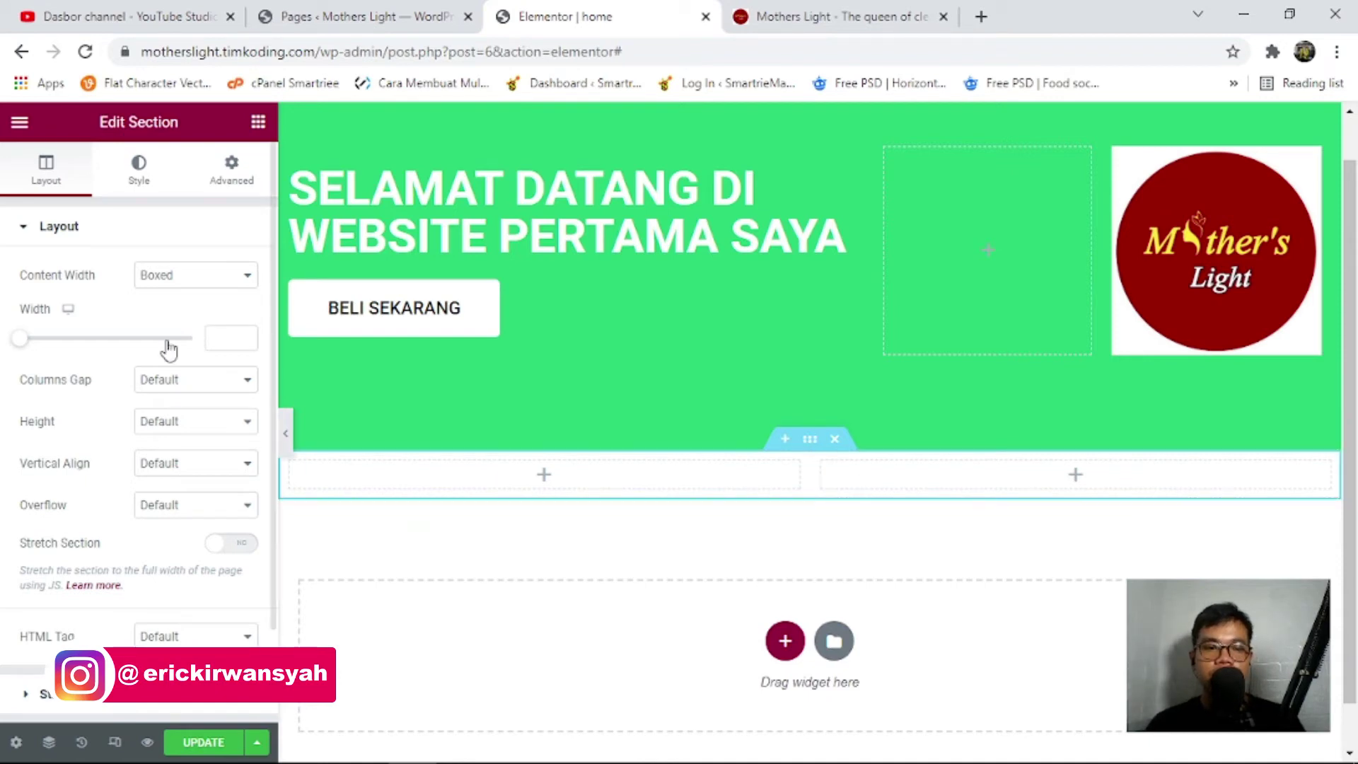
{"action": "left_click", "coordinate": [147, 282]}
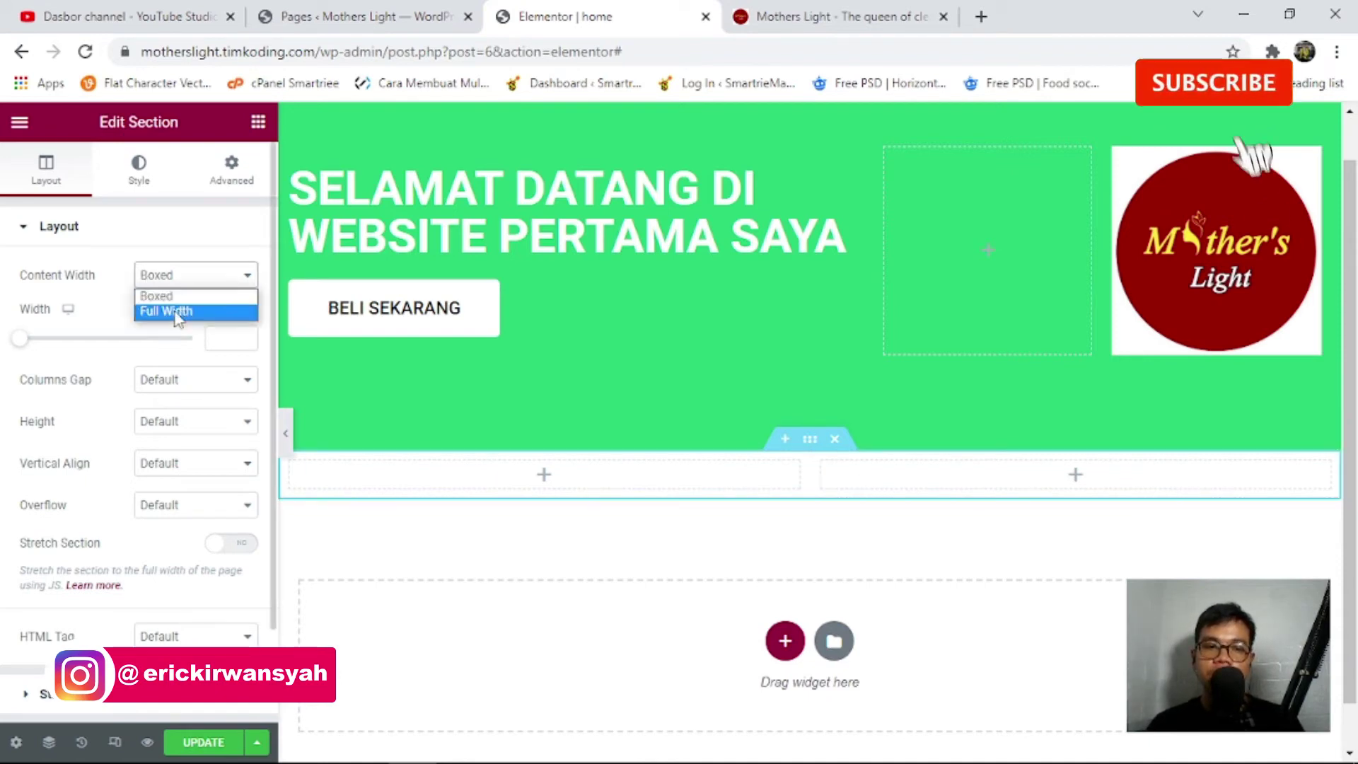
{"action": "left_click", "coordinate": [177, 296]}
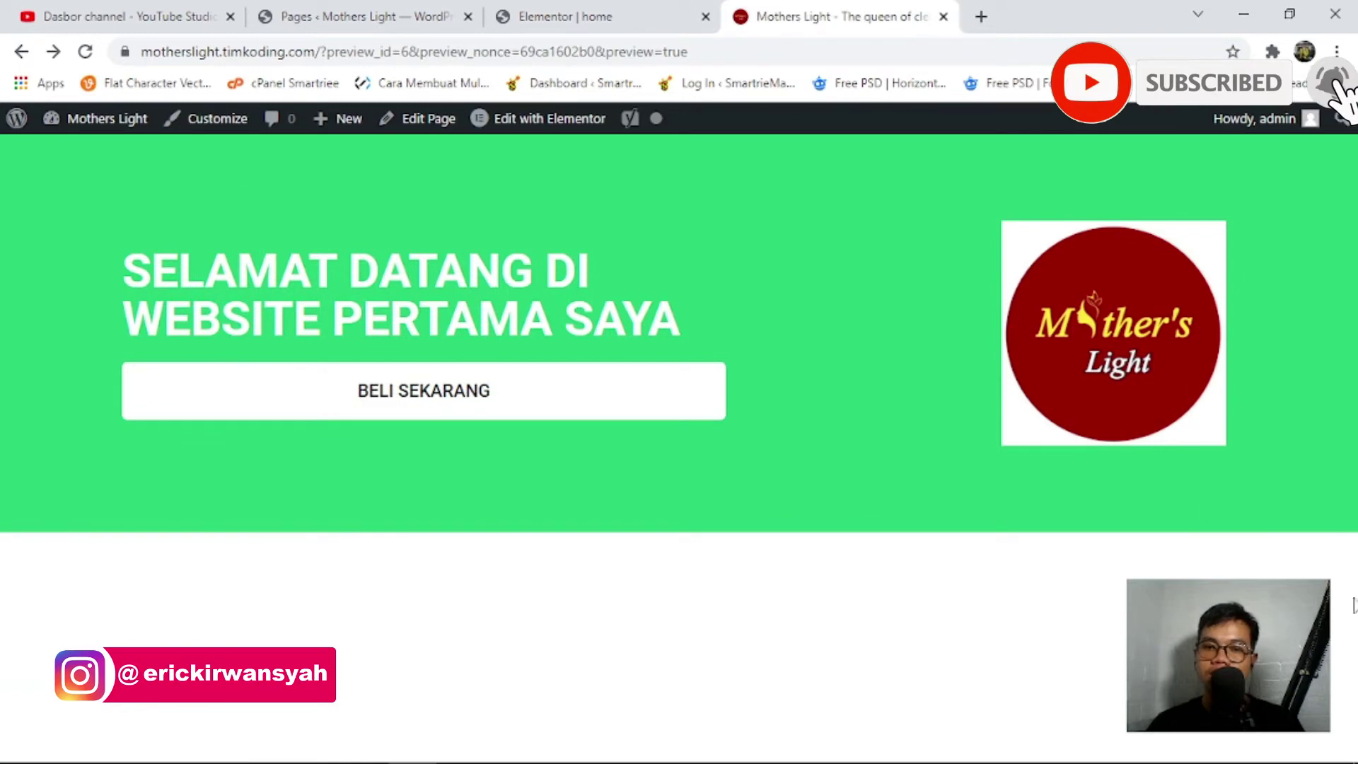
{"action": "left_click", "coordinate": [566, 17]}
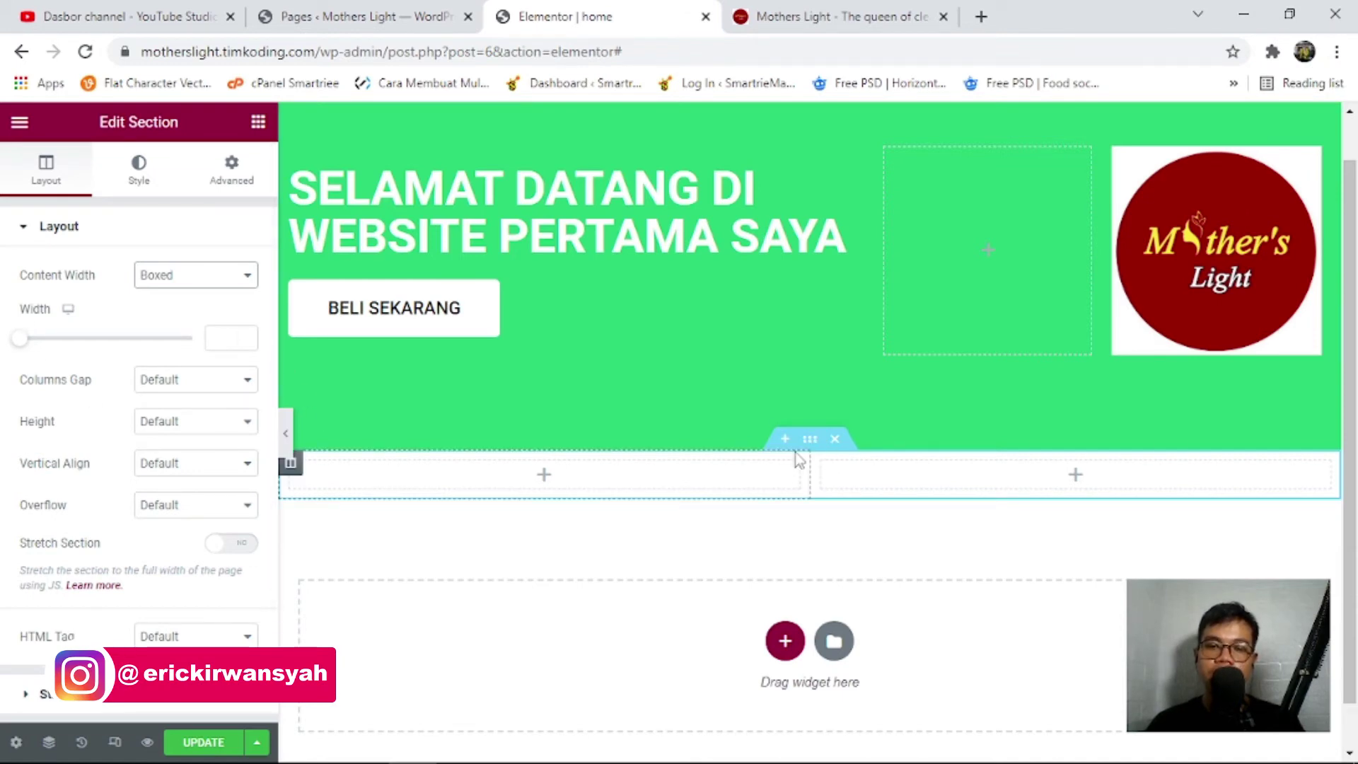
{"action": "left_click", "coordinate": [257, 126]}
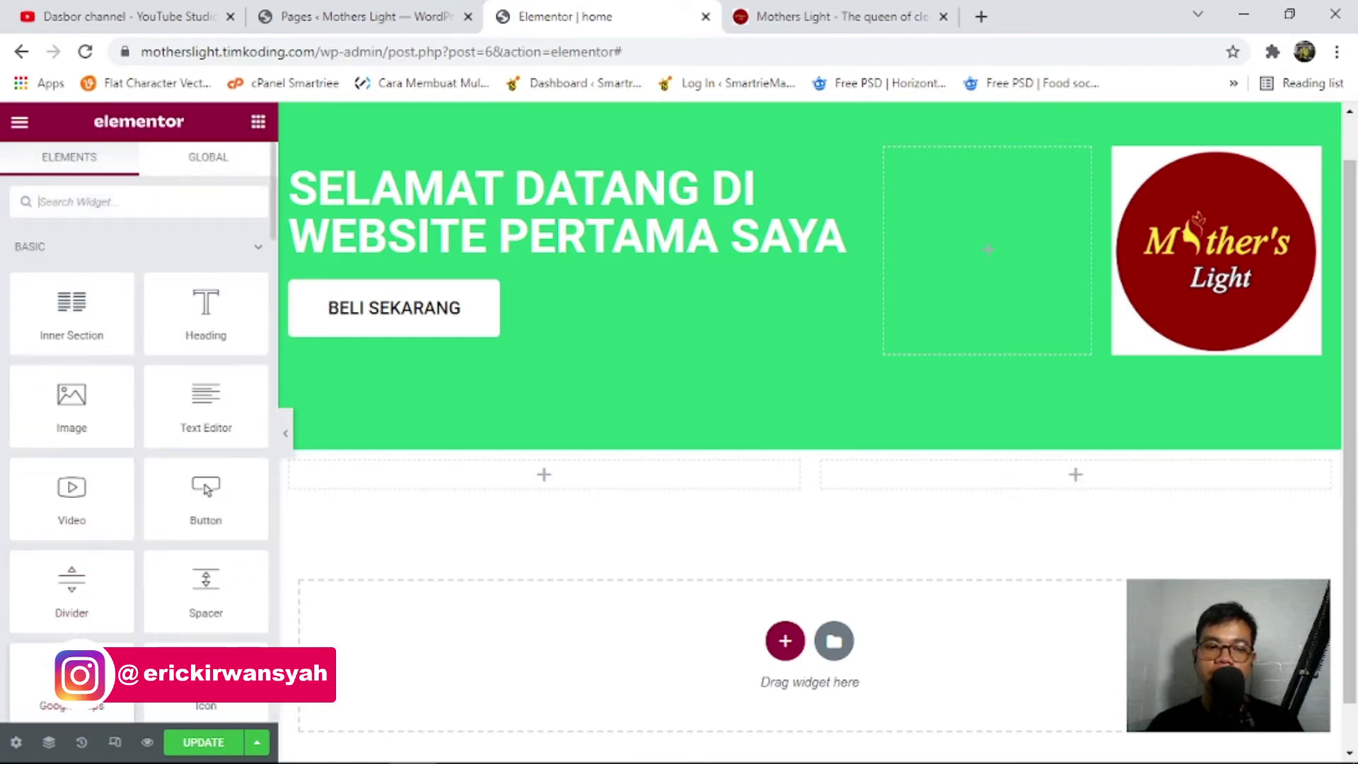
Add a Google Maps widget to the right-hand column below the green banner and set that column's width to 70%.
{"action": "left_click_drag", "start_coordinate": [85, 665], "coordinate": [1097, 469]}
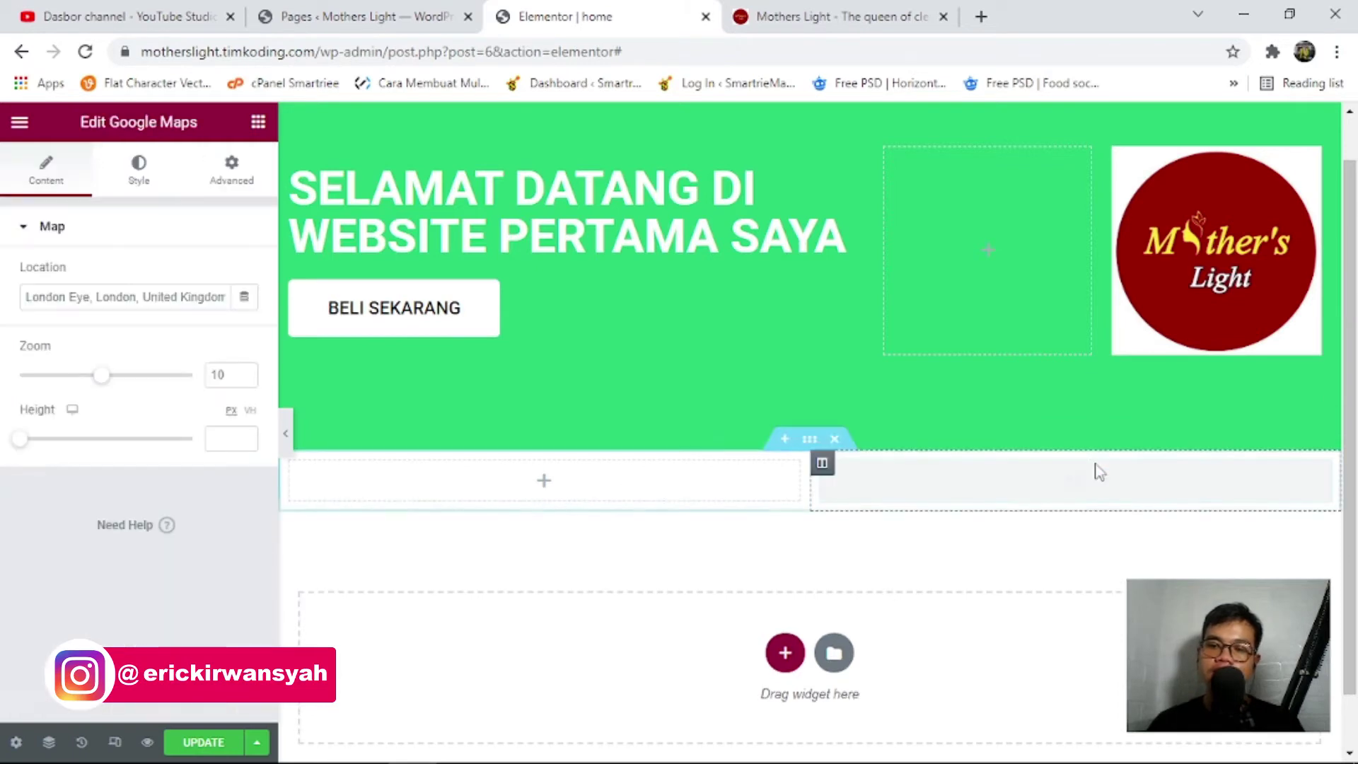
{"action": "scroll", "coordinate": [1034, 480], "scroll_direction": "down", "scroll_amount": 3}
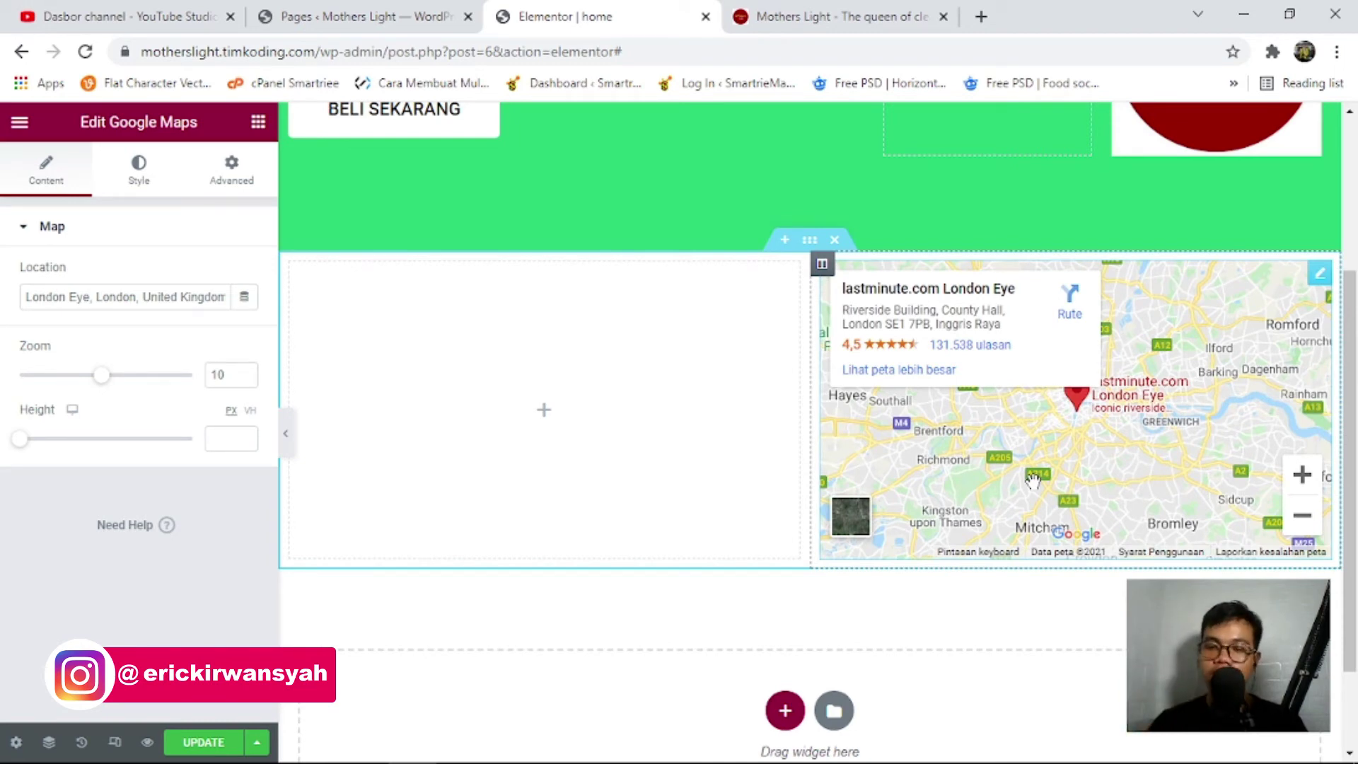
{"action": "left_click", "coordinate": [821, 264]}
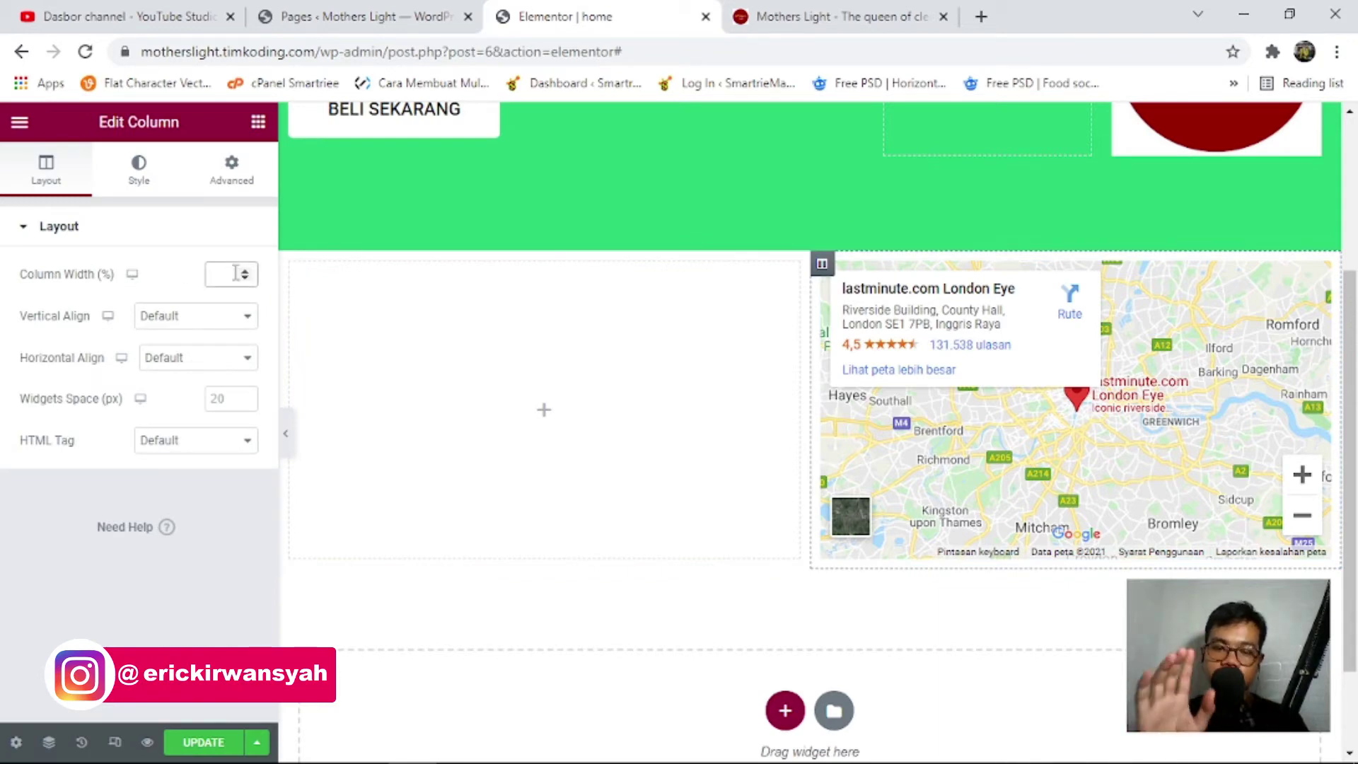
{"action": "type", "text": "70"}
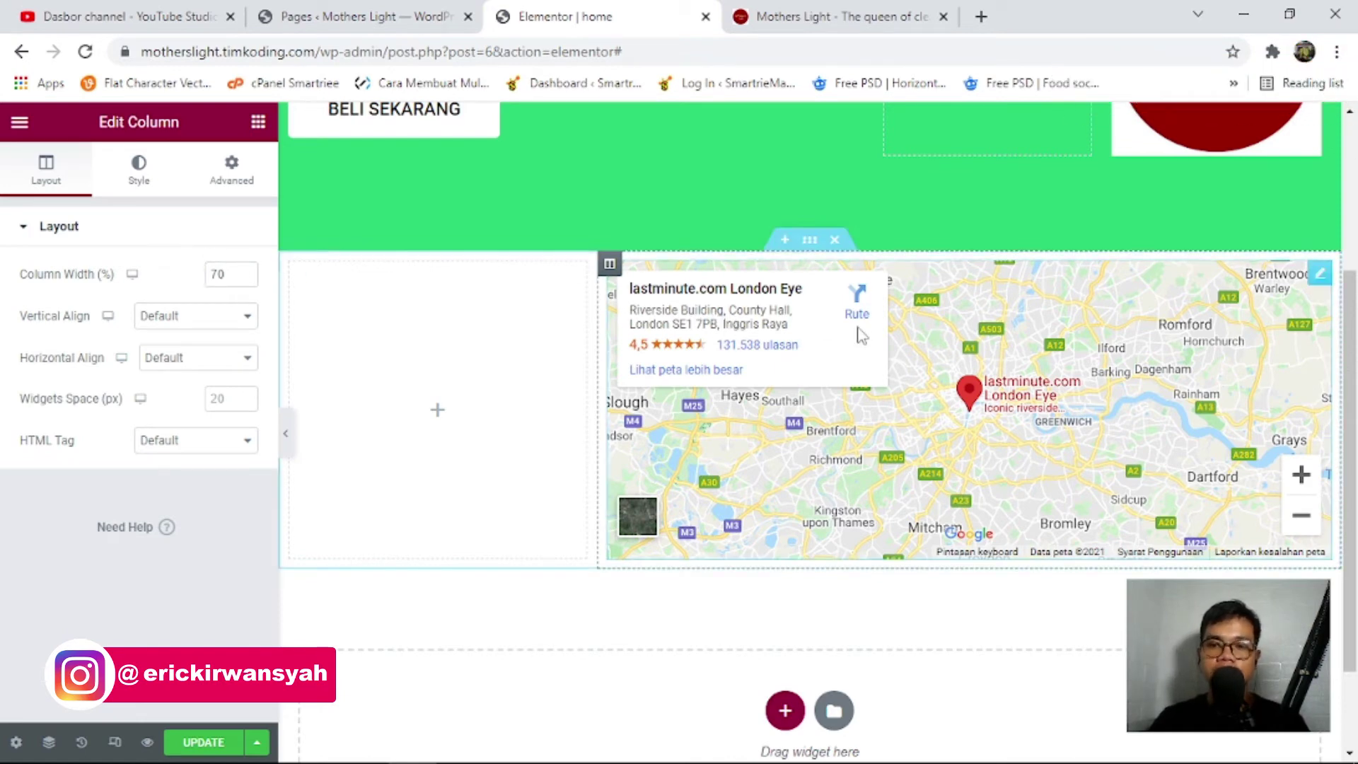
Replace the map's London Eye location with bengkulu, try jakarta, set it back to bengkulu, and save the page.
{"action": "left_click", "coordinate": [1320, 273]}
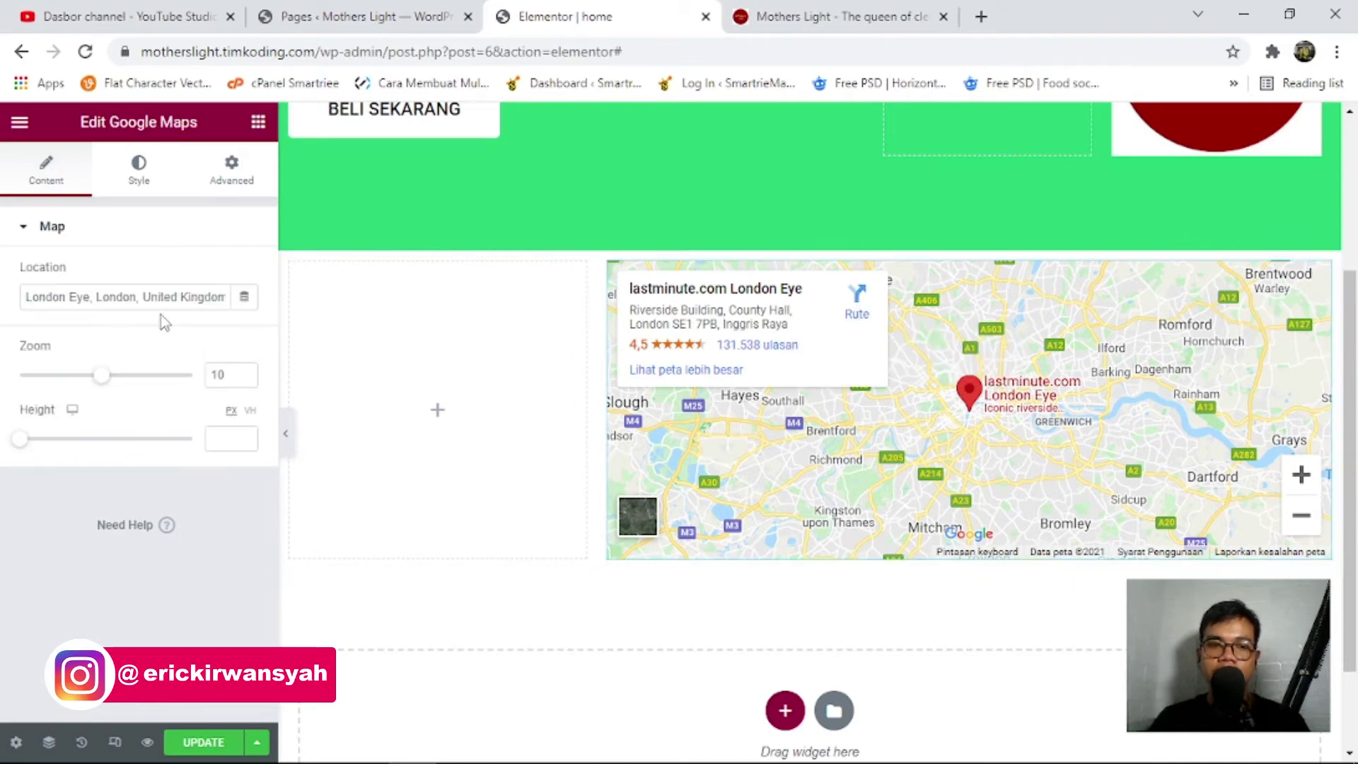
{"action": "triple_click", "coordinate": [170, 295]}
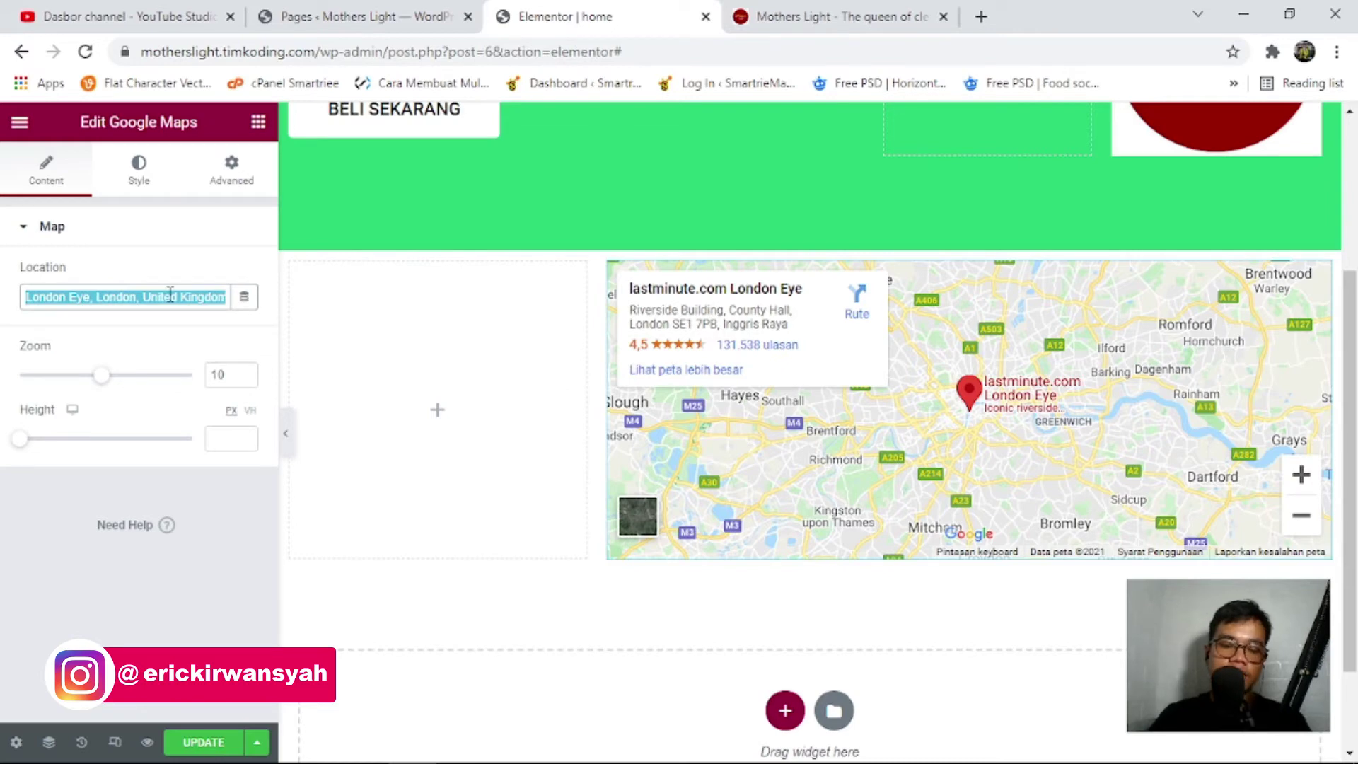
{"action": "type", "text": "bengkulu"}
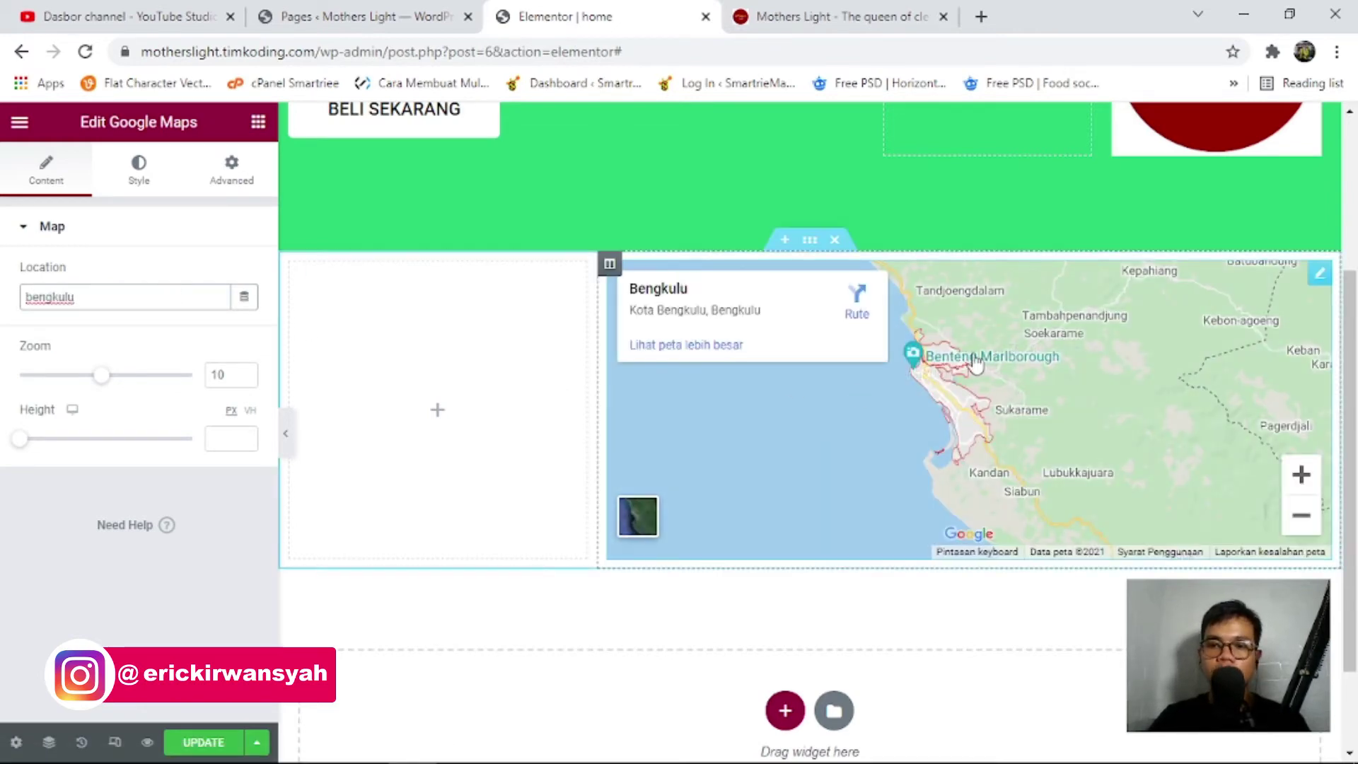
{"action": "type", "text": "jakarta"}
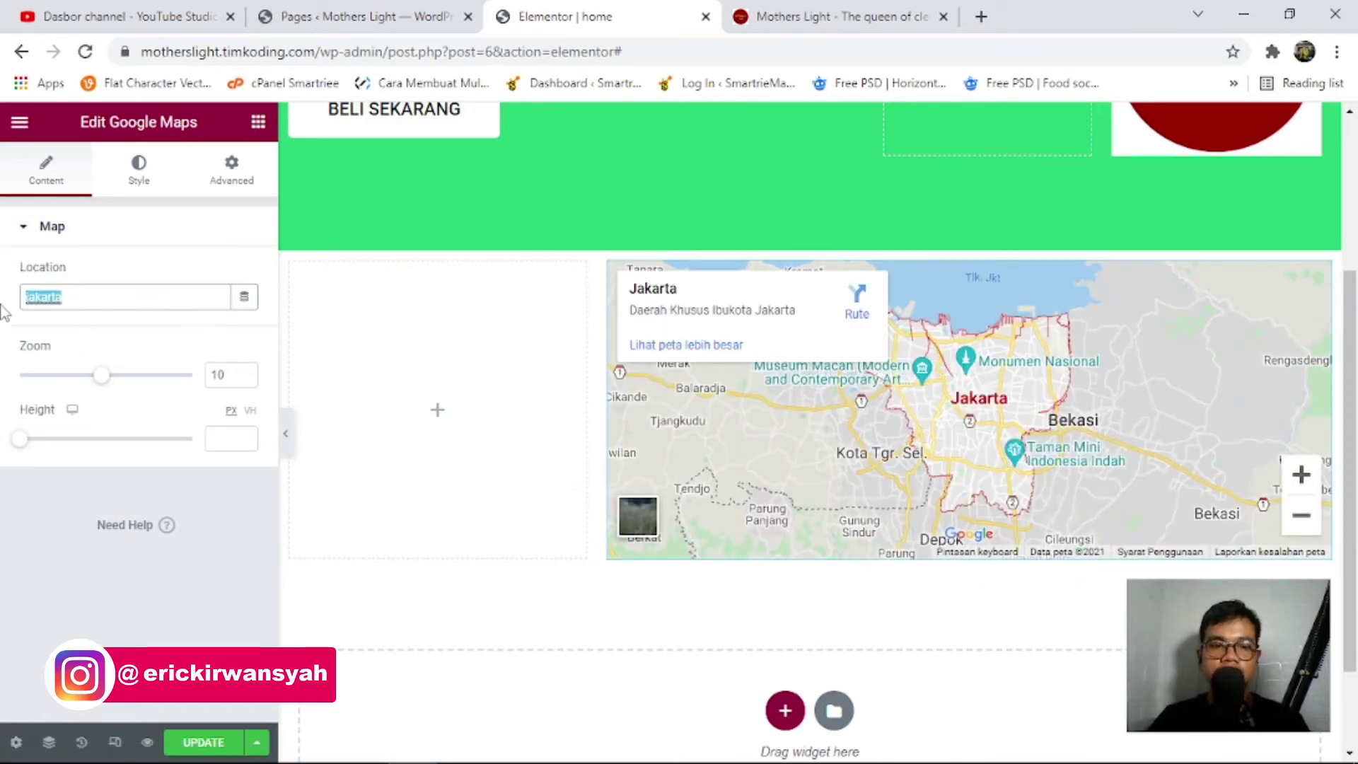
{"action": "type", "text": "bengkulu"}
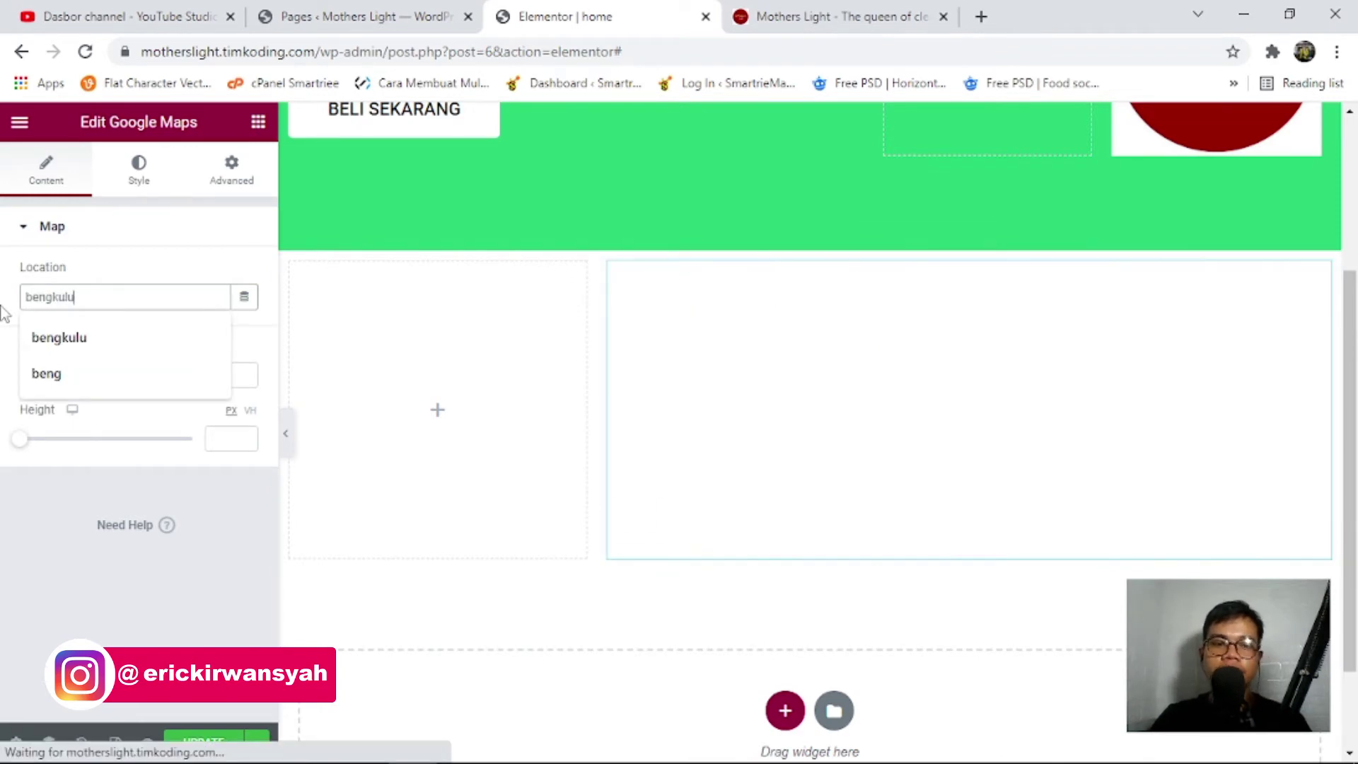
{"action": "left_click", "coordinate": [49, 554]}
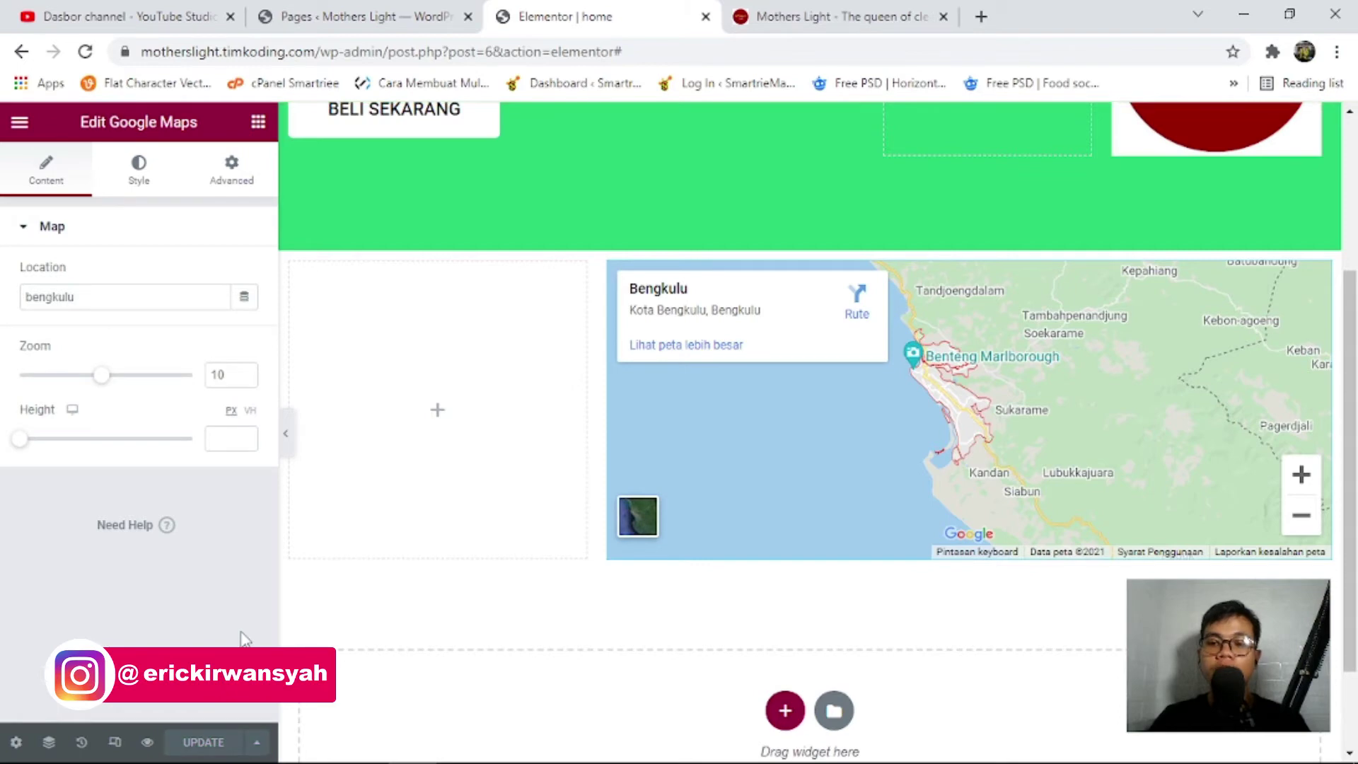
Set the map's zoom to 12, update the page, and check the map in the reloaded page preview.
{"action": "left_click_drag", "start_coordinate": [104, 380], "coordinate": [119, 379]}
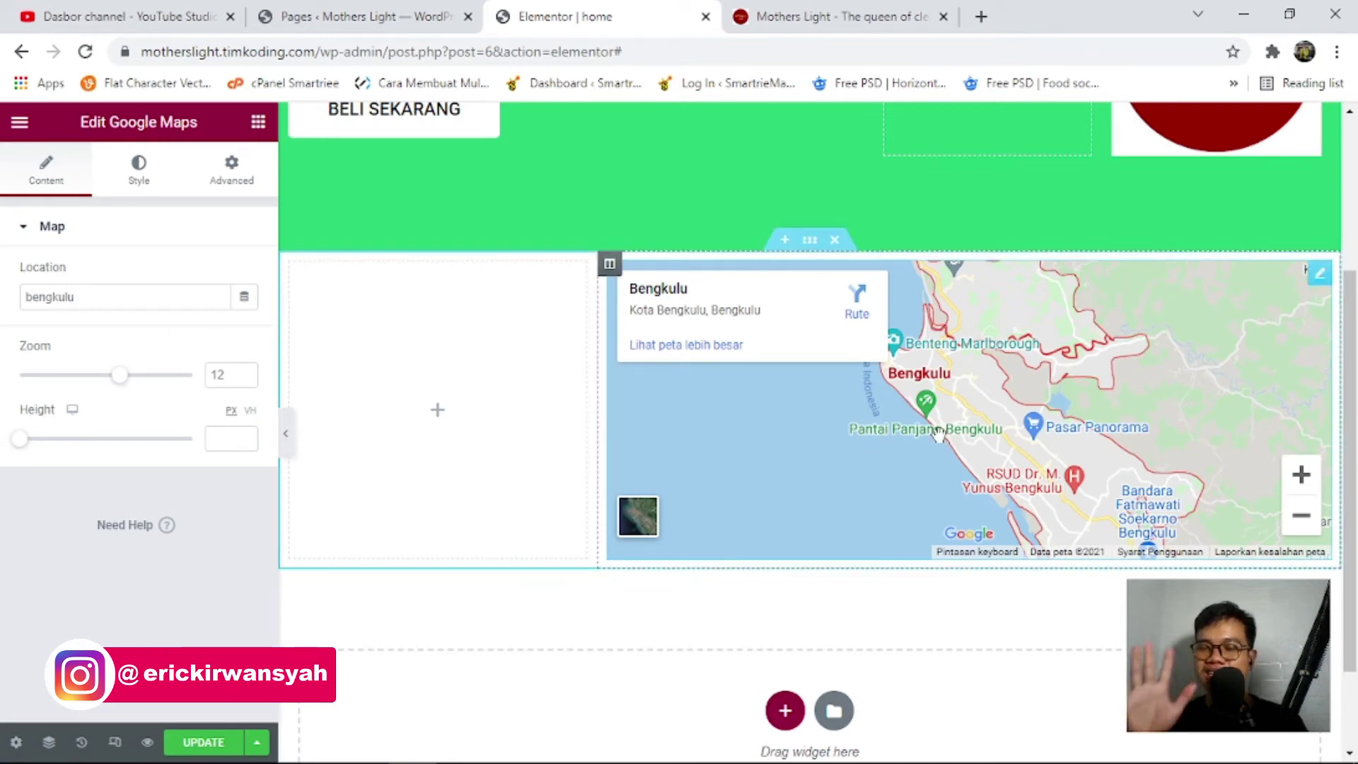
{"action": "left_click", "coordinate": [181, 753]}
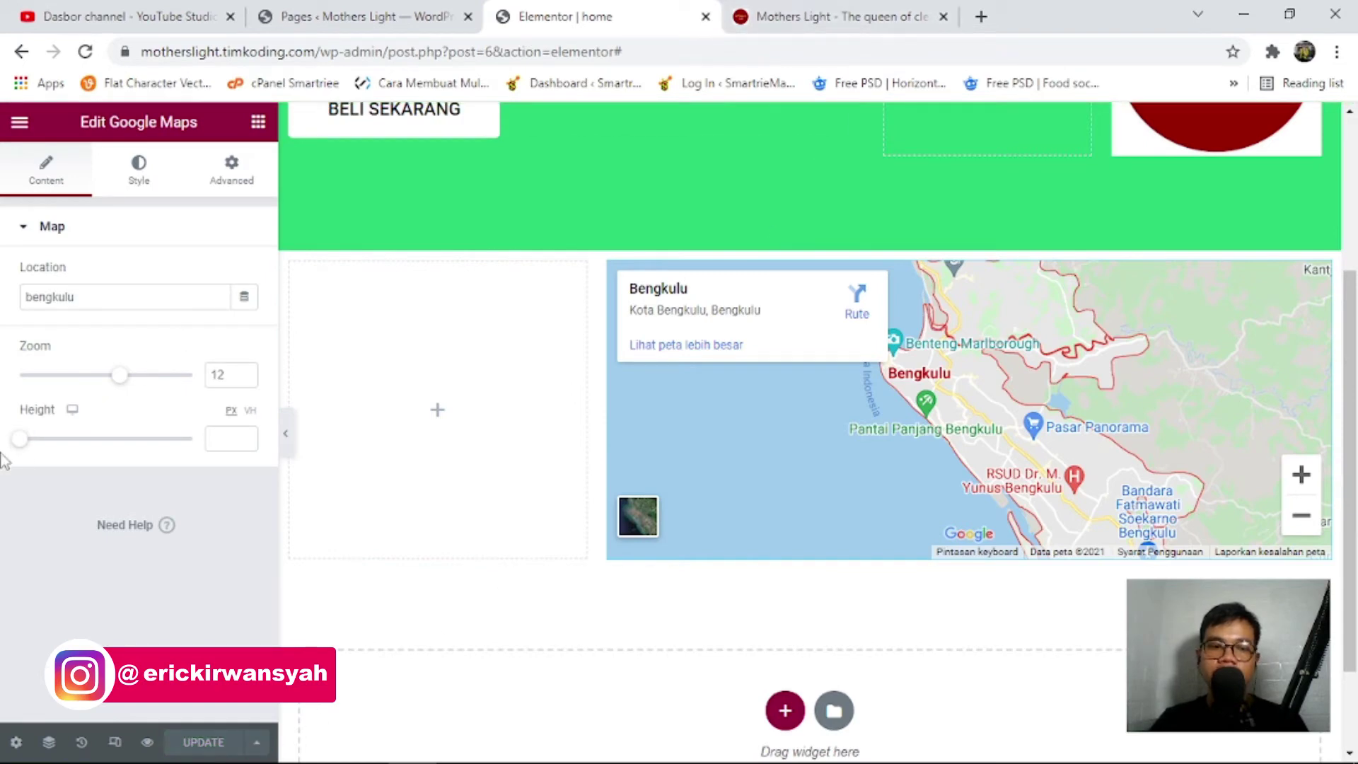
{"action": "left_click", "coordinate": [796, 15]}
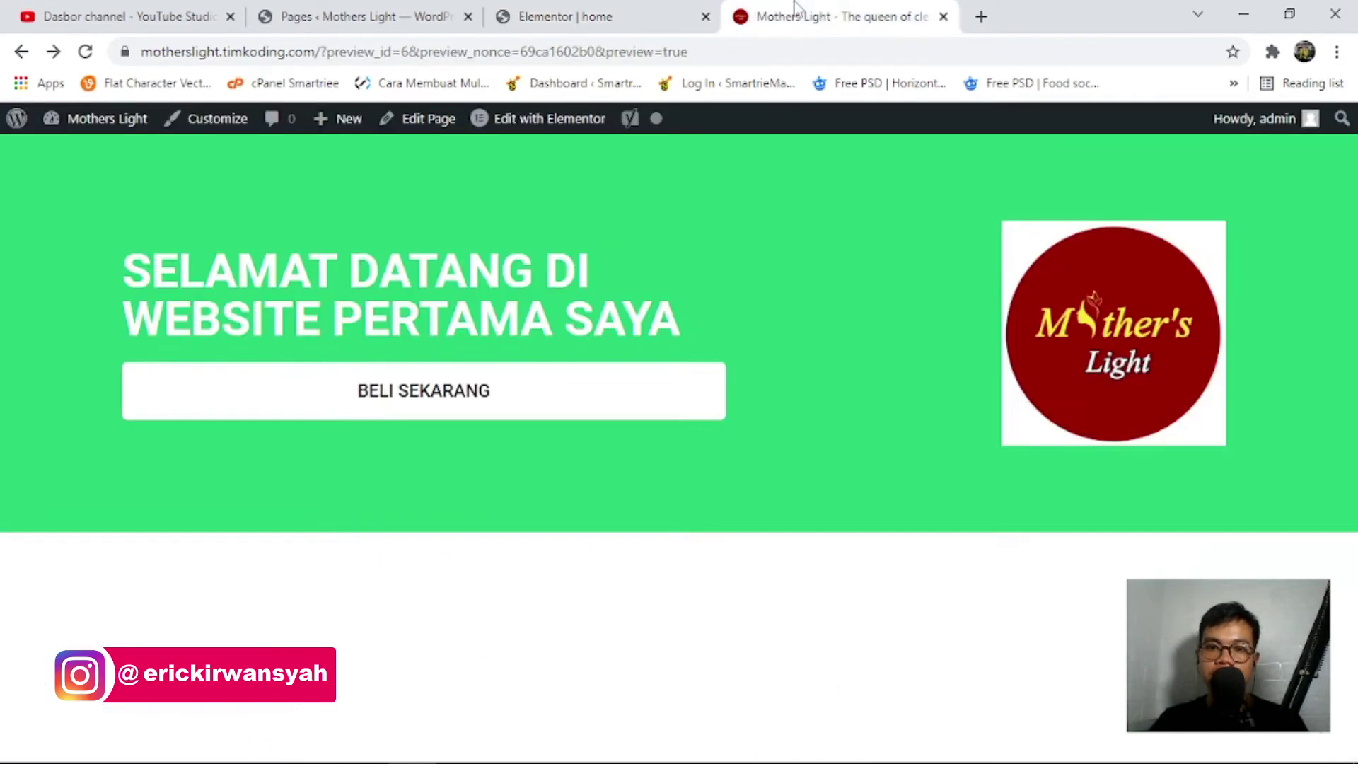
{"action": "left_click", "coordinate": [82, 53]}
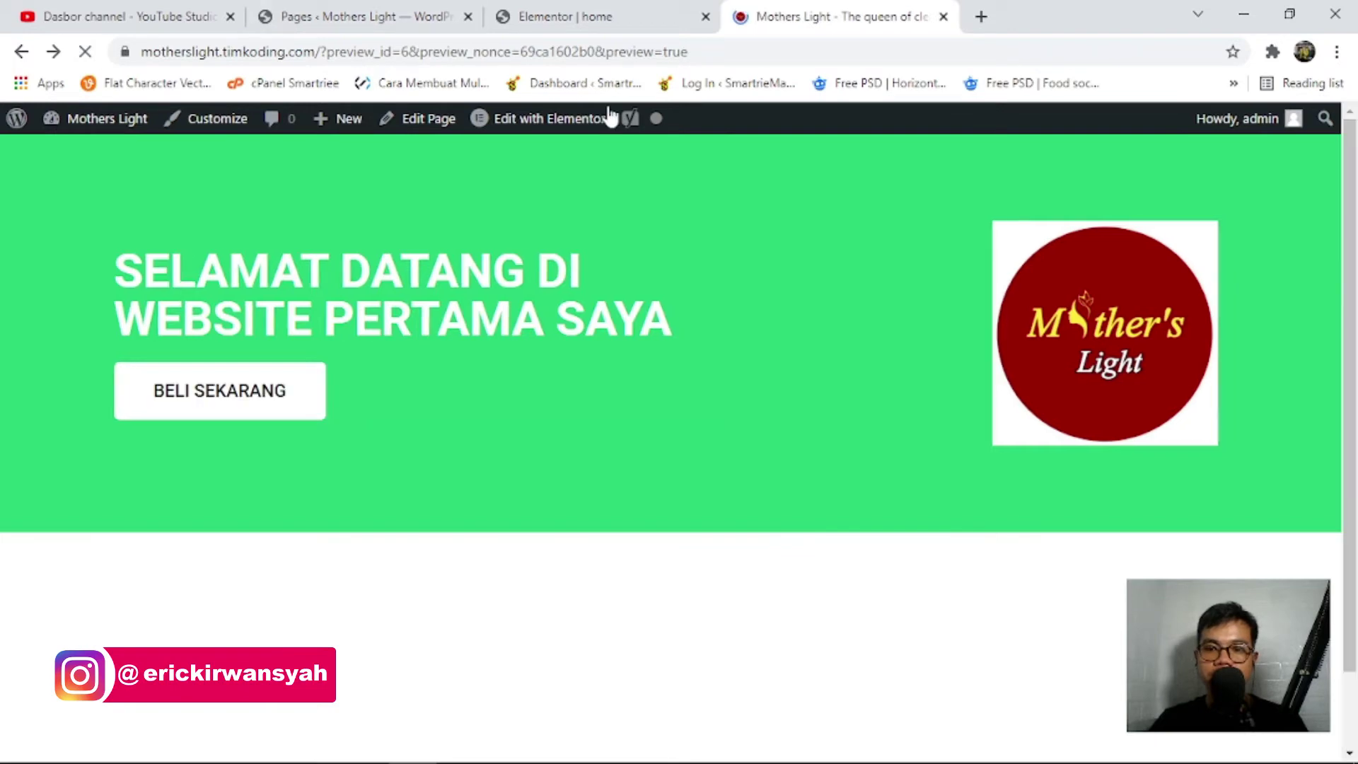
{"action": "scroll", "coordinate": [1030, 357], "scroll_direction": "down", "scroll_amount": 2}
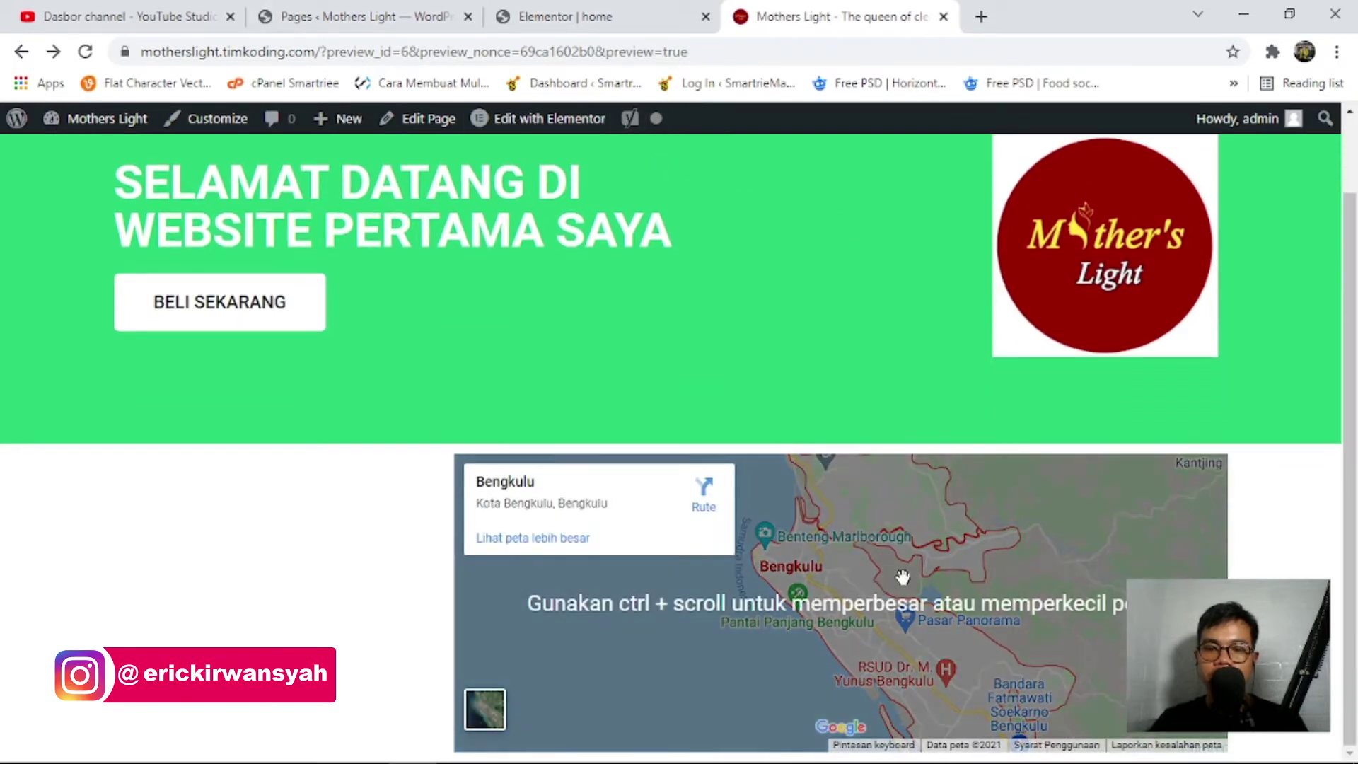
Set the map's height to 354 px, update the page, and review the taller map in the reloaded preview.
{"action": "left_click", "coordinate": [570, 10]}
{"action": "left_click_drag", "start_coordinate": [27, 453], "coordinate": [64, 467]}
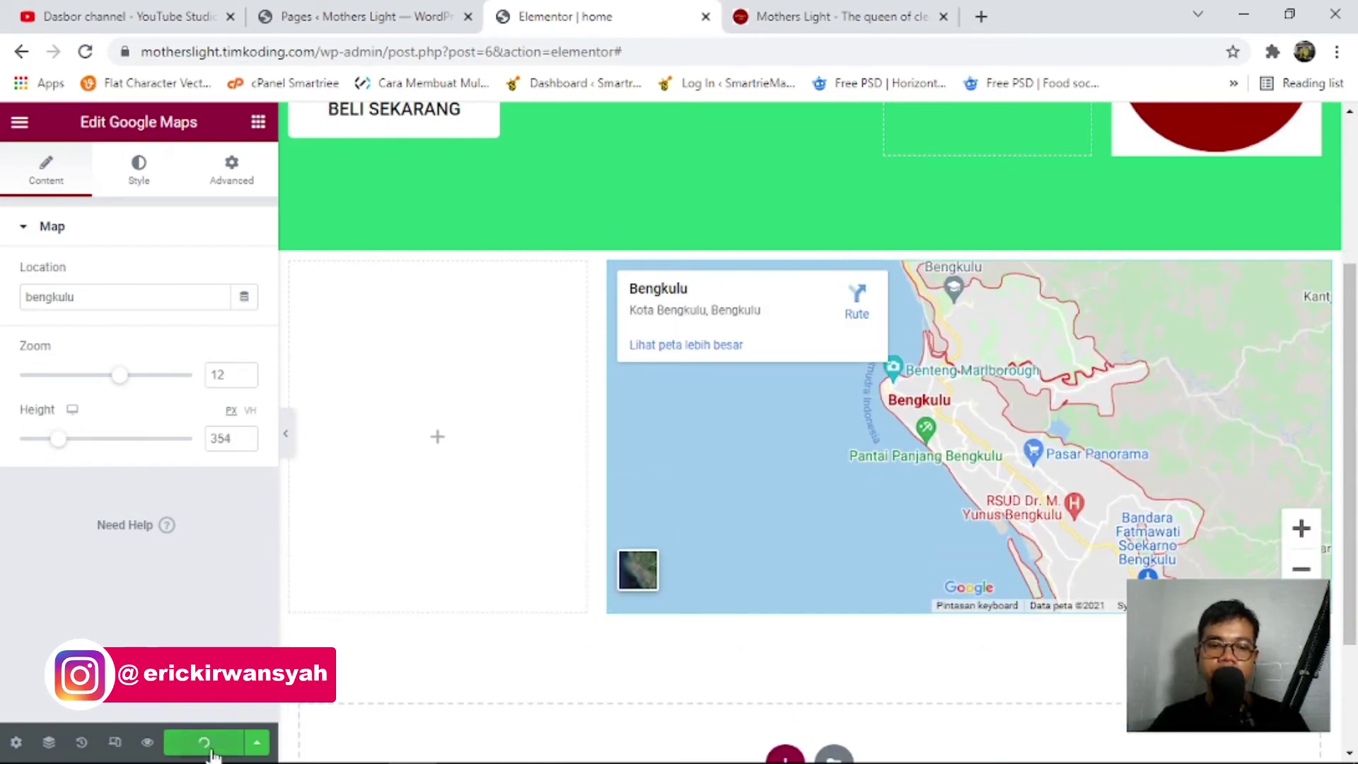
{"action": "left_click", "coordinate": [835, 16]}
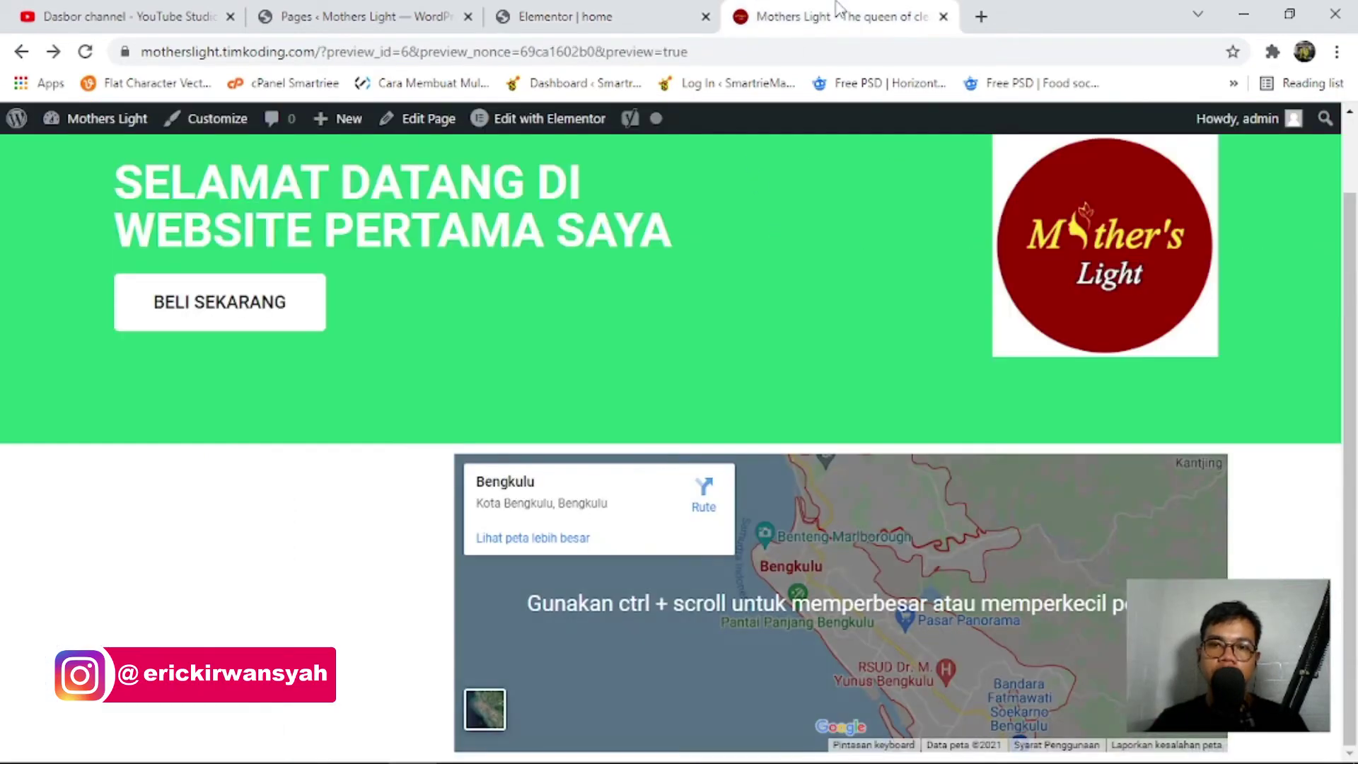
{"action": "left_click", "coordinate": [85, 57]}
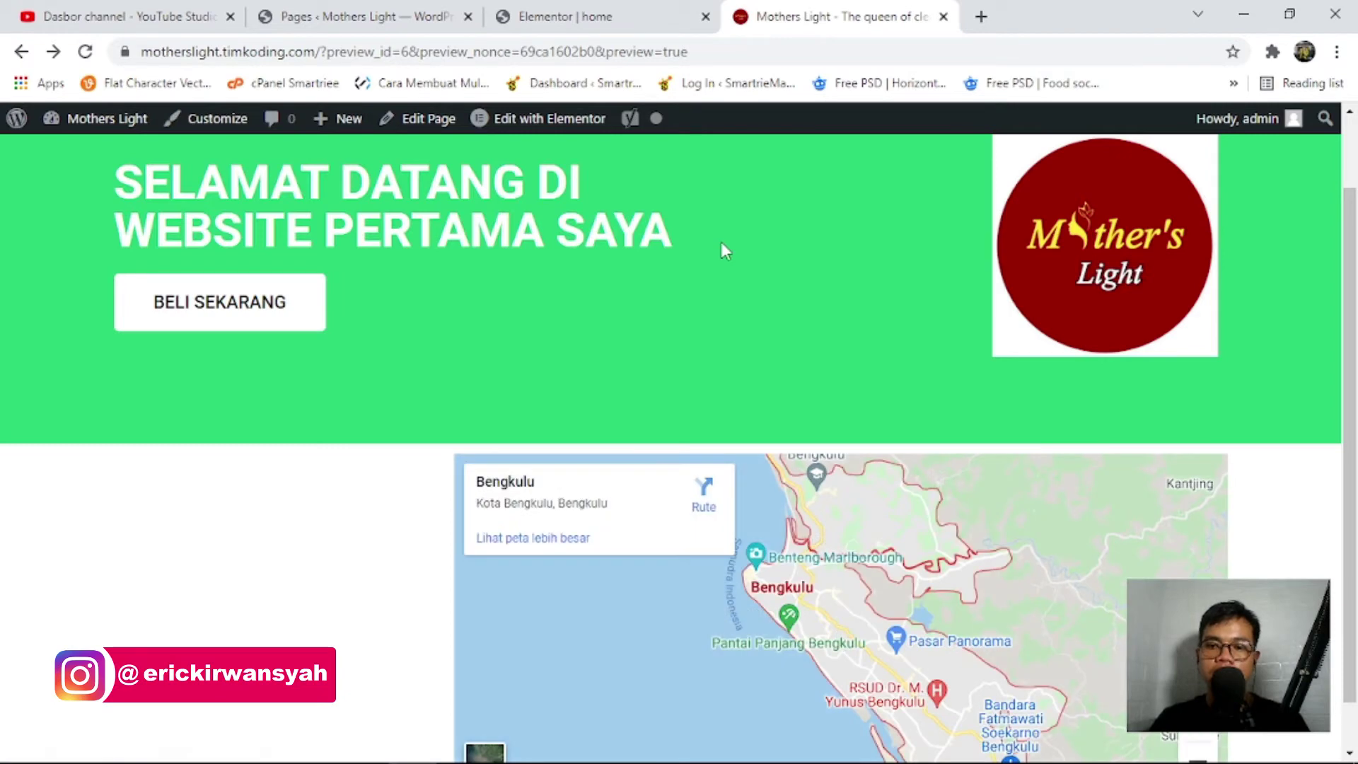
{"action": "scroll", "coordinate": [721, 244], "scroll_direction": "down", "scroll_amount": 1}
{"action": "scroll", "coordinate": [855, 497], "scroll_direction": "up", "scroll_amount": 3}
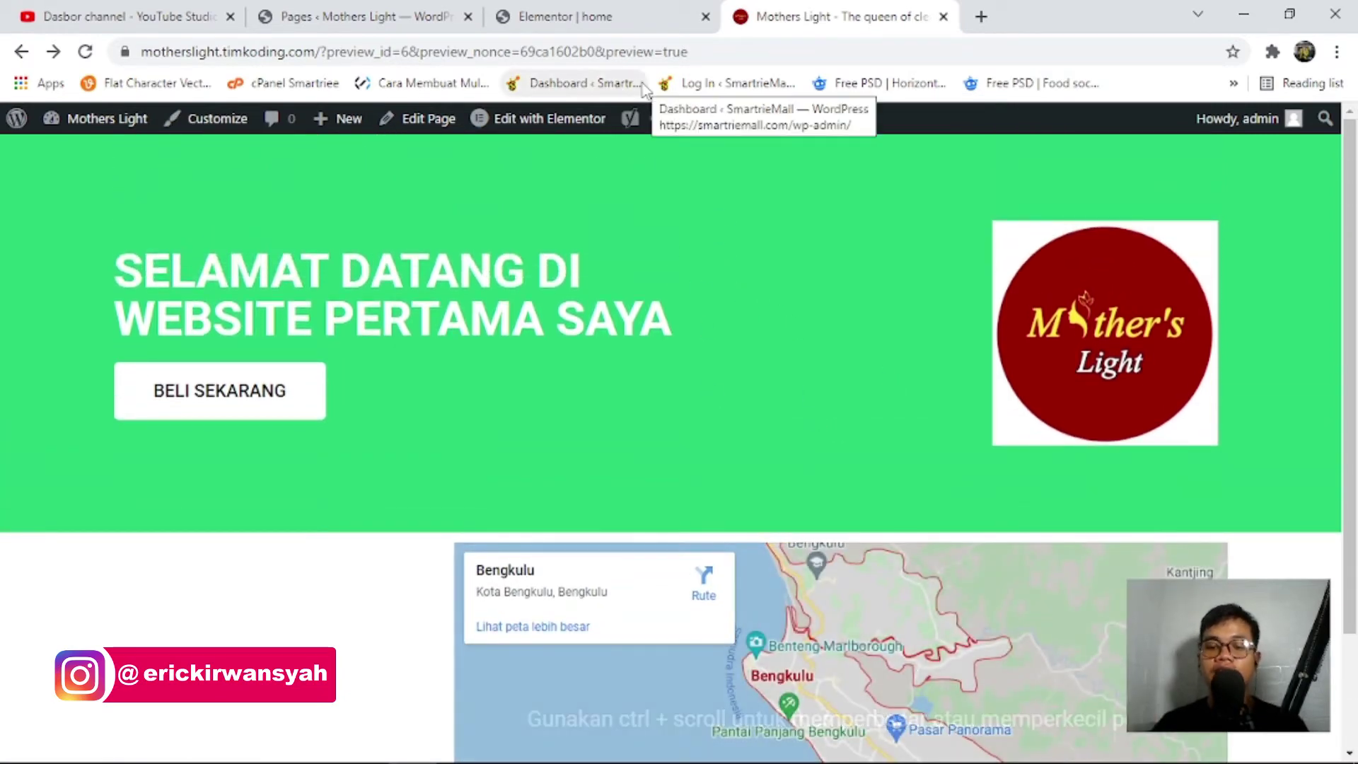
Return to the Elementor editor and add a Video widget to the empty column beside the map.
{"action": "left_click", "coordinate": [603, 7]}
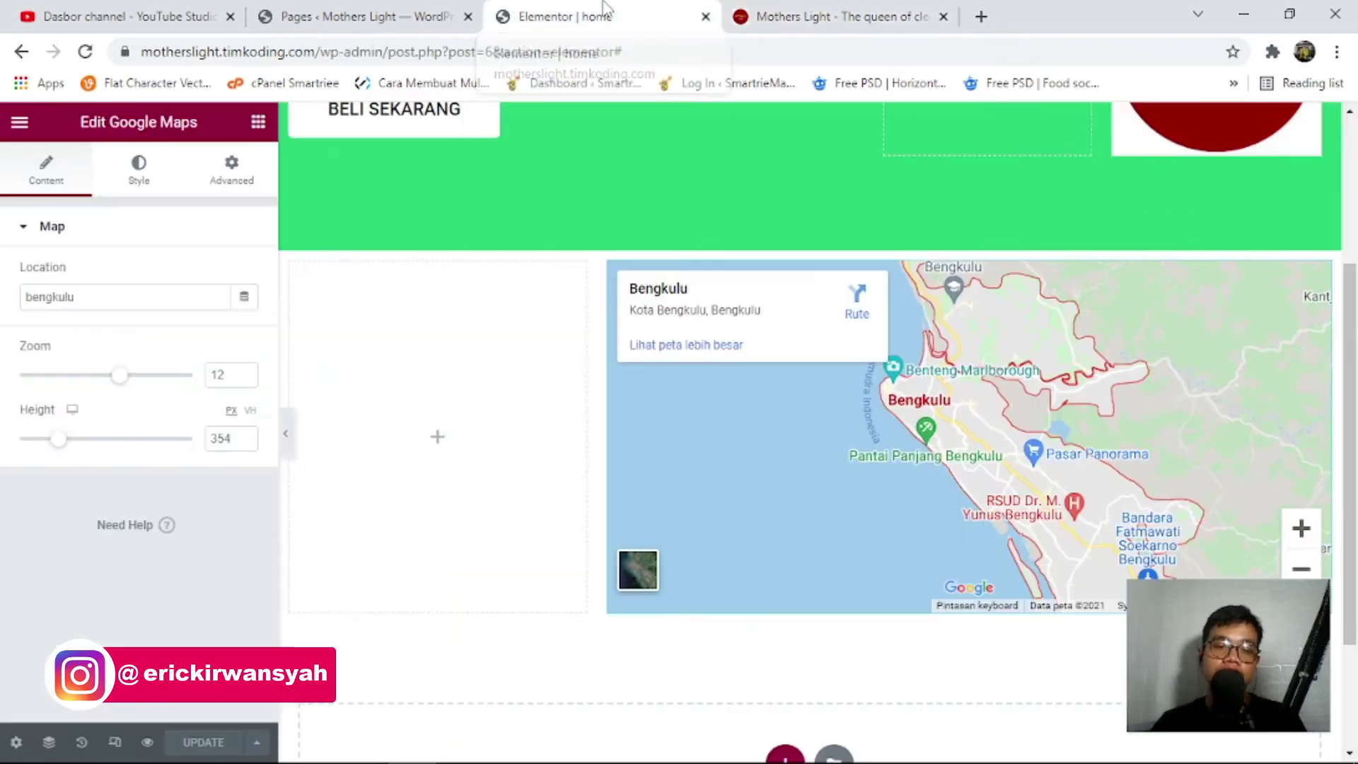
{"action": "left_click", "coordinate": [256, 122]}
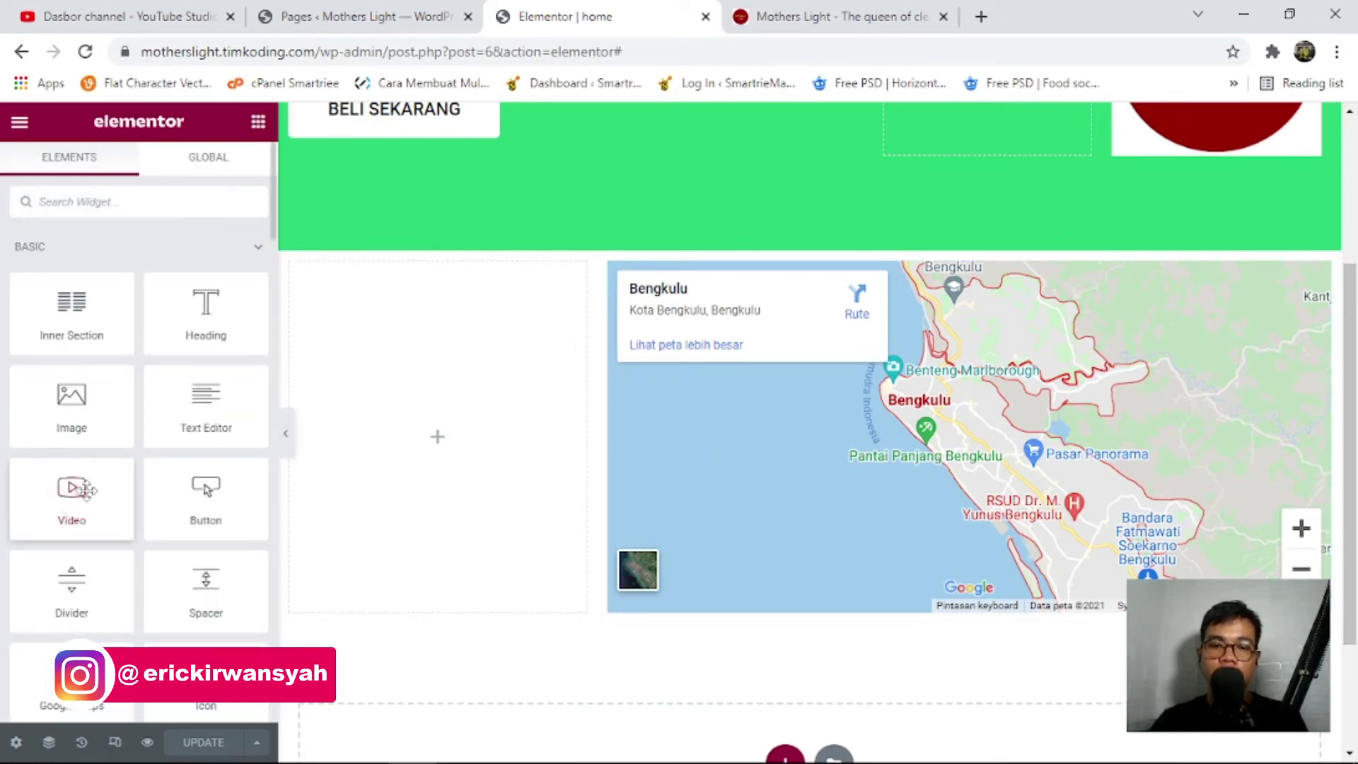
{"action": "left_click_drag", "start_coordinate": [82, 488], "coordinate": [415, 443]}
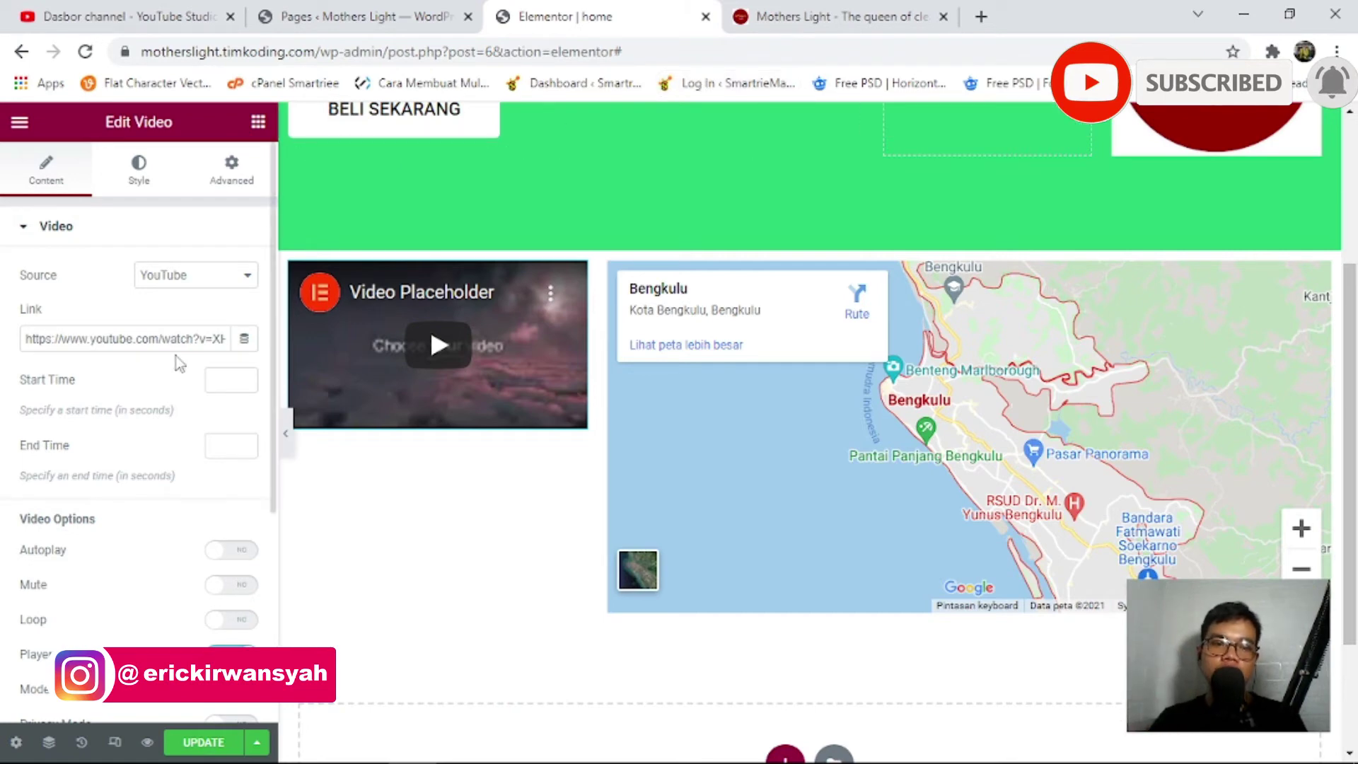
{"action": "left_click", "coordinate": [152, 338]}
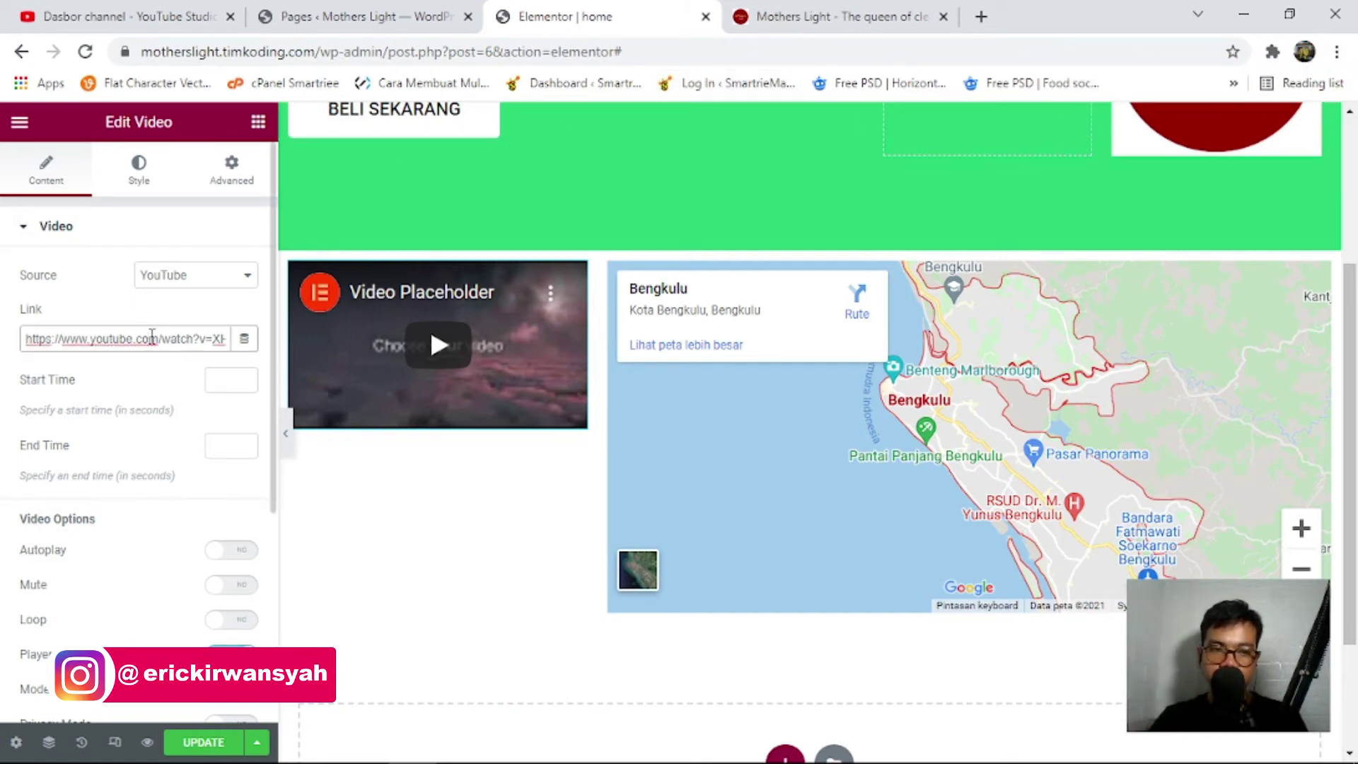
Try Vimeo, Dailymotion and Self Hosted as the video's source, and set it back to YouTube.
{"action": "left_click", "coordinate": [186, 276]}
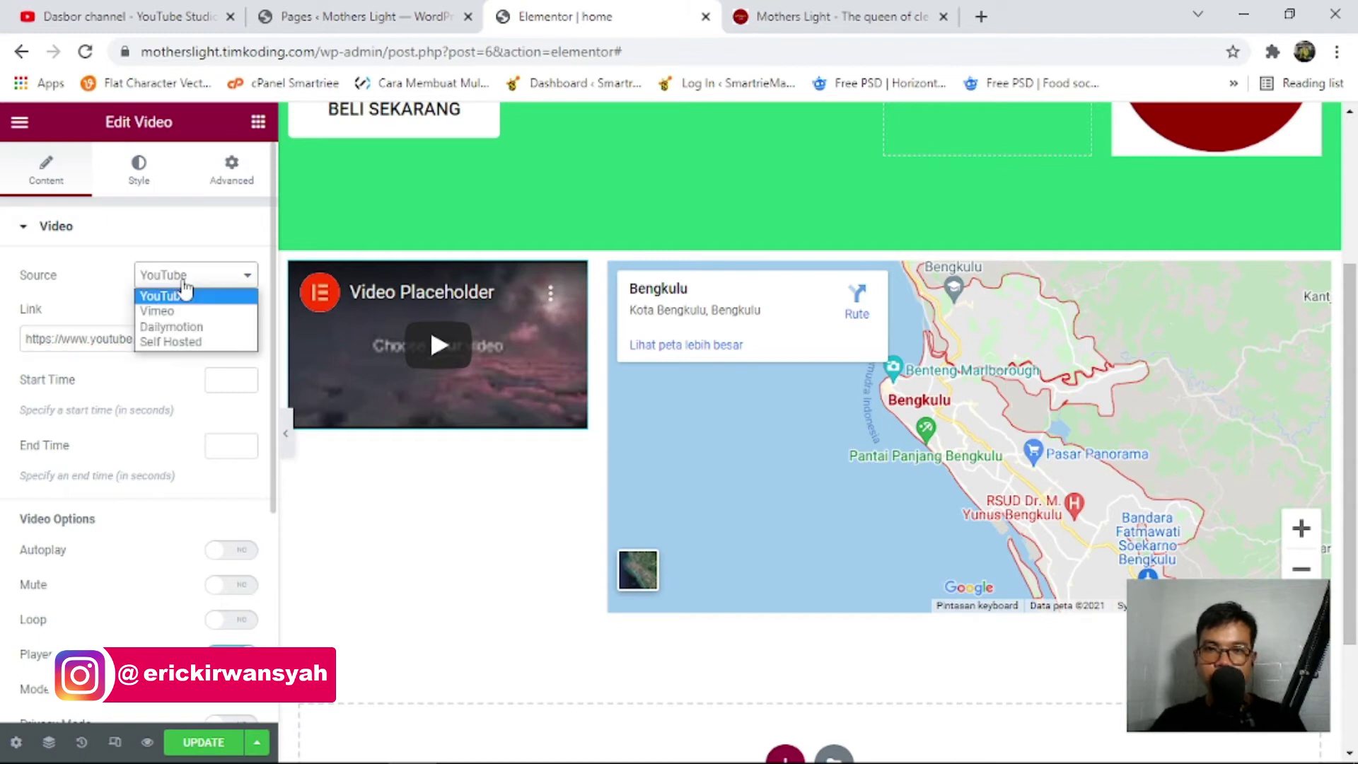
{"action": "left_click", "coordinate": [184, 311]}
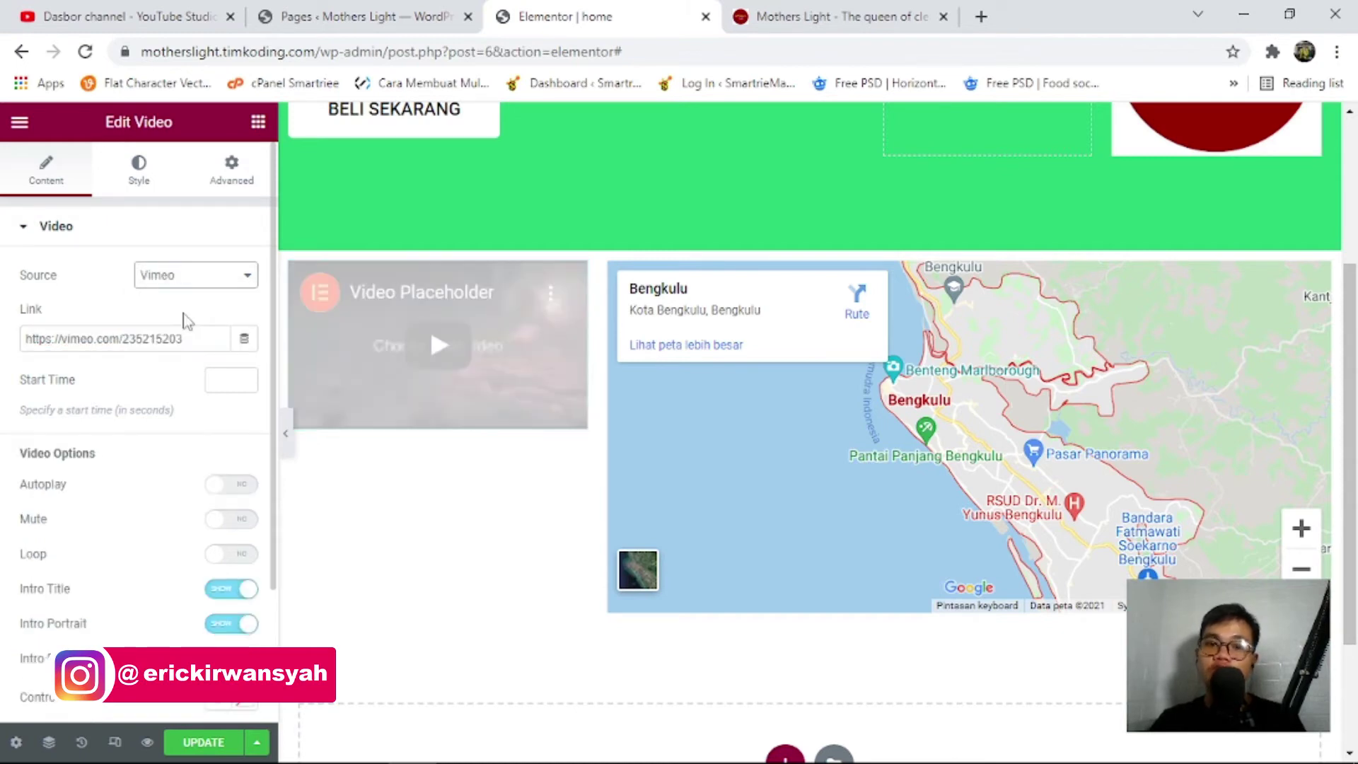
{"action": "left_click", "coordinate": [183, 283]}
{"action": "left_click", "coordinate": [195, 327]}
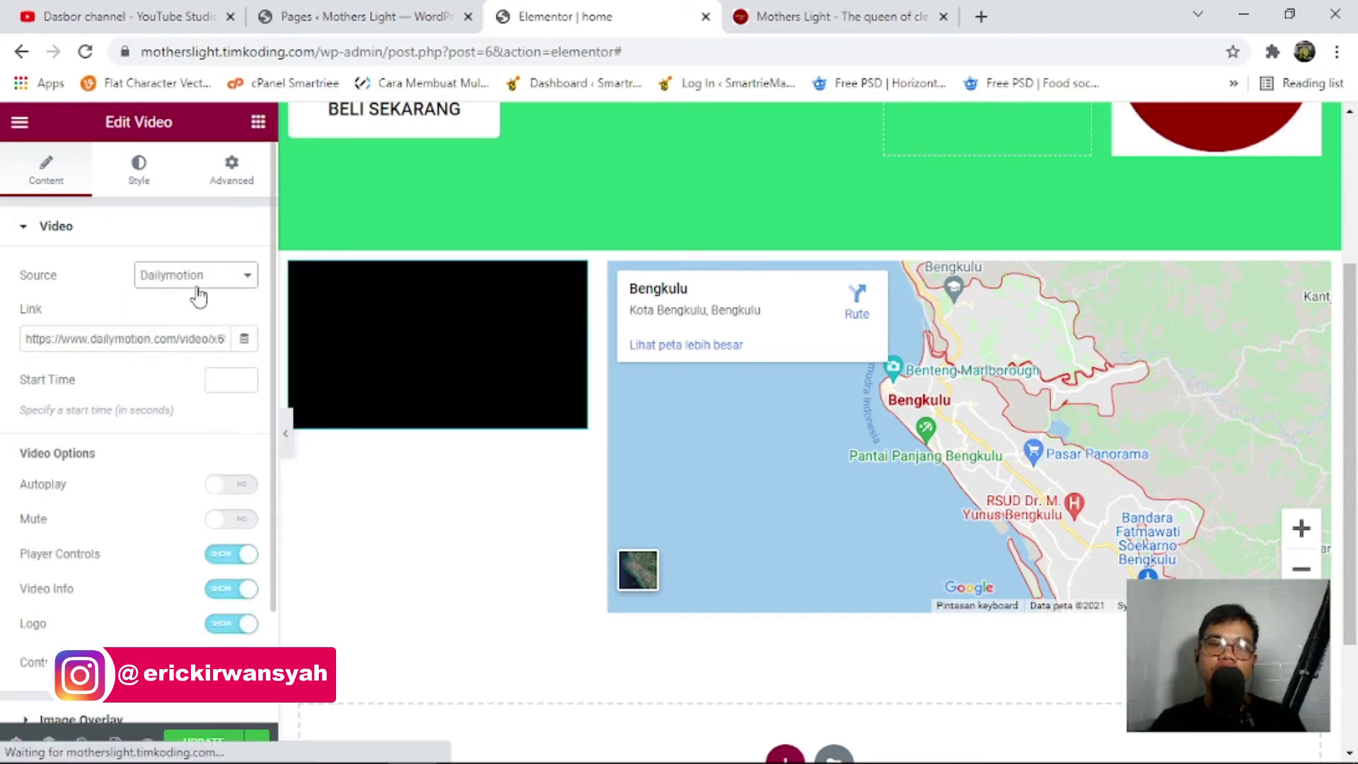
{"action": "left_click", "coordinate": [193, 280]}
{"action": "left_click", "coordinate": [187, 342]}
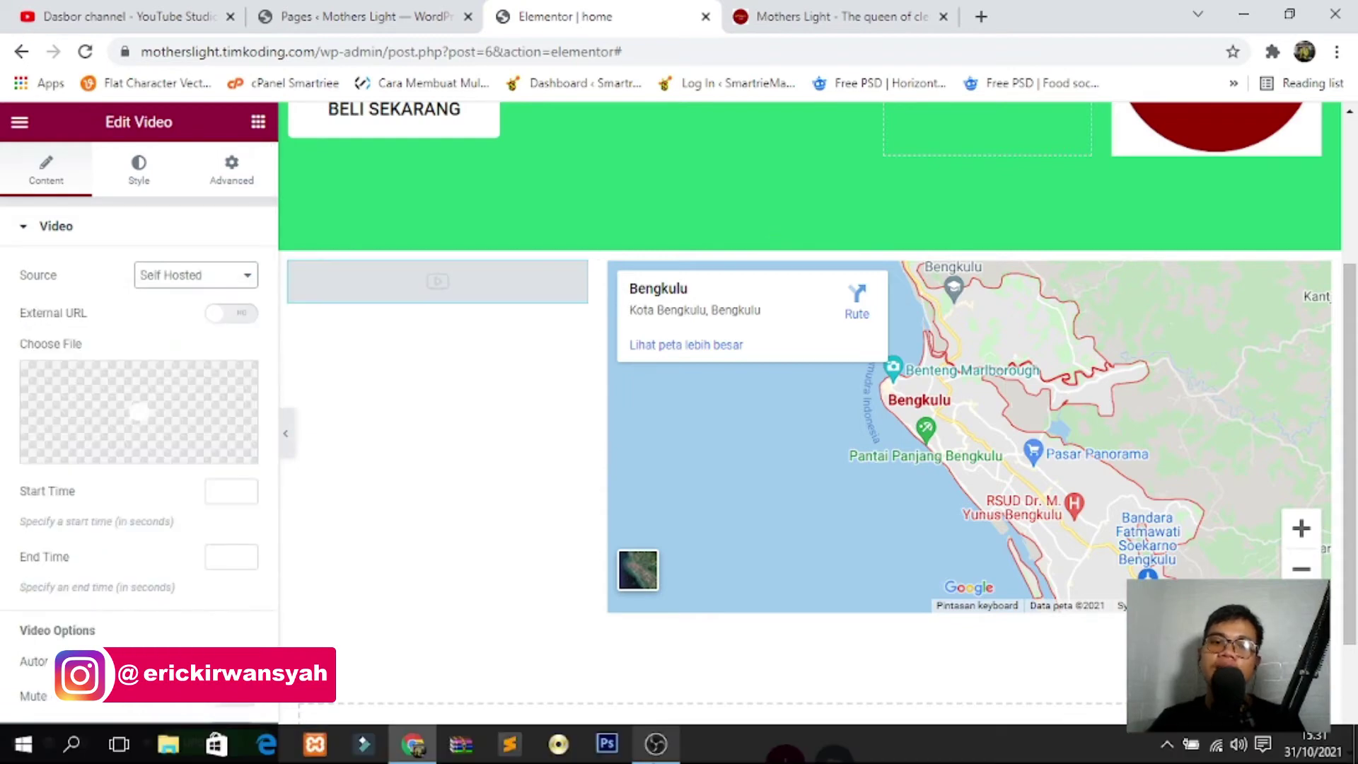
{"action": "left_click", "coordinate": [169, 283]}
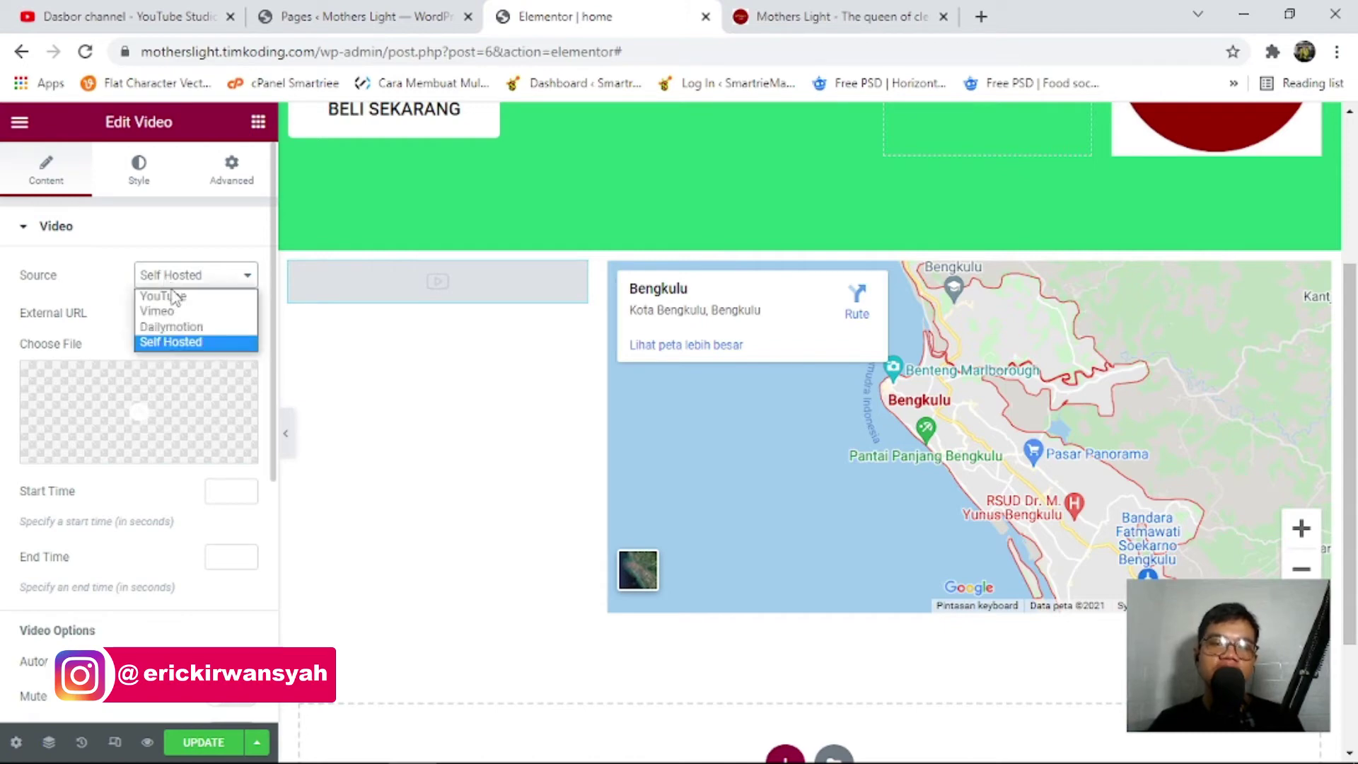
{"action": "left_click", "coordinate": [174, 296]}
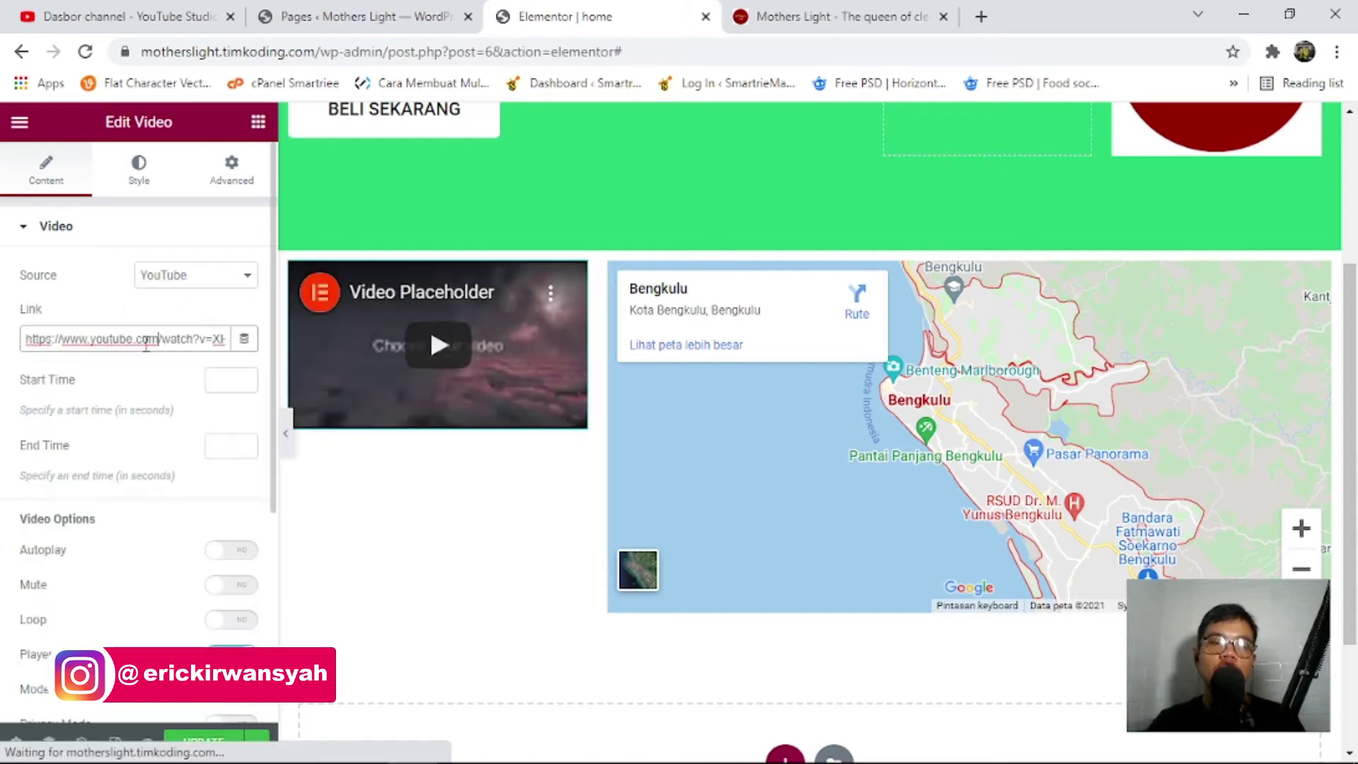
Switch to YouTube Studio, open your own YouTube channel, and copy the address of its featured video "NGODING EPS. 1".
{"action": "left_click", "coordinate": [980, 16]}
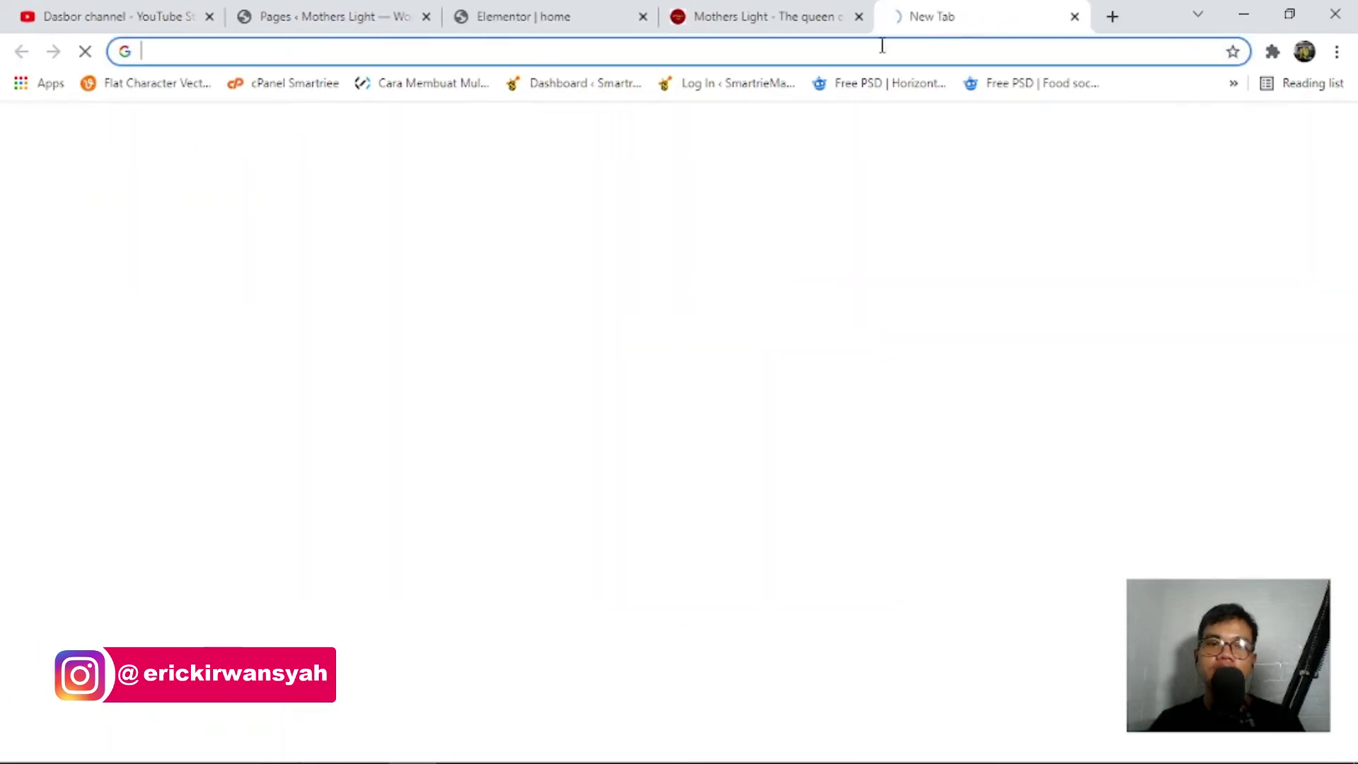
{"action": "left_click", "coordinate": [56, 13]}
{"action": "left_click", "coordinate": [1075, 17]}
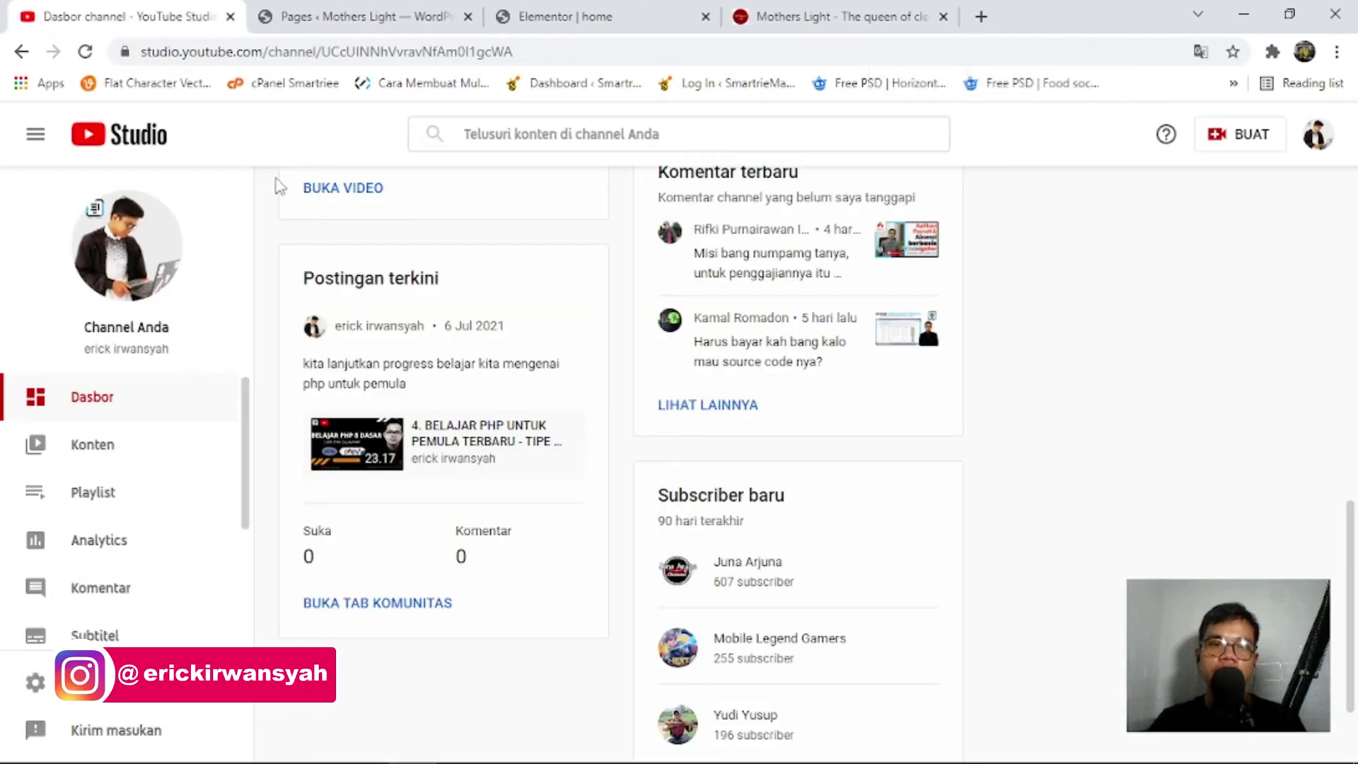
{"action": "left_click", "coordinate": [1316, 134]}
{"action": "left_click", "coordinate": [1192, 254]}
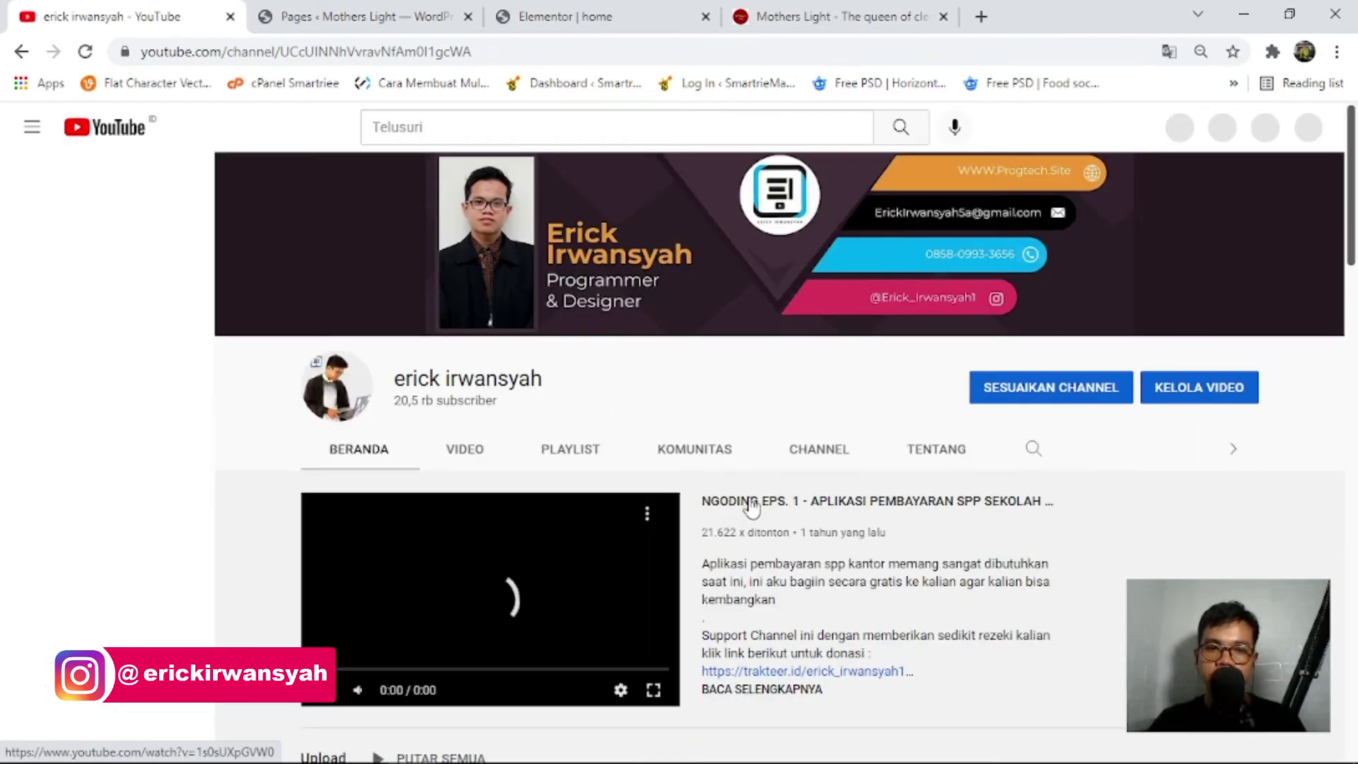
{"action": "left_click", "coordinate": [750, 501]}
{"action": "left_click", "coordinate": [409, 51]}
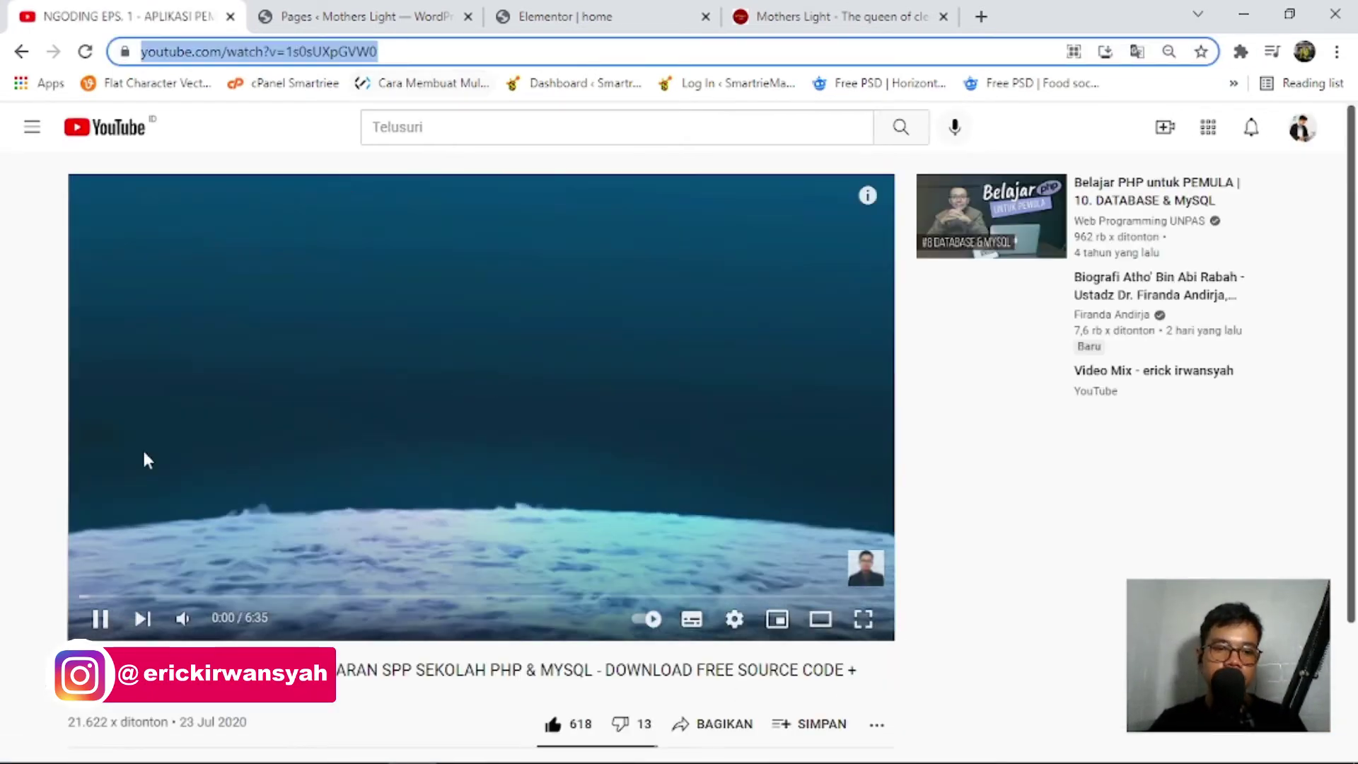
{"action": "left_click", "coordinate": [368, 17]}
{"action": "left_click", "coordinate": [613, 12]}
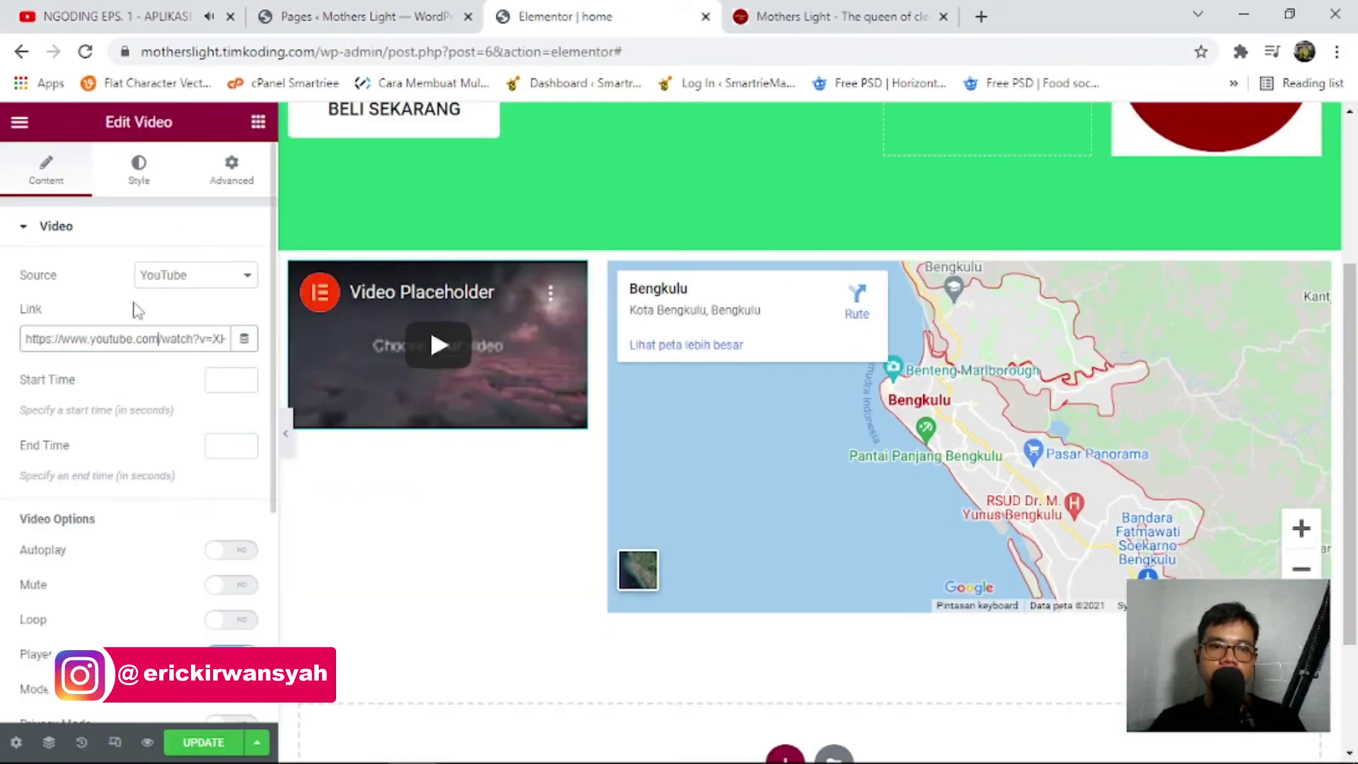
{"action": "triple_click", "coordinate": [128, 339]}
{"action": "type", "text": "https://www.youtube.com/watch?v=1s0sUXpGVWd"}
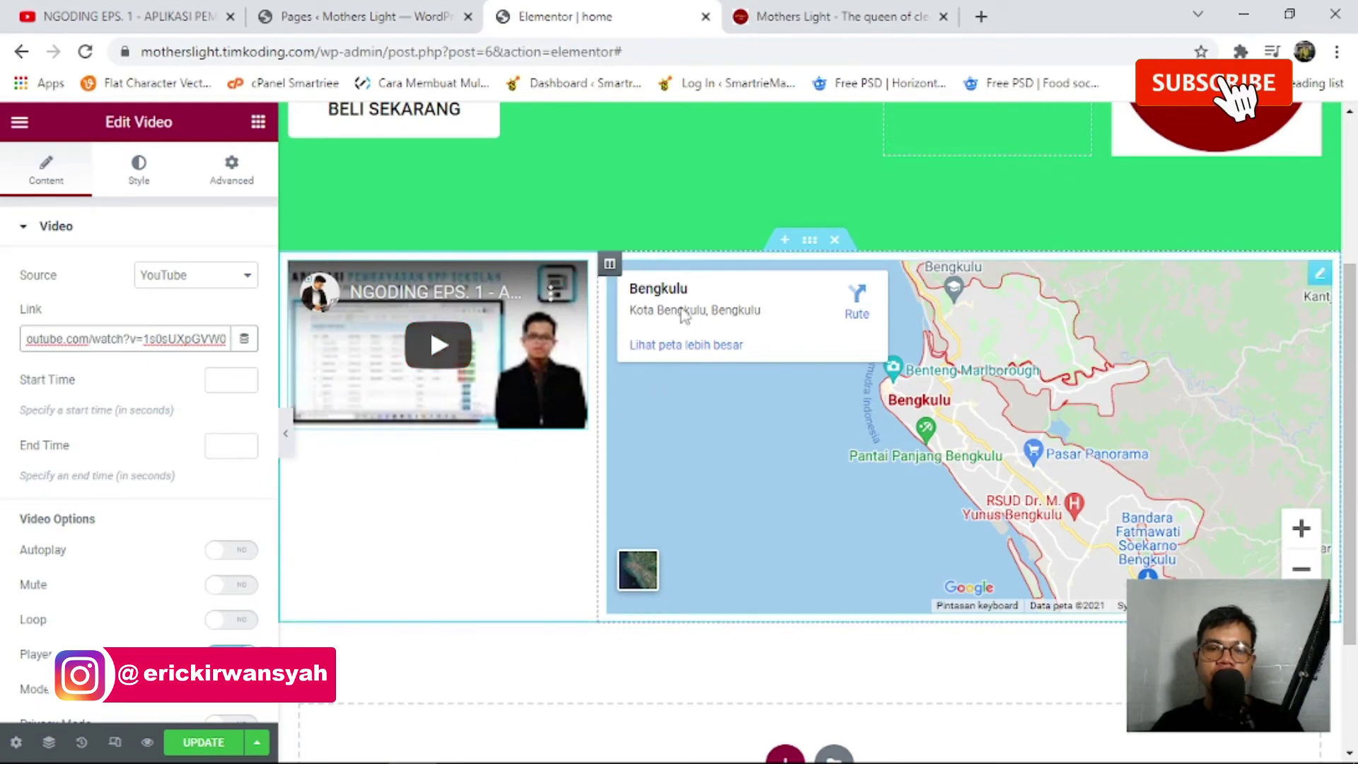
{"action": "left_click", "coordinate": [258, 121]}
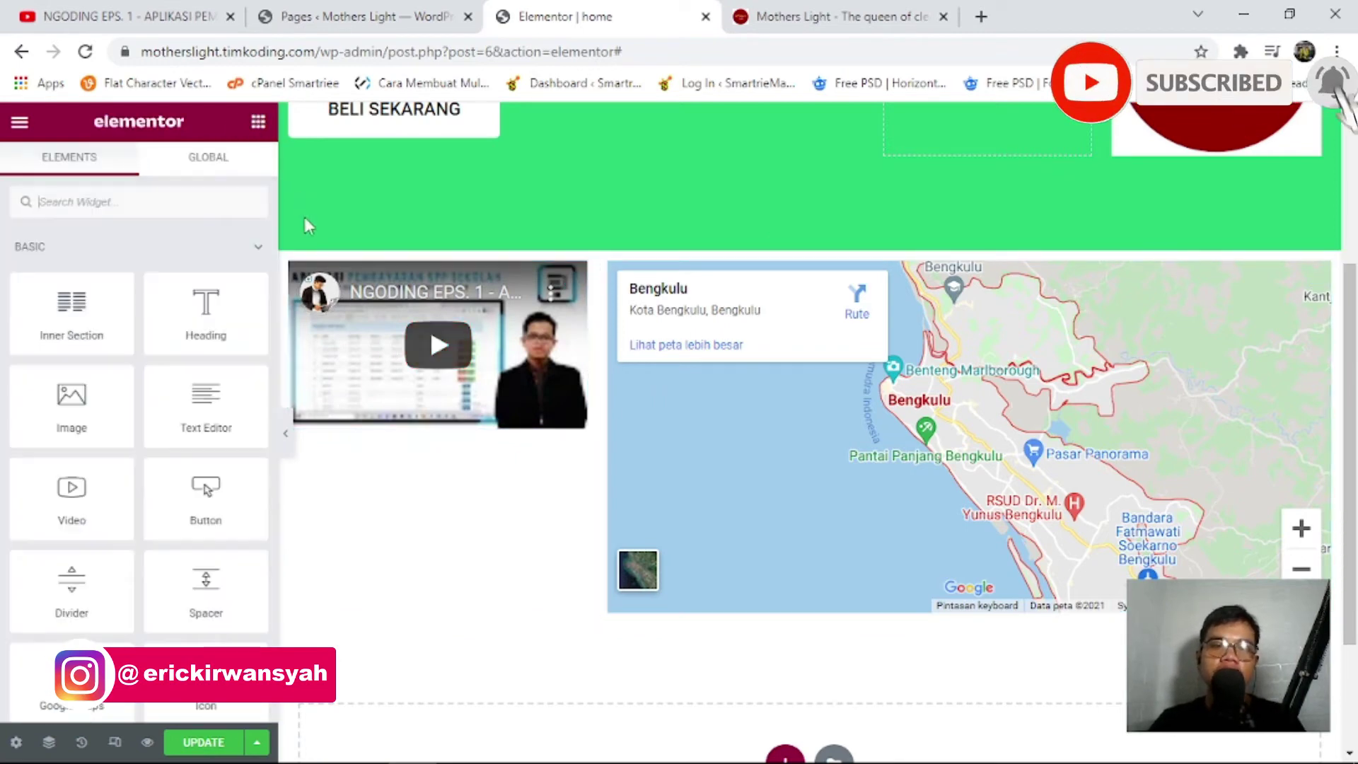
{"action": "left_click_drag", "start_coordinate": [71, 495], "coordinate": [476, 481]}
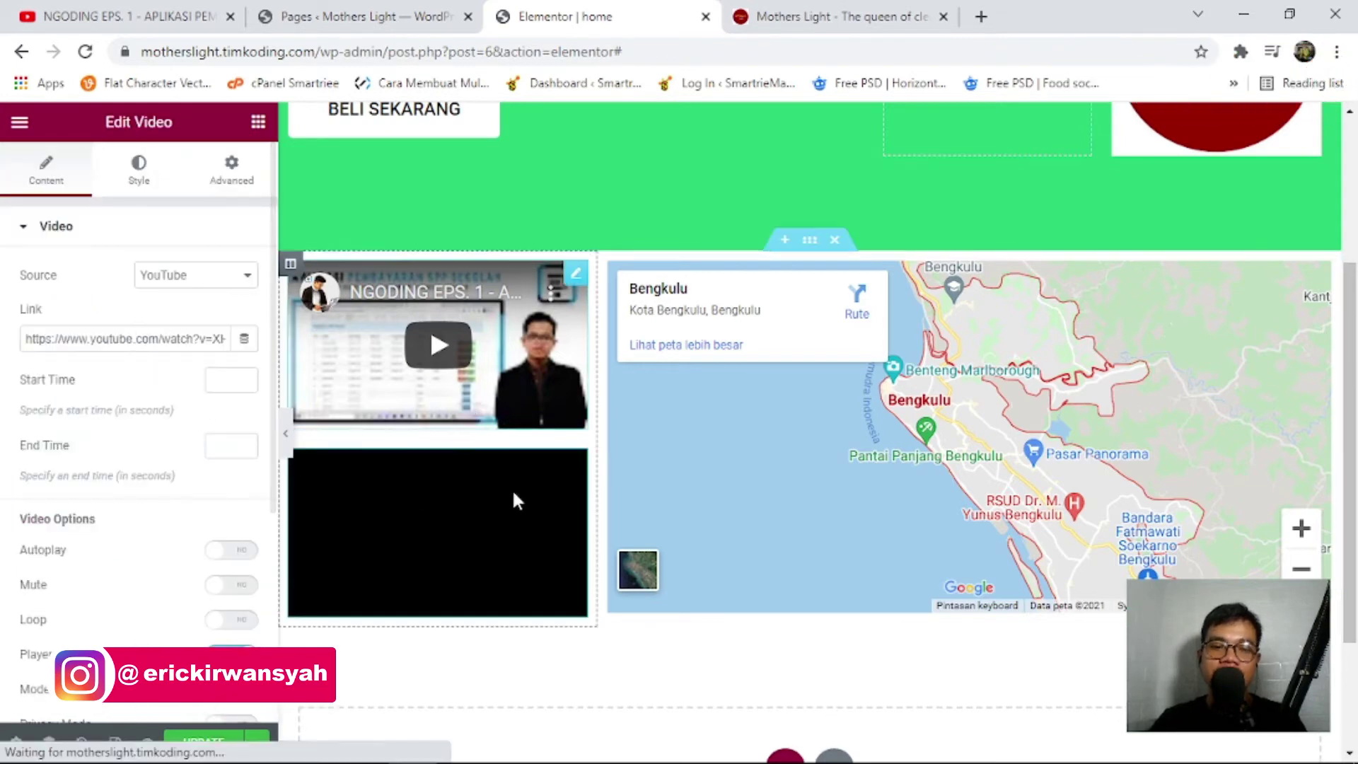
{"action": "right_click", "coordinate": [576, 472]}
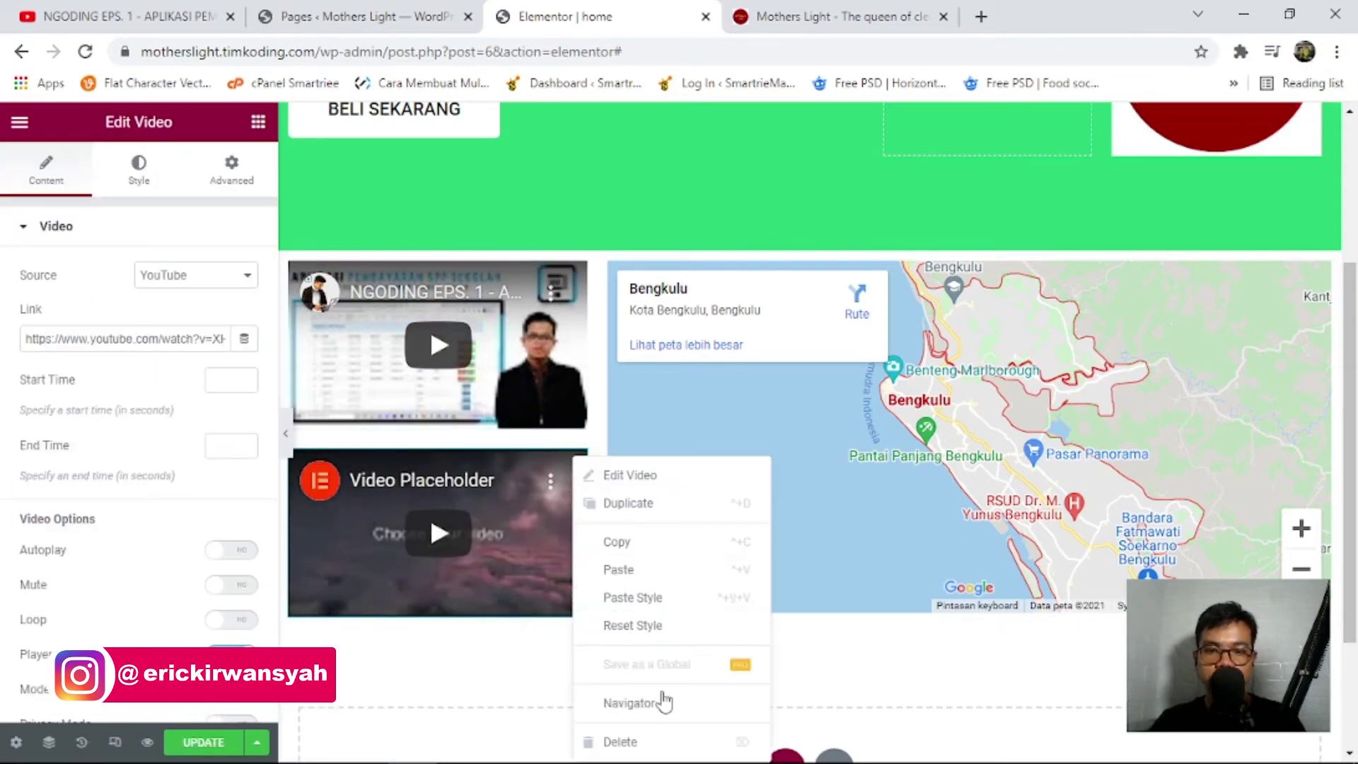
{"action": "left_click", "coordinate": [670, 740]}
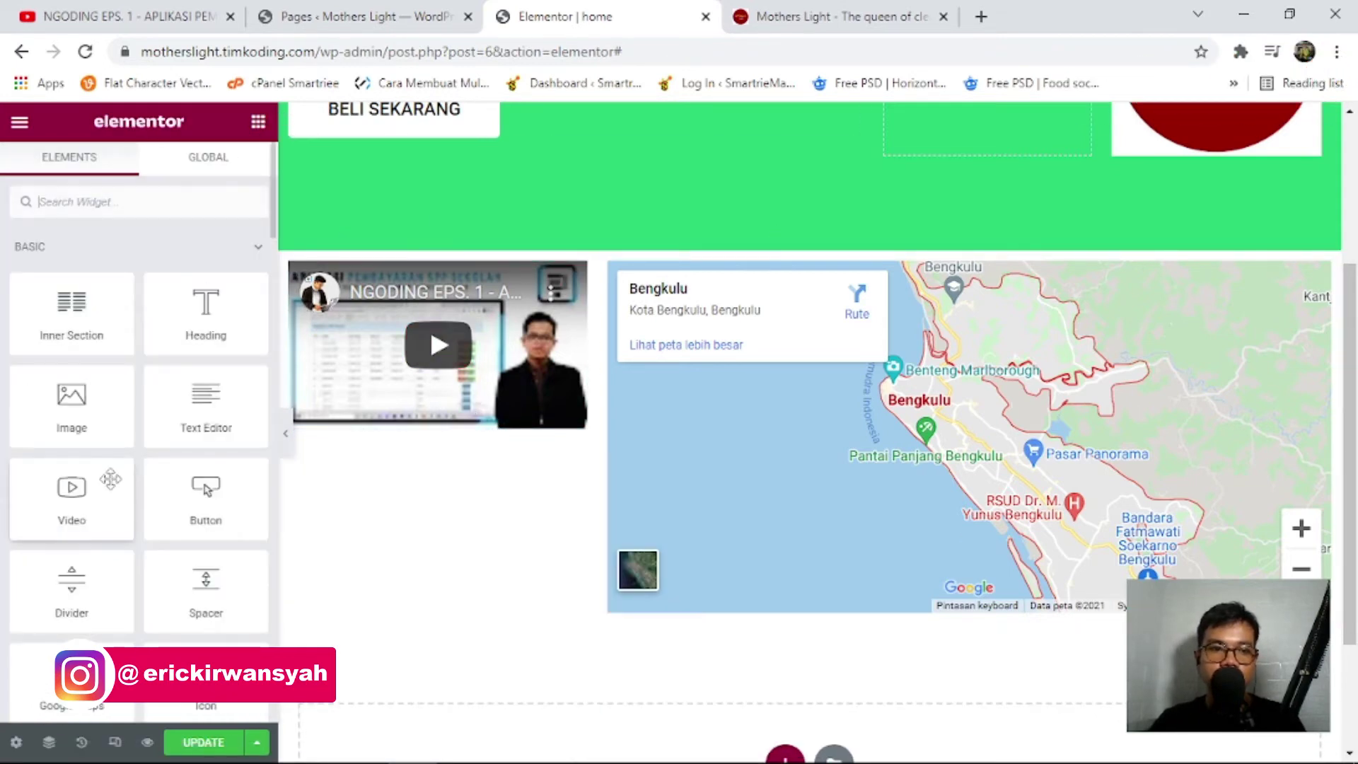
Add a Button widget below the video and paste the style copied from the BELI SEKARANG button onto it.
{"action": "left_click_drag", "start_coordinate": [206, 495], "coordinate": [471, 427]}
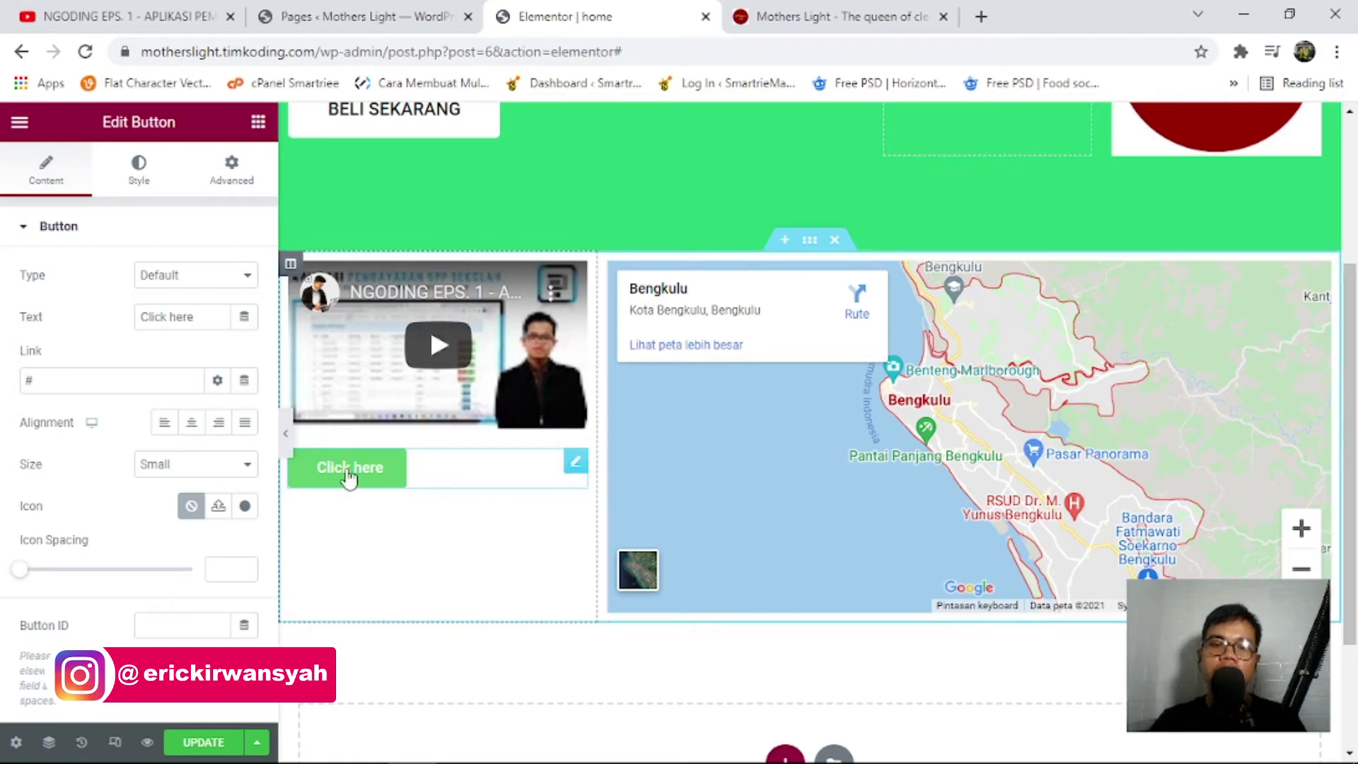
{"action": "scroll", "coordinate": [453, 299], "scroll_direction": "up", "scroll_amount": 2}
{"action": "scroll", "coordinate": [451, 300], "scroll_direction": "down", "scroll_amount": 4}
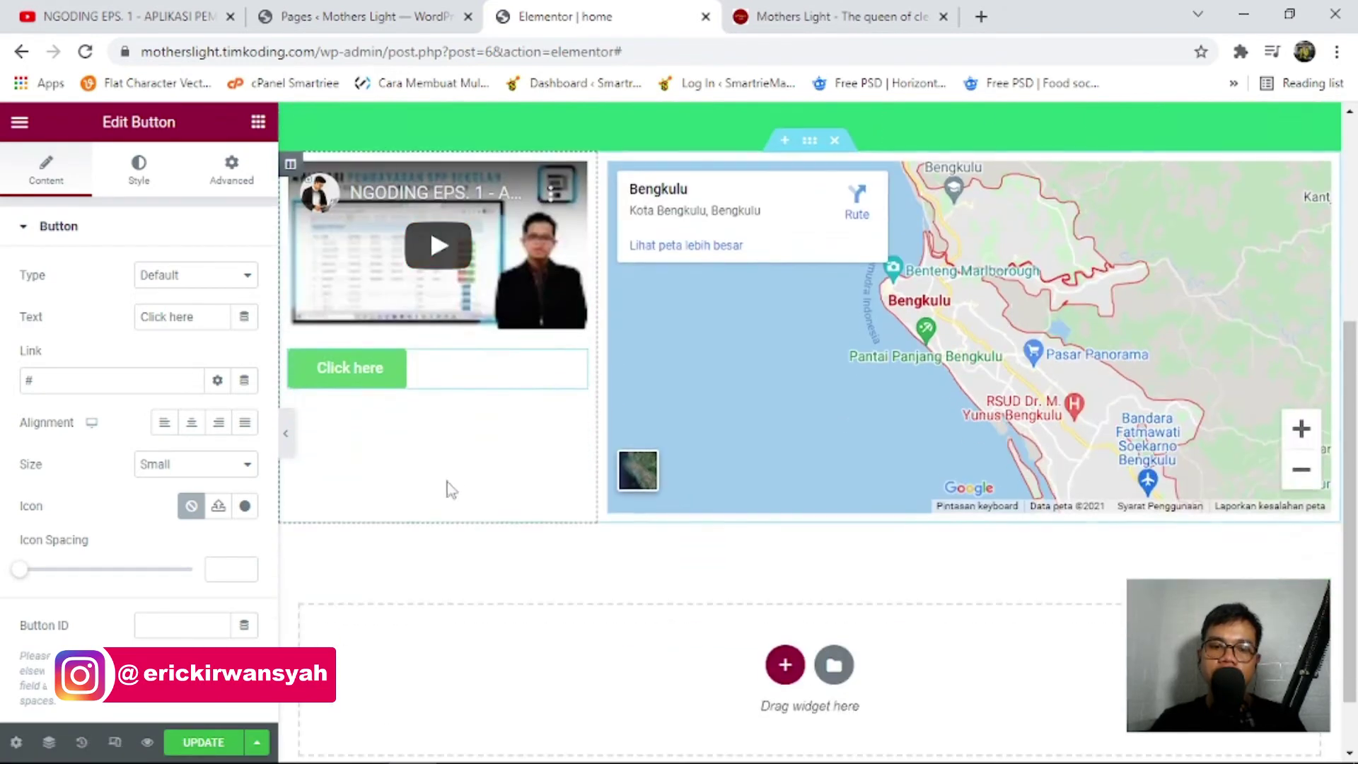
{"action": "scroll", "coordinate": [450, 486], "scroll_direction": "up", "scroll_amount": 6}
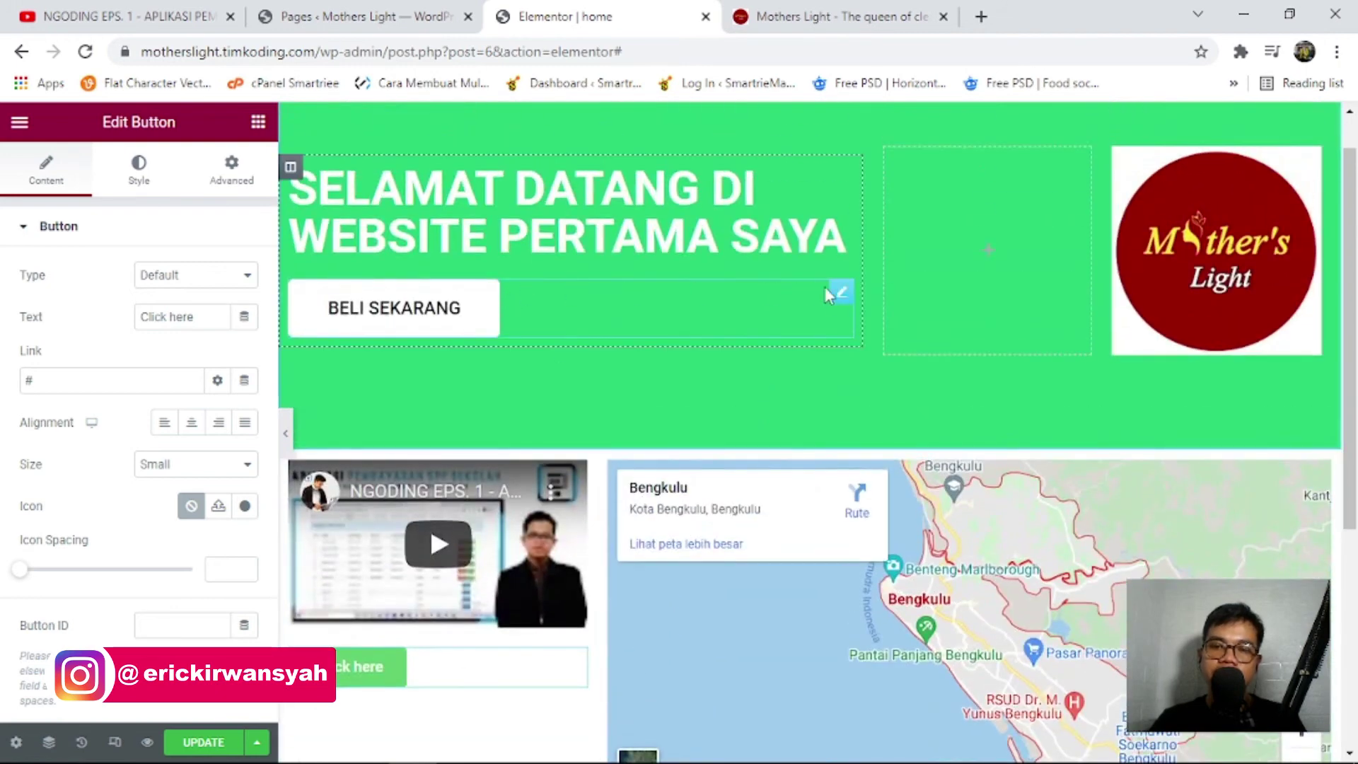
{"action": "right_click", "coordinate": [833, 297]}
{"action": "left_click", "coordinate": [871, 374]}
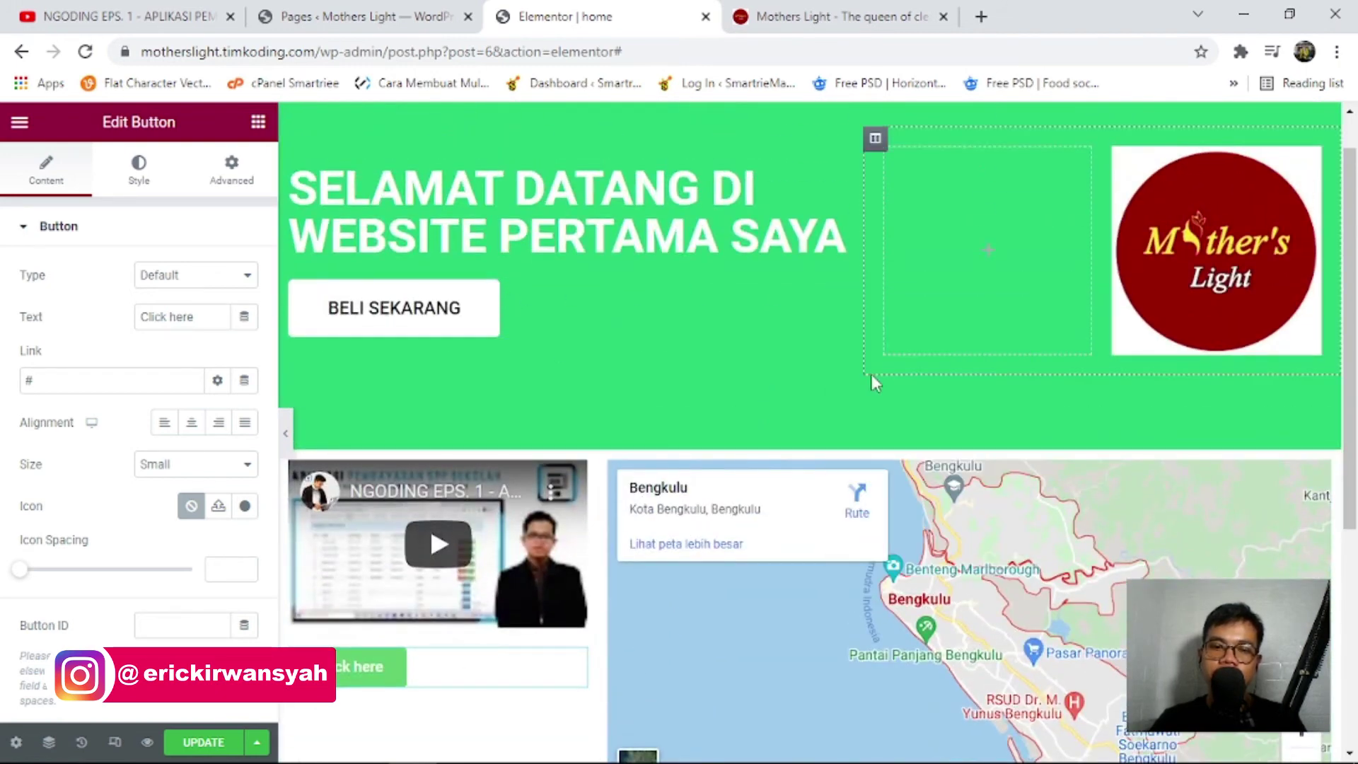
{"action": "right_click", "coordinate": [586, 664]}
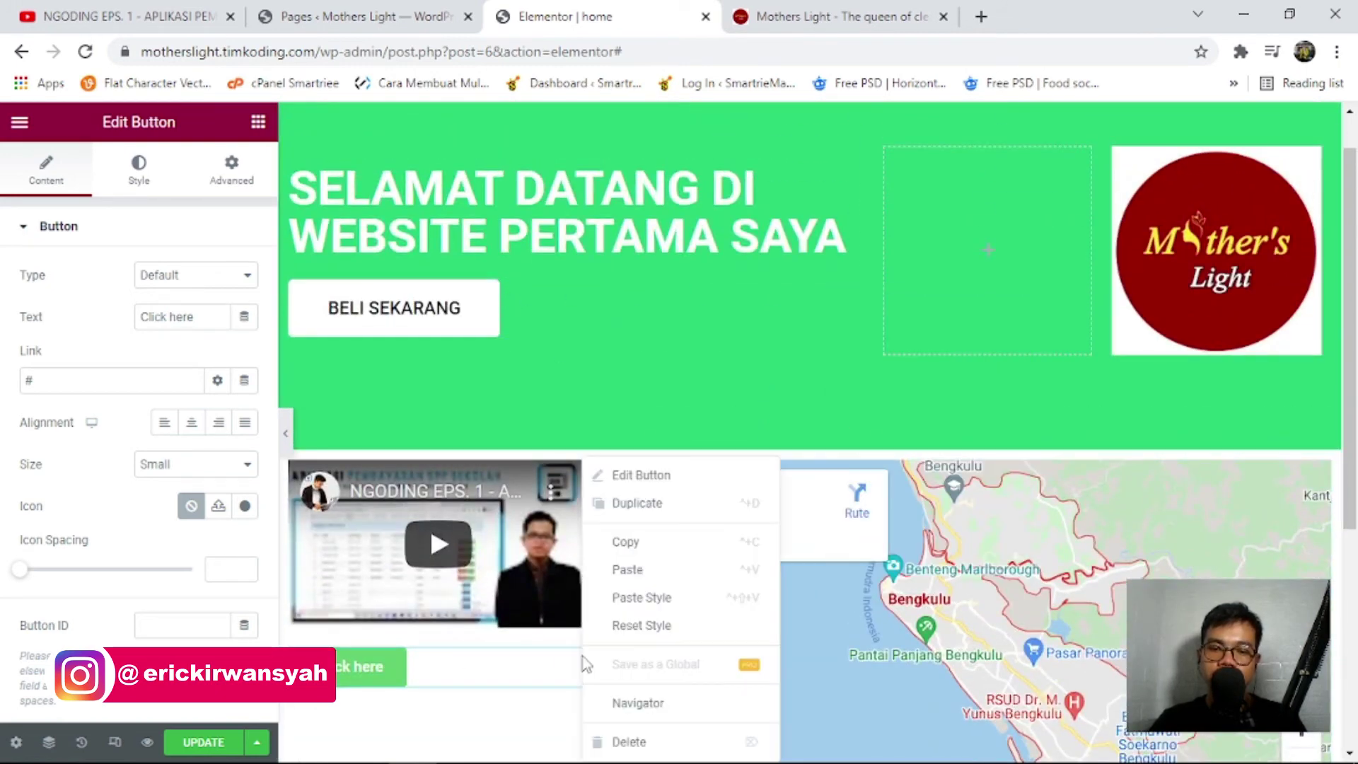
{"action": "left_click", "coordinate": [645, 600]}
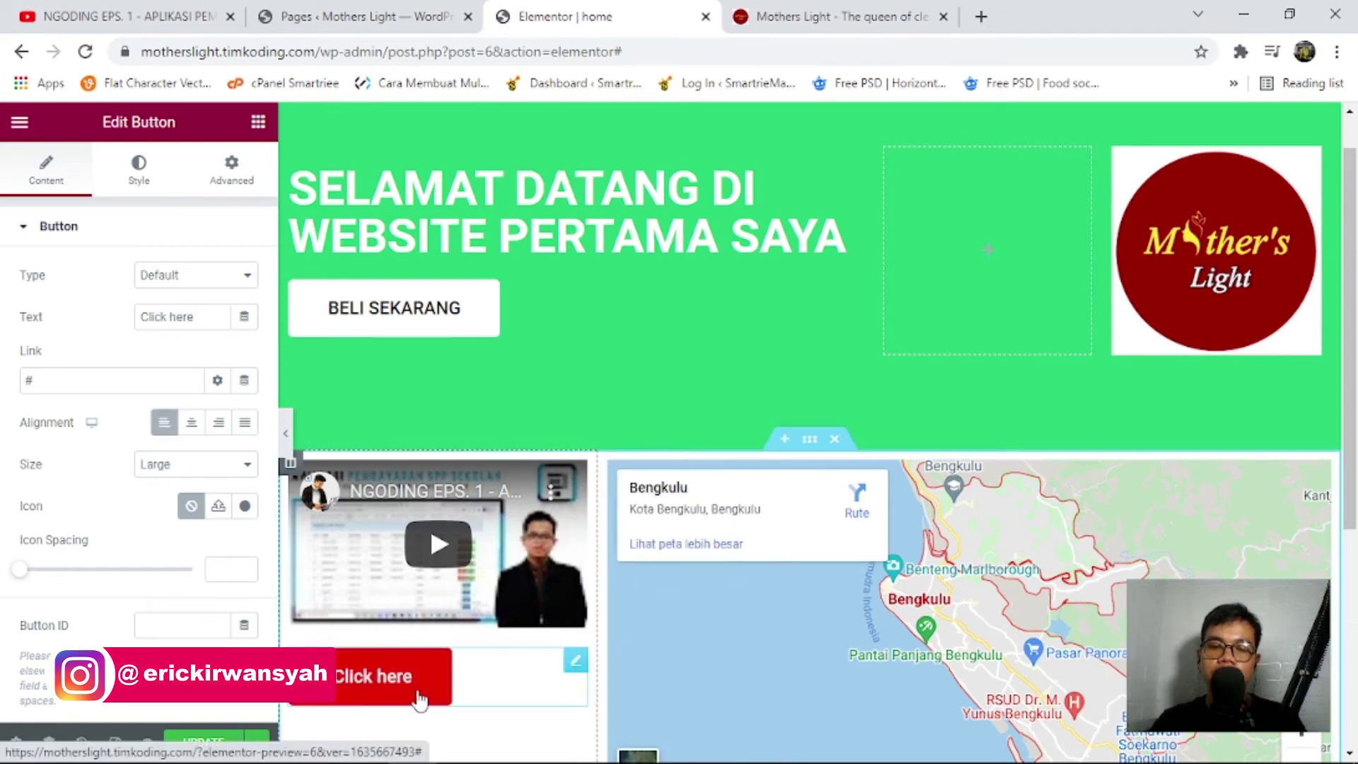
Set the Click here button's background to dark brown and its text colour to white.
{"action": "scroll", "coordinate": [422, 637], "scroll_direction": "down", "scroll_amount": 2}
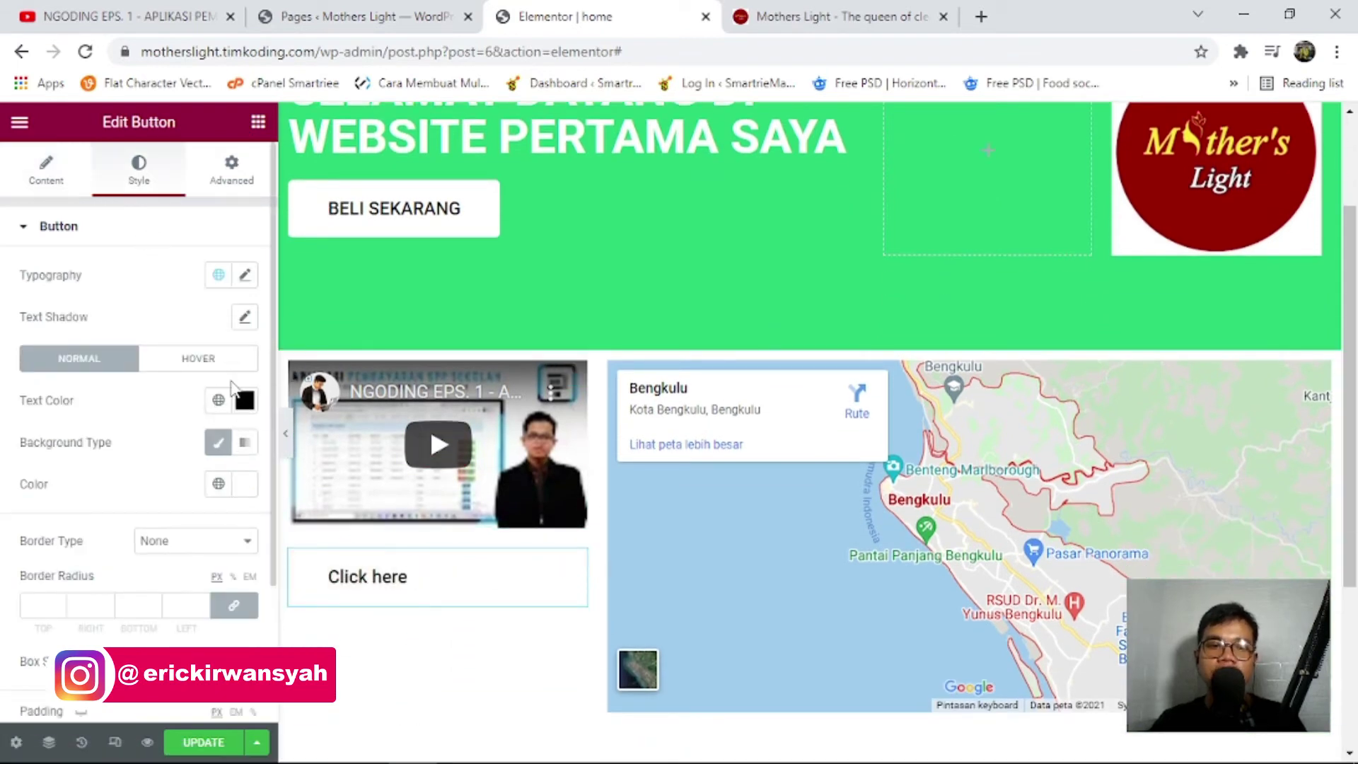
{"action": "left_click", "coordinate": [244, 486]}
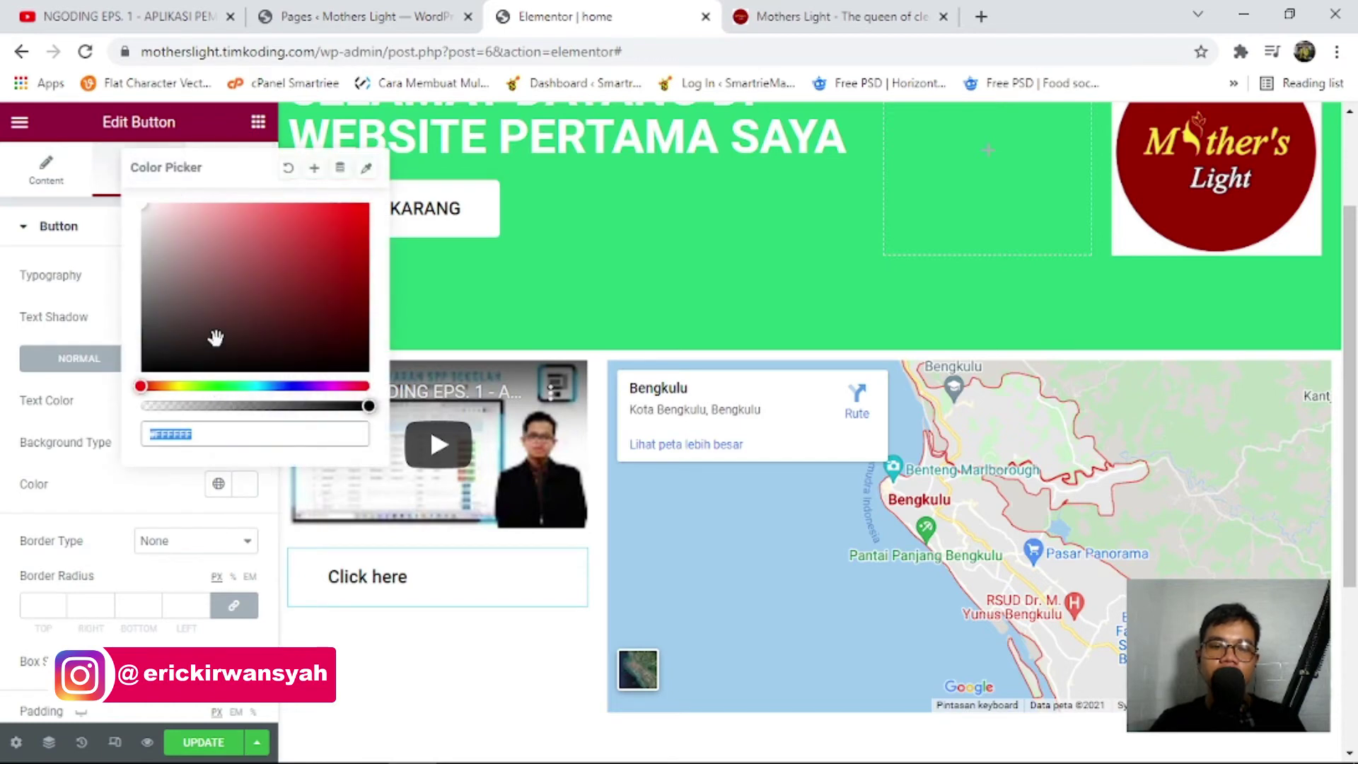
{"action": "left_click", "coordinate": [226, 332]}
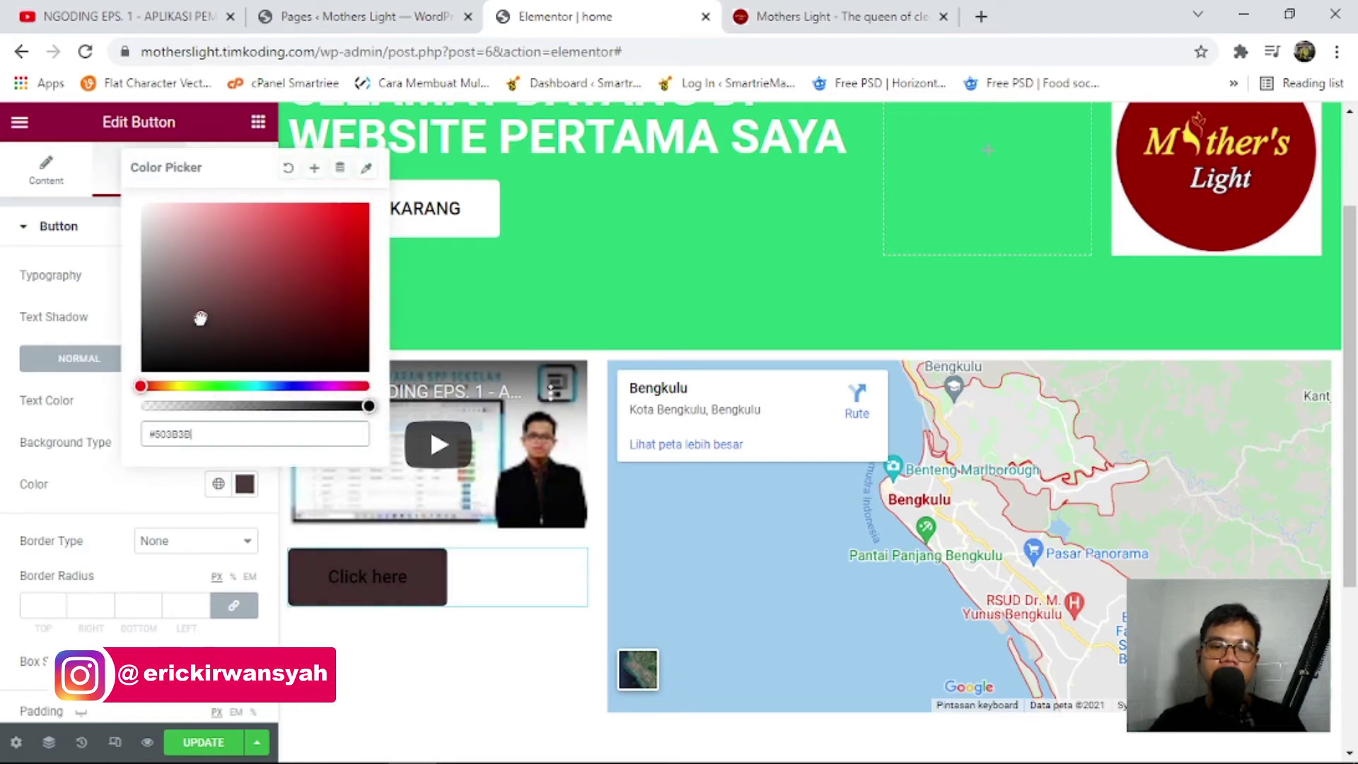
{"action": "left_click_drag", "start_coordinate": [201, 319], "coordinate": [190, 314]}
{"action": "left_click", "coordinate": [106, 485]}
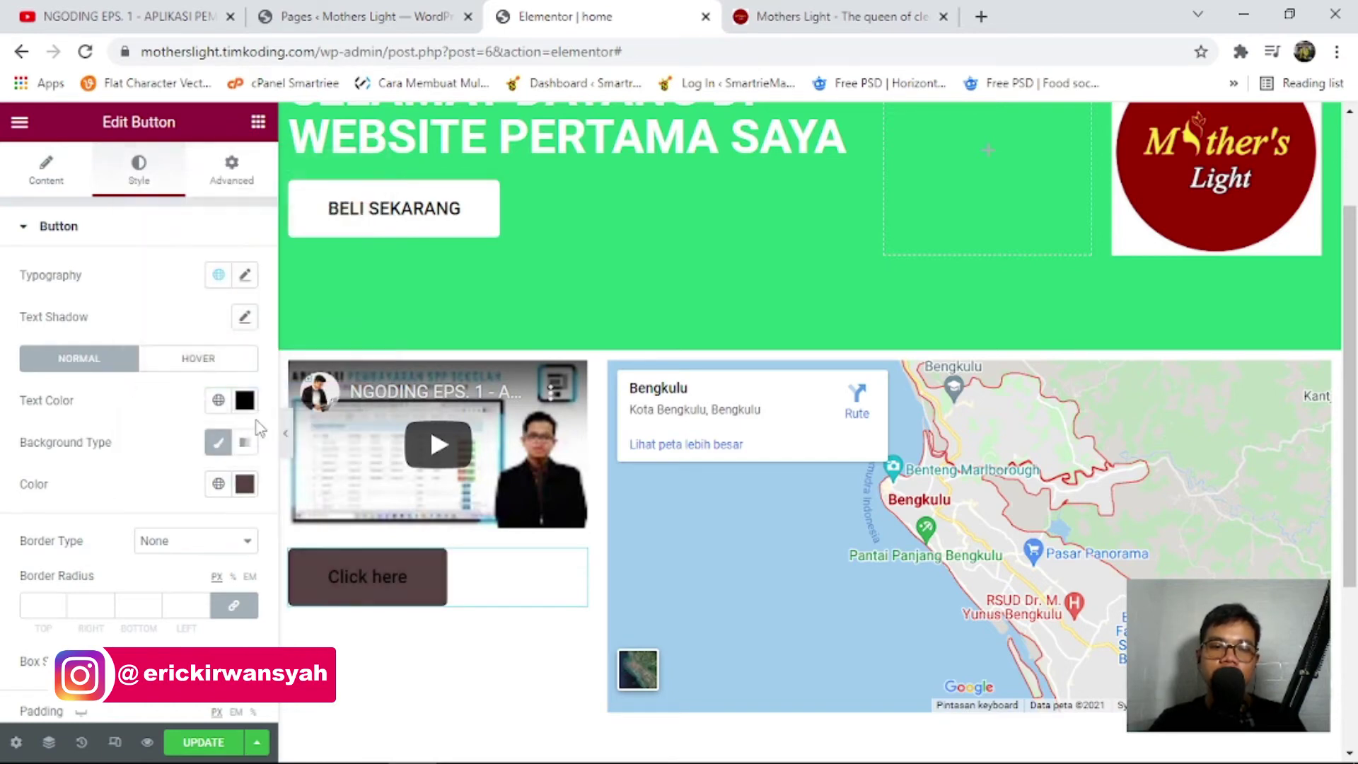
{"action": "left_click", "coordinate": [244, 399]}
{"action": "left_click", "coordinate": [63, 456]}
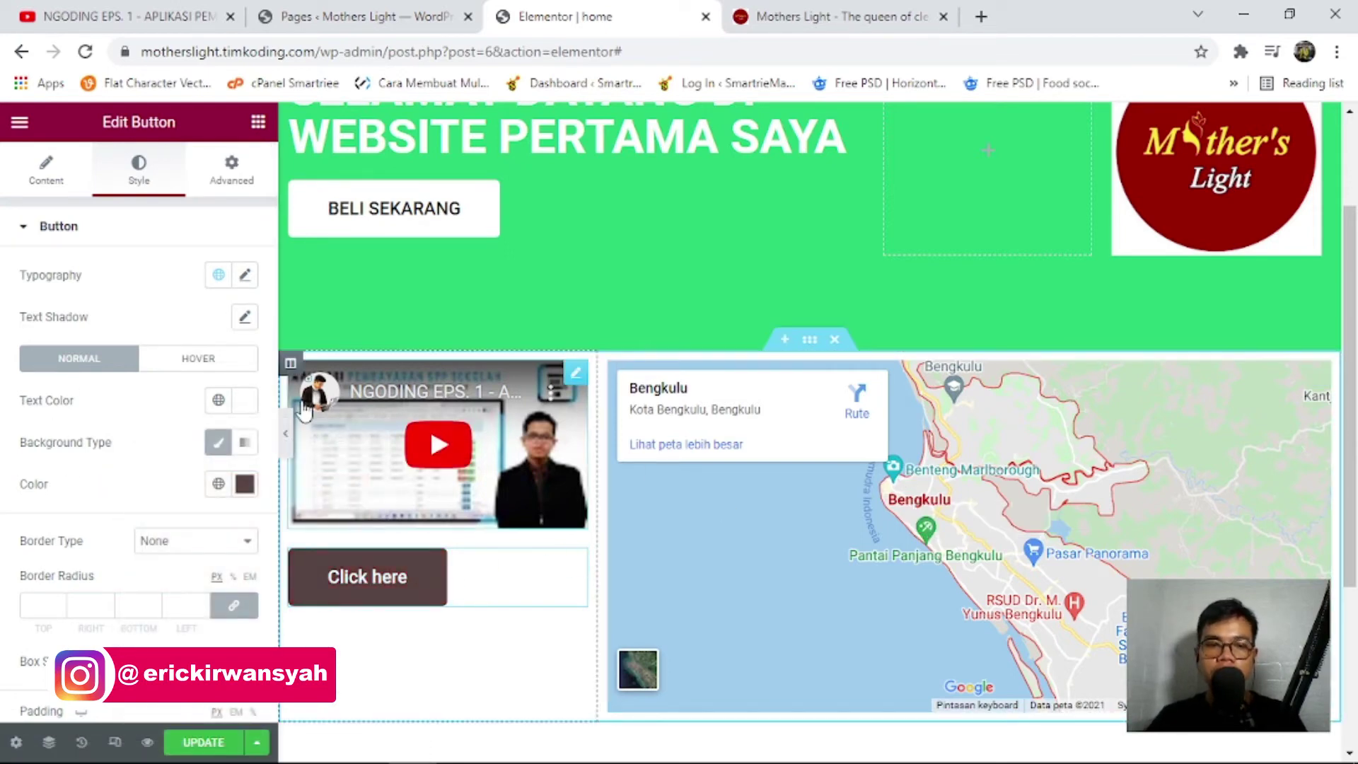
Centre the Click here button in its column and update the page.
{"action": "left_click", "coordinate": [67, 170]}
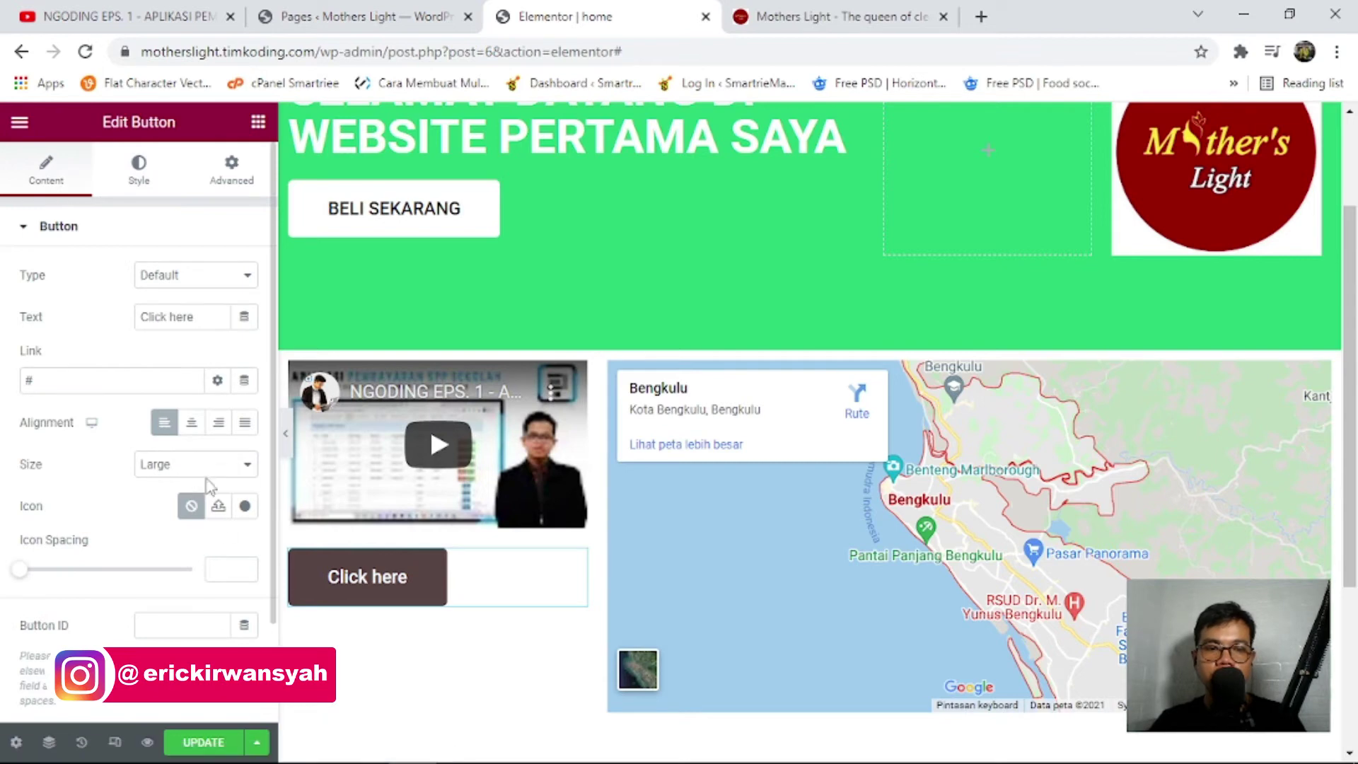
{"action": "left_click", "coordinate": [191, 422]}
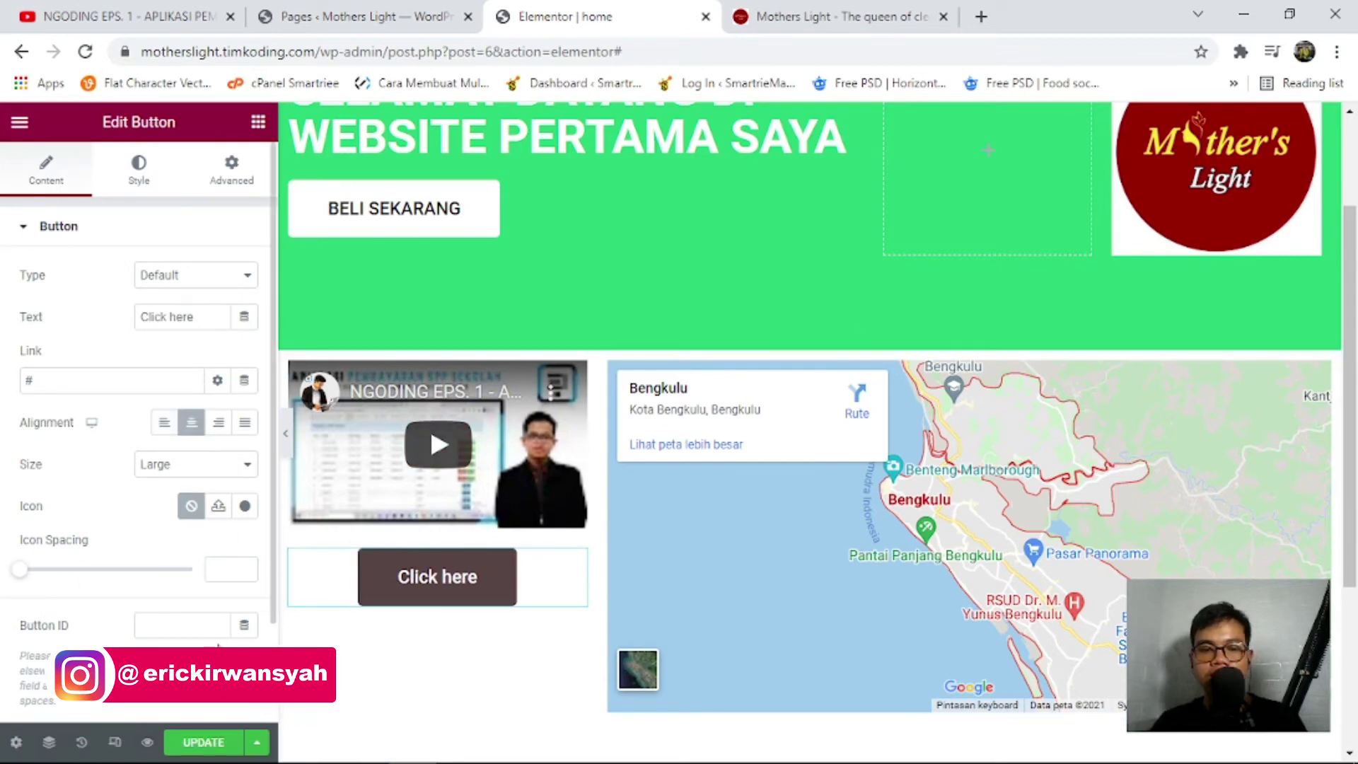
{"action": "left_click", "coordinate": [209, 742]}
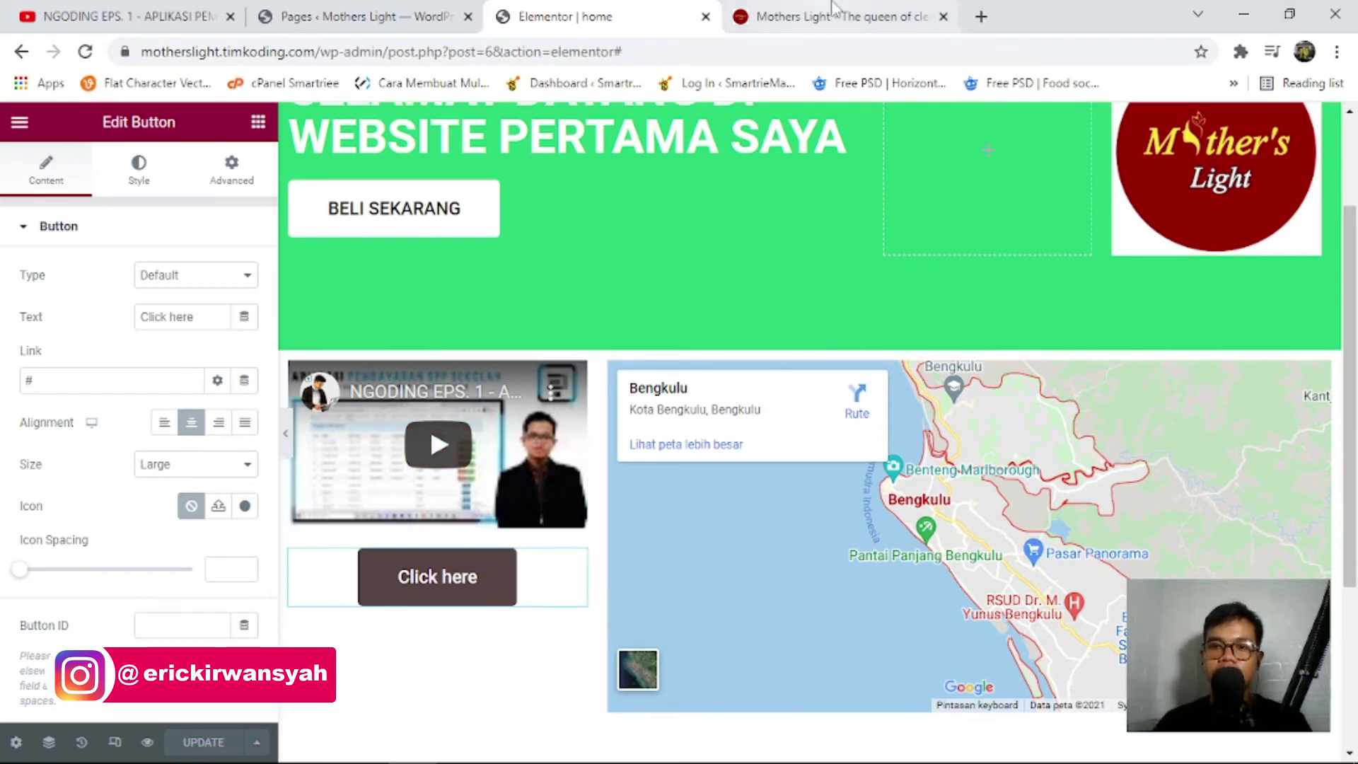
Preview the home page, close the old preview tab, and examine the banner, video, button and map.
{"action": "left_click", "coordinate": [147, 744]}
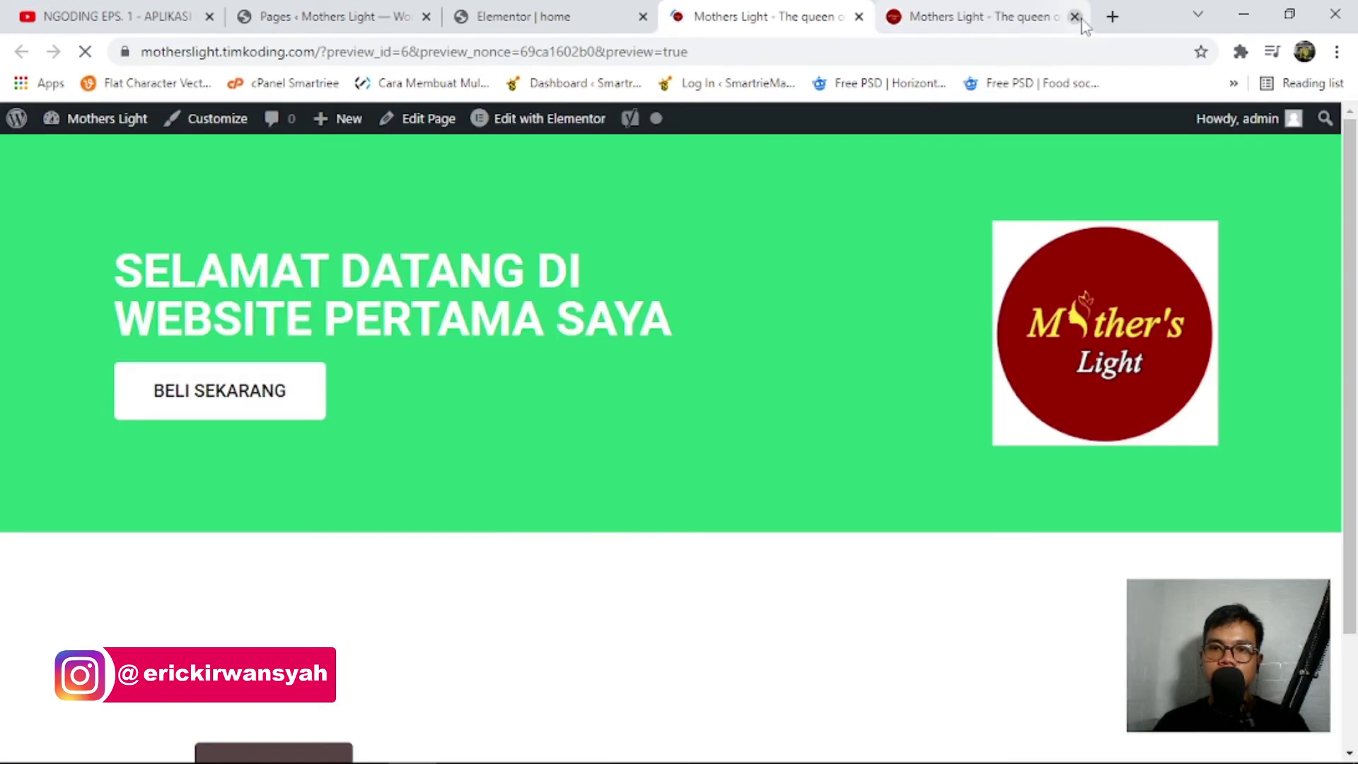
{"action": "left_click", "coordinate": [1087, 16]}
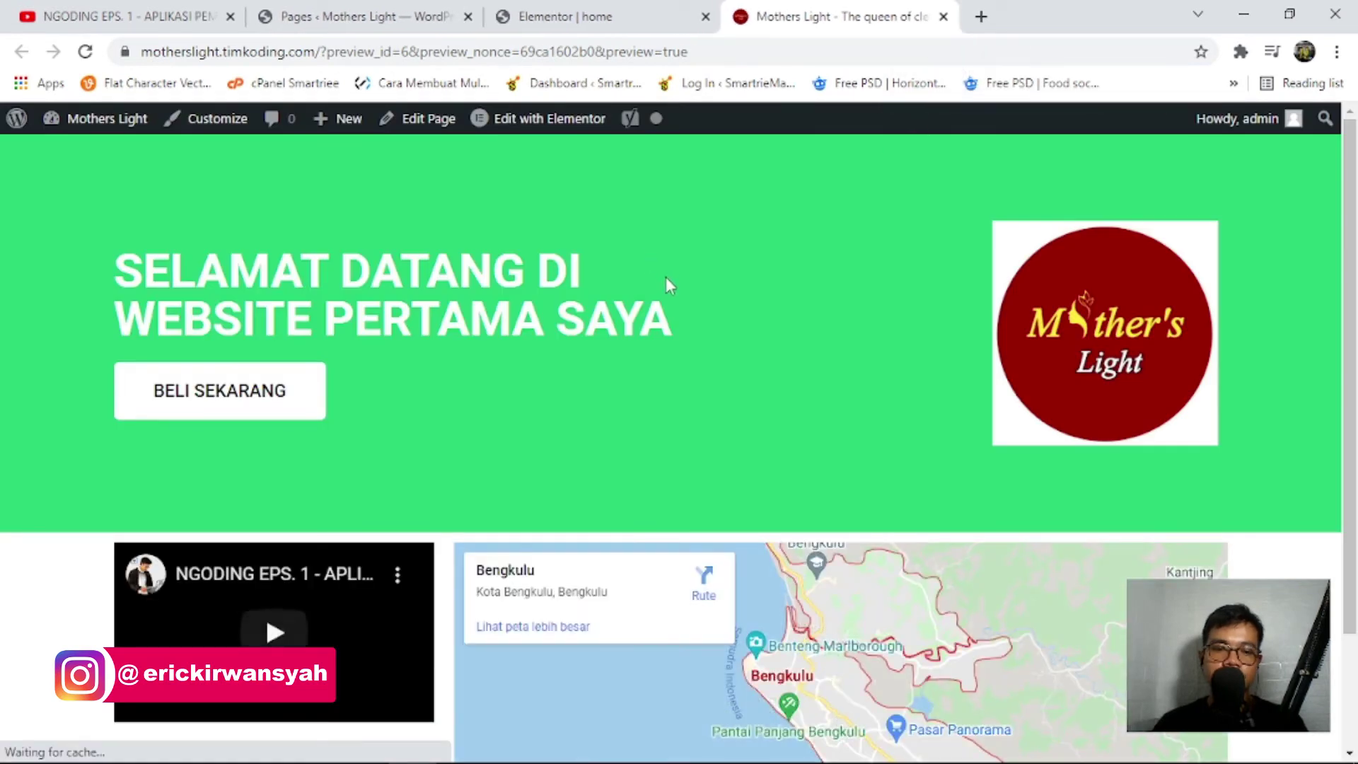
{"action": "scroll", "coordinate": [665, 277], "scroll_direction": "down", "scroll_amount": 2}
{"action": "scroll", "coordinate": [401, 434], "scroll_direction": "up", "scroll_amount": 2}
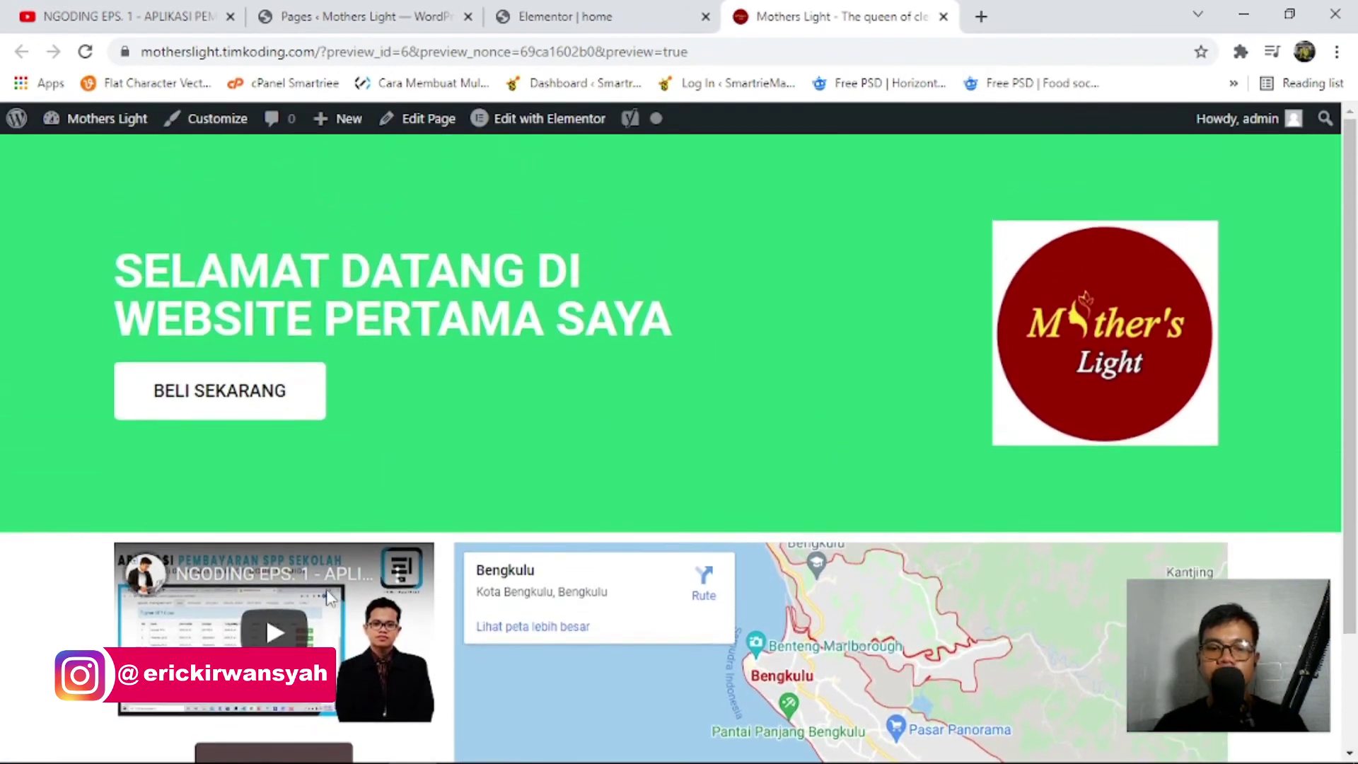
{"action": "scroll", "coordinate": [331, 597], "scroll_direction": "down", "scroll_amount": 2}
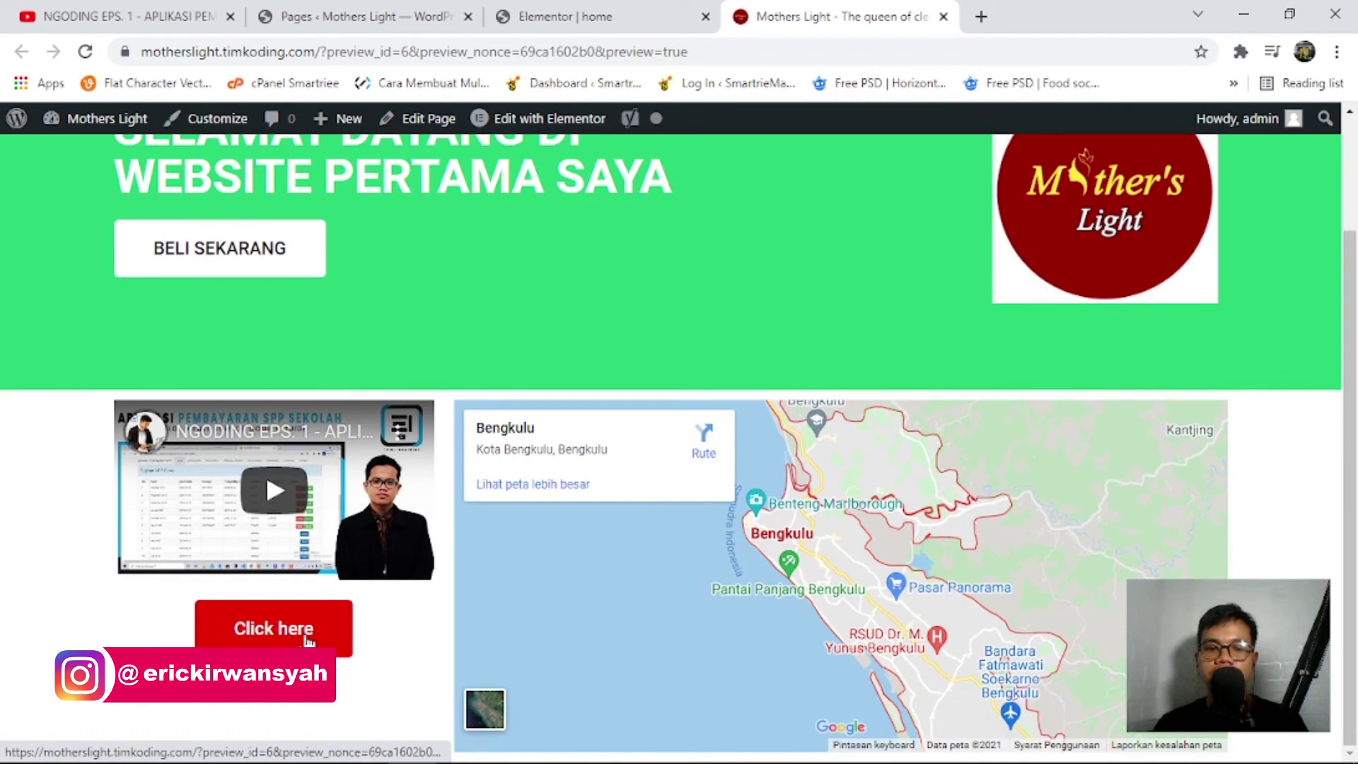
{"action": "scroll", "coordinate": [635, 433], "scroll_direction": "up", "scroll_amount": 2}
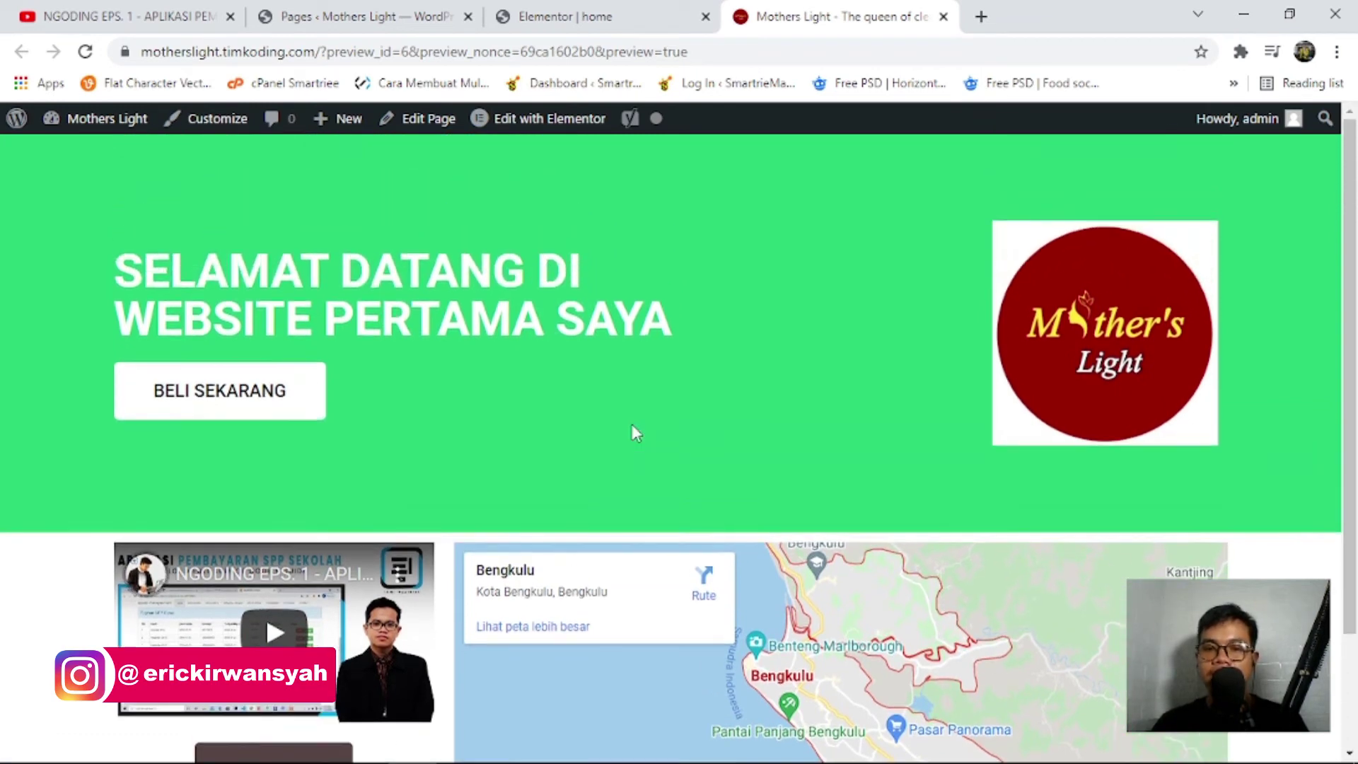
{"action": "left_click", "coordinate": [79, 57]}
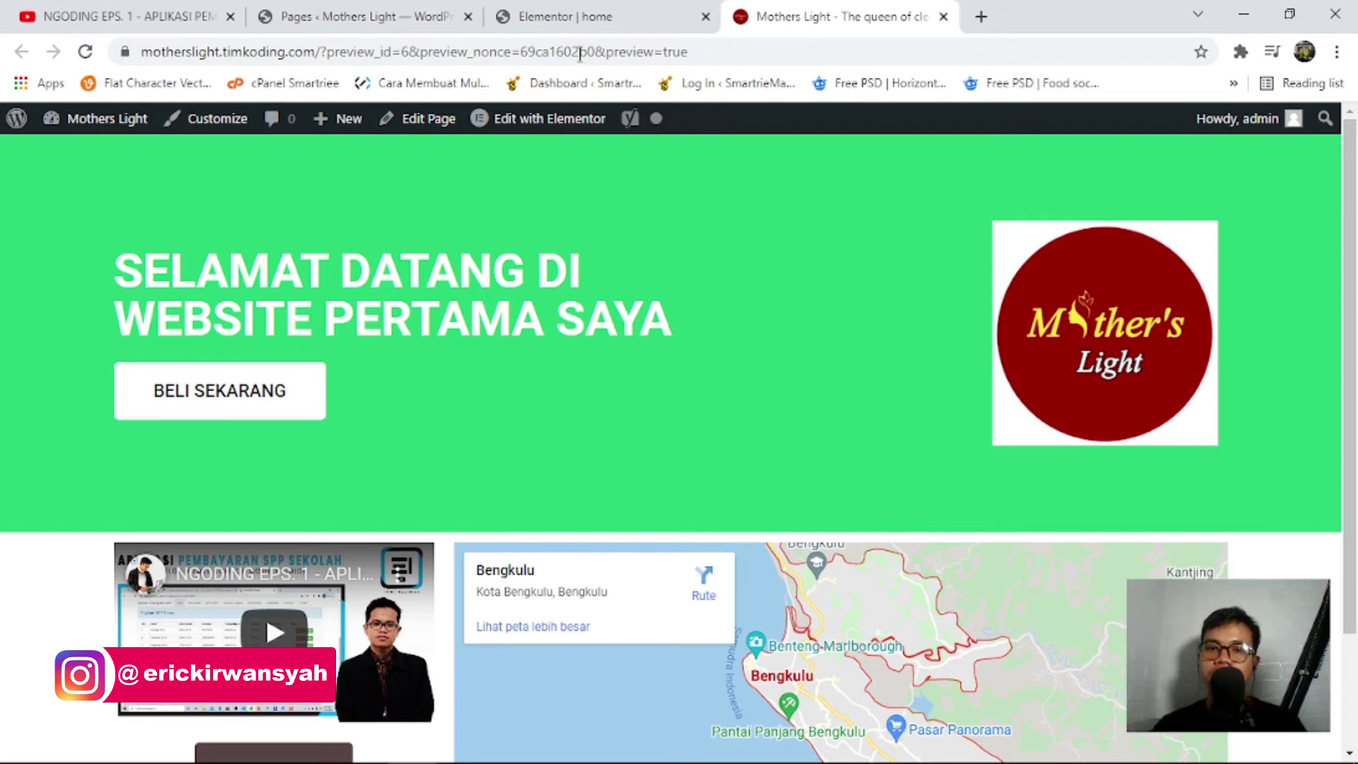
Return to the Elementor editor and set the margin of the video column to 11 px on all sides.
{"action": "left_click", "coordinate": [580, 16]}
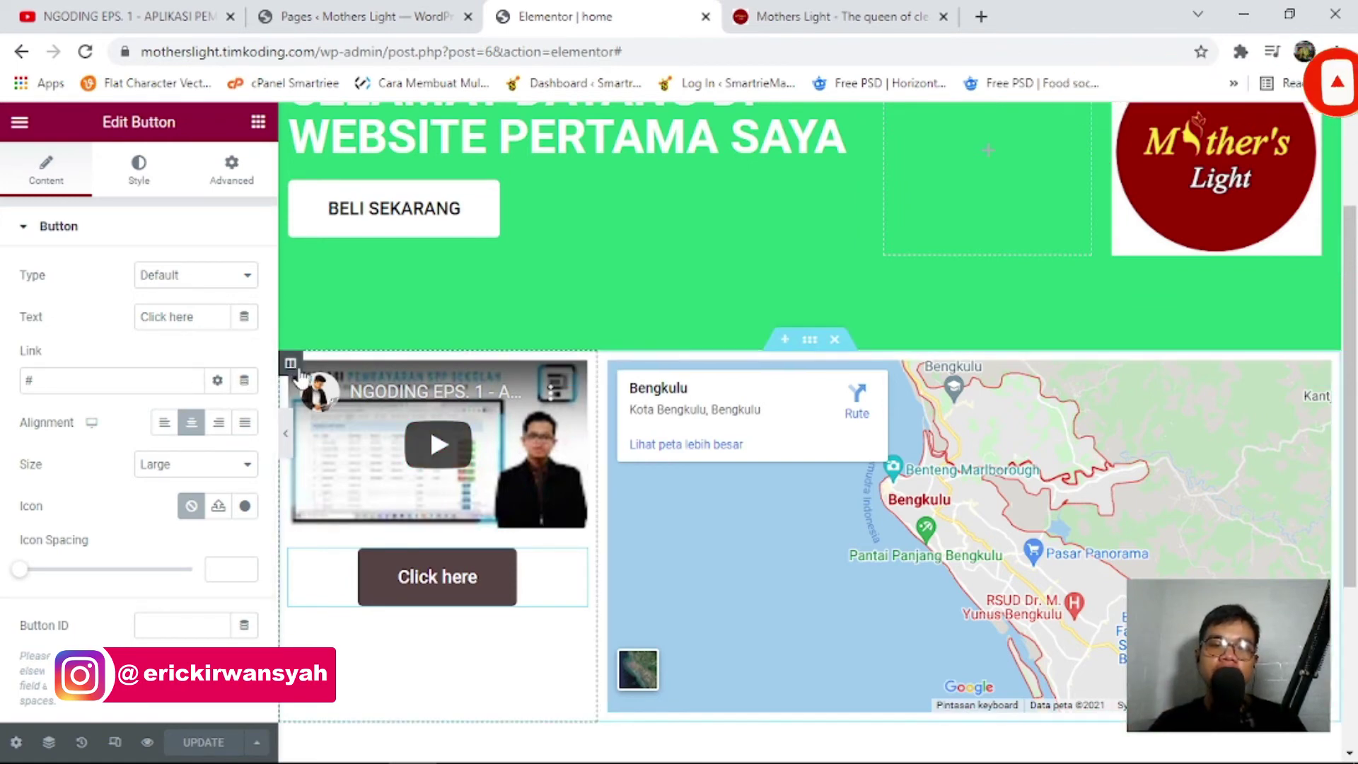
{"action": "left_click", "coordinate": [293, 364]}
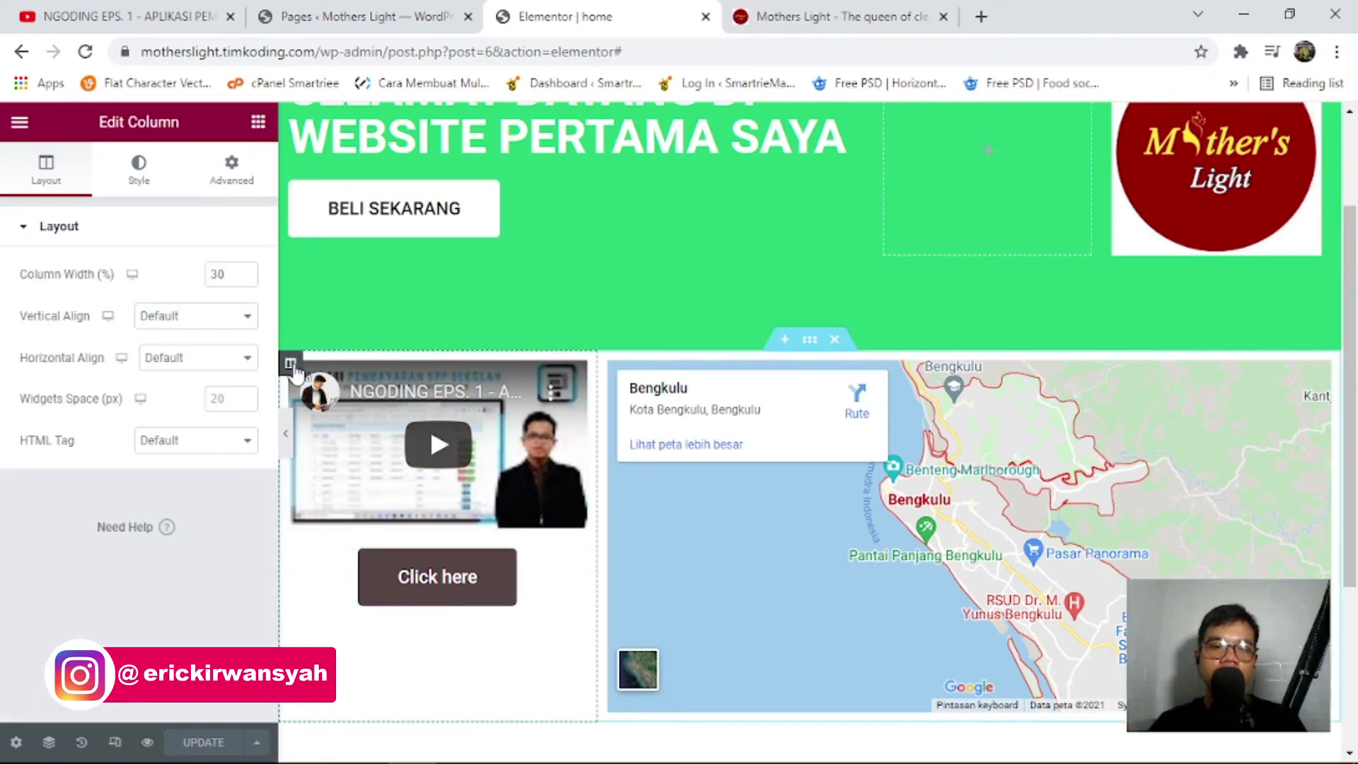
{"action": "left_click", "coordinate": [228, 159]}
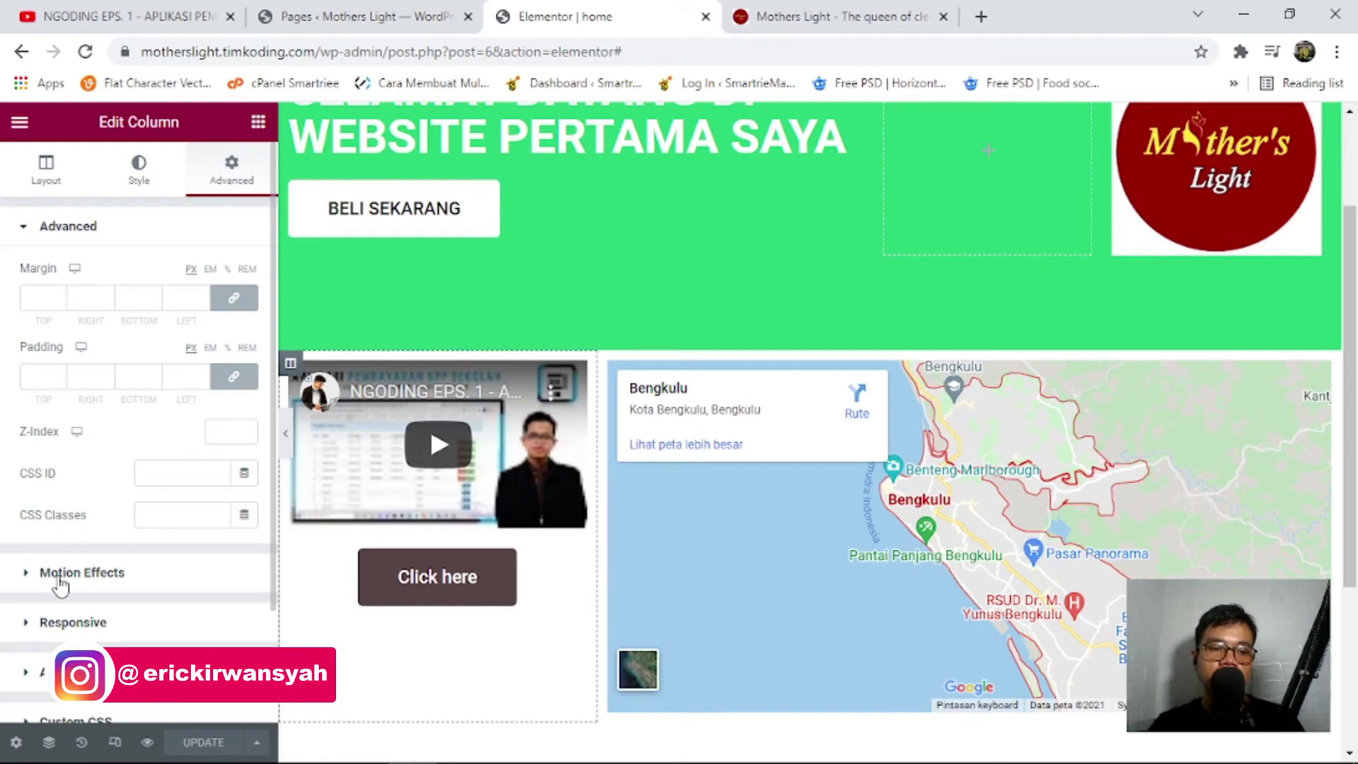
{"action": "left_click", "coordinate": [59, 297]}
{"action": "triple_click", "coordinate": [59, 297]}
{"action": "triple_click", "coordinate": [58, 297]}
{"action": "triple_click", "coordinate": [59, 297]}
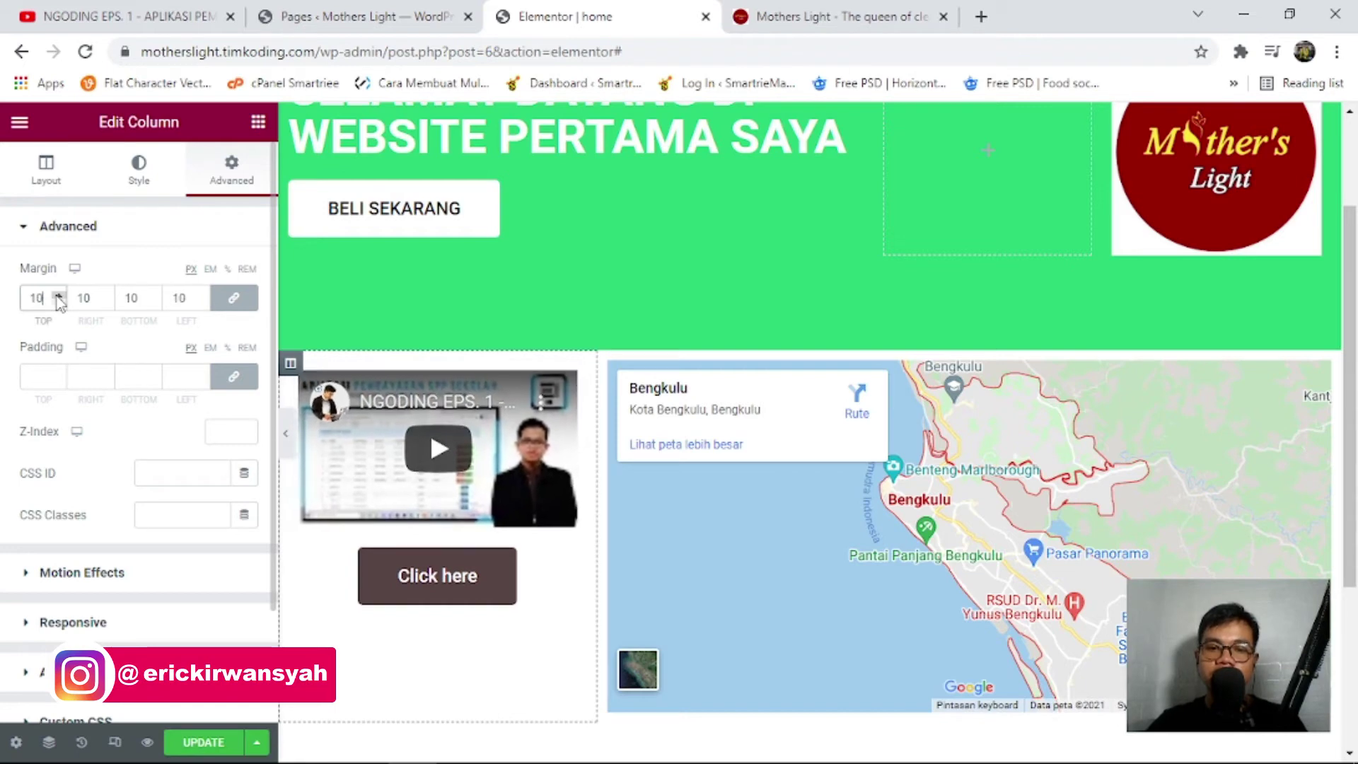
{"action": "left_click", "coordinate": [59, 297]}
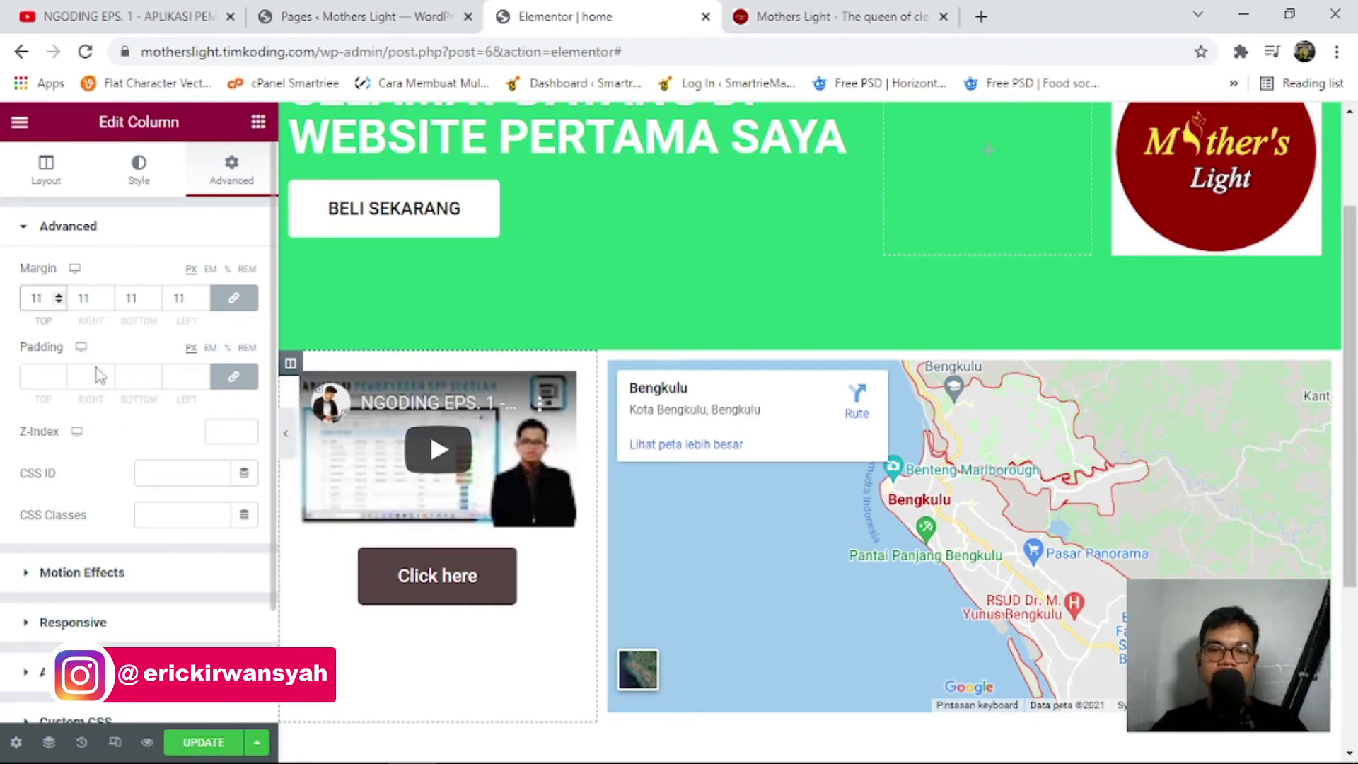
Set the padding of the video column to 11 px on all sides.
{"action": "left_click", "coordinate": [58, 375]}
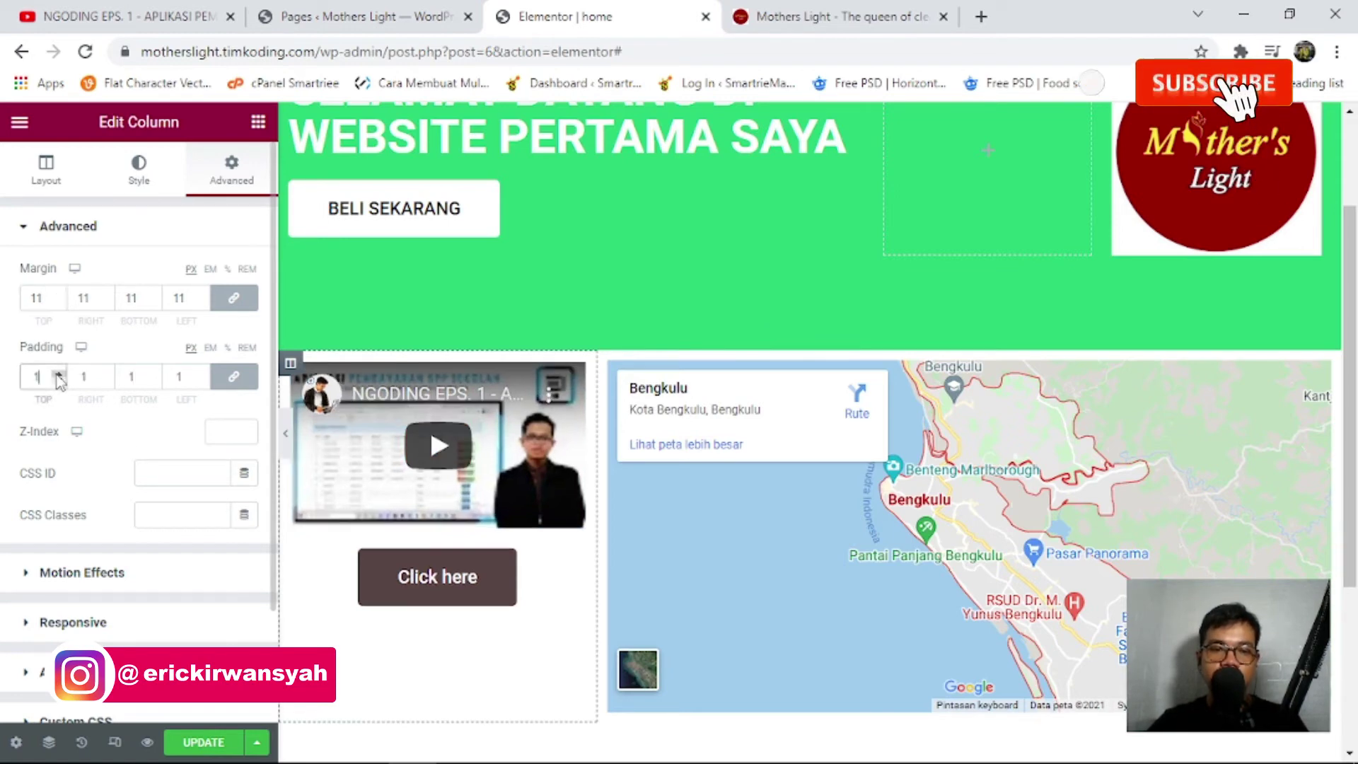
{"action": "triple_click", "coordinate": [59, 375]}
{"action": "triple_click", "coordinate": [59, 375]}
{"action": "left_click", "coordinate": [59, 375]}
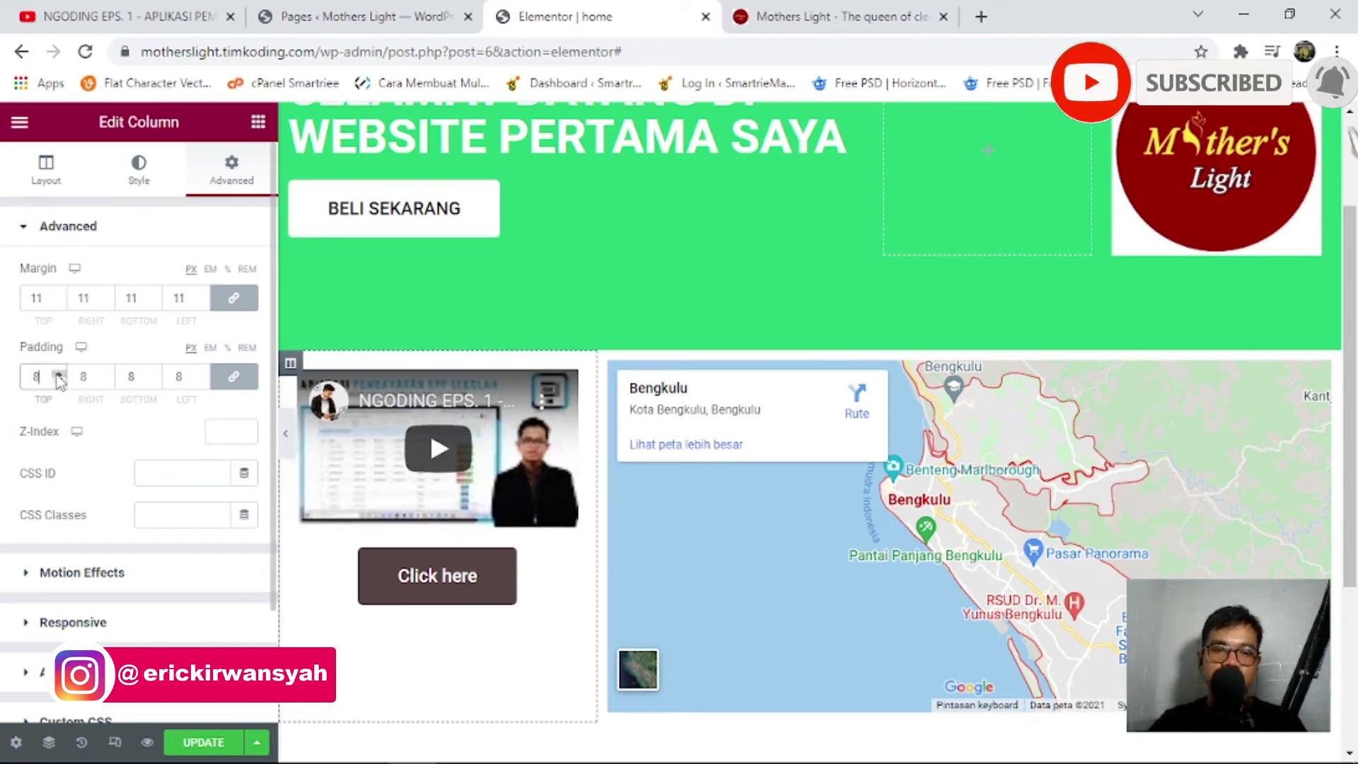
{"action": "double_click", "coordinate": [58, 375]}
{"action": "left_click", "coordinate": [60, 376]}
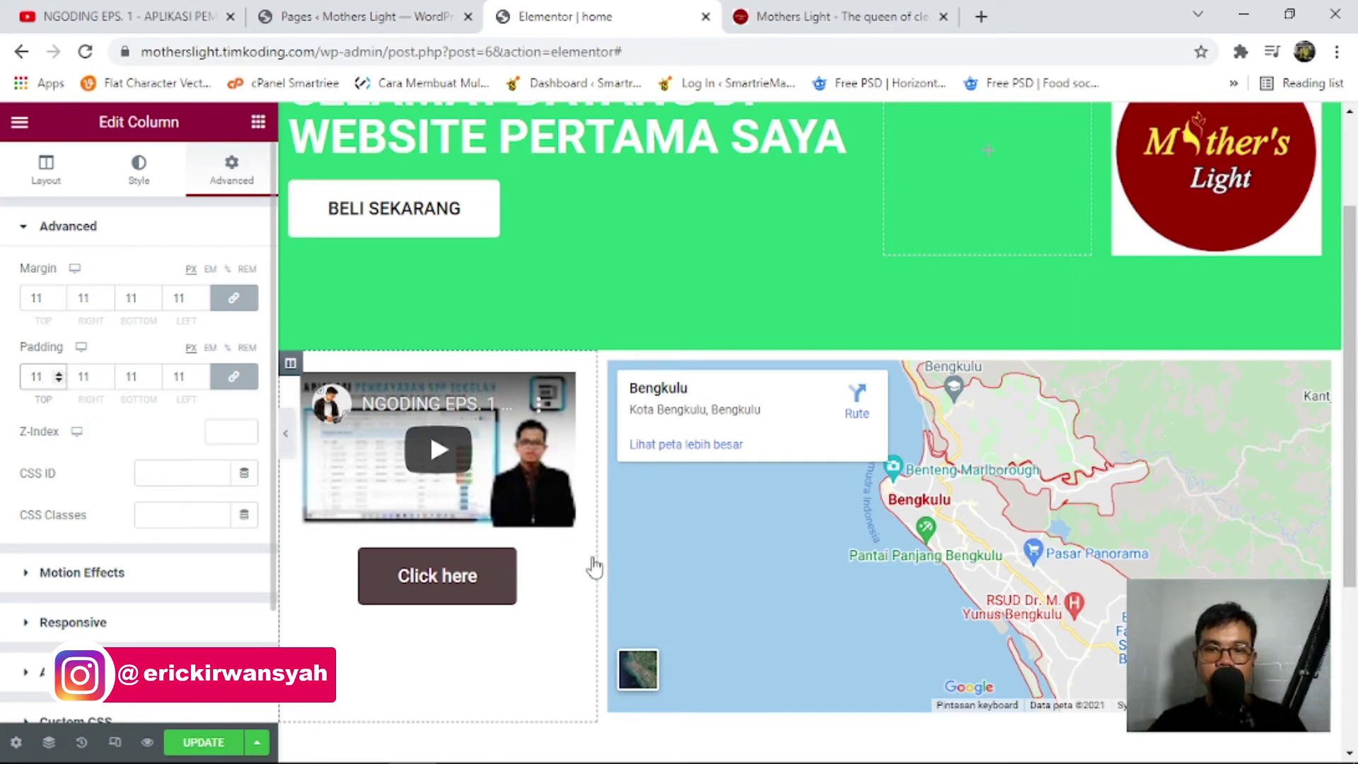
Set the padding of the Google map column to 15 px on all sides.
{"action": "left_click", "coordinate": [607, 364]}
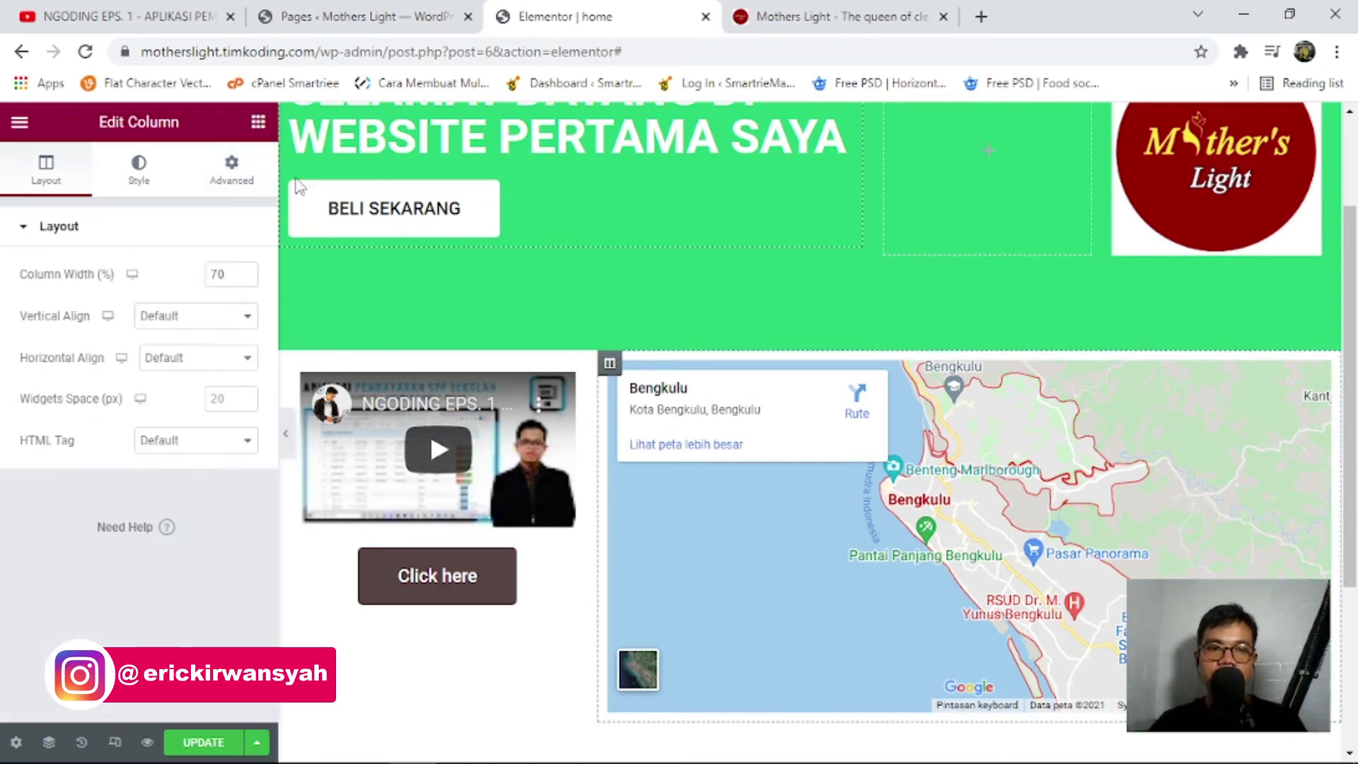
{"action": "left_click", "coordinate": [228, 172]}
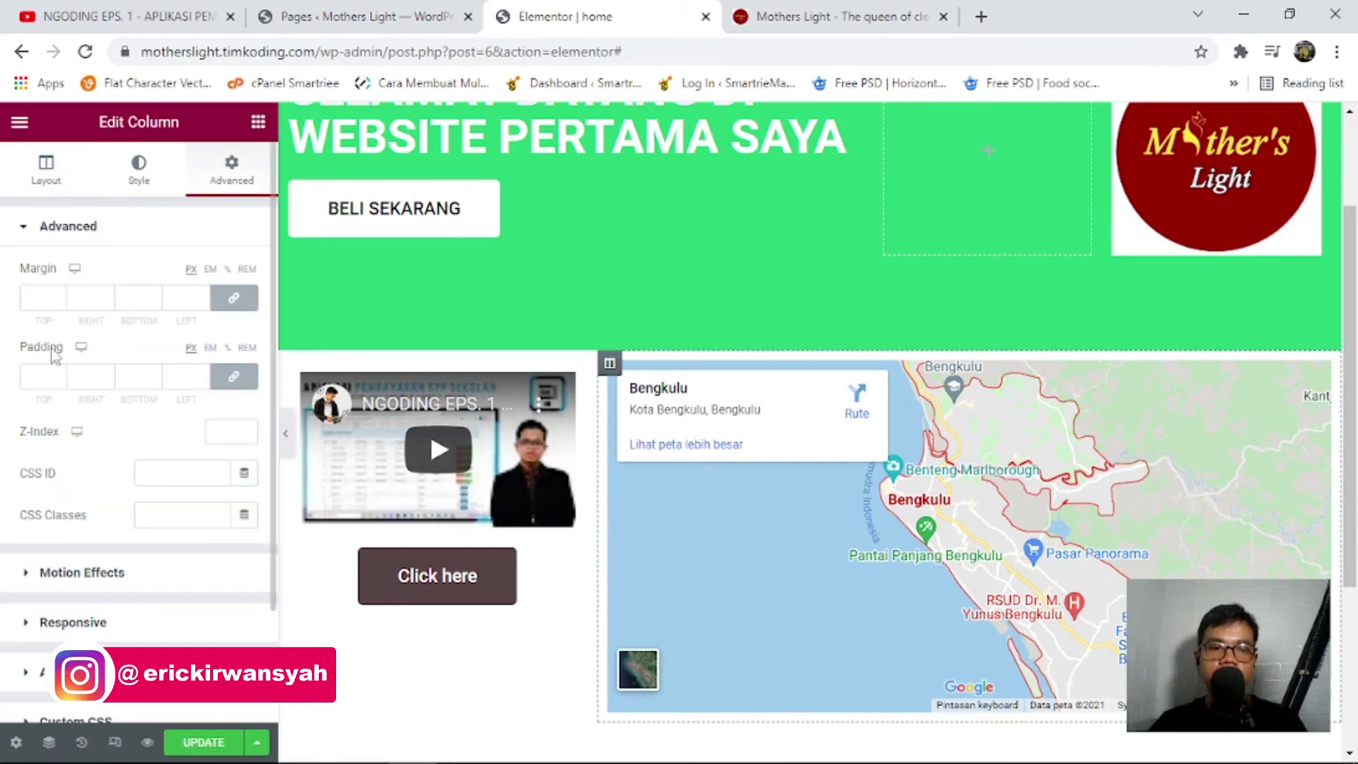
{"action": "left_click", "coordinate": [57, 372]}
{"action": "left_click", "coordinate": [57, 373]}
{"action": "left_click", "coordinate": [58, 373]}
{"action": "left_click", "coordinate": [57, 373]}
{"action": "left_click", "coordinate": [57, 373]}
{"action": "left_click", "coordinate": [57, 373]}
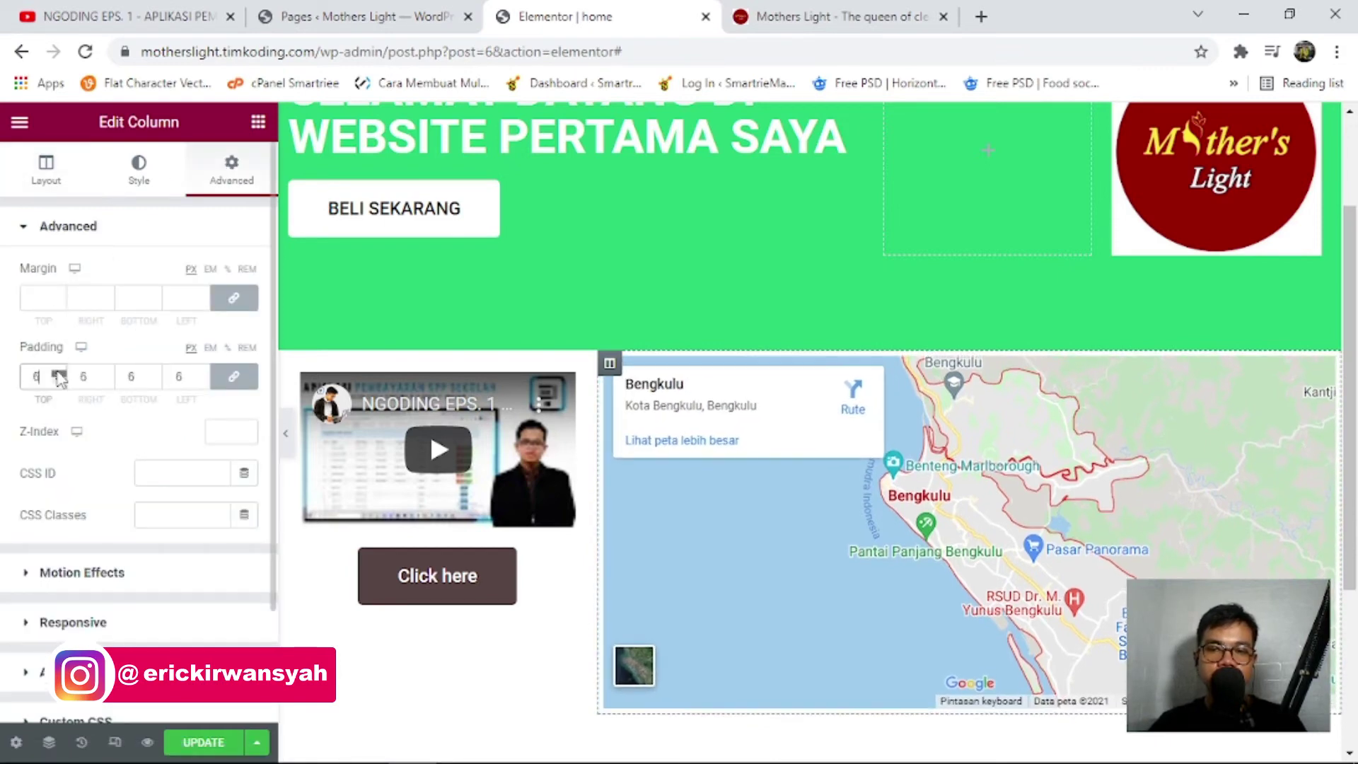
{"action": "left_click", "coordinate": [57, 373]}
{"action": "left_click", "coordinate": [57, 372]}
{"action": "left_click", "coordinate": [57, 373]}
{"action": "left_click", "coordinate": [57, 373]}
{"action": "left_click", "coordinate": [57, 373]}
{"action": "left_click", "coordinate": [57, 373]}
{"action": "left_click", "coordinate": [57, 373]}
{"action": "left_click", "coordinate": [57, 373]}
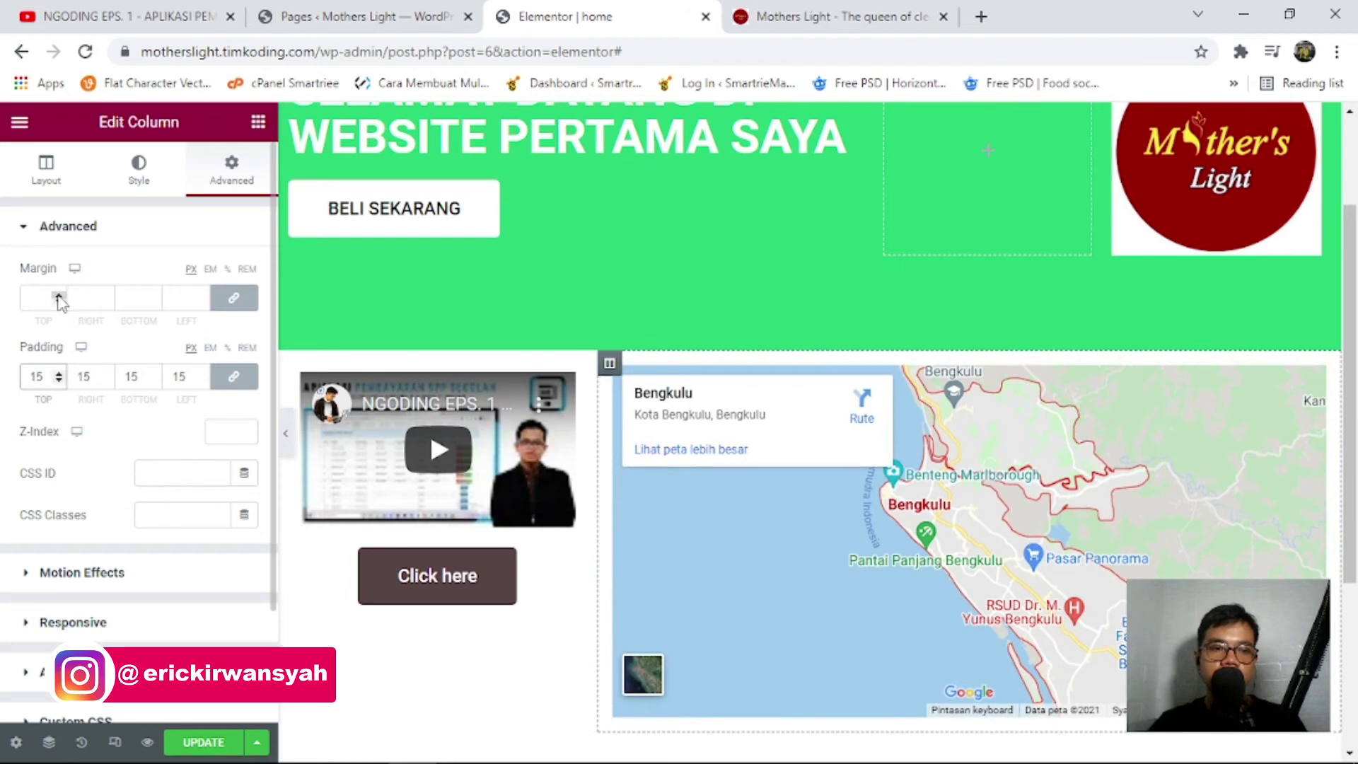
Set the margin of the Google map column to 6 px on all sides.
{"action": "left_click", "coordinate": [58, 297]}
{"action": "left_click", "coordinate": [58, 297]}
{"action": "left_click", "coordinate": [58, 297]}
{"action": "left_click", "coordinate": [58, 297]}
{"action": "left_click", "coordinate": [58, 297]}
{"action": "left_click", "coordinate": [58, 297]}
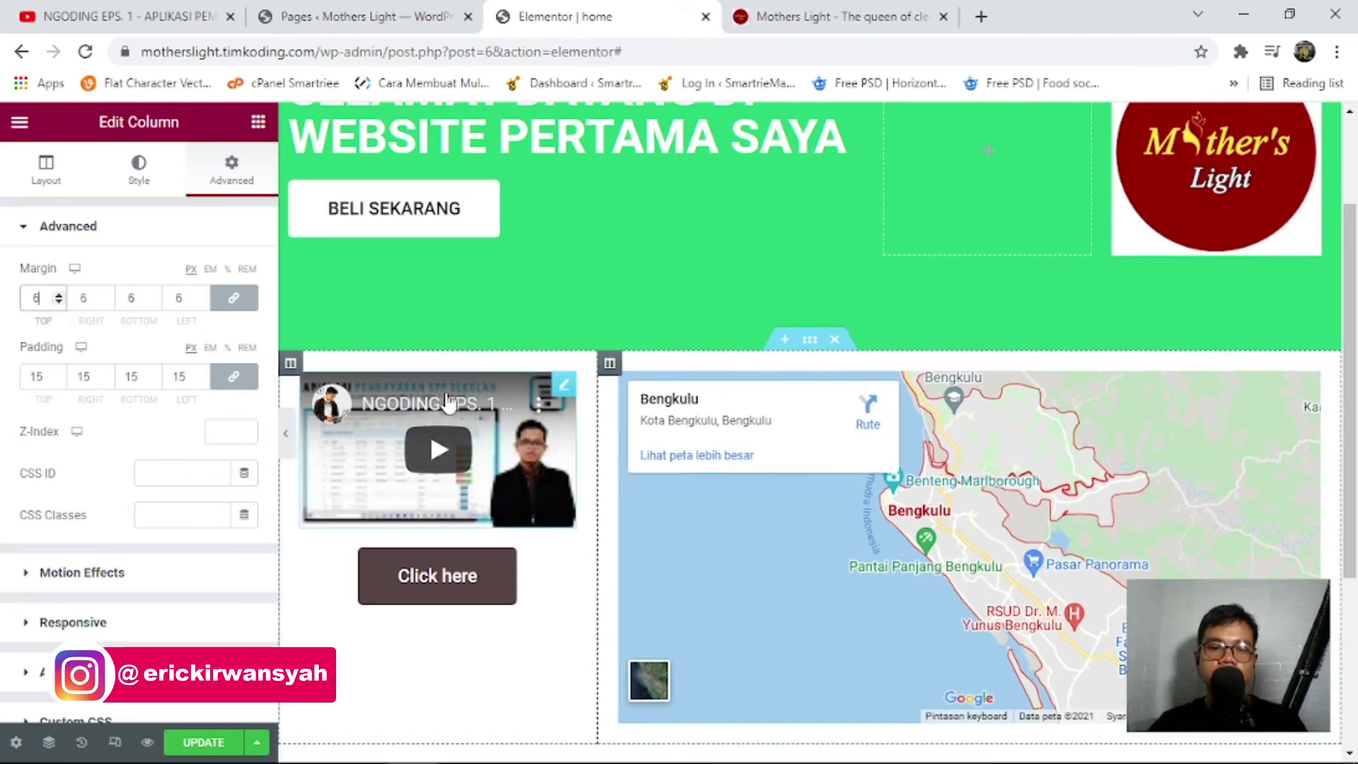
Give the column with the video and Click here button a Fade In Up entrance animation with Slow duration.
{"action": "left_click", "coordinate": [290, 368]}
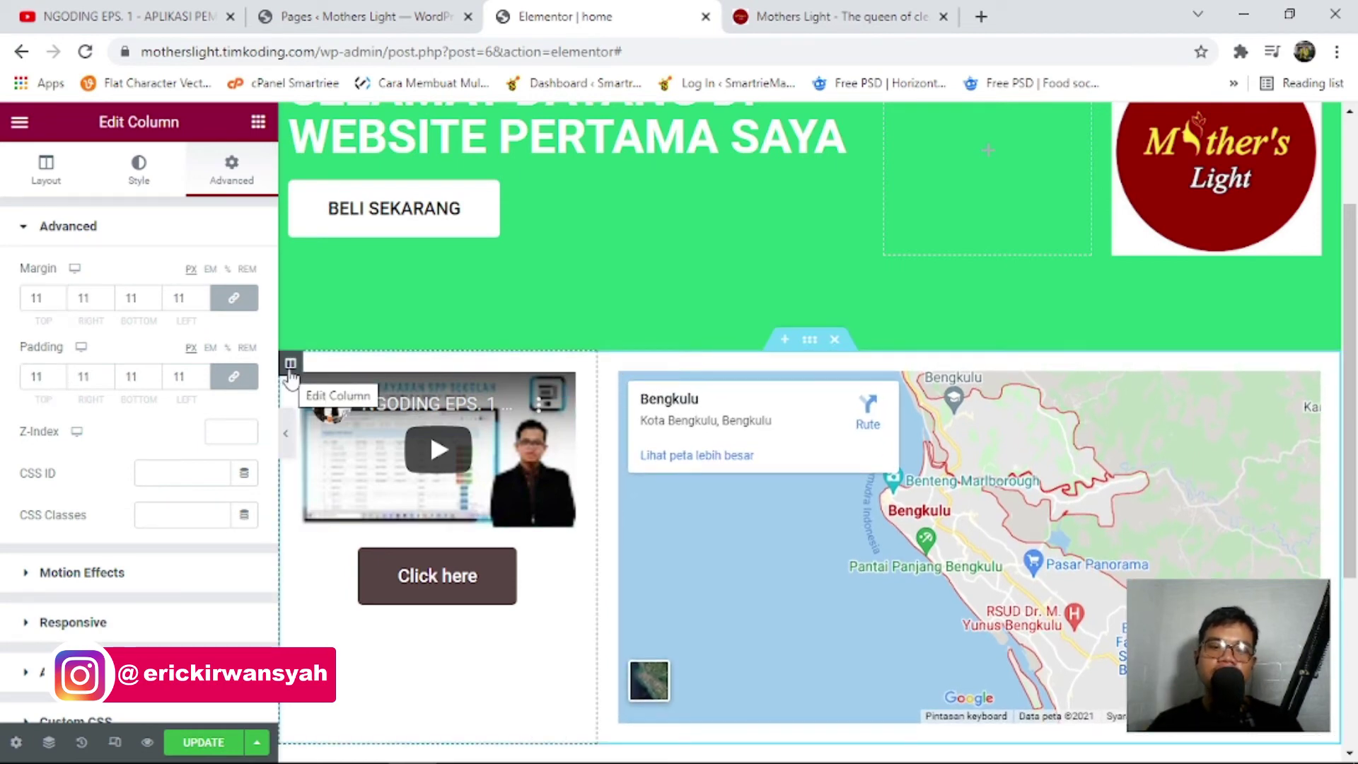
{"action": "scroll", "coordinate": [13, 451], "scroll_direction": "down", "scroll_amount": 2}
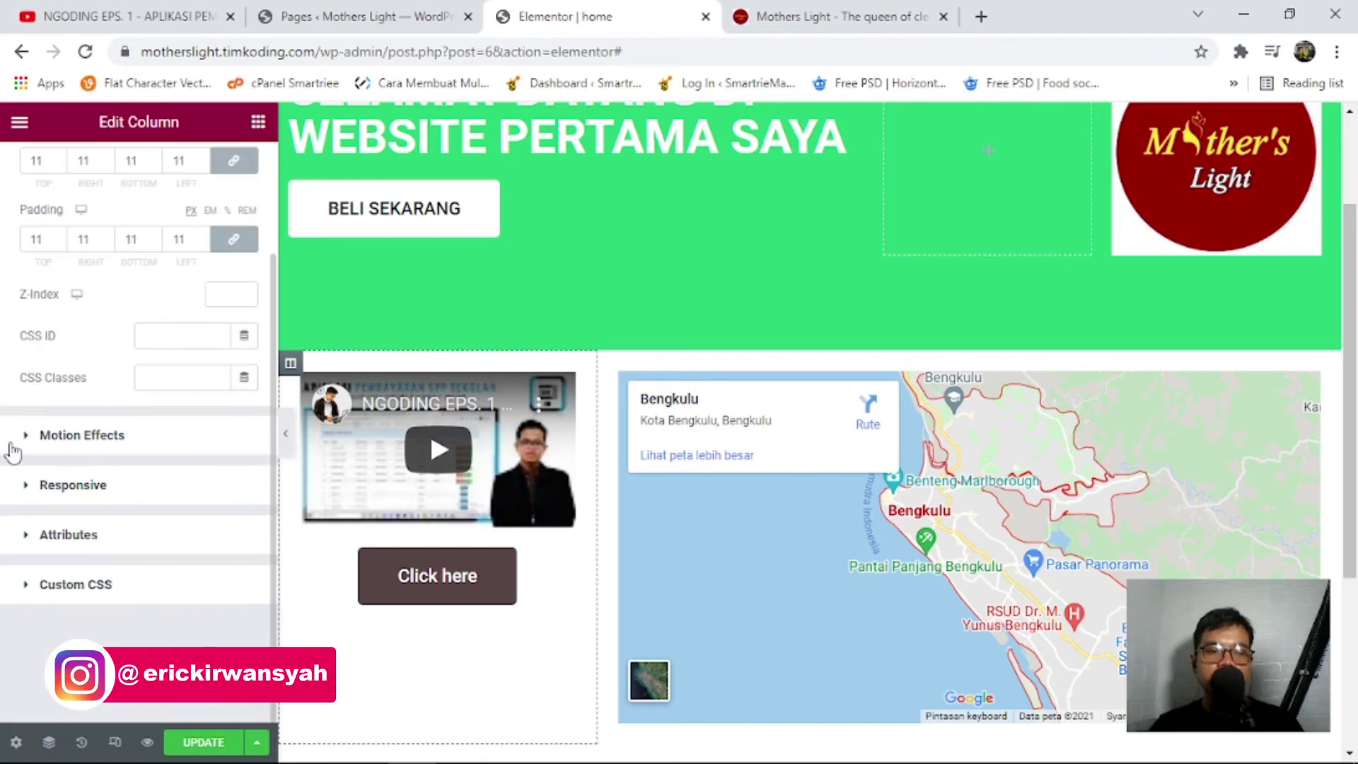
{"action": "left_click", "coordinate": [127, 453]}
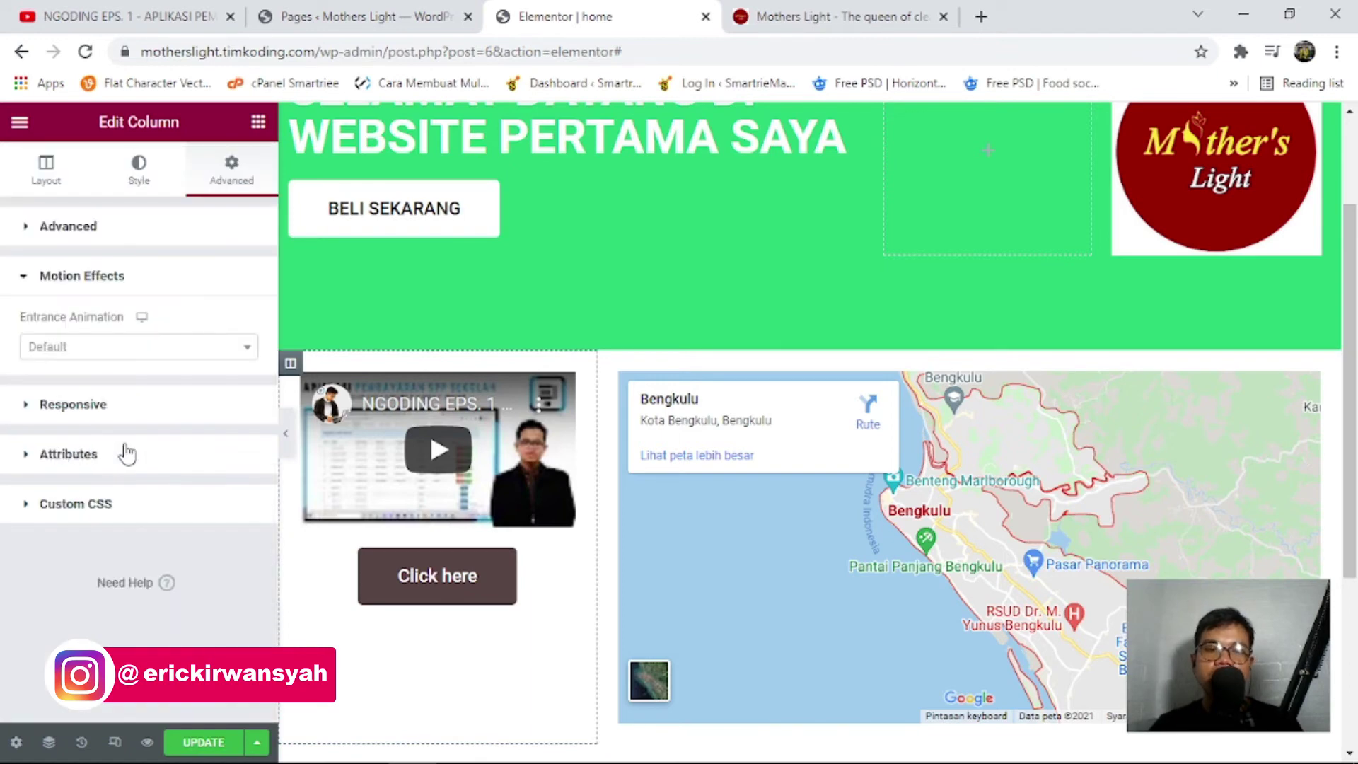
{"action": "left_click", "coordinate": [113, 351]}
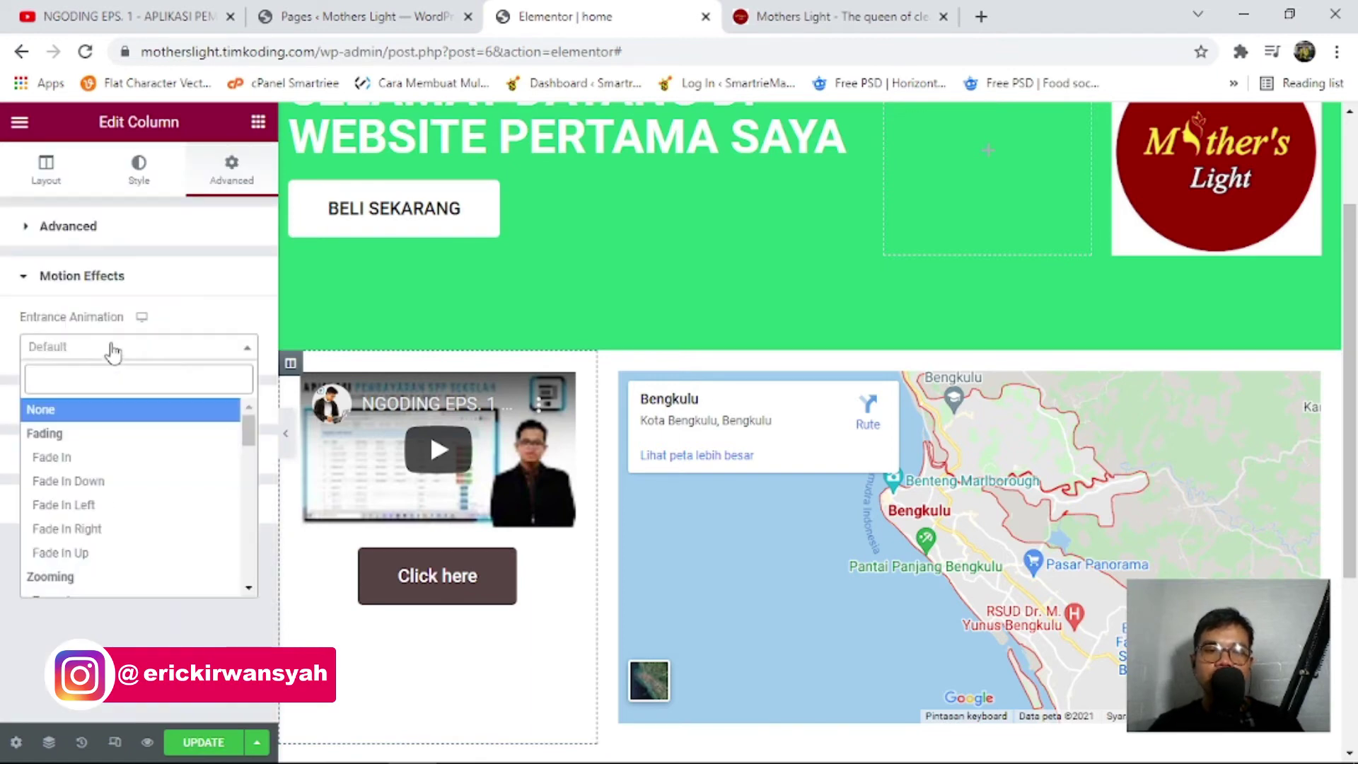
{"action": "left_click", "coordinate": [101, 554]}
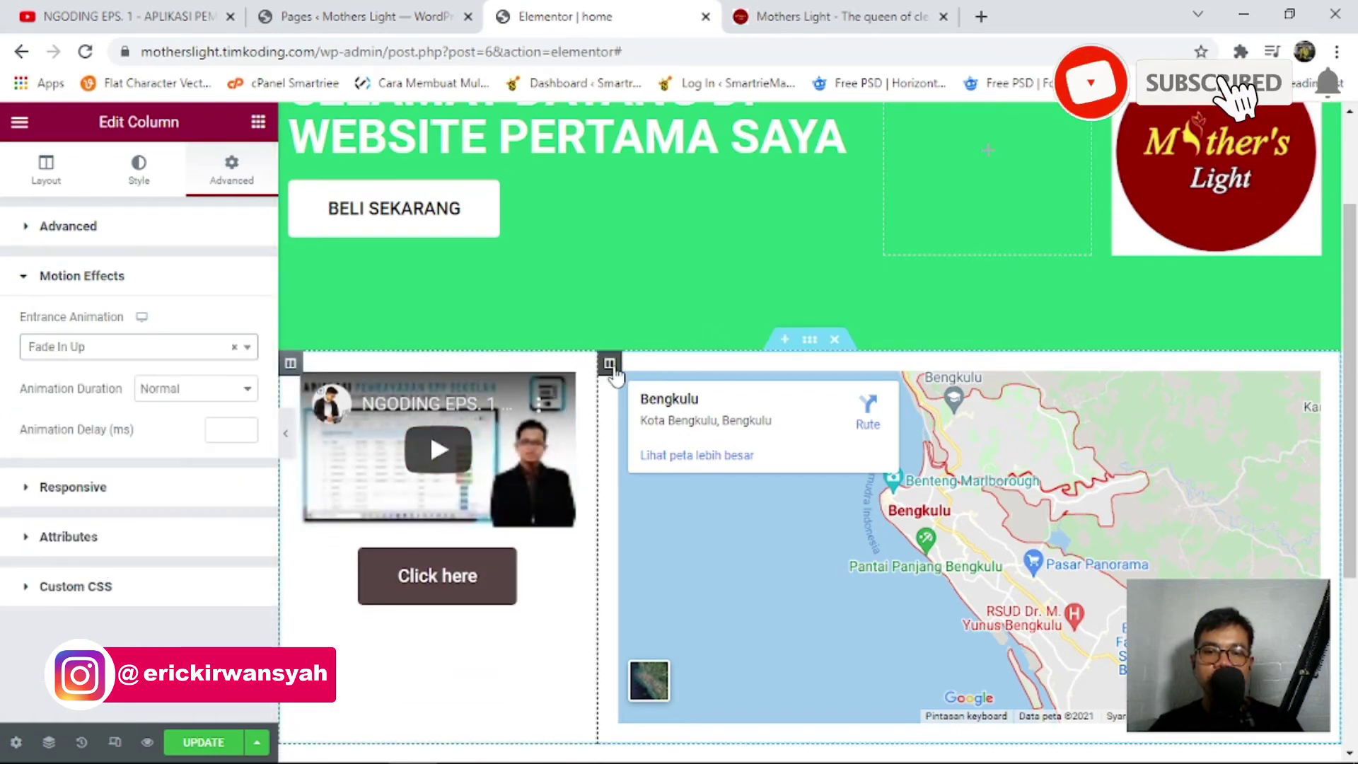
{"action": "left_click", "coordinate": [198, 389]}
{"action": "left_click", "coordinate": [163, 409]}
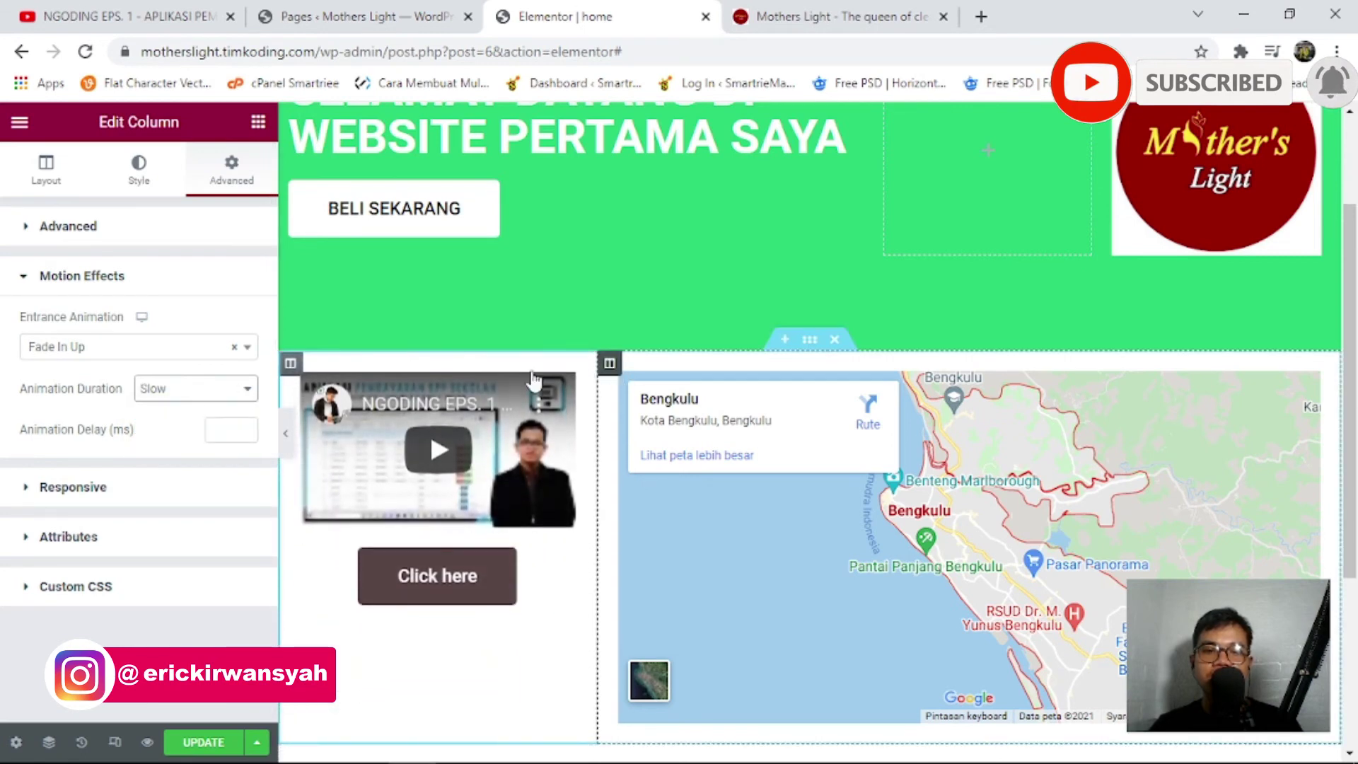
Give the Google map column a Fade In Up entrance animation with Slow duration.
{"action": "left_click", "coordinate": [141, 226]}
{"action": "left_click", "coordinate": [171, 577]}
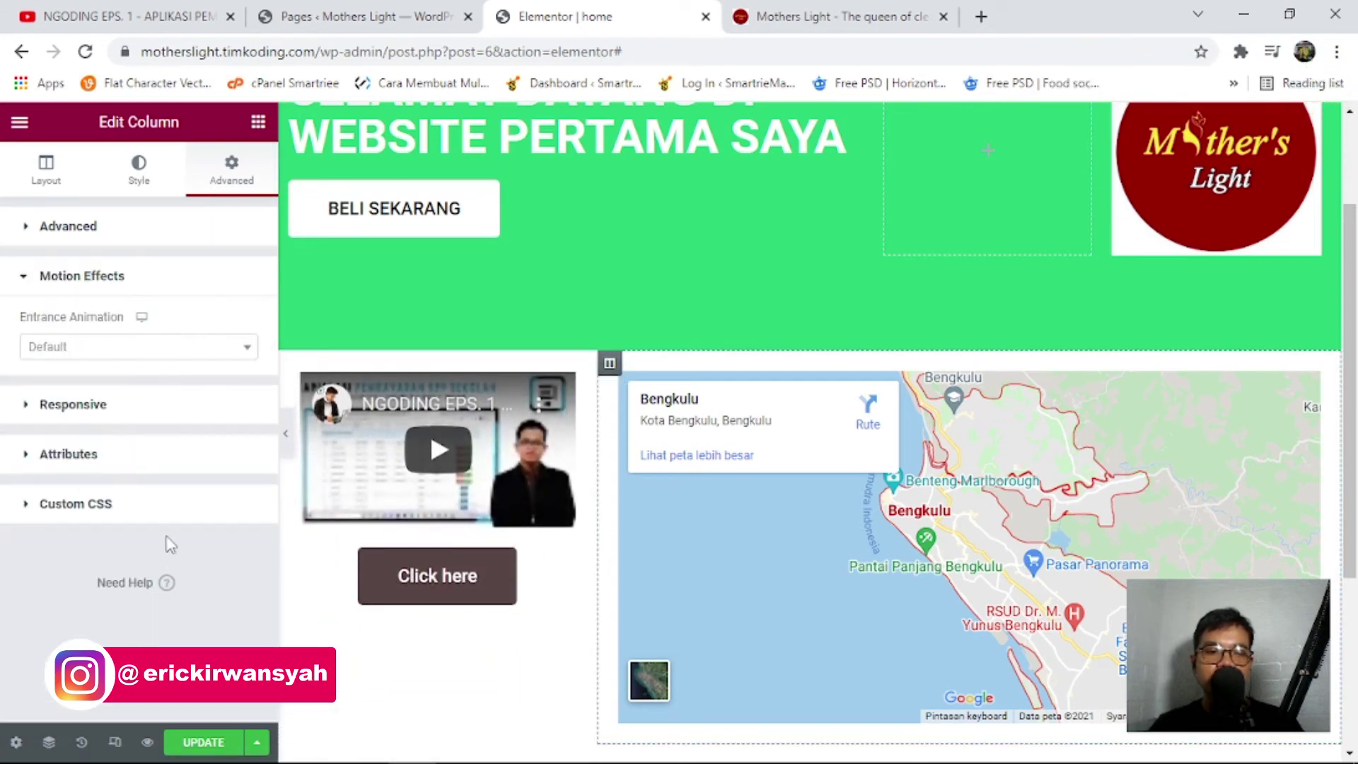
{"action": "left_click", "coordinate": [142, 352]}
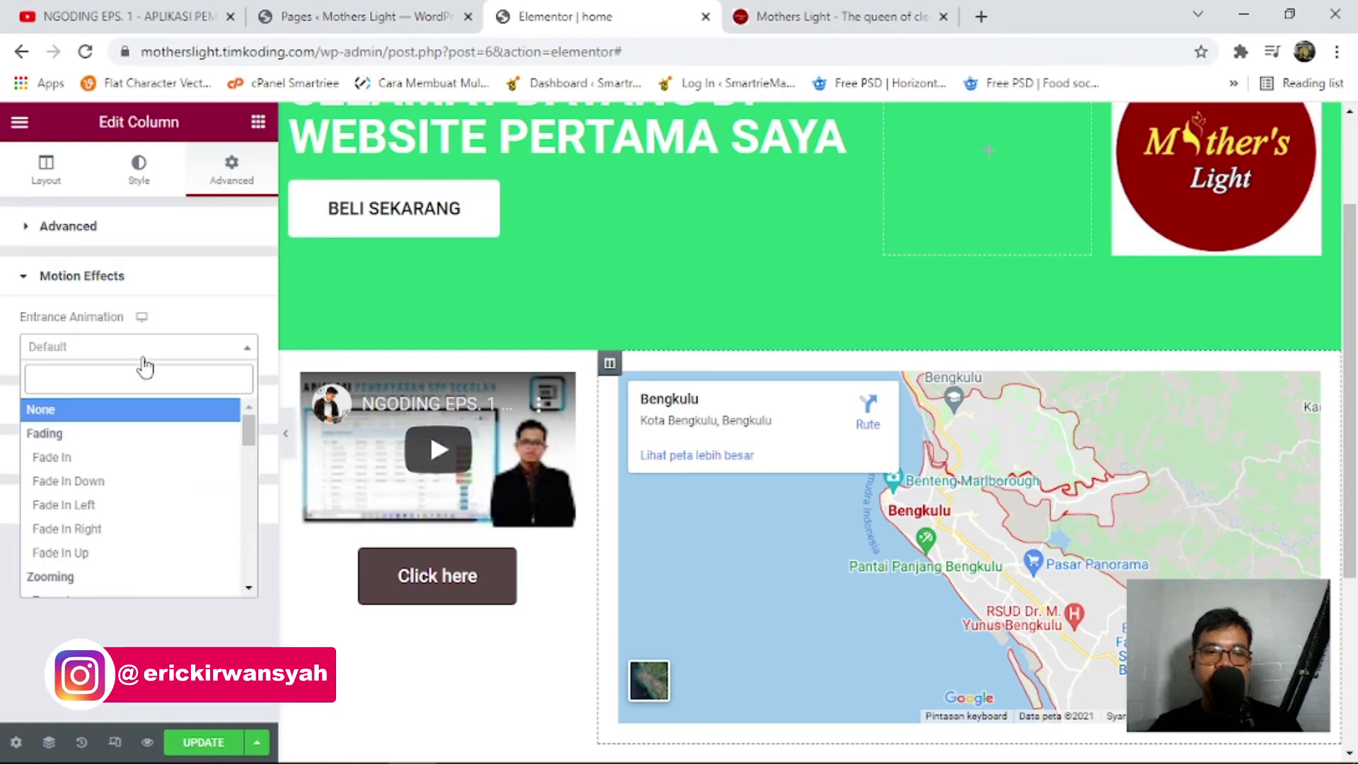
{"action": "left_click", "coordinate": [106, 552]}
{"action": "left_click", "coordinate": [173, 389]}
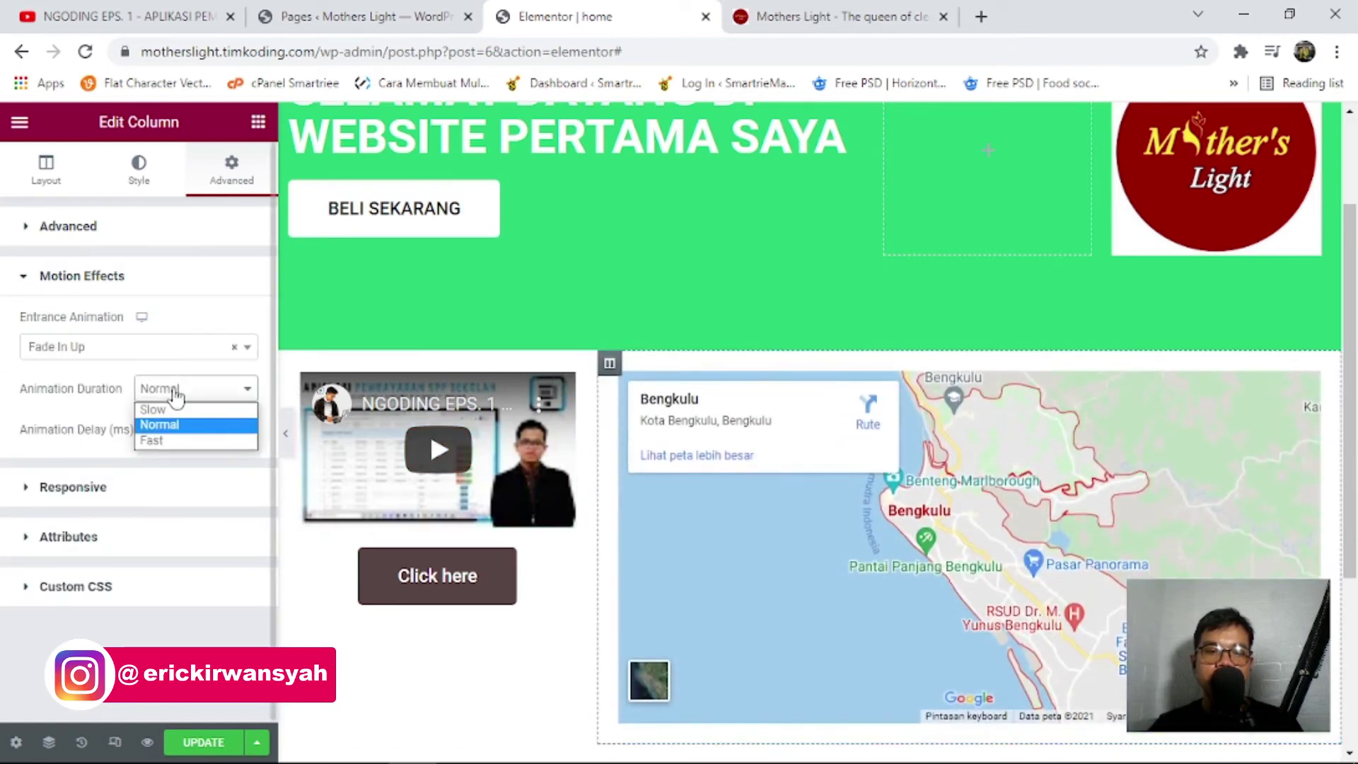
{"action": "left_click", "coordinate": [172, 414]}
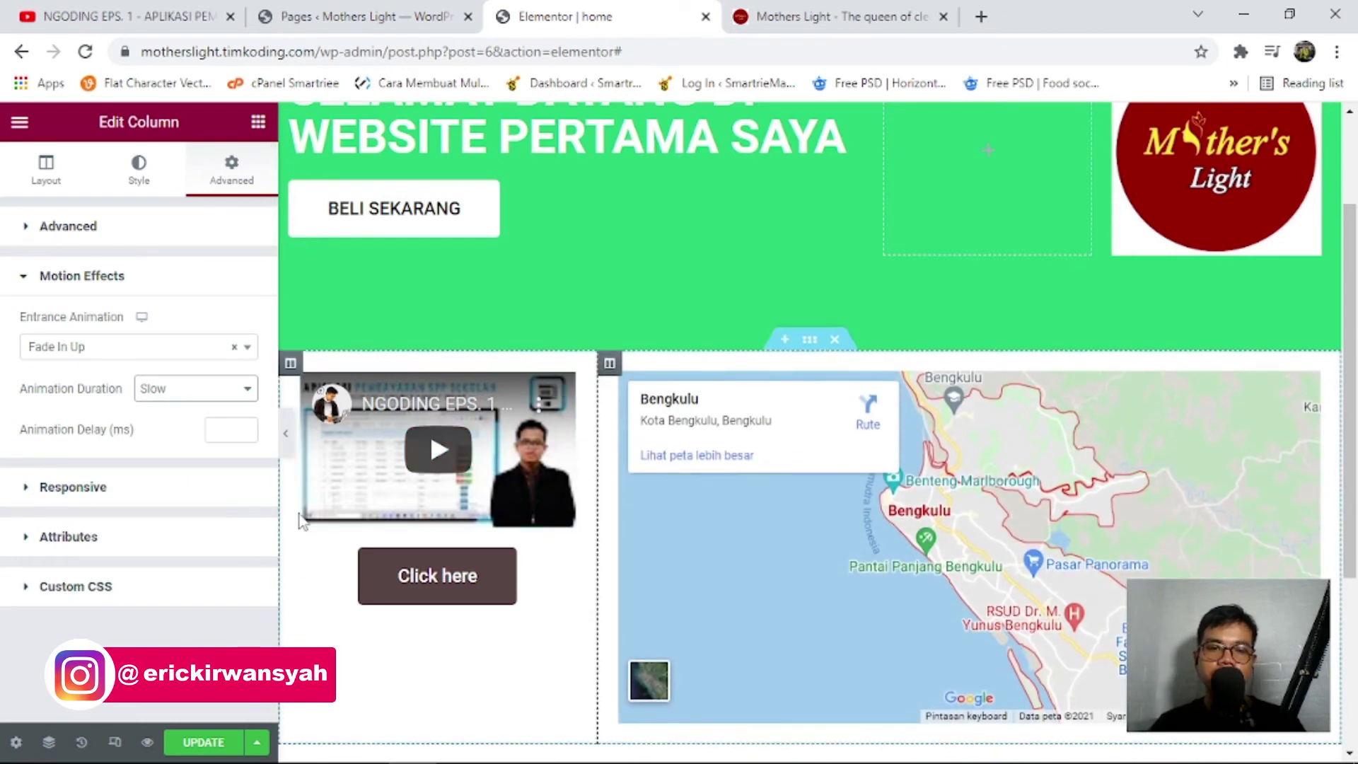
Try Fade In Up on the banner's BELI SEKARANG button, then apply a Fade In Right entrance animation with Slow duration instead.
{"action": "scroll", "coordinate": [555, 381], "scroll_direction": "up", "scroll_amount": 2}
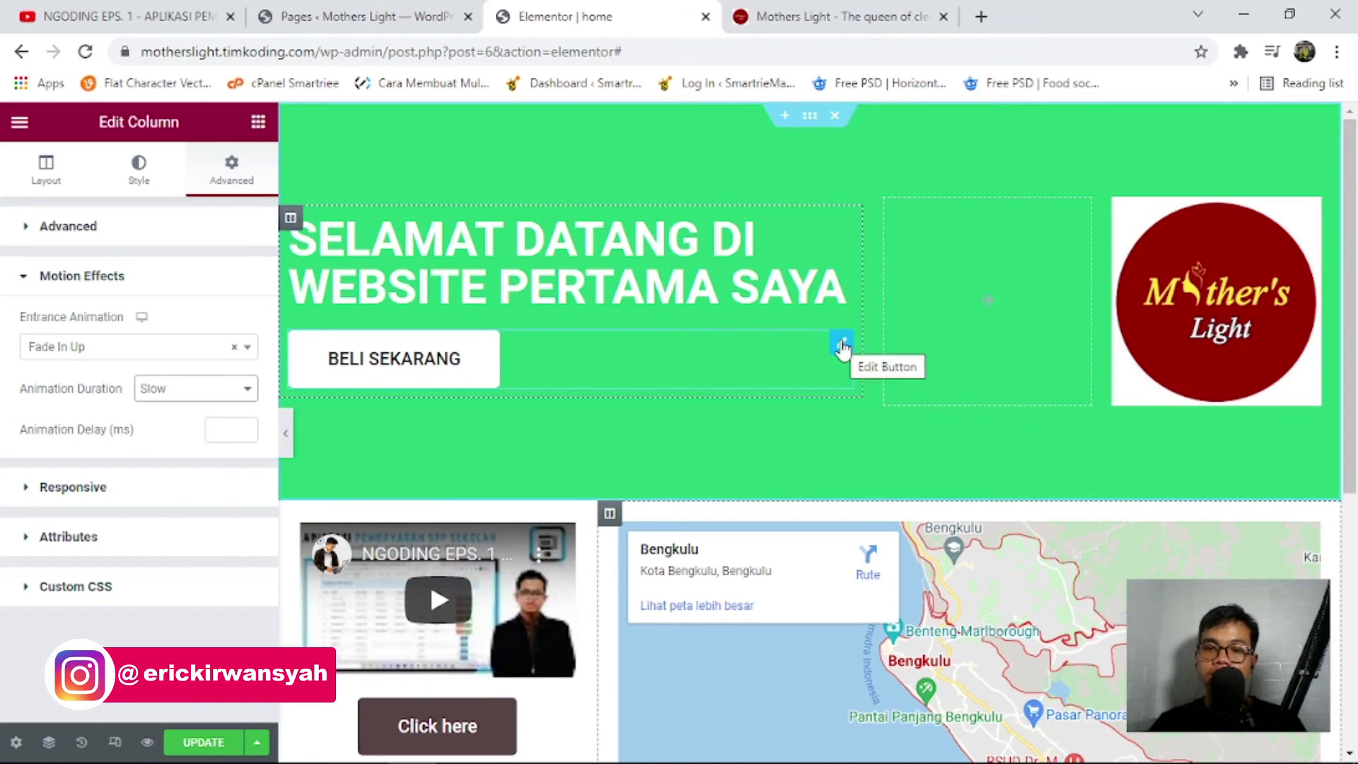
{"action": "left_click", "coordinate": [842, 345]}
{"action": "left_click", "coordinate": [229, 173]}
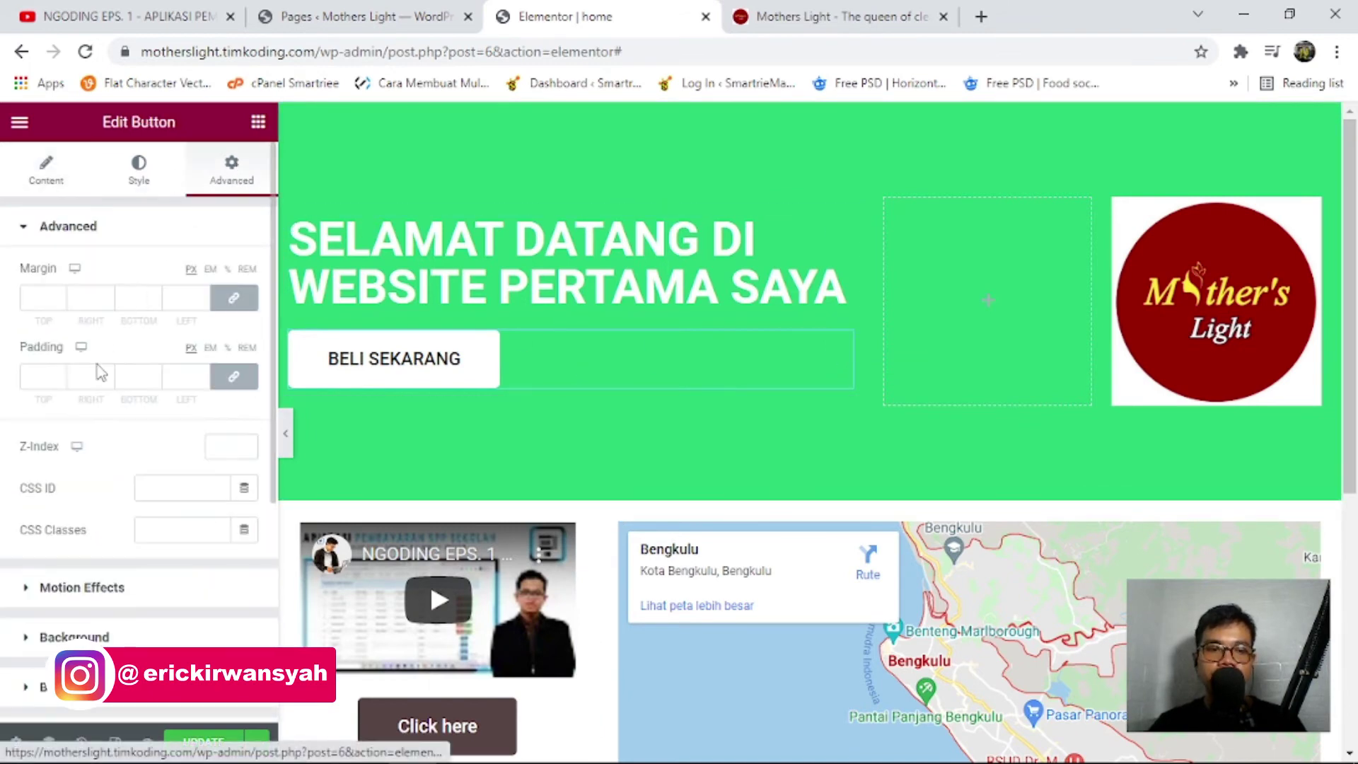
{"action": "left_click", "coordinate": [125, 597]}
{"action": "left_click", "coordinate": [109, 346]}
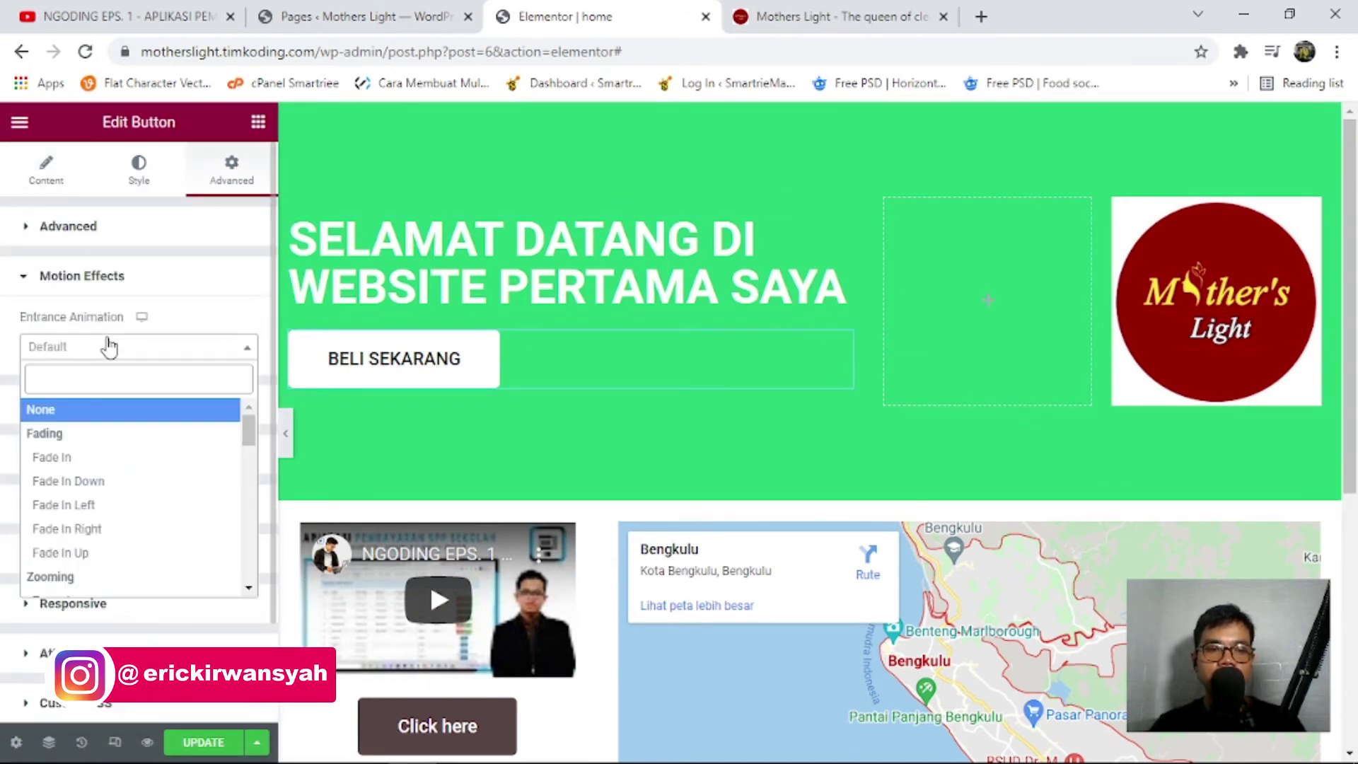
{"action": "left_click", "coordinate": [81, 554]}
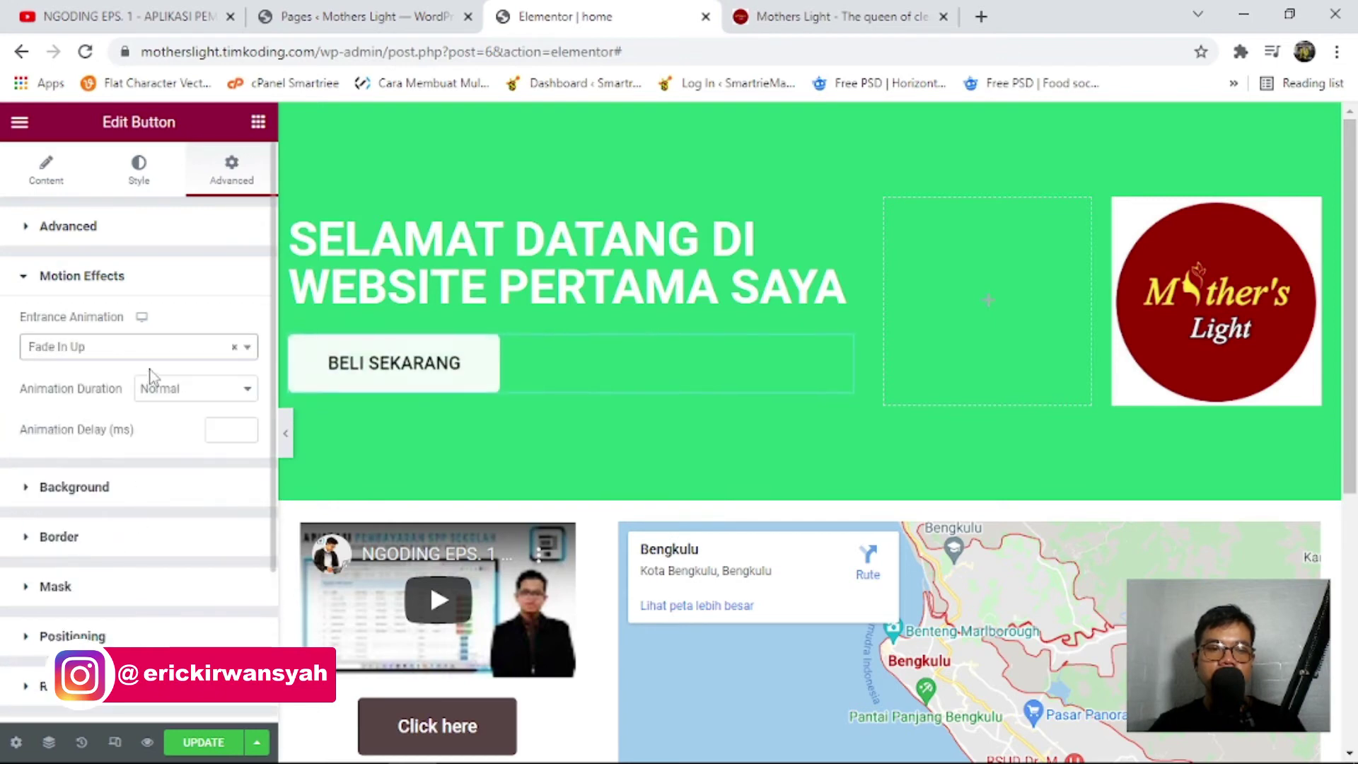
{"action": "left_click", "coordinate": [142, 347]}
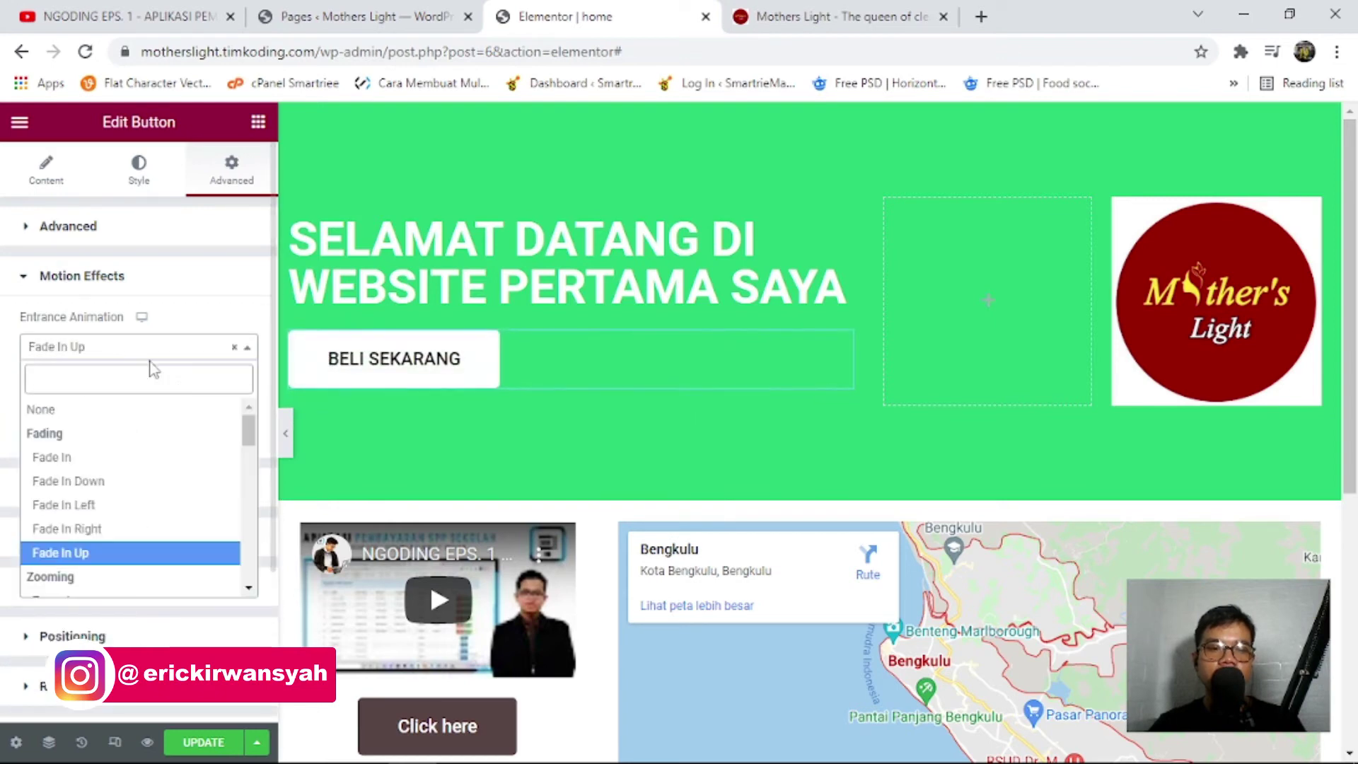
{"action": "left_click", "coordinate": [100, 528]}
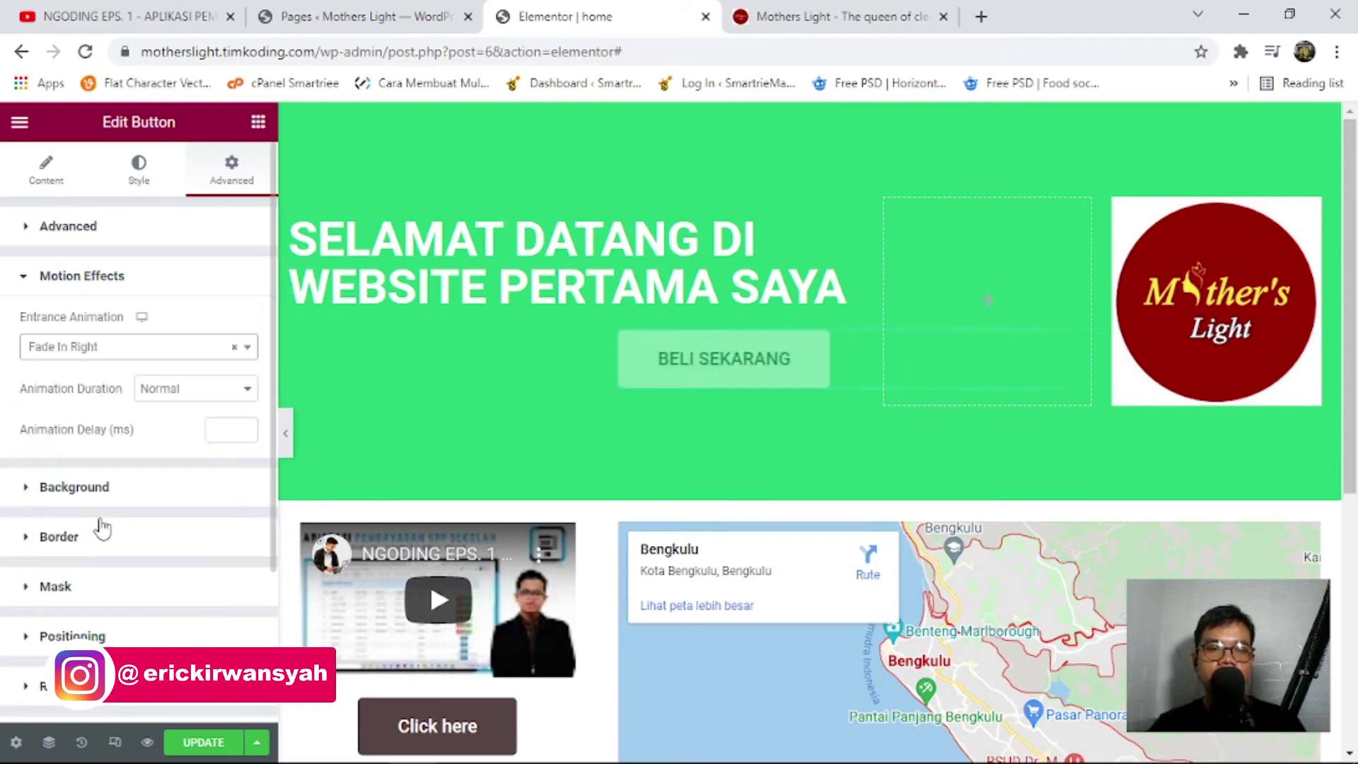
{"action": "left_click", "coordinate": [185, 390]}
{"action": "left_click", "coordinate": [155, 408]}
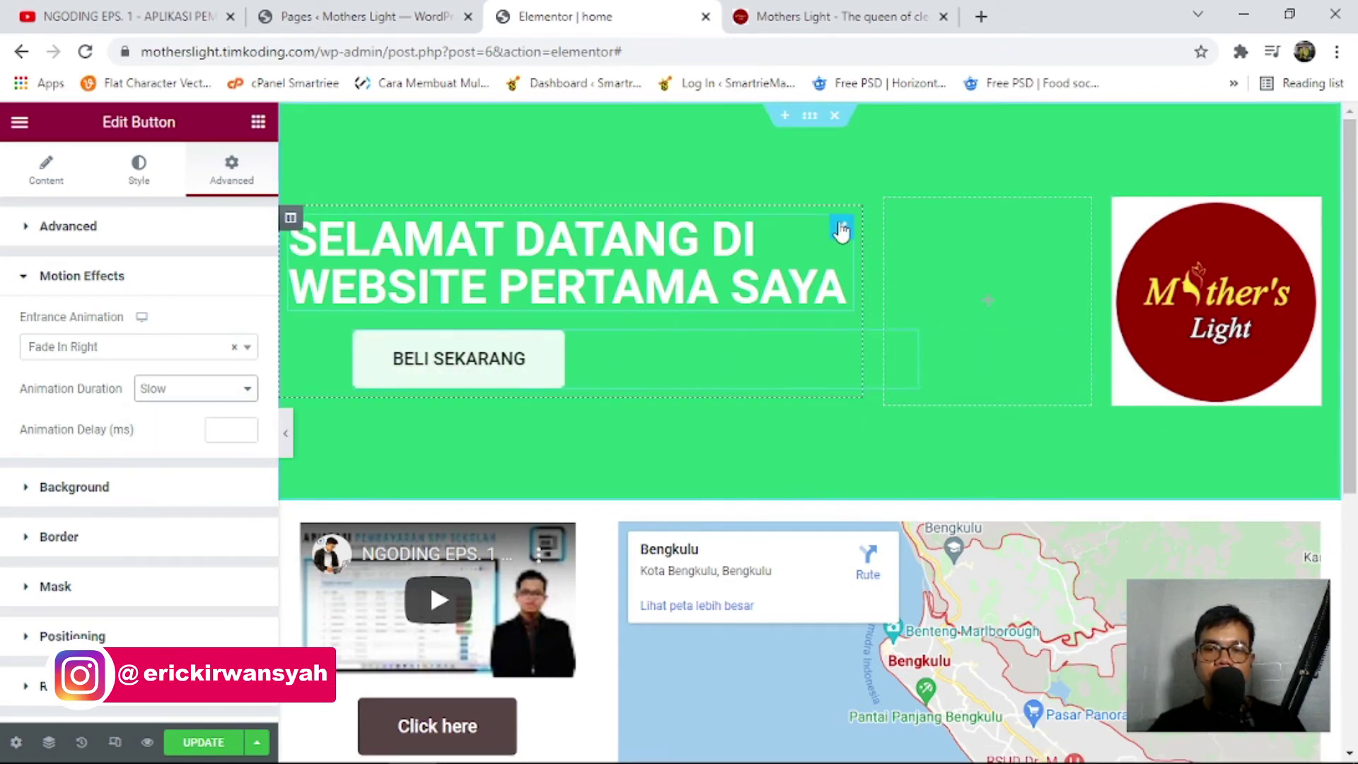
Give the banner's SELAMAT DATANG heading a Fade In Left entrance animation with Slow duration.
{"action": "left_click", "coordinate": [842, 230]}
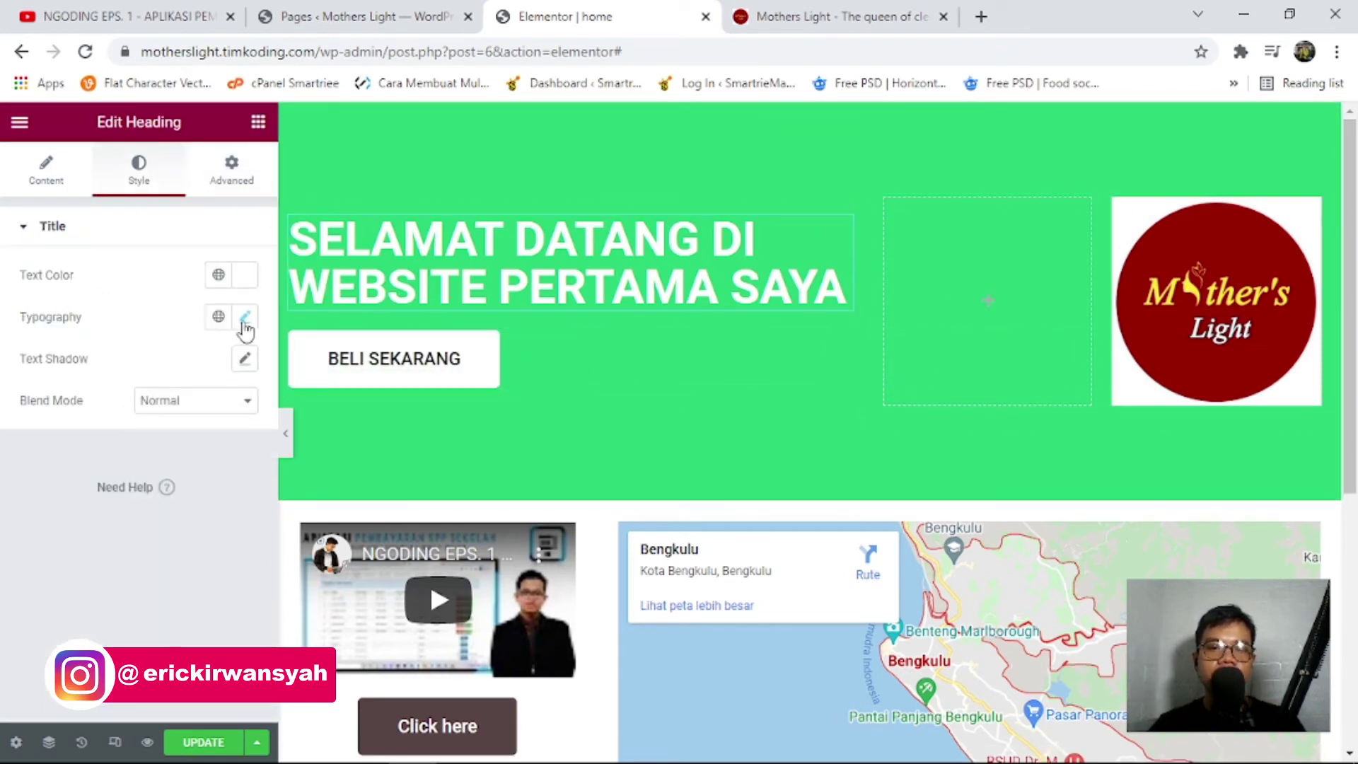
{"action": "left_click", "coordinate": [231, 170]}
{"action": "left_click", "coordinate": [83, 498]}
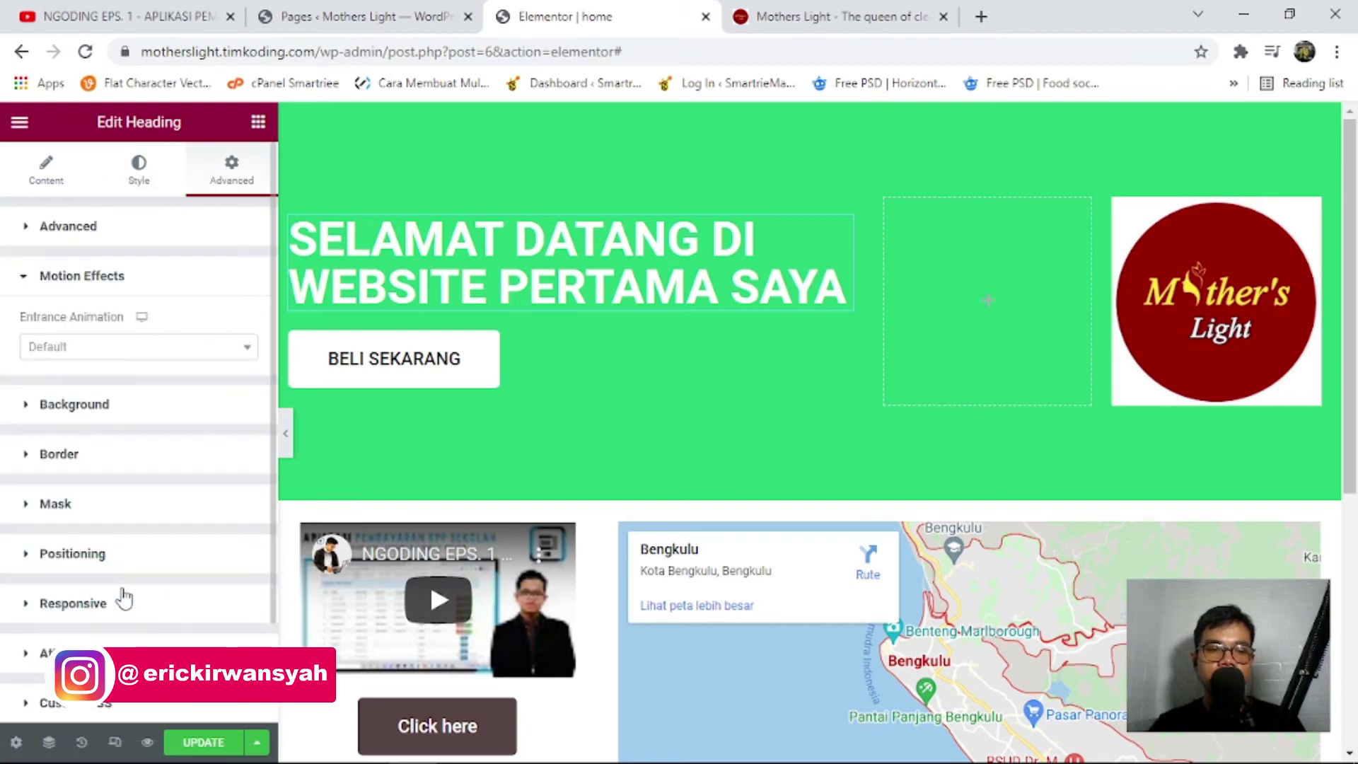
{"action": "left_click", "coordinate": [112, 348]}
{"action": "left_click", "coordinate": [99, 506]}
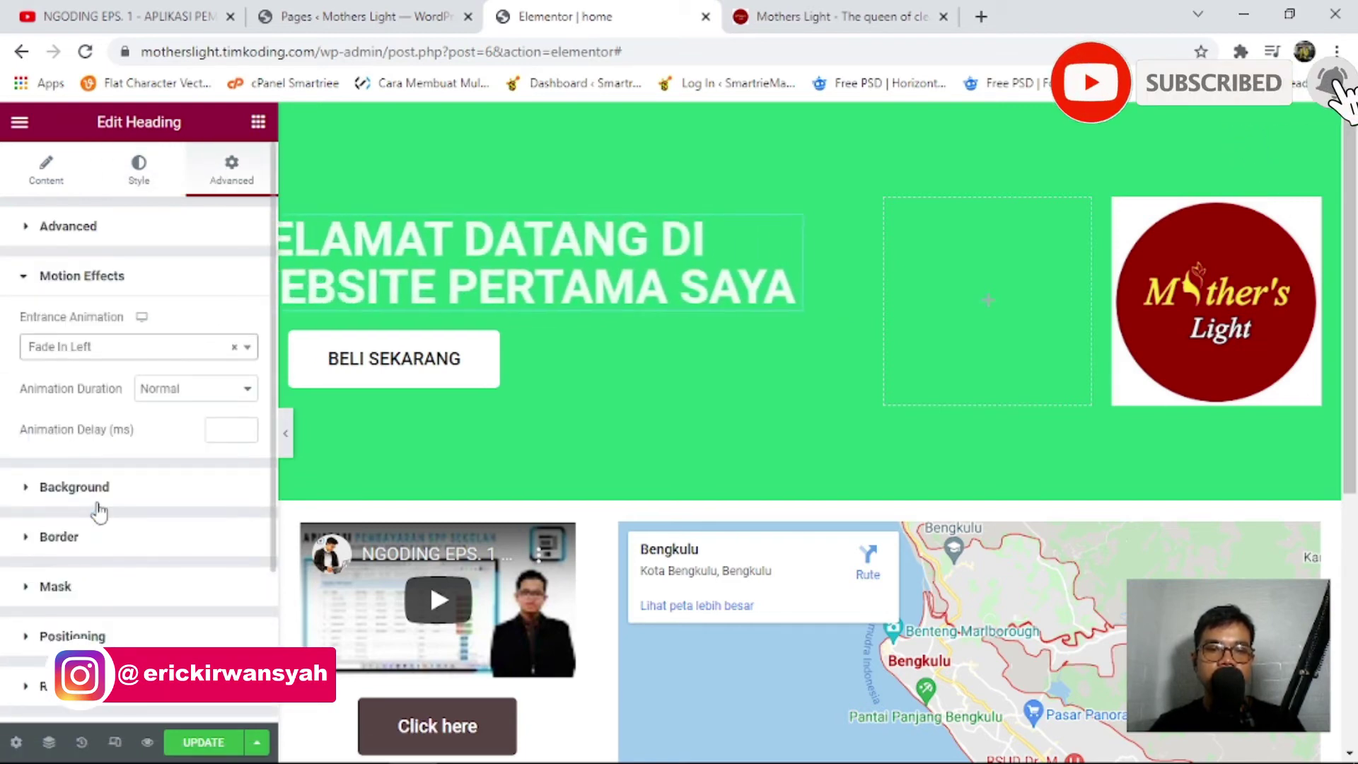
{"action": "left_click", "coordinate": [189, 391]}
{"action": "left_click", "coordinate": [153, 410]}
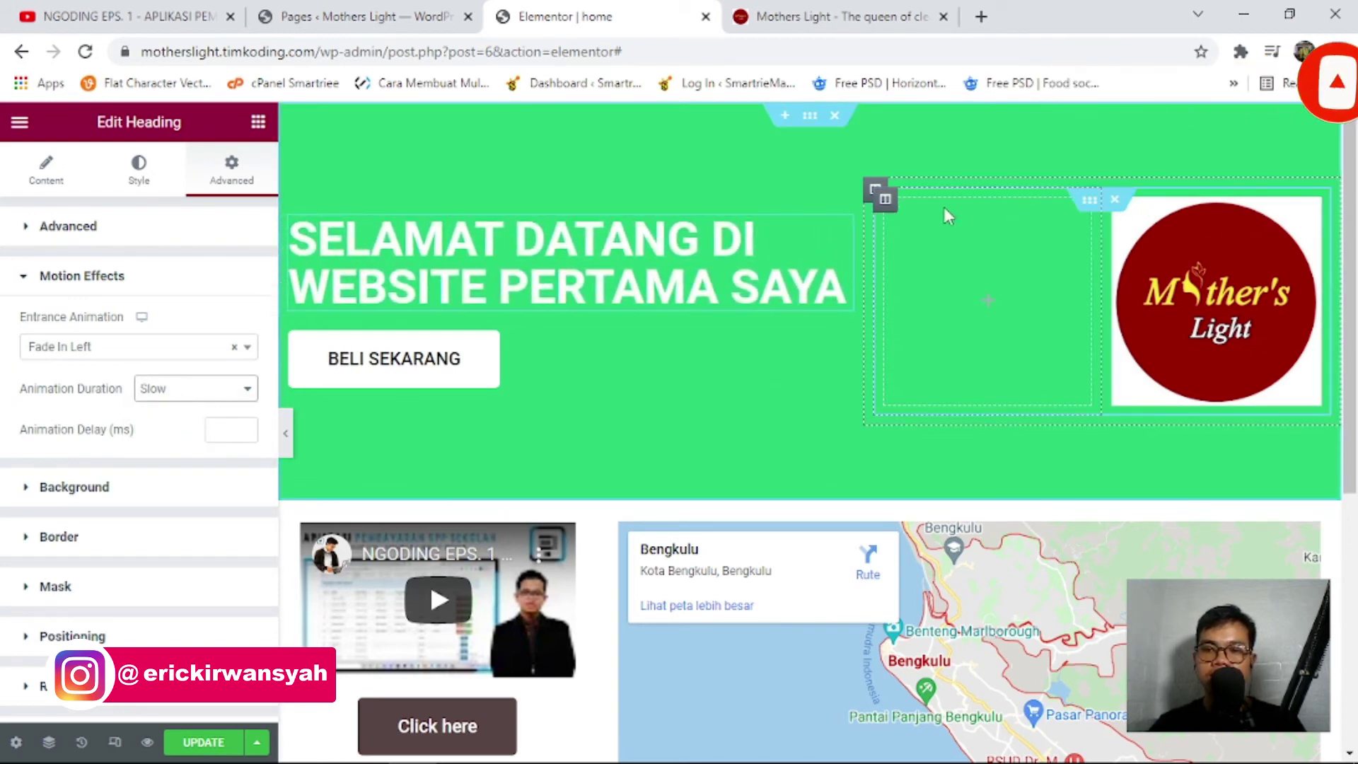
Apply a Fade In Down entrance animation to the empty column beside the logo in the banner.
{"action": "left_click", "coordinate": [876, 190]}
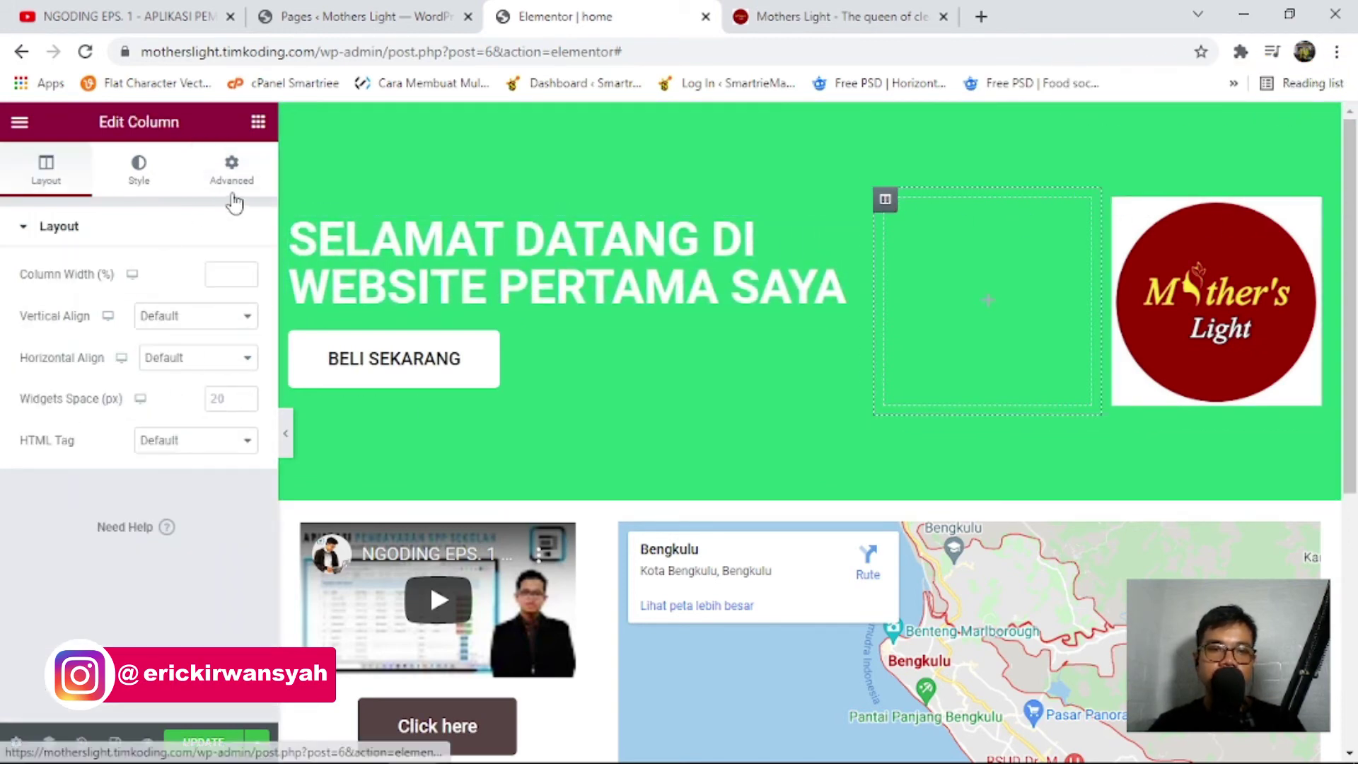
{"action": "left_click", "coordinate": [232, 173]}
{"action": "left_click", "coordinate": [166, 576]}
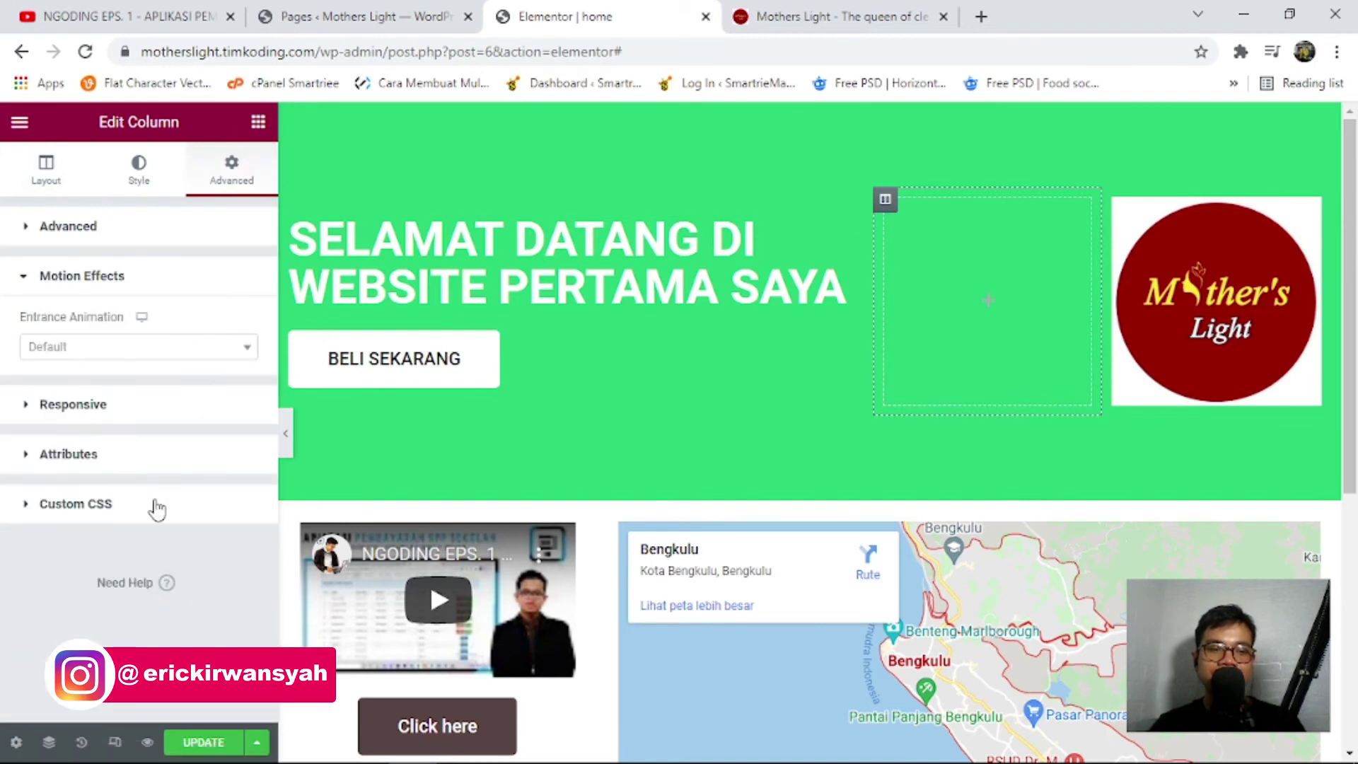
{"action": "left_click", "coordinate": [158, 357]}
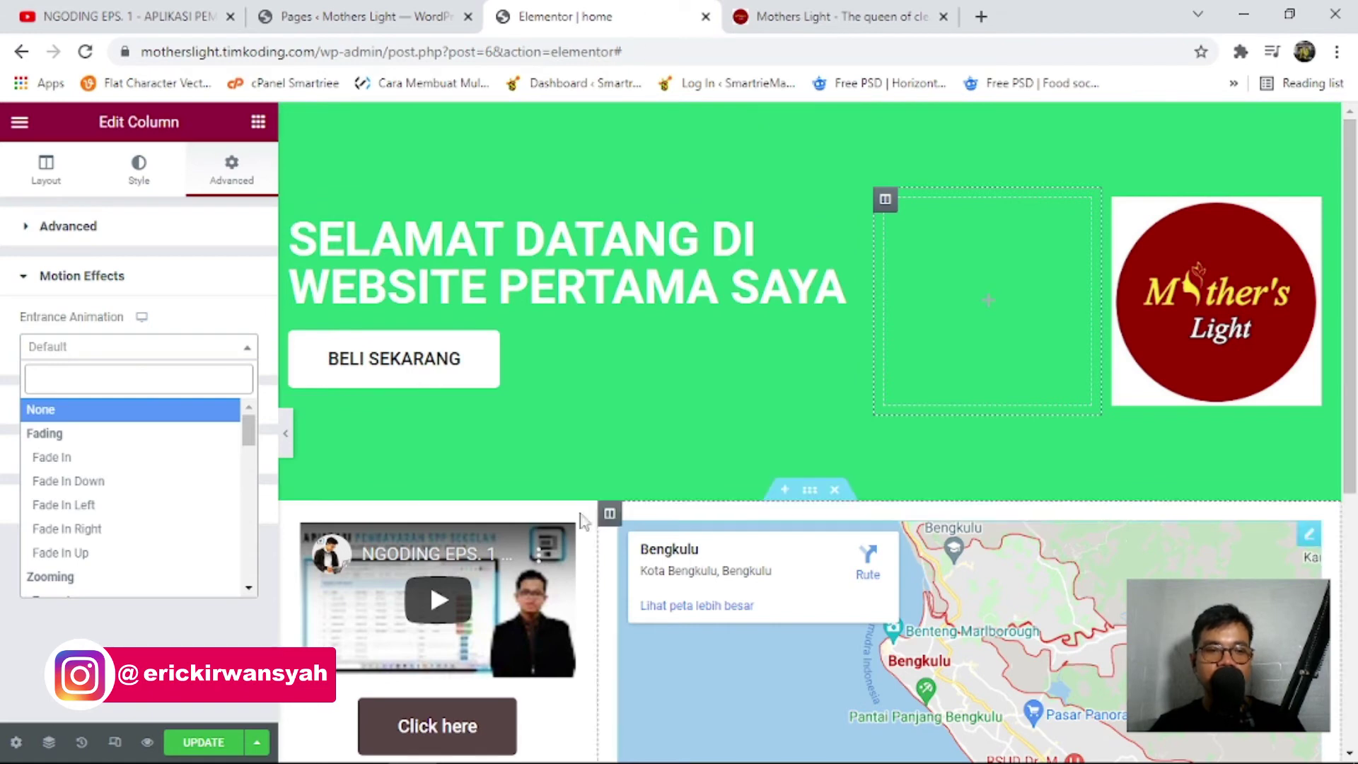
{"action": "left_click", "coordinate": [85, 483]}
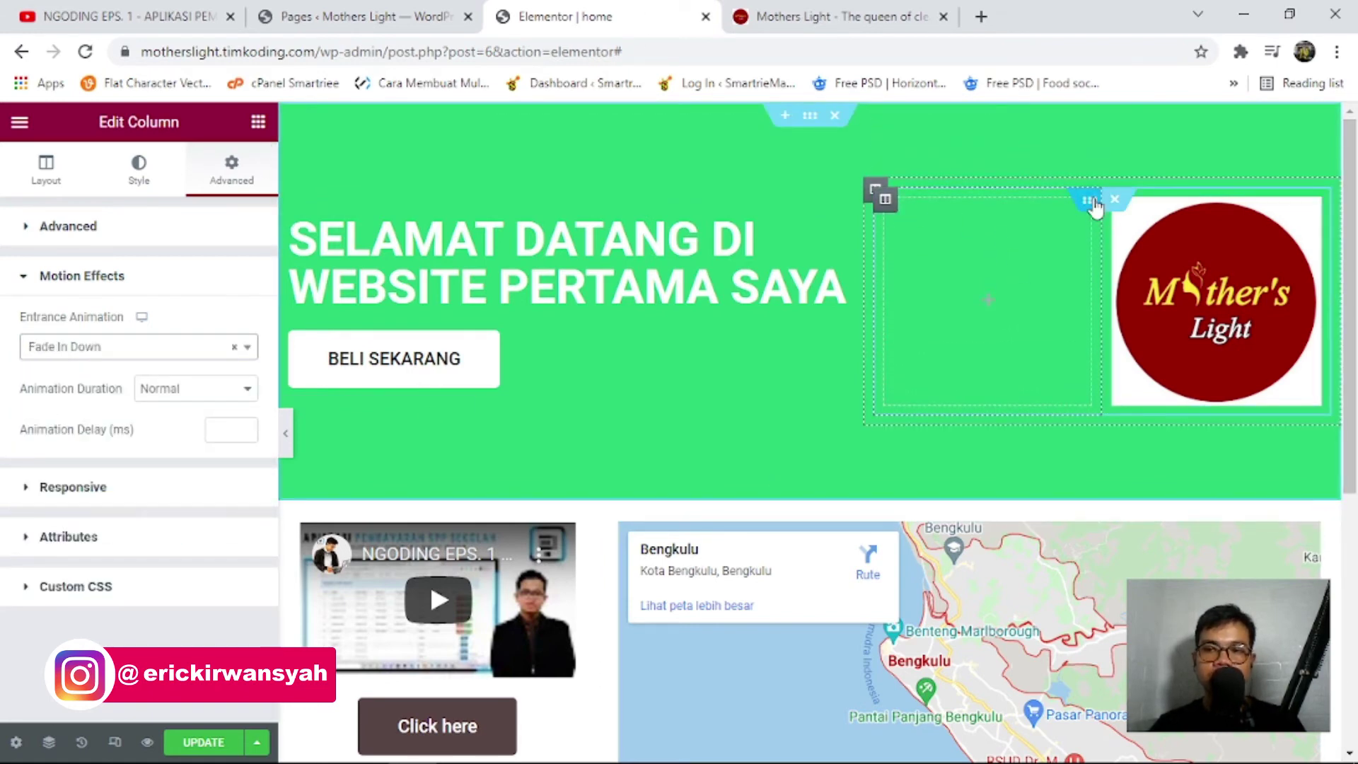
Apply a Fade In Up entrance animation to the banner column holding the Mother's Light logo.
{"action": "left_click", "coordinate": [1115, 203]}
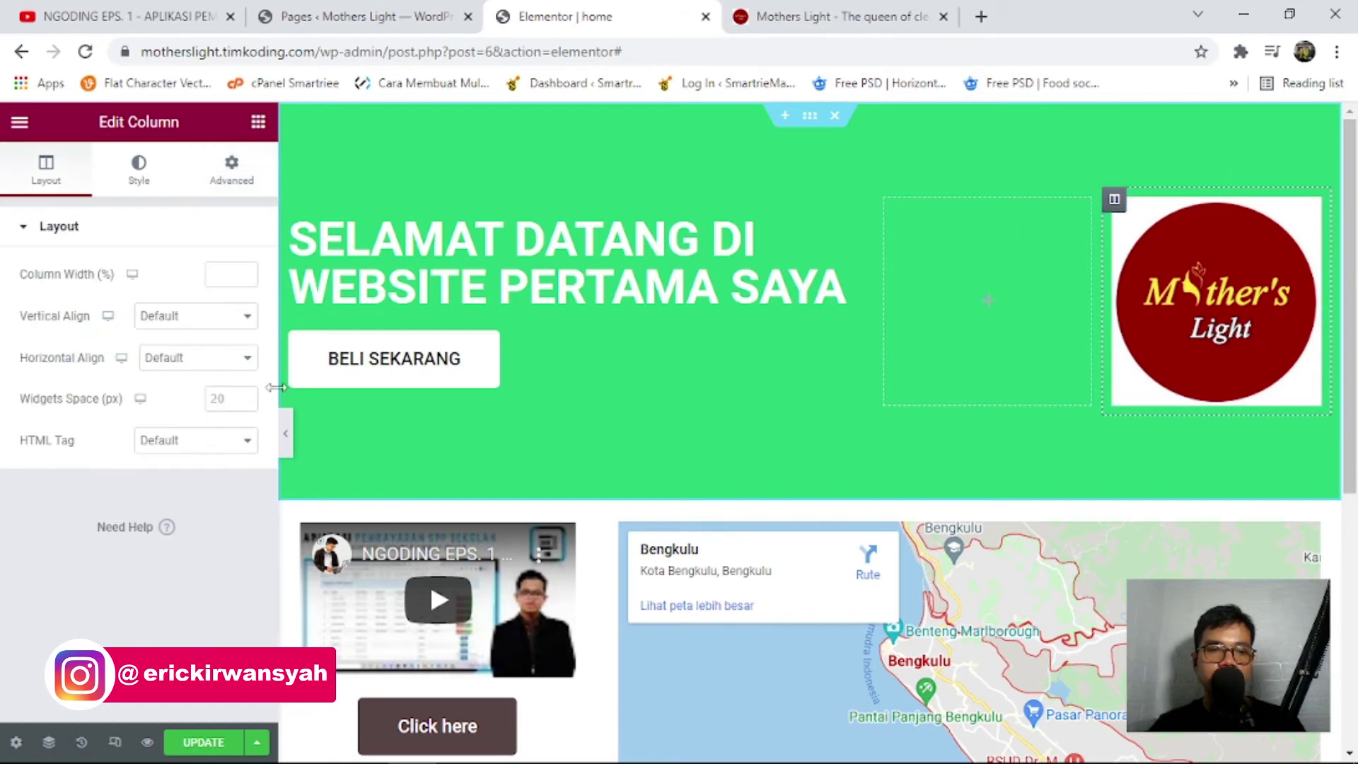
{"action": "left_click", "coordinate": [231, 170]}
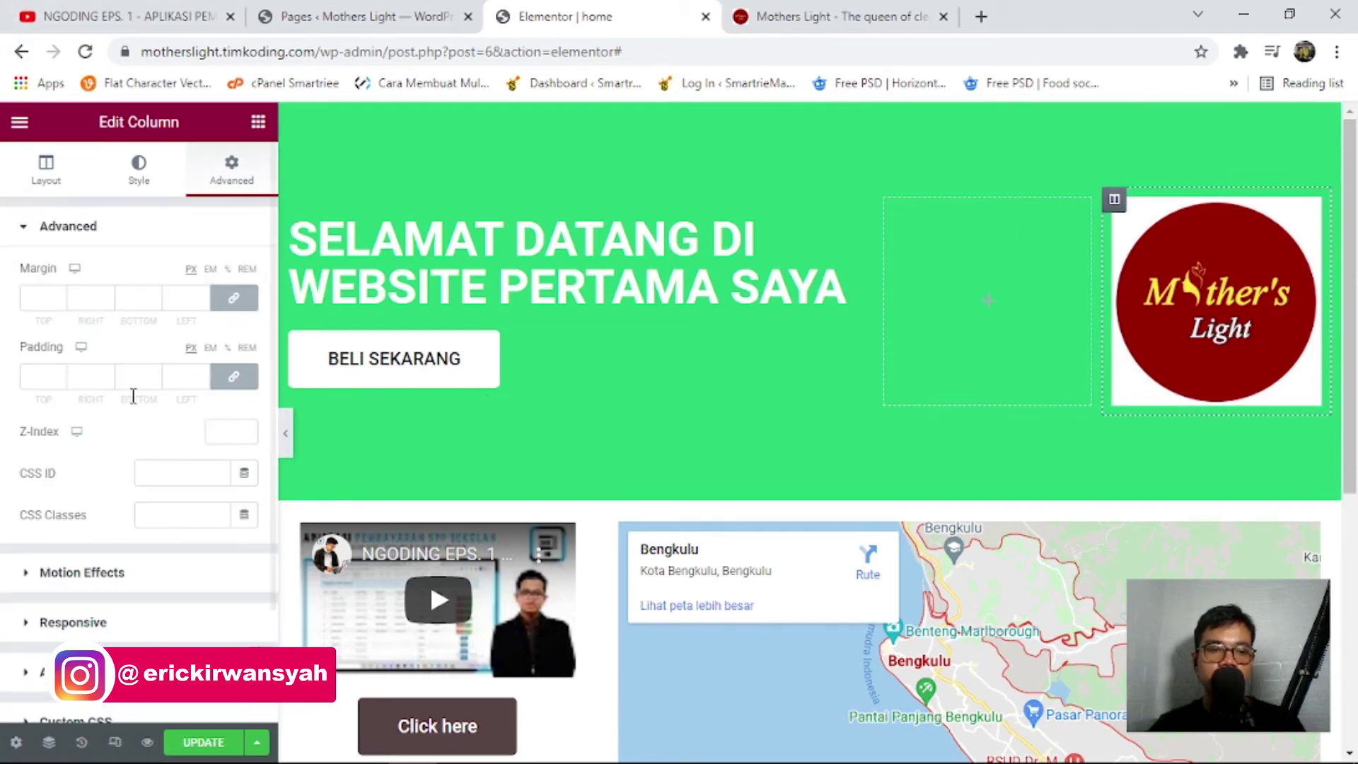
{"action": "left_click", "coordinate": [72, 622]}
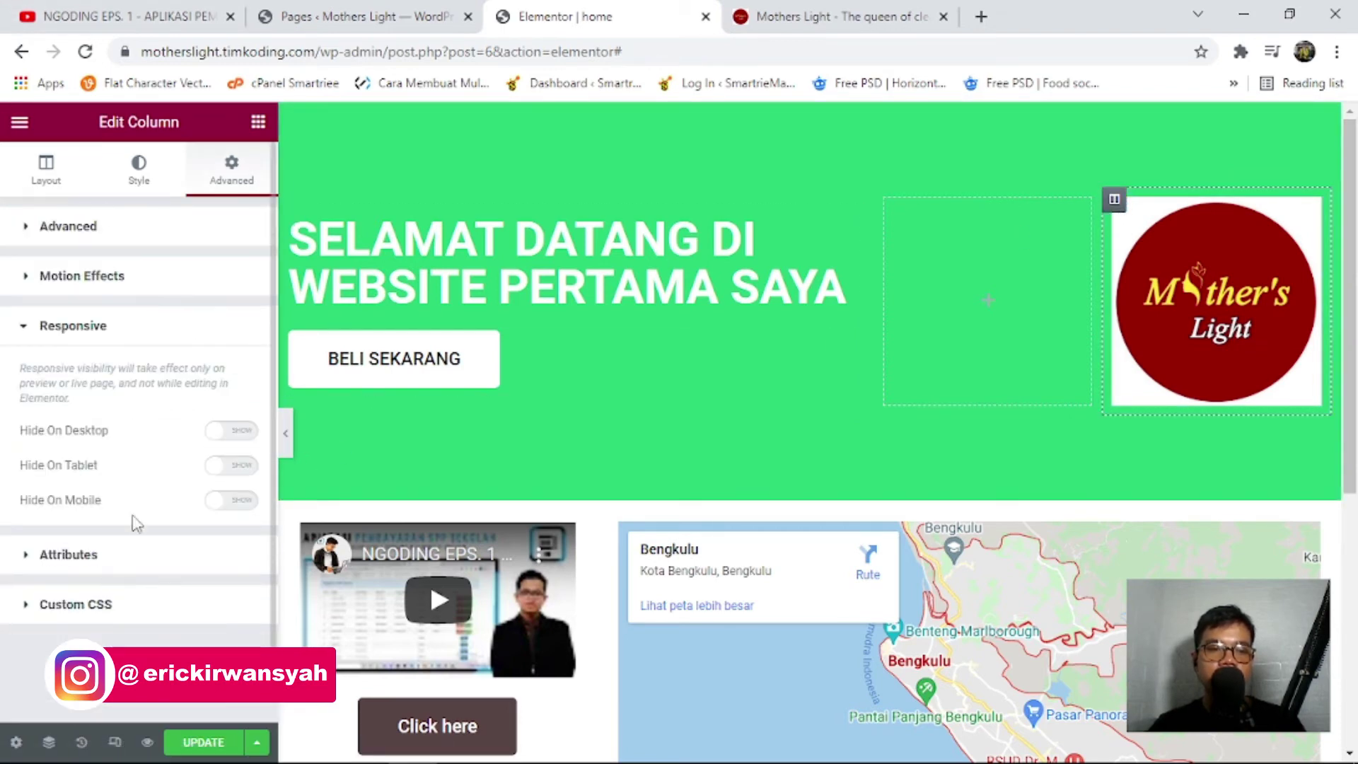
{"action": "left_click", "coordinate": [106, 293]}
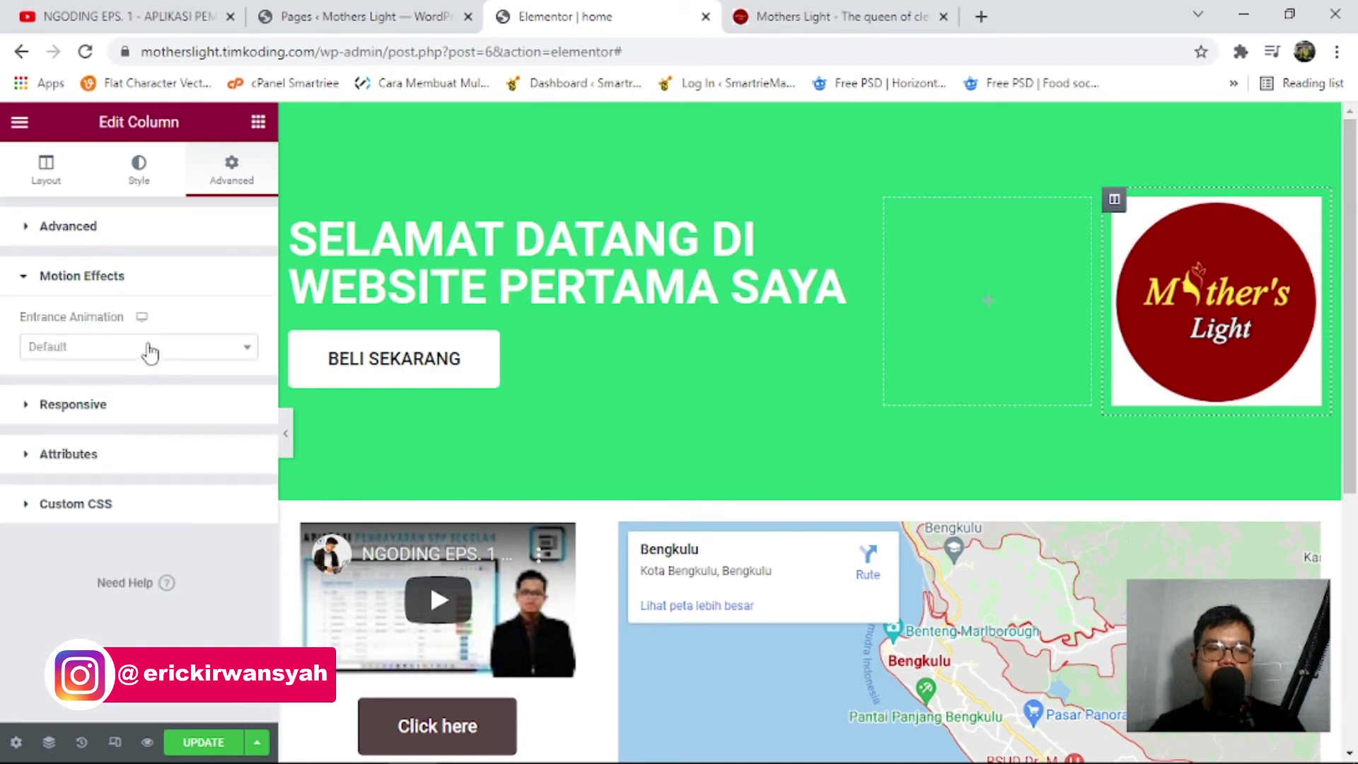
{"action": "left_click", "coordinate": [150, 352]}
{"action": "left_click", "coordinate": [84, 553]}
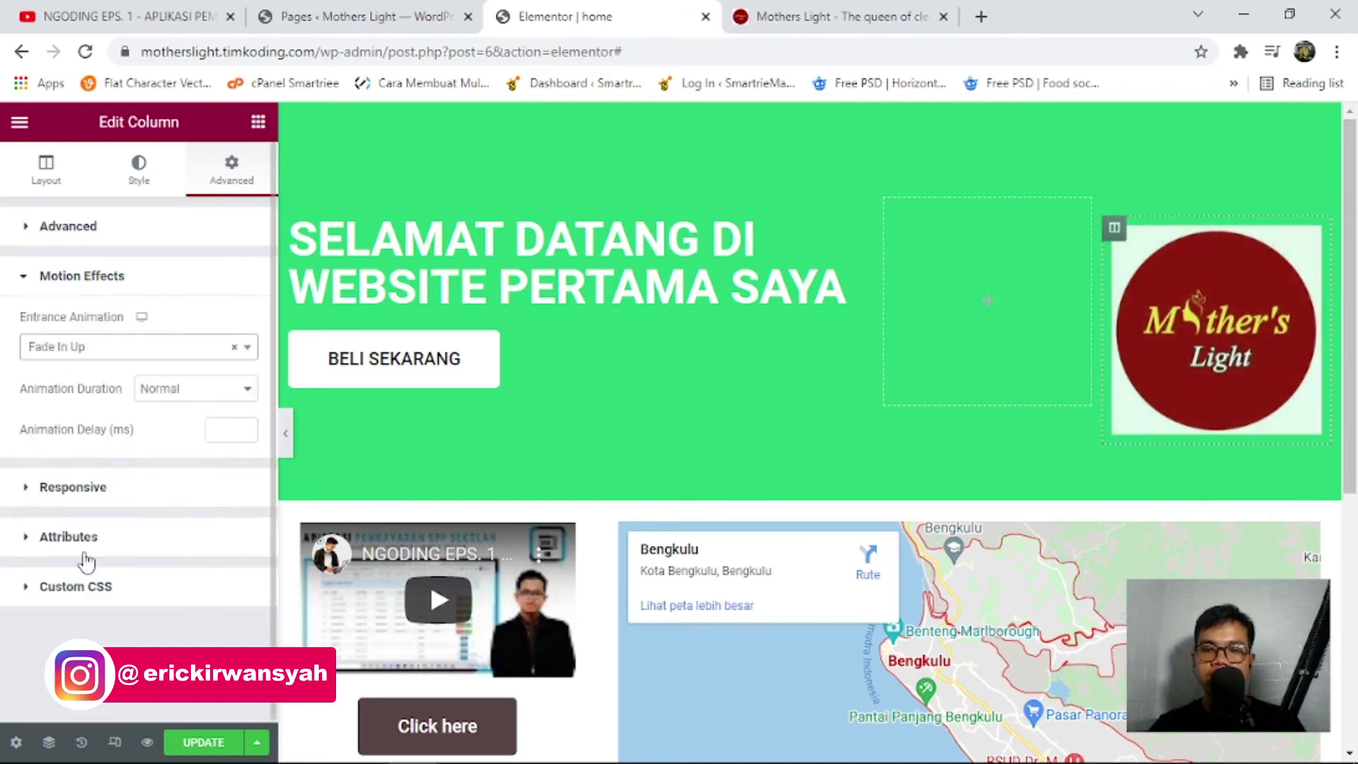
Update the home page and review the banner, video and map entrance animations in the live preview.
{"action": "left_click", "coordinate": [203, 742]}
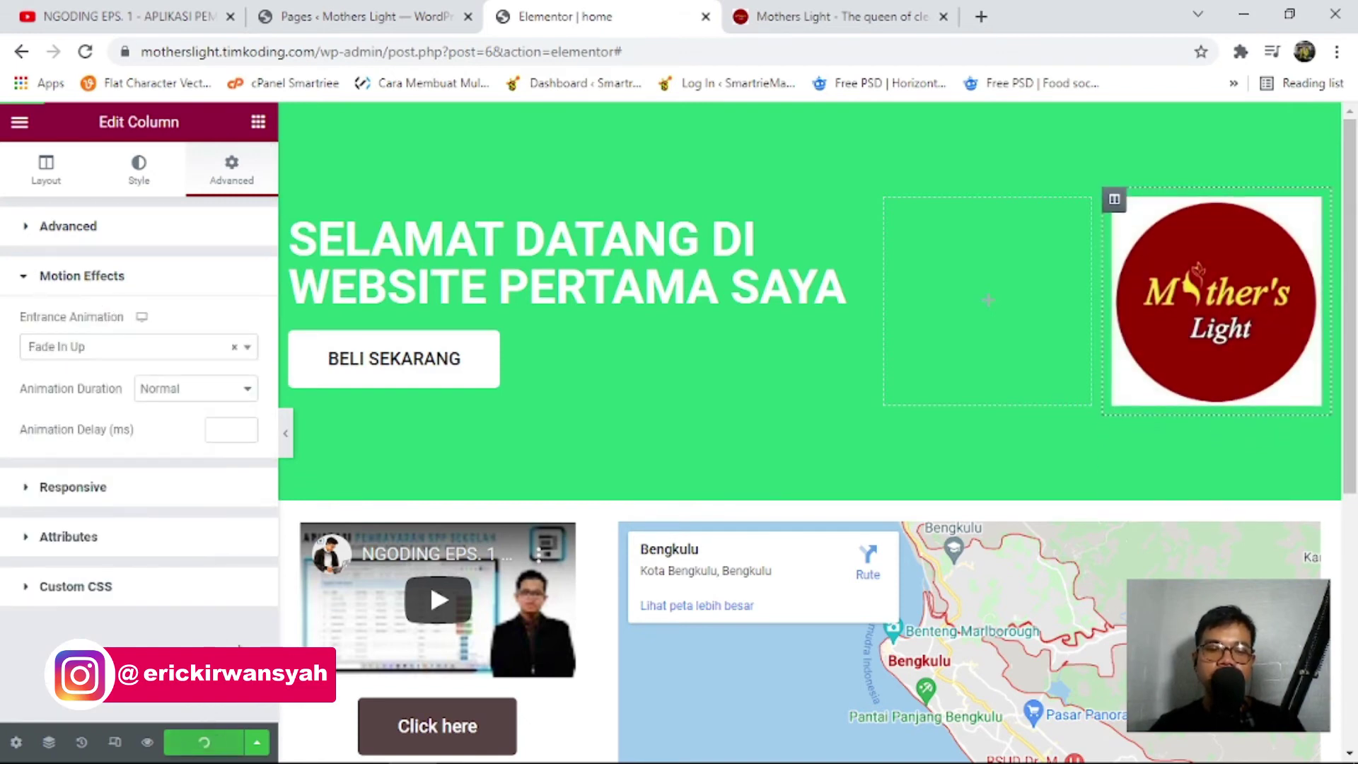
{"action": "left_click", "coordinate": [815, 13]}
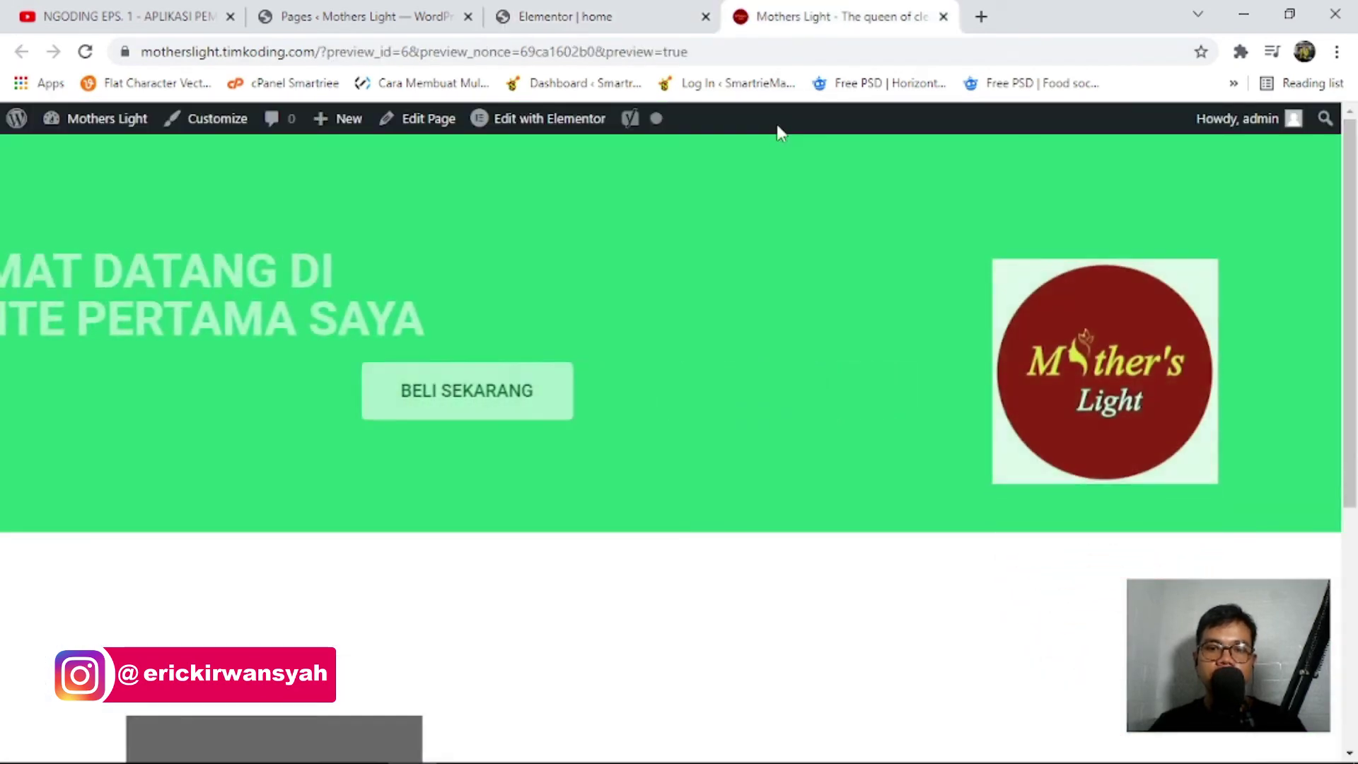
{"action": "scroll", "coordinate": [778, 184], "scroll_direction": "down", "scroll_amount": 3}
{"action": "scroll", "coordinate": [778, 184], "scroll_direction": "up", "scroll_amount": 3}
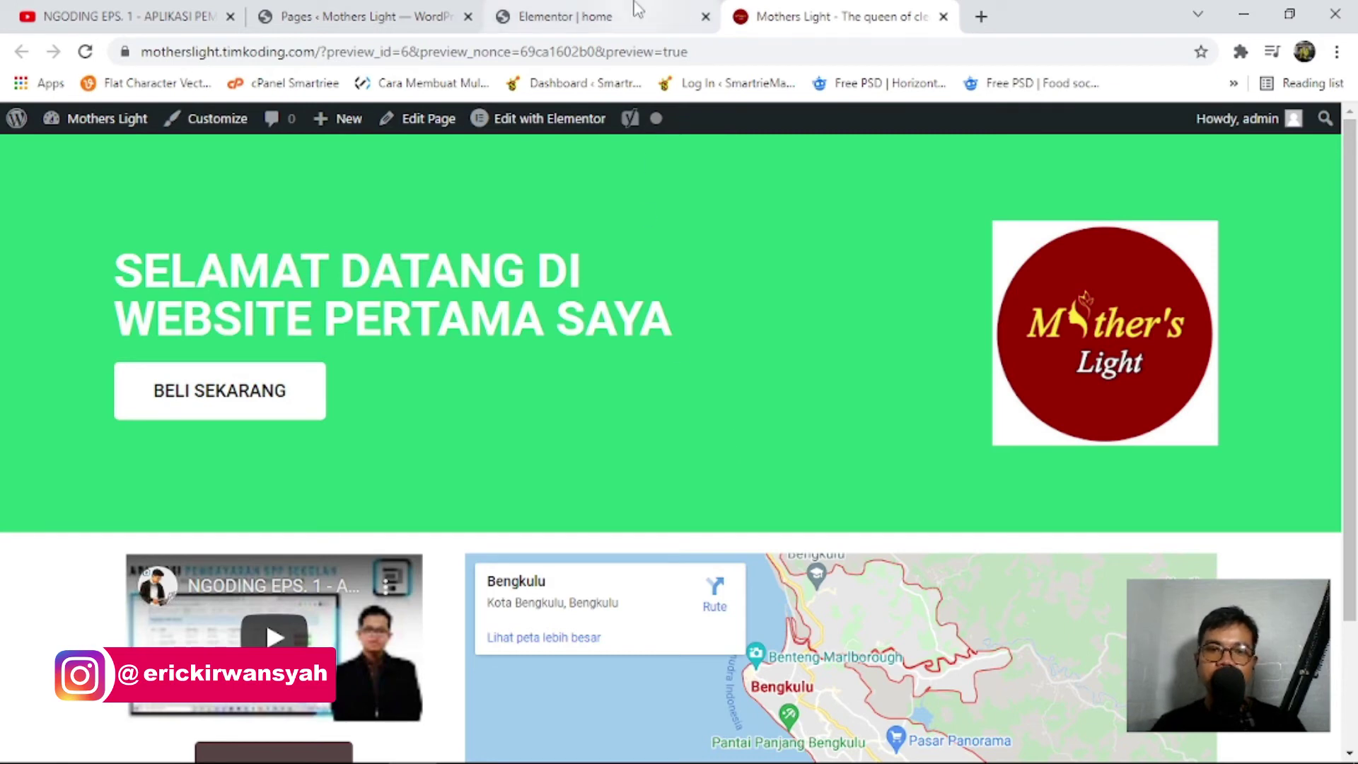
Shrink the browser window to check the previewed page's layout at phone width, then restore the full-size window.
{"action": "left_click", "coordinate": [1288, 14]}
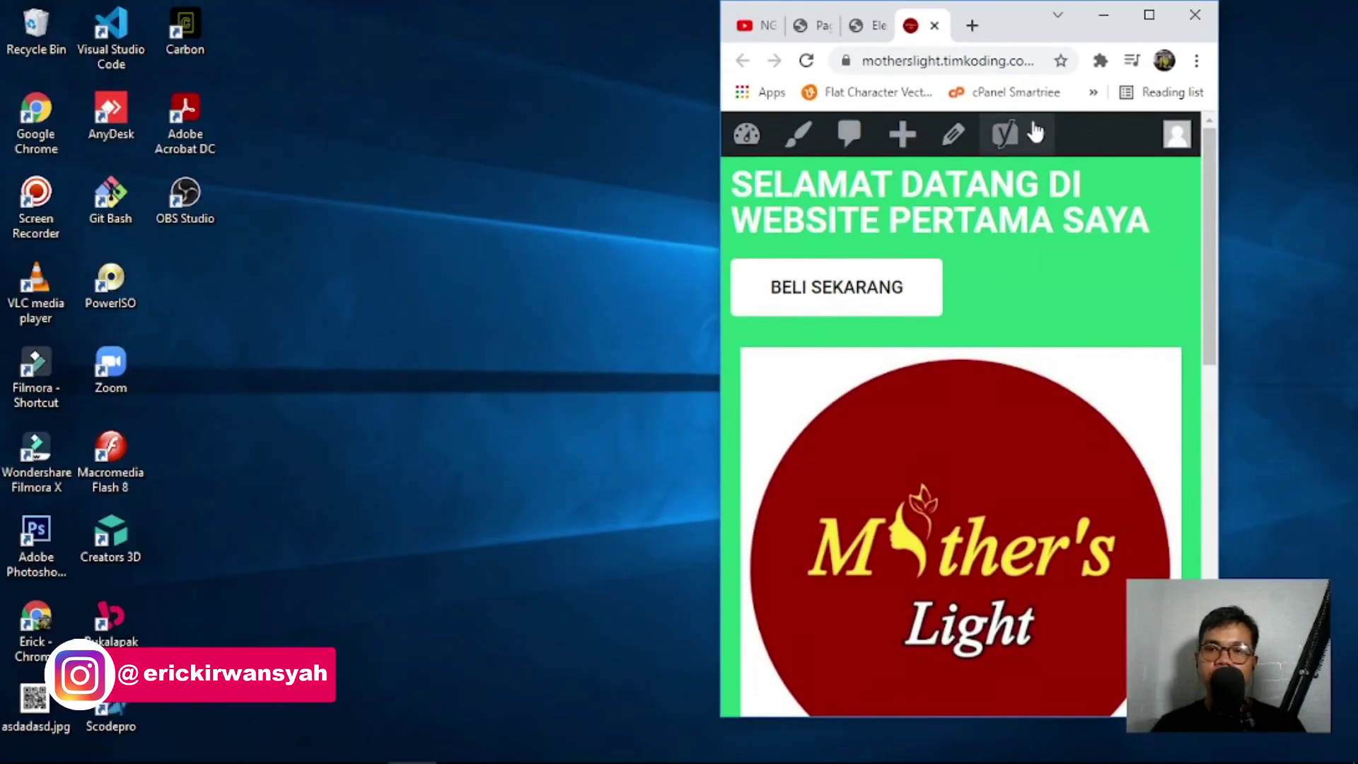
{"action": "left_click_drag", "start_coordinate": [1004, 25], "coordinate": [758, 41]}
{"action": "scroll", "coordinate": [733, 354], "scroll_direction": "down", "scroll_amount": 10}
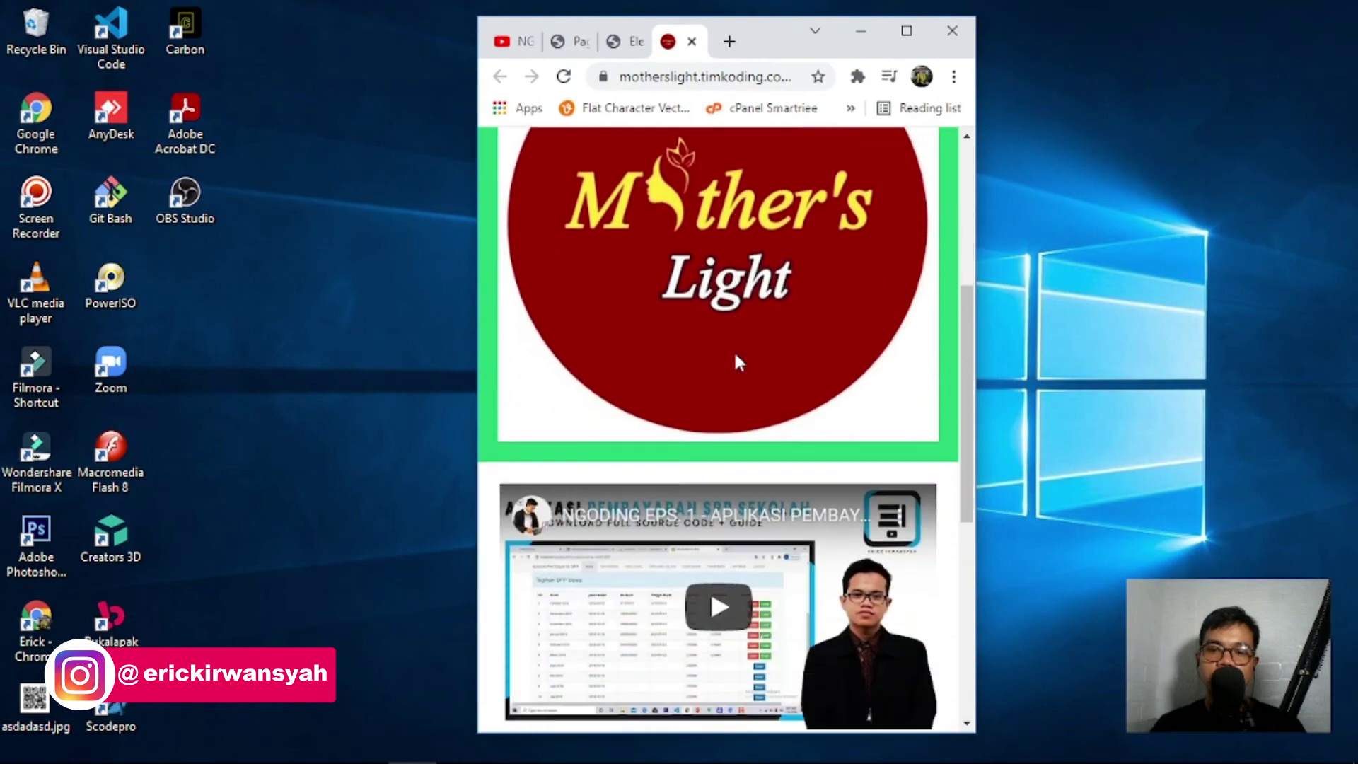
{"action": "scroll", "coordinate": [735, 360], "scroll_direction": "up", "scroll_amount": 5}
{"action": "scroll", "coordinate": [735, 357], "scroll_direction": "down", "scroll_amount": 5}
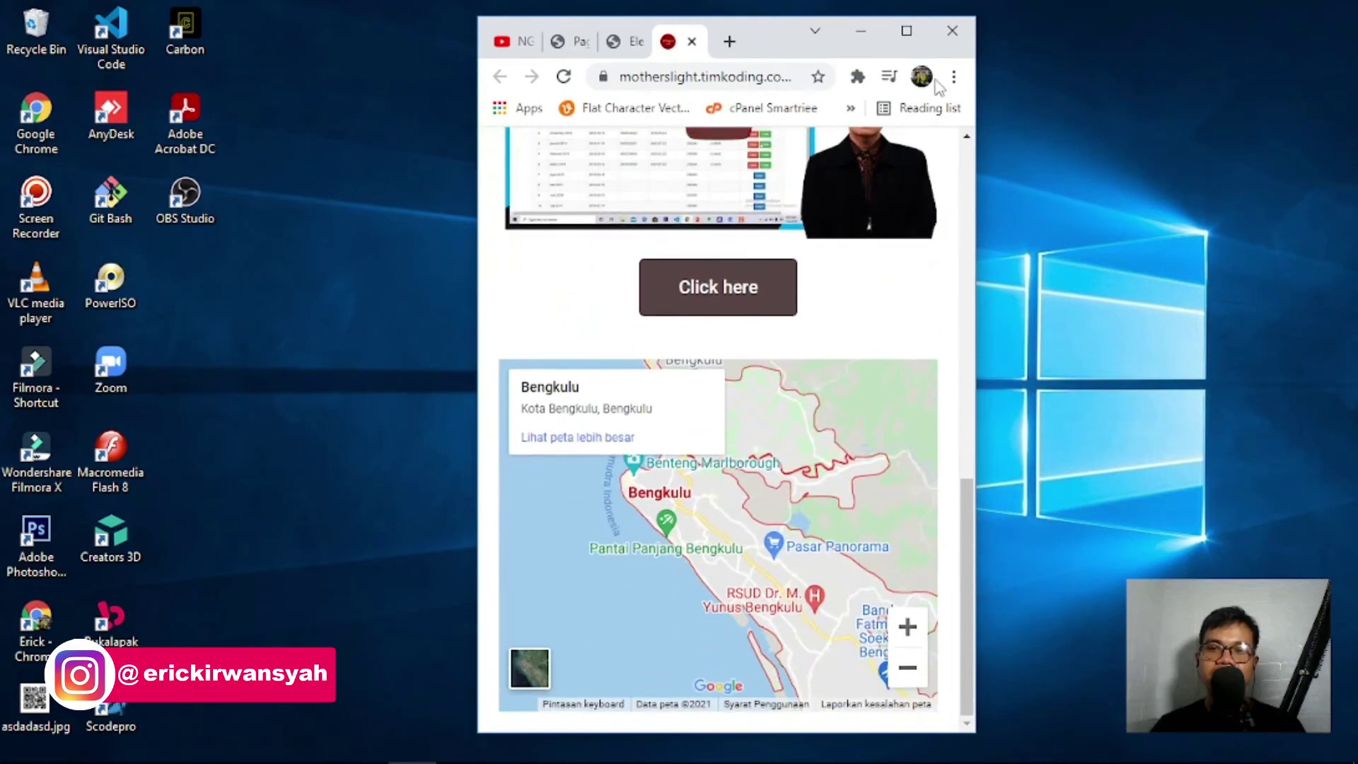
{"action": "left_click", "coordinate": [906, 31]}
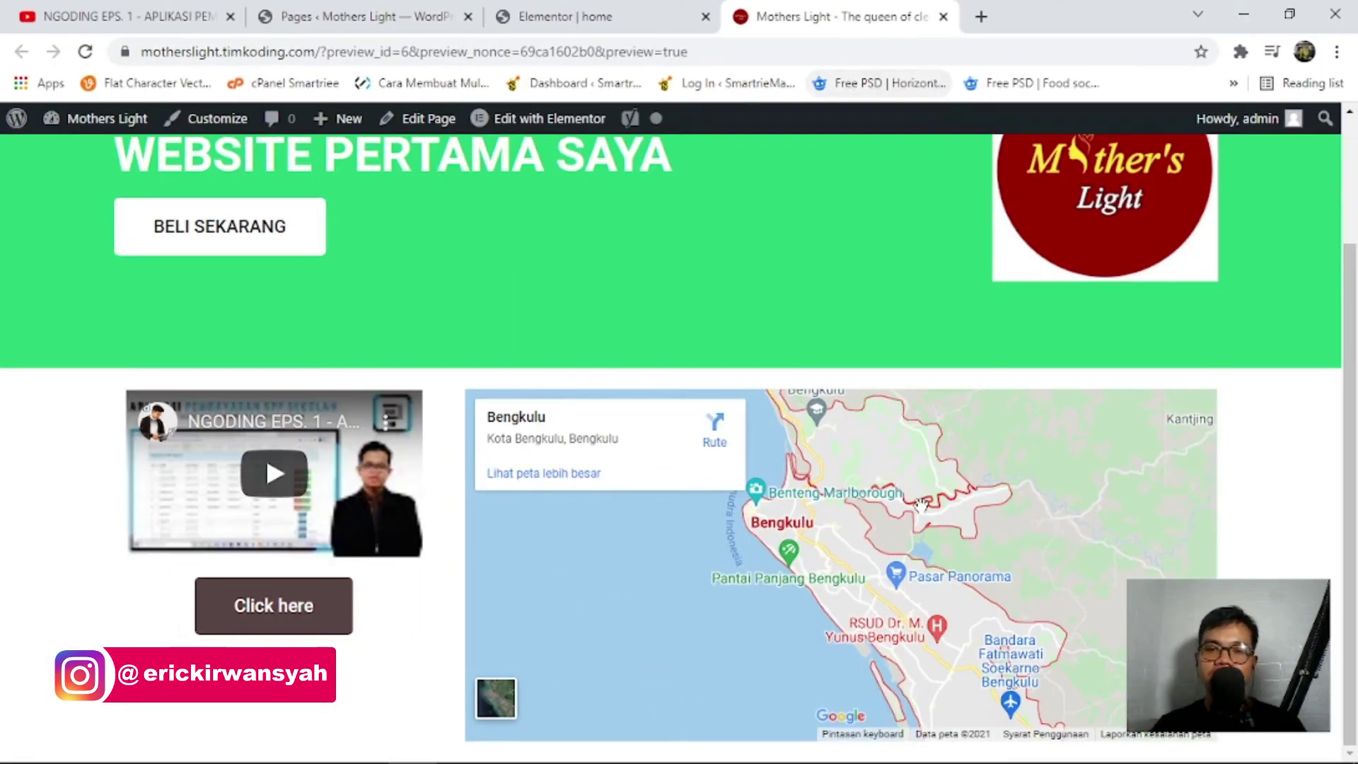
{"action": "scroll", "coordinate": [921, 505], "scroll_direction": "up", "scroll_amount": 2}
Return to the Elementor editor and set the BELI SEKARANG button's alignment to justified in the mobile responsive view.
{"action": "left_click", "coordinate": [715, 20]}
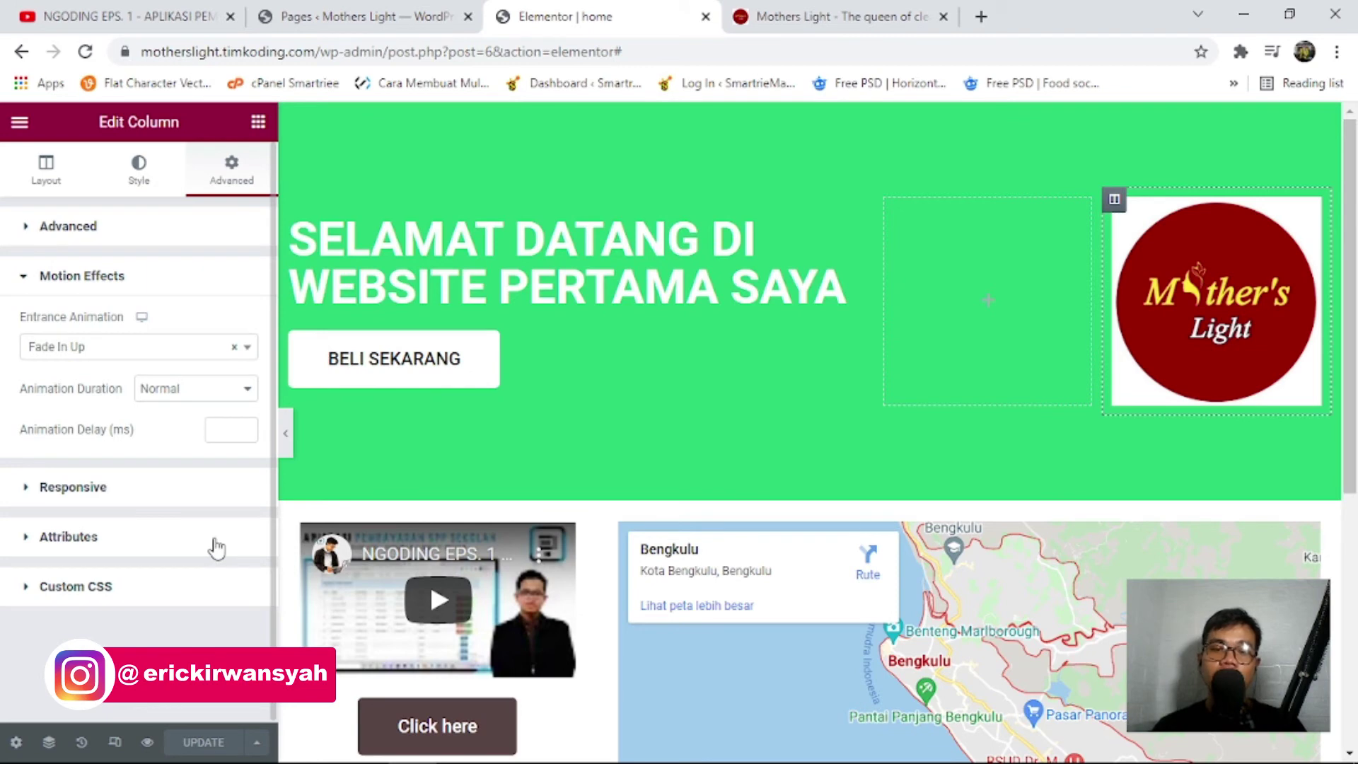
{"action": "left_click", "coordinate": [114, 744]}
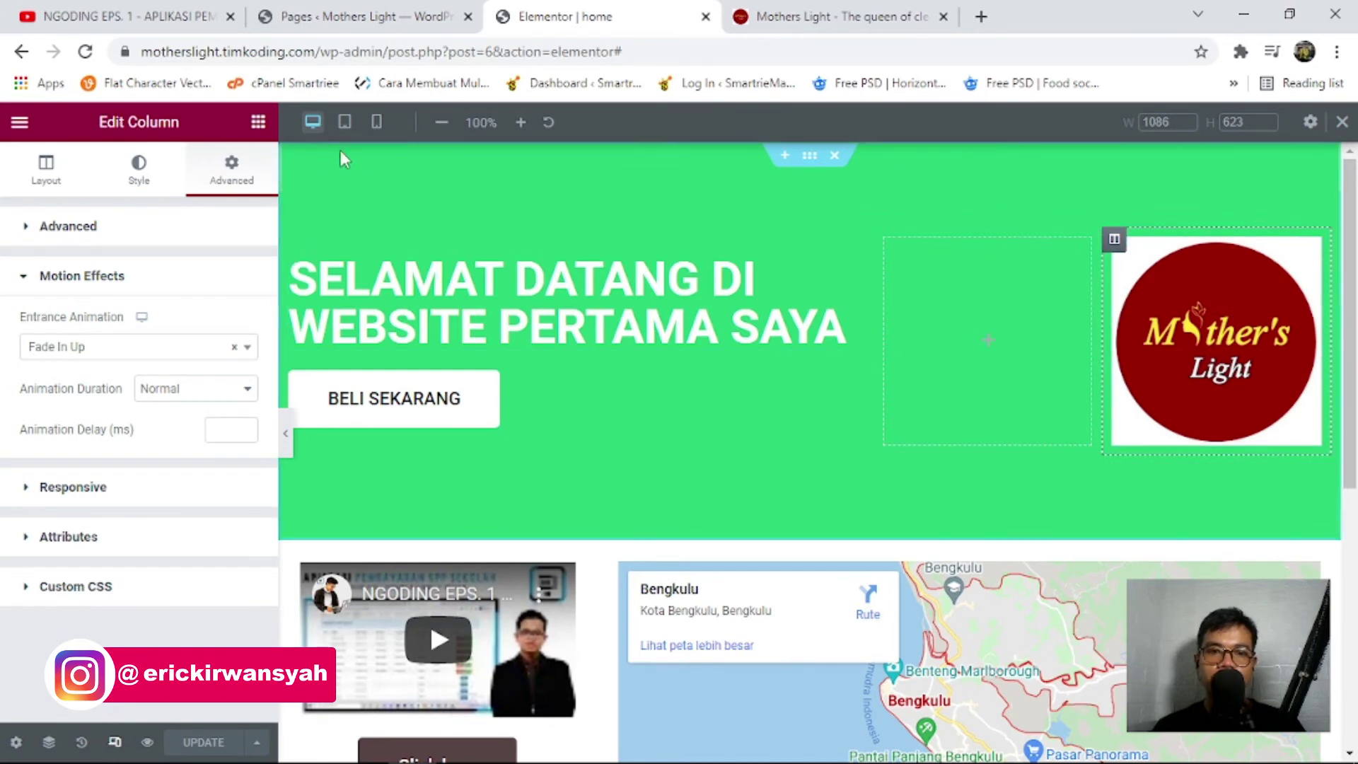
{"action": "left_click", "coordinate": [344, 122]}
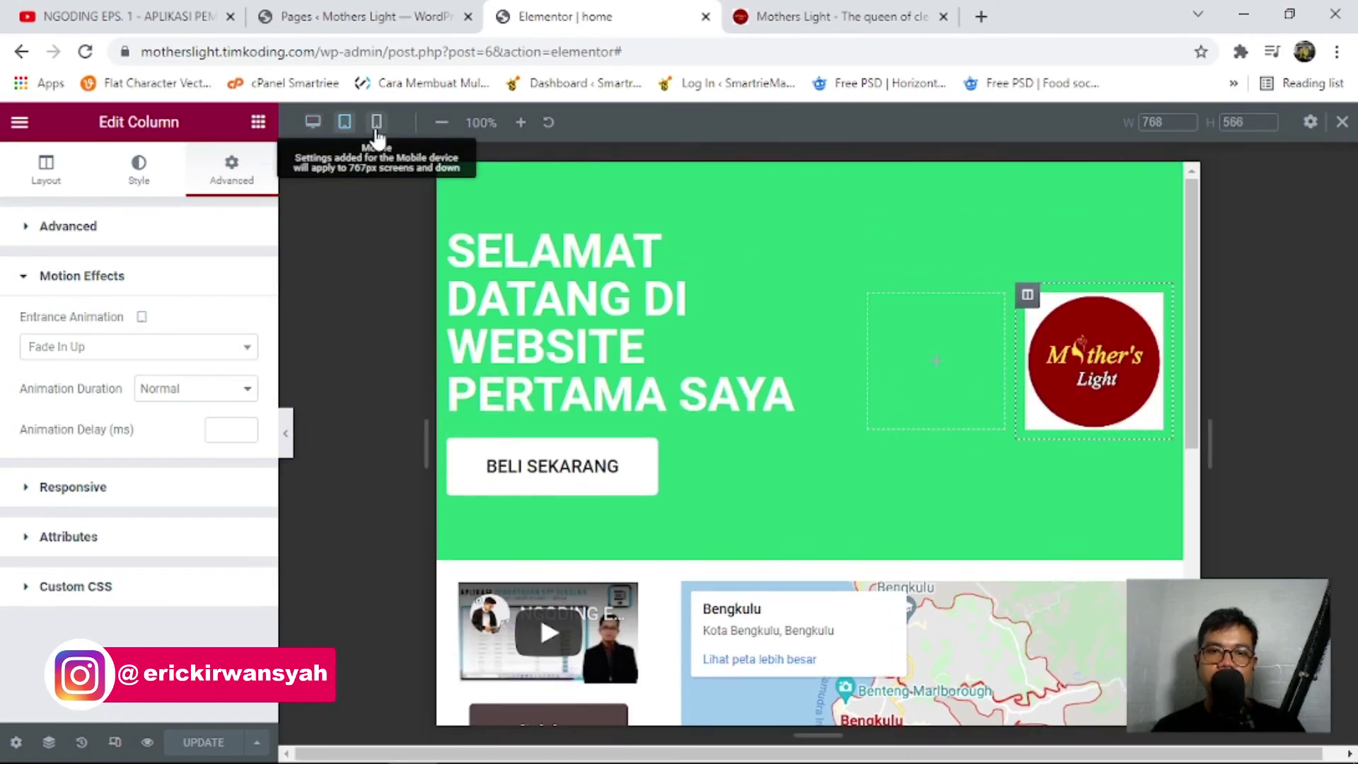
{"action": "left_click", "coordinate": [377, 123]}
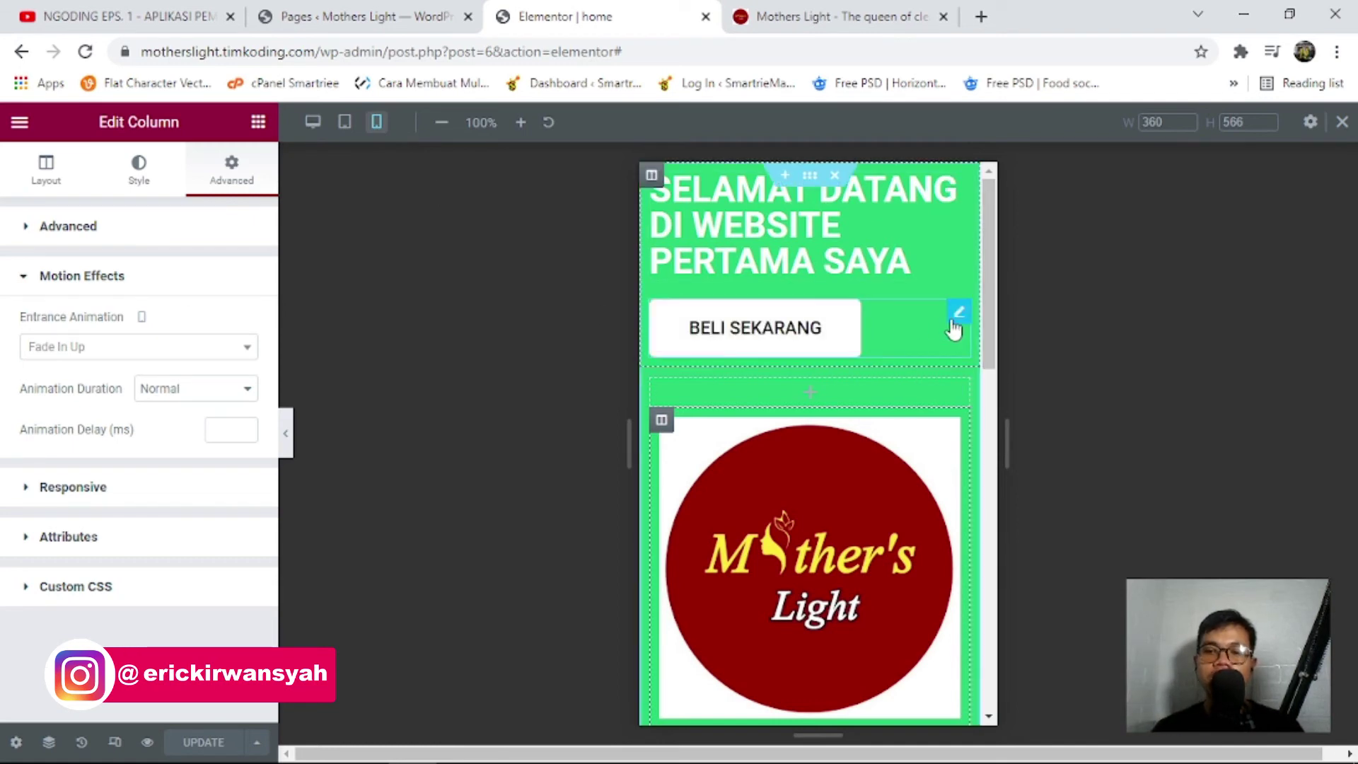
{"action": "left_click", "coordinate": [955, 329]}
{"action": "left_click", "coordinate": [46, 171]}
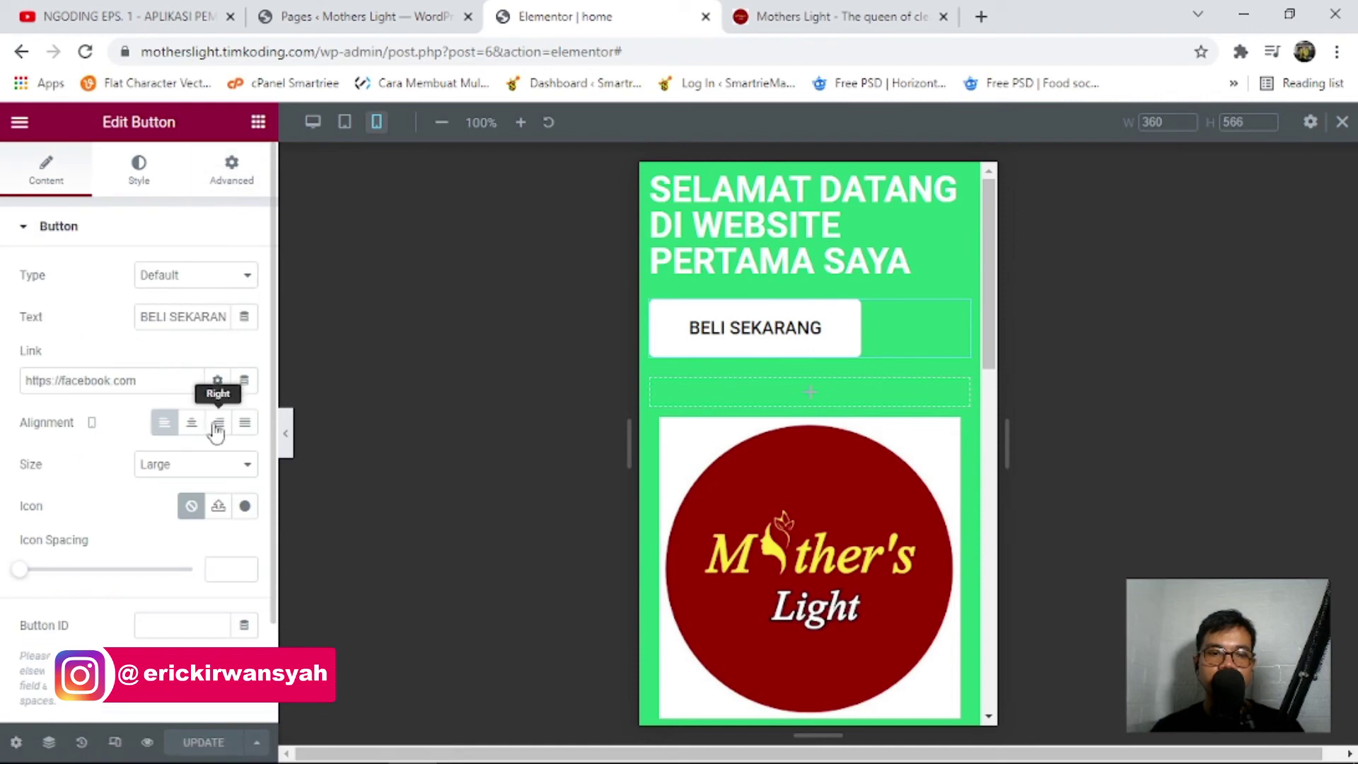
{"action": "left_click", "coordinate": [241, 424]}
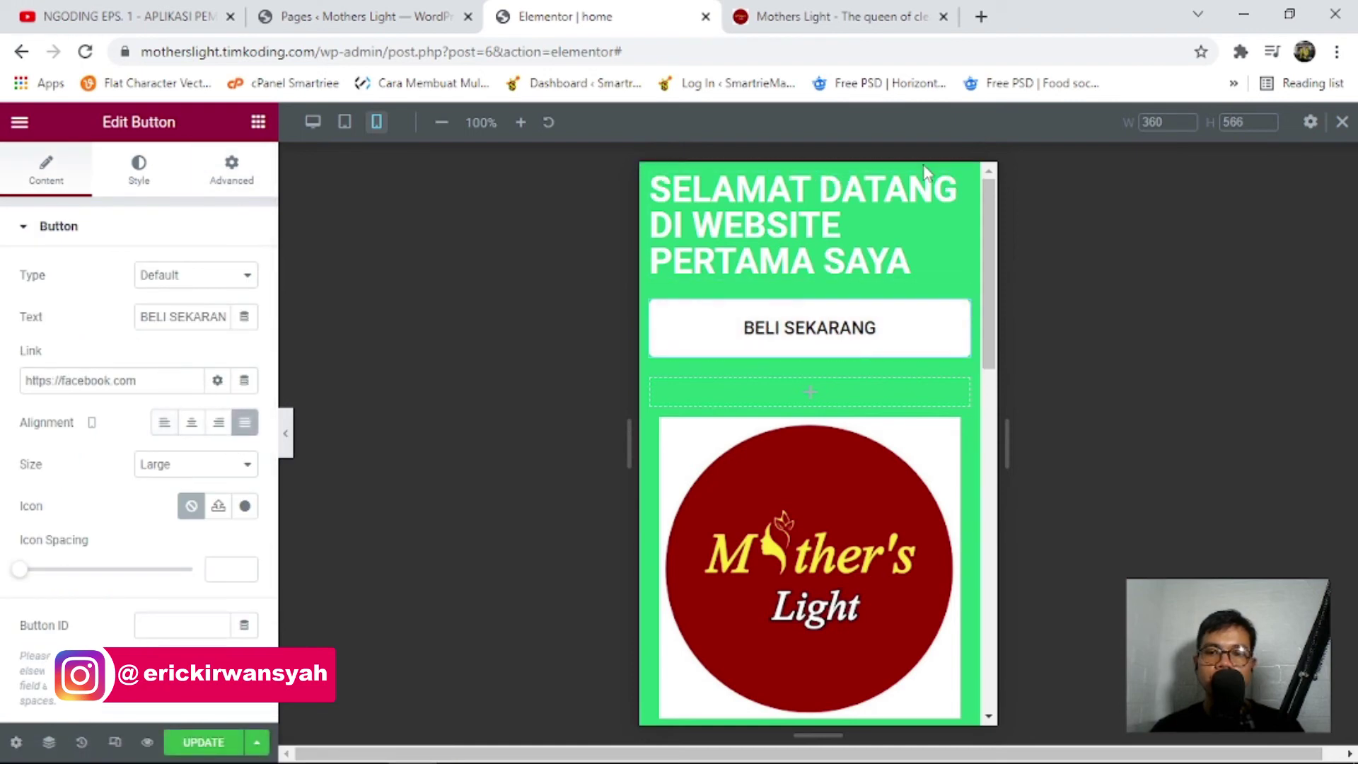
Center the banner's SELAMAT DATANG heading for mobile.
{"action": "left_click", "coordinate": [920, 206]}
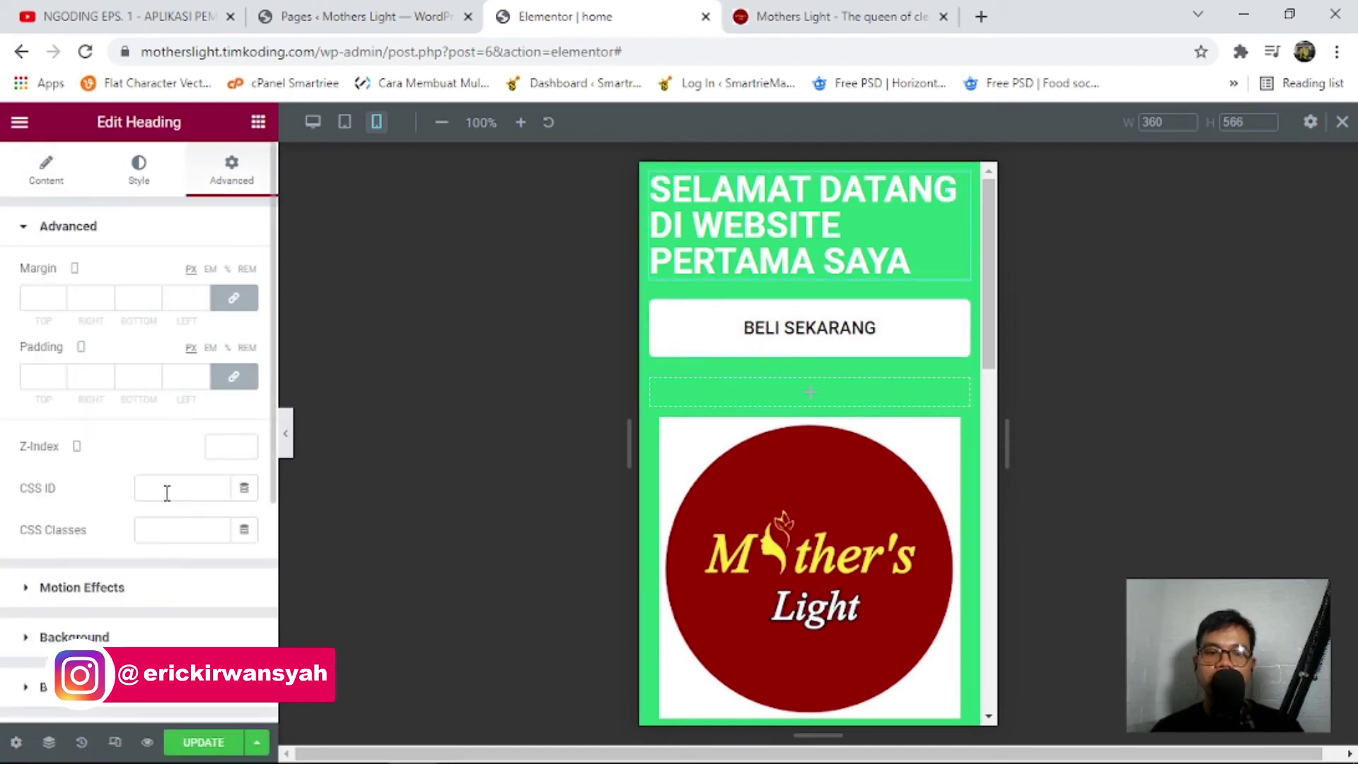
{"action": "left_click", "coordinate": [51, 168]}
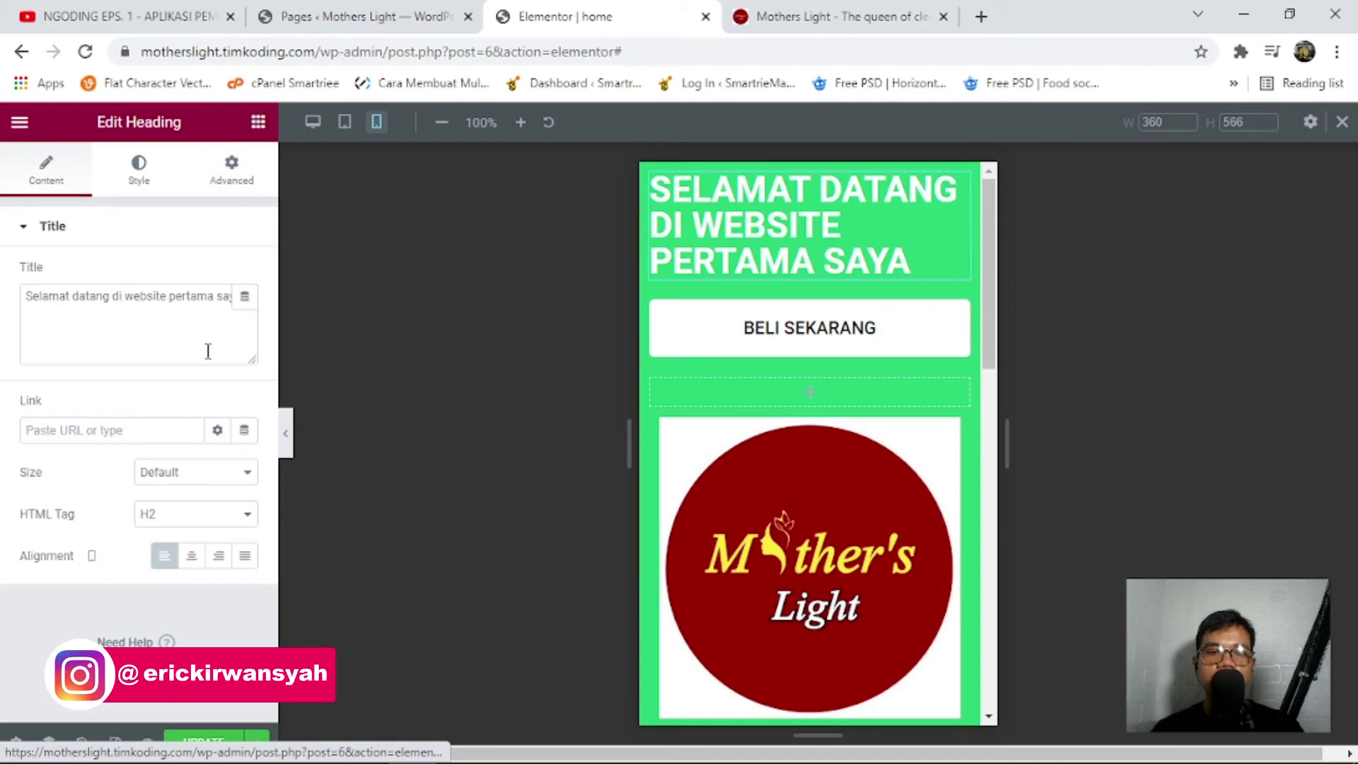
{"action": "left_click", "coordinate": [203, 558]}
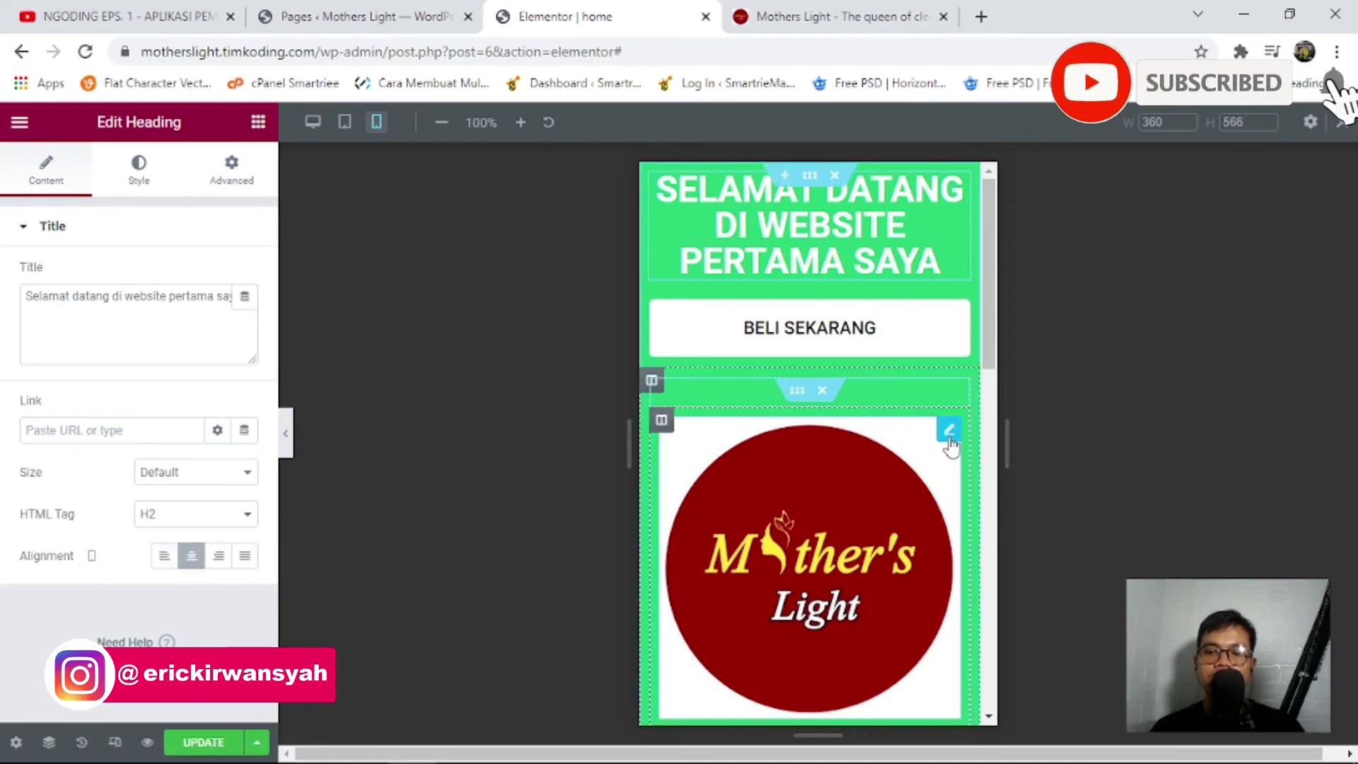
Set the Mother's Light logo image's mobile width to 48%.
{"action": "left_click", "coordinate": [949, 433]}
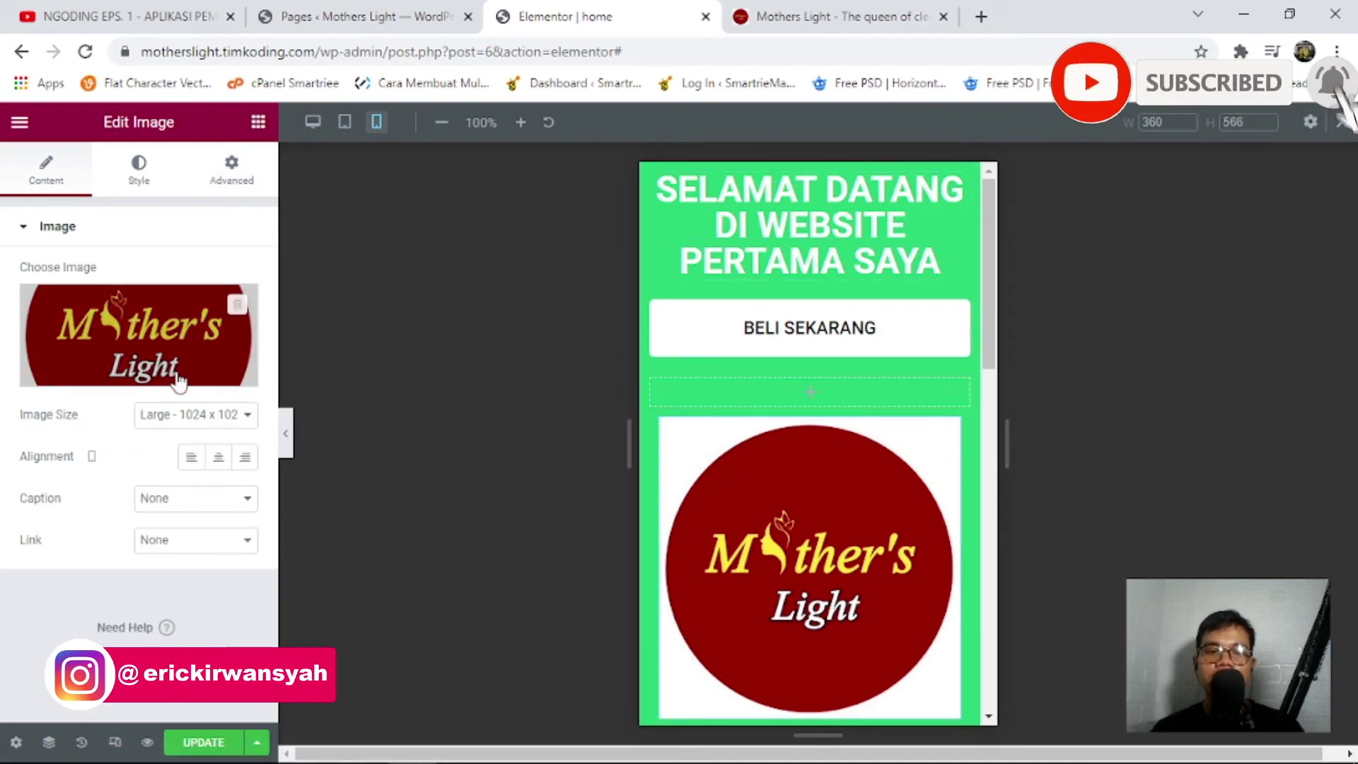
{"action": "left_click", "coordinate": [140, 174]}
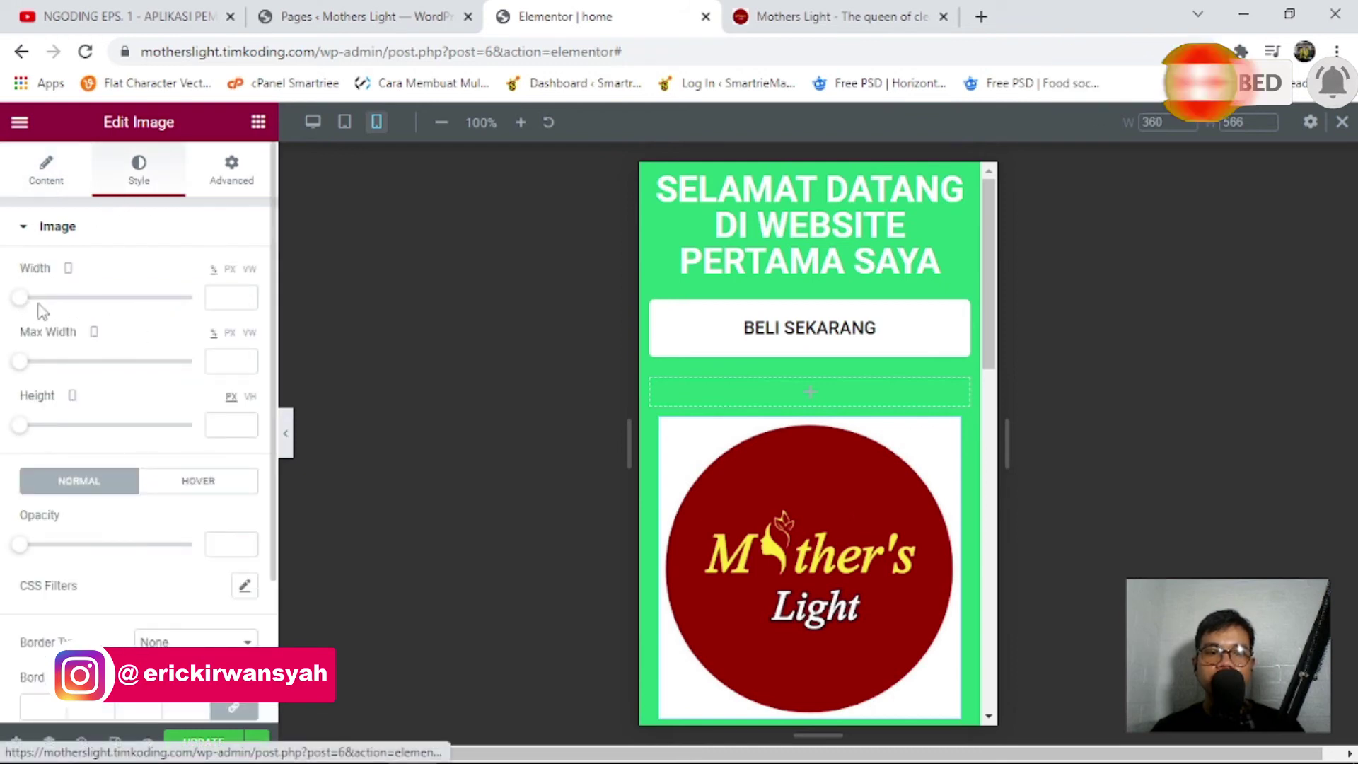
{"action": "left_click_drag", "start_coordinate": [22, 297], "coordinate": [115, 339]}
Hide the Bengkulu map column on mobile and update the page.
{"action": "scroll", "coordinate": [758, 390], "scroll_direction": "down", "scroll_amount": 3}
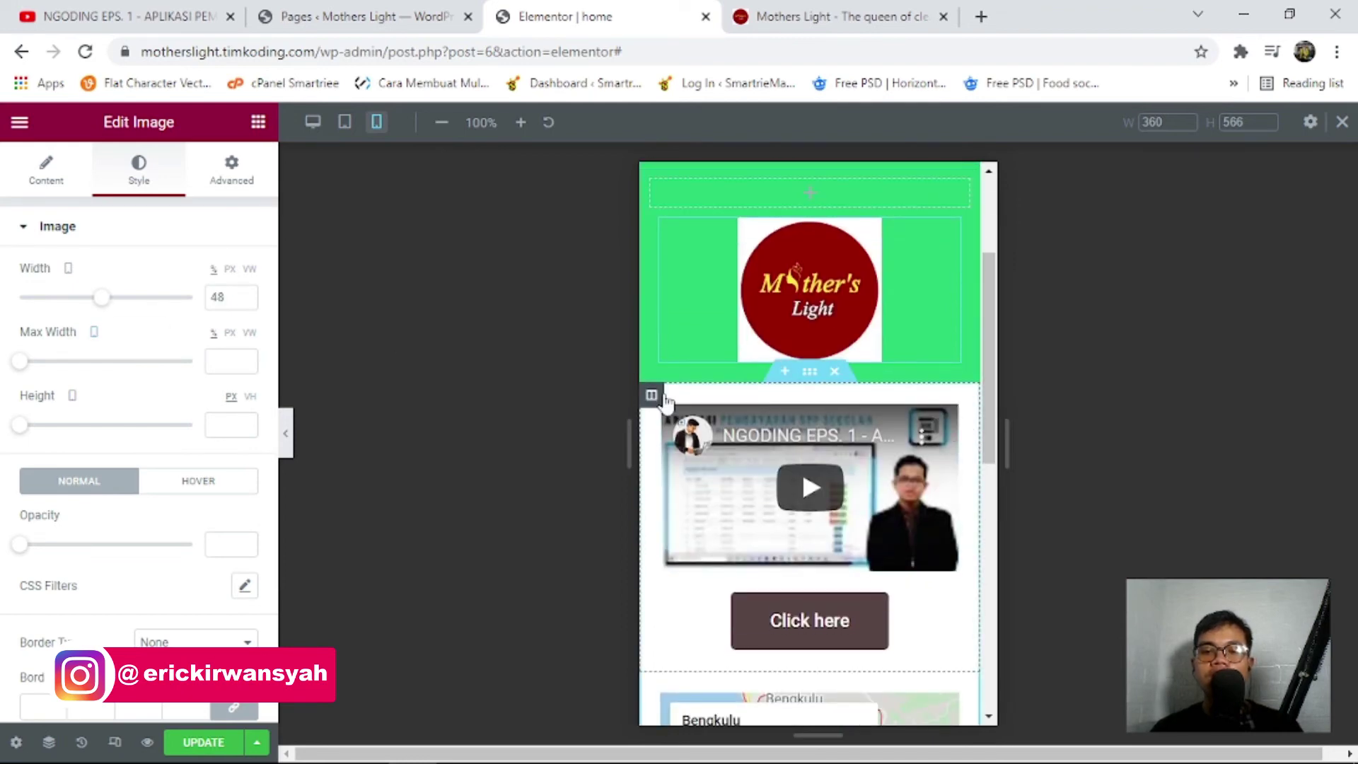
{"action": "scroll", "coordinate": [650, 403], "scroll_direction": "down", "scroll_amount": 7}
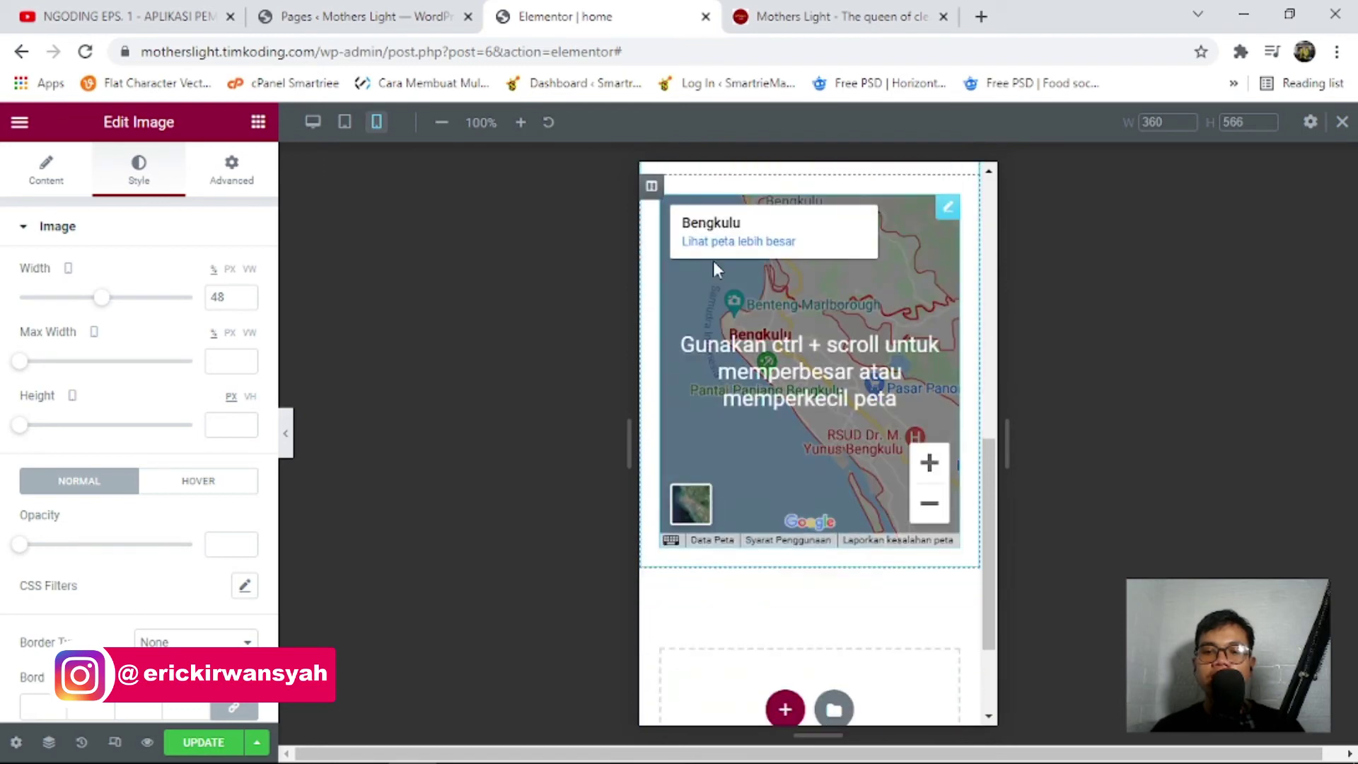
{"action": "left_click", "coordinate": [649, 190]}
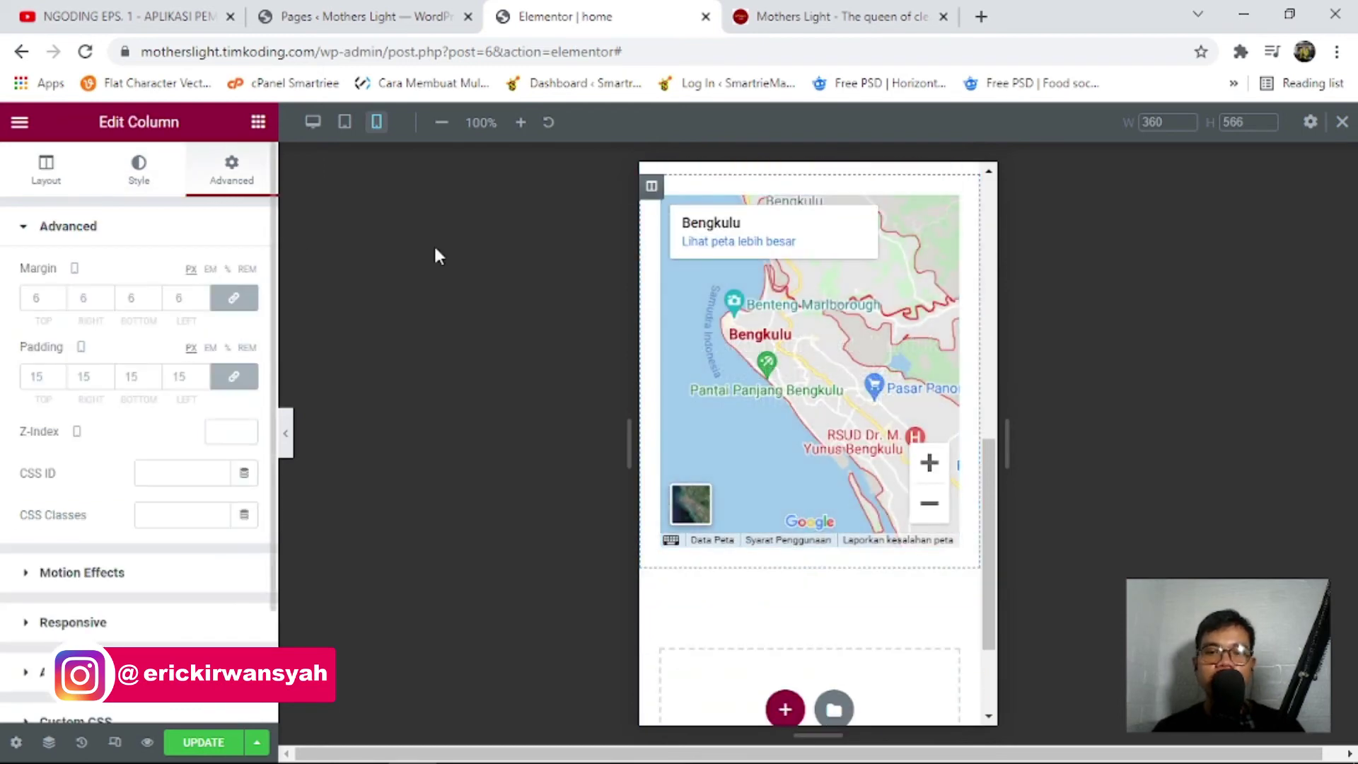
{"action": "scroll", "coordinate": [689, 313], "scroll_direction": "up", "scroll_amount": 2}
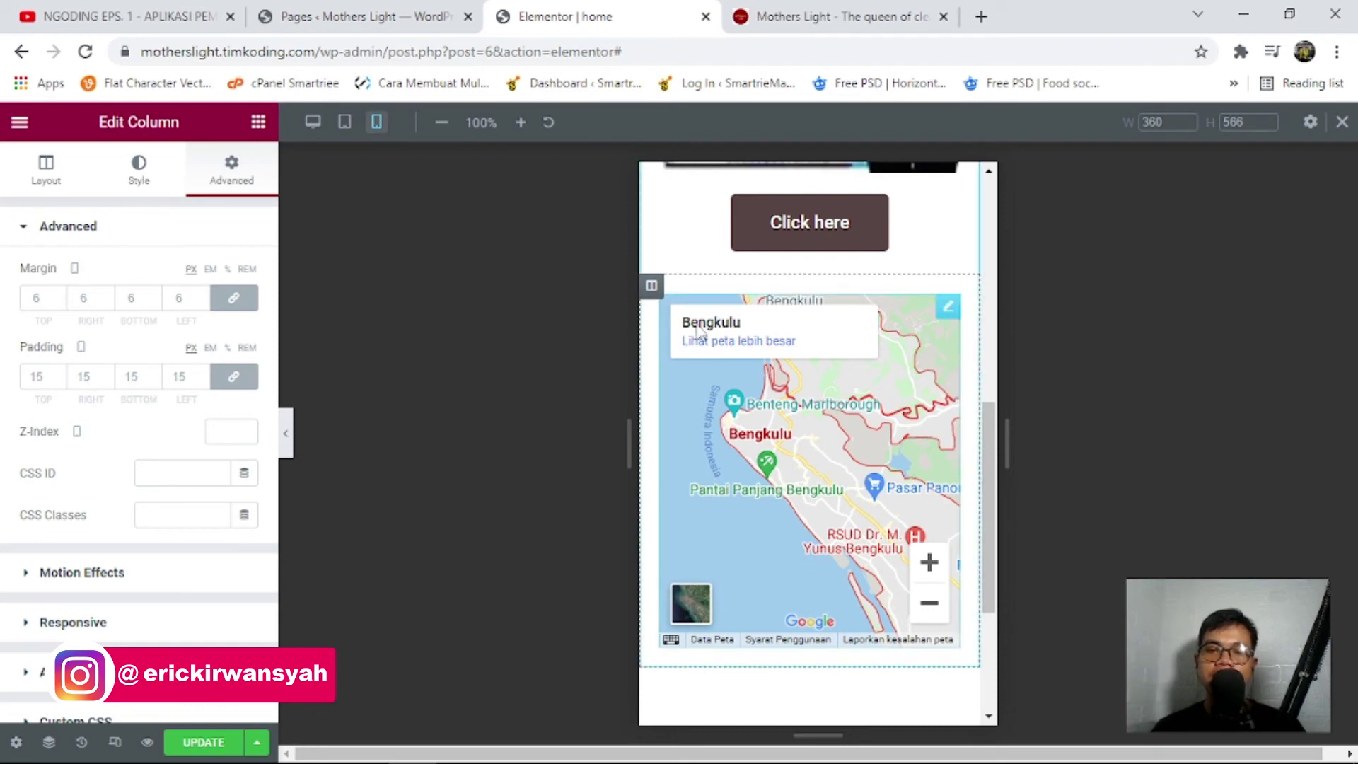
{"action": "left_click", "coordinate": [131, 624]}
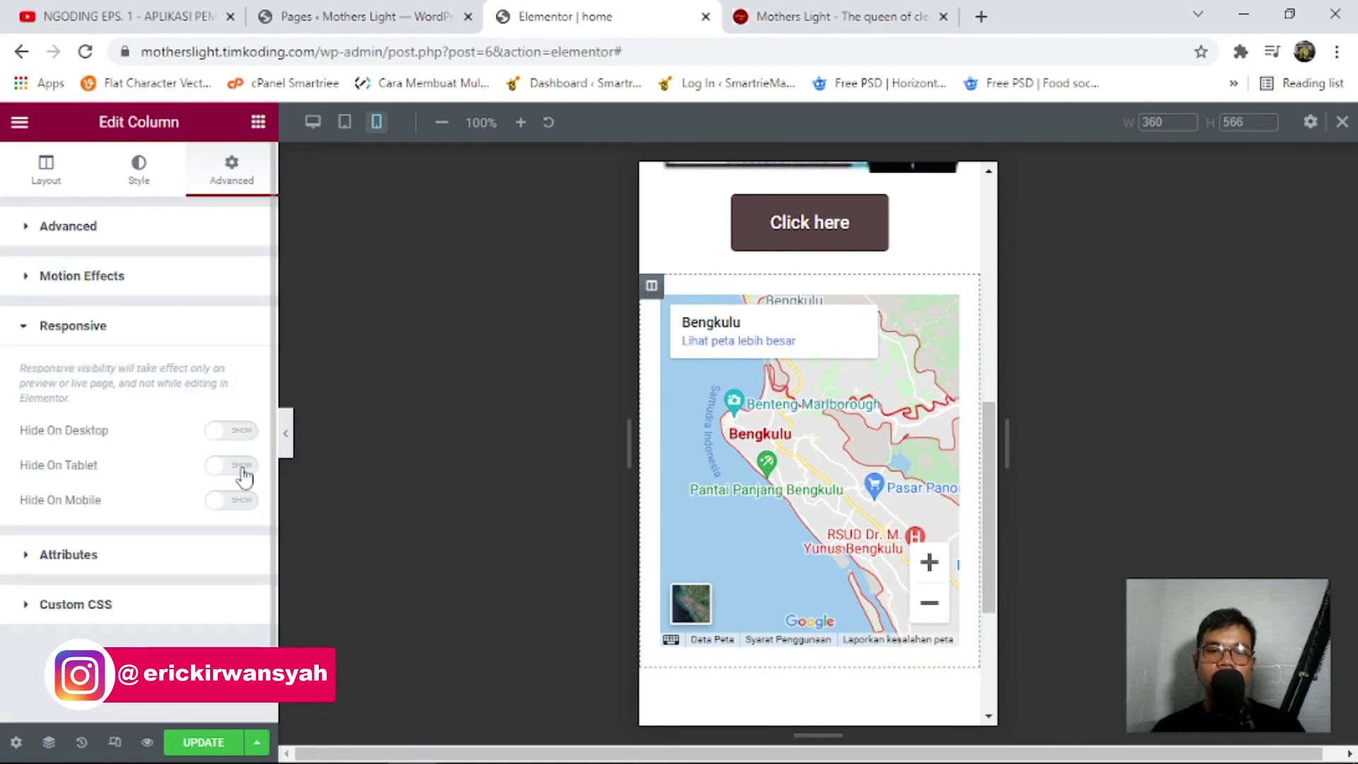
{"action": "left_click", "coordinate": [242, 502]}
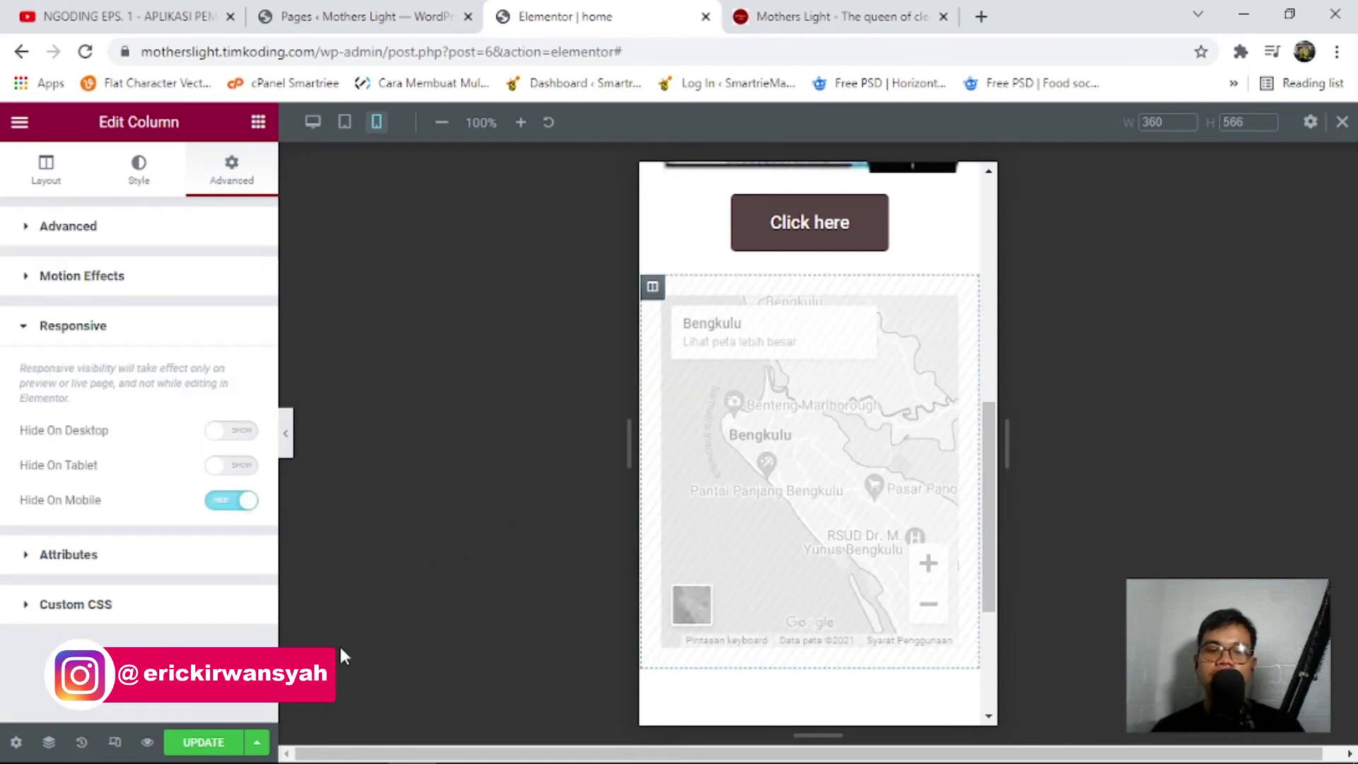
{"action": "left_click", "coordinate": [205, 743]}
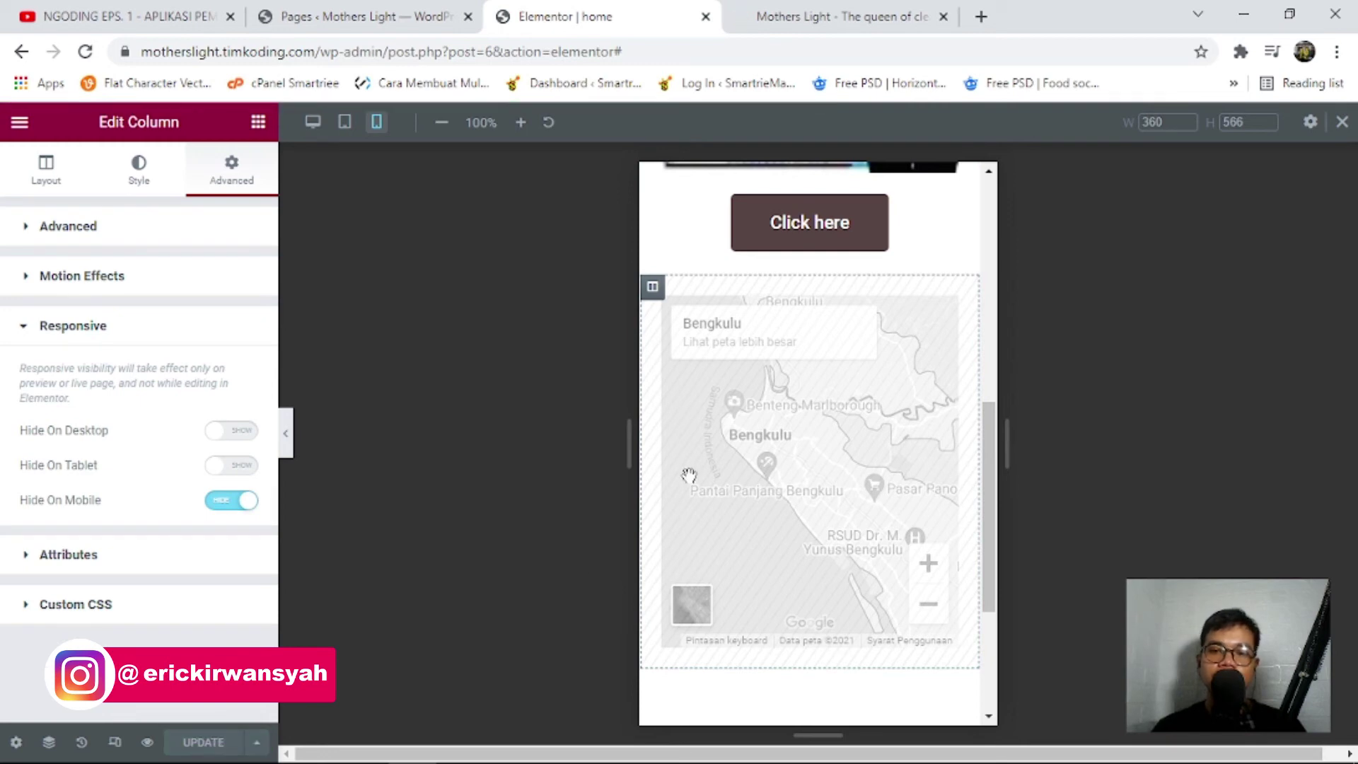
Check the updated page at mobile width in the live preview using the browser's developer tools, then return to full width.
{"action": "scroll", "coordinate": [804, 396], "scroll_direction": "up", "scroll_amount": 10}
{"action": "left_click", "coordinate": [798, 8]}
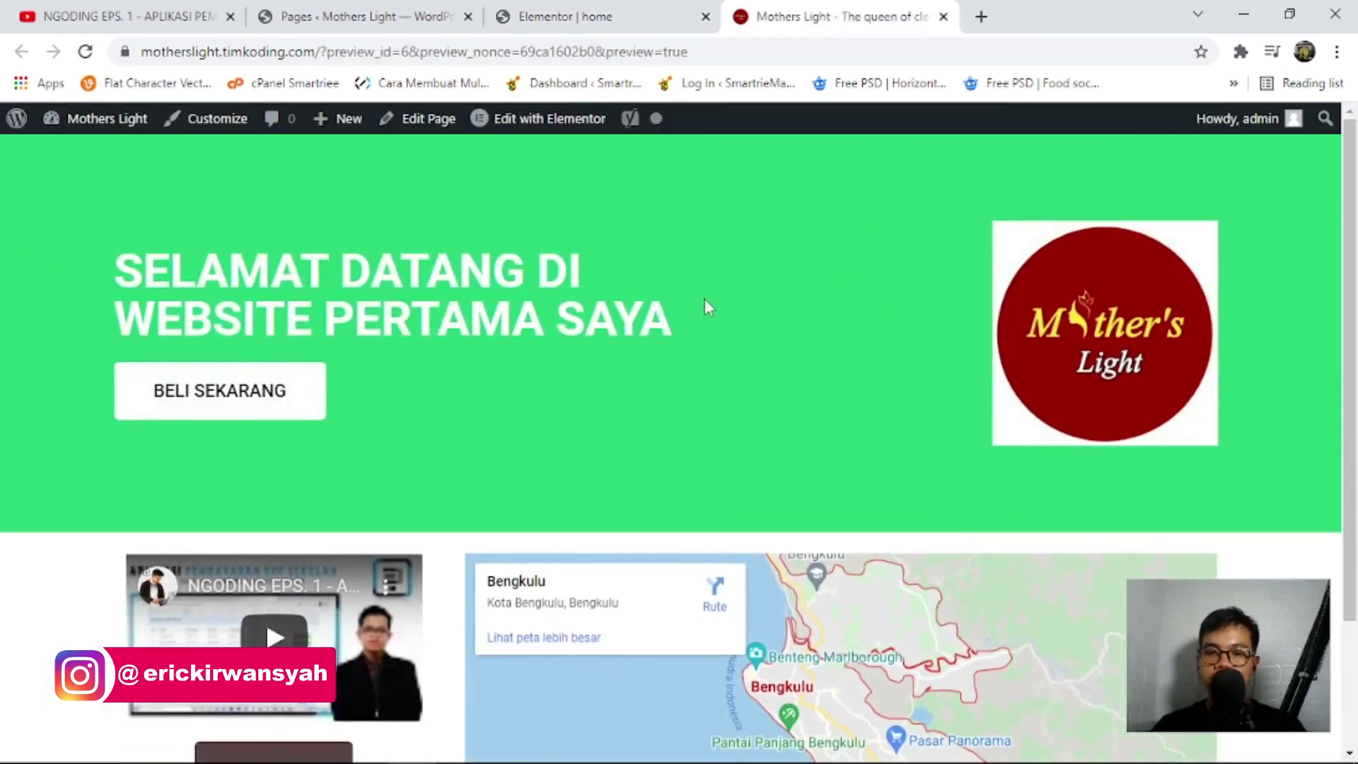
{"action": "right_click", "coordinate": [704, 299]}
{"action": "key", "text": "Escape"}
{"action": "key", "text": "ctrl+shift+i"}
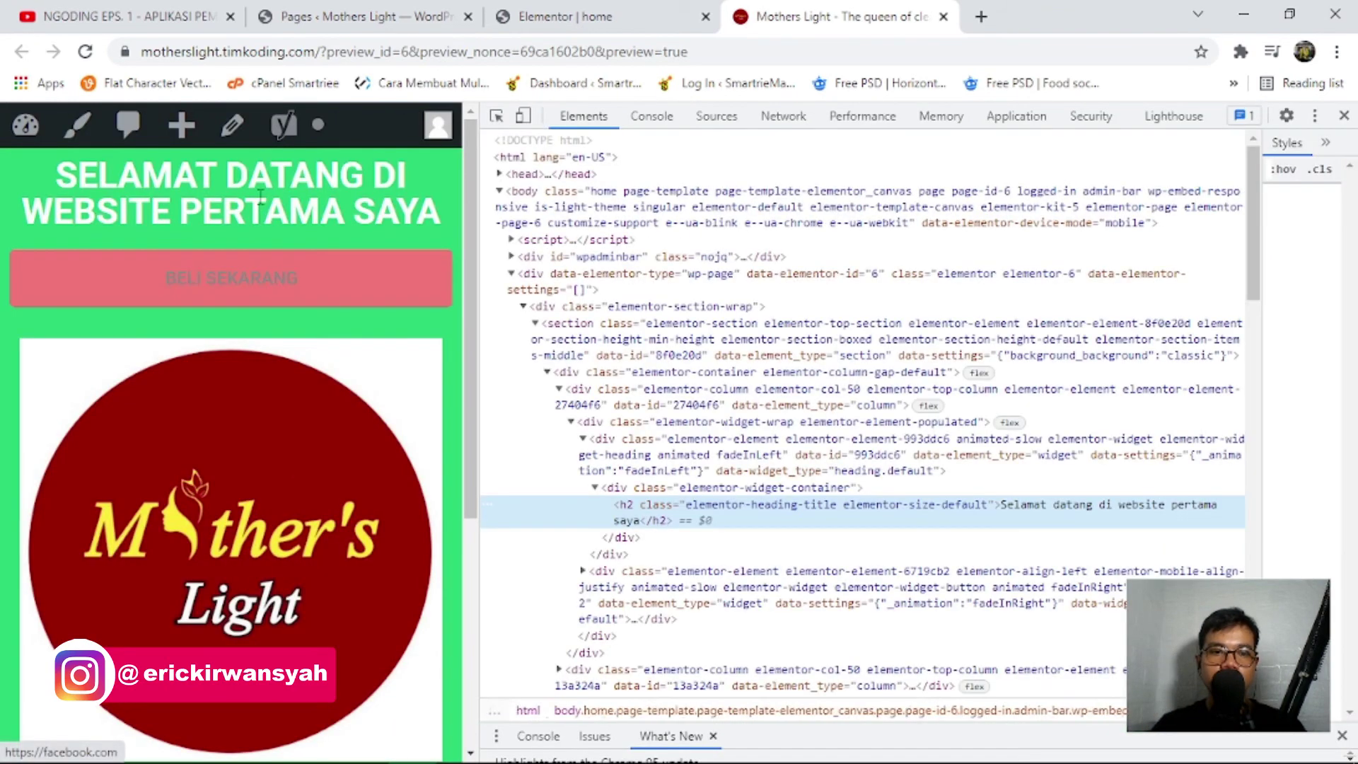
{"action": "scroll", "coordinate": [345, 259], "scroll_direction": "down", "scroll_amount": 5}
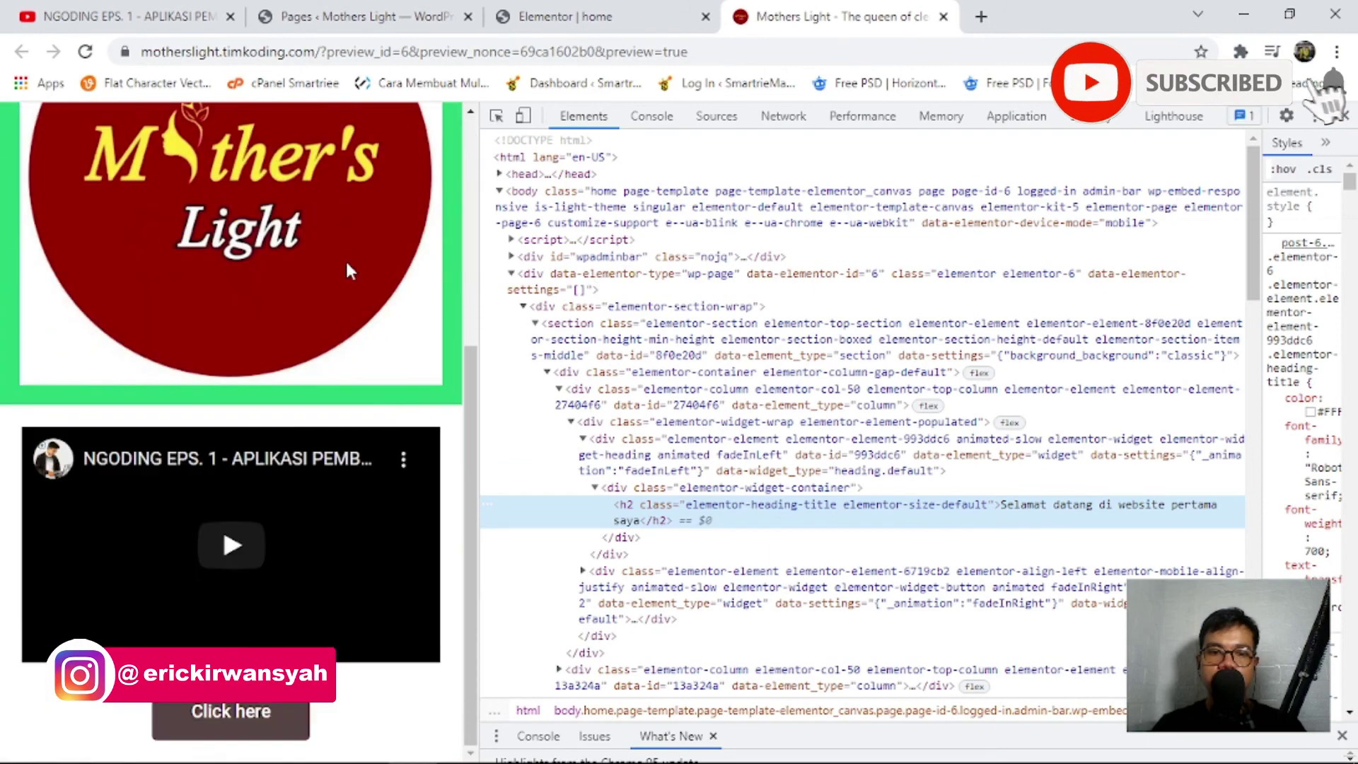
{"action": "scroll", "coordinate": [288, 486], "scroll_direction": "up", "scroll_amount": 6}
{"action": "scroll", "coordinate": [288, 491], "scroll_direction": "down", "scroll_amount": 5}
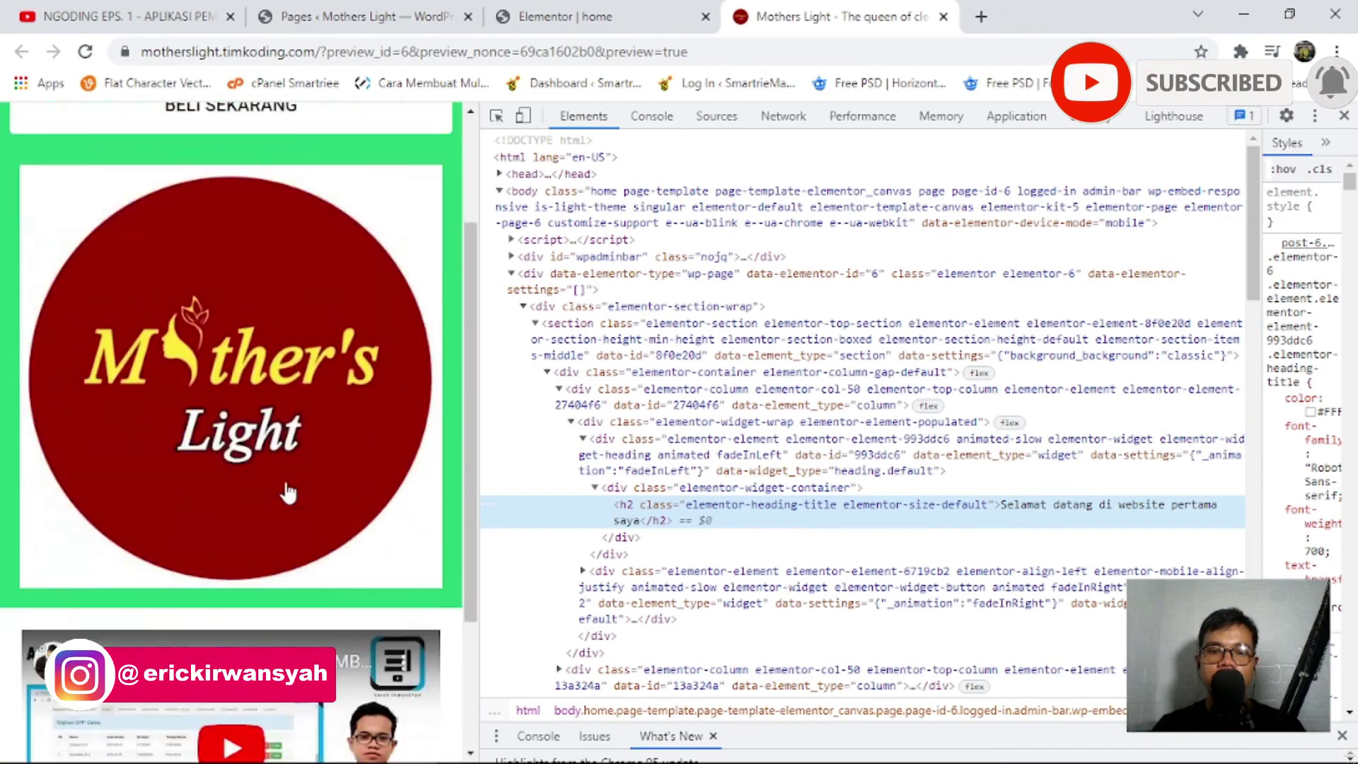
{"action": "left_click", "coordinate": [1344, 116]}
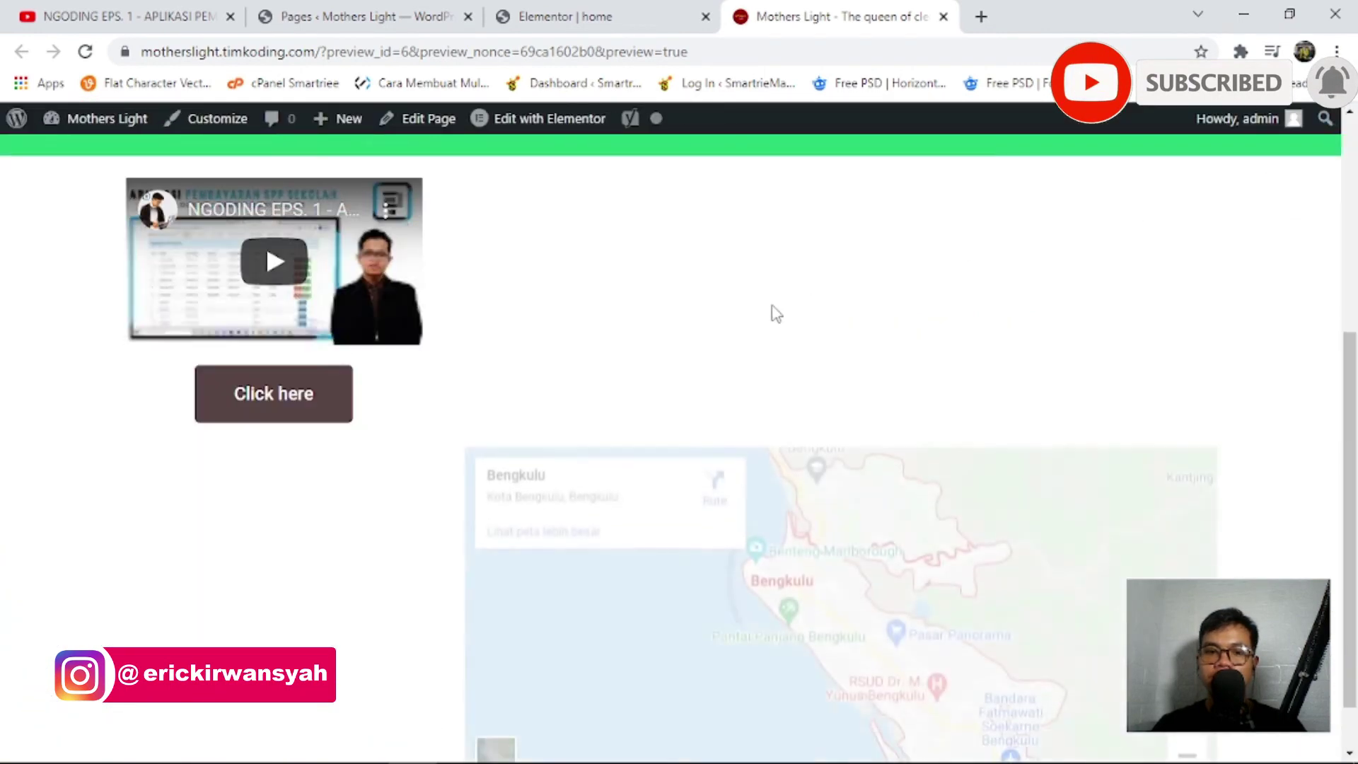
{"action": "scroll", "coordinate": [773, 312], "scroll_direction": "up", "scroll_amount": 4}
{"action": "scroll", "coordinate": [772, 311], "scroll_direction": "up", "scroll_amount": 1}
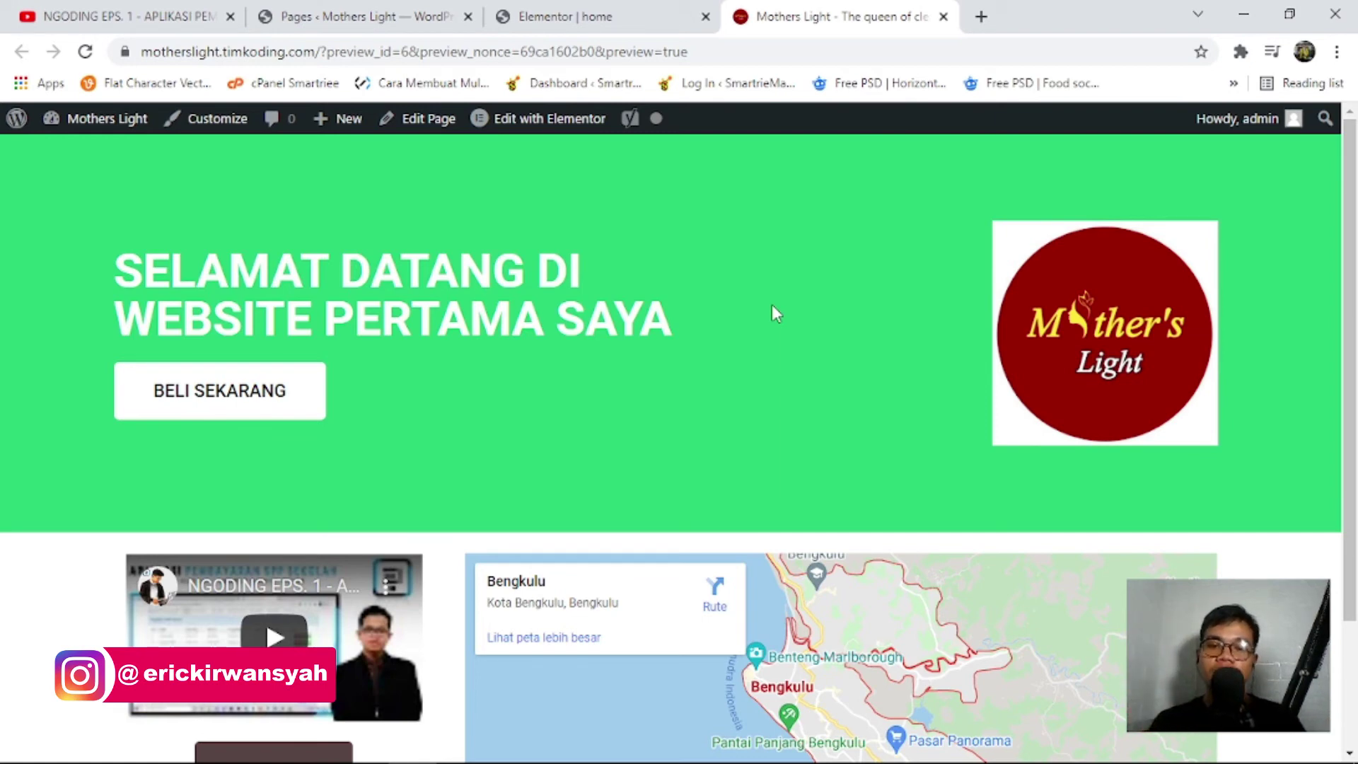
Switch the Elementor editor back to desktop view and examine the map column's Custom CSS settings.
{"action": "left_click", "coordinate": [529, 10]}
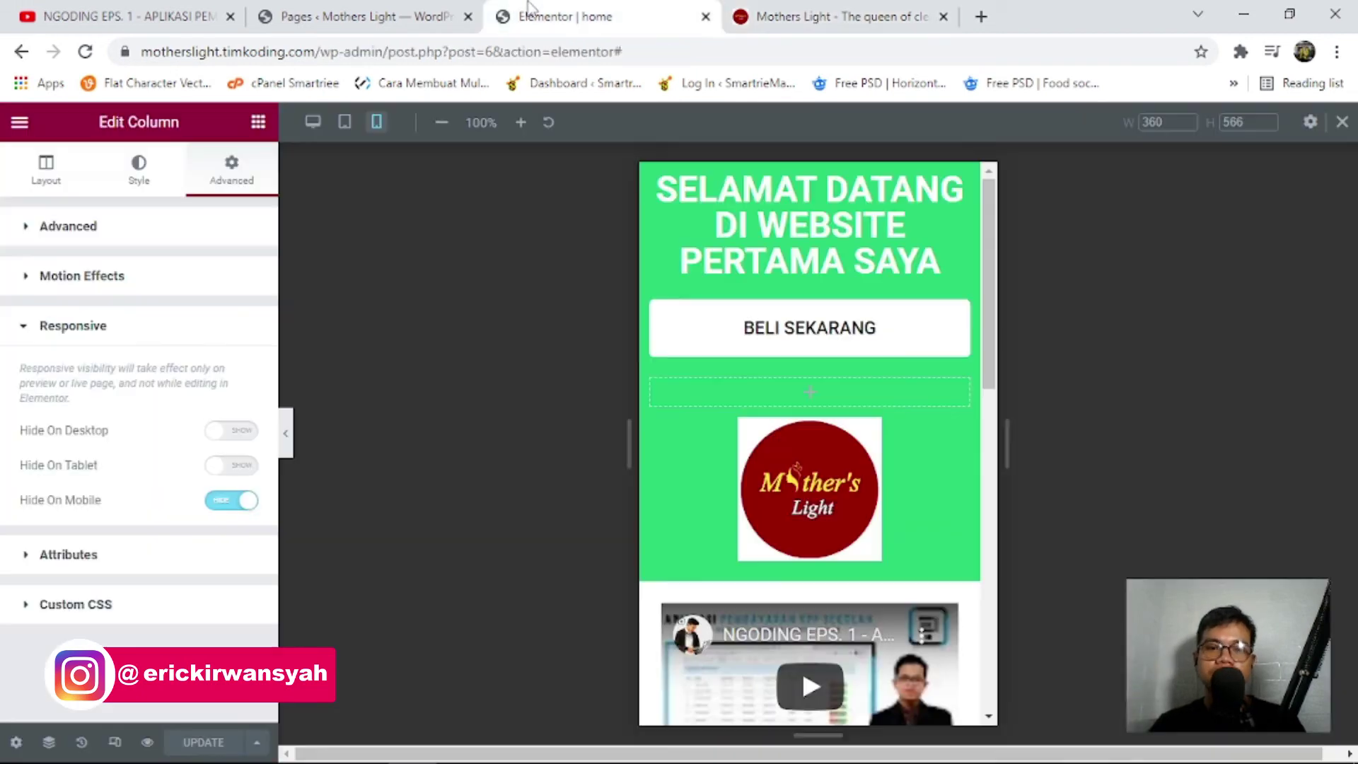
{"action": "left_click", "coordinate": [313, 122]}
{"action": "scroll", "coordinate": [597, 253], "scroll_direction": "down", "scroll_amount": 1}
{"action": "scroll", "coordinate": [206, 348], "scroll_direction": "down", "scroll_amount": 1}
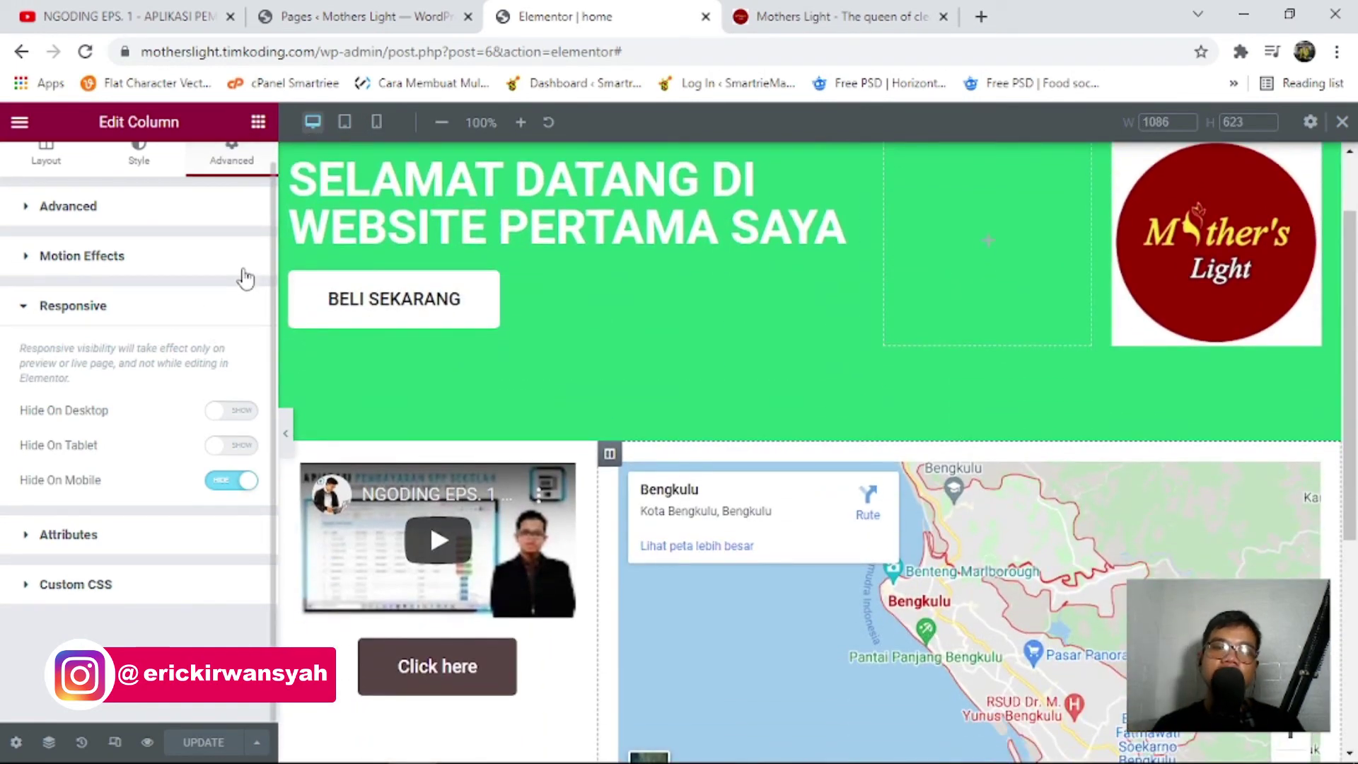
{"action": "left_click", "coordinate": [117, 585]}
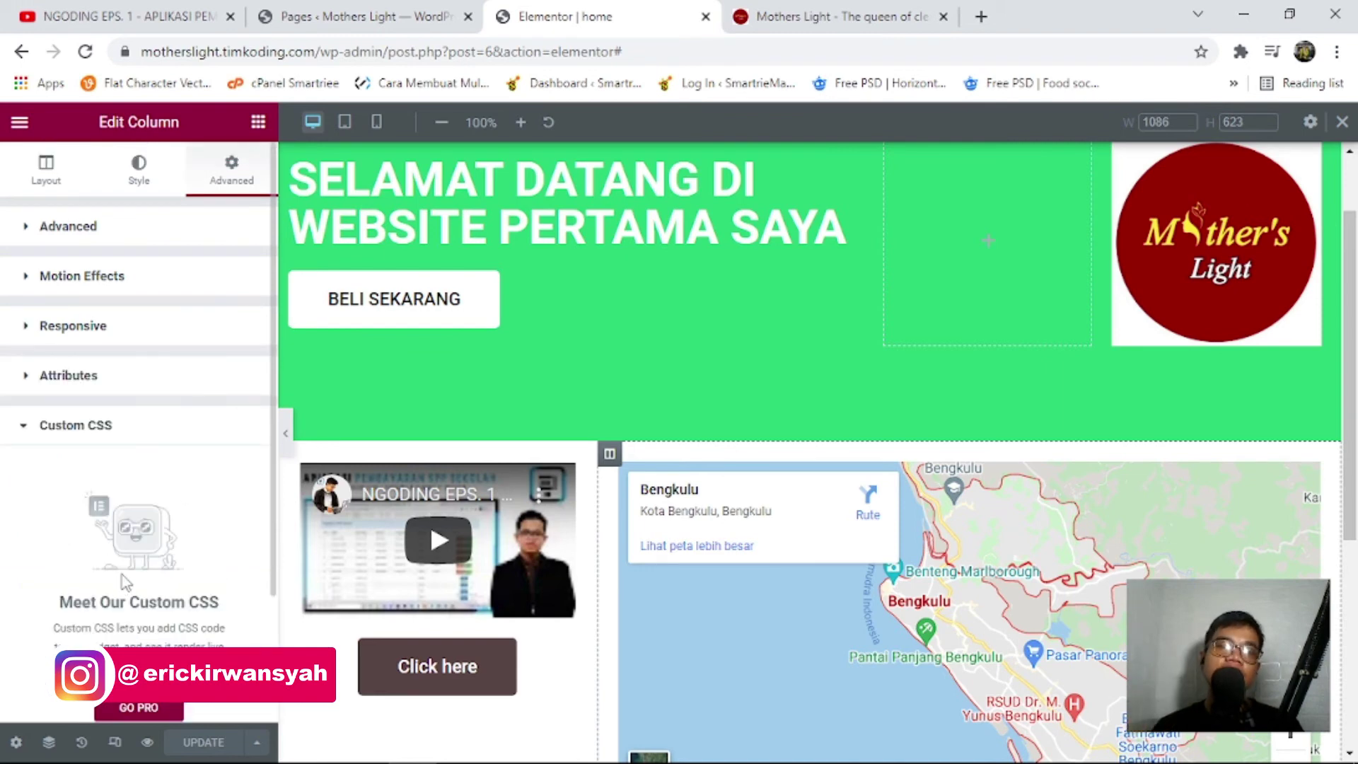
{"action": "scroll", "coordinate": [124, 582], "scroll_direction": "down", "scroll_amount": 3}
{"action": "scroll", "coordinate": [238, 584], "scroll_direction": "up", "scroll_amount": 3}
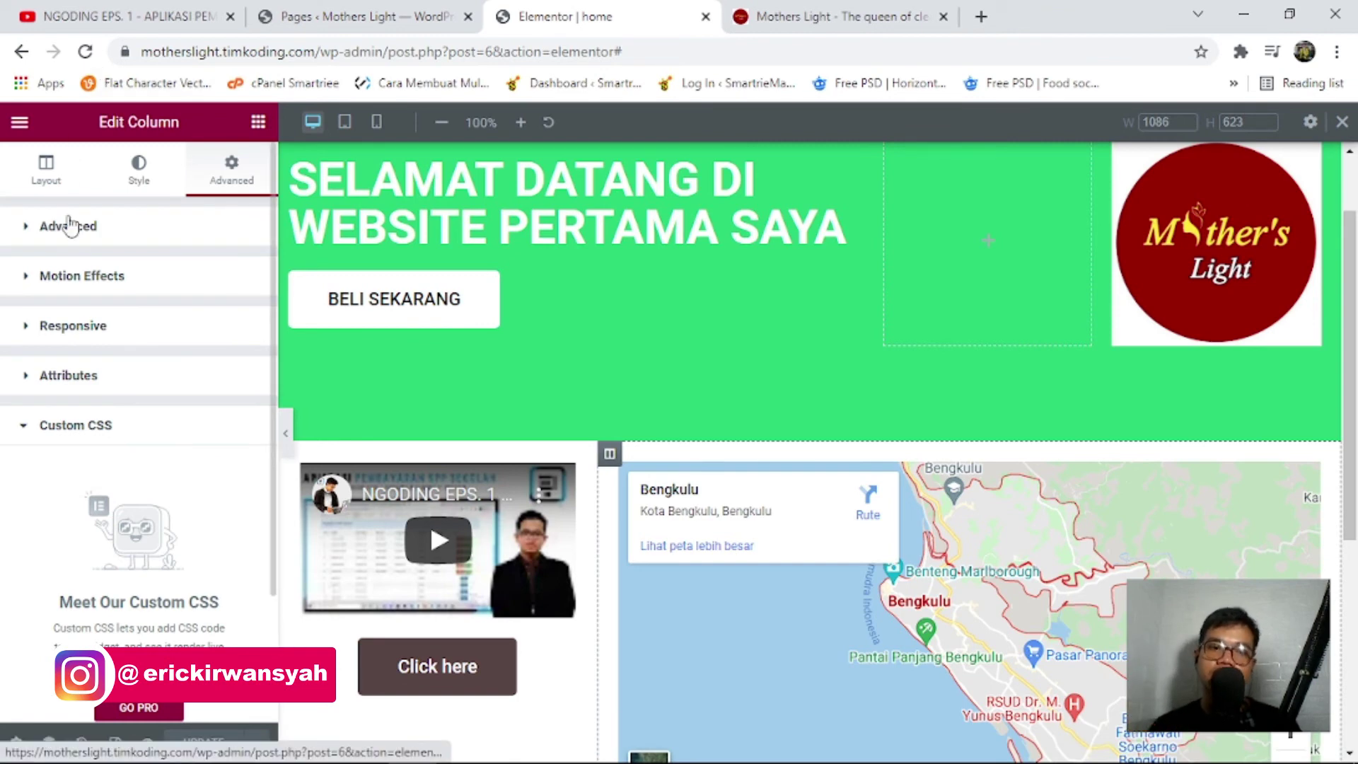
Examine the map column's layout settings, then return to the widget list and look over the home page's sections.
{"action": "left_click", "coordinate": [62, 175]}
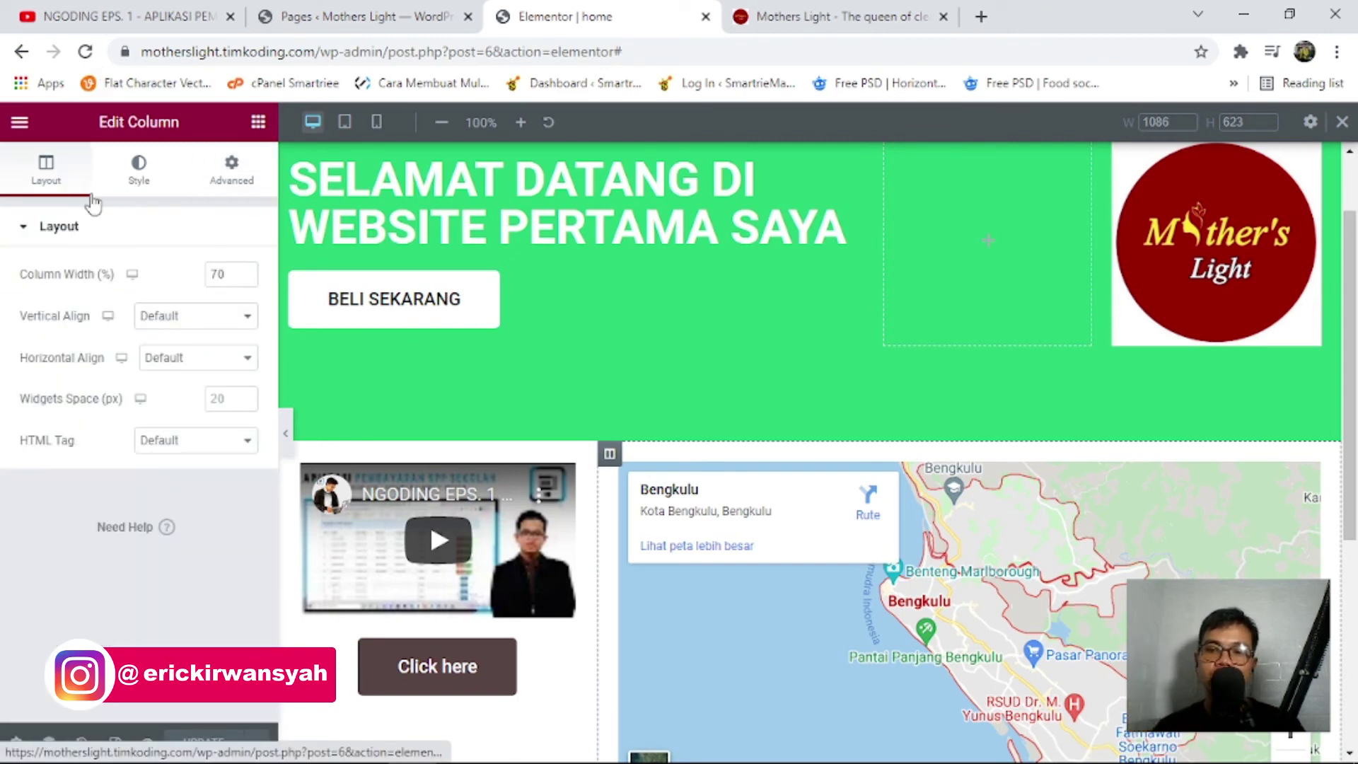
{"action": "scroll", "coordinate": [779, 410], "scroll_direction": "down", "scroll_amount": 4}
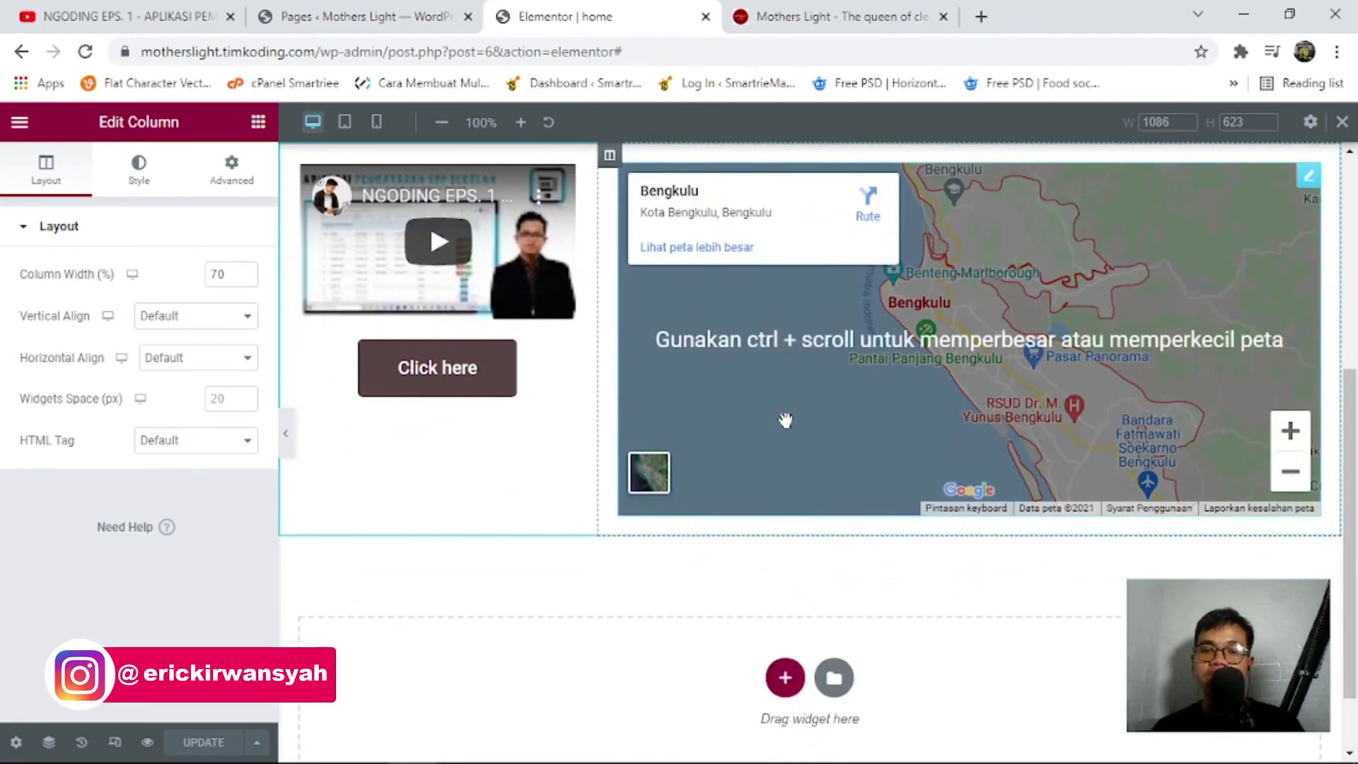
{"action": "scroll", "coordinate": [781, 423], "scroll_direction": "up", "scroll_amount": 5}
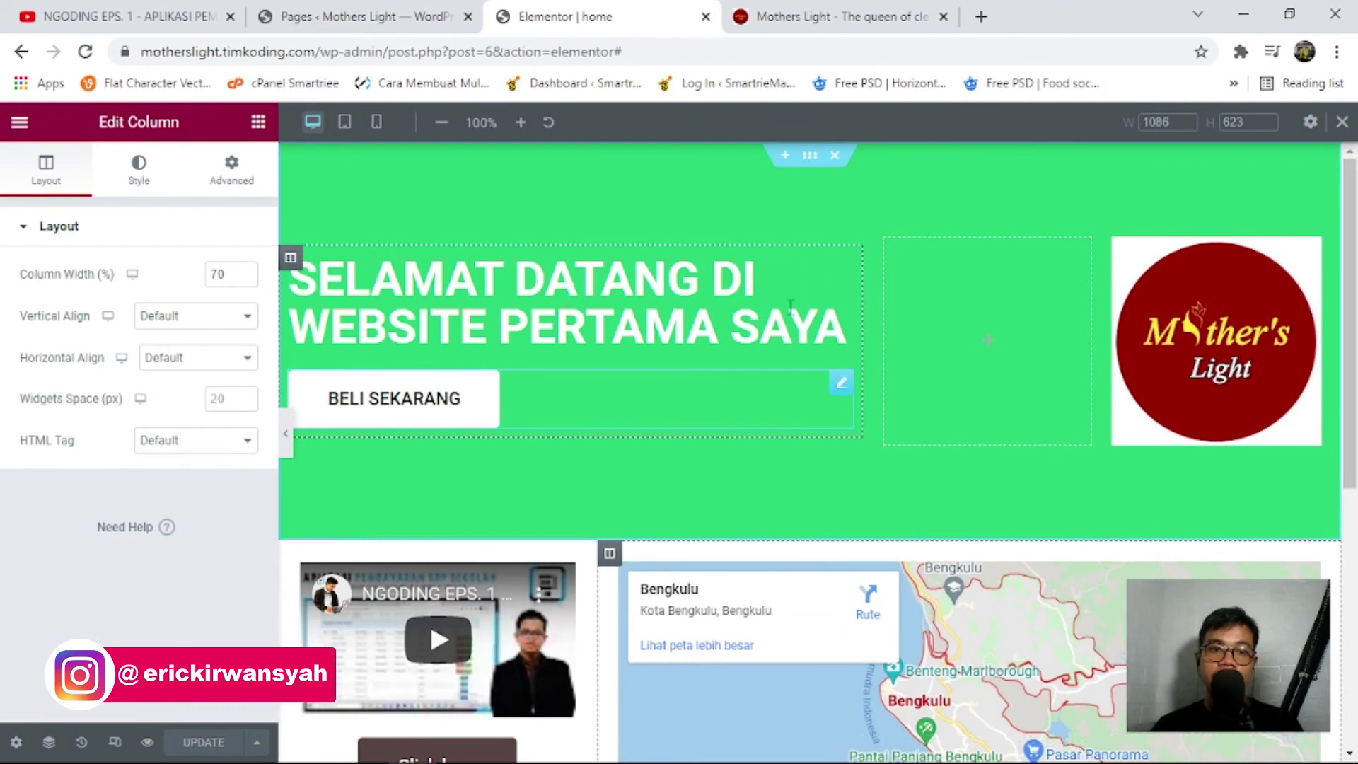
{"action": "left_click", "coordinate": [259, 123]}
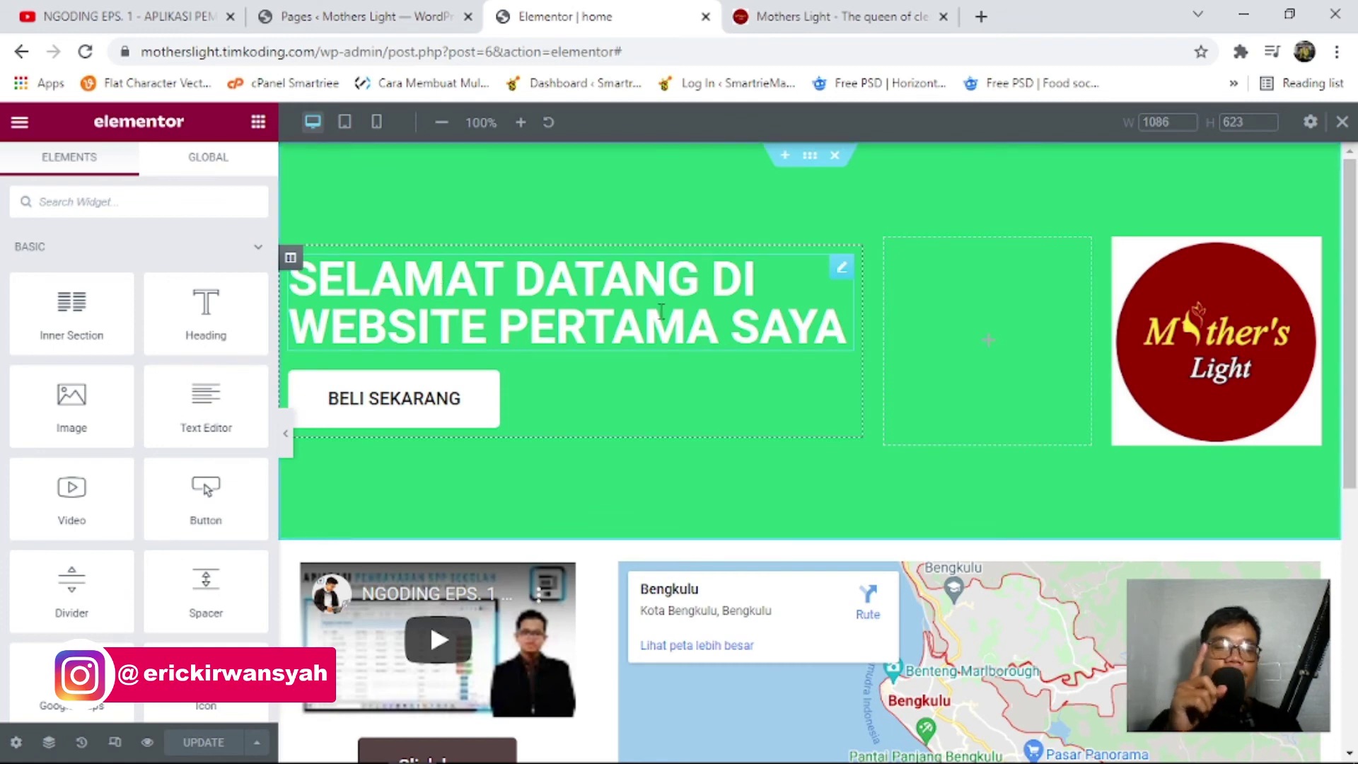
{"action": "scroll", "coordinate": [686, 307], "scroll_direction": "down", "scroll_amount": 2}
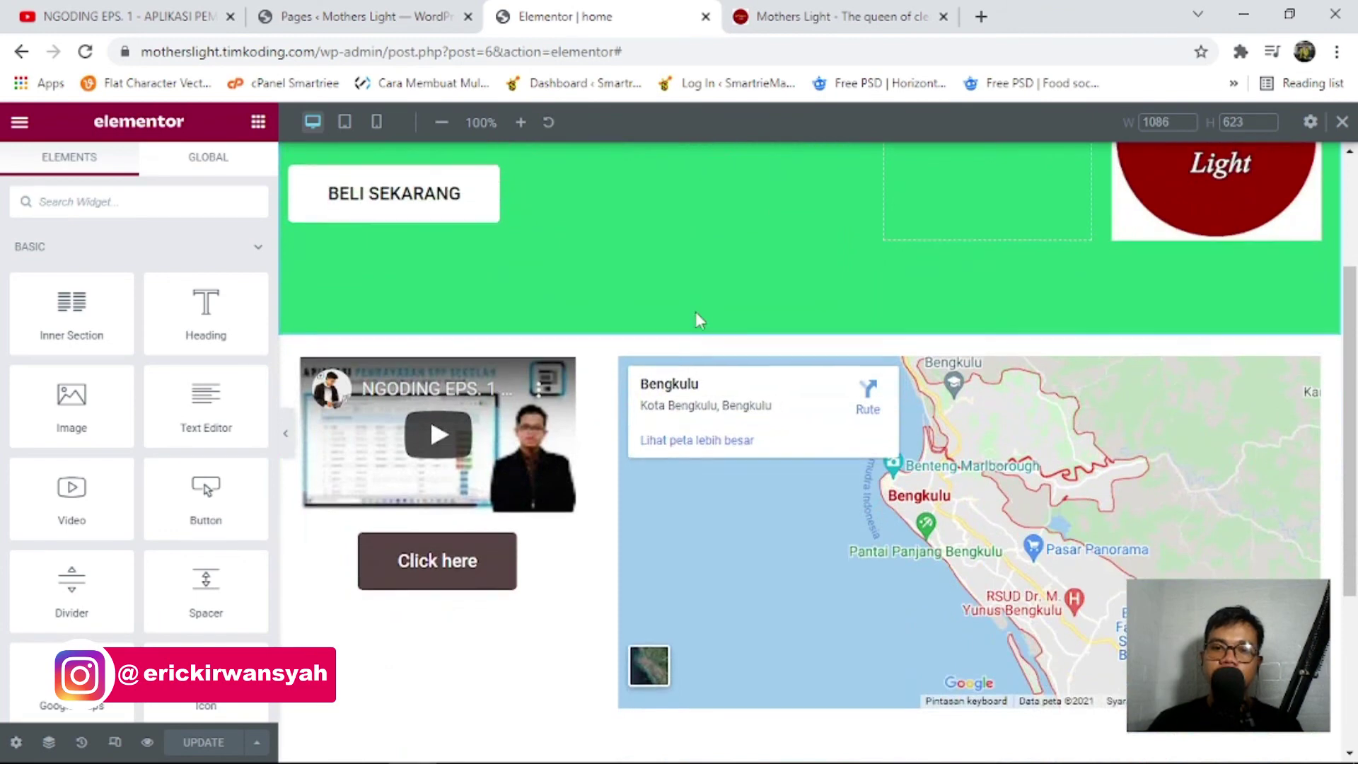
{"action": "scroll", "coordinate": [694, 312], "scroll_direction": "down", "scroll_amount": 1}
{"action": "scroll", "coordinate": [697, 318], "scroll_direction": "down", "scroll_amount": 2}
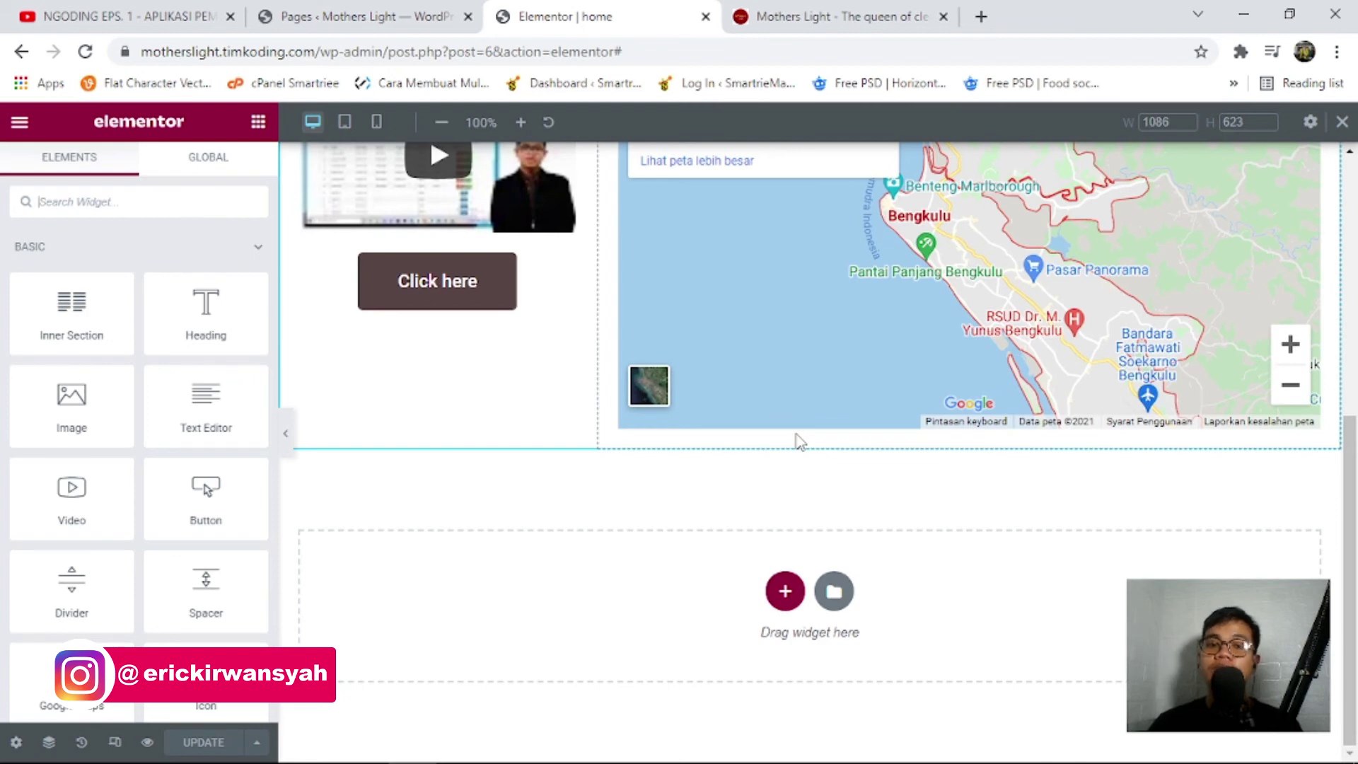
{"action": "scroll", "coordinate": [797, 442], "scroll_direction": "up", "scroll_amount": 5}
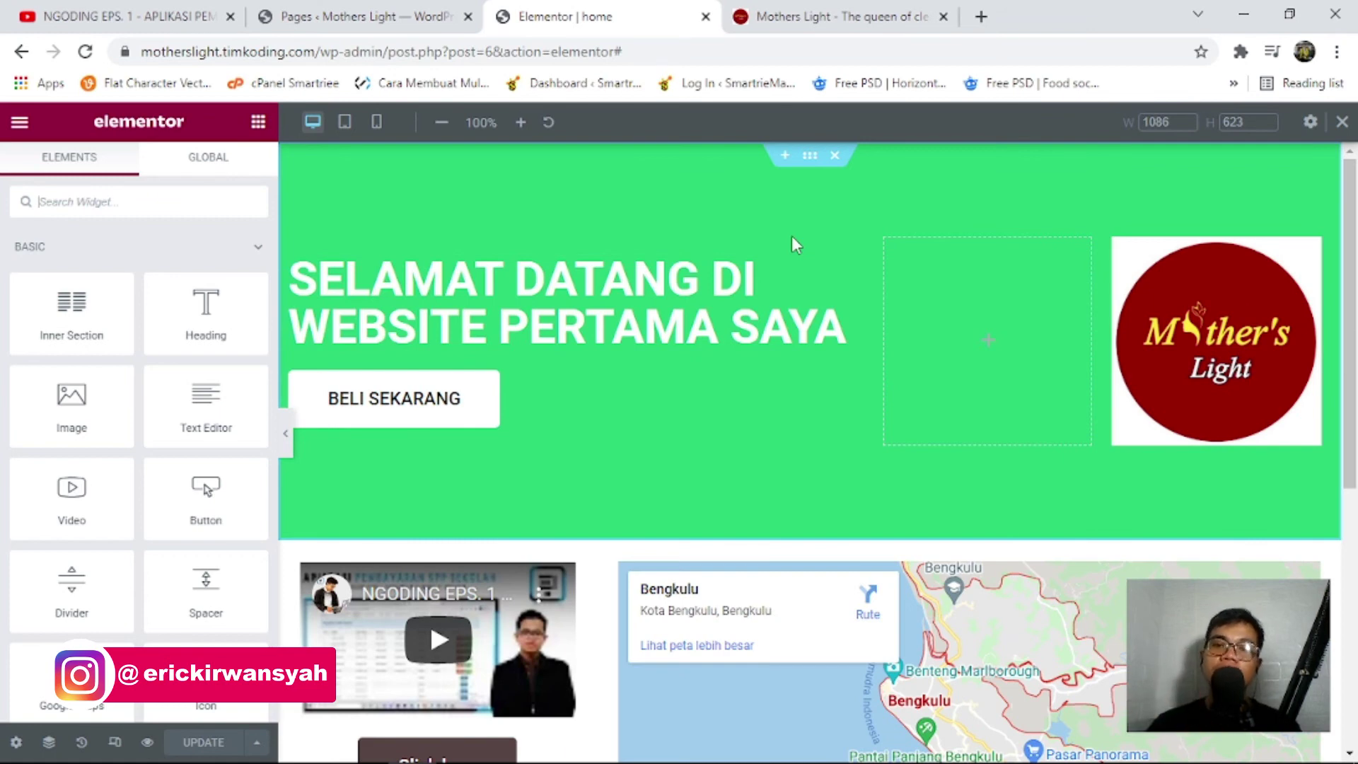
Save the green banner section to the library as a template named "hero", then close the library.
{"action": "right_click", "coordinate": [810, 157]}
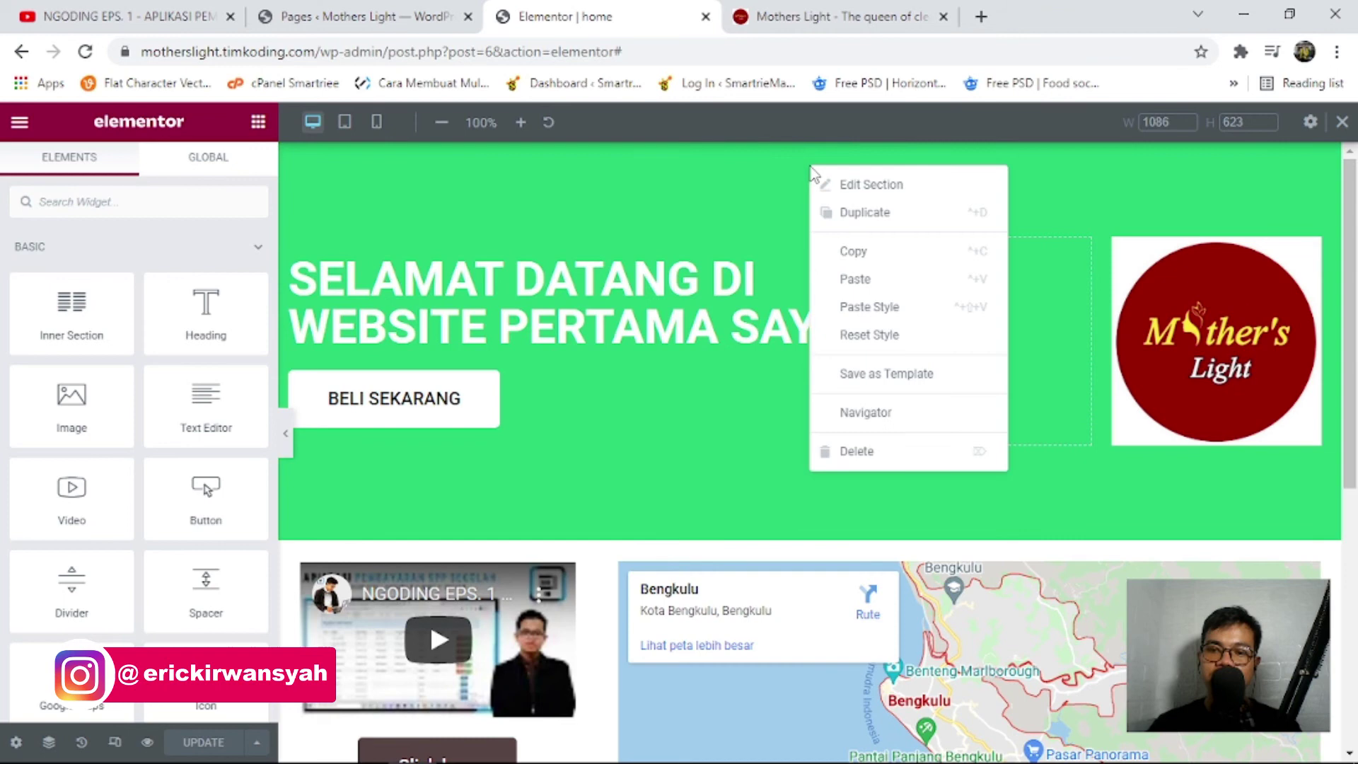
{"action": "left_click", "coordinate": [915, 381]}
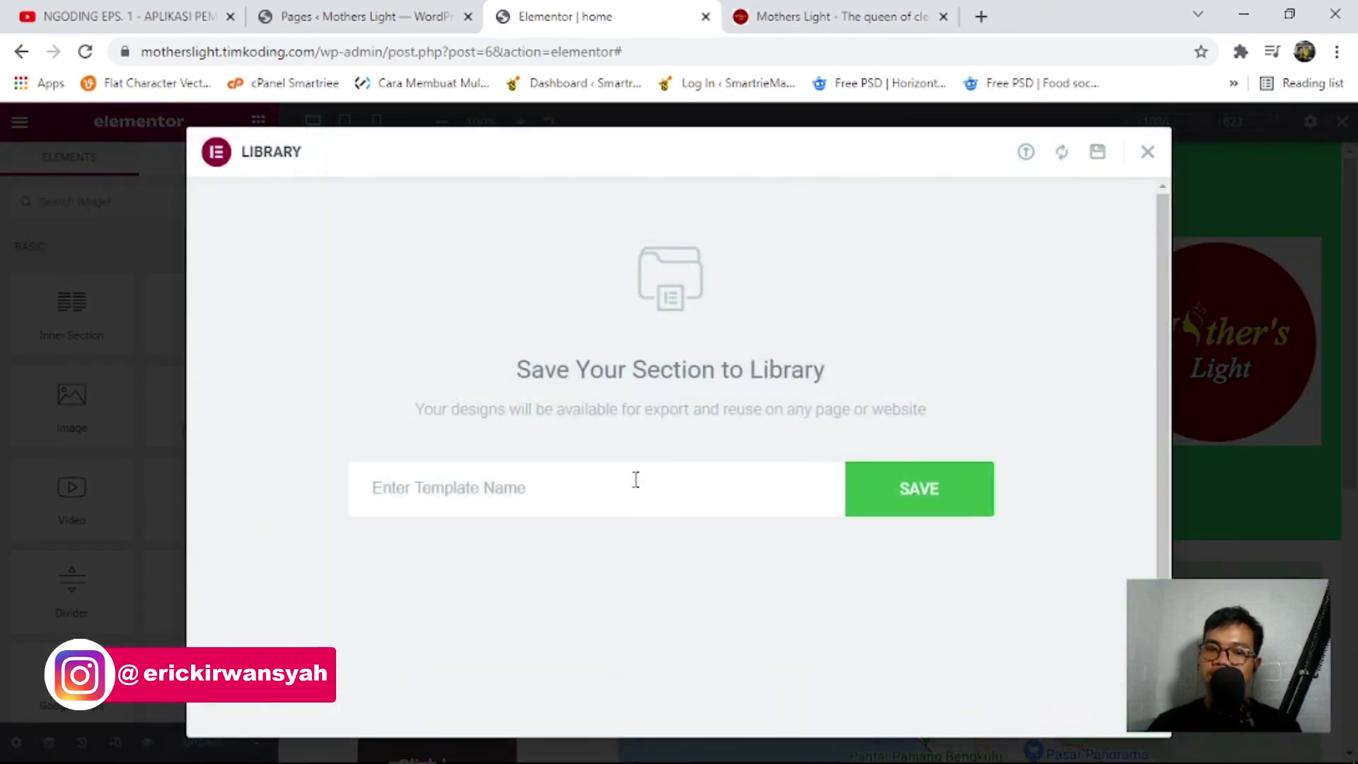
{"action": "type", "text": "hero"}
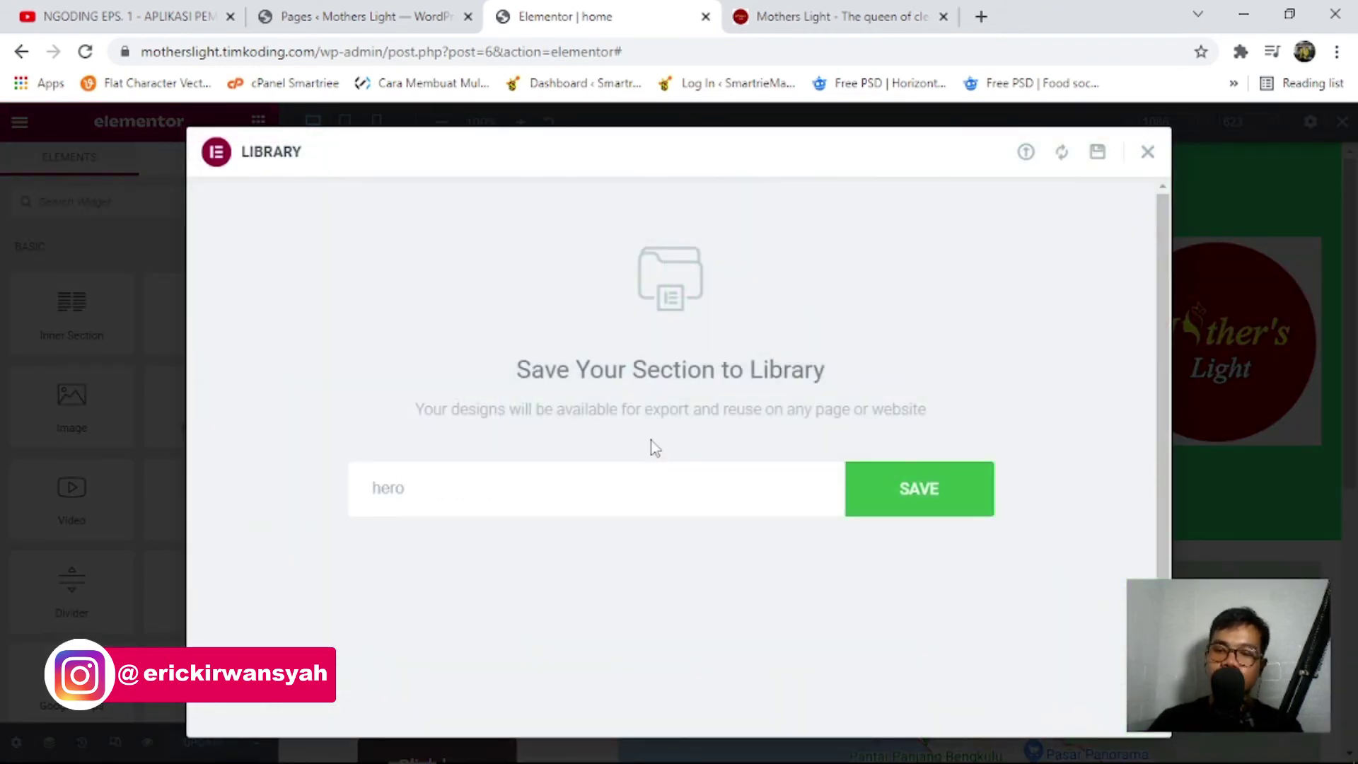
{"action": "left_click", "coordinate": [877, 485]}
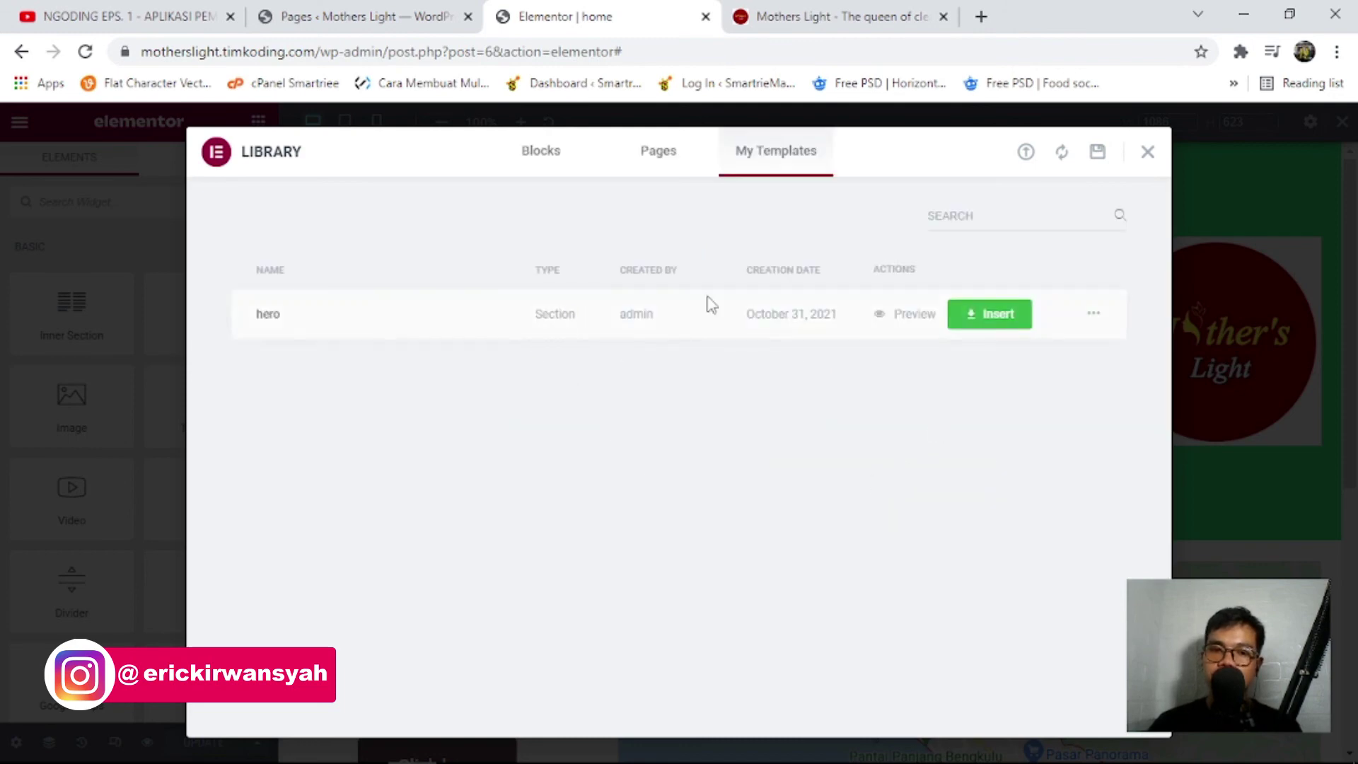
{"action": "left_click", "coordinate": [1148, 156]}
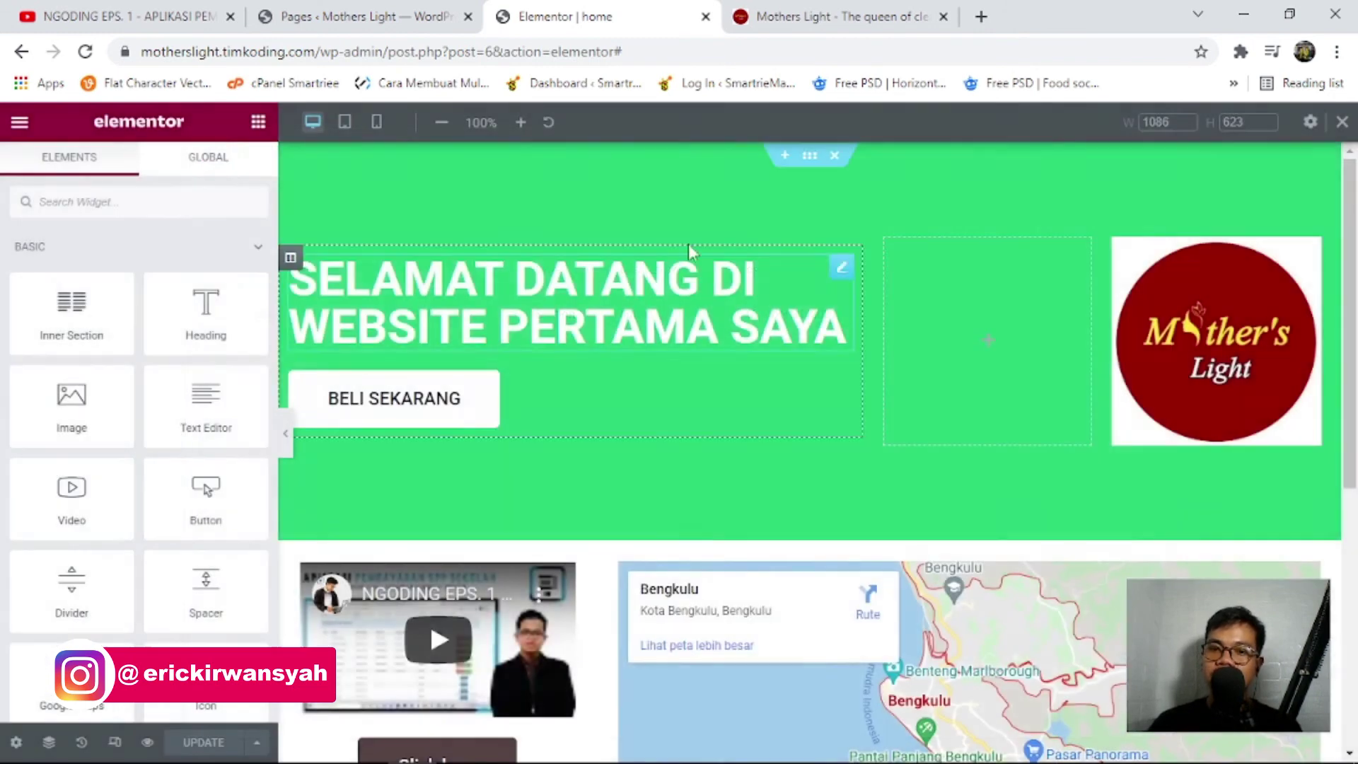
Insert the saved hero template below the video and map section without importing its document settings, and update the page.
{"action": "scroll", "coordinate": [851, 314], "scroll_direction": "down", "scroll_amount": 5}
{"action": "scroll", "coordinate": [851, 314], "scroll_direction": "down", "scroll_amount": 1}
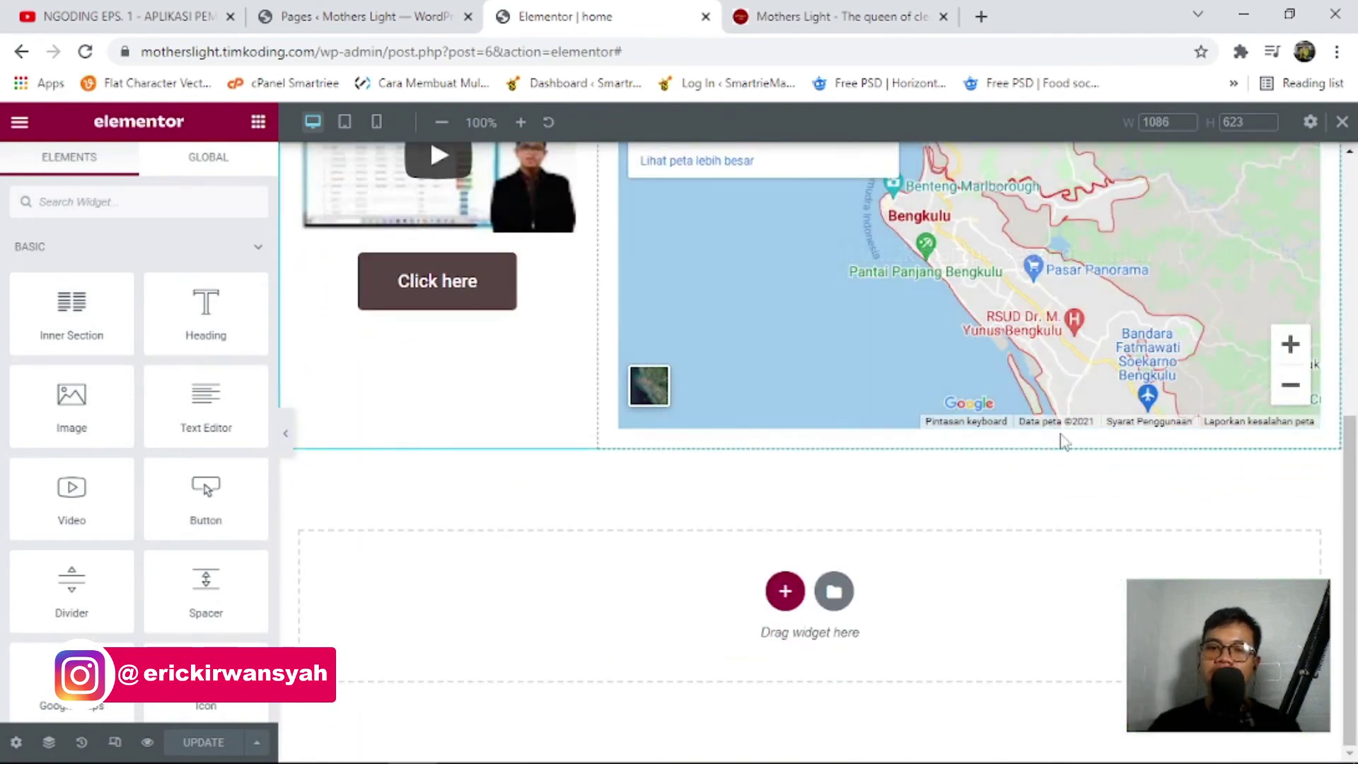
{"action": "scroll", "coordinate": [1060, 442], "scroll_direction": "up", "scroll_amount": 7}
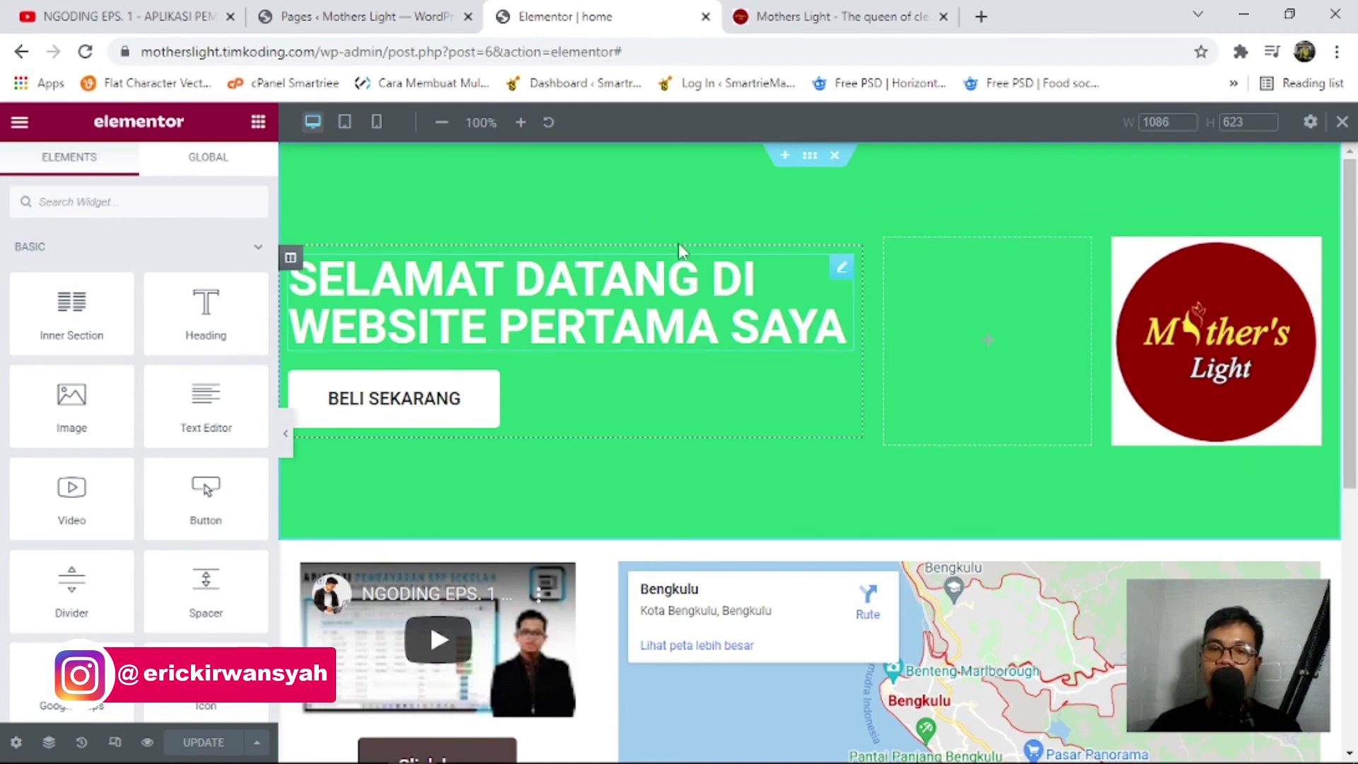
{"action": "scroll", "coordinate": [812, 226], "scroll_direction": "down", "scroll_amount": 7}
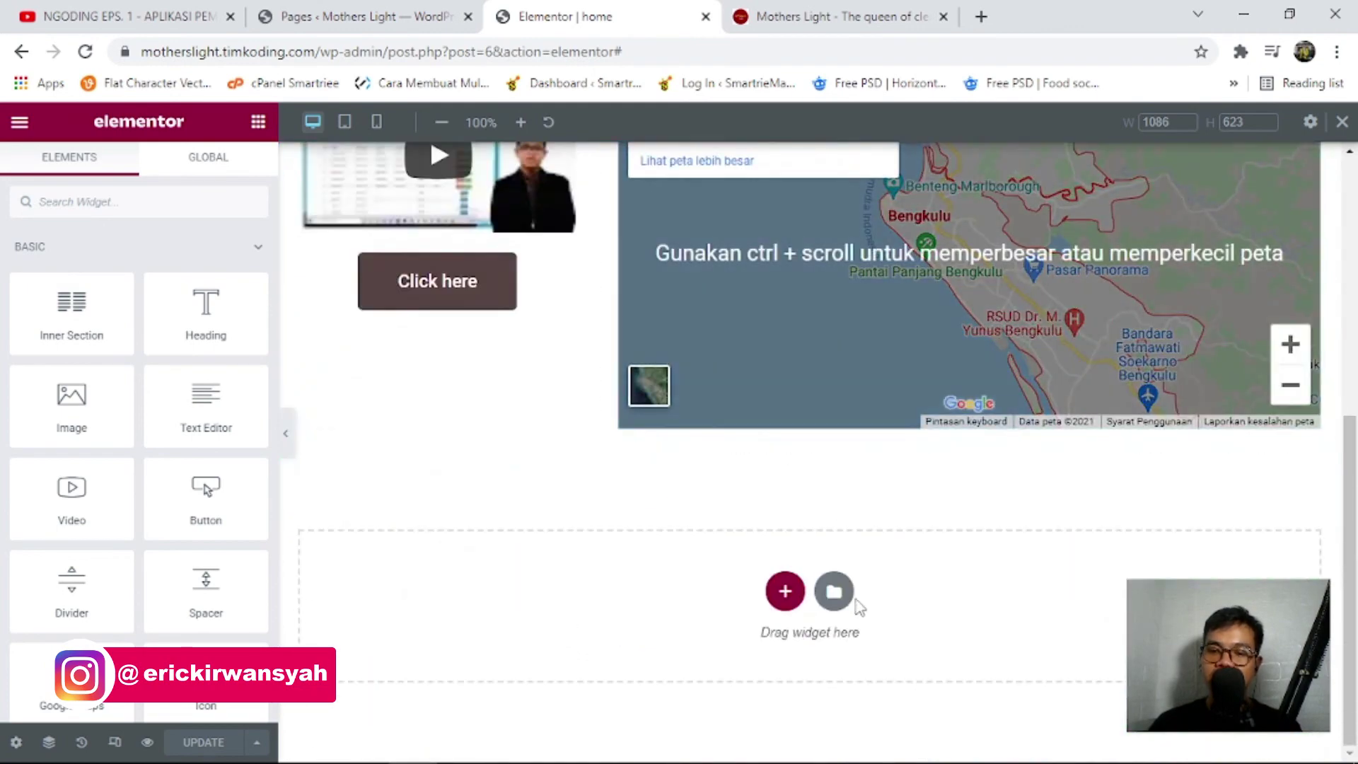
{"action": "left_click", "coordinate": [847, 605]}
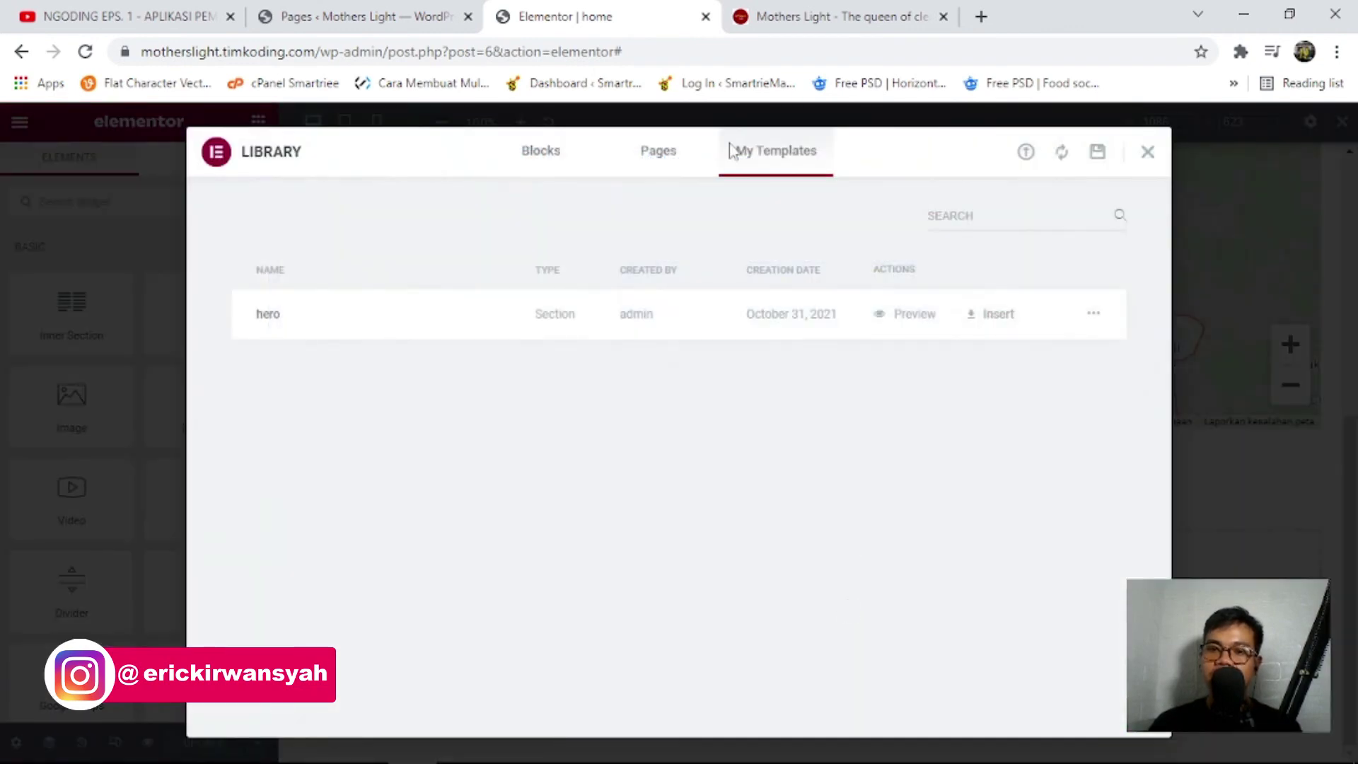
{"action": "left_click", "coordinate": [1001, 316]}
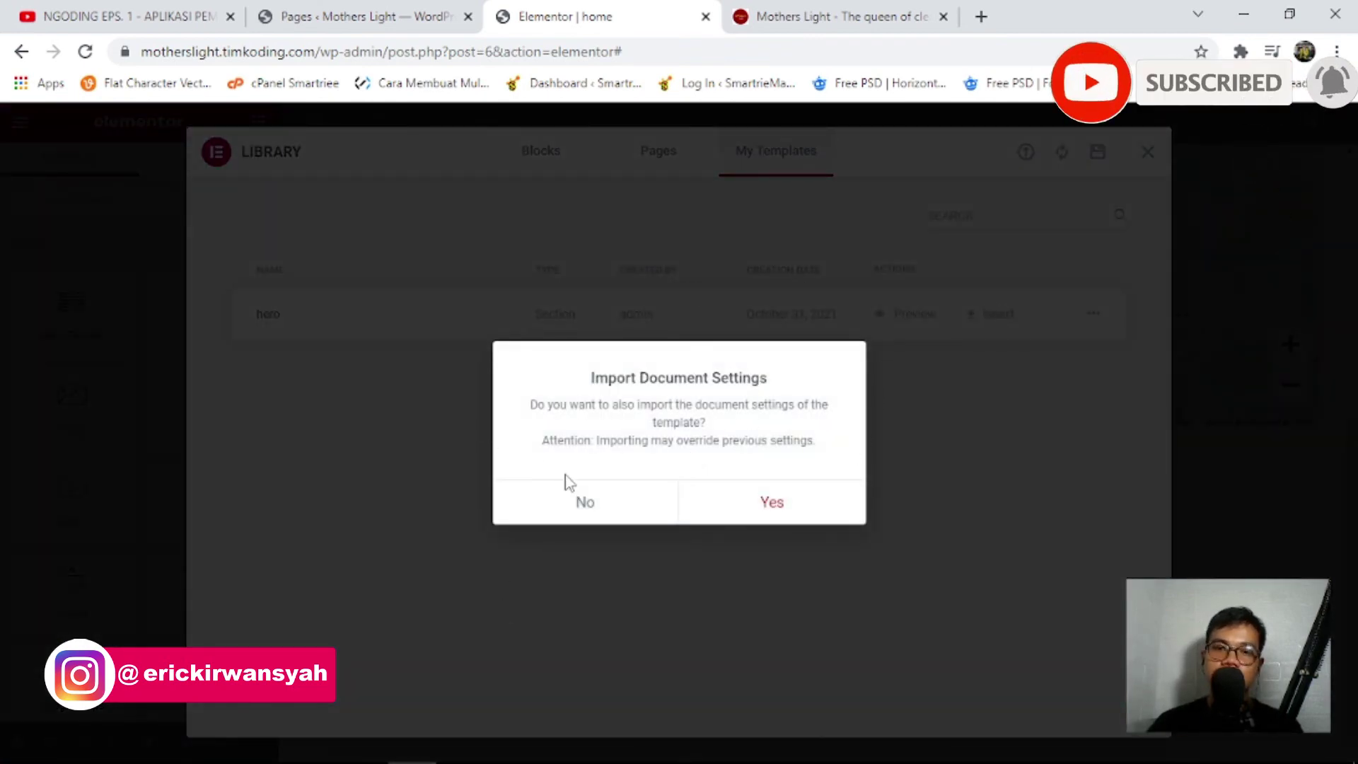
{"action": "left_click", "coordinate": [566, 511]}
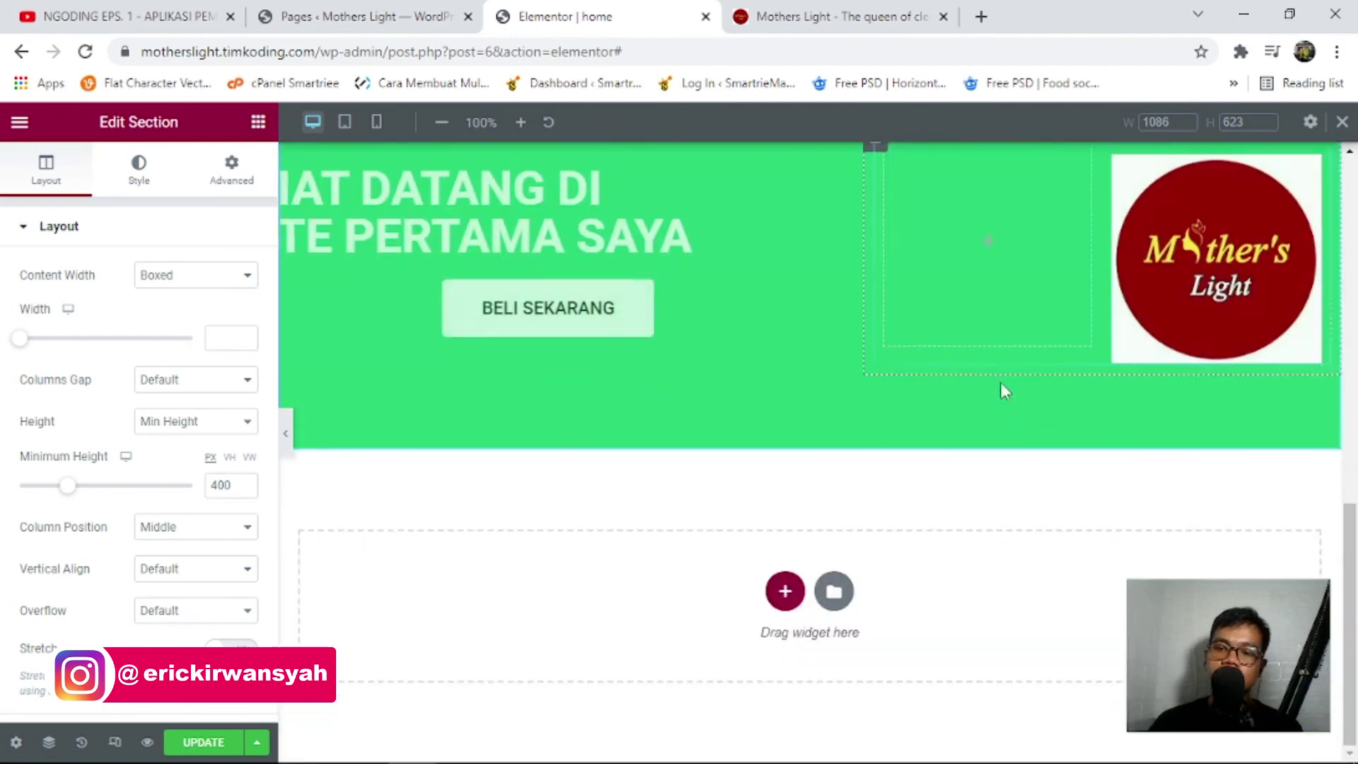
{"action": "left_click", "coordinate": [205, 742]}
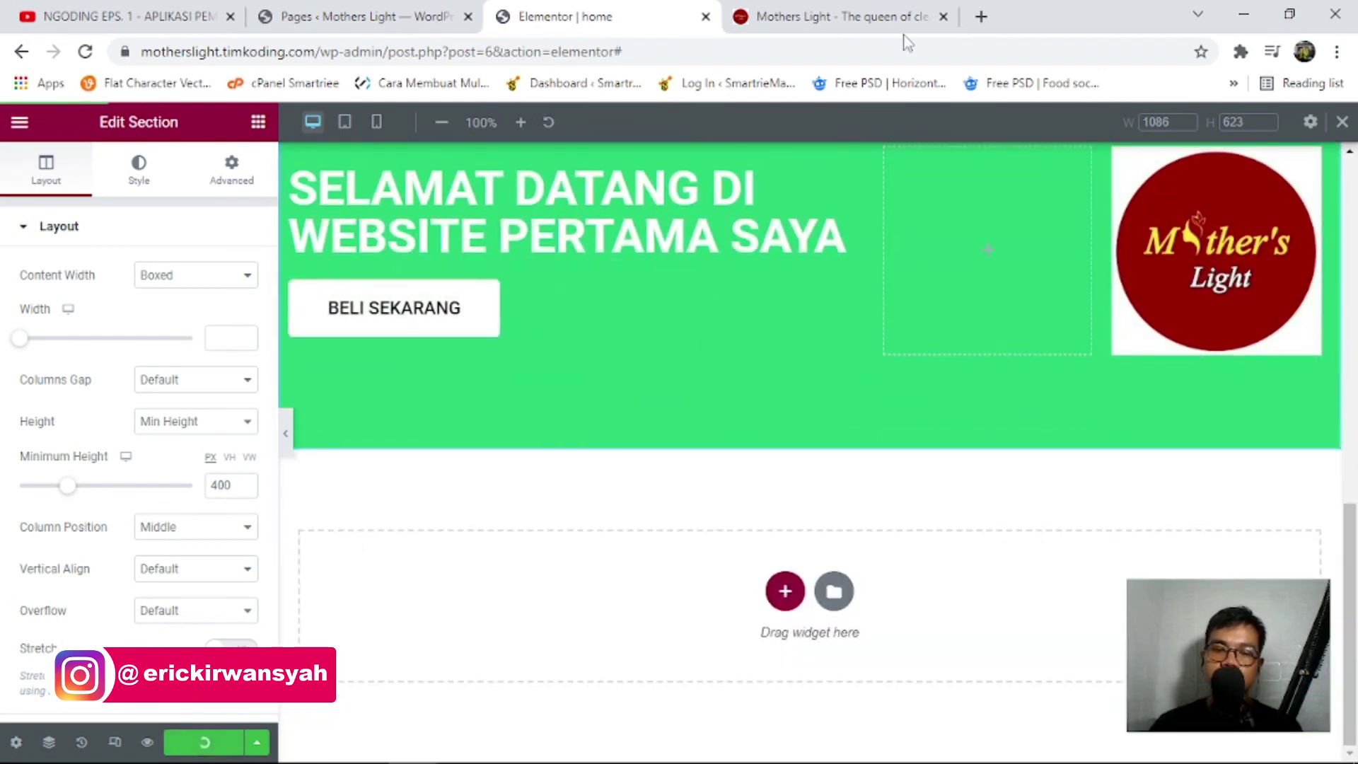
Check the updated home page in the live preview, then return to the Elementor editor.
{"action": "left_click", "coordinate": [838, 16]}
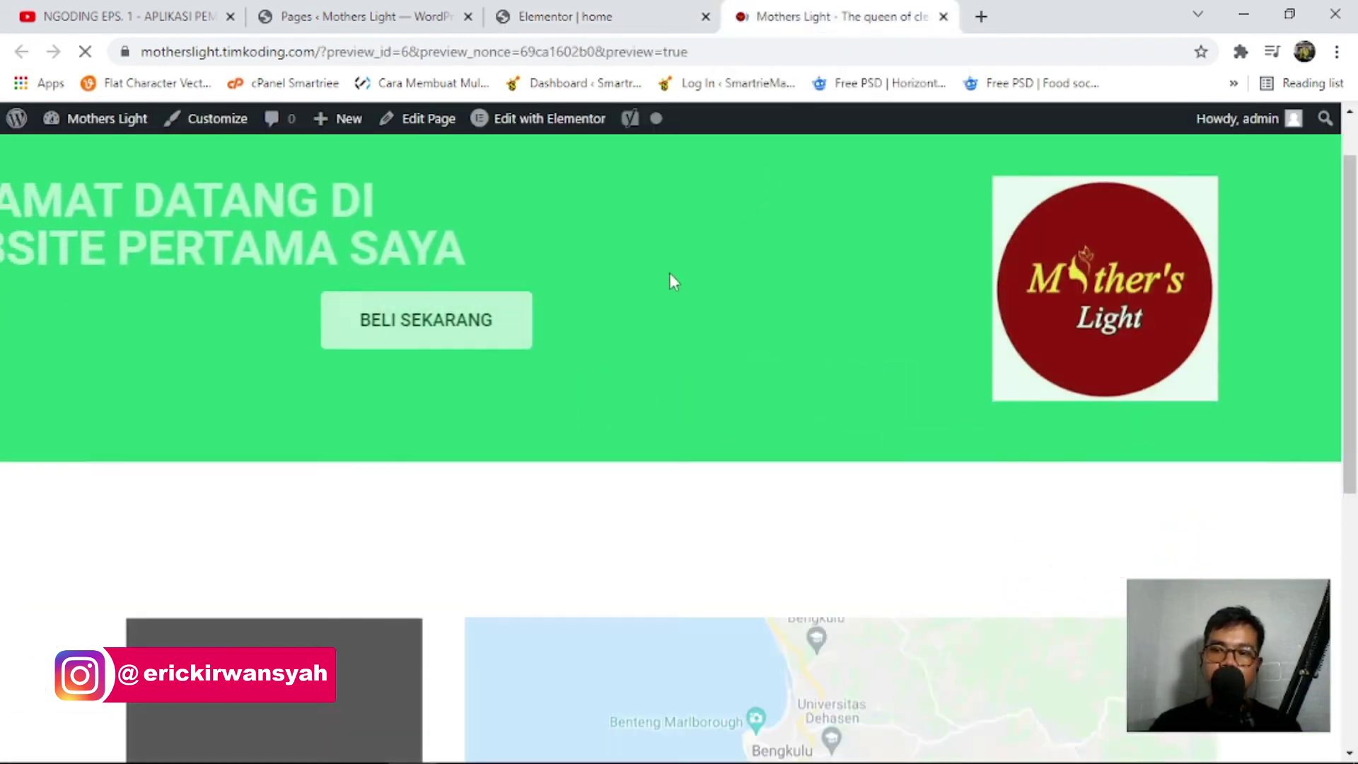
{"action": "scroll", "coordinate": [669, 273], "scroll_direction": "up", "scroll_amount": 5}
{"action": "scroll", "coordinate": [669, 273], "scroll_direction": "up", "scroll_amount": 5}
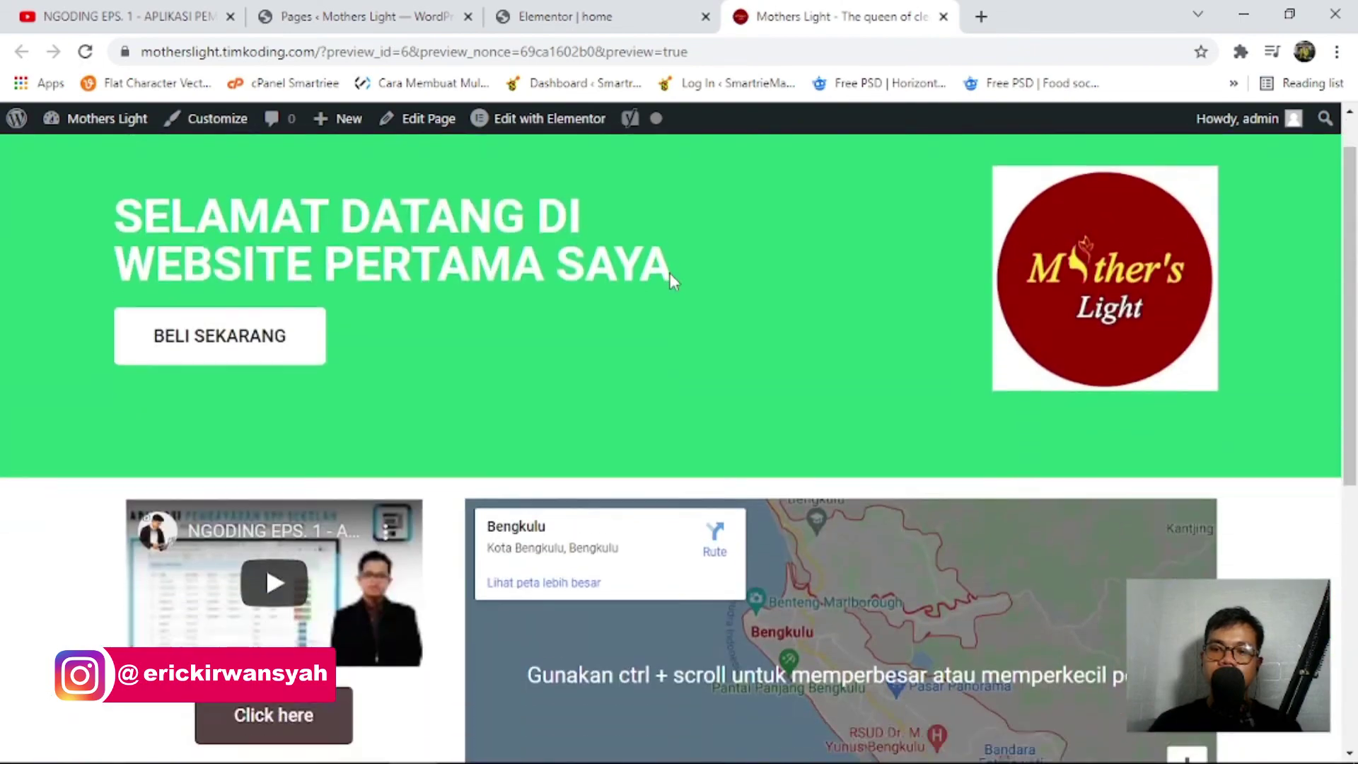
{"action": "scroll", "coordinate": [669, 273], "scroll_direction": "down", "scroll_amount": 6}
{"action": "scroll", "coordinate": [669, 269], "scroll_direction": "up", "scroll_amount": 2}
{"action": "left_click", "coordinate": [569, 14]}
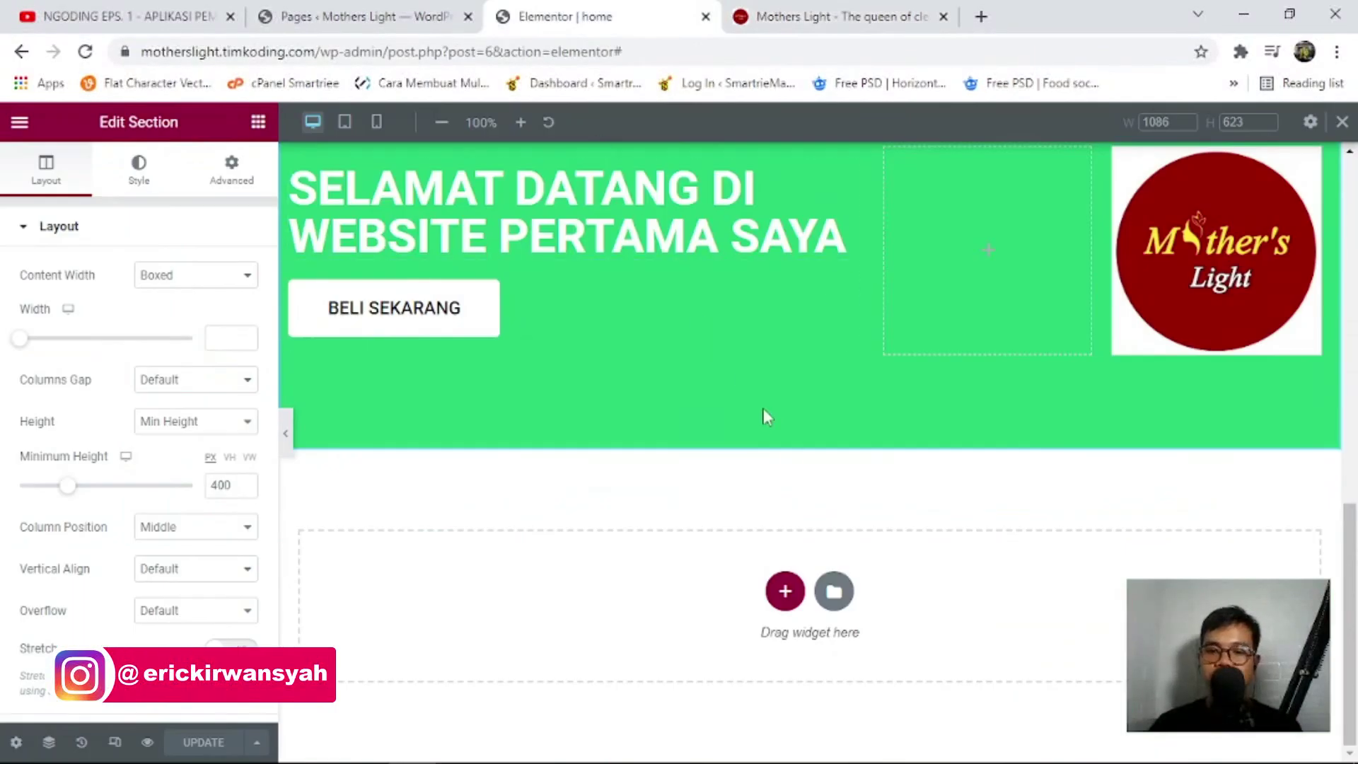
Browse the template library's blocks and try to insert the black About Company block with the game console image.
{"action": "scroll", "coordinate": [789, 446], "scroll_direction": "up", "scroll_amount": 9}
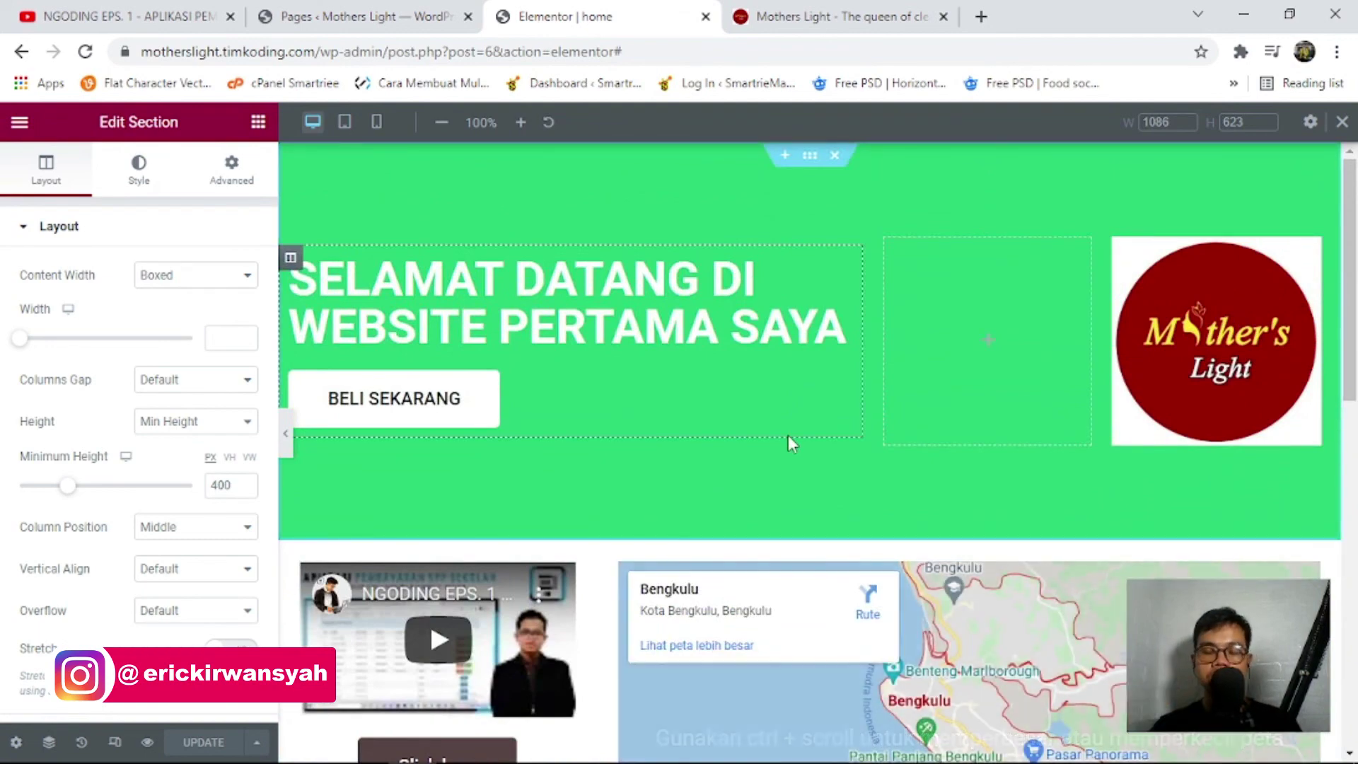
{"action": "scroll", "coordinate": [788, 433], "scroll_direction": "down", "scroll_amount": 10}
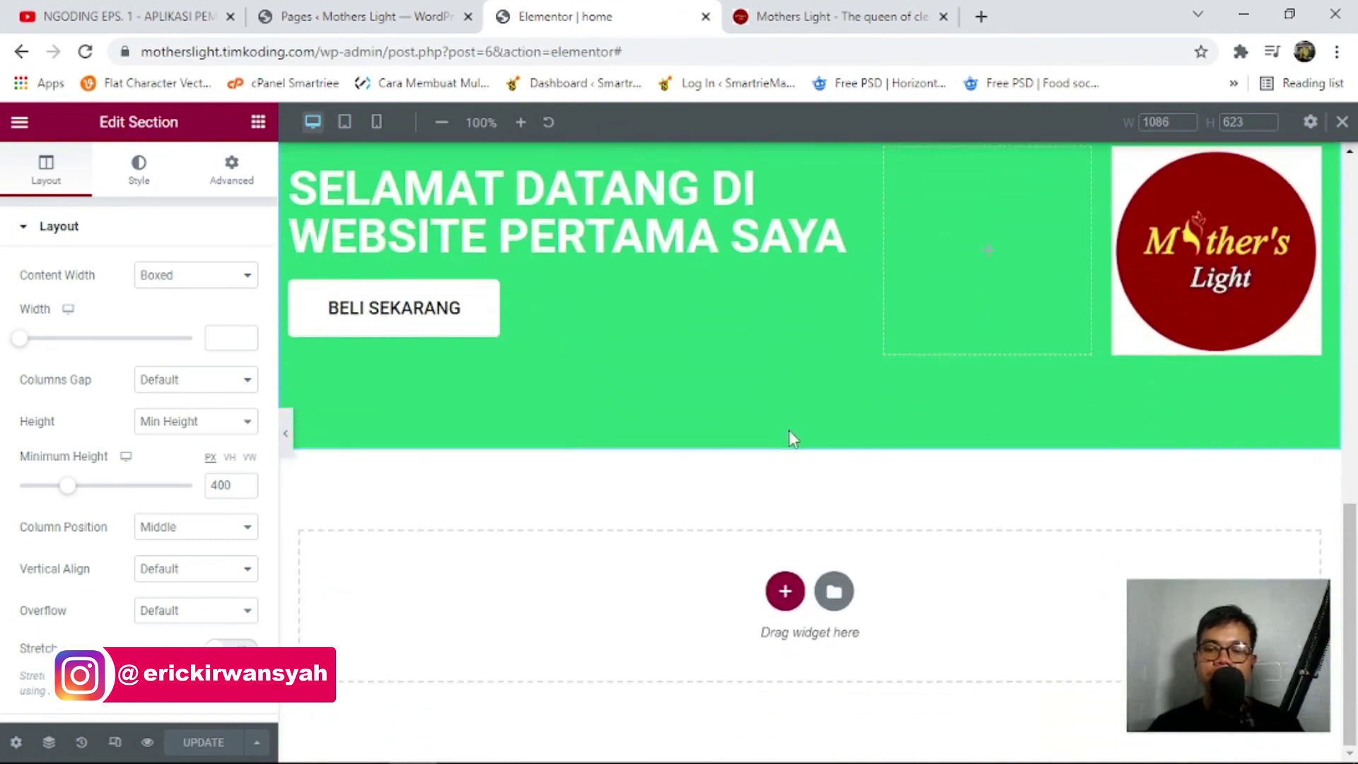
{"action": "left_click", "coordinate": [841, 591]}
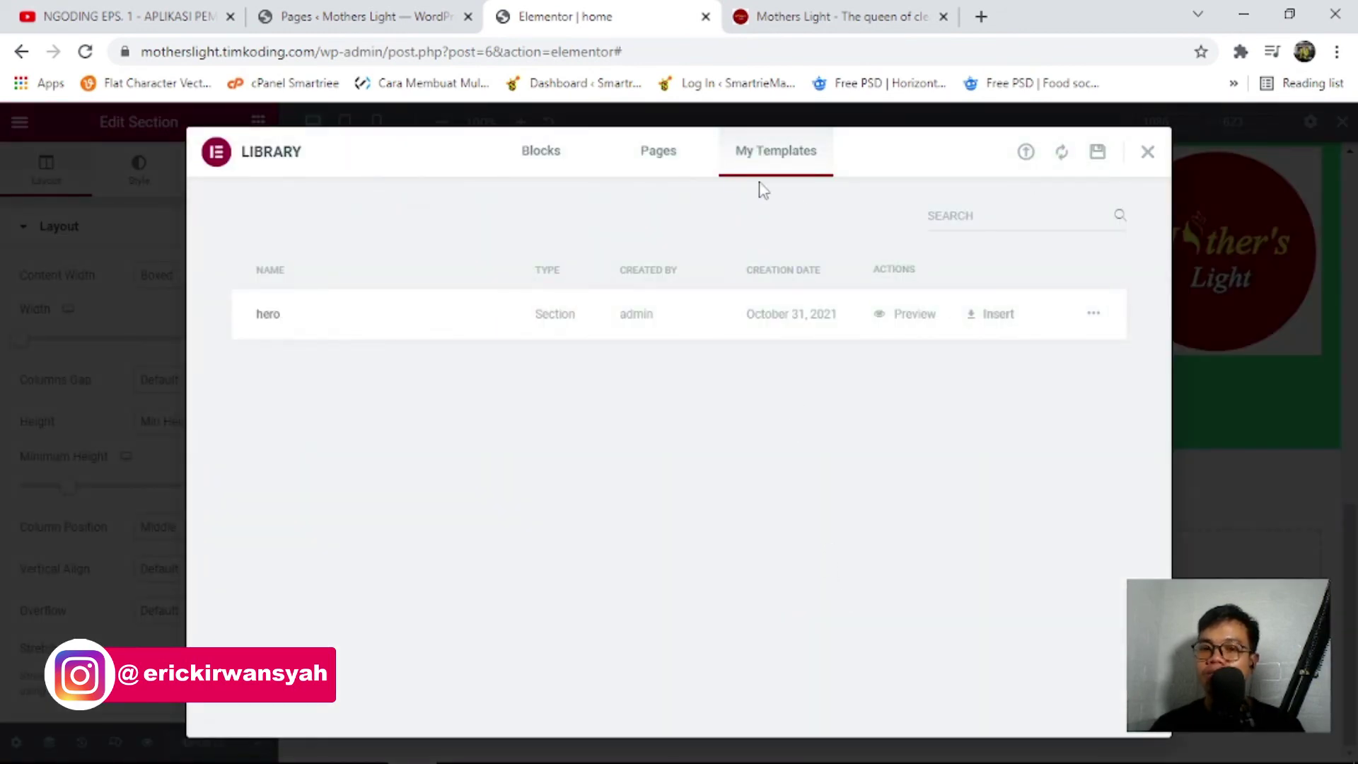
{"action": "left_click", "coordinate": [540, 165]}
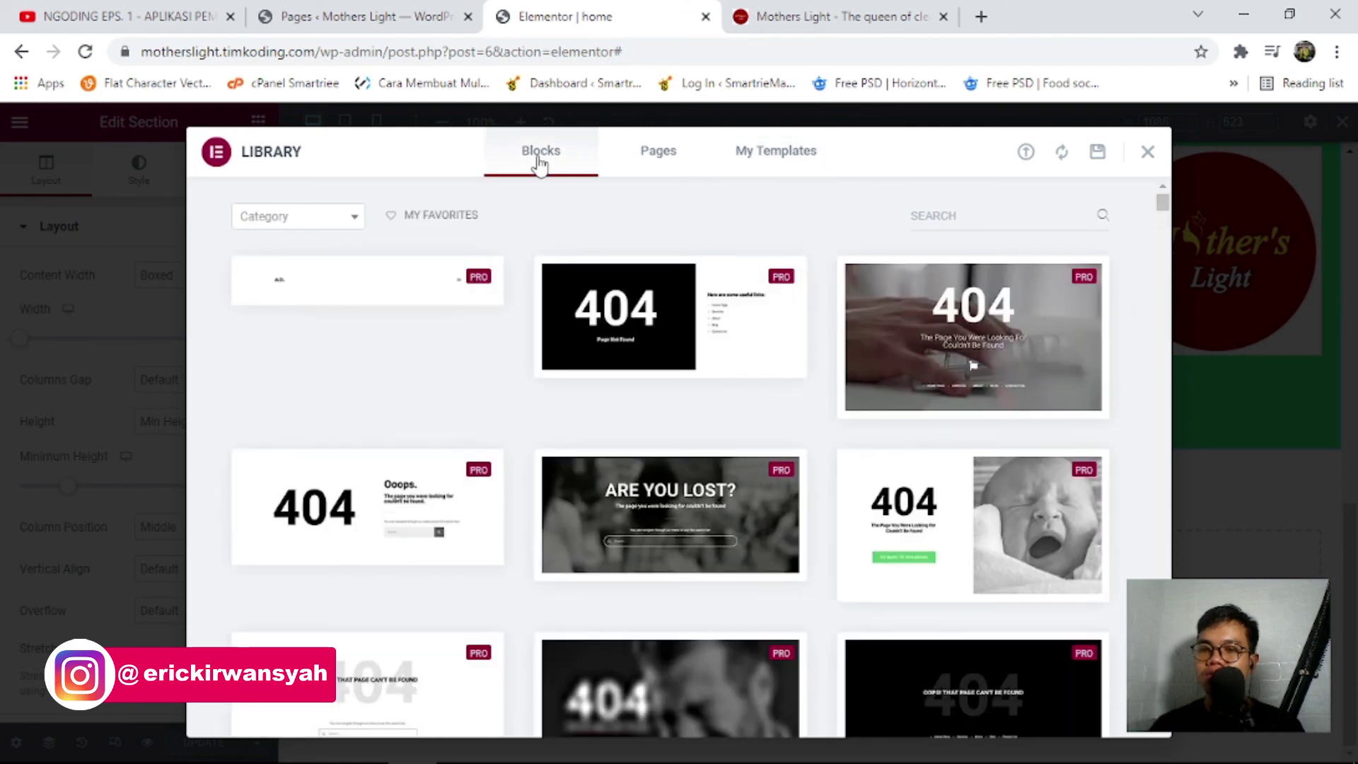
{"action": "mouse_move", "coordinate": [1057, 308]}
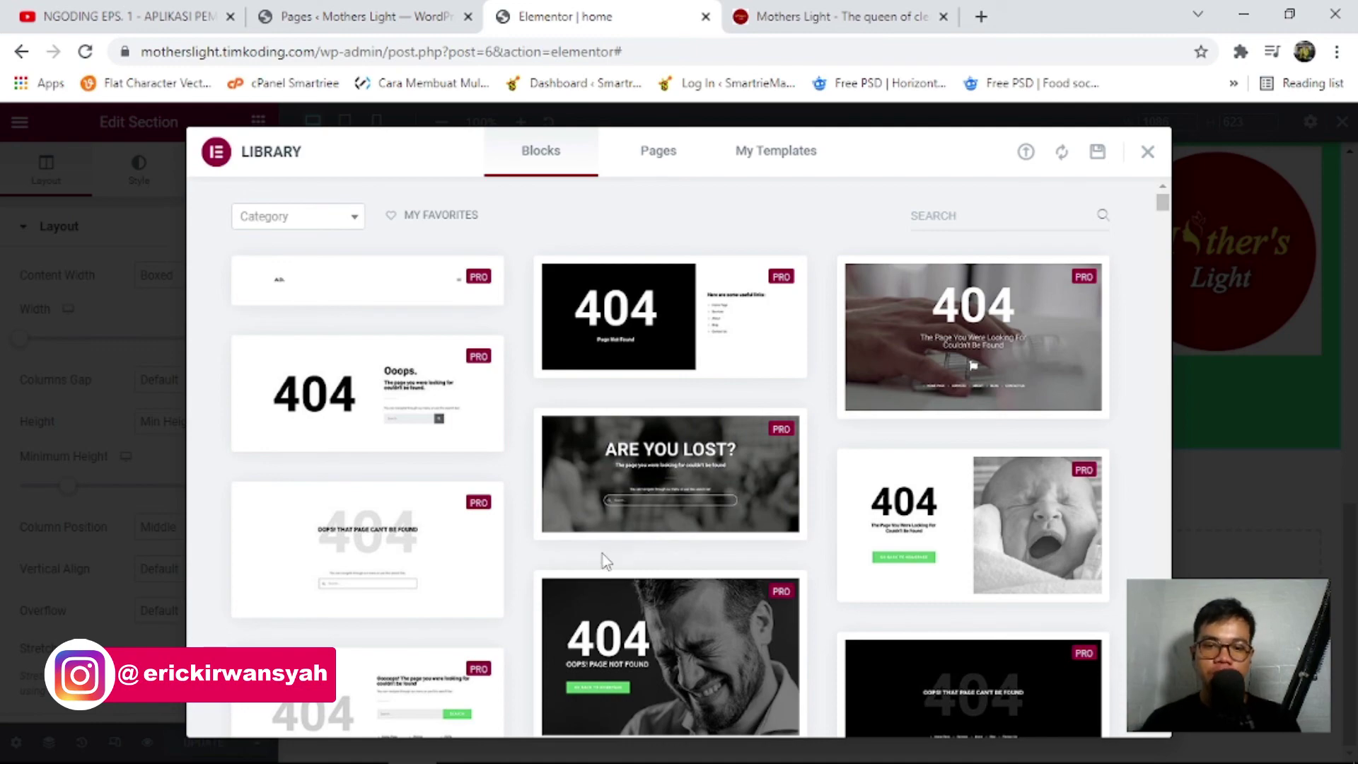
{"action": "scroll", "coordinate": [604, 556], "scroll_direction": "down", "scroll_amount": 4}
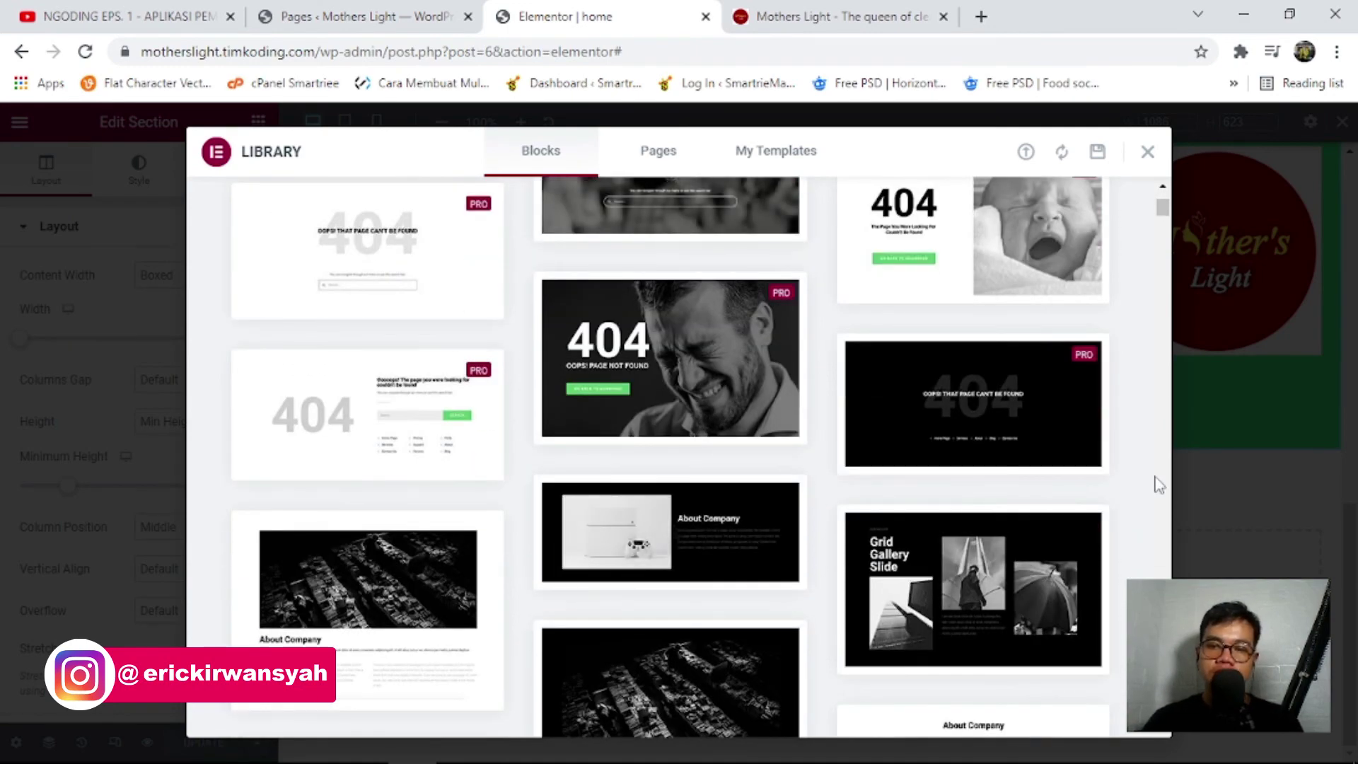
{"action": "scroll", "coordinate": [887, 456], "scroll_direction": "down", "scroll_amount": 1}
{"action": "scroll", "coordinate": [887, 456], "scroll_direction": "down", "scroll_amount": 2}
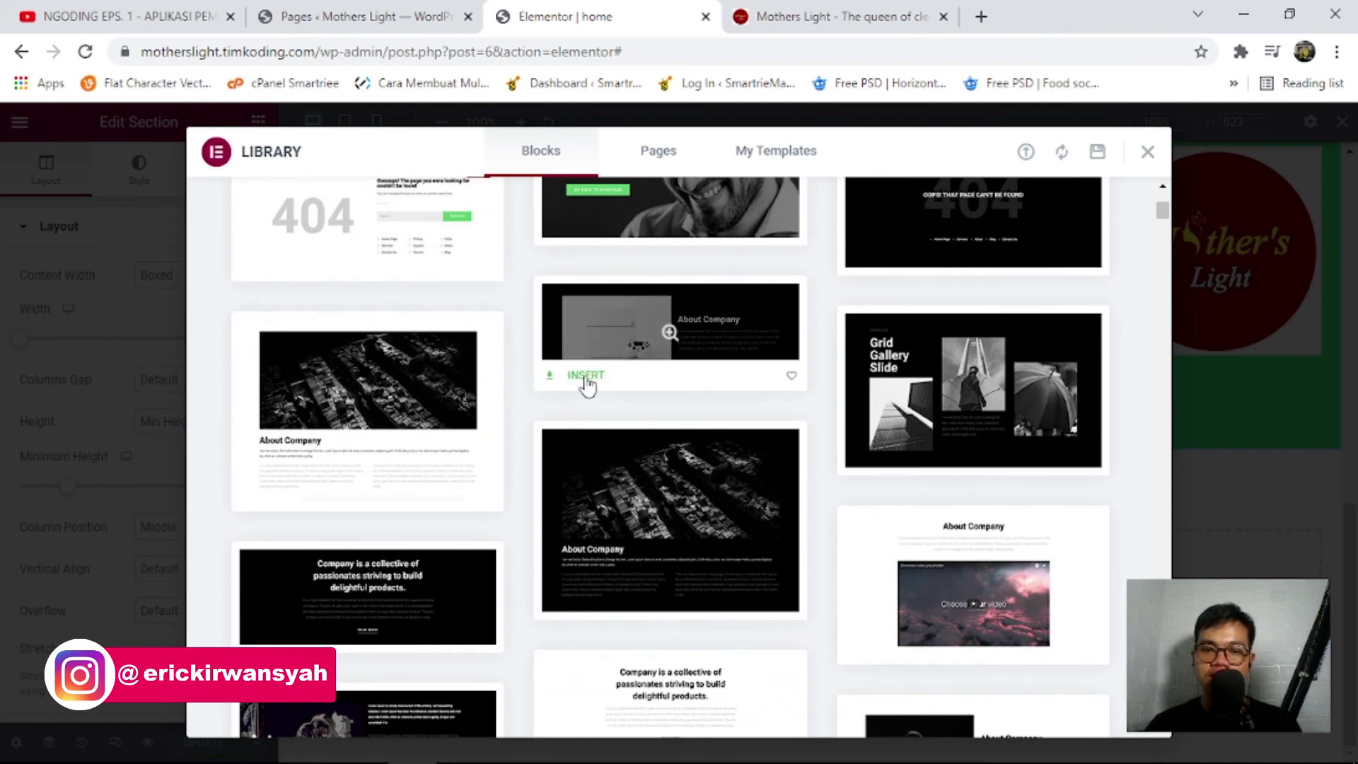
{"action": "left_click", "coordinate": [587, 382]}
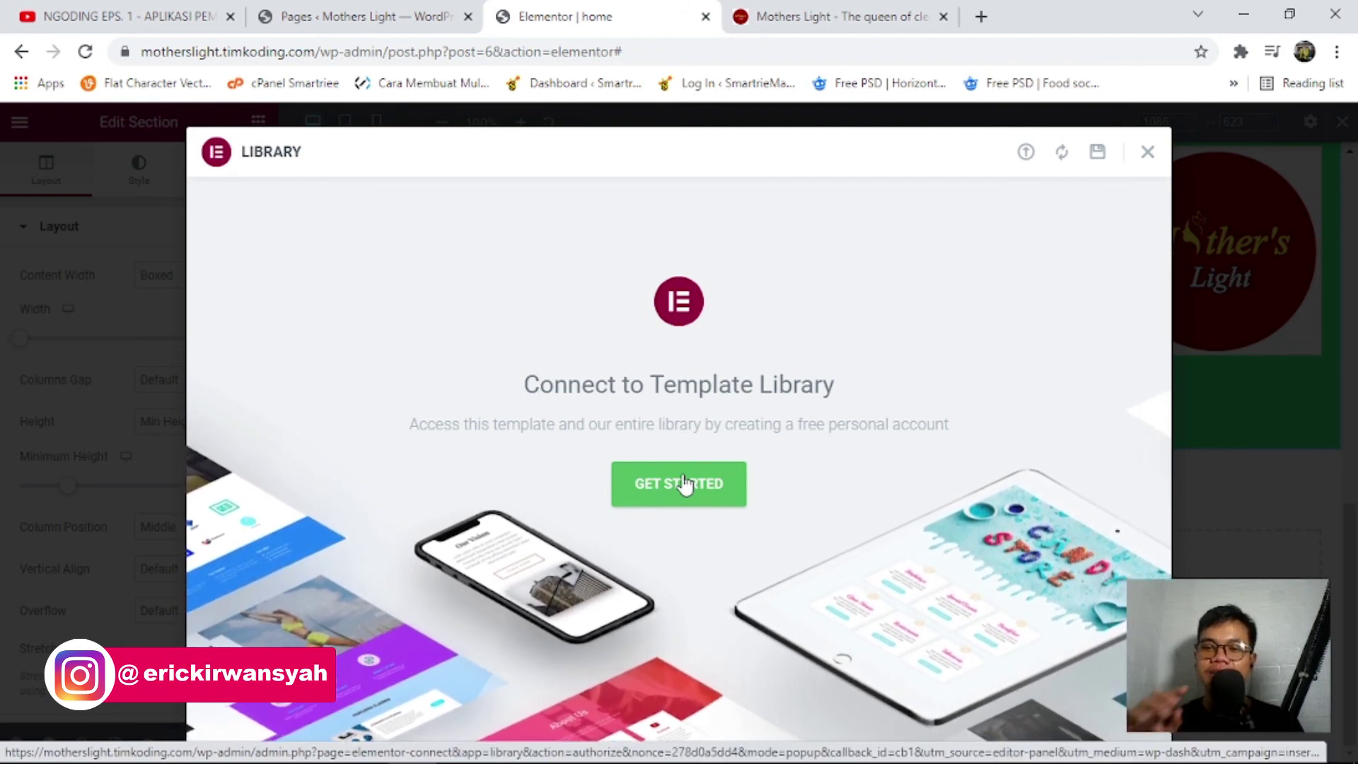
{"action": "left_click", "coordinate": [1149, 153]}
Check the saved hero template's delete and export options and the template import page, then close the library and show the widget list.
{"action": "scroll", "coordinate": [918, 446], "scroll_direction": "up", "scroll_amount": 2}
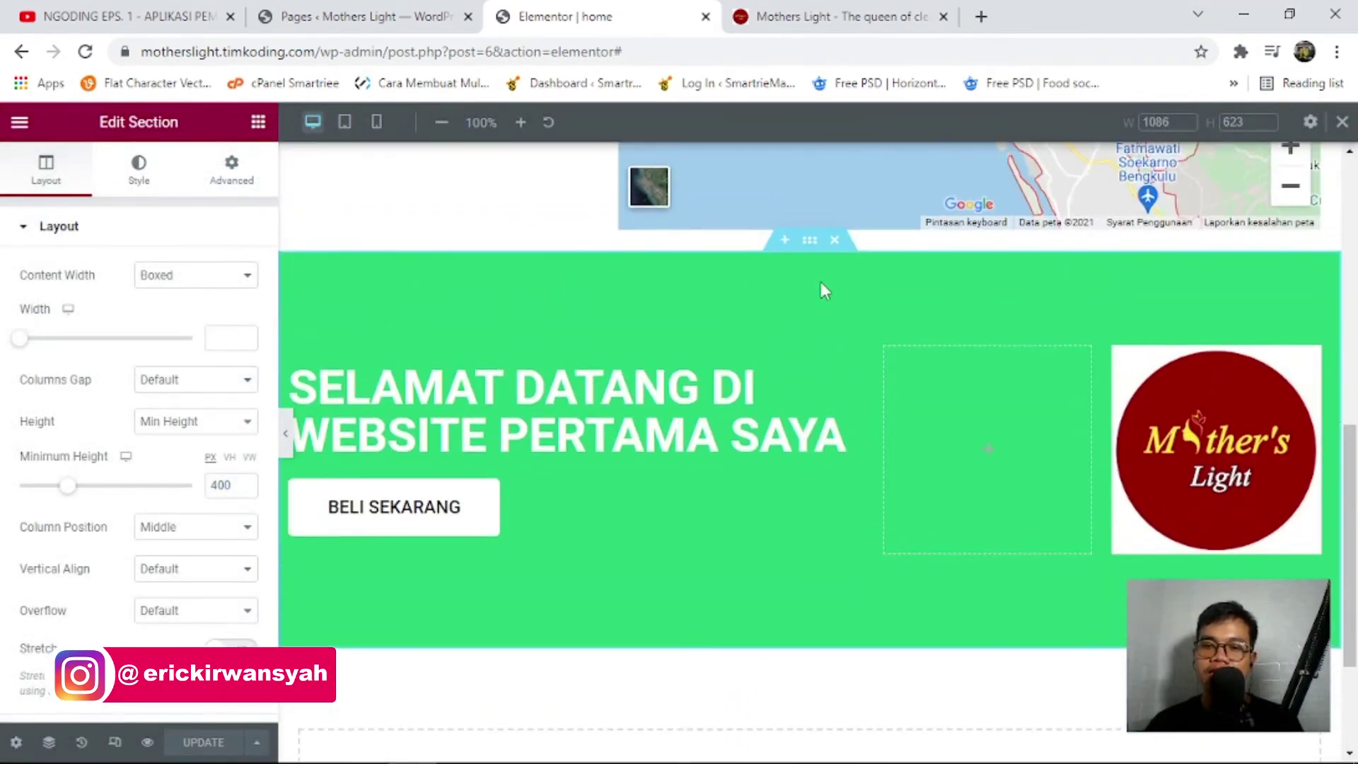
{"action": "scroll", "coordinate": [824, 290], "scroll_direction": "down", "scroll_amount": 3}
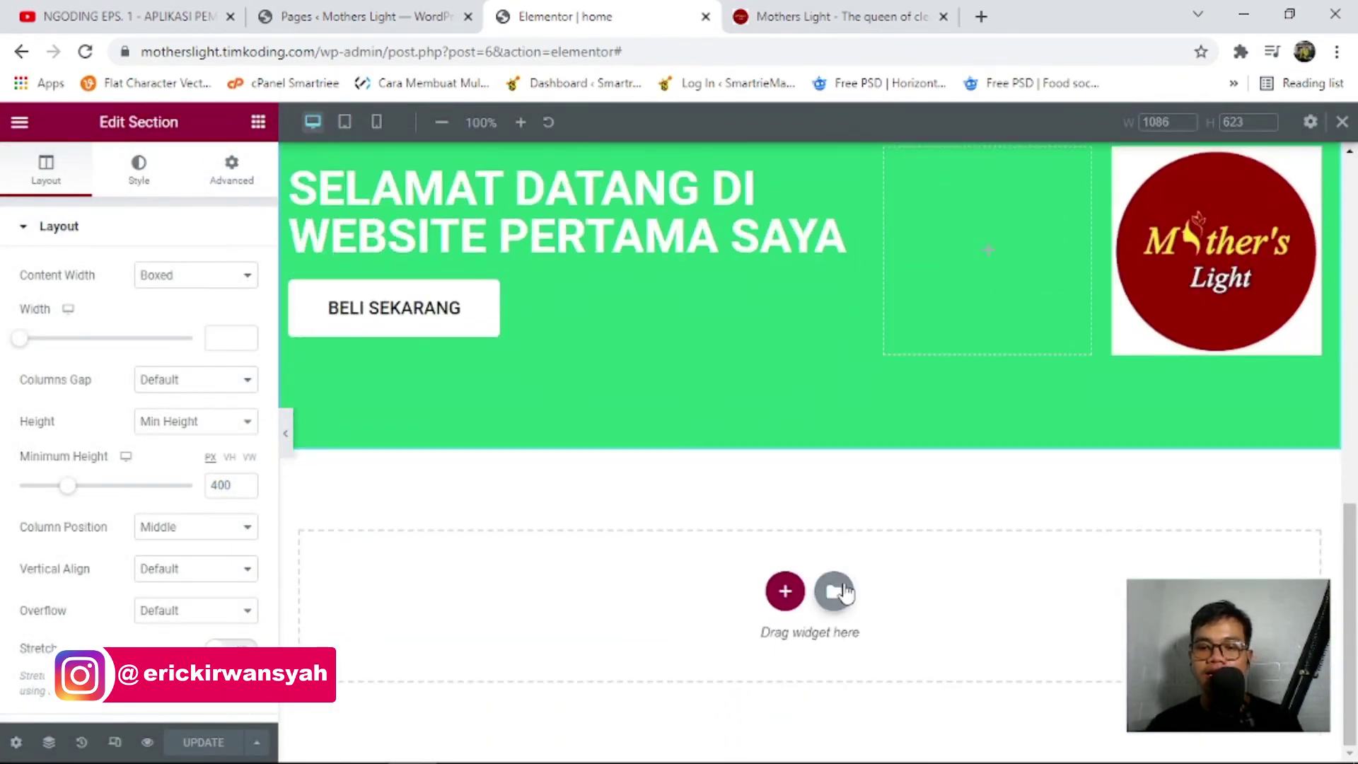
{"action": "left_click", "coordinate": [843, 594]}
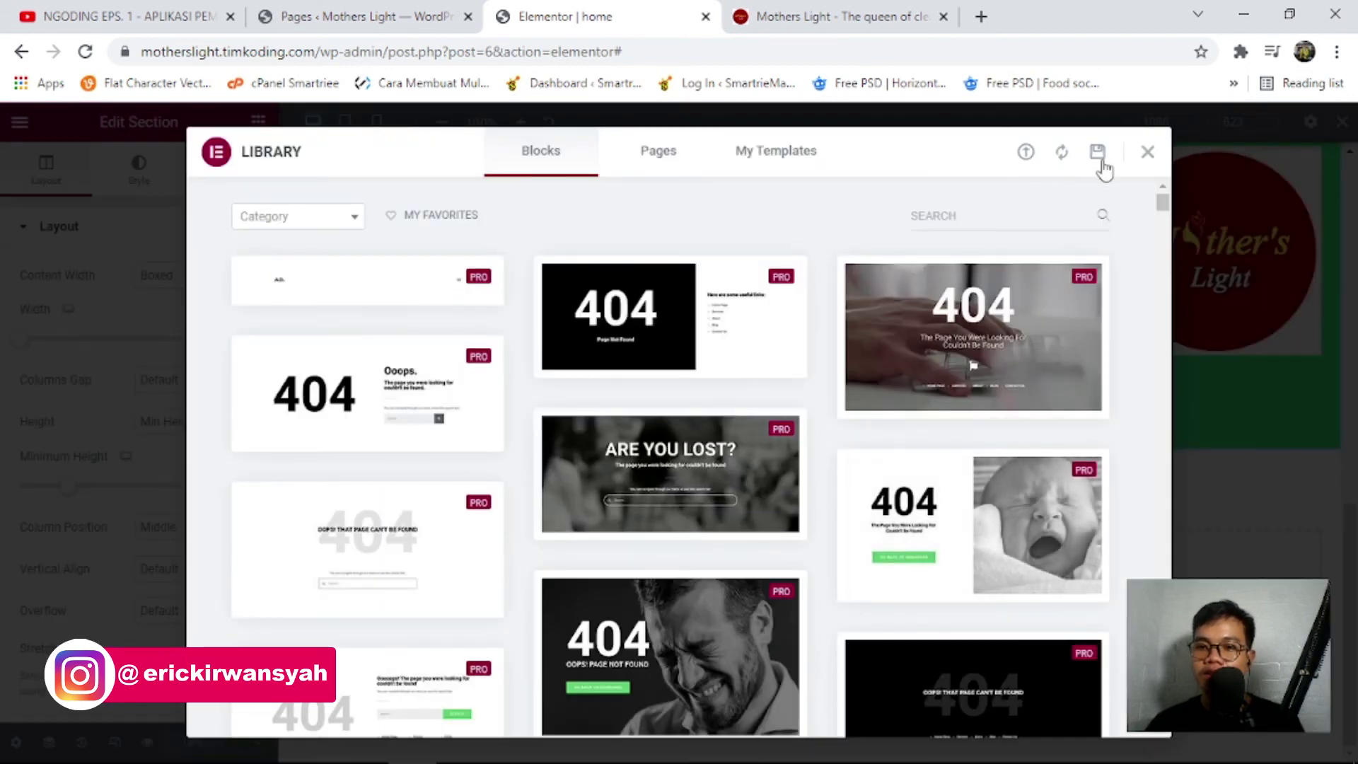
{"action": "left_click", "coordinate": [728, 154]}
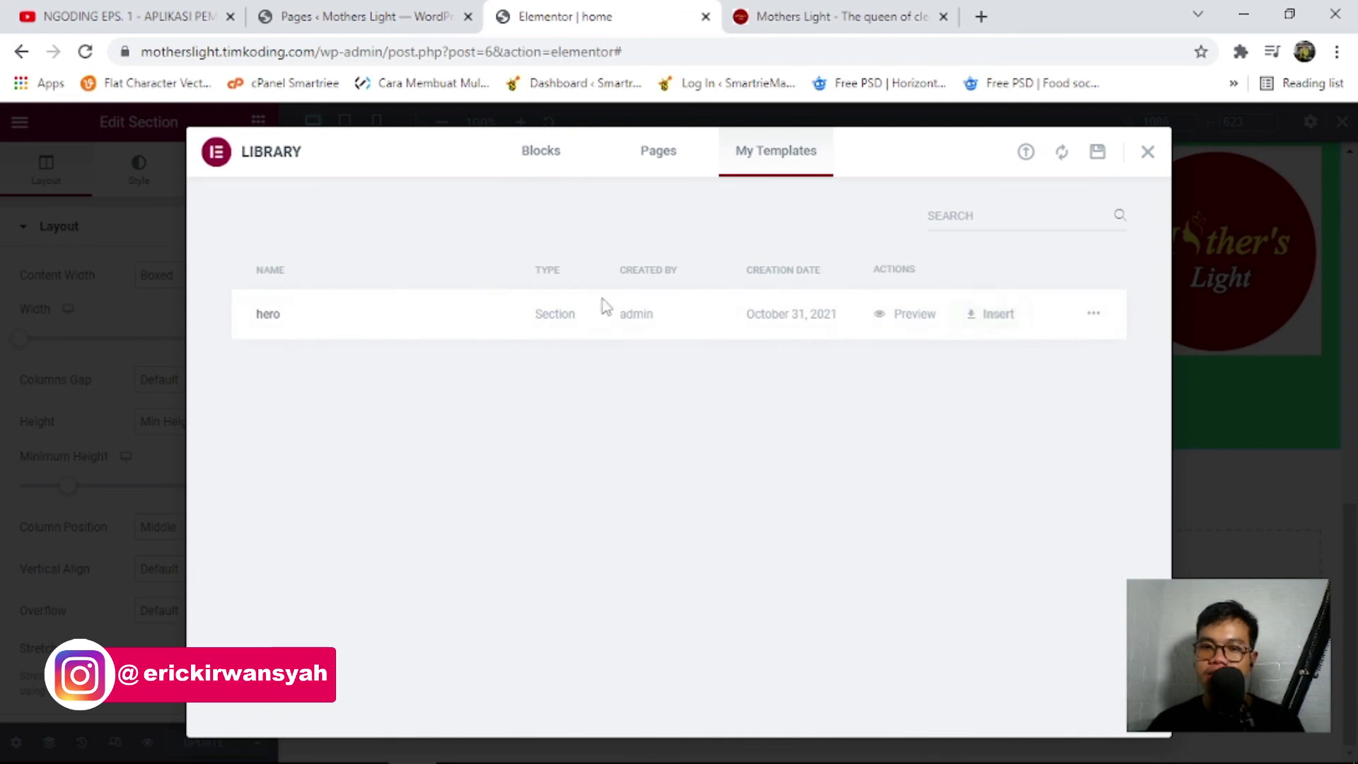
{"action": "left_click", "coordinate": [1094, 314]}
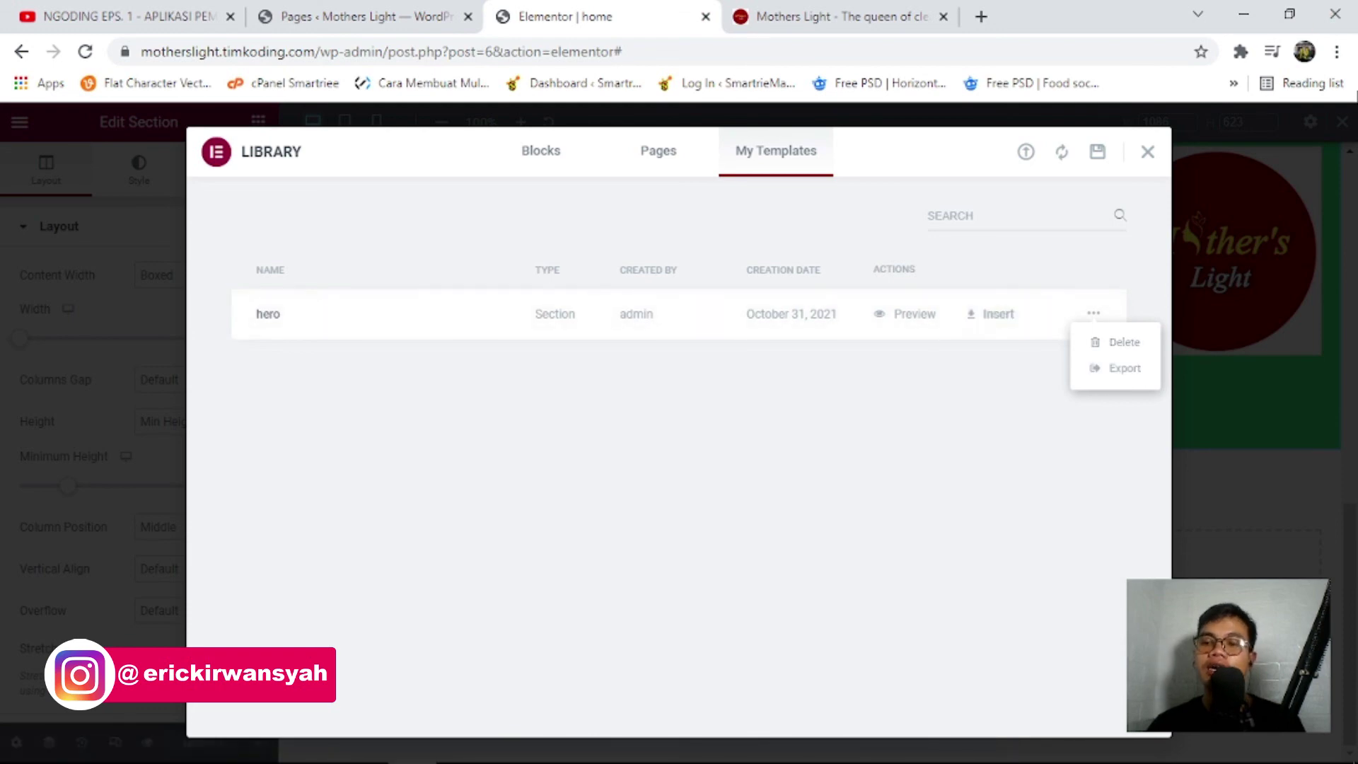
{"action": "left_click", "coordinate": [1026, 152]}
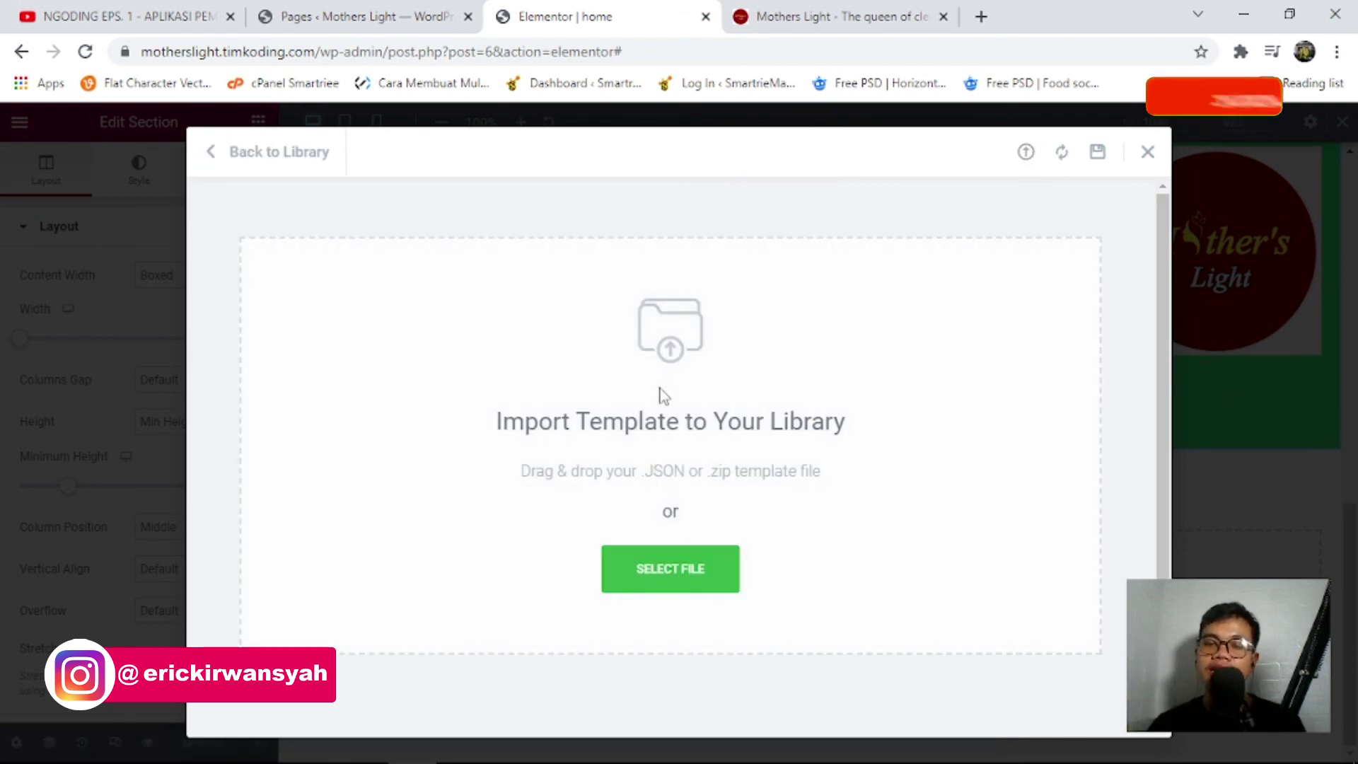
{"action": "left_click", "coordinate": [1148, 151]}
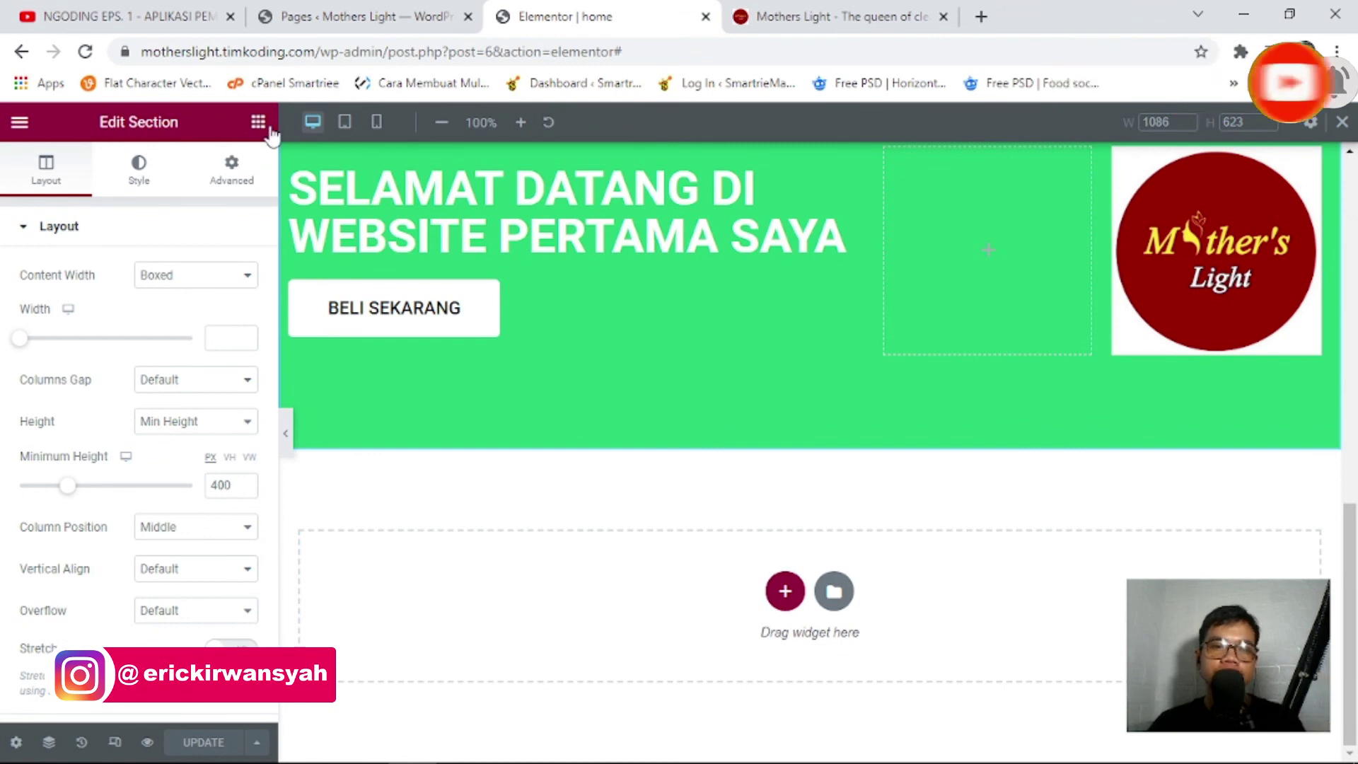
{"action": "left_click", "coordinate": [259, 122]}
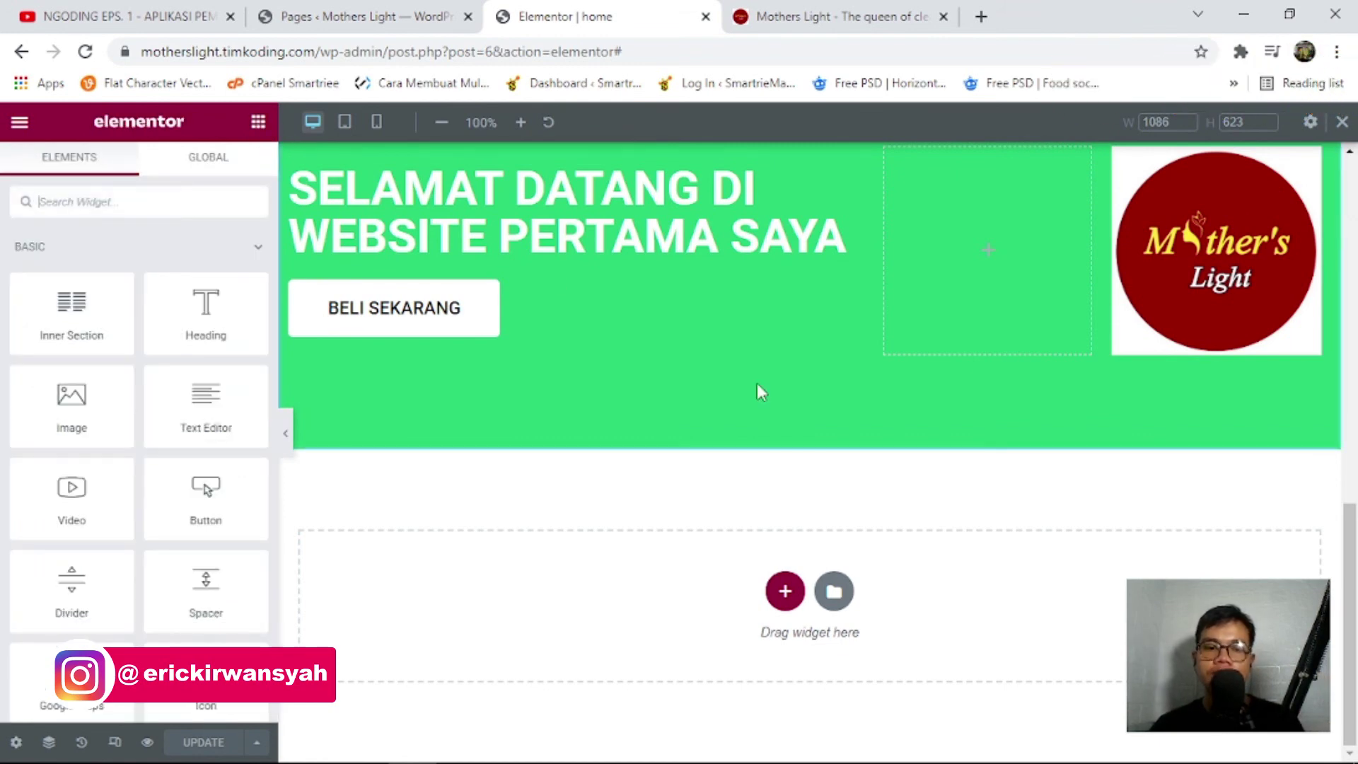
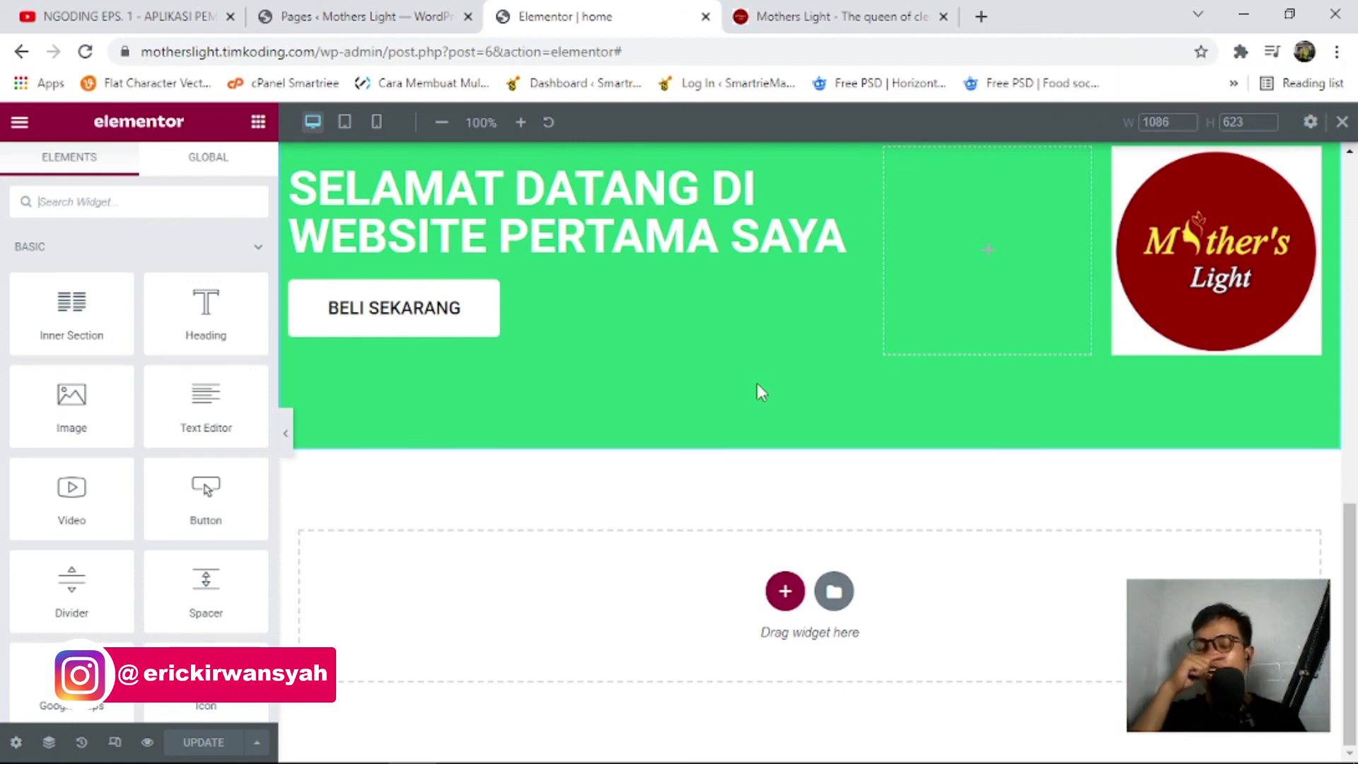
Open timkoding.com in a new browser tab and look through its home page.
{"action": "left_click", "coordinate": [981, 16]}
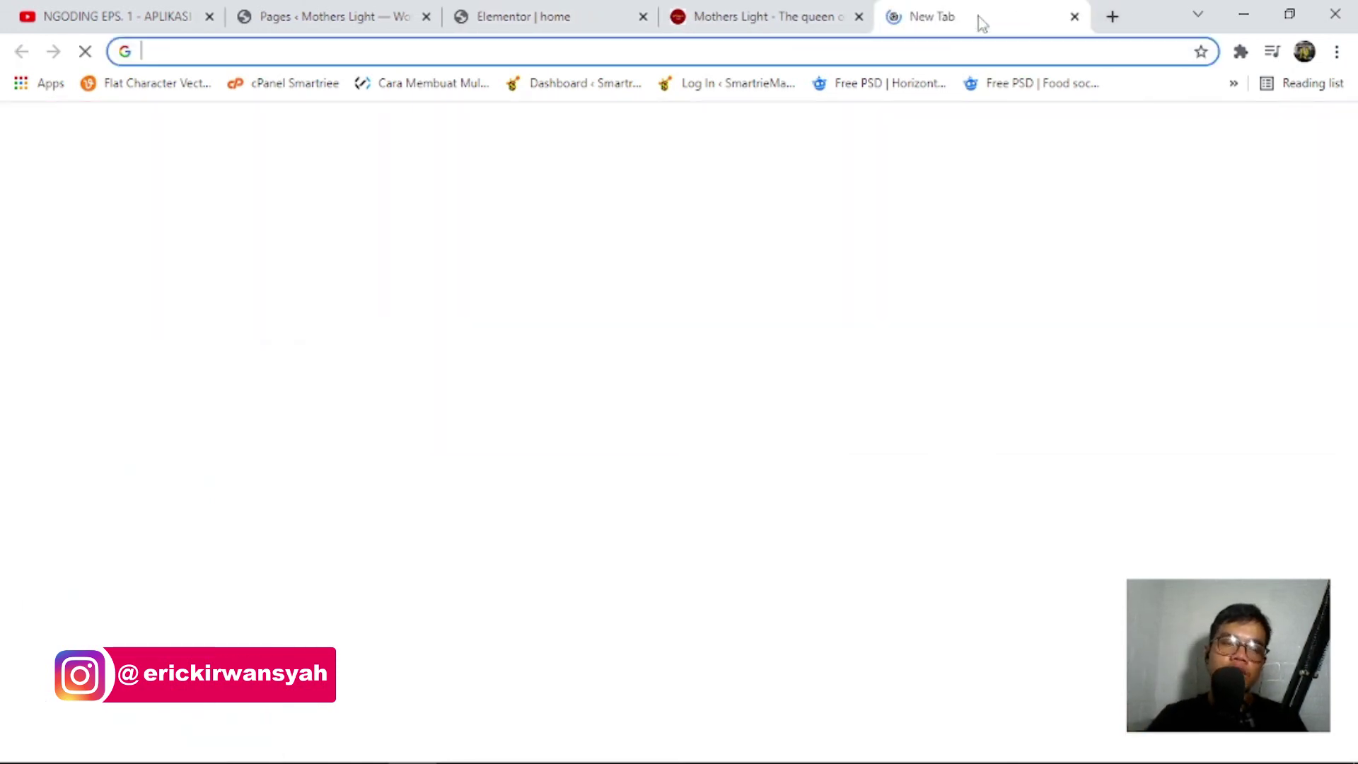
{"action": "type", "text": "tim"}
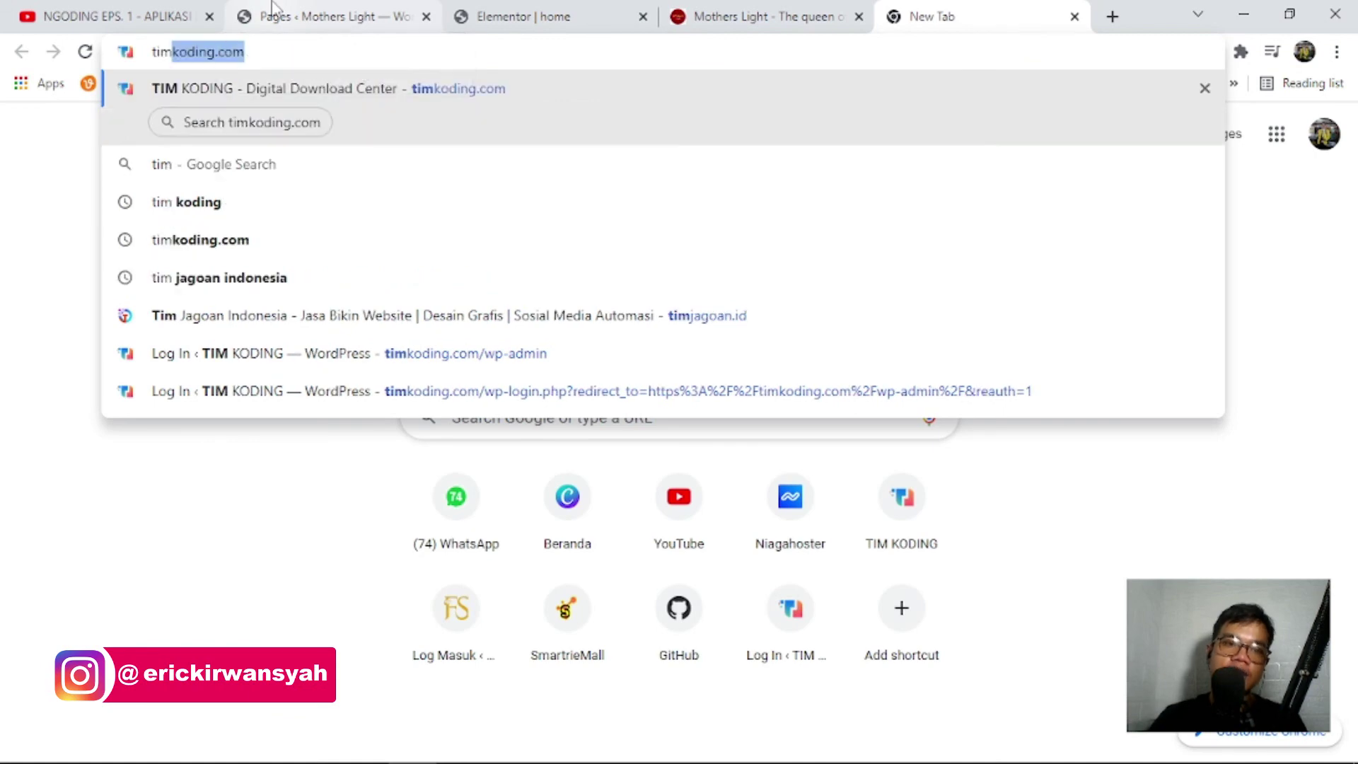
{"action": "key", "text": "Return"}
{"action": "left_click", "coordinate": [506, 19]}
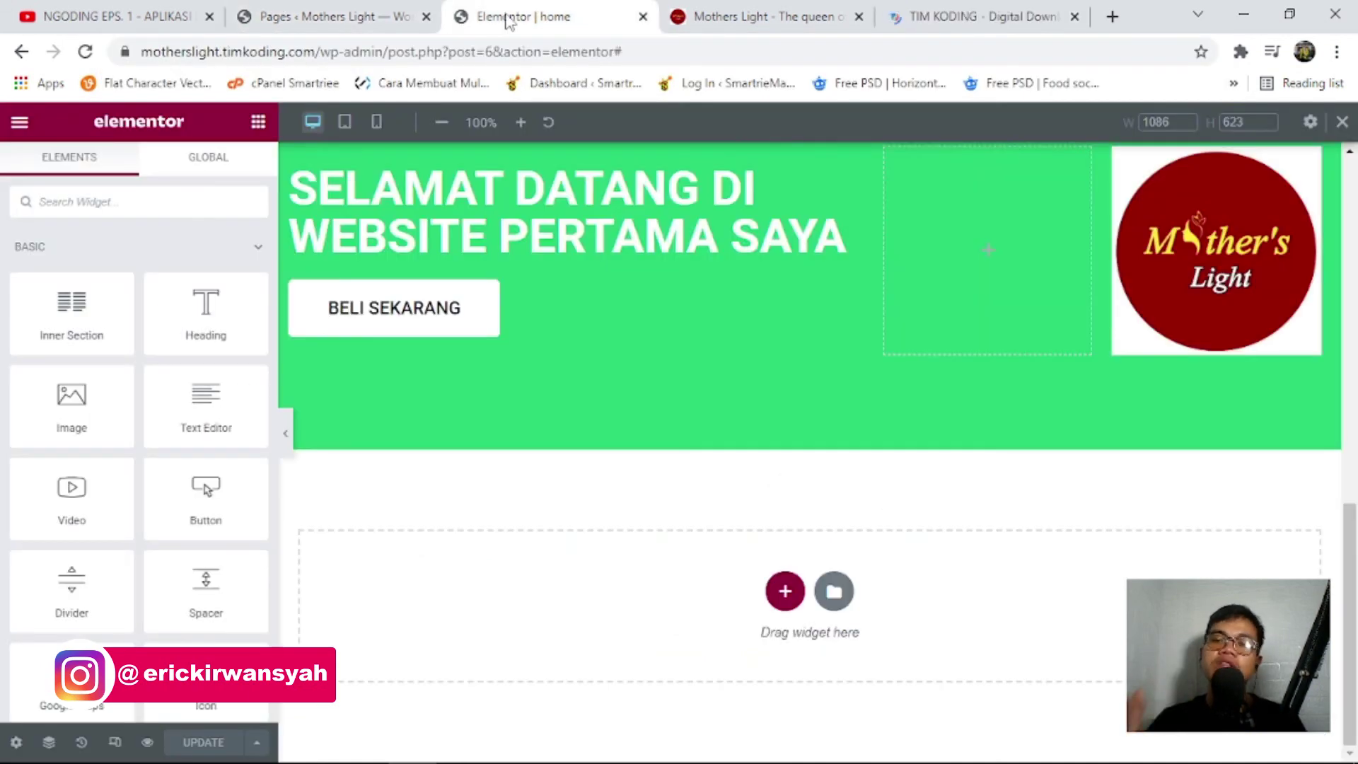
{"action": "left_click", "coordinate": [923, 8]}
{"action": "left_click", "coordinate": [507, 14]}
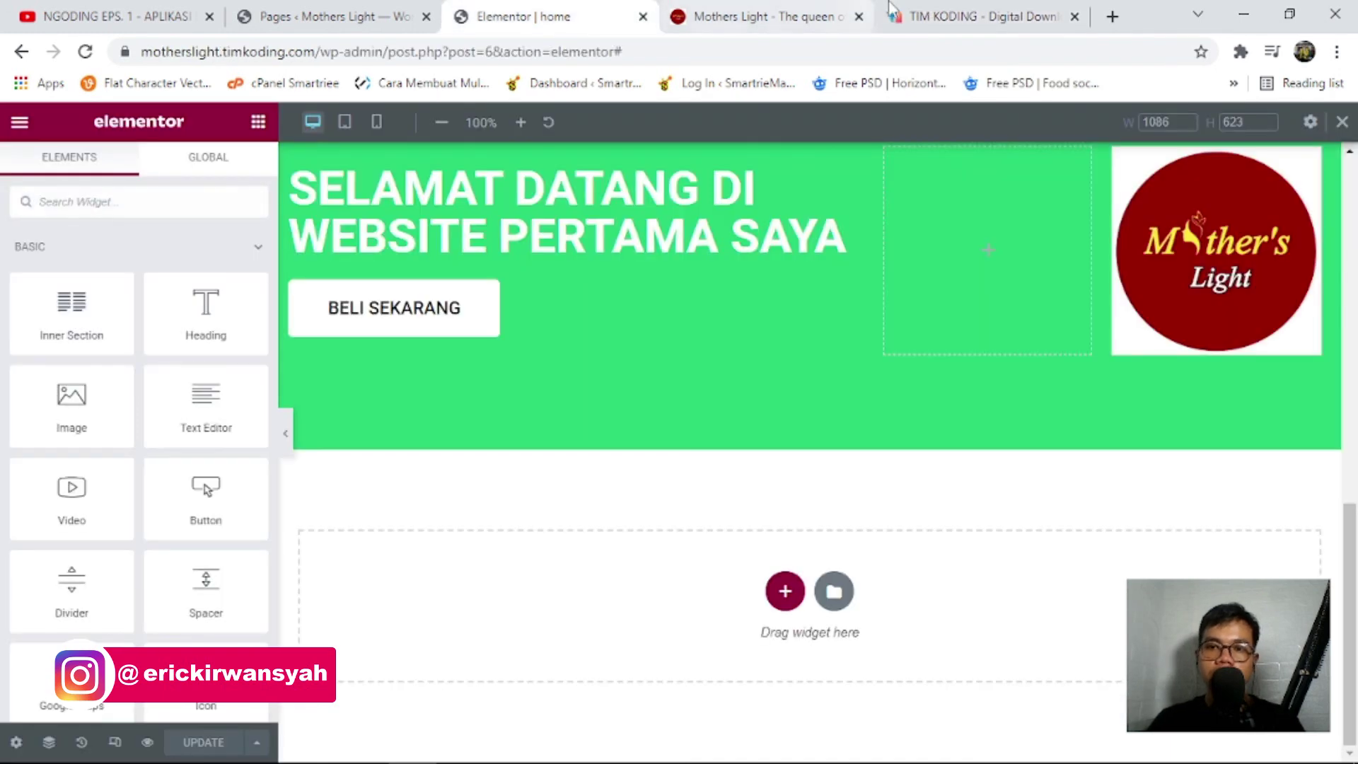
{"action": "left_click", "coordinate": [893, 8]}
{"action": "scroll", "coordinate": [633, 308], "scroll_direction": "down", "scroll_amount": 15}
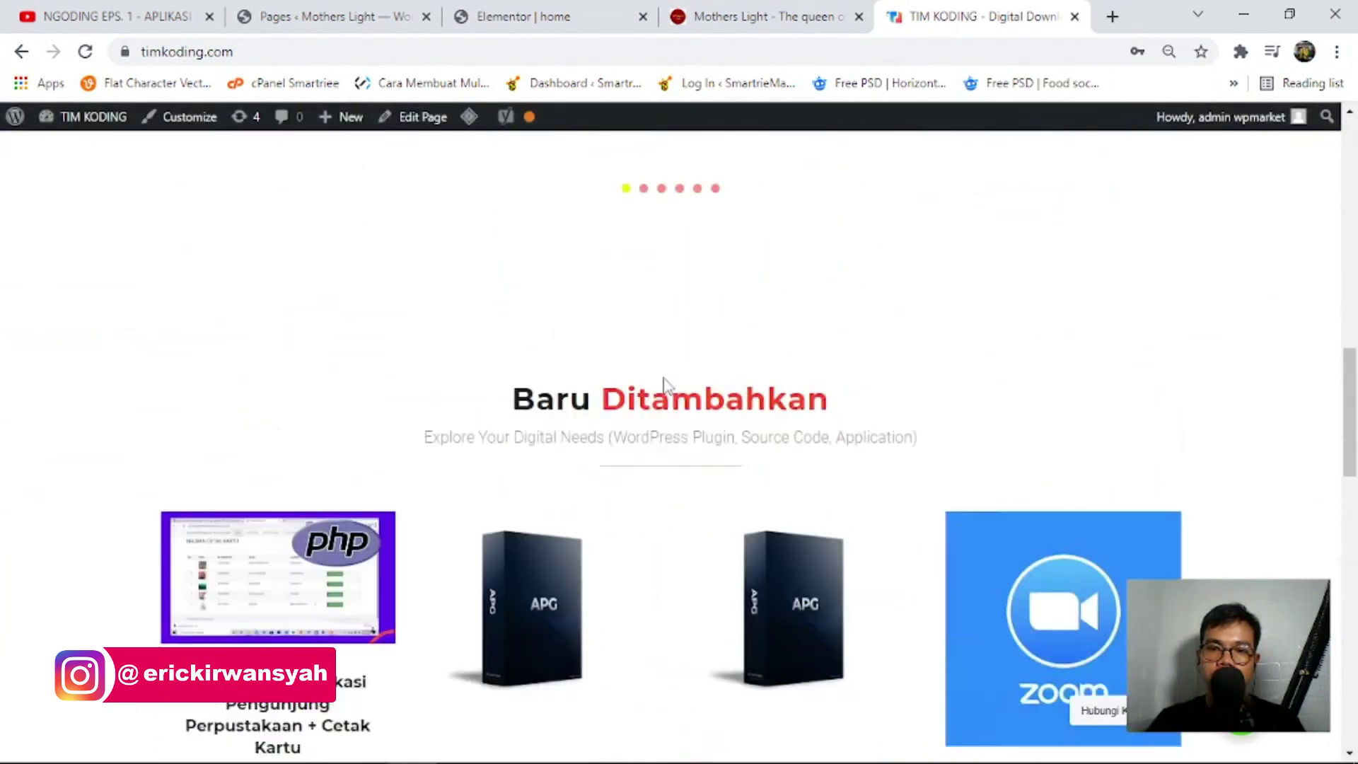
{"action": "scroll", "coordinate": [667, 387], "scroll_direction": "up", "scroll_amount": 15}
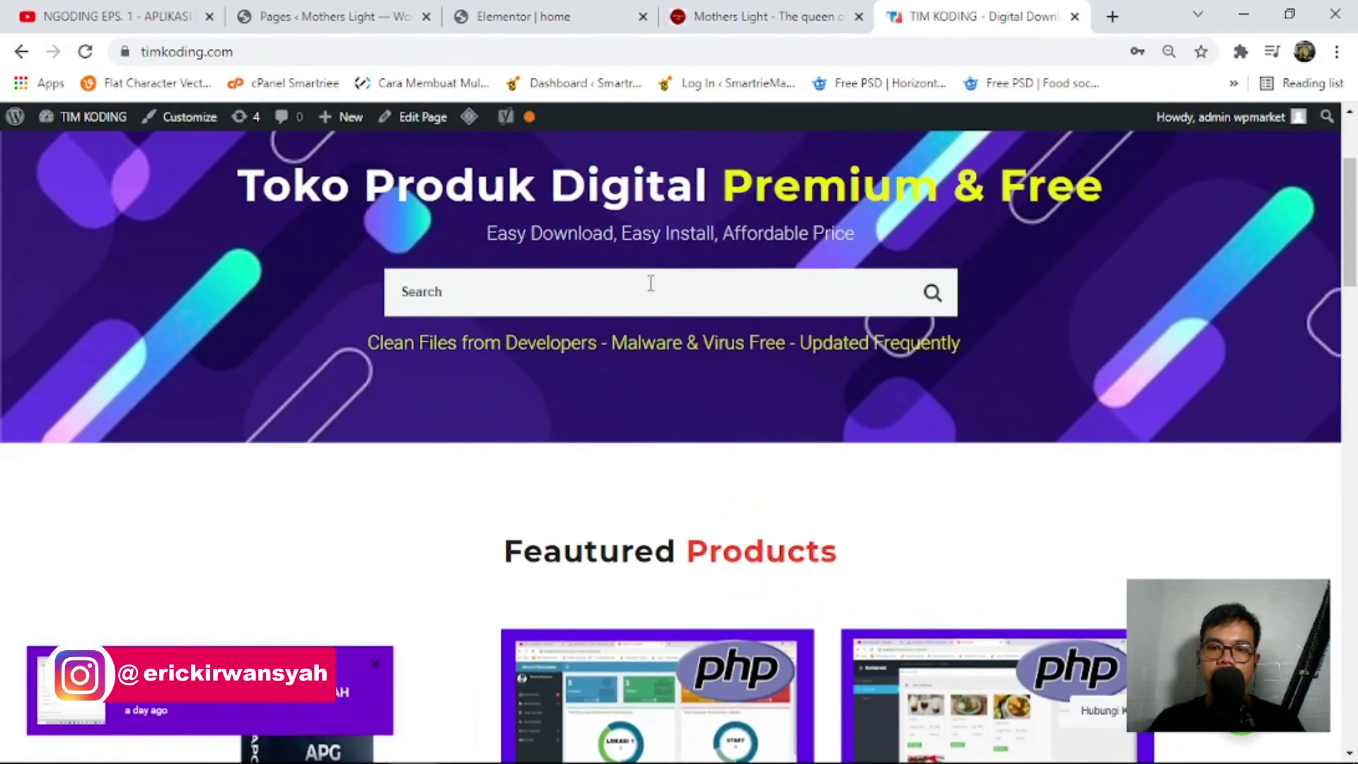
Search the timkoding.com store for "elementor" and browse the listed add-ons and themes, then close the store's tab.
{"action": "left_click", "coordinate": [651, 283]}
{"action": "type", "text": "eleme"}
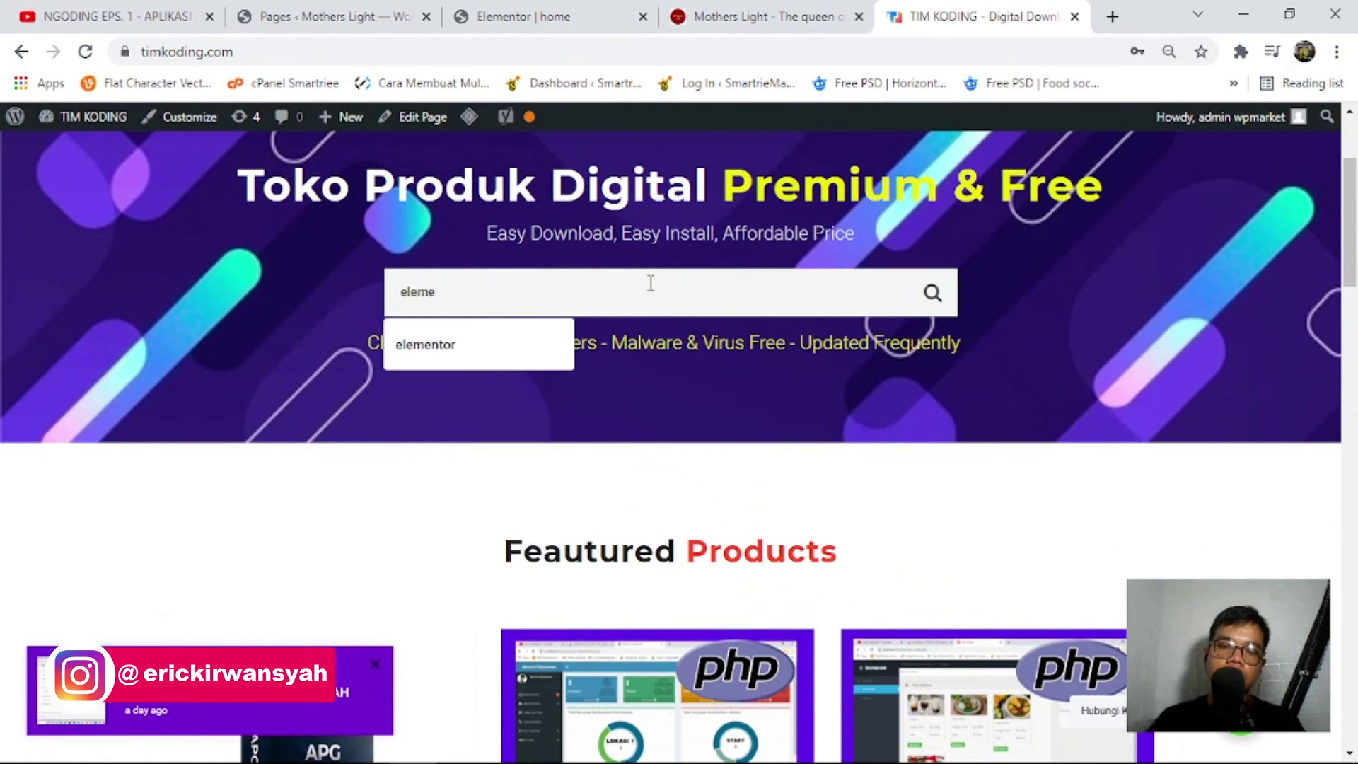
{"action": "type", "text": "ntor"}
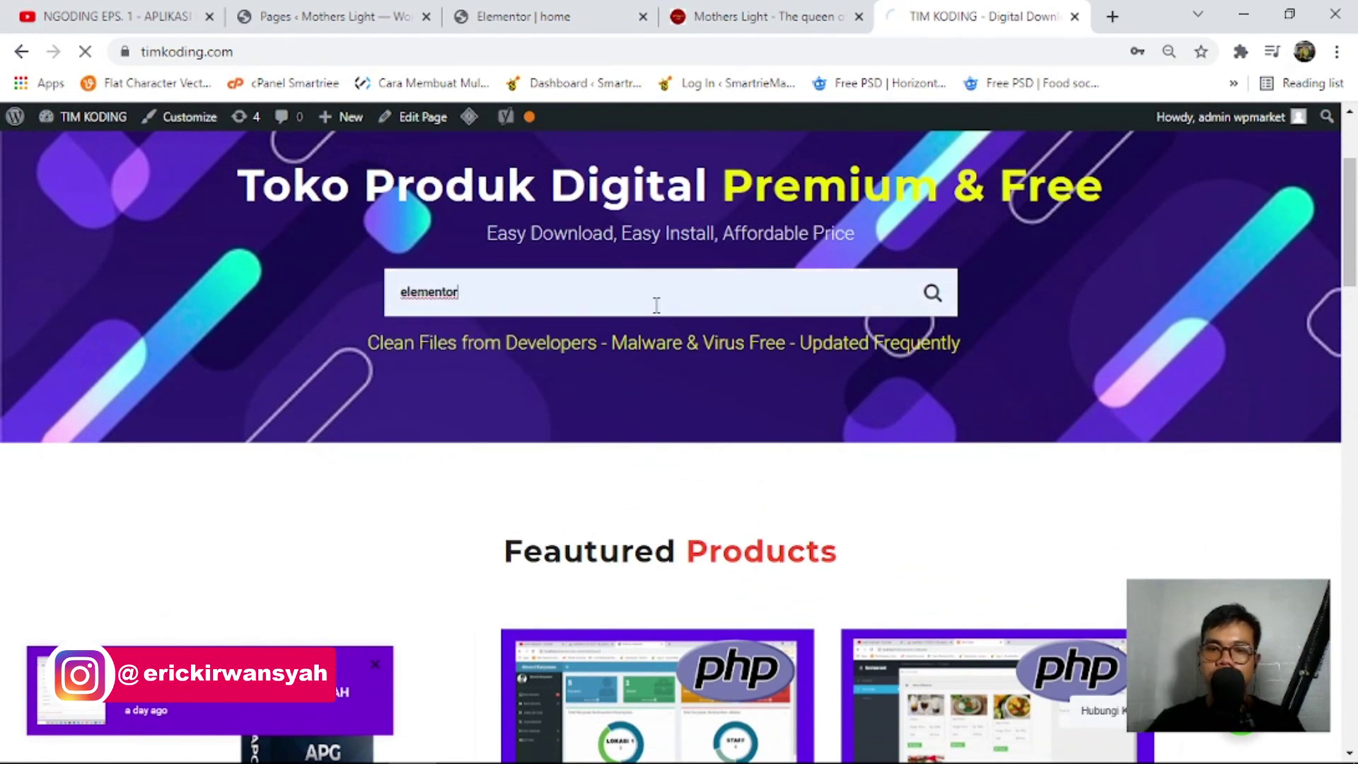
{"action": "key", "text": "Return"}
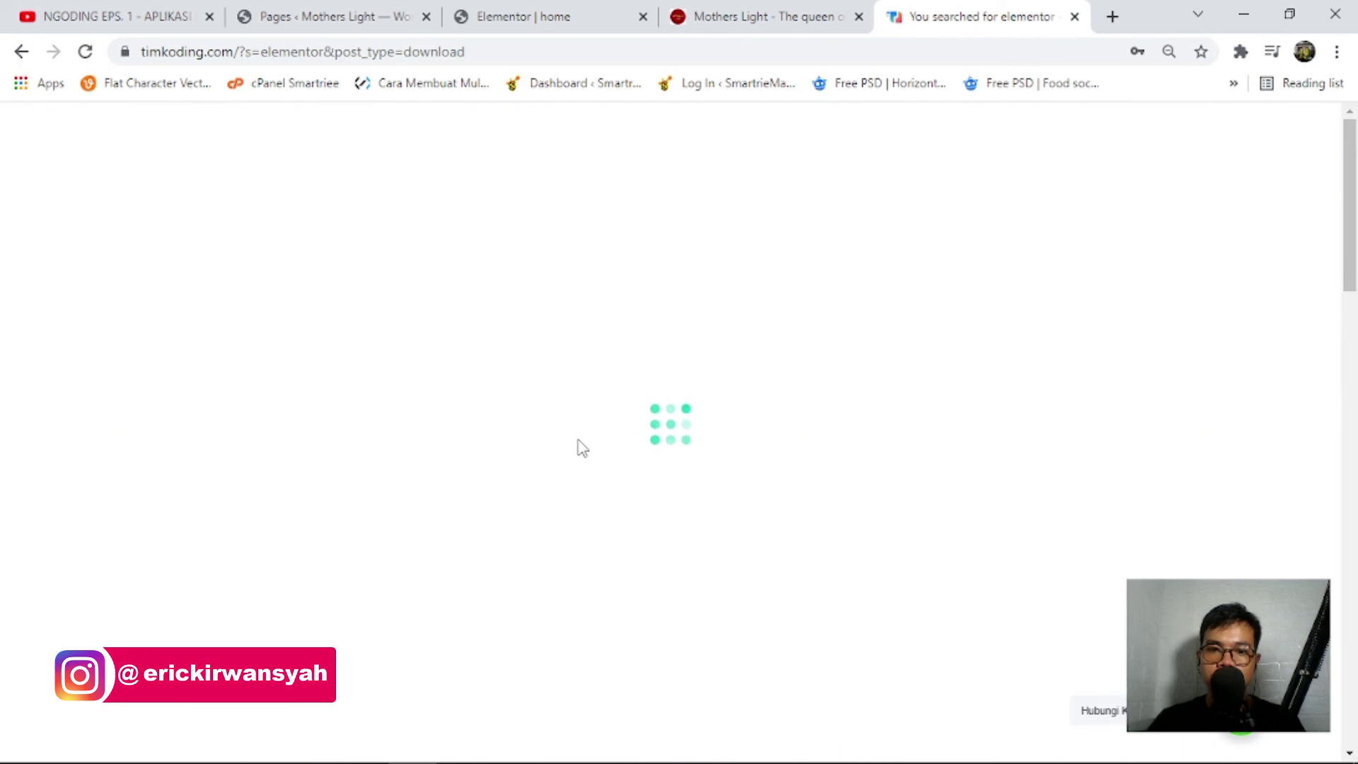
{"action": "scroll", "coordinate": [576, 446], "scroll_direction": "down", "scroll_amount": 5}
{"action": "scroll", "coordinate": [809, 425], "scroll_direction": "down", "scroll_amount": 12}
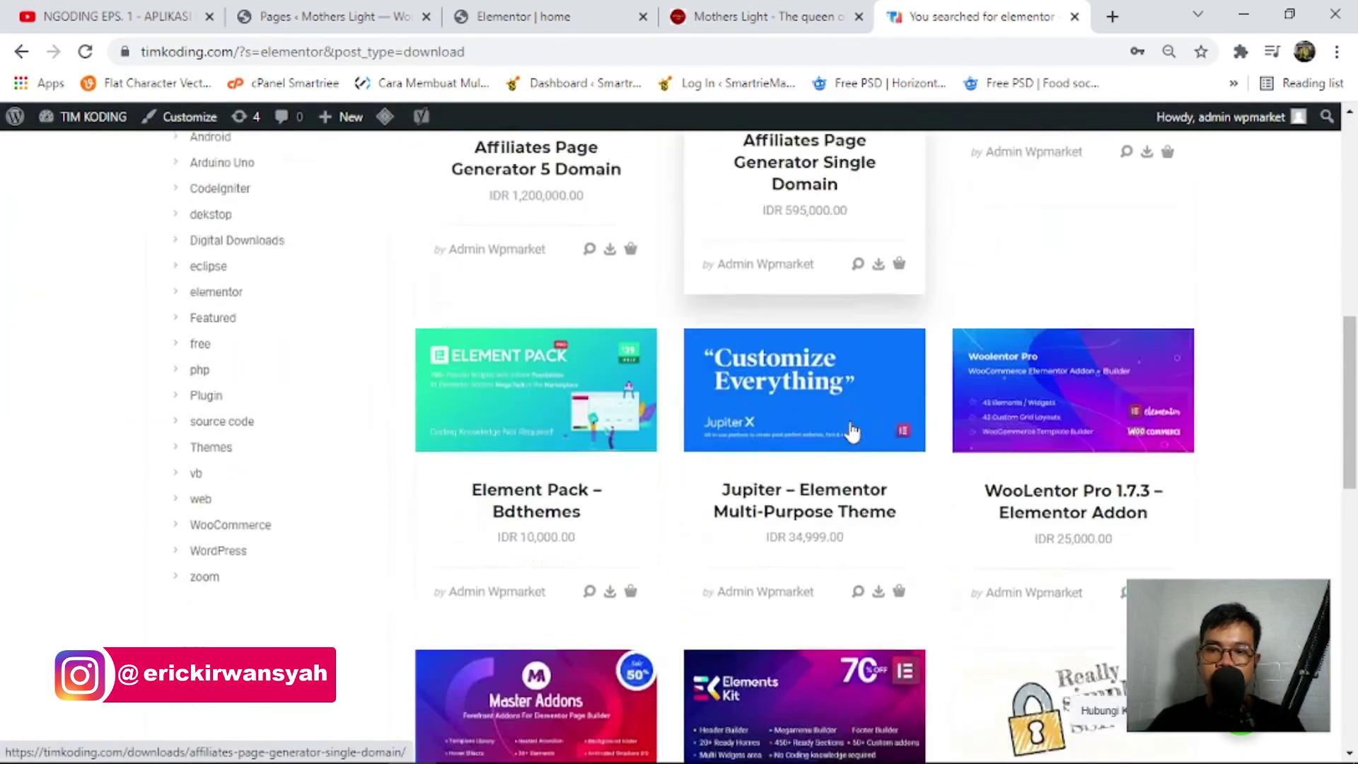
{"action": "scroll", "coordinate": [756, 481], "scroll_direction": "up", "scroll_amount": 10}
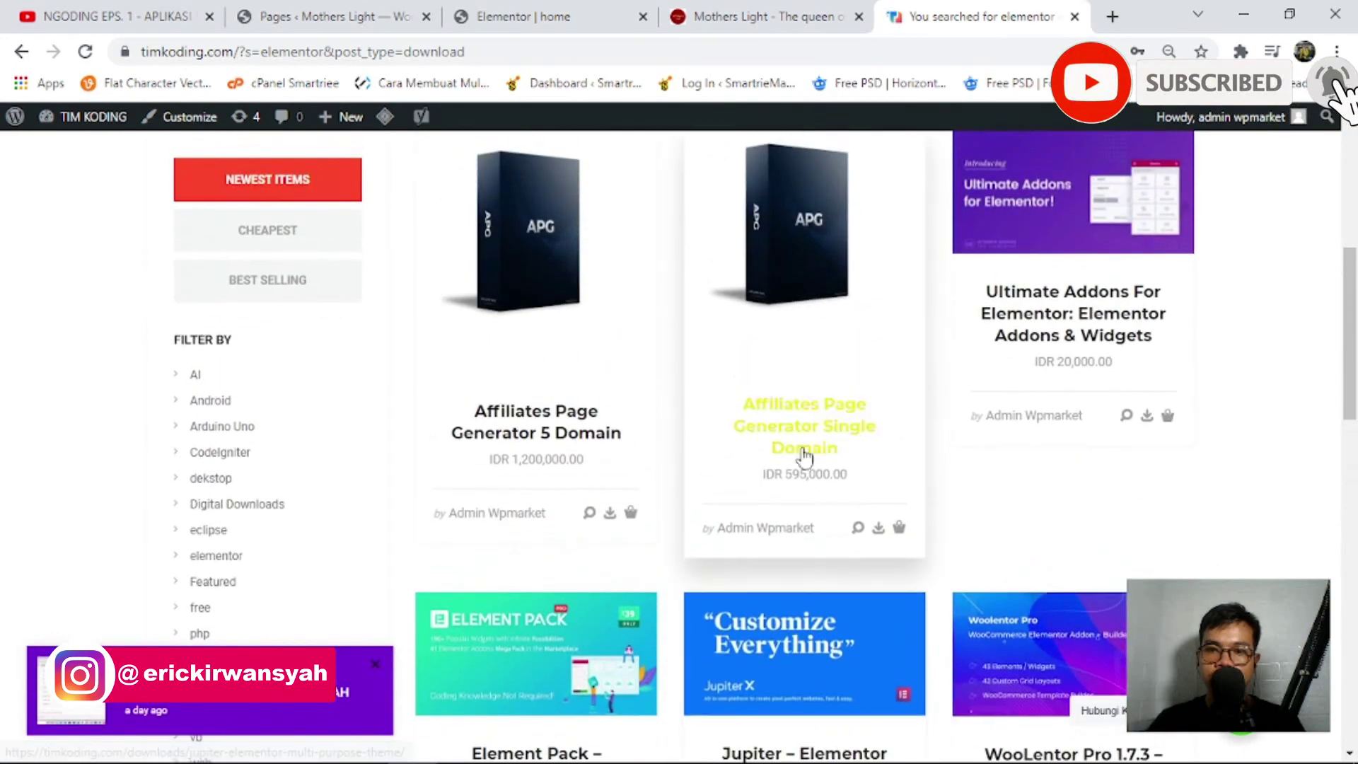
{"action": "scroll", "coordinate": [944, 410], "scroll_direction": "up", "scroll_amount": 2}
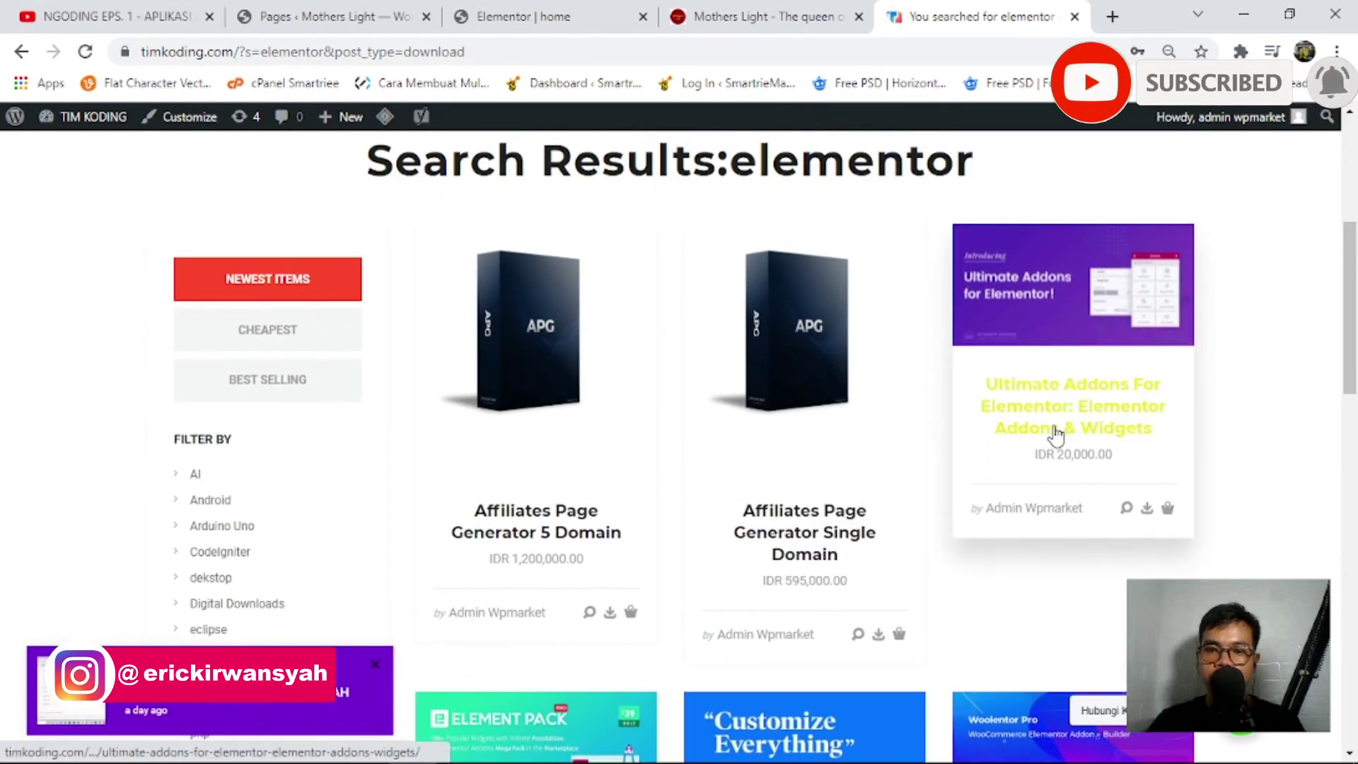
{"action": "scroll", "coordinate": [1052, 410], "scroll_direction": "down", "scroll_amount": 7}
{"action": "scroll", "coordinate": [637, 424], "scroll_direction": "up", "scroll_amount": 11}
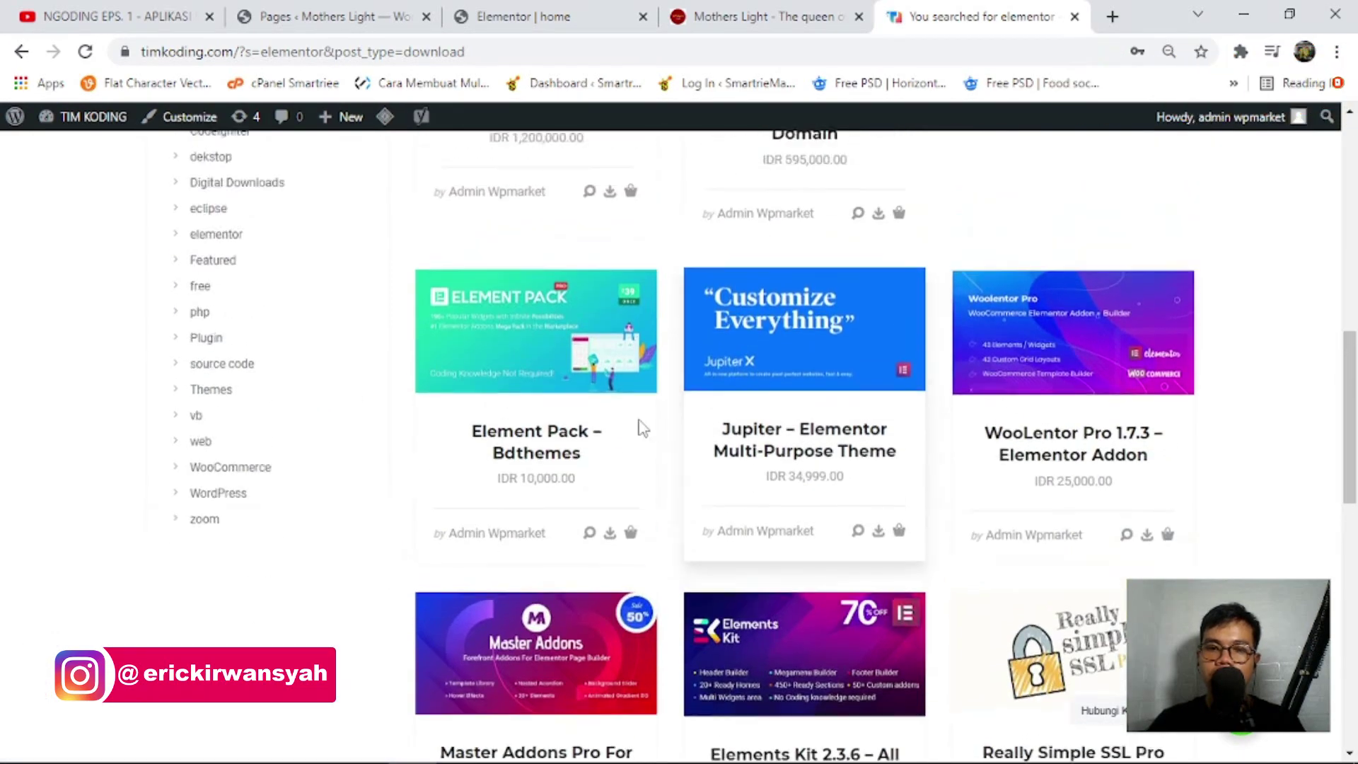
{"action": "scroll", "coordinate": [495, 353], "scroll_direction": "up", "scroll_amount": 2}
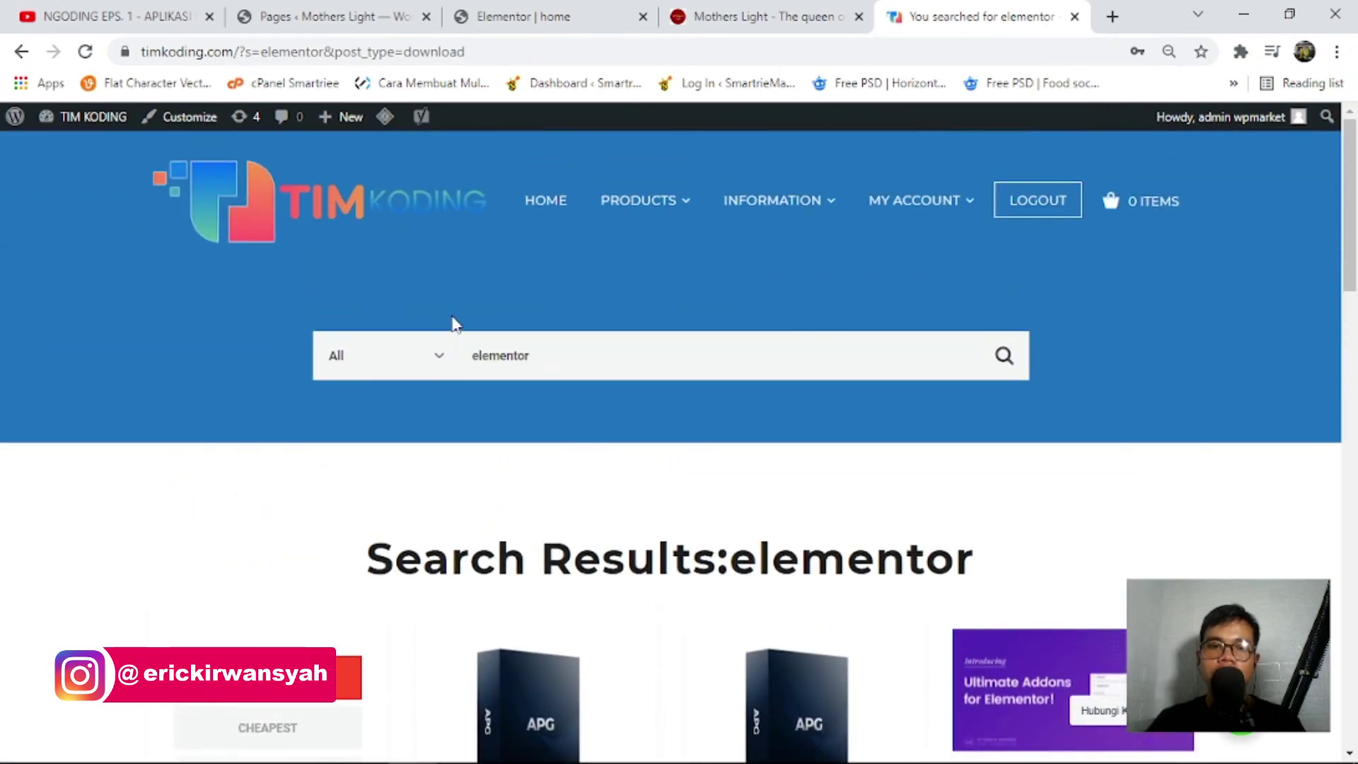
{"action": "left_click", "coordinate": [707, 20]}
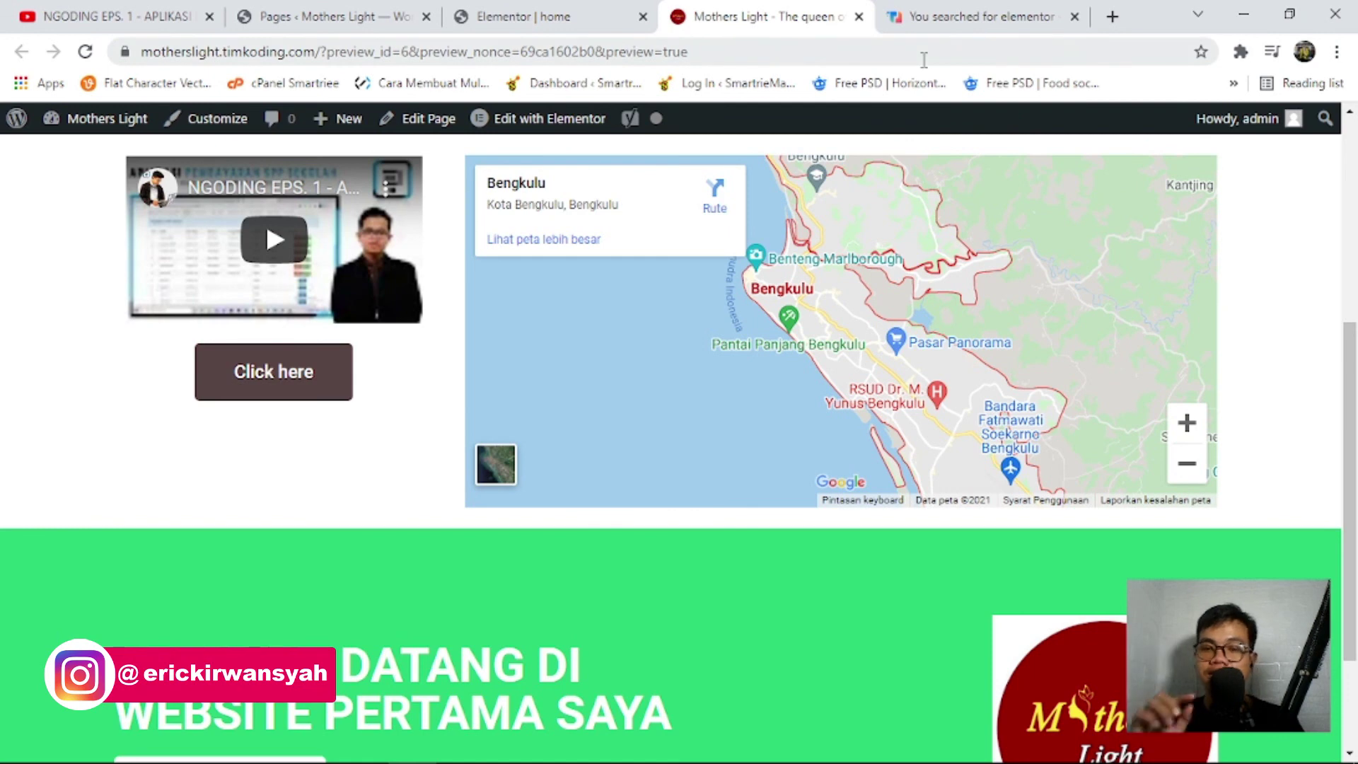
{"action": "left_click", "coordinate": [1073, 22]}
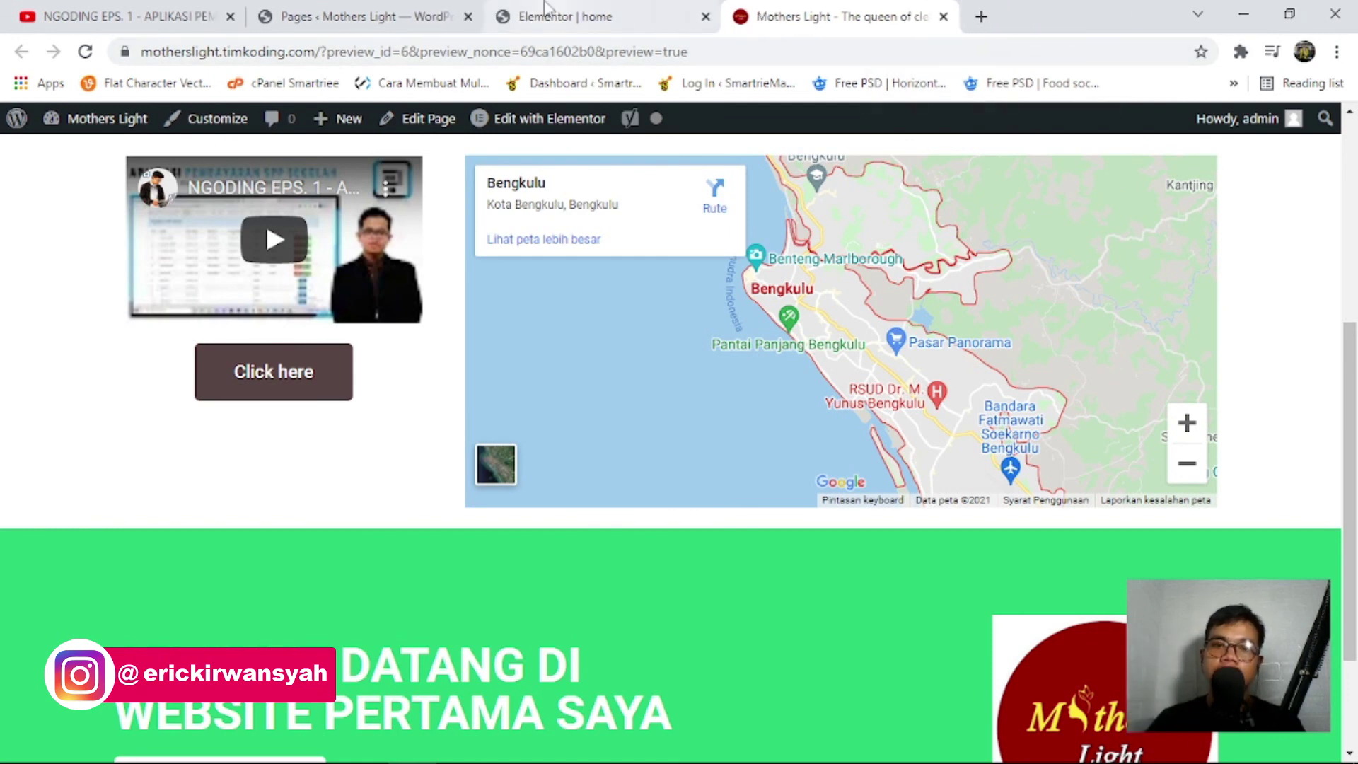